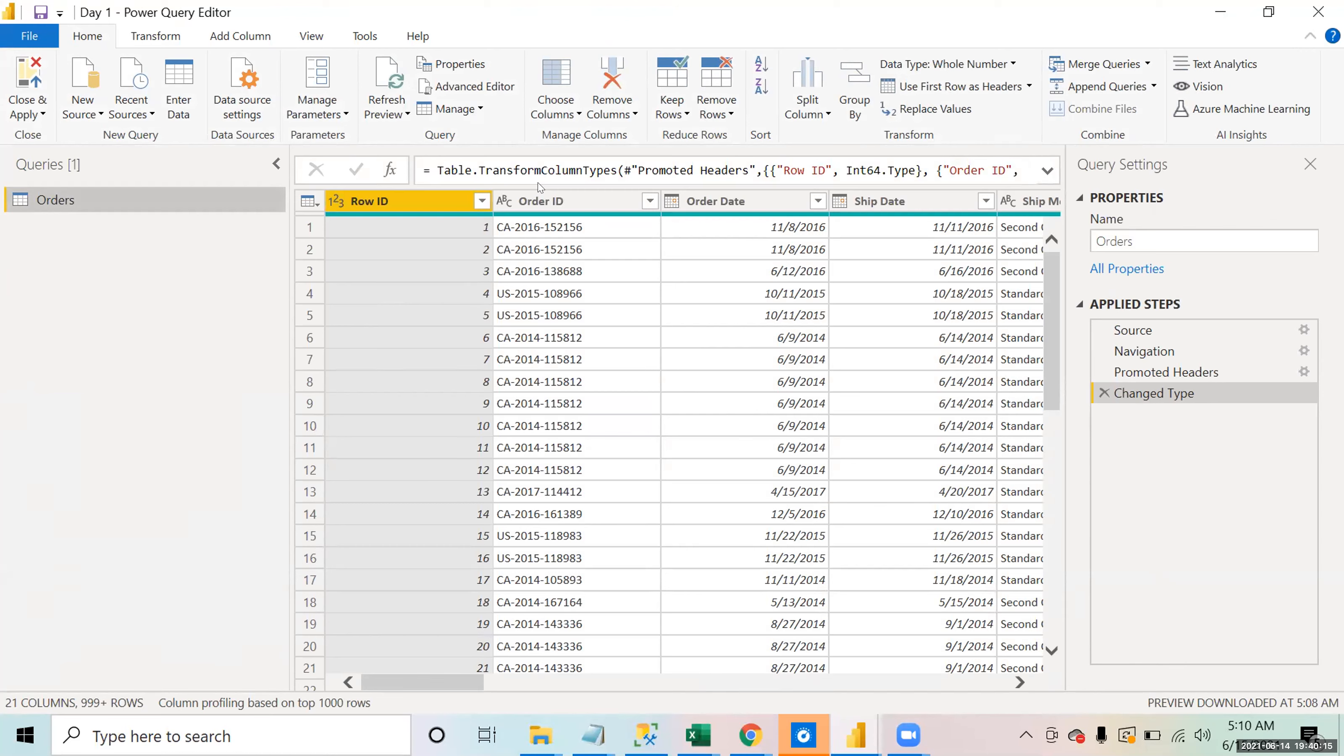
{"action": "left_click", "coordinate": [1149, 84]}
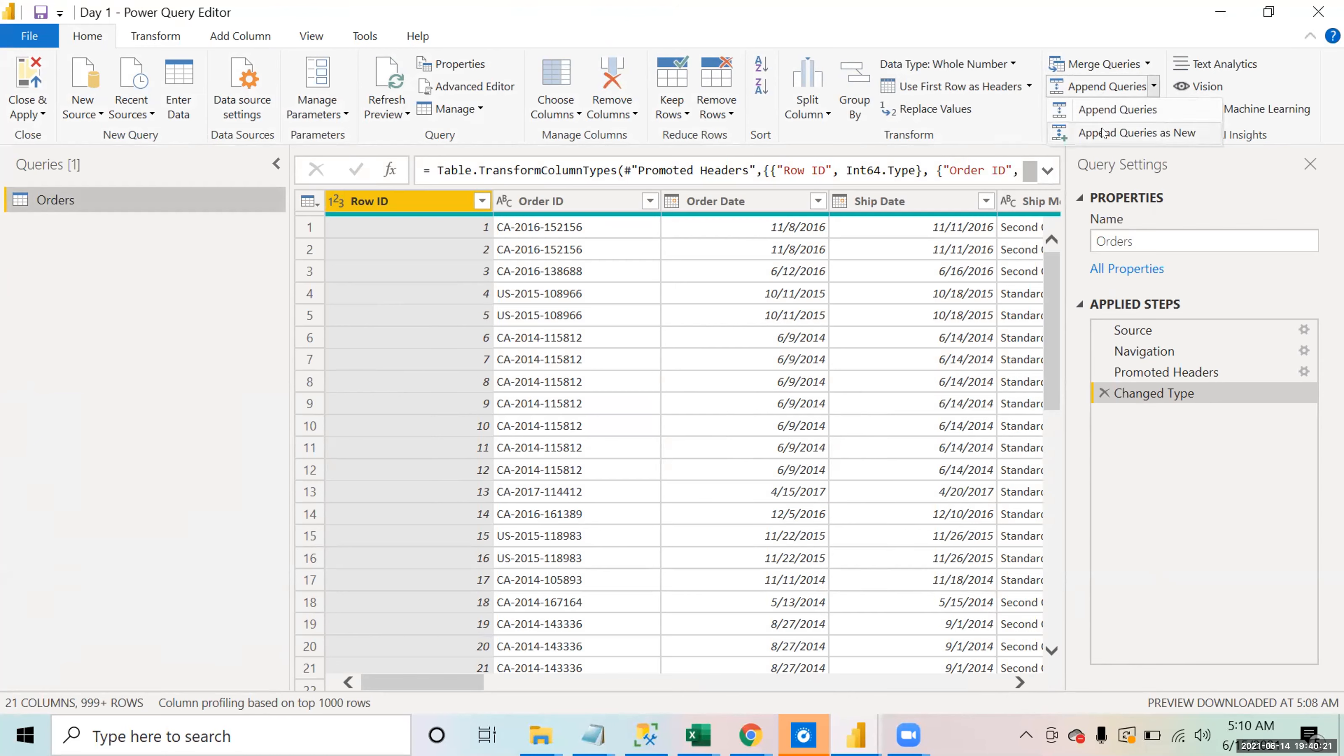
{"action": "left_click", "coordinate": [1200, 492]}
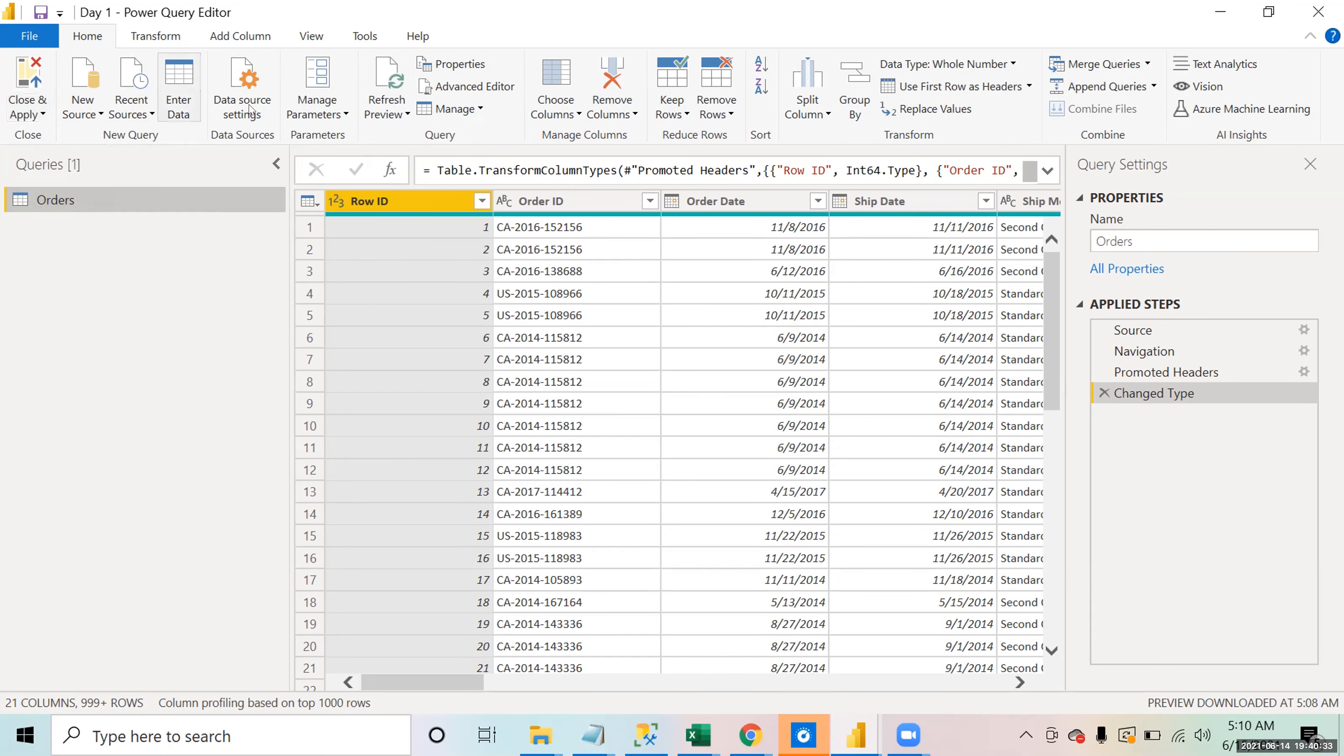
Step: Add the Excel workbook Sample - Superstore_New Region from the Infosys folder as a new data source
{"action": "left_click", "coordinate": [85, 108]}
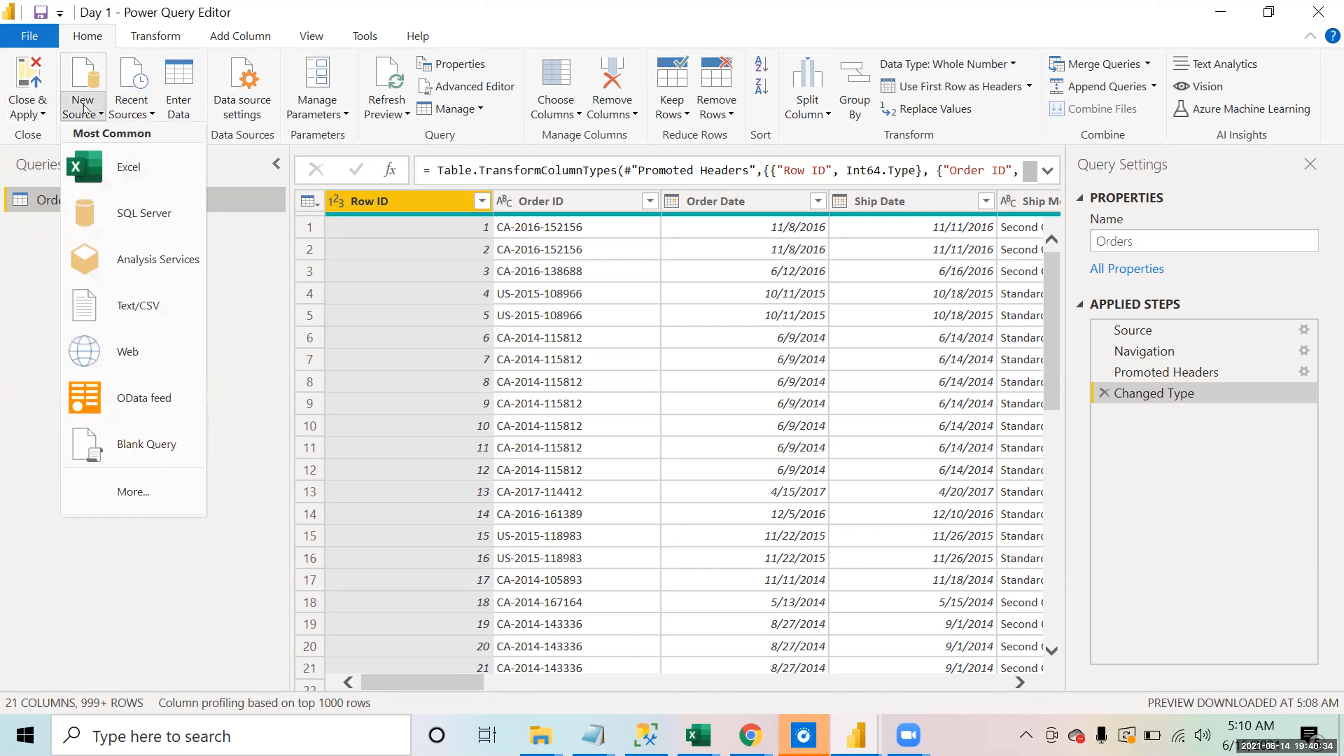
{"action": "left_click", "coordinate": [116, 171]}
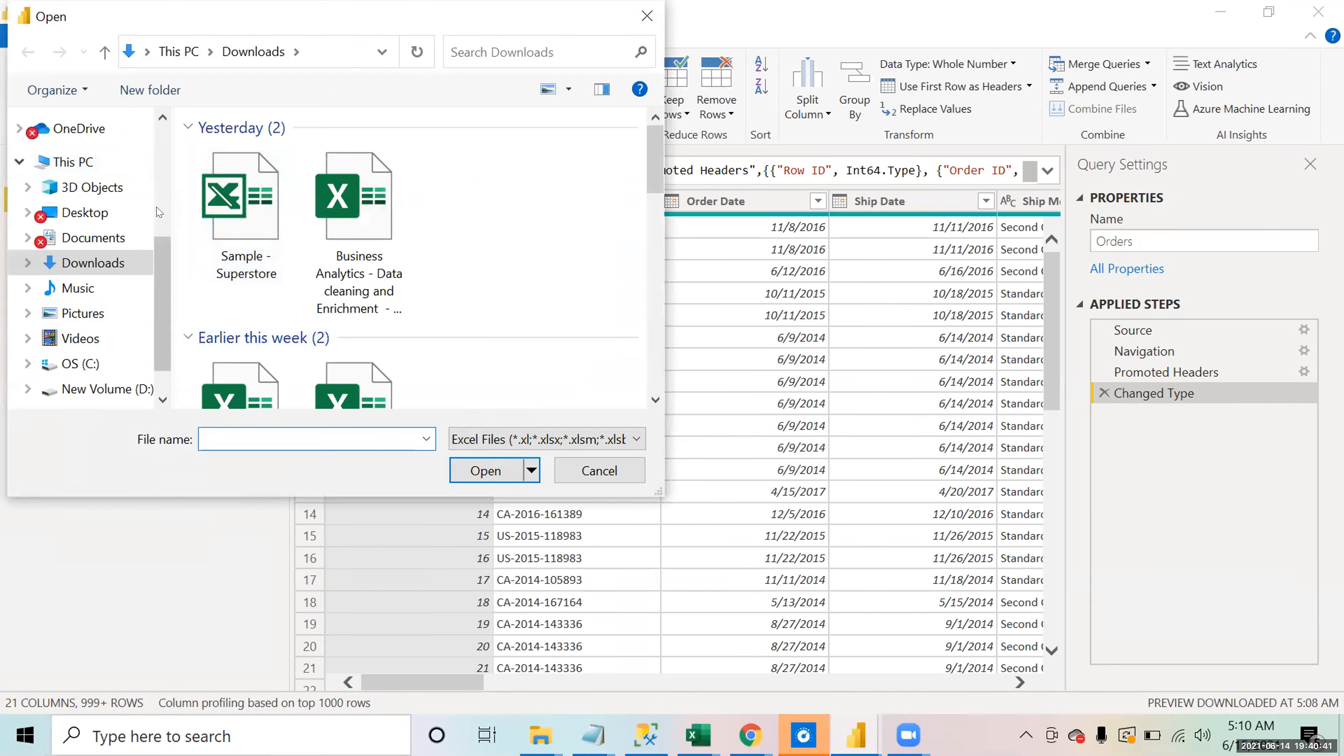
{"action": "scroll", "coordinate": [152, 229], "scroll_direction": "up", "scroll_amount": 5}
{"action": "left_click", "coordinate": [81, 288]}
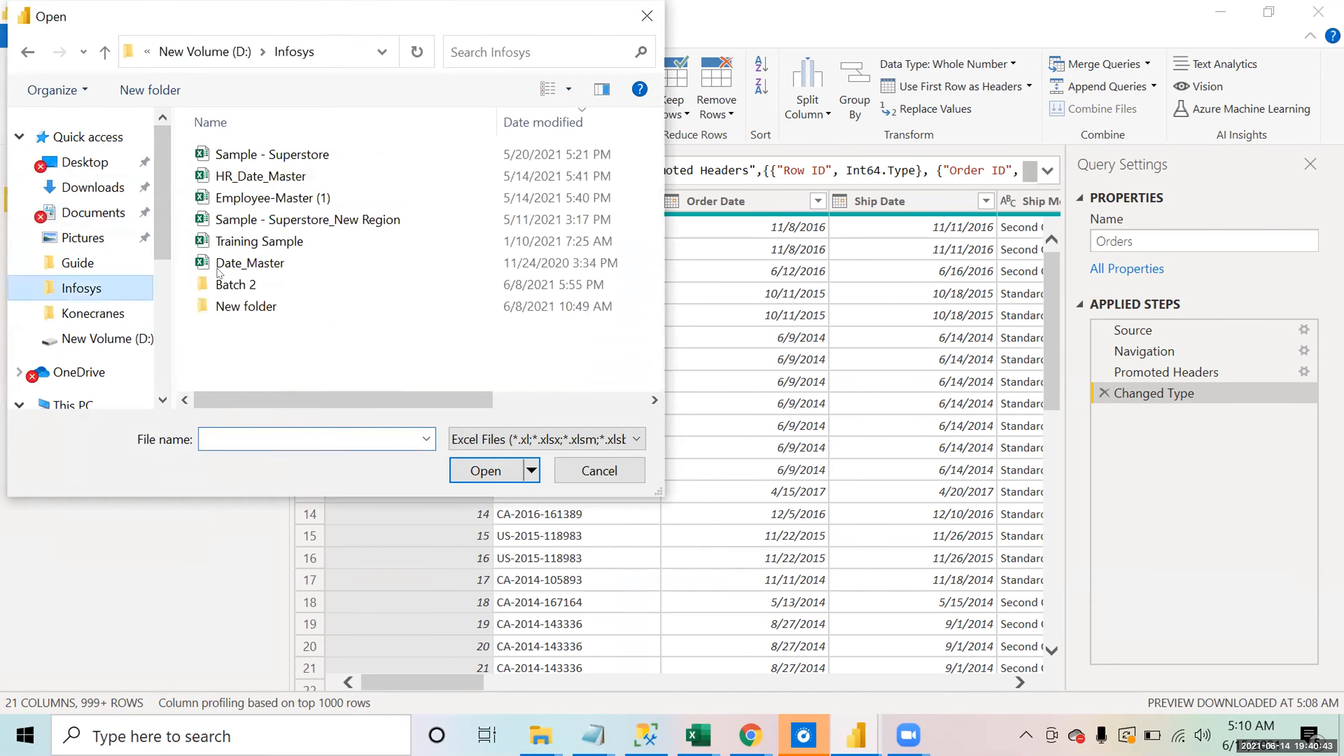
{"action": "left_click", "coordinate": [284, 220]}
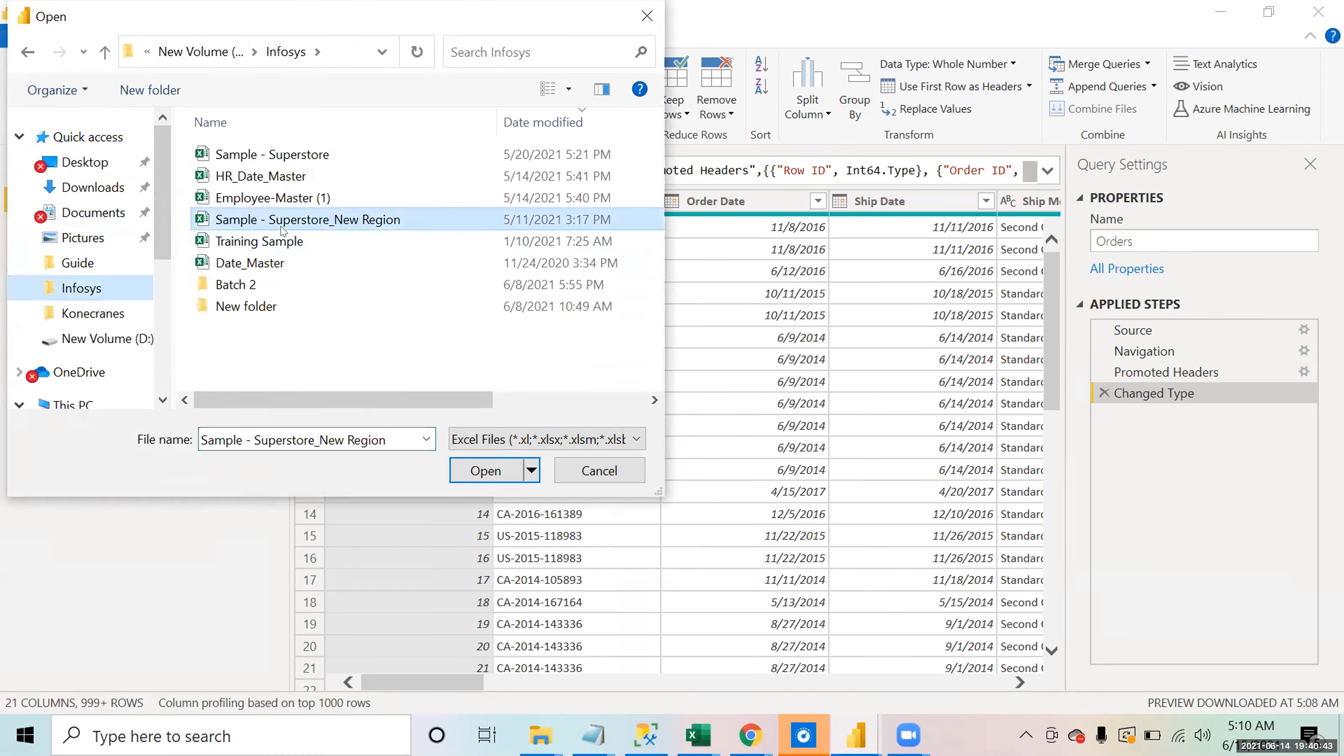
{"action": "left_click", "coordinate": [466, 459]}
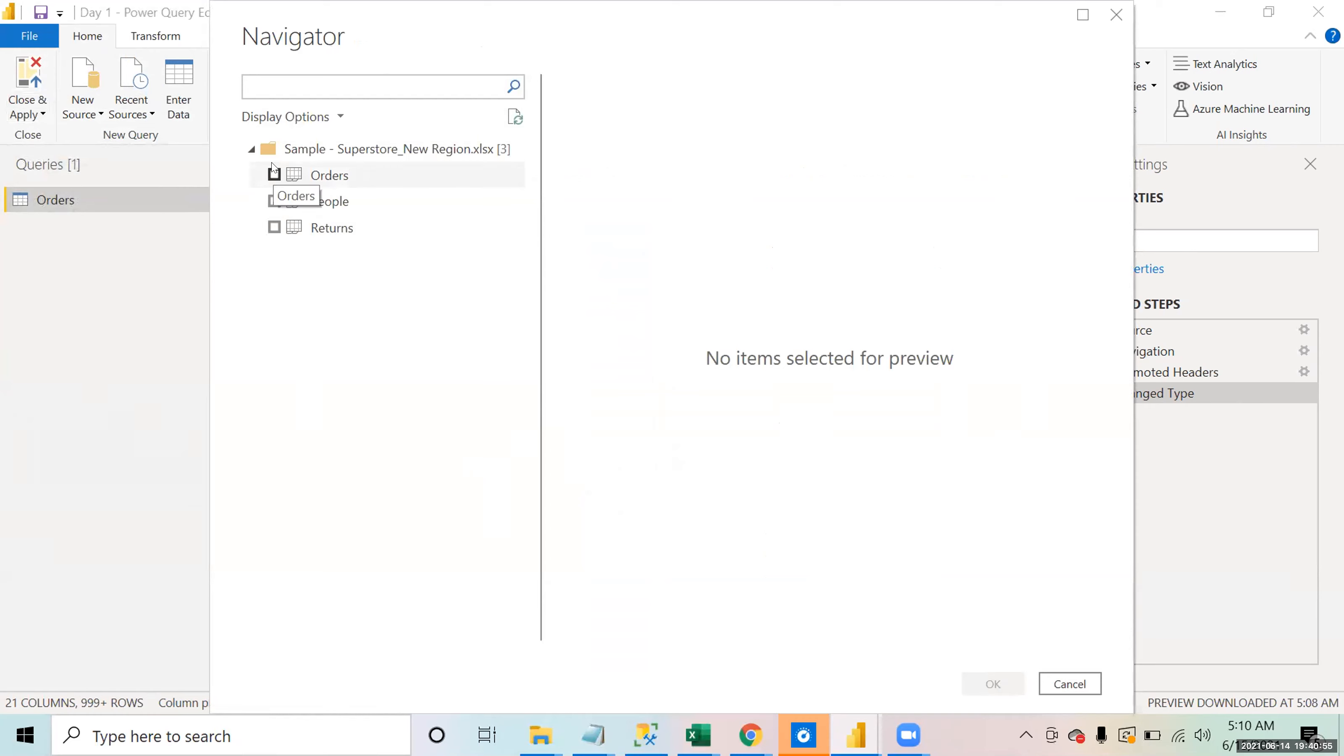
Step: Load the Orders sheet of the New Region workbook as a query
{"action": "left_click", "coordinate": [273, 169]}
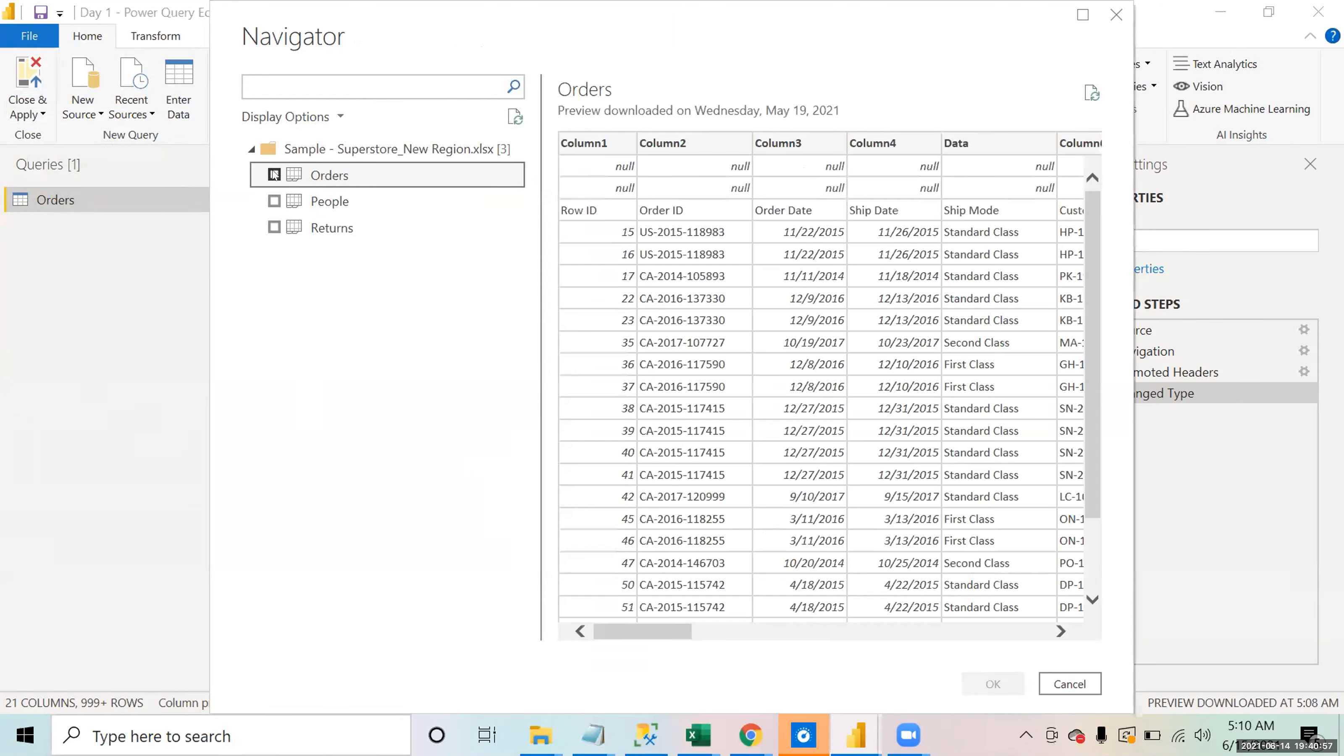
{"action": "left_click", "coordinate": [274, 175]}
{"action": "left_click", "coordinate": [988, 678]}
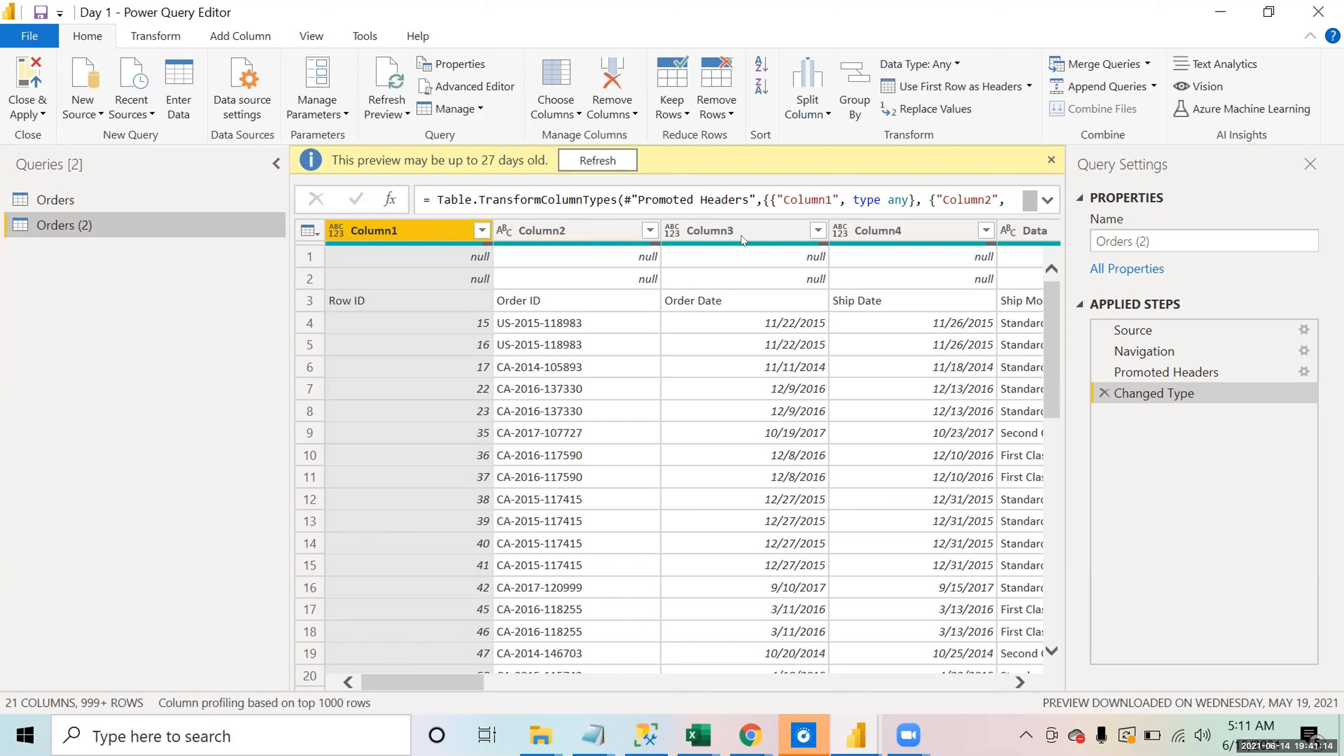
Step: Remove the blank rows from the newly loaded Orders query and promote its first row to headers
{"action": "left_click", "coordinate": [724, 111]}
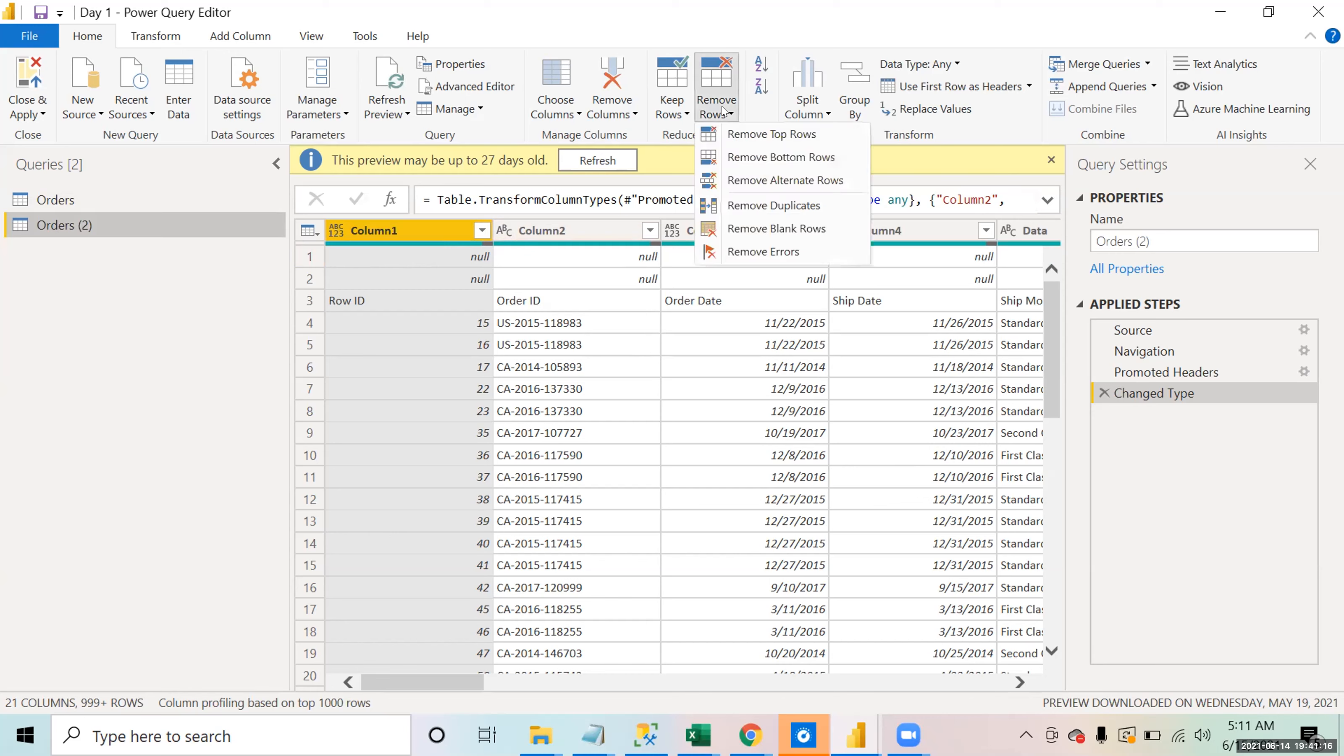
{"action": "left_click", "coordinate": [741, 231]}
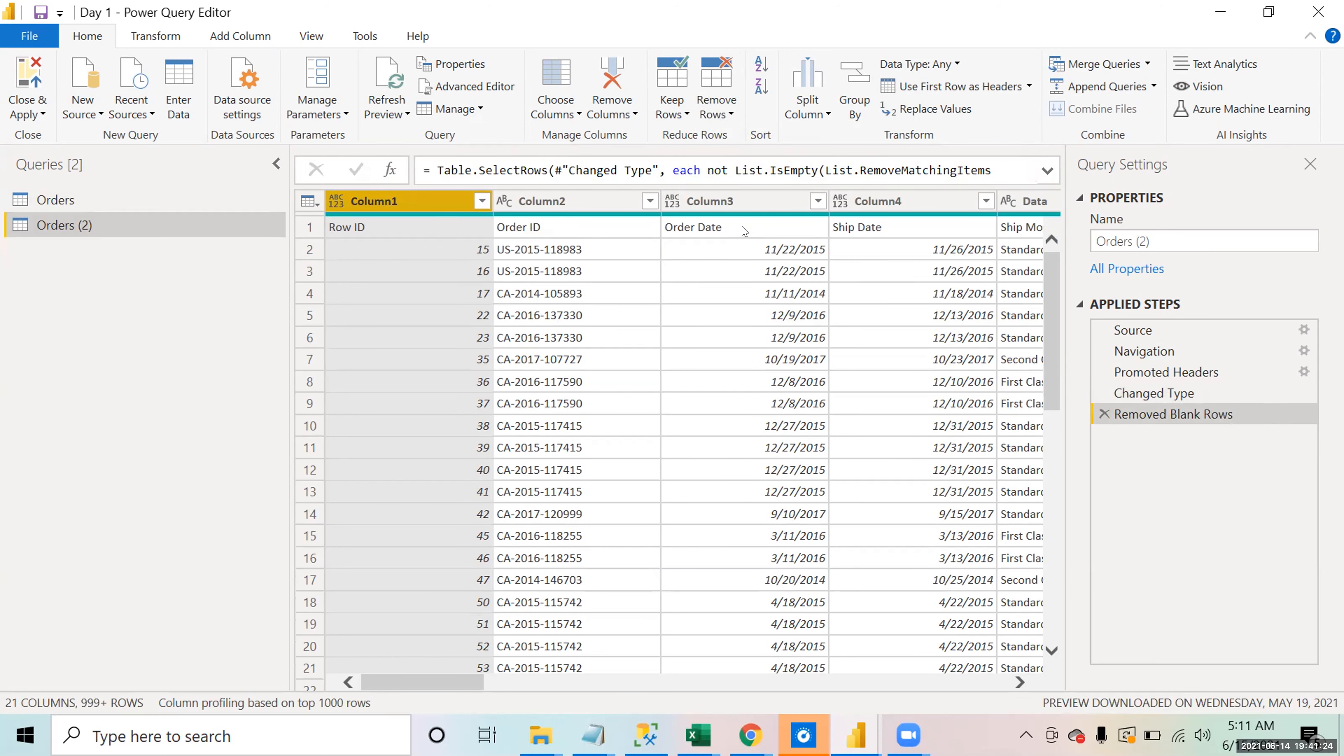
{"action": "left_click", "coordinate": [933, 87]}
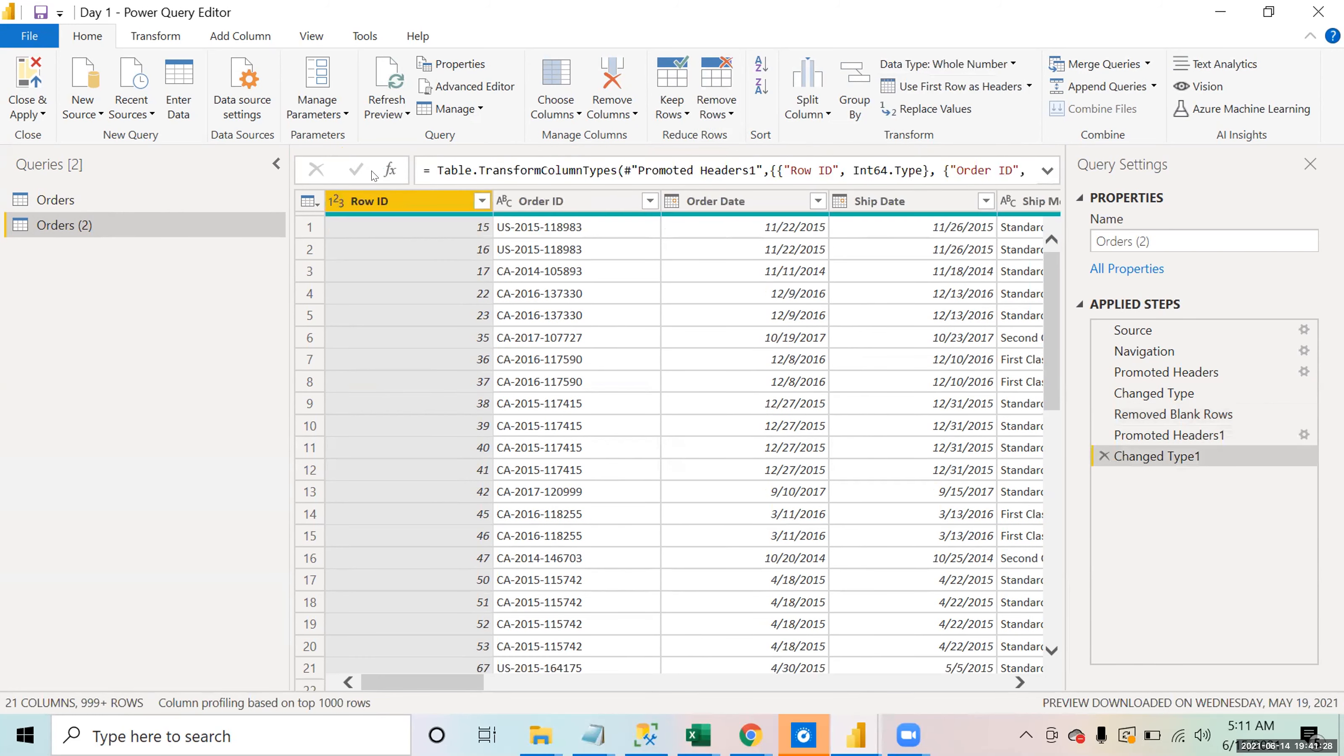
Step: Rename the new Orders query as New Region
{"action": "left_click", "coordinate": [1195, 231]}
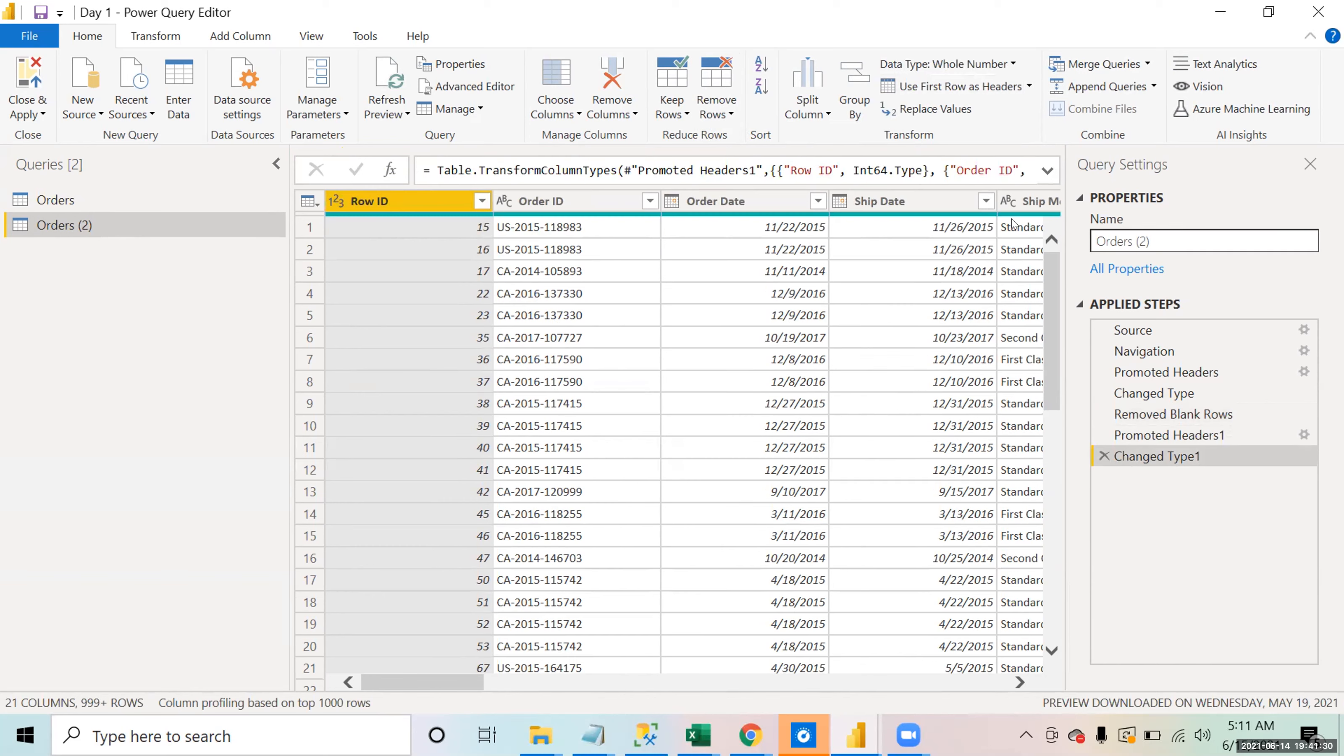
{"action": "type", "text": "New"}
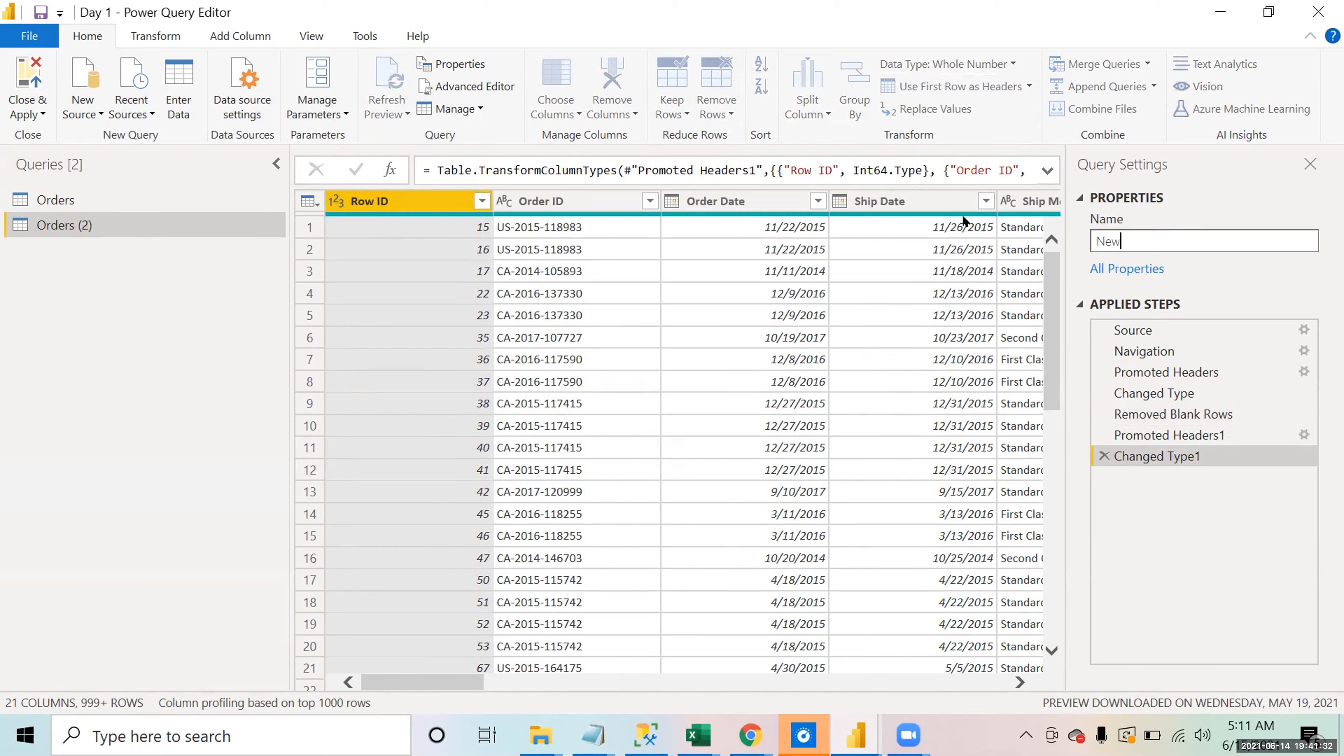
{"action": "type", "text": " Region"}
{"action": "key", "text": "Return"}
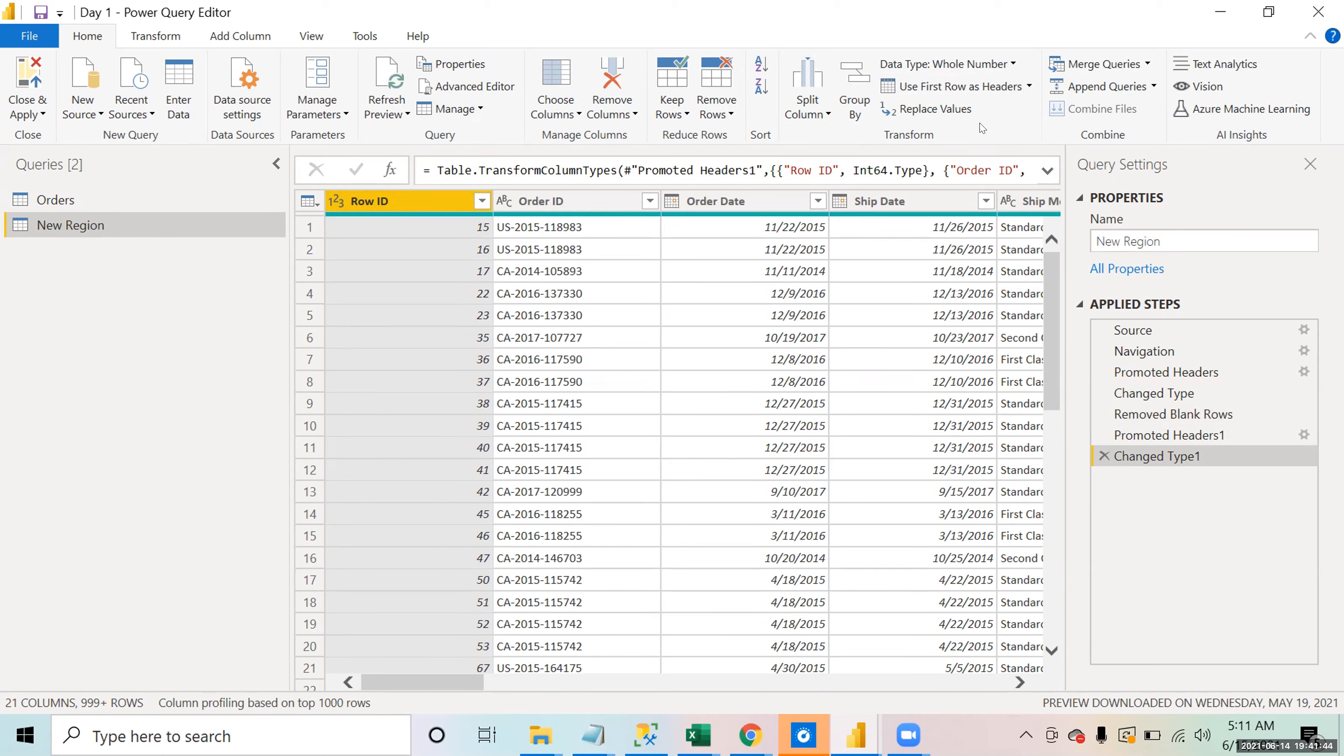
Step: Append two tables as a new query, with New Region as both the first and the second table
{"action": "left_click", "coordinate": [1153, 86]}
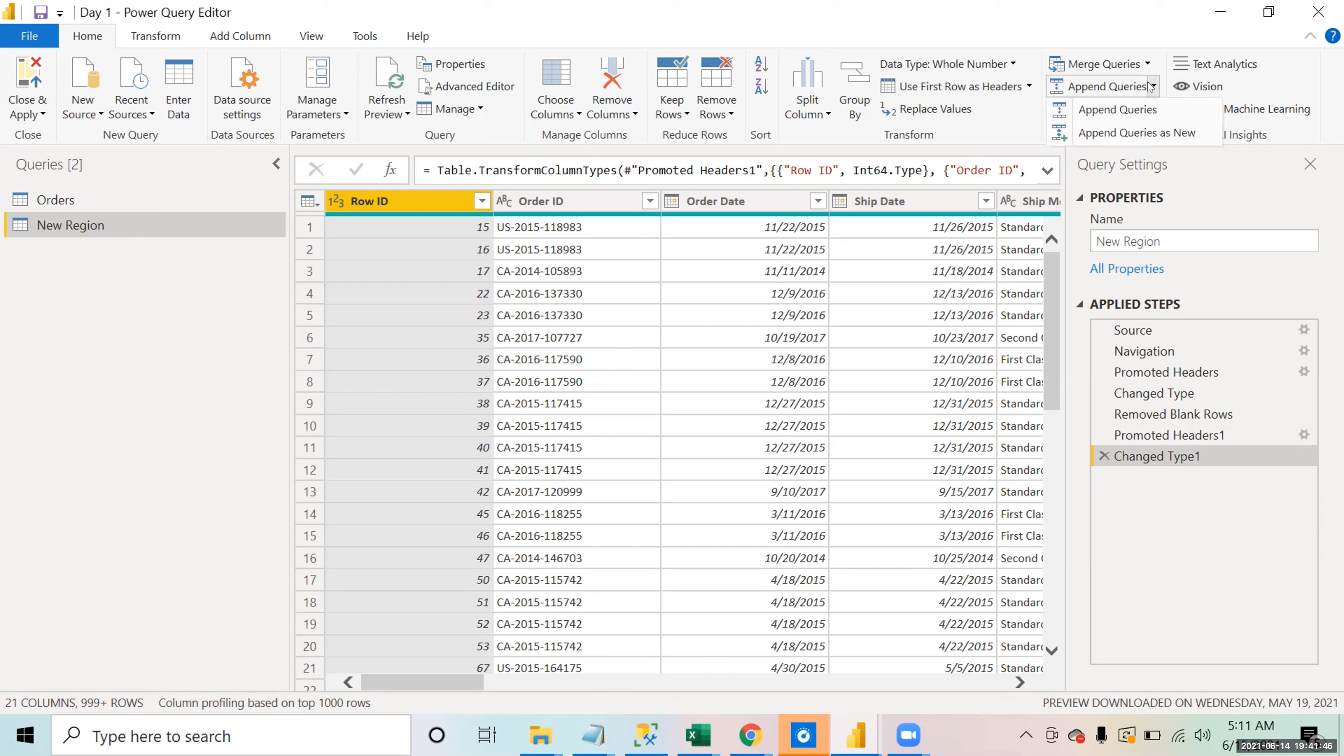
{"action": "left_click", "coordinate": [1135, 132]}
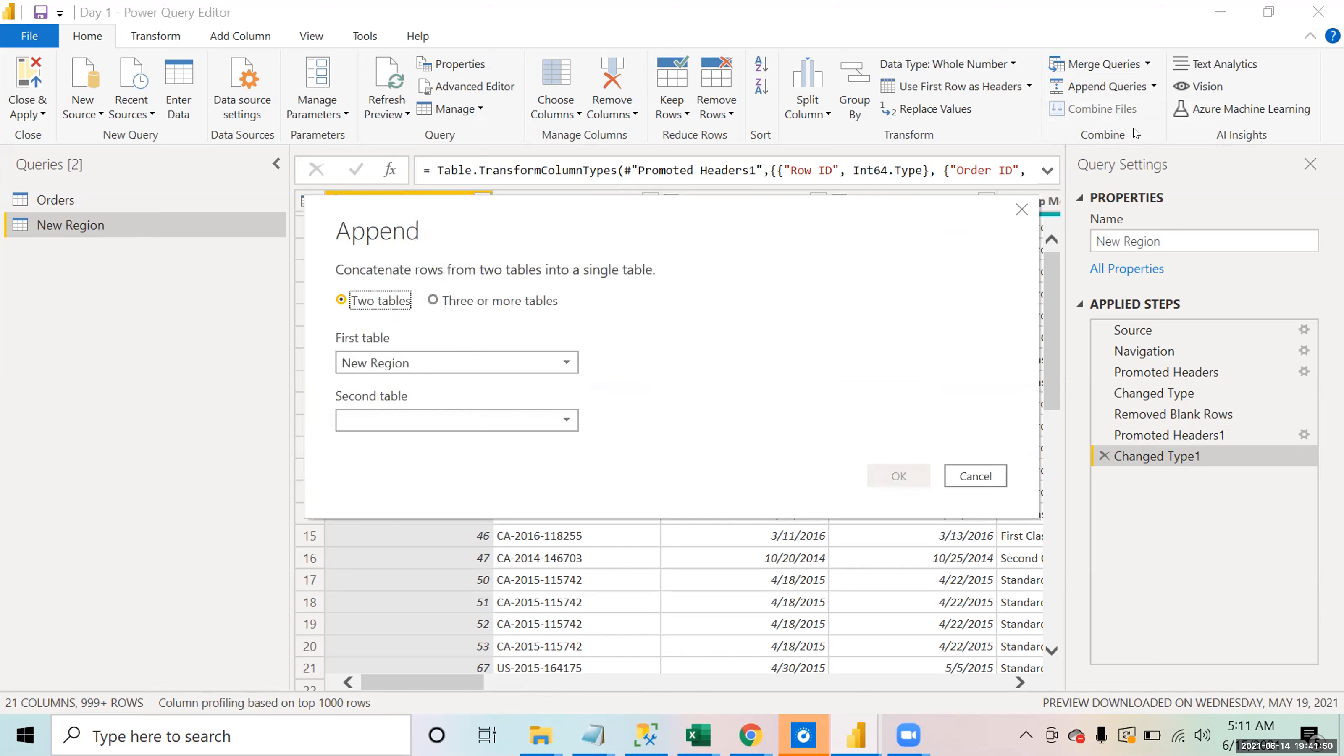
{"action": "left_click", "coordinate": [576, 421]}
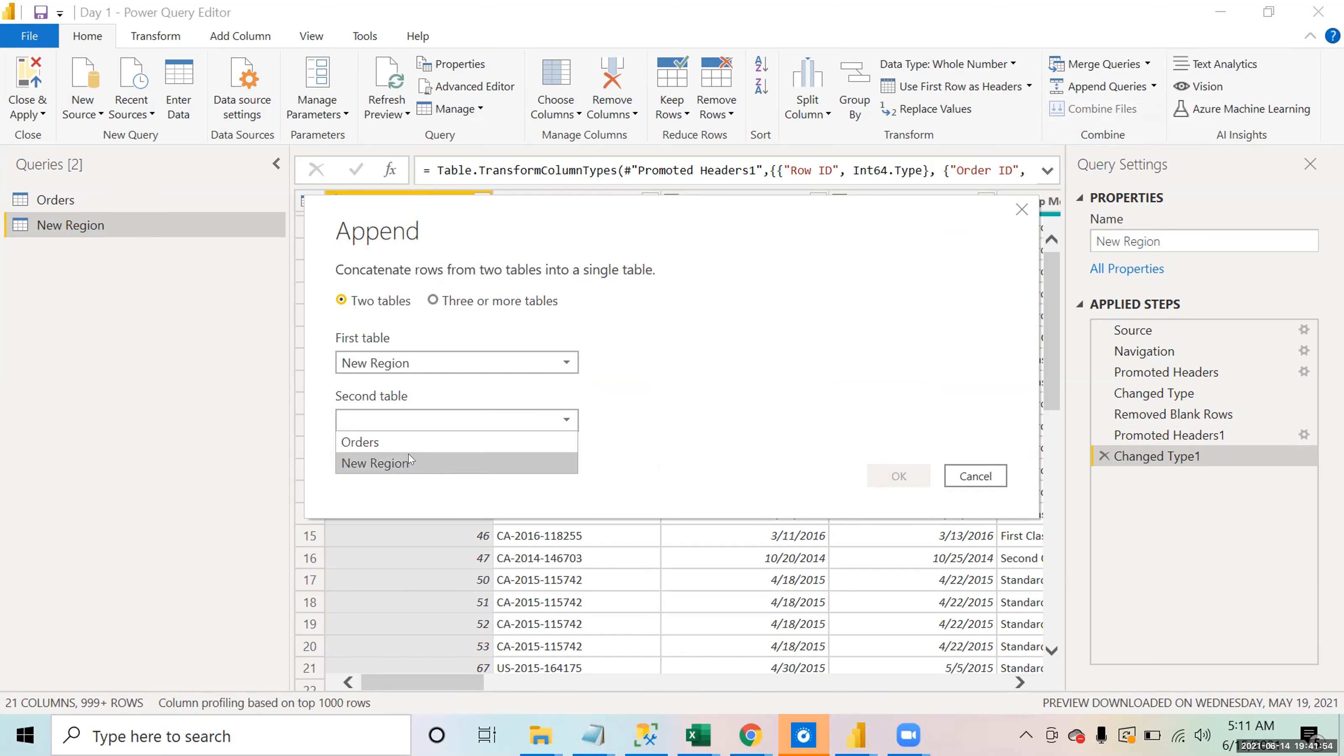
{"action": "left_click", "coordinate": [409, 461]}
{"action": "left_click", "coordinate": [877, 477]}
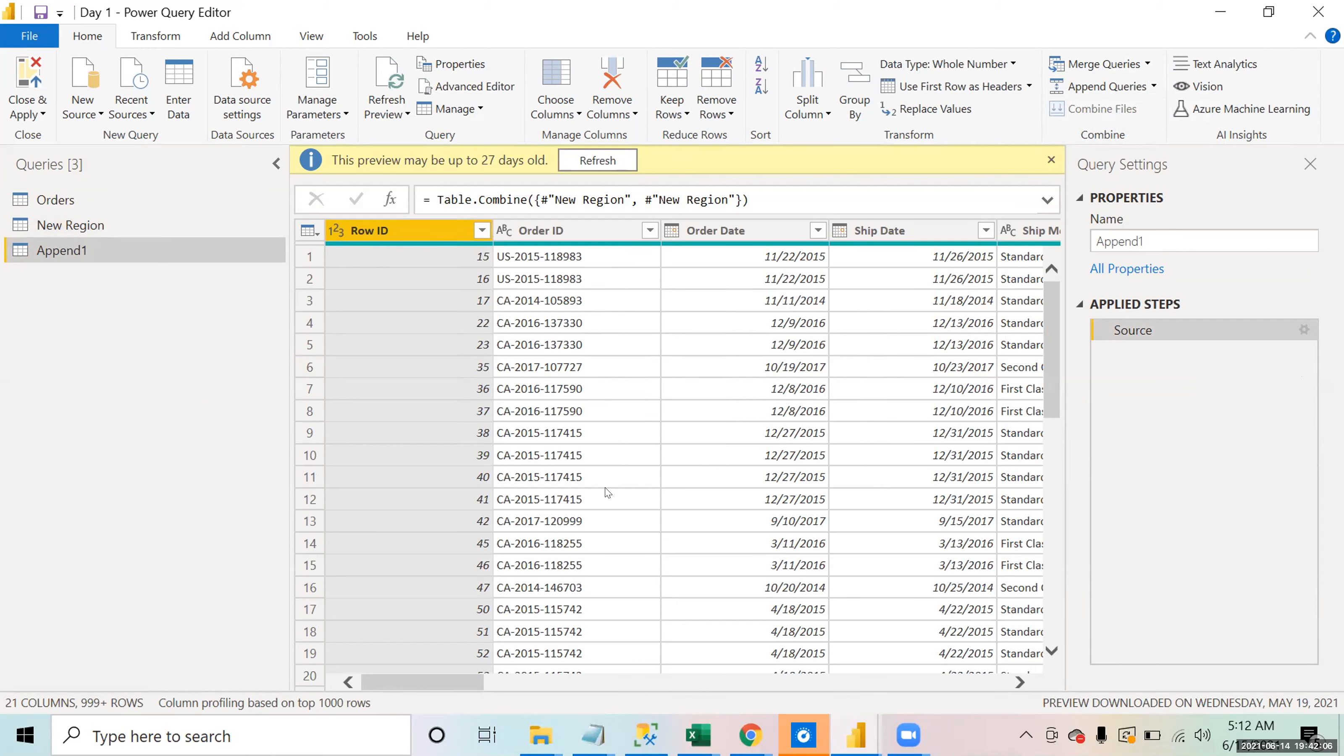
Step: Examine the Order ID value in row 13 of the appended table
{"action": "left_click", "coordinate": [565, 523]}
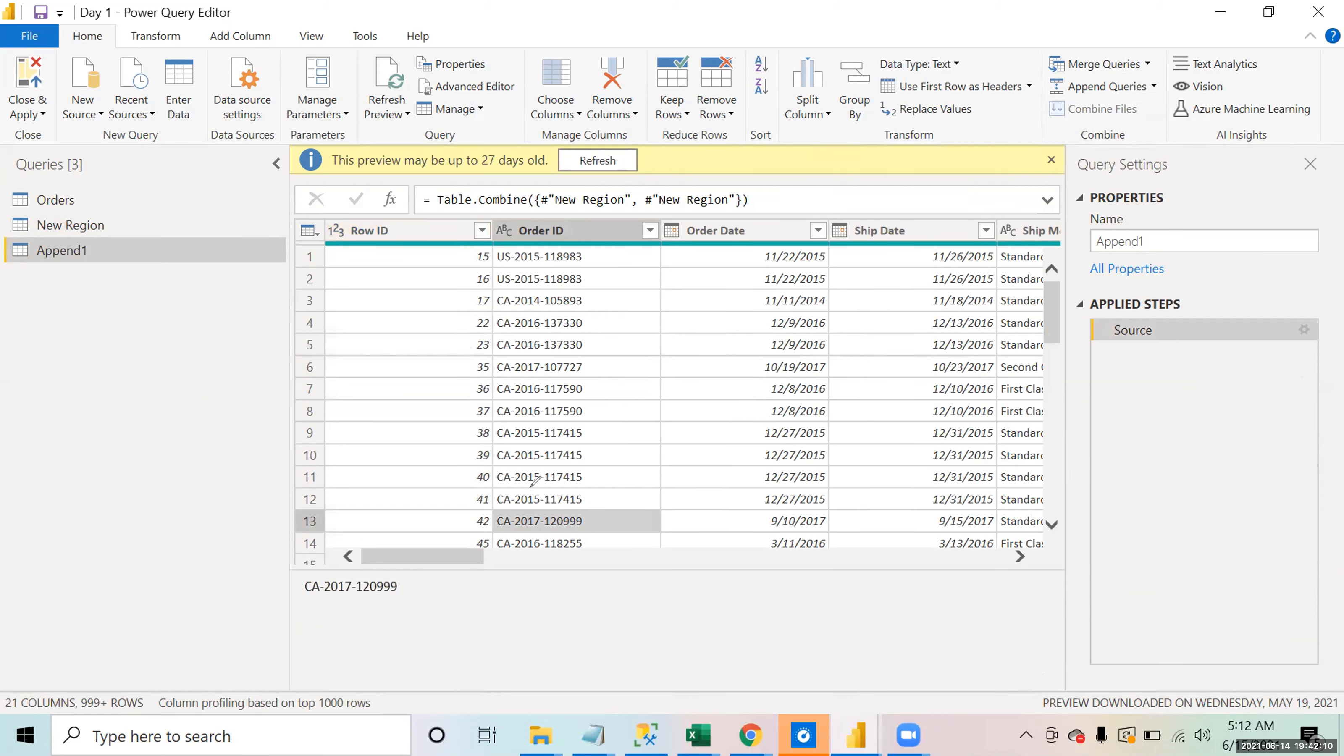
{"action": "mouse_move", "coordinate": [534, 499]}
{"action": "left_mouse_down"}
{"action": "mouse_move", "coordinate": [555, 538]}
{"action": "mouse_move", "coordinate": [647, 532]}
{"action": "mouse_move", "coordinate": [593, 470]}
{"action": "mouse_move", "coordinate": [504, 484]}
{"action": "left_mouse_up"}
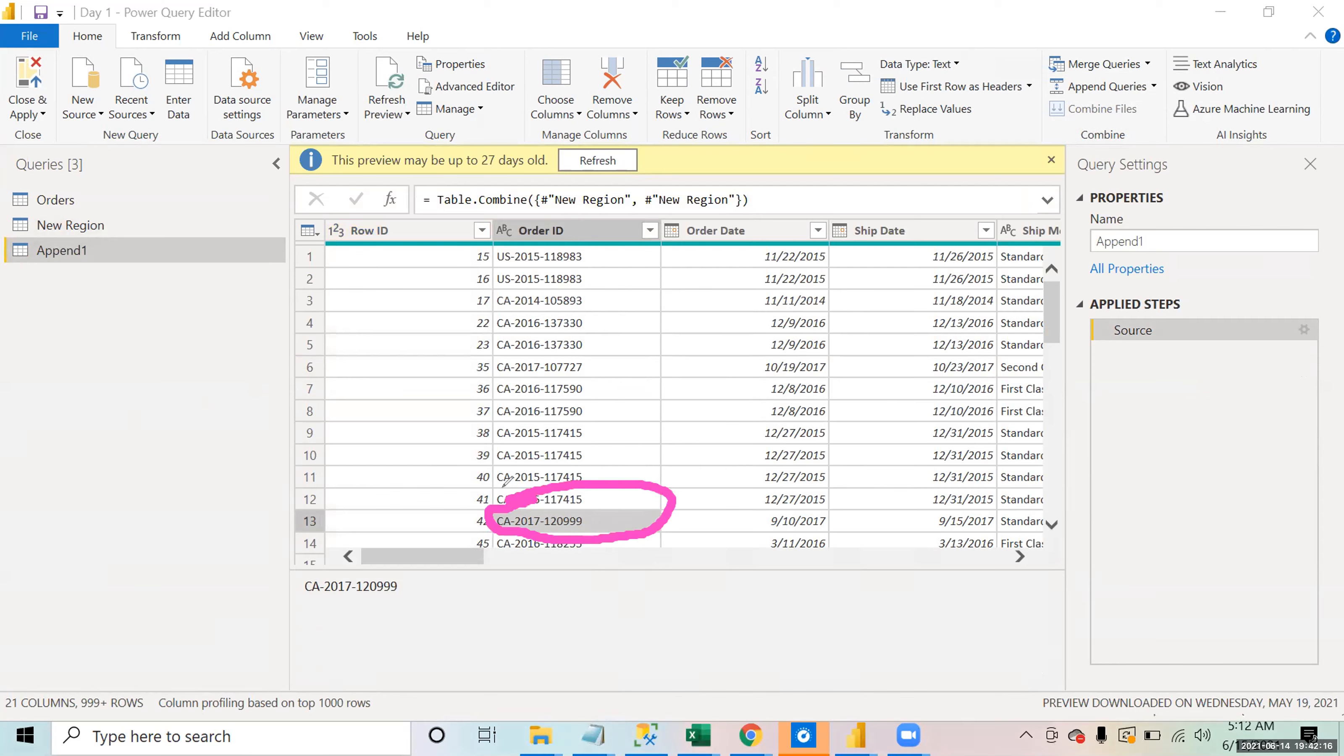
{"action": "mouse_move", "coordinate": [913, 309]}
{"action": "left_mouse_down"}
{"action": "mouse_move", "coordinate": [900, 343]}
{"action": "mouse_move", "coordinate": [979, 333]}
{"action": "mouse_move", "coordinate": [1006, 303]}
{"action": "mouse_move", "coordinate": [906, 291]}
{"action": "left_mouse_up"}
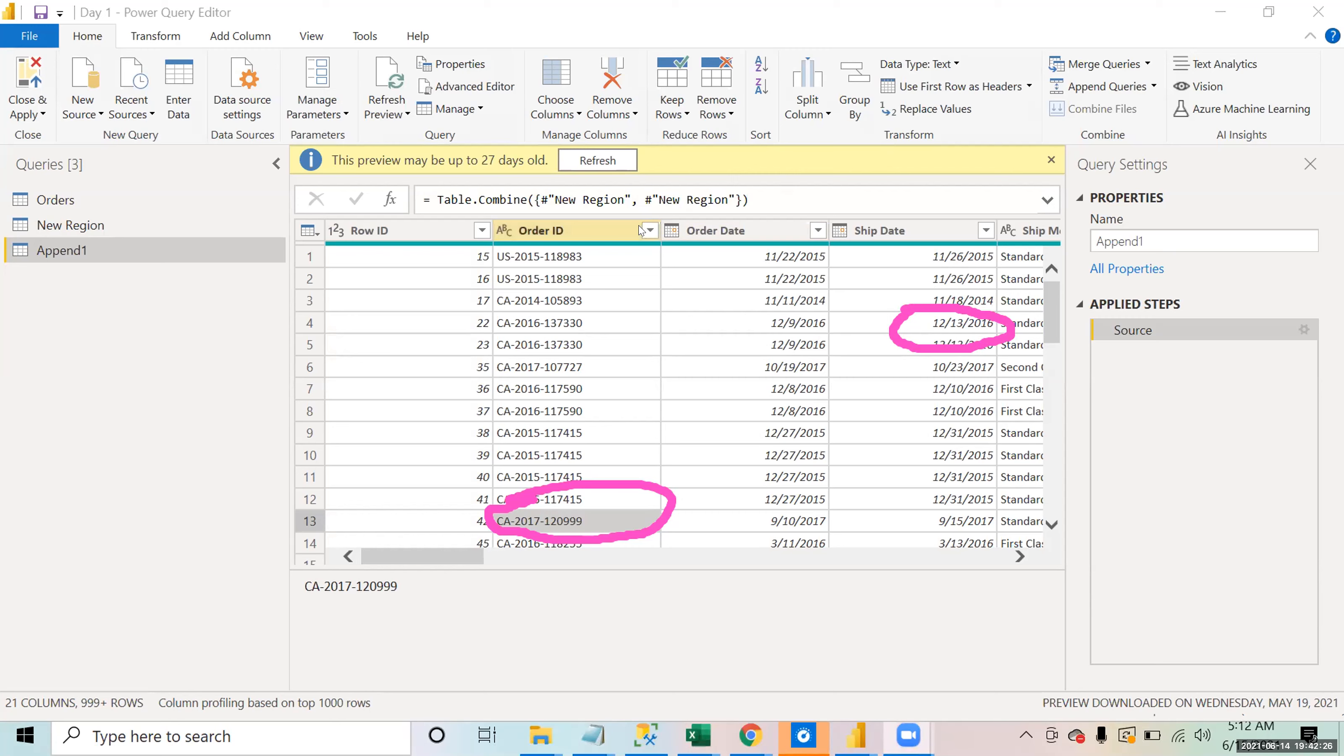
{"action": "left_click", "coordinate": [648, 230]}
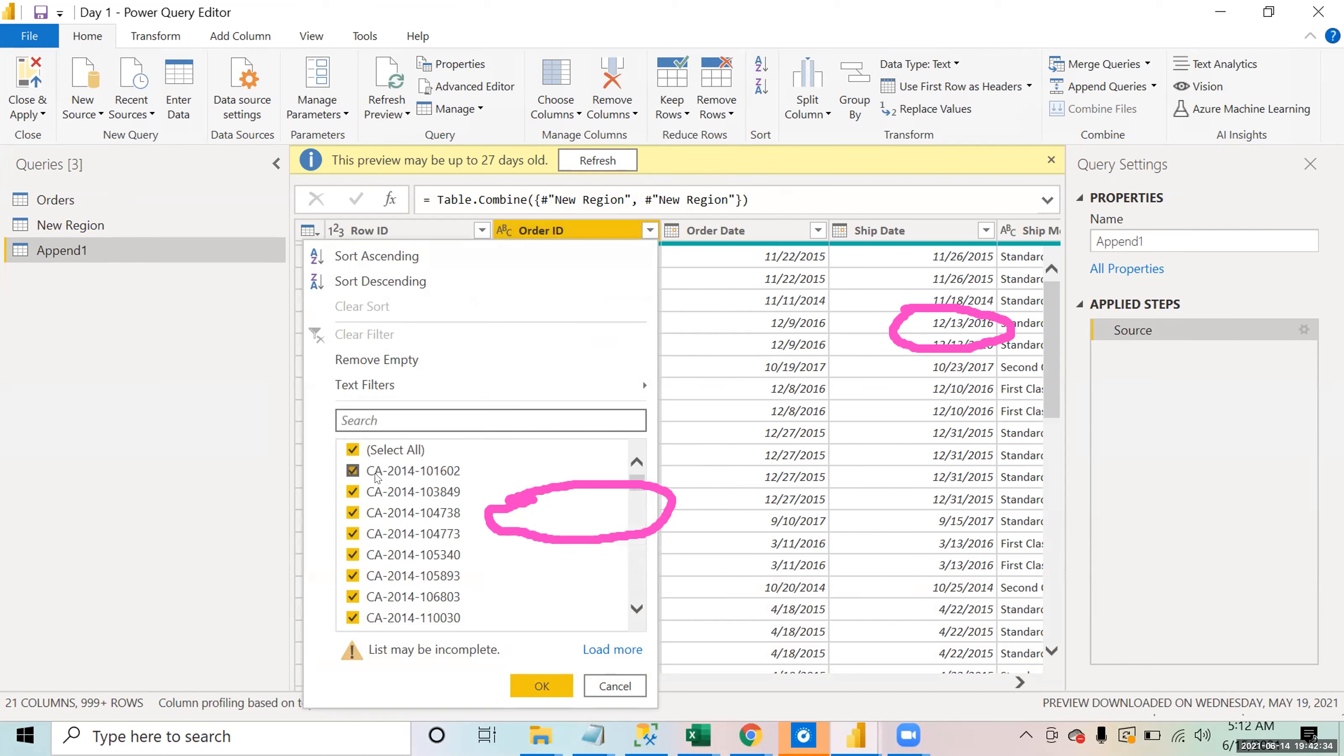
{"action": "left_click", "coordinate": [353, 472]}
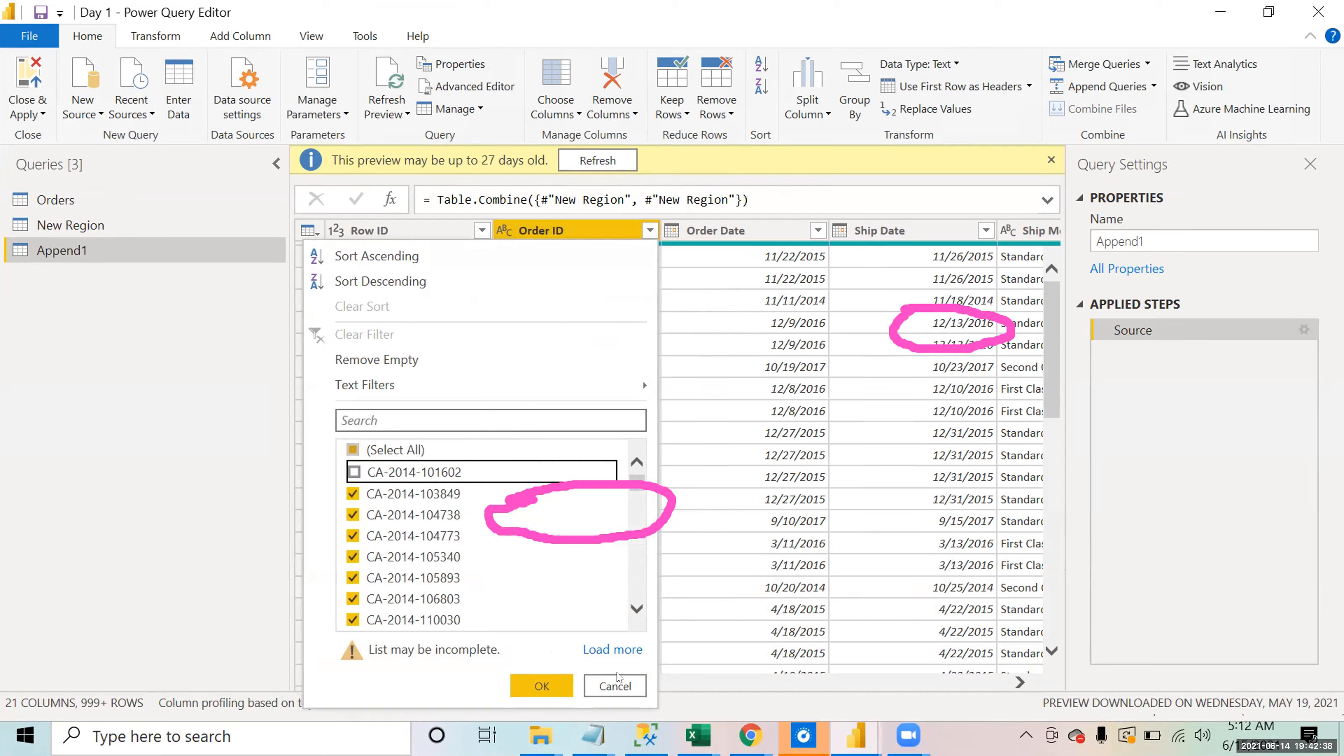
{"action": "left_click", "coordinate": [621, 686]}
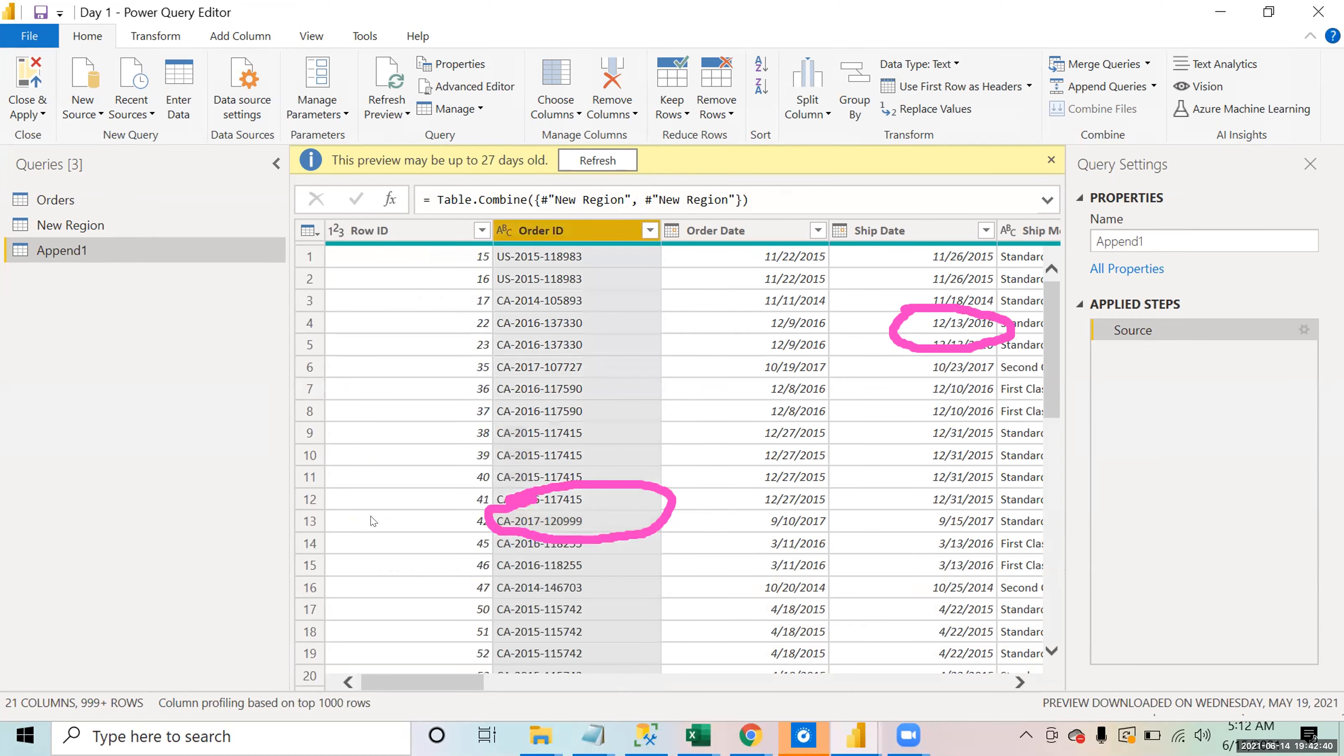
Step: Inspect the full record of row 13 across its columns and view the Order Date filter options
{"action": "left_click", "coordinate": [312, 521]}
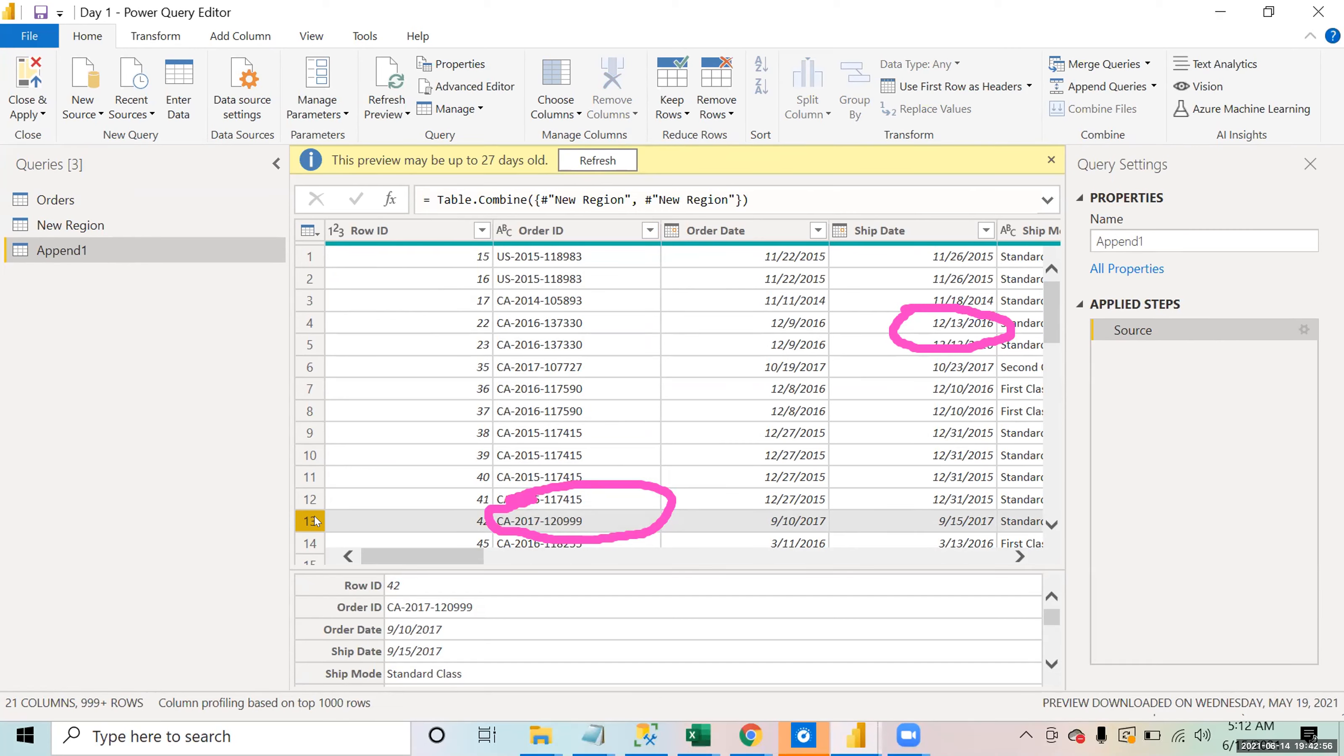
{"action": "left_click", "coordinate": [532, 529]}
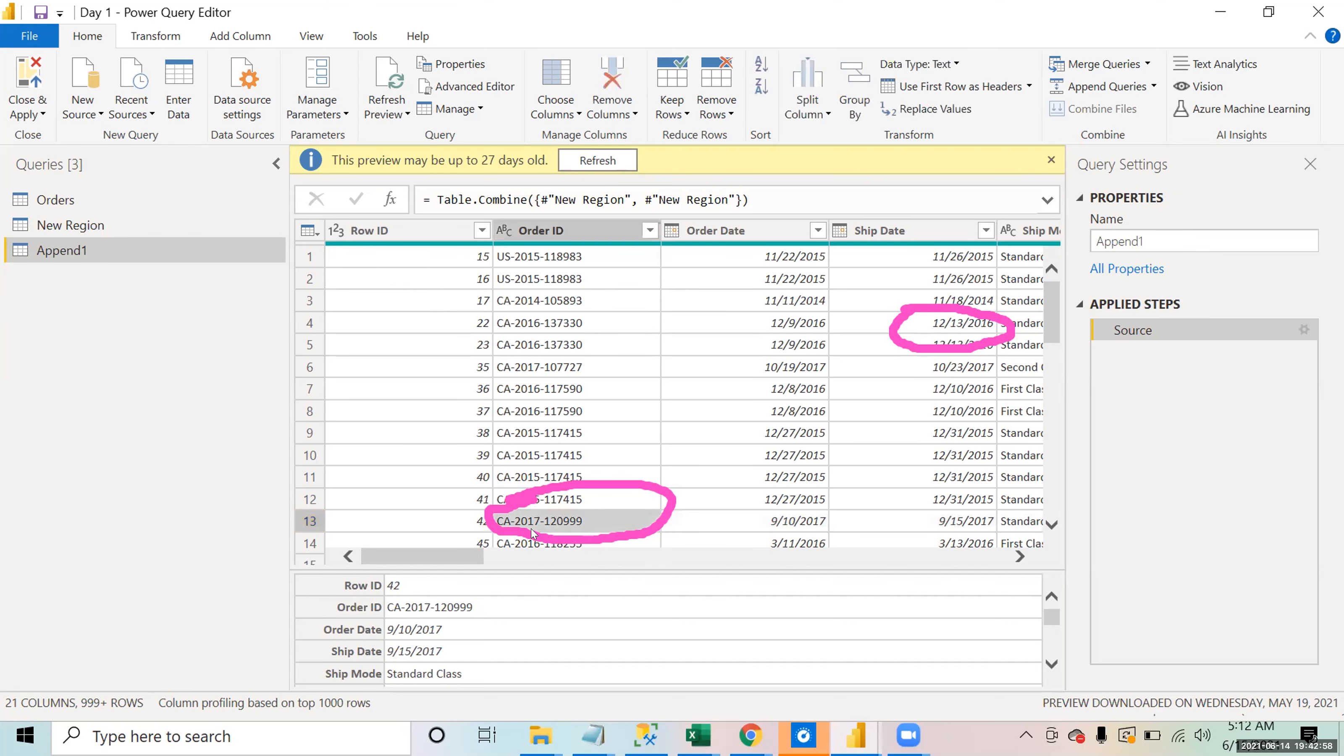
{"action": "left_click", "coordinate": [305, 522]}
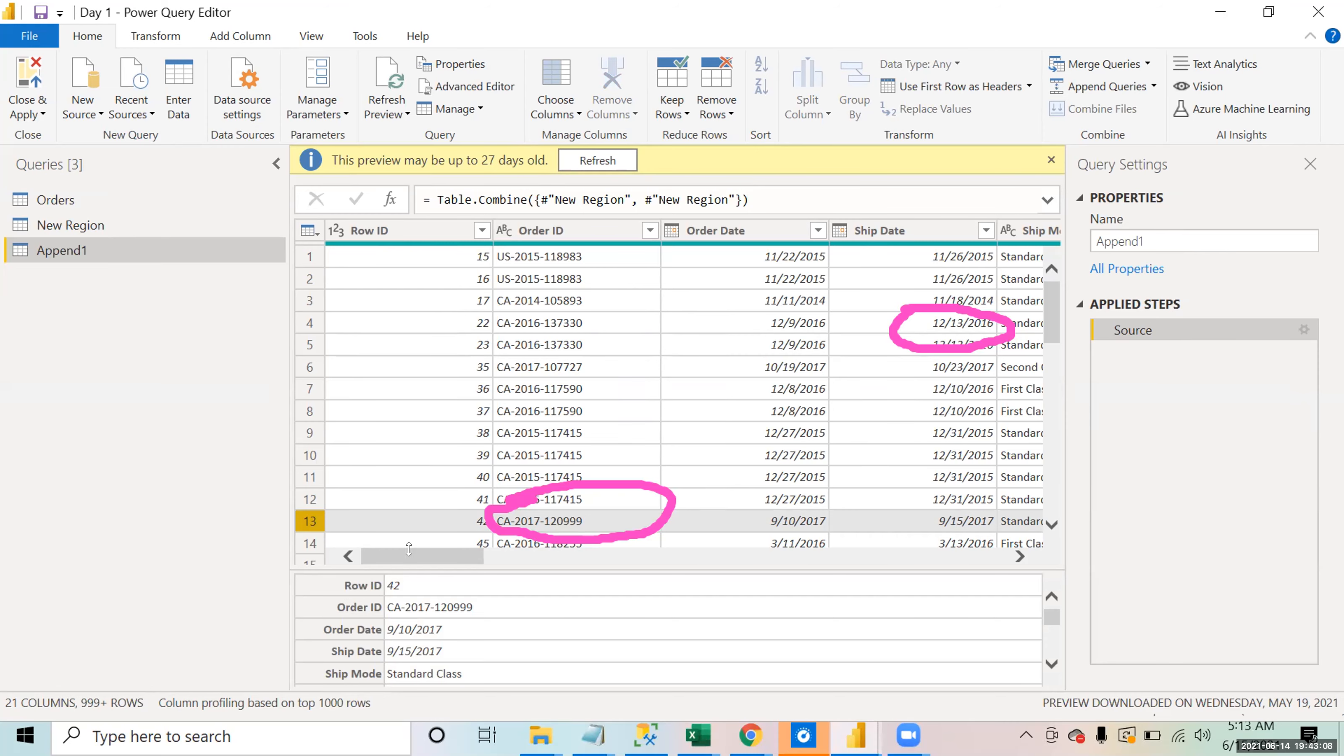
{"action": "left_click", "coordinate": [532, 560]}
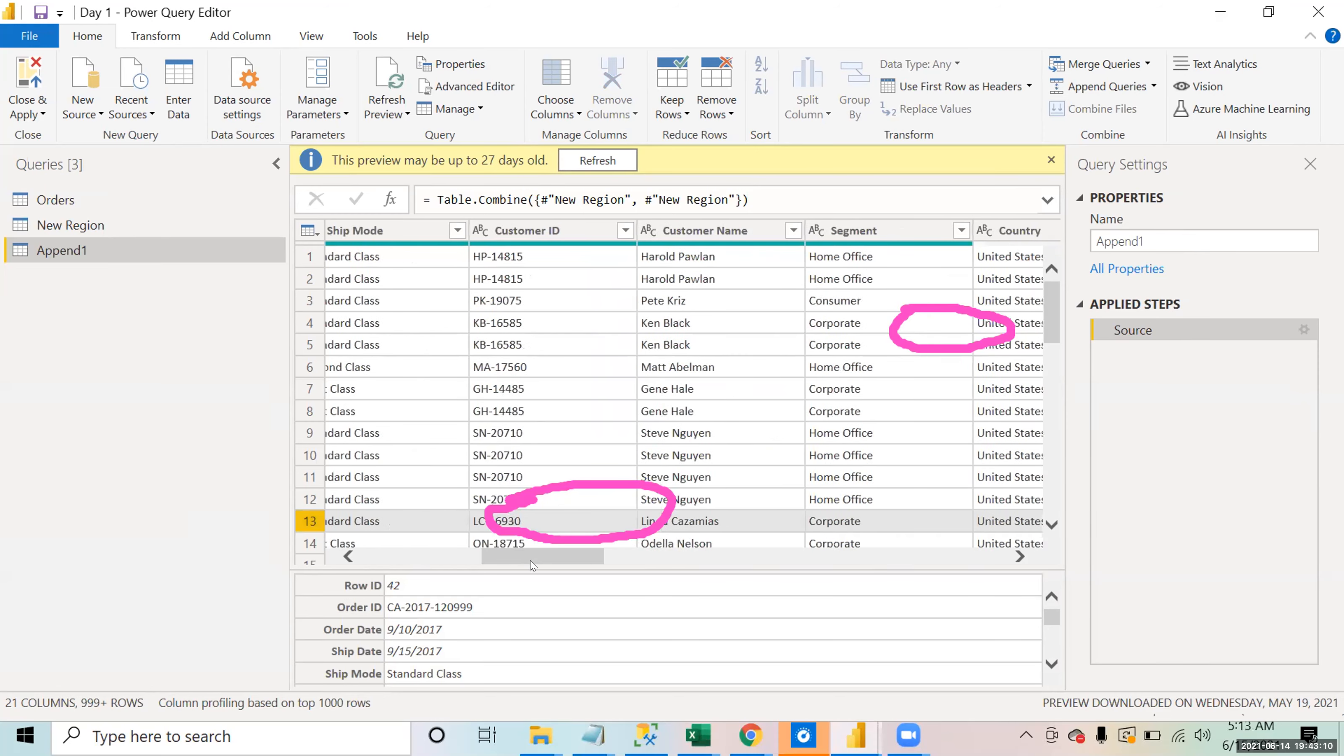
{"action": "left_click", "coordinate": [369, 555]}
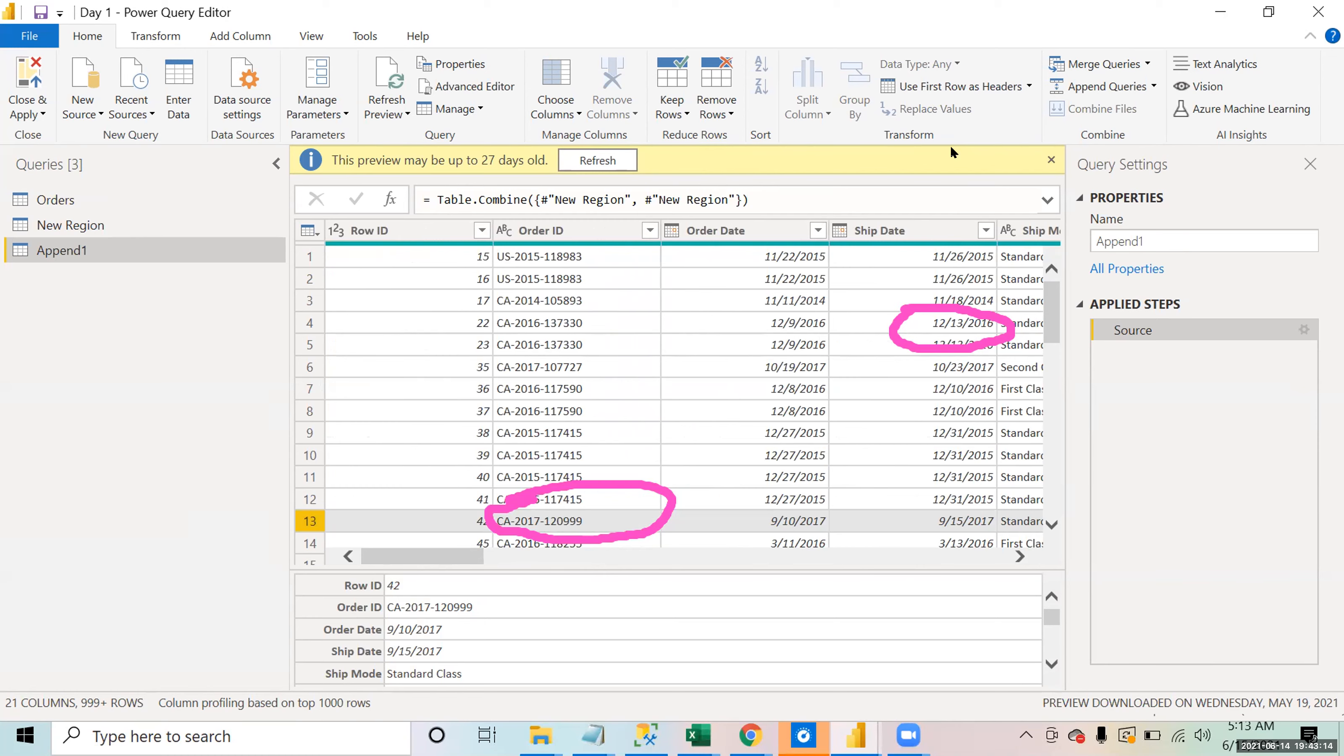
{"action": "left_click", "coordinate": [815, 230]}
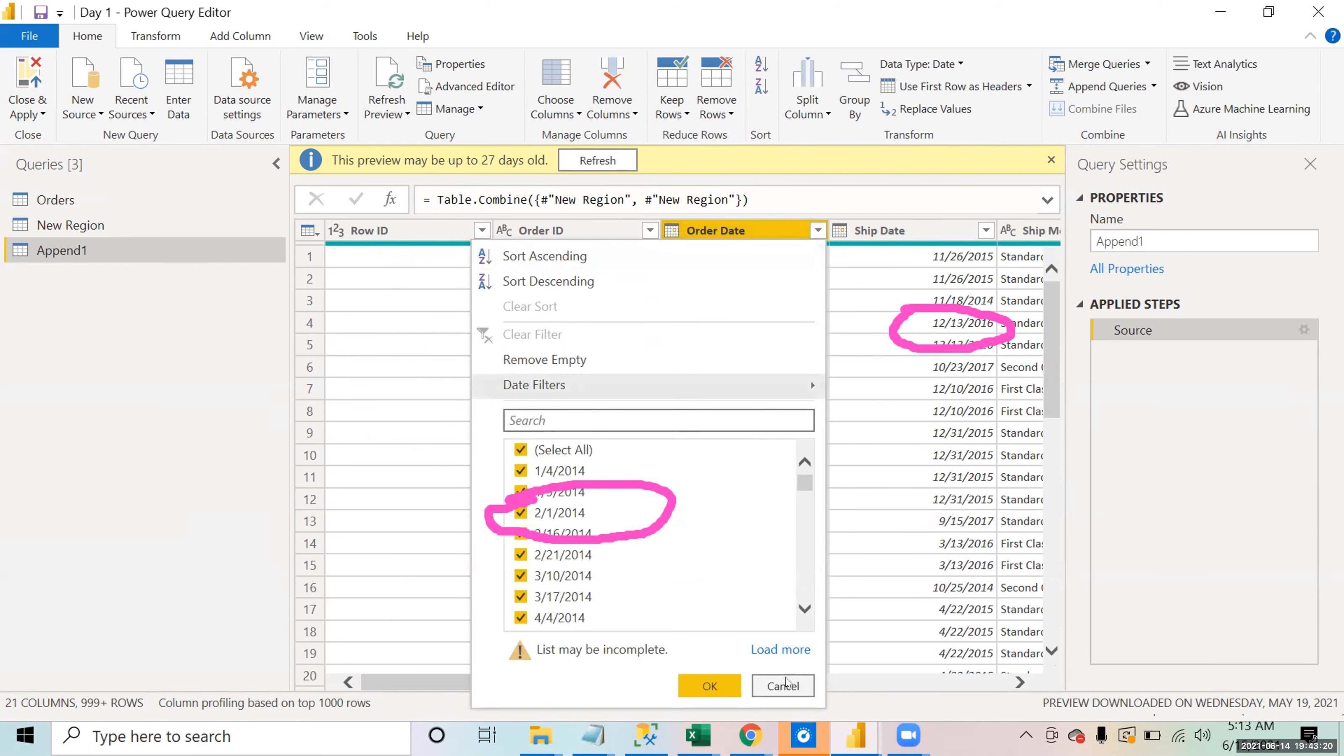
{"action": "left_click", "coordinate": [787, 686]}
Step: Apply the pending query changes without closing the editor
{"action": "left_click", "coordinate": [42, 114]}
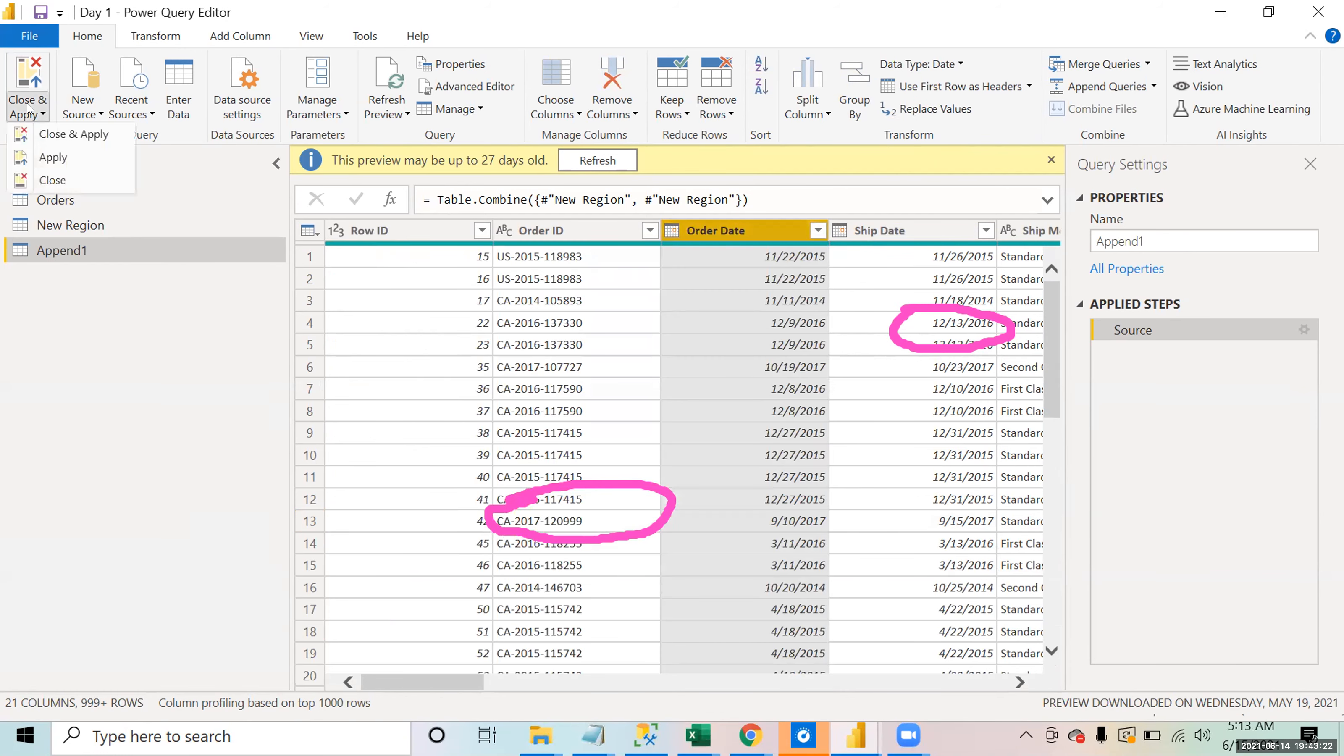
{"action": "left_click", "coordinate": [48, 159]}
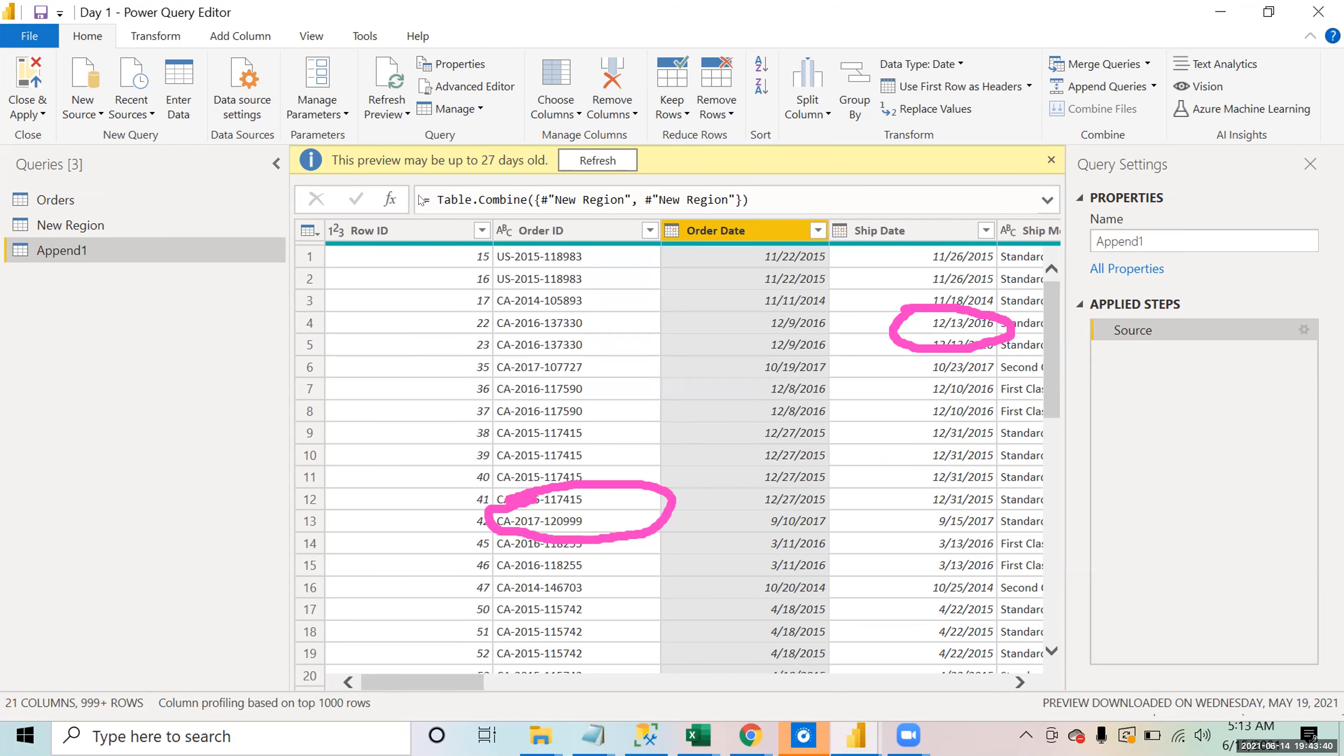
Step: View the row-removal options for the Order ID column of the appended table, without applying any
{"action": "left_click", "coordinate": [562, 233]}
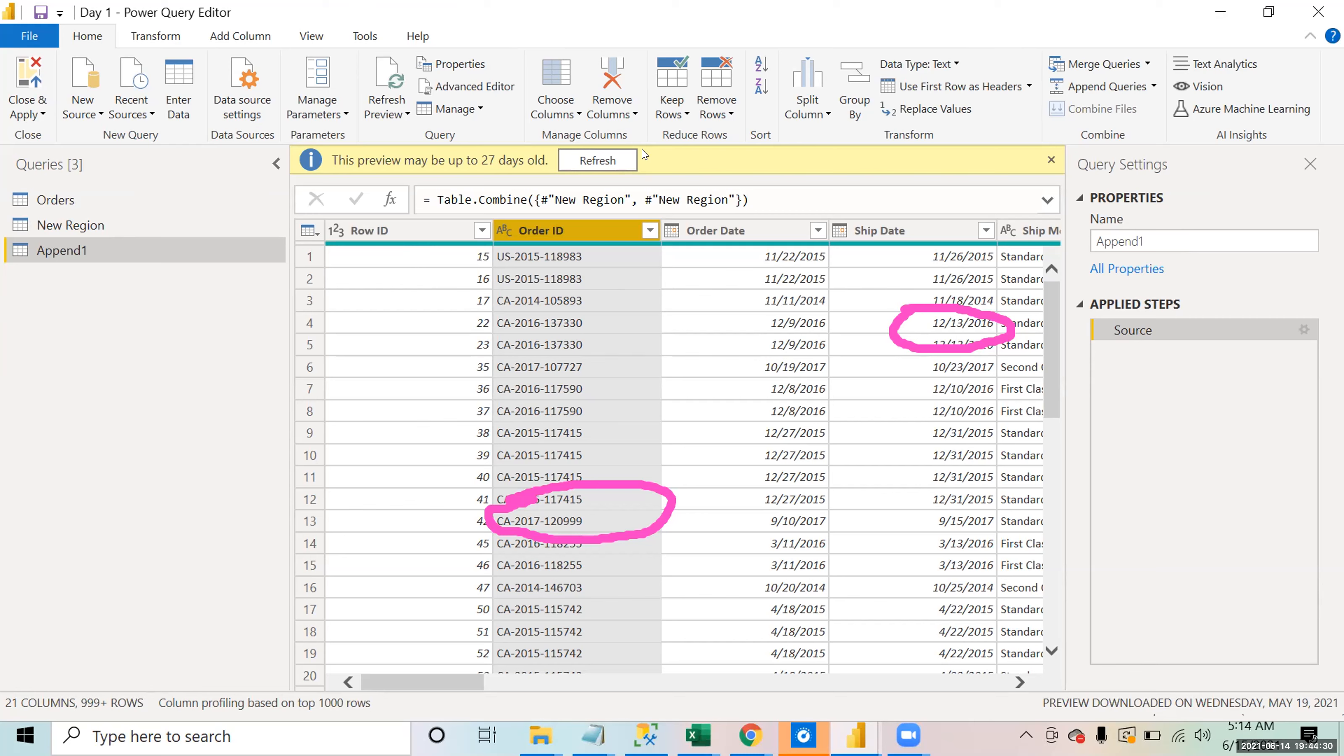
{"action": "left_click", "coordinate": [707, 106]}
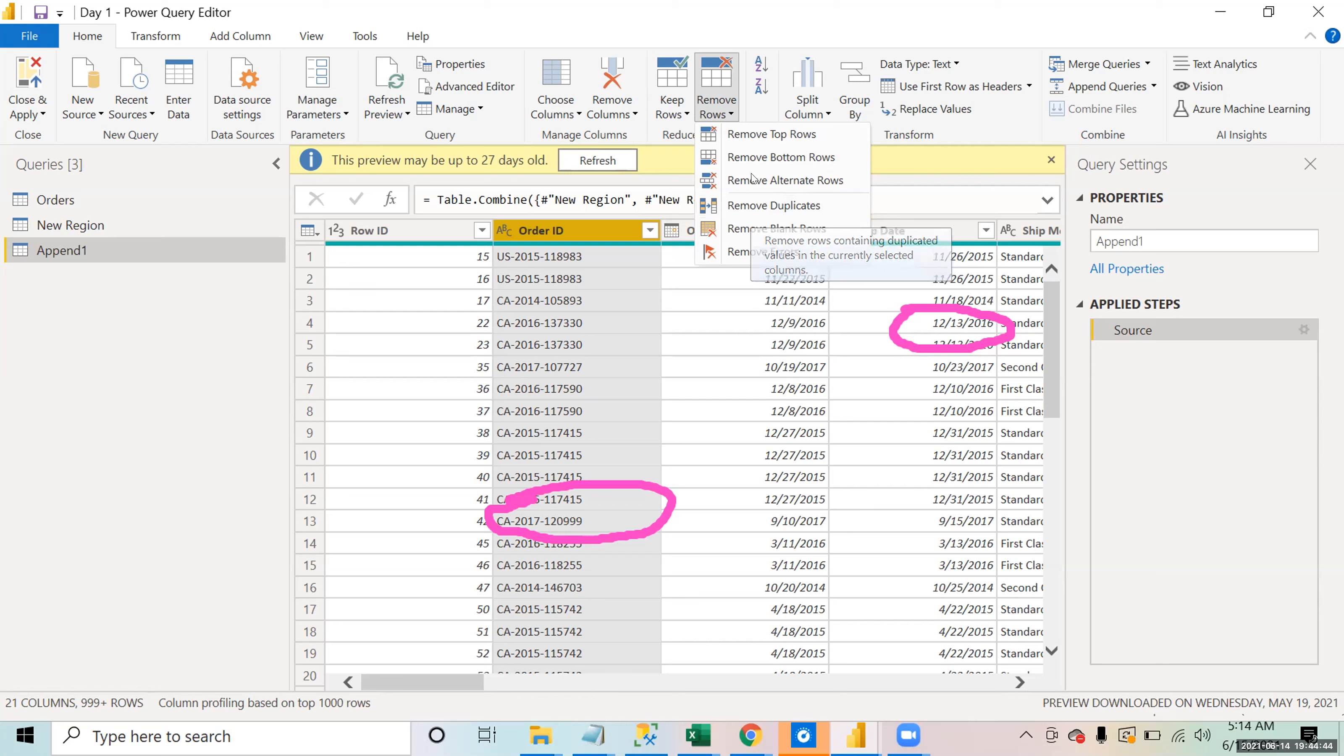
{"action": "left_click", "coordinate": [752, 173]}
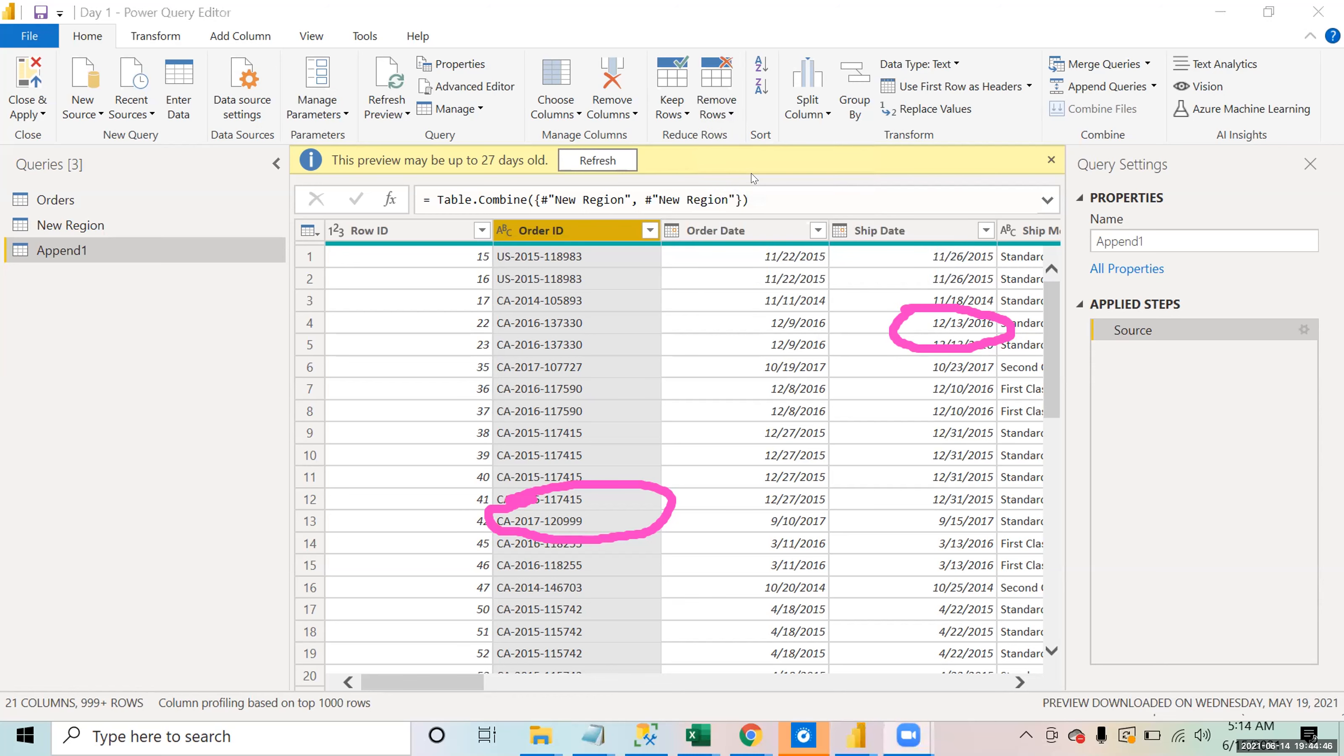
{"action": "left_click", "coordinate": [880, 102]}
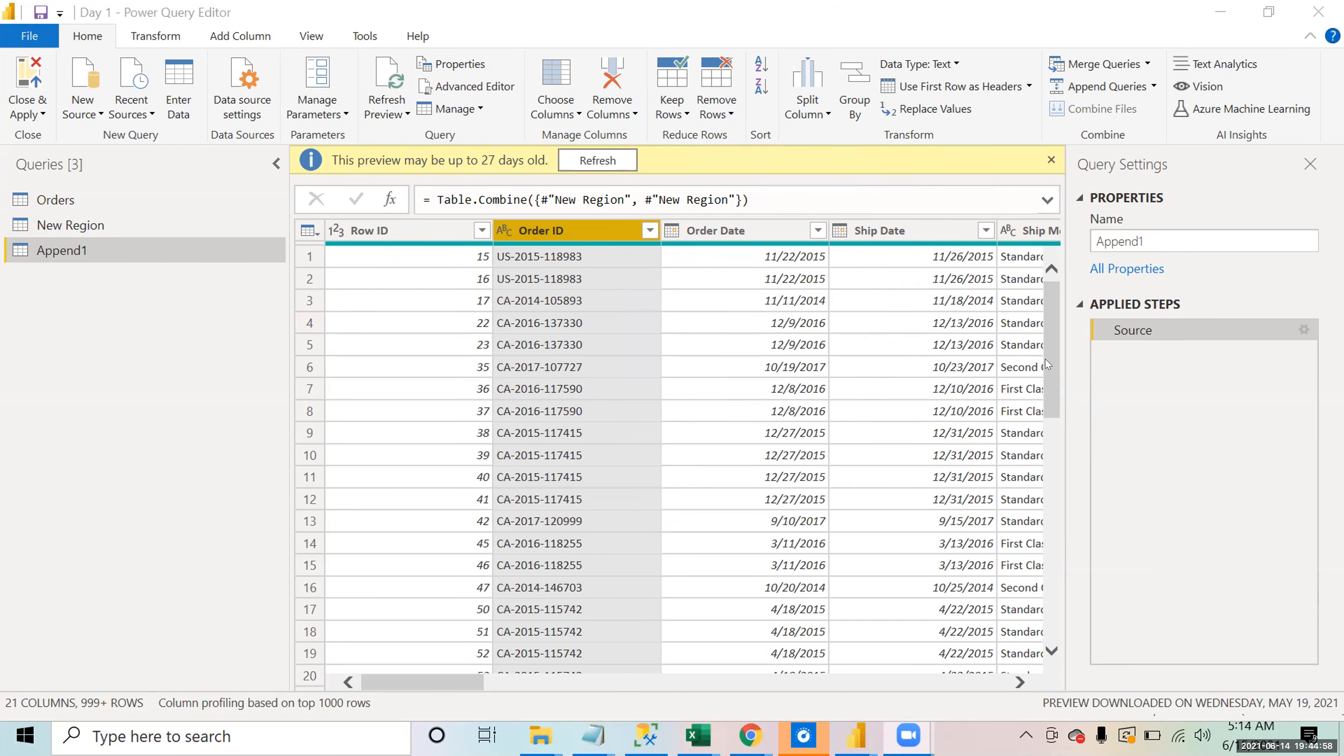
Step: Inspect the Row ID column of the appended table through row 20
{"action": "scroll", "coordinate": [1051, 362], "scroll_direction": "down", "scroll_amount": 3}
{"action": "scroll", "coordinate": [1061, 360], "scroll_direction": "up", "scroll_amount": 3}
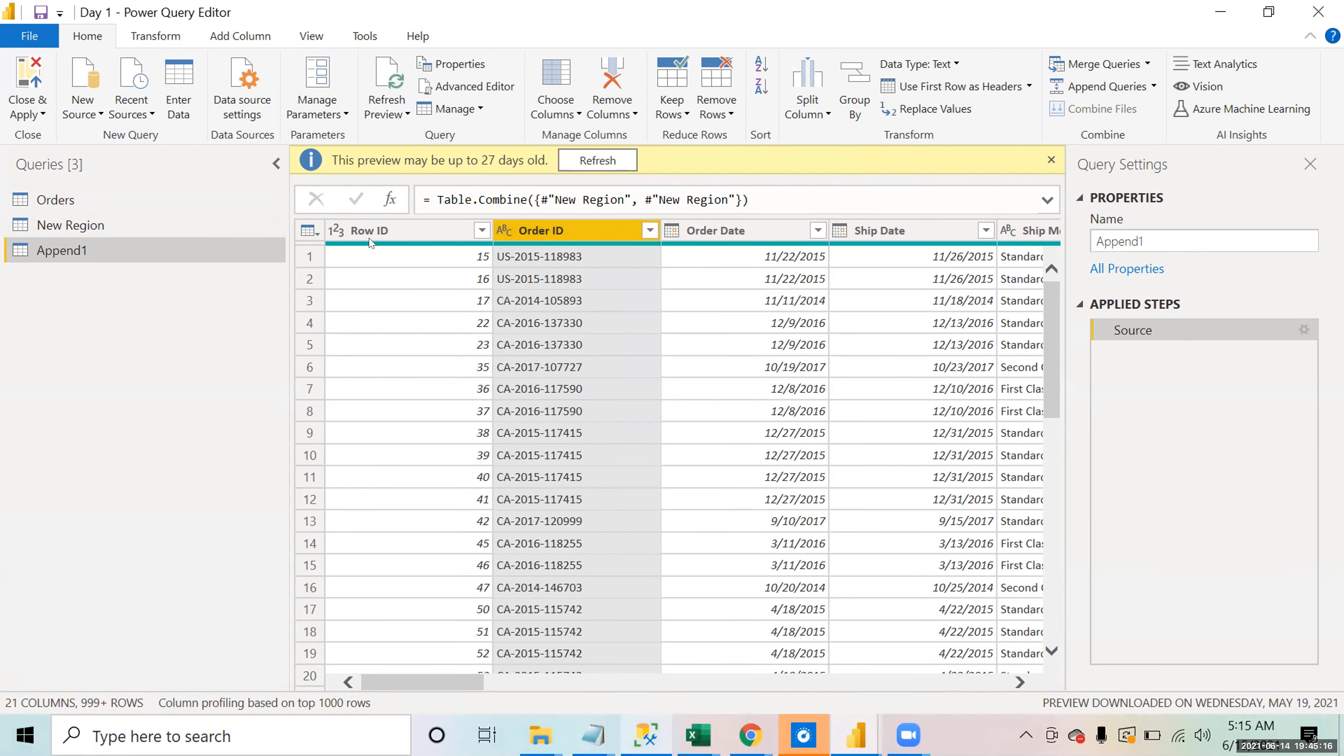
{"action": "left_click", "coordinate": [387, 238]}
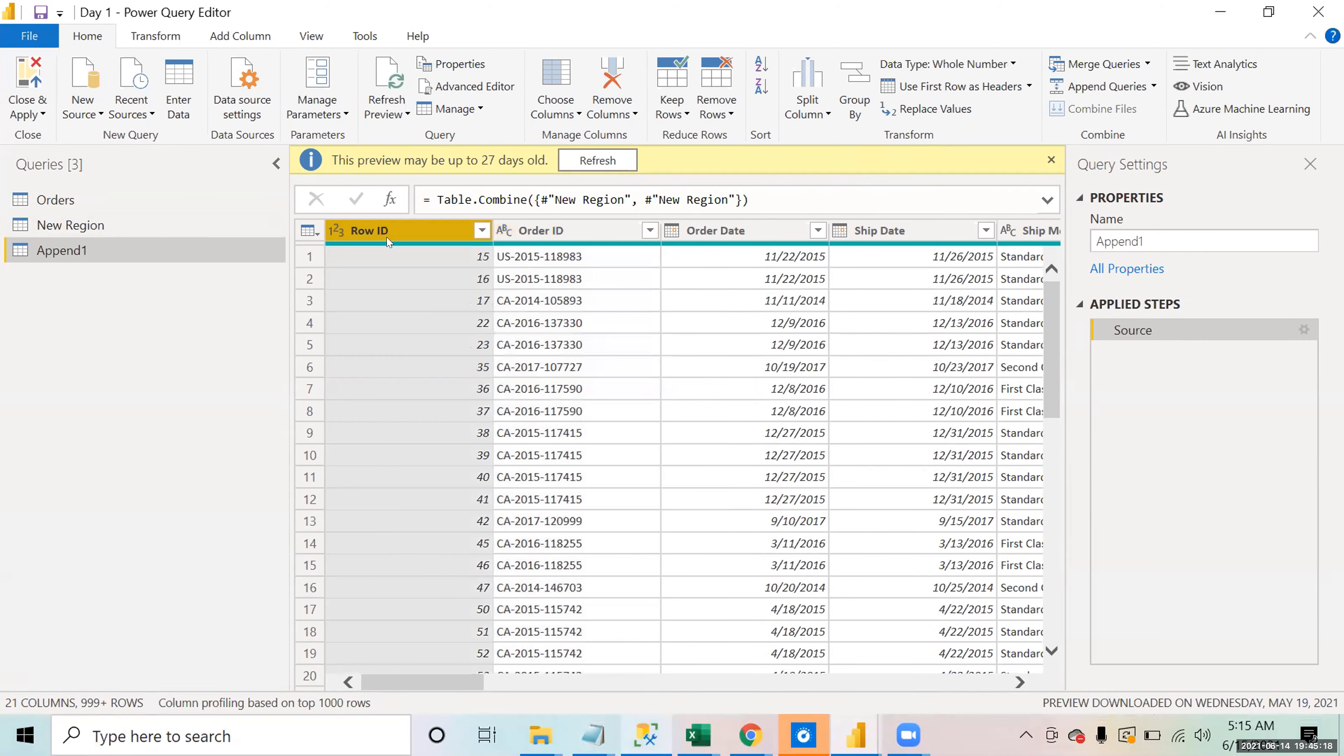
{"action": "left_click", "coordinate": [425, 670]}
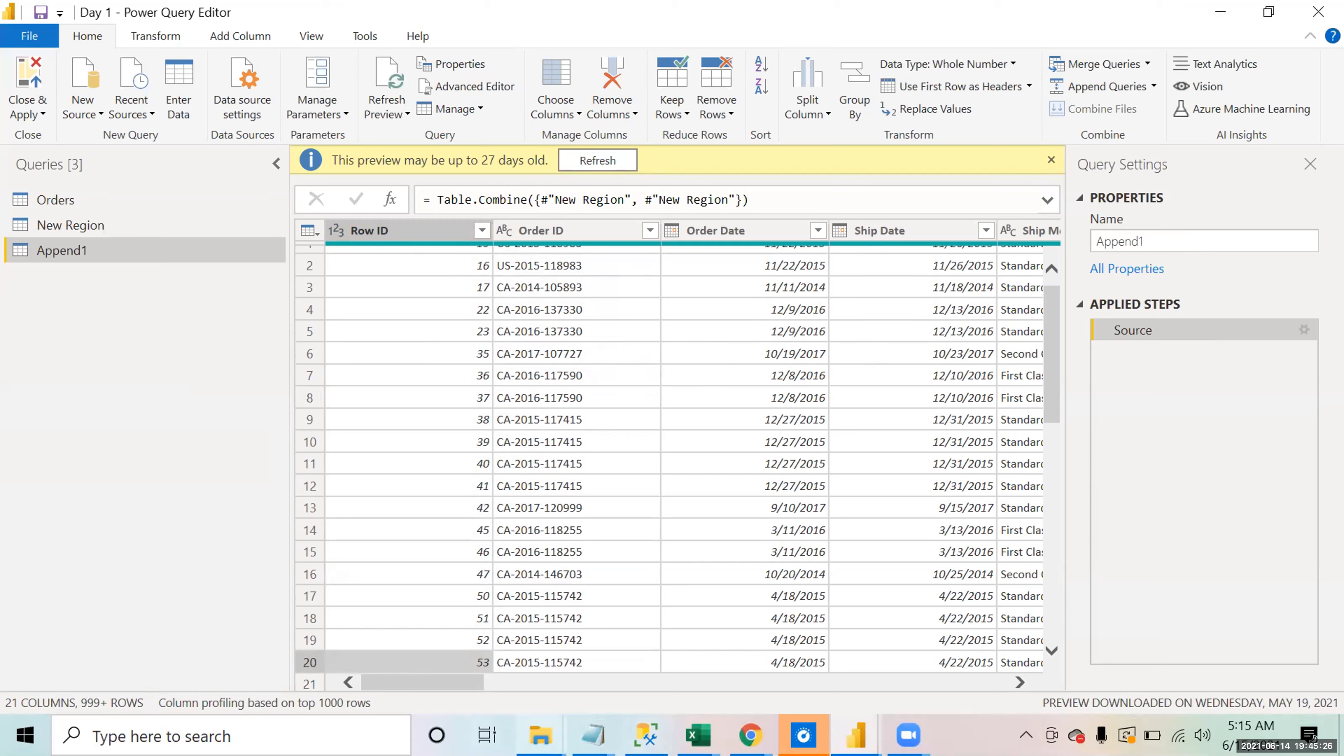
Step: Switch to the Book2 workbook in Excel and add a new blank worksheet with cell A1 selected
{"action": "mouse_move", "coordinate": [690, 738]}
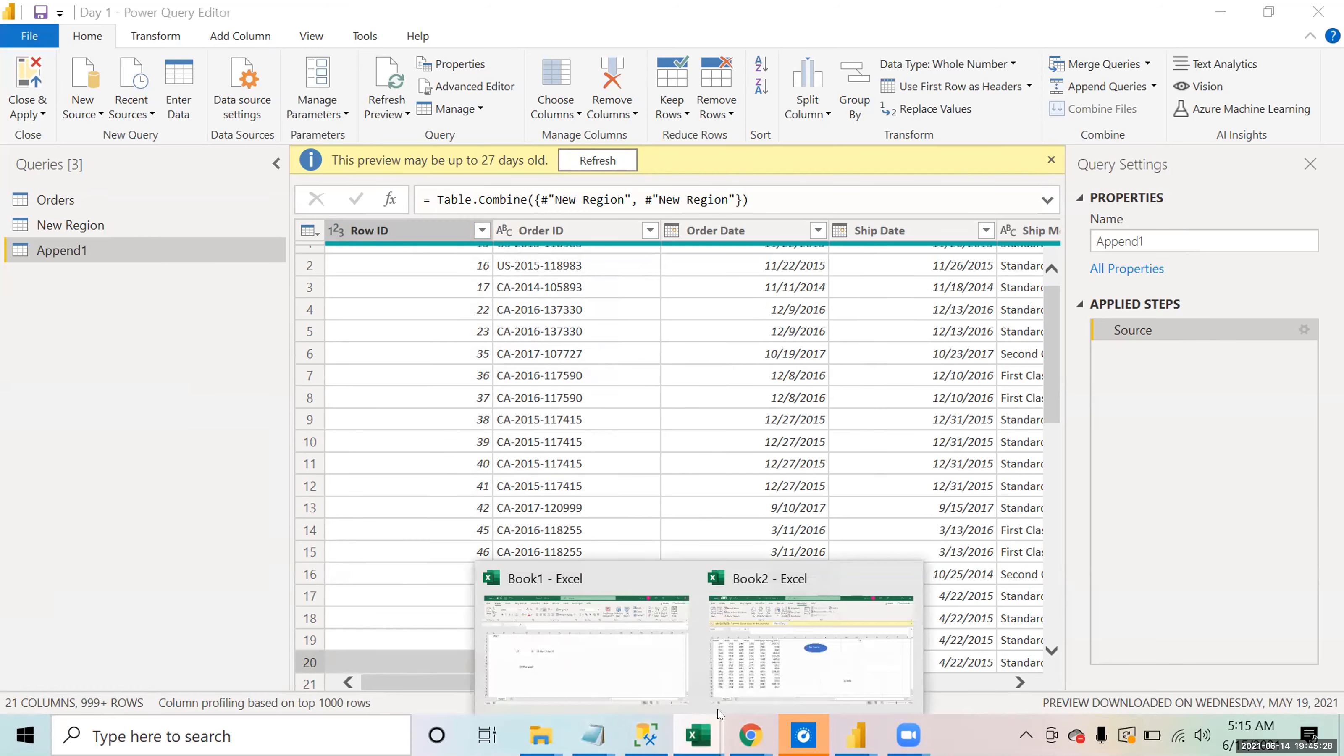
{"action": "left_click", "coordinate": [753, 688]}
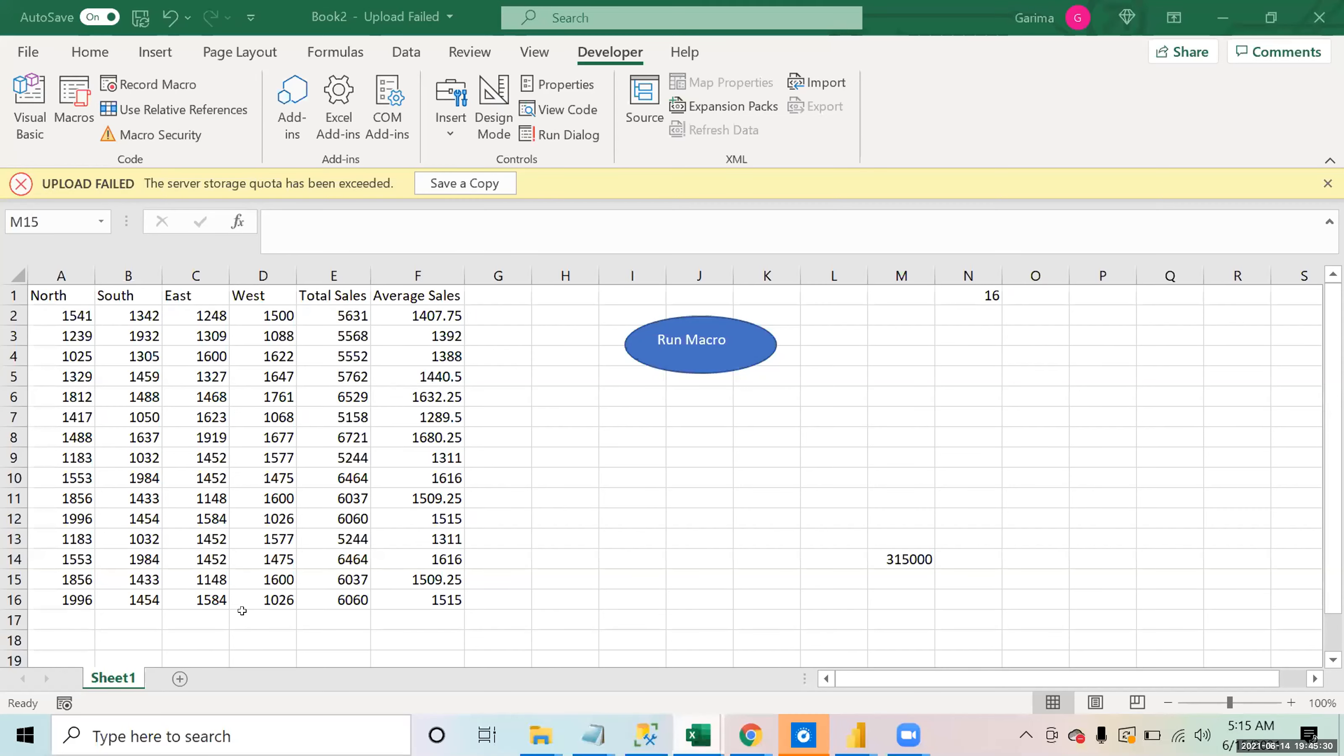
{"action": "left_click", "coordinate": [180, 679]}
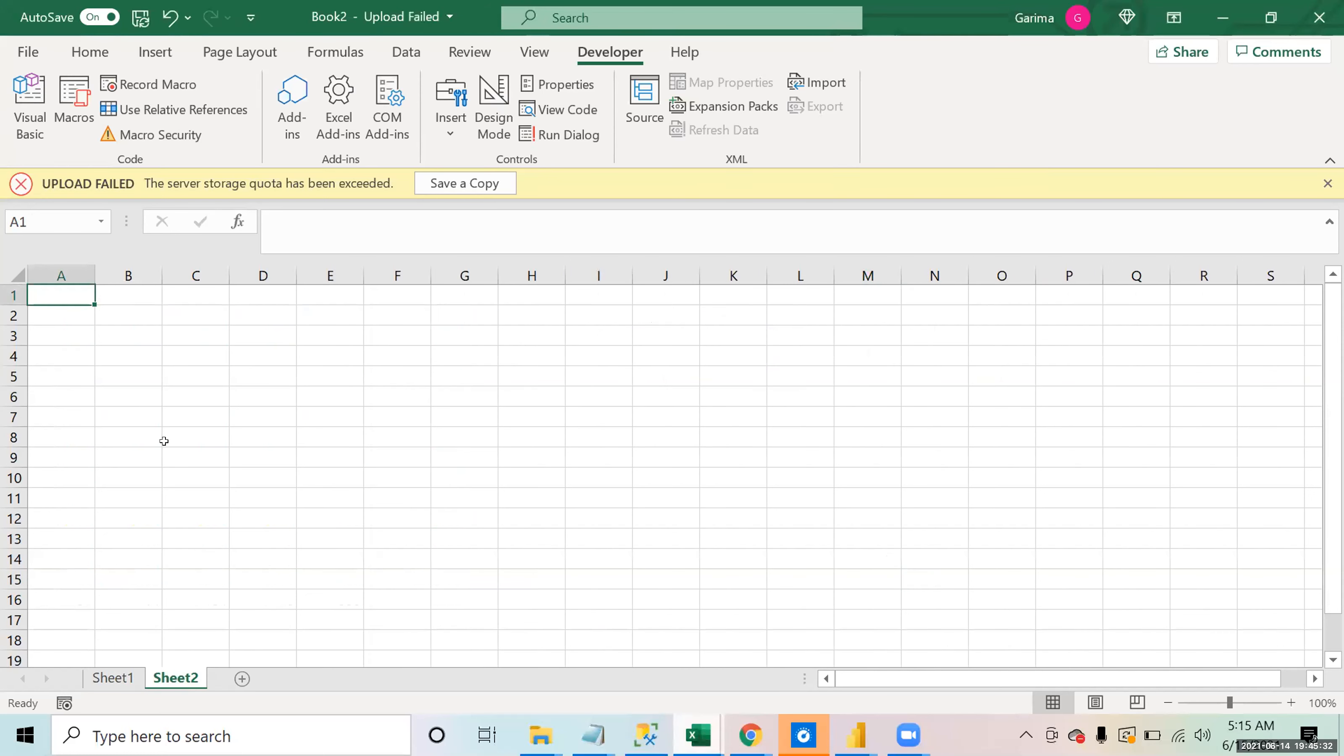
{"action": "left_click", "coordinate": [206, 420]}
{"action": "key", "text": "Home"}
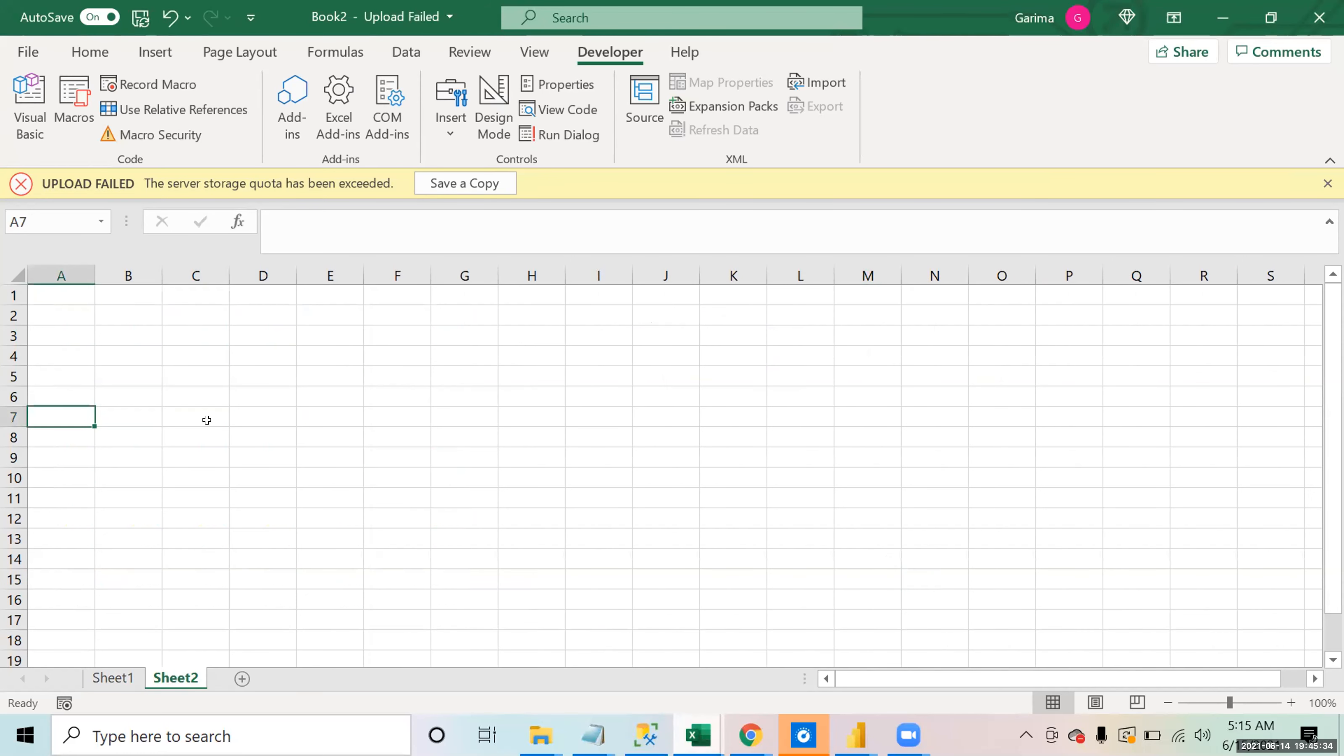
{"action": "key", "text": "ctrl+Home"}
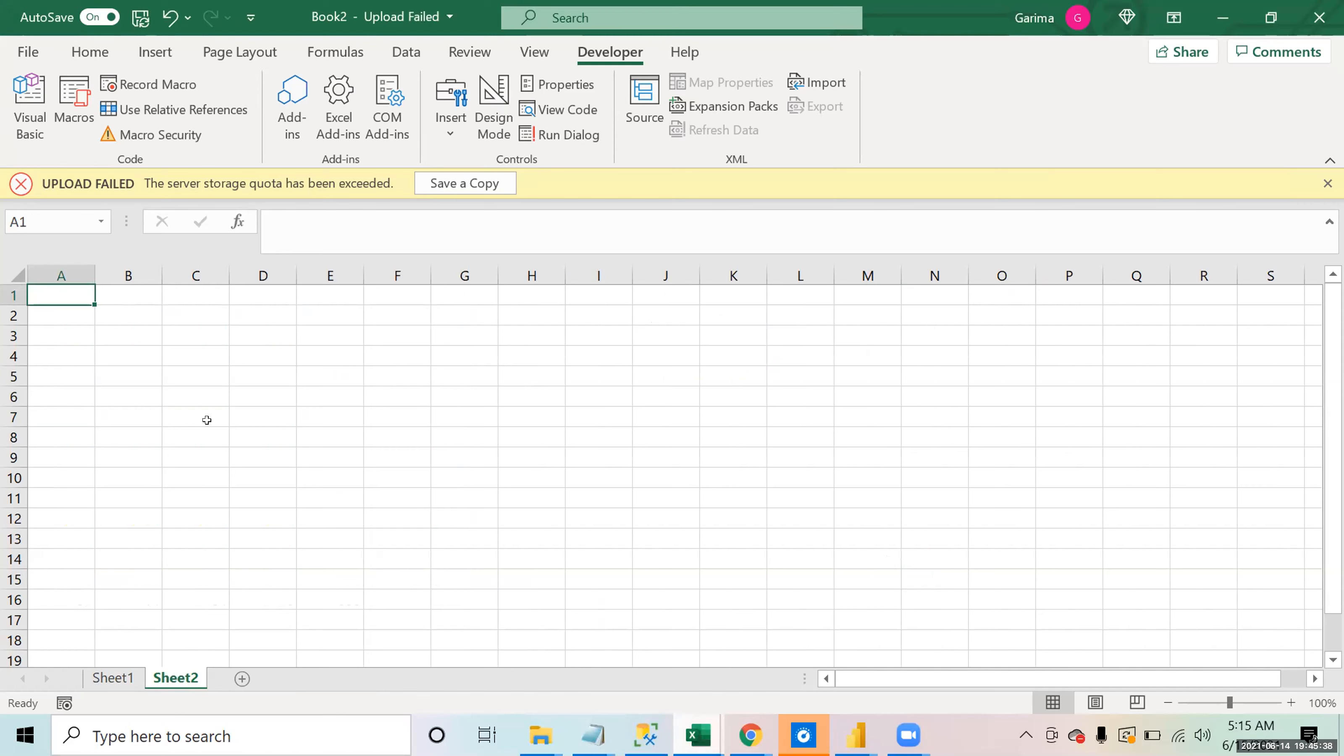
{"action": "left_click", "coordinate": [116, 376]}
{"action": "key", "text": "Down"}
{"action": "key", "text": "Down"}
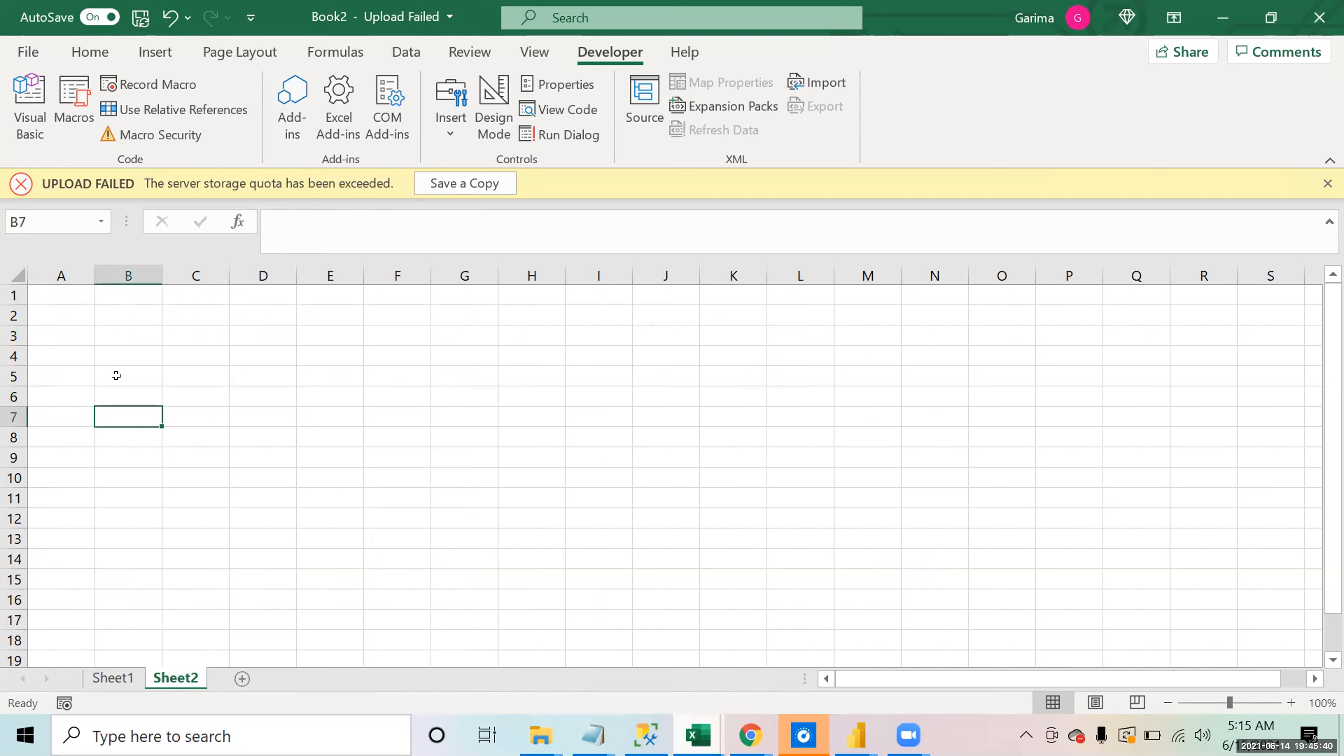
{"action": "key", "text": "Home"}
{"action": "key", "text": "Up"}
{"action": "key", "text": "Up"}
{"action": "key", "text": "Up"}
{"action": "key", "text": "Up"}
{"action": "key", "text": "Up"}
{"action": "key", "text": "Up"}
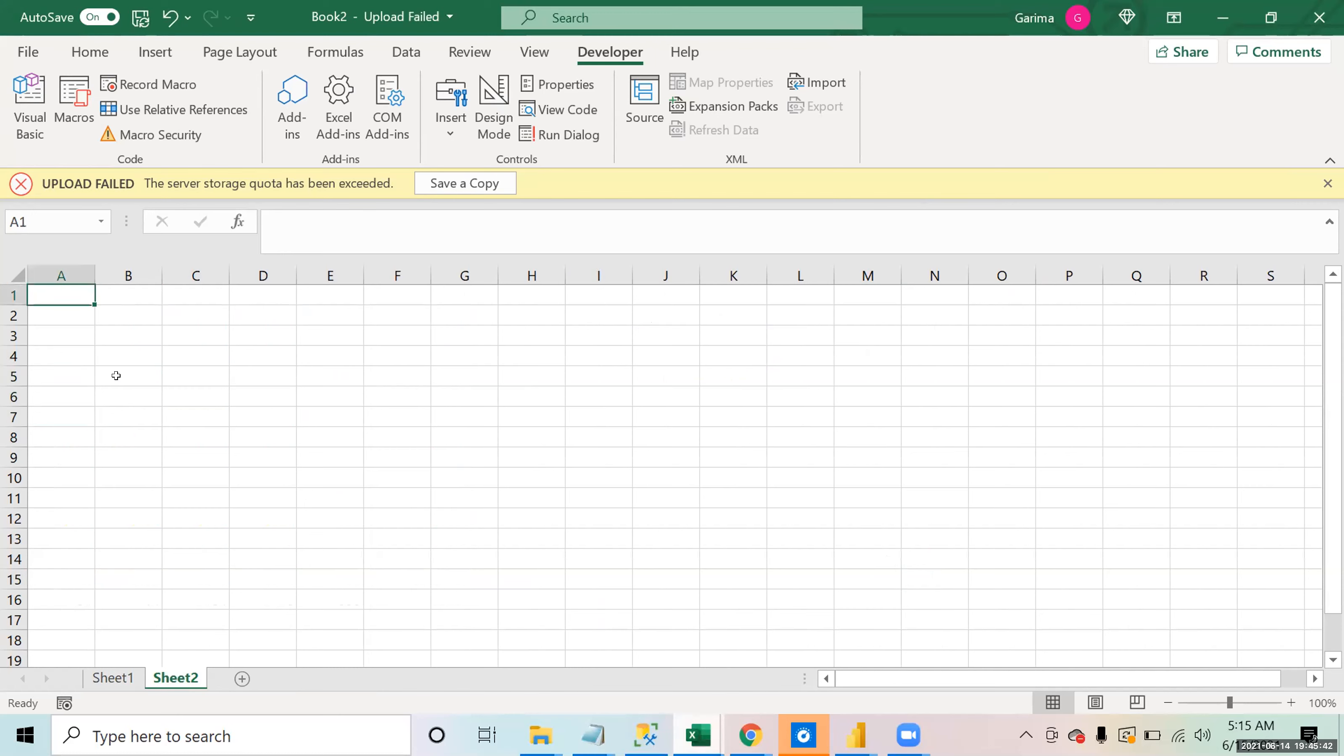
{"action": "key", "text": "Down"}
{"action": "key", "text": "Down"}
{"action": "key", "text": "Up"}
{"action": "key", "text": "Up"}
Step: Enter the headers Cut ID in cell A1 and Cust Name in cell B1
{"action": "type", "text": "Cut ID"}
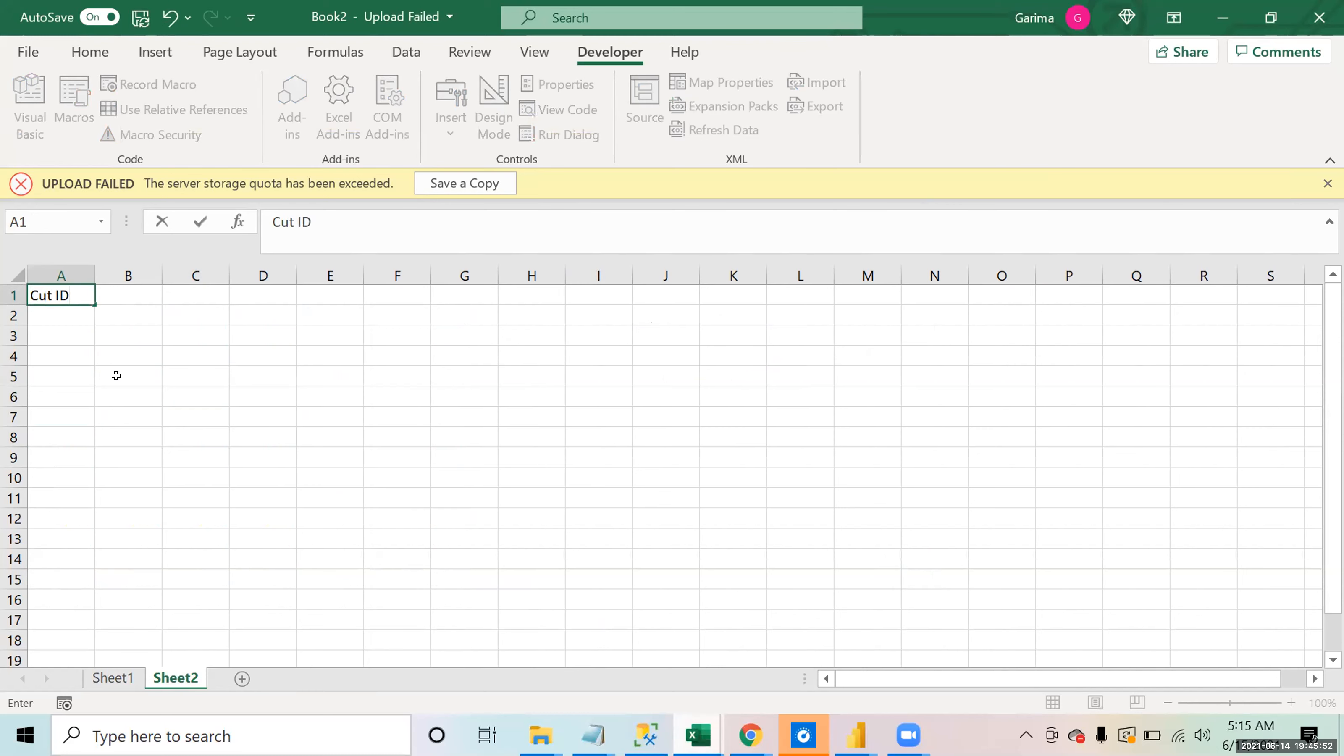
{"action": "key", "text": "Tab"}
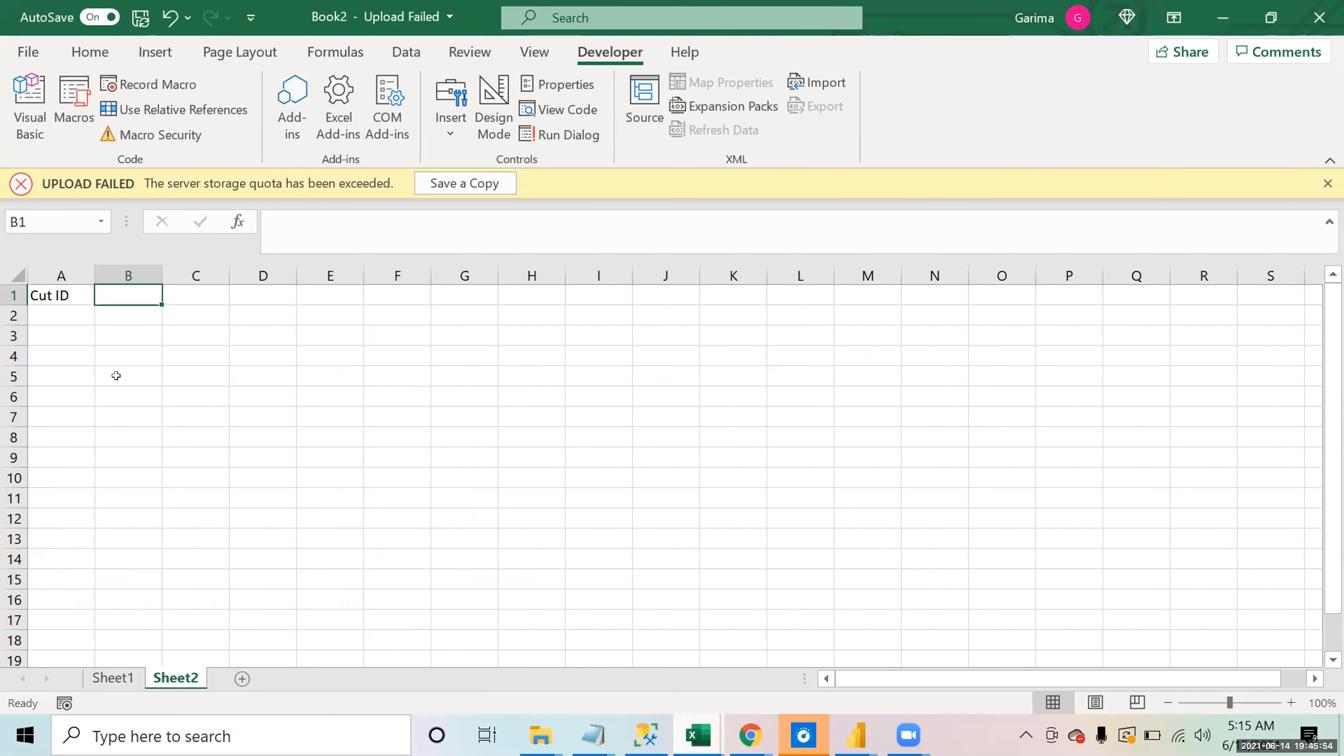
{"action": "type", "text": "Cust Name"}
{"action": "key", "text": "Down"}
Step: Fill the Cut ID column with the values 1, 2, 3 and 4 in cells A2 to A5
{"action": "key", "text": "Left"}
{"action": "type", "text": "1"}
{"action": "key", "text": "Return"}
{"action": "type", "text": "2"}
{"action": "key", "text": "Return"}
{"action": "type", "text": "3"}
{"action": "key", "text": "Return"}
{"action": "type", "text": "4"}
Step: Fill the Cust Name column with A, B, C and D in cells B2 to B5
{"action": "key", "text": "Up"}
{"action": "key", "text": "Up"}
{"action": "key", "text": "Up"}
{"action": "key", "text": "Right"}
{"action": "type", "text": "A"}
{"action": "key", "text": "Return"}
{"action": "type", "text": "B"}
{"action": "key", "text": "Return"}
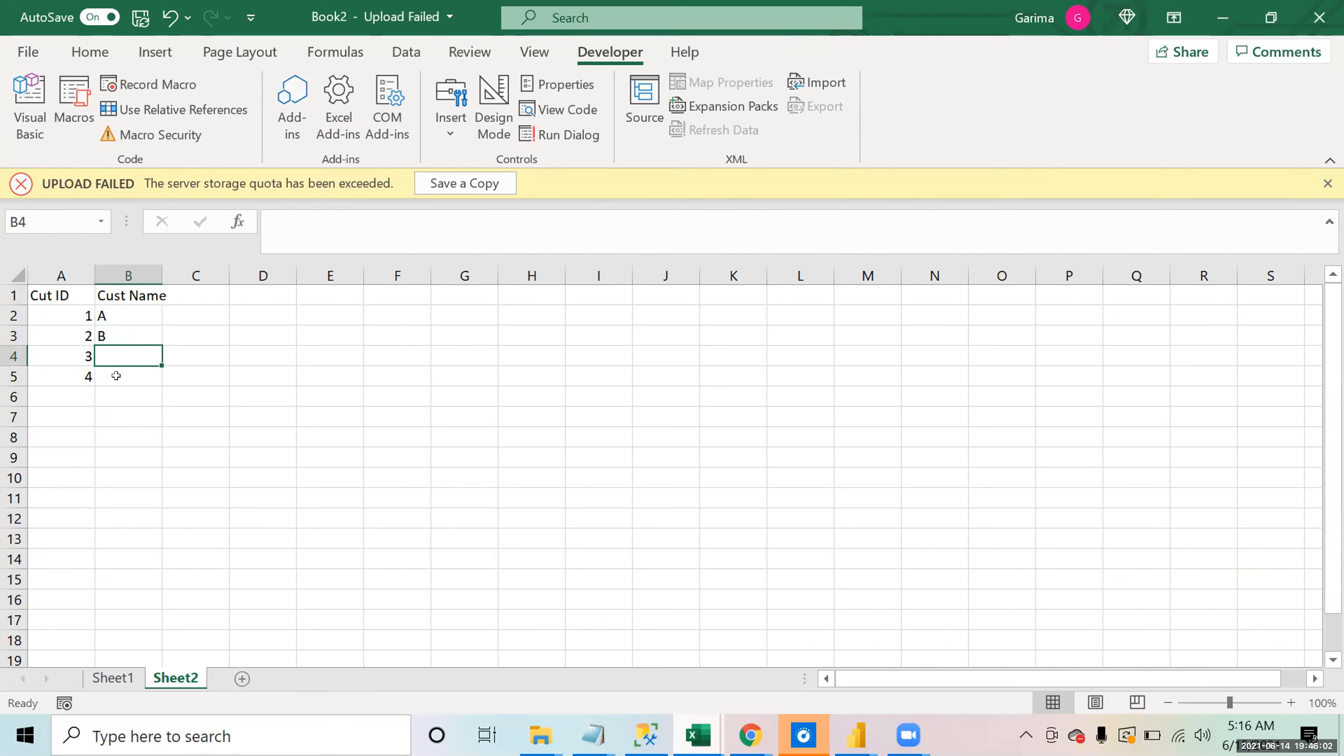
{"action": "type", "text": "C"}
{"action": "key", "text": "Return"}
{"action": "type", "text": "F"}
{"action": "key", "text": "BackSpace"}
{"action": "type", "text": "D"}
{"action": "key", "text": "Return"}
Step: Make the header cells A1 and B1 bold
{"action": "key", "text": "Up"}
{"action": "key", "text": "Up"}
{"action": "key", "text": "ctrl+Up"}
{"action": "key", "text": "shift+Left"}
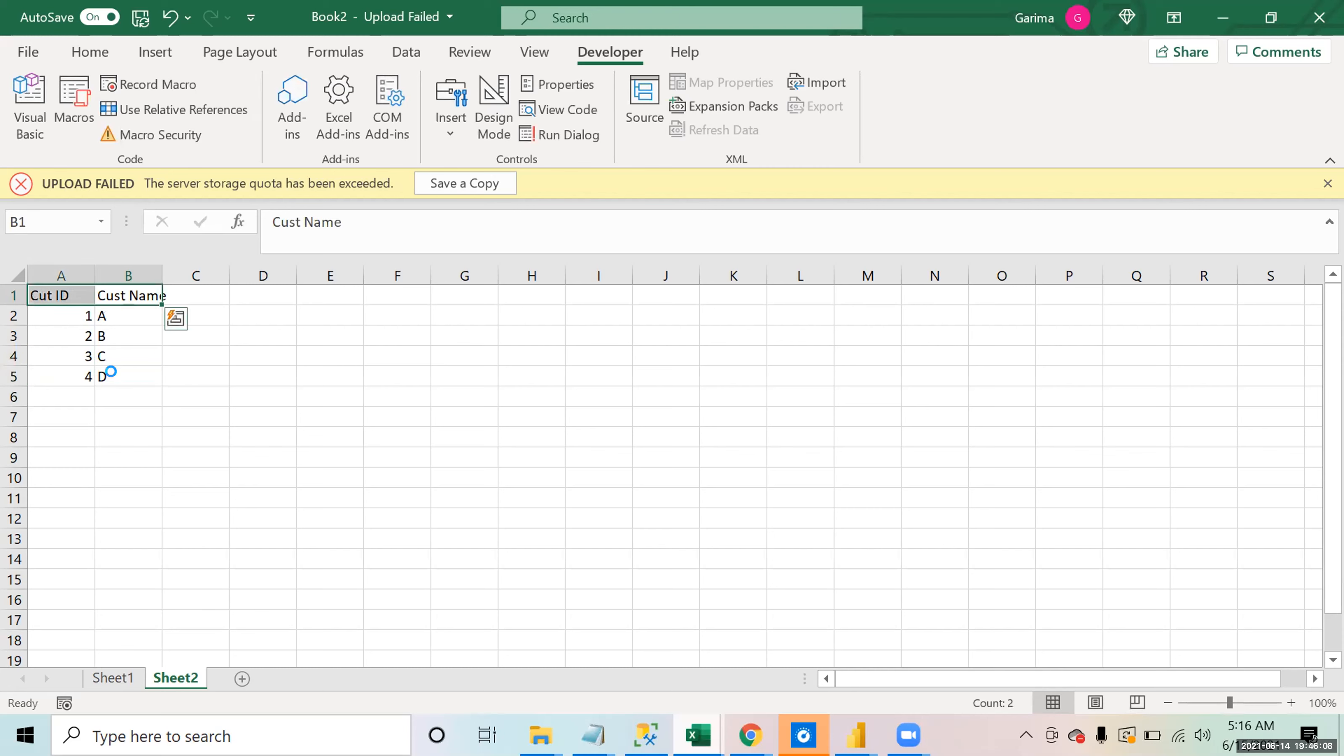
{"action": "key", "text": "ctrl+b"}
{"action": "key", "text": "Right"}
{"action": "key", "text": "Right"}
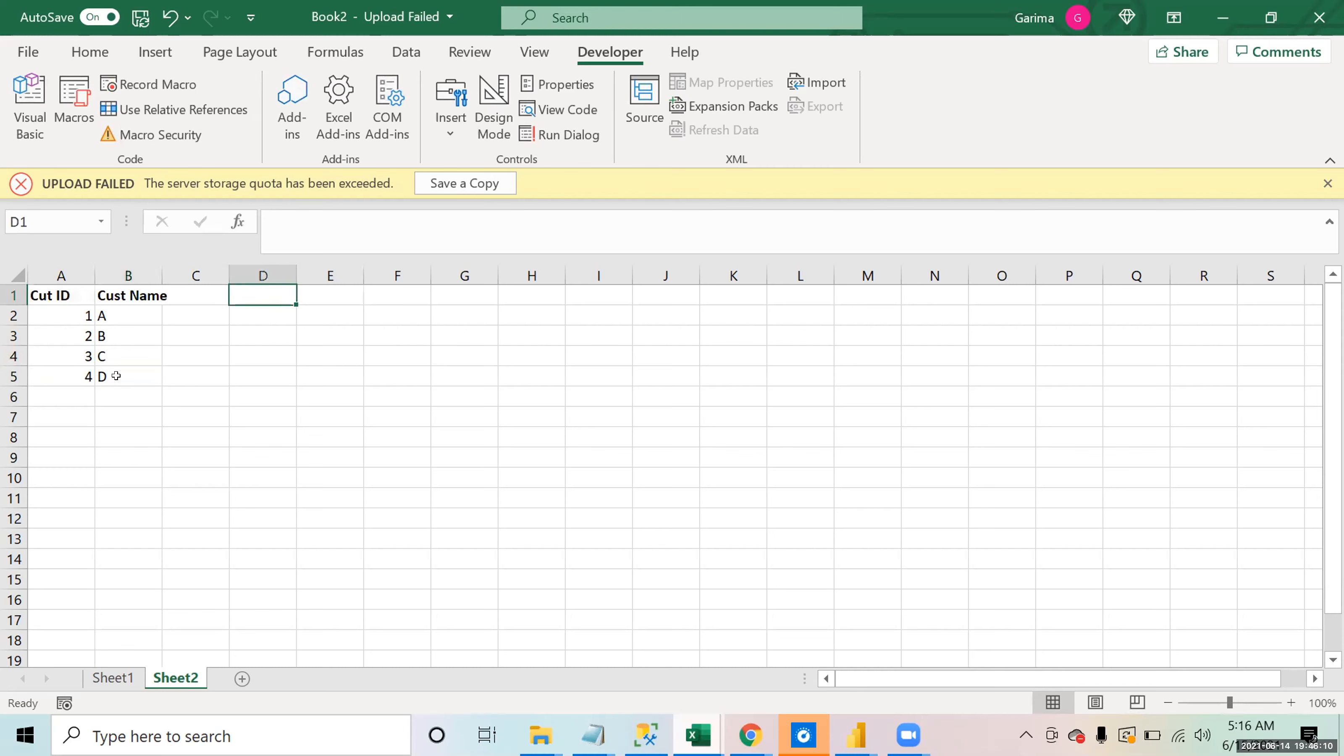
Step: Clear the contents of the sample customer table in A1:B5 and return to cell A1
{"action": "key", "text": "Left"}
{"action": "key", "text": "Left"}
{"action": "key", "text": "Left"}
{"action": "key", "text": "shift+Down"}
{"action": "key", "text": "shift+Down"}
{"action": "key", "text": "shift+Down"}
{"action": "key", "text": "shift+Down"}
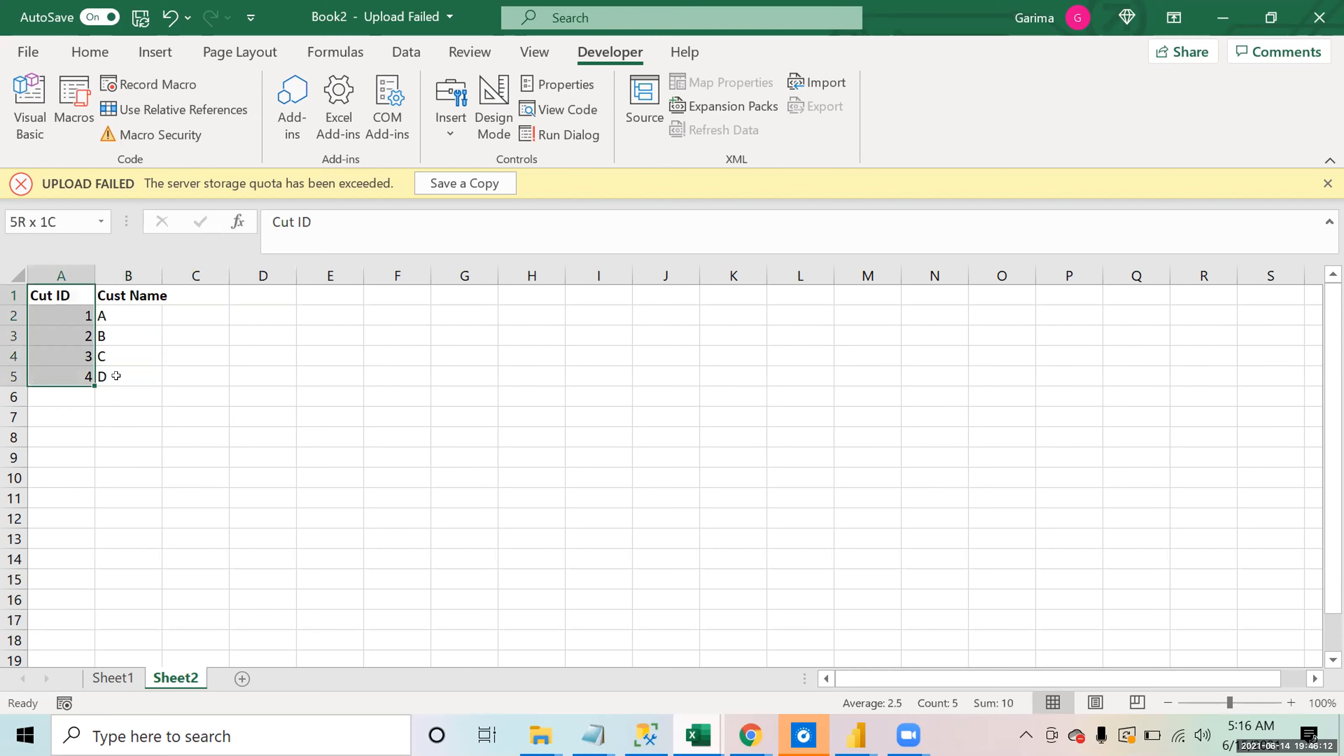
{"action": "key", "text": "shift+Right"}
{"action": "key", "text": "Delete"}
{"action": "key", "text": "Up"}
{"action": "key", "text": "Right"}
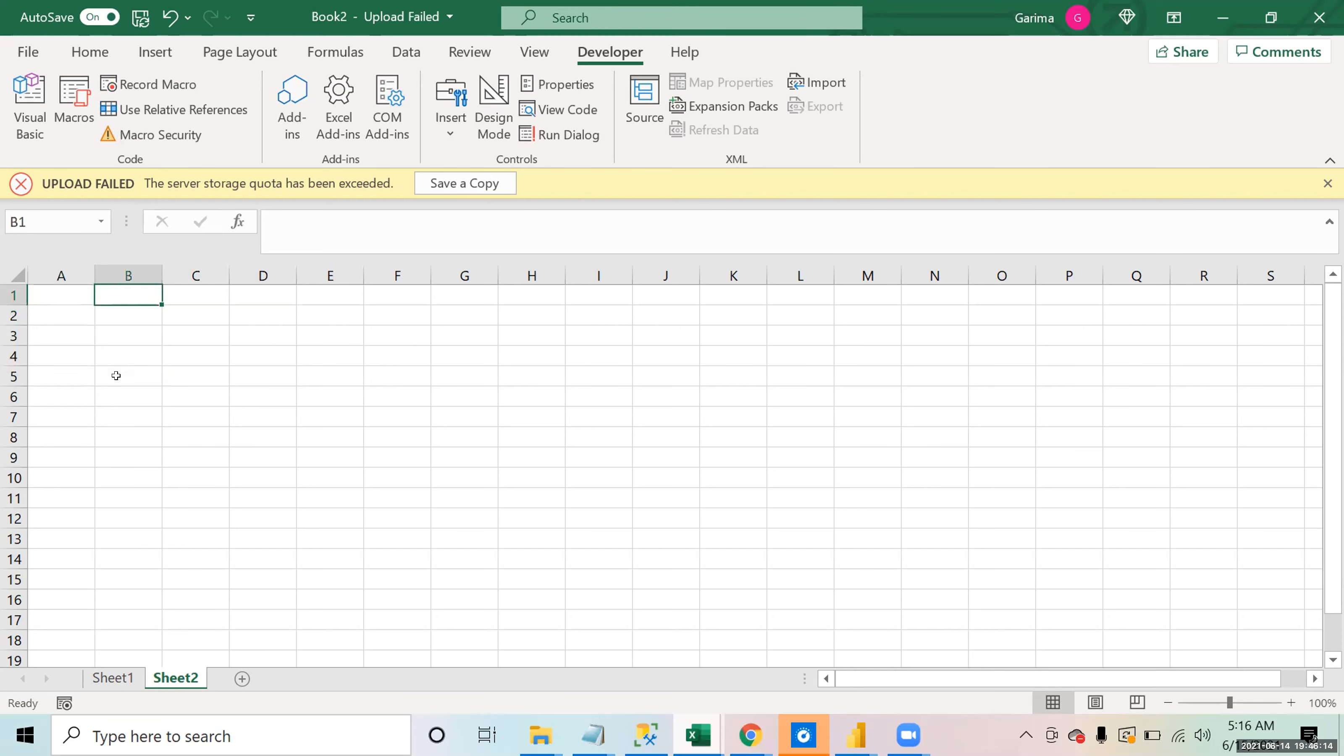
{"action": "key", "text": "Left"}
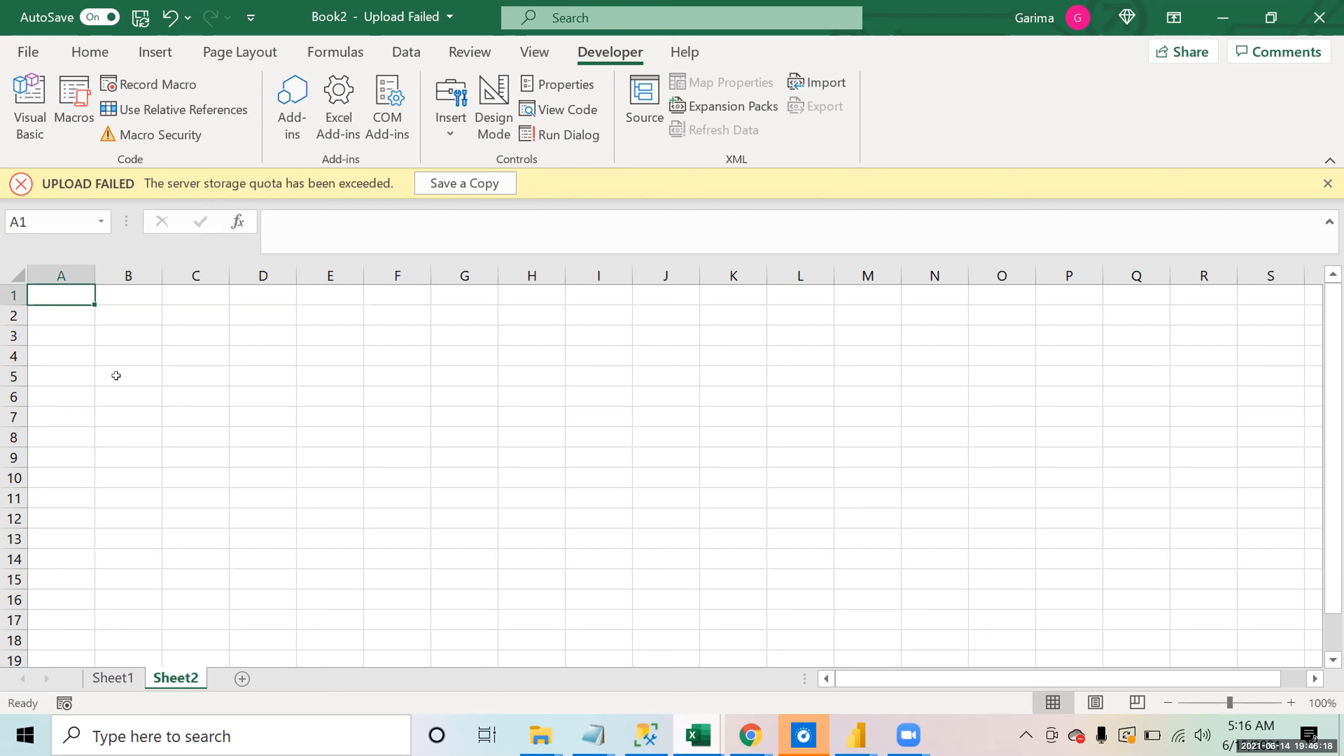
Step: Enter the order and customer headers Ordre ID, CustID, CustName and Address in cells A1 to D1
{"action": "type", "text": "Ordre ID"}
{"action": "key", "text": "Tab"}
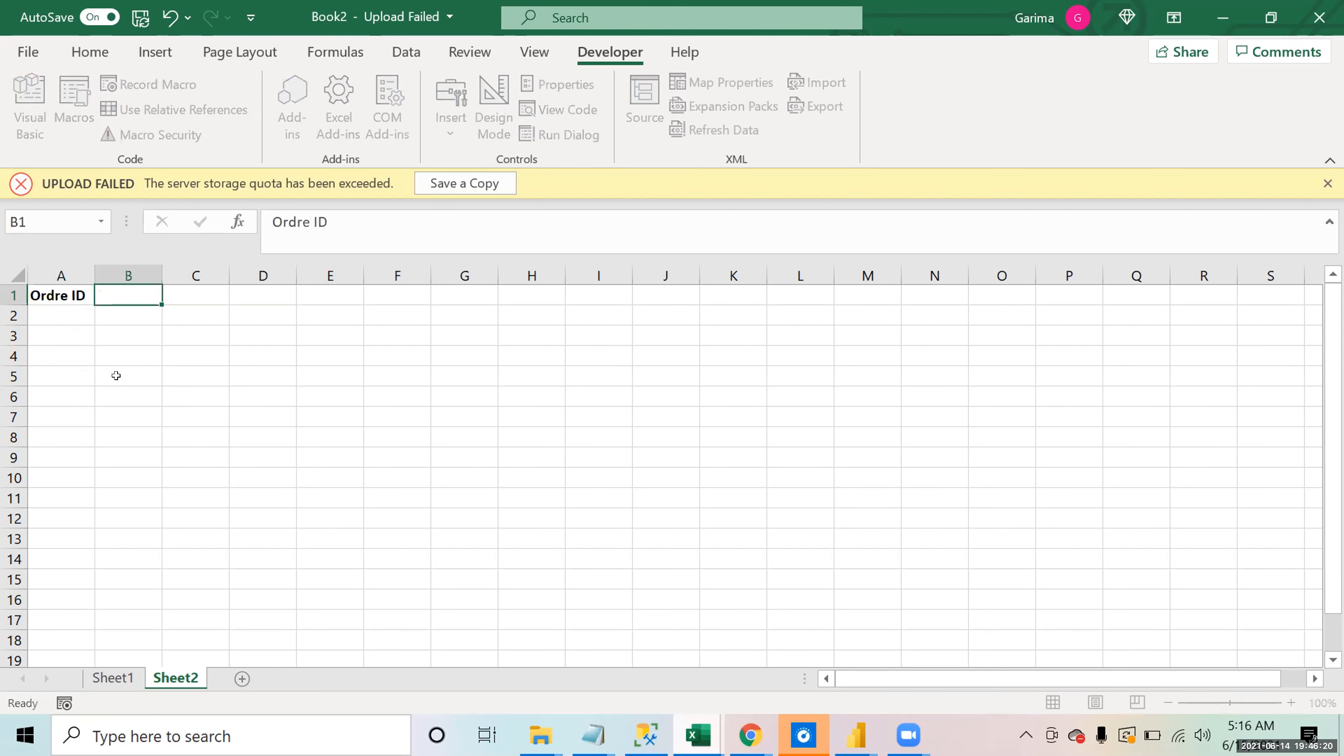
{"action": "type", "text": "CustID"}
{"action": "key", "text": "Tab"}
{"action": "type", "text": "CustName"}
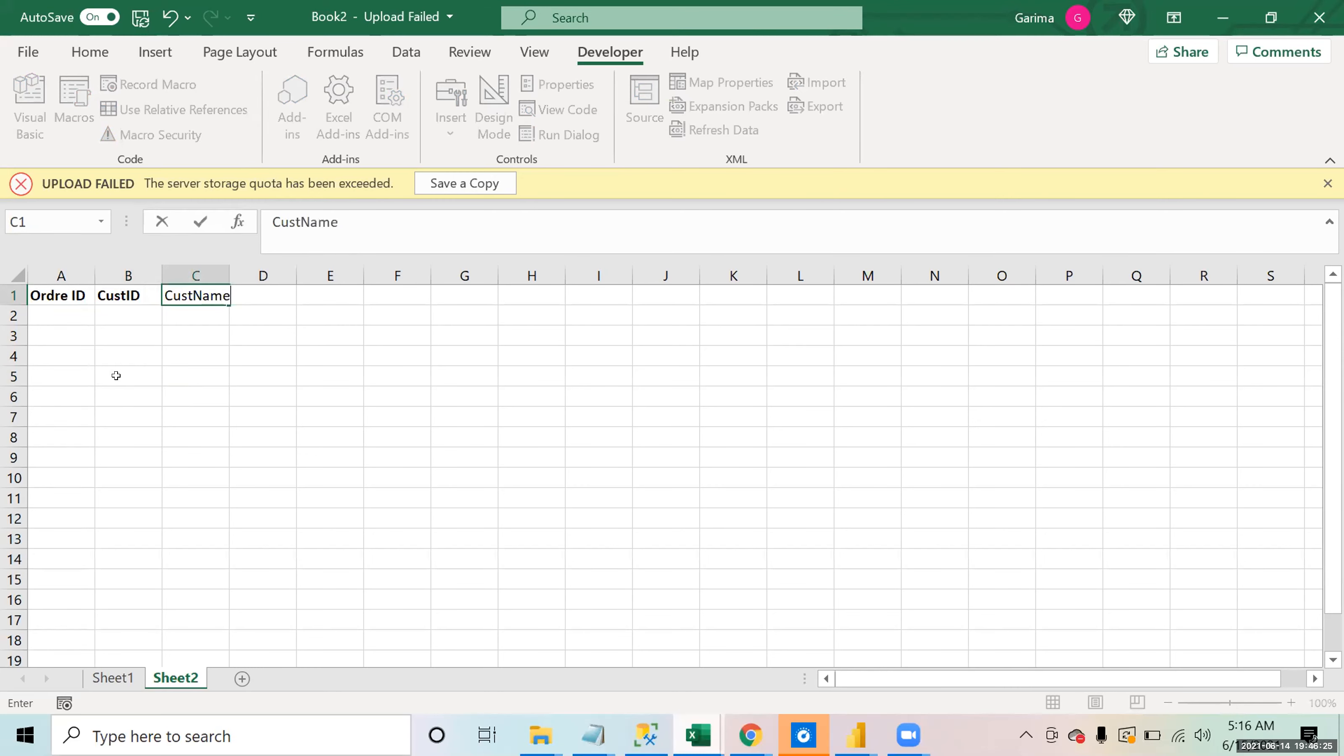
{"action": "key", "text": "Tab"}
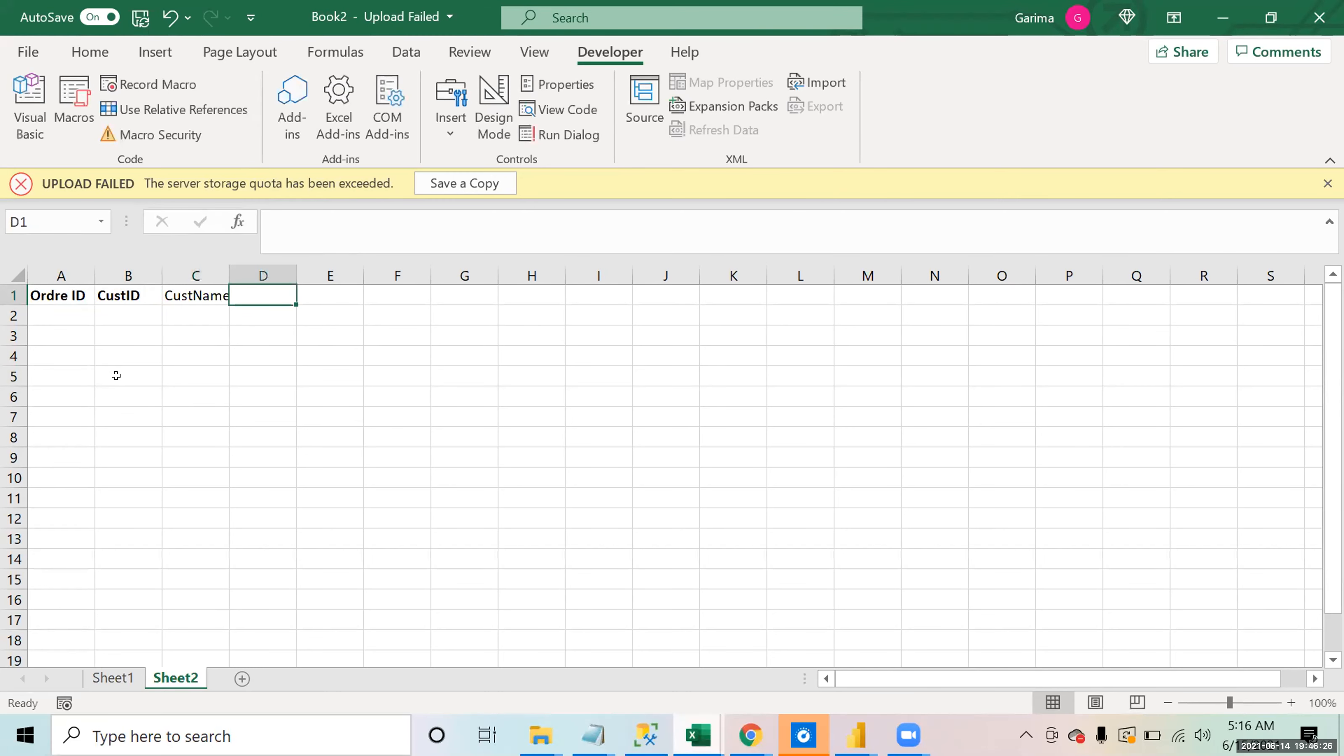
{"action": "type", "text": "Address"}
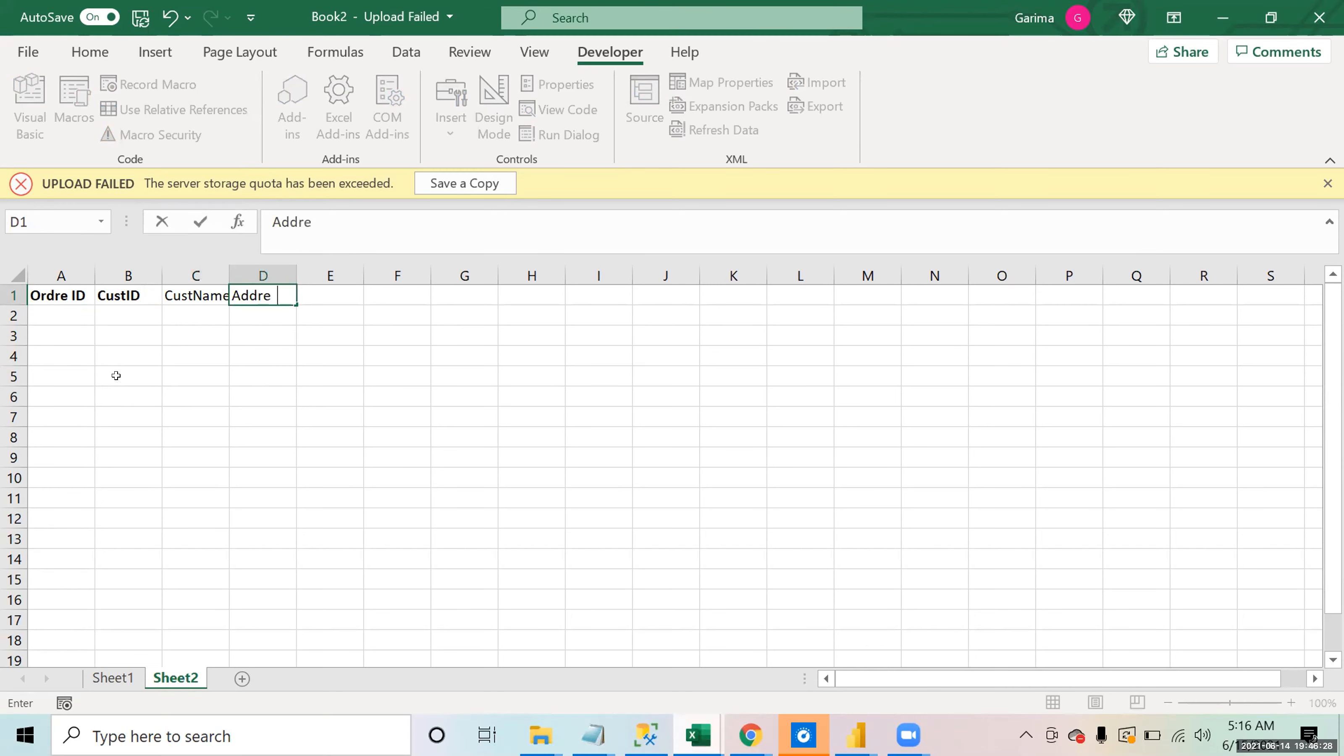
{"action": "key", "text": "Tab"}
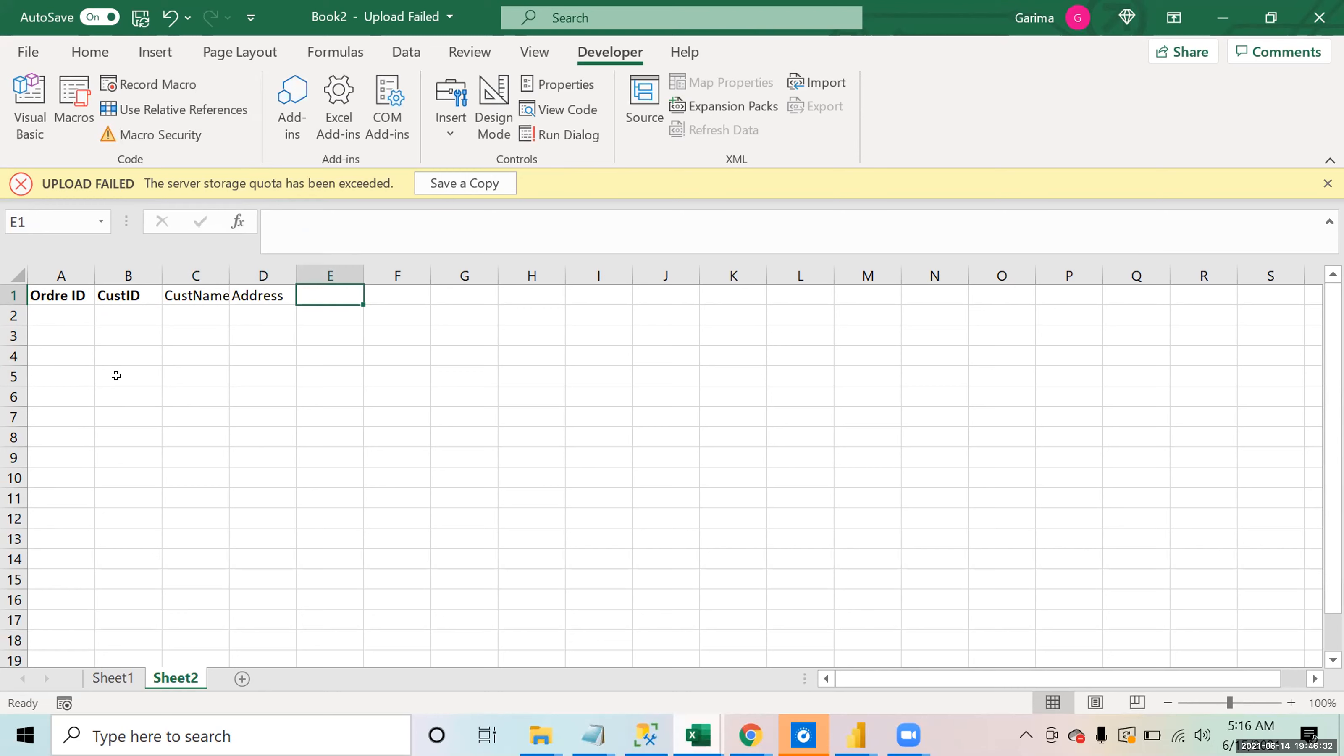
Step: Add the headers Product ID in cell E1 and Product Name in cell F1
{"action": "type", "text": "Product ID"}
{"action": "key", "text": "Tab"}
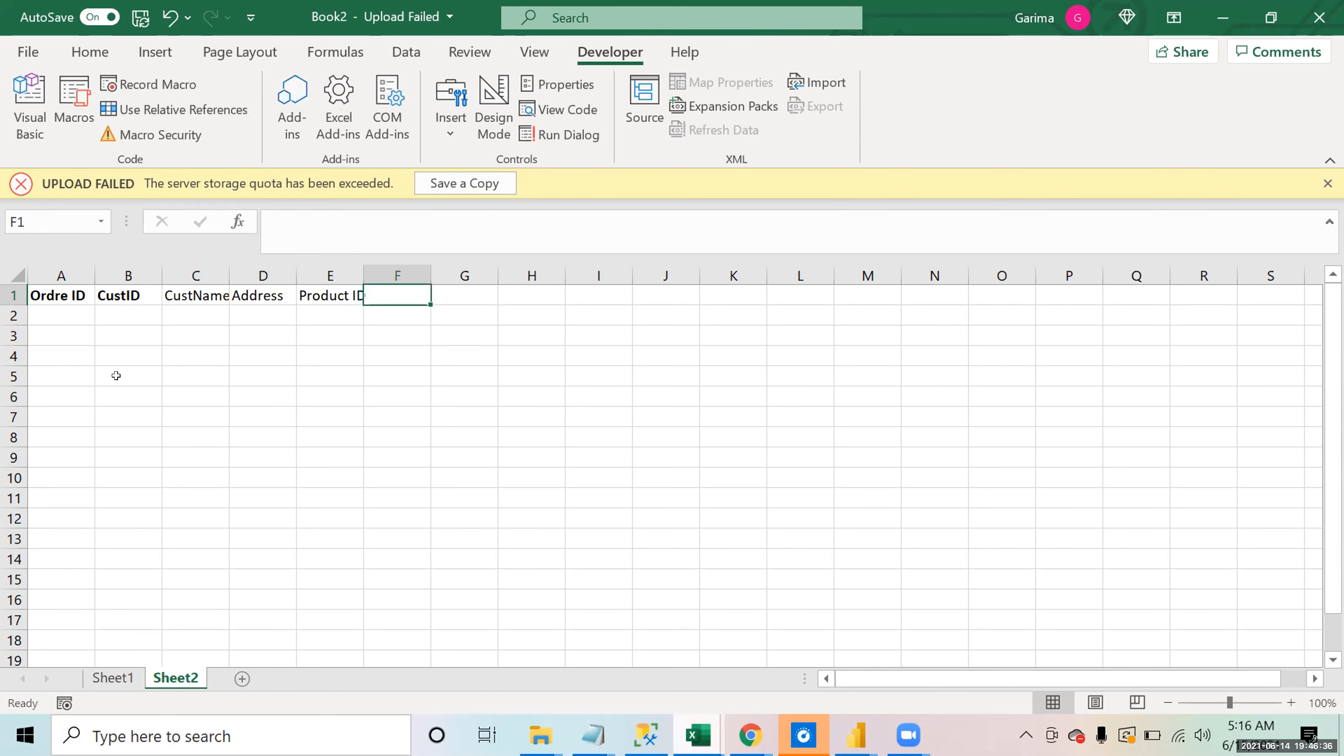
{"action": "type", "text": "Product Name"}
{"action": "key", "text": "Return"}
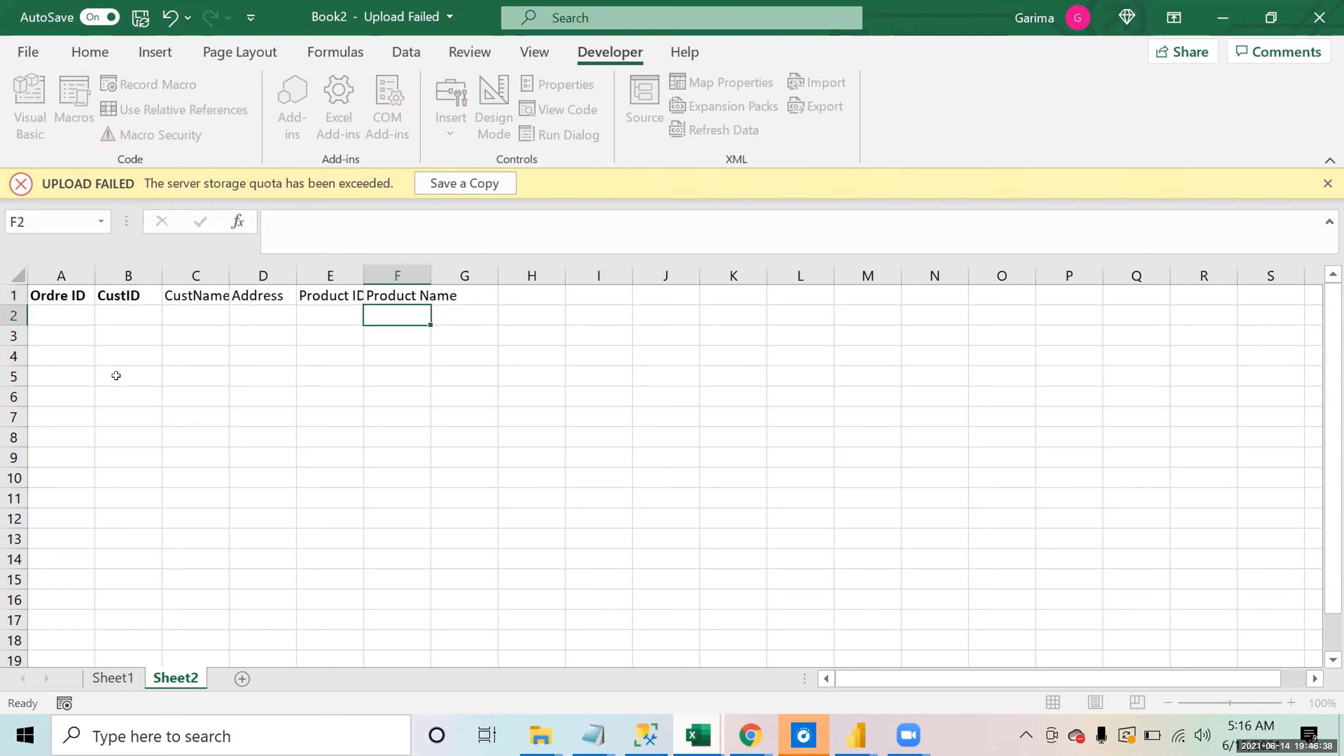
Step: Add the headers Price in cell G1 and Sales in cell H1
{"action": "key", "text": "Up"}
{"action": "key", "text": "Right"}
{"action": "type", "text": "Price"}
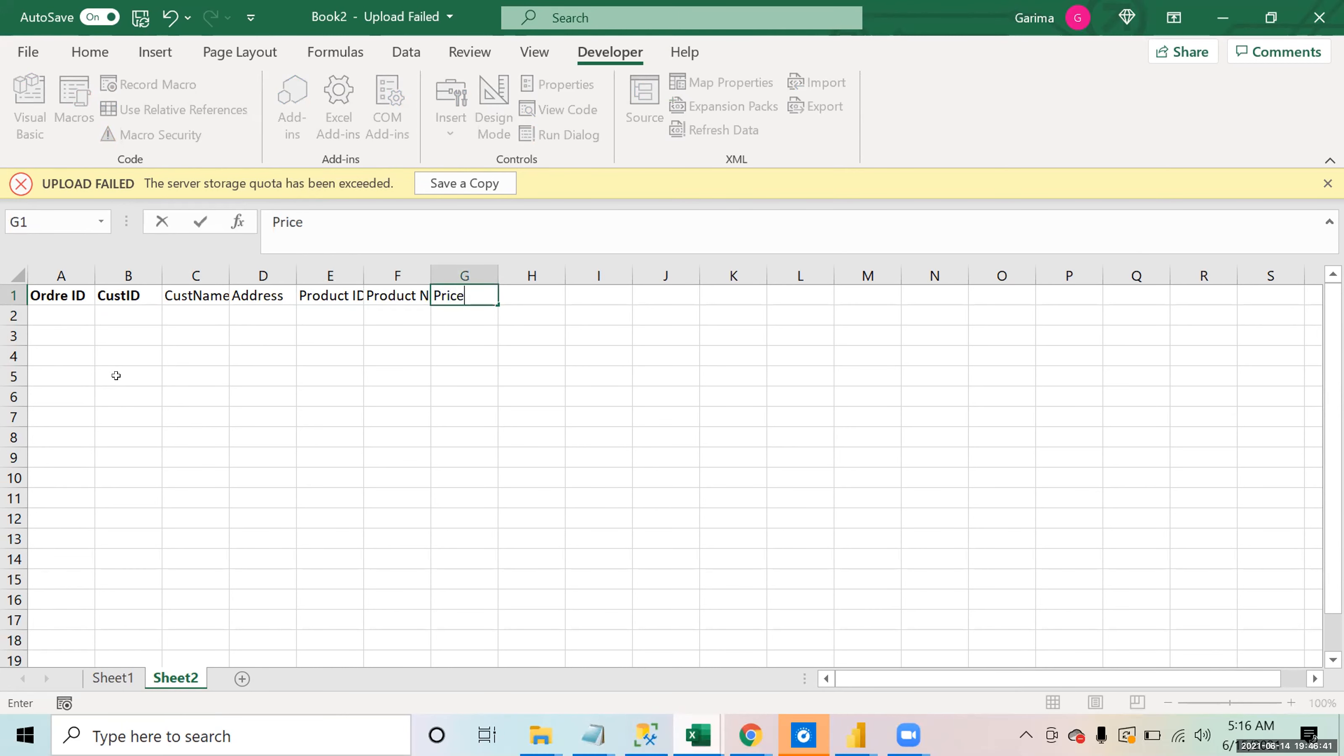
{"action": "key", "text": "Return"}
{"action": "key", "text": "Up"}
{"action": "key", "text": "Right"}
{"action": "type", "text": "S"}
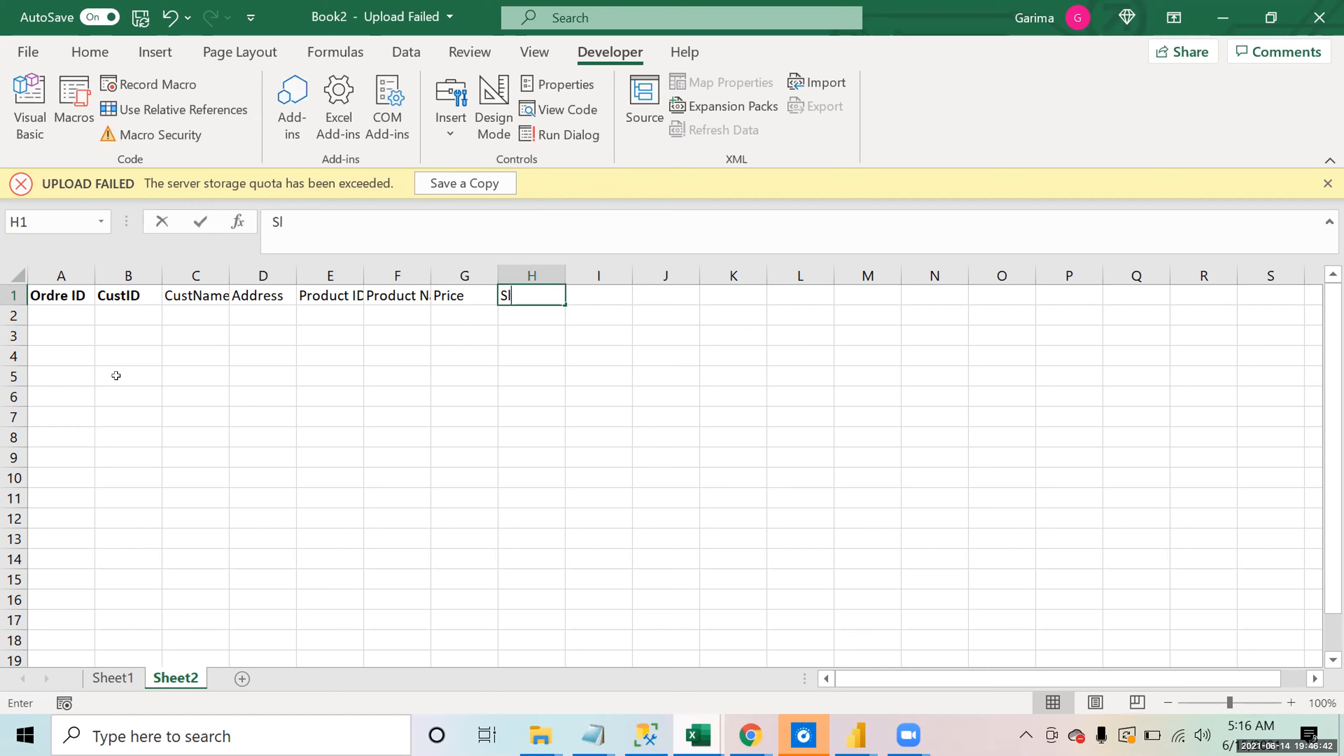
{"action": "key", "text": "BackSpace"}
{"action": "type", "text": "Sales"}
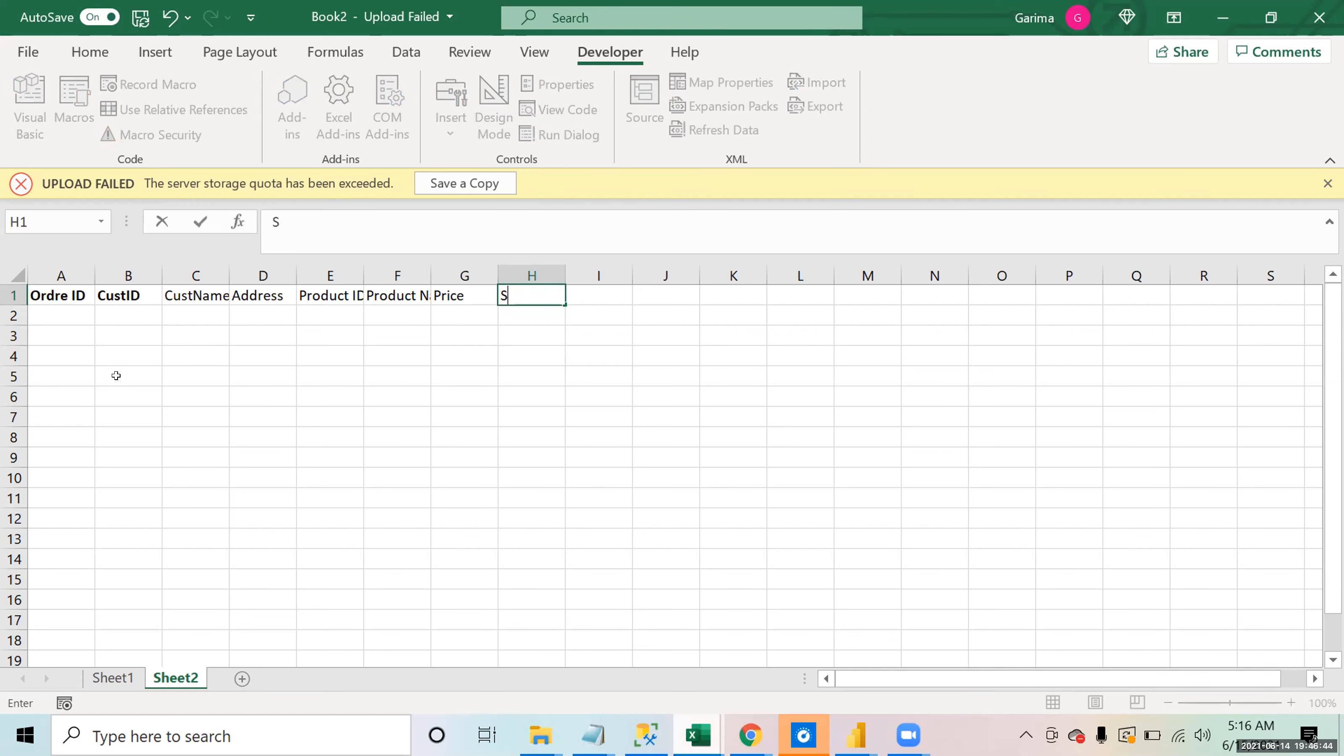
{"action": "key", "text": "Return"}
{"action": "key", "text": "Up"}
{"action": "key", "text": "Left"}
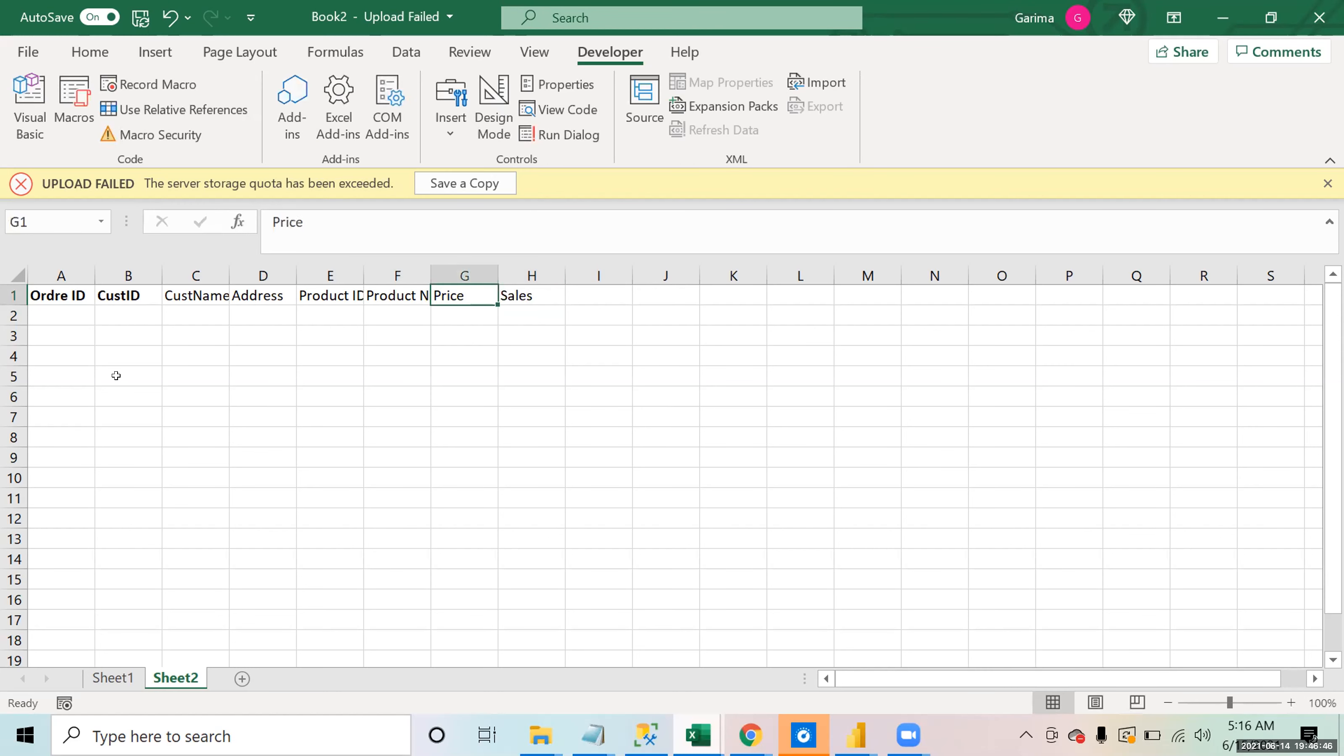
Step: Add the headers Suplier ID in cell I1 and Supplier Name in cell J1
{"action": "key", "text": "Right"}
{"action": "key", "text": "Right"}
{"action": "key", "text": "Right"}
{"action": "key", "text": "Right"}
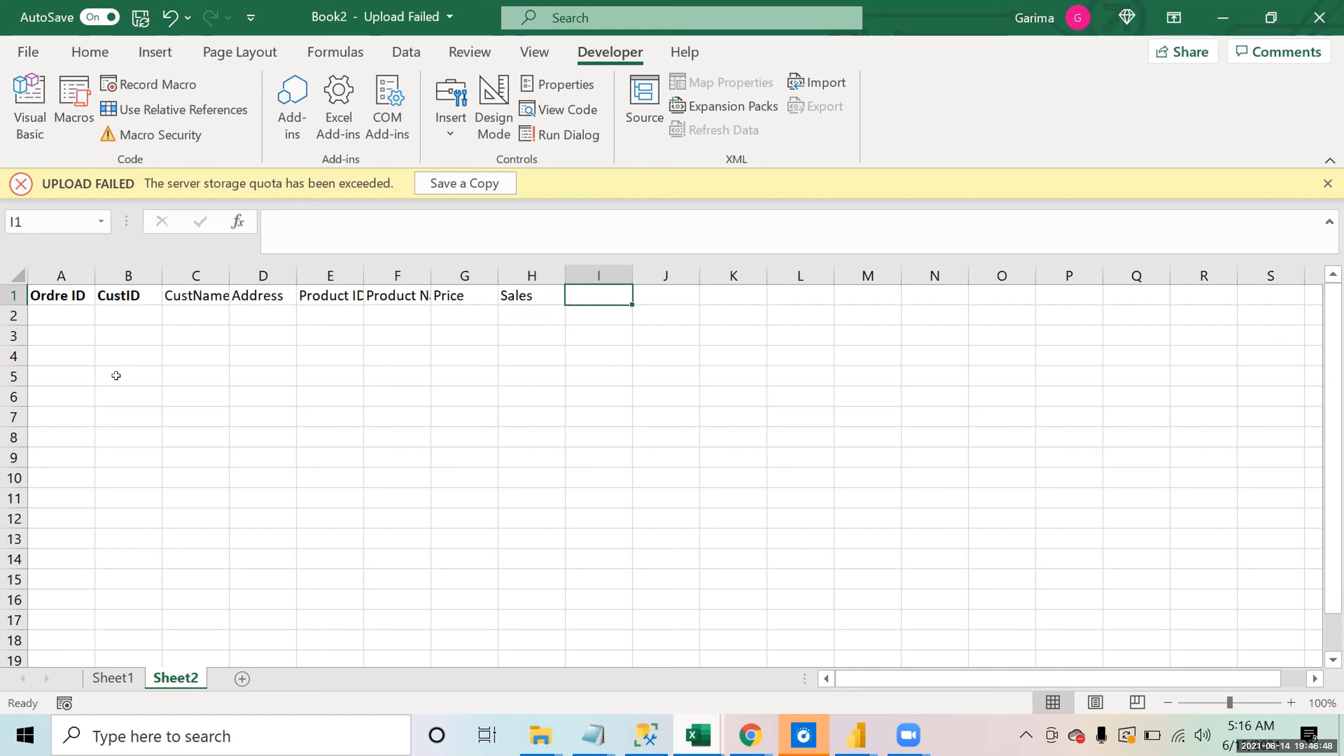
{"action": "type", "text": "Sup"}
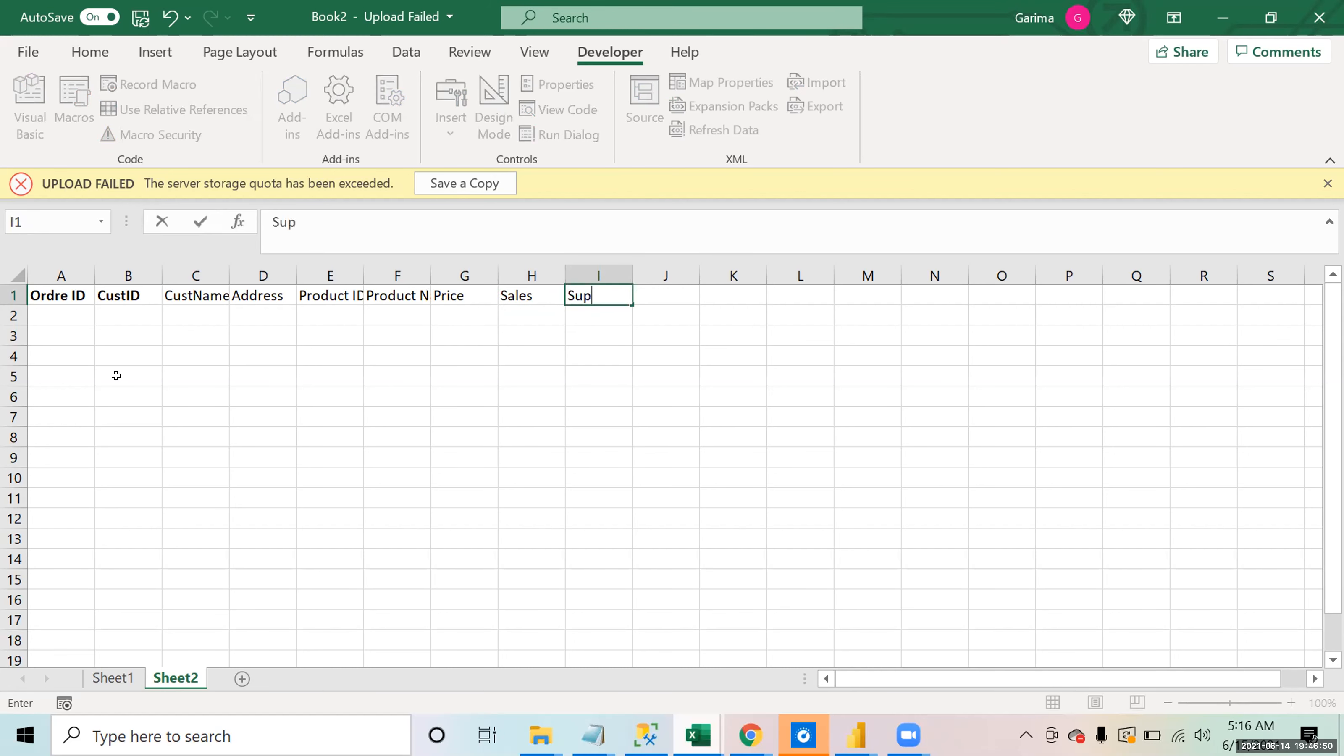
{"action": "type", "text": "lier ID"}
{"action": "key", "text": "Right"}
{"action": "type", "text": "Supplier Name"}
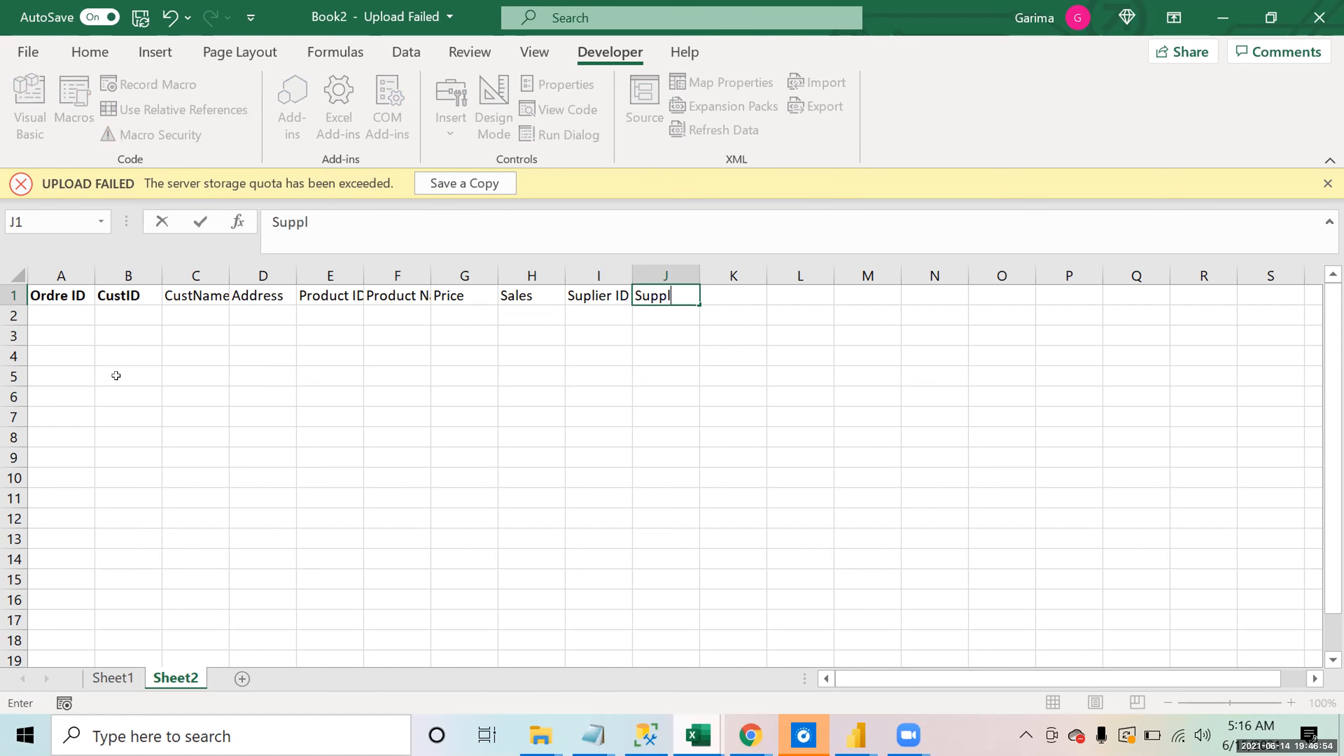
{"action": "key", "text": "Return"}
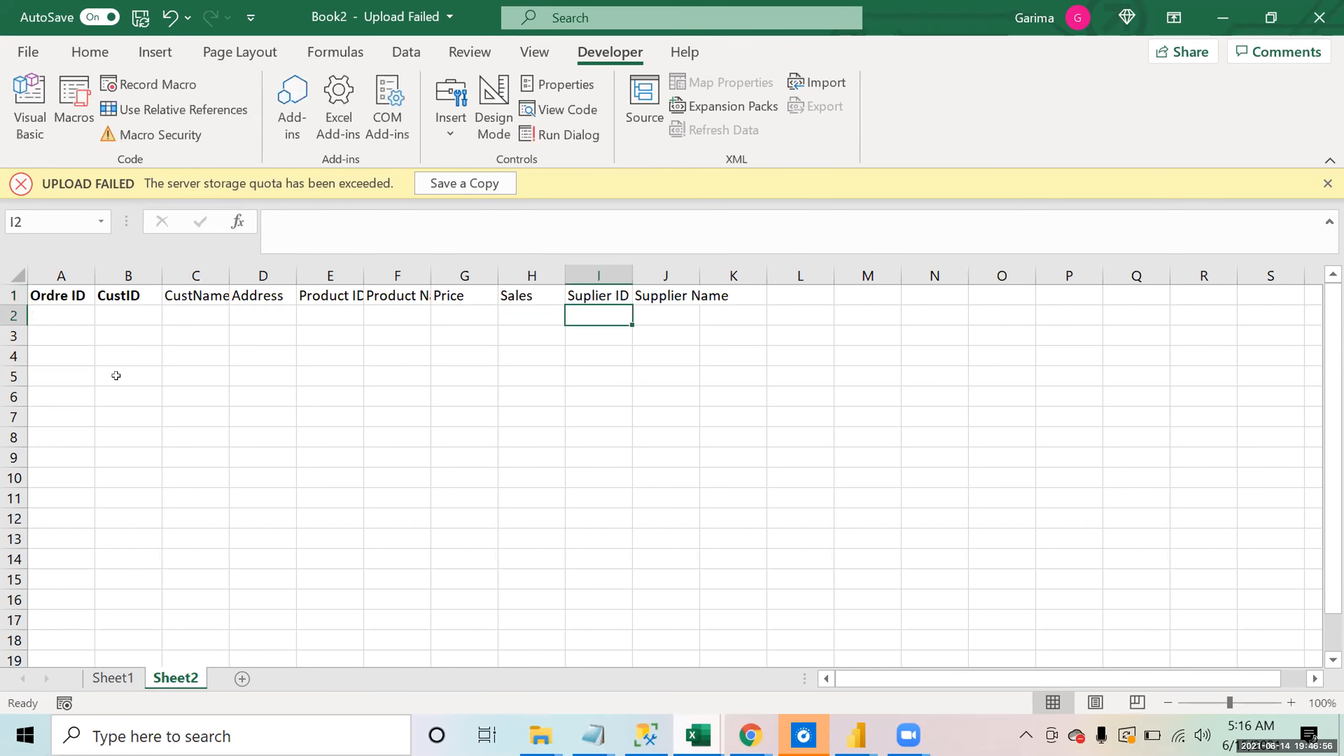
Step: Enter the first order's order ID in cell A2 and its customer ID in cell B2
{"action": "key", "text": "Home"}
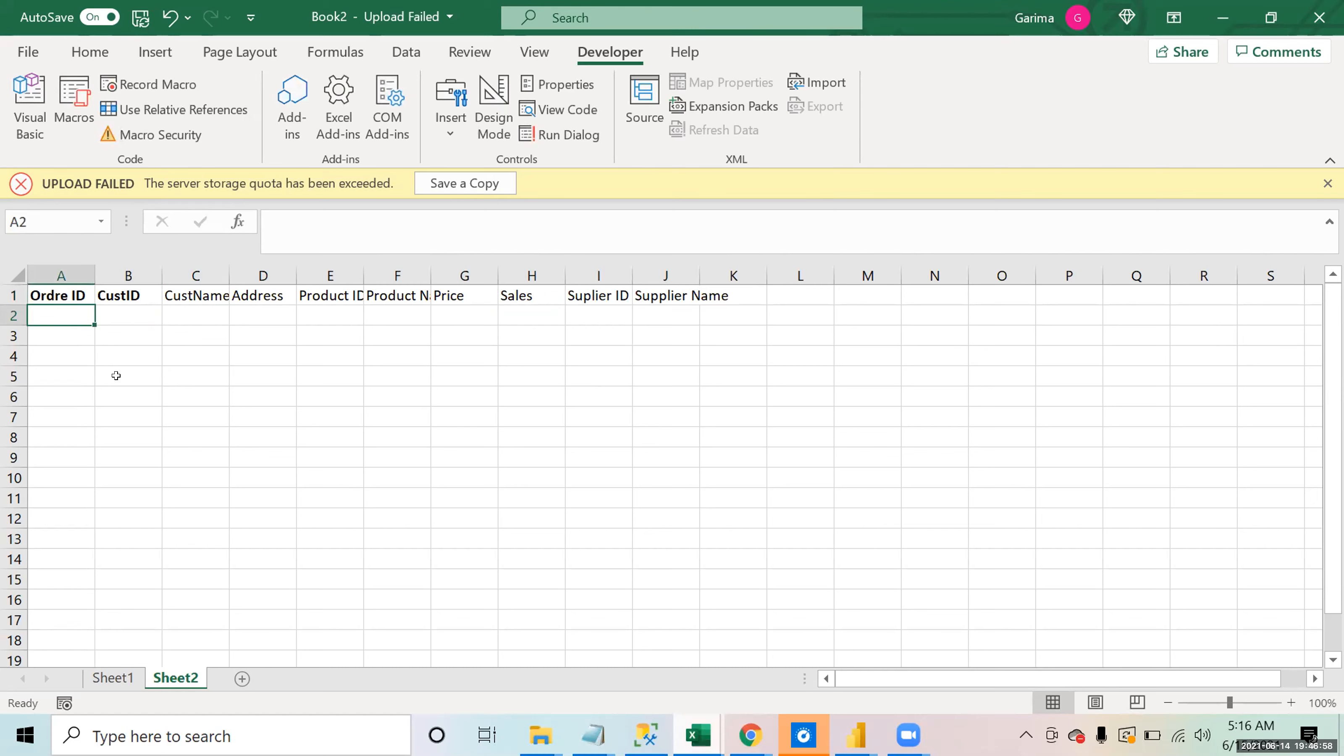
{"action": "type", "text": "1"}
{"action": "key", "text": "Tab"}
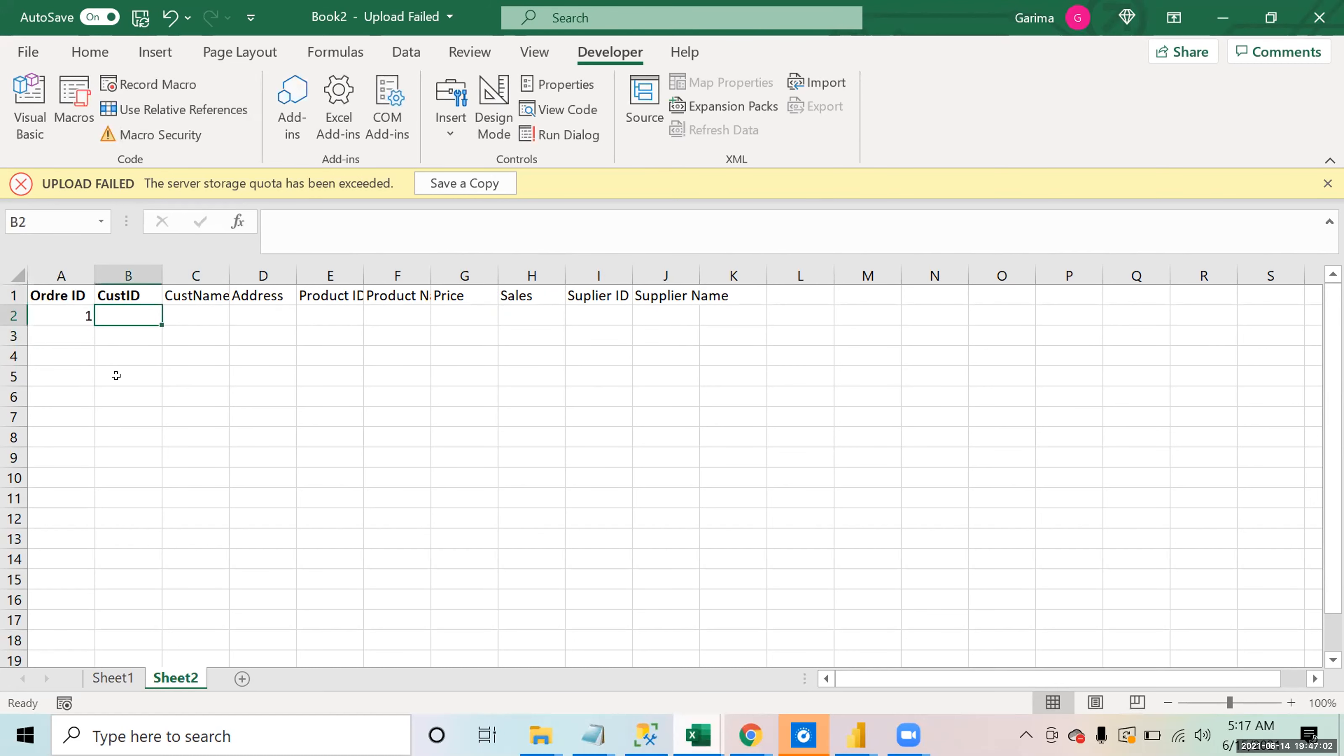
{"action": "type", "text": "C1"}
{"action": "key", "text": "Return"}
{"action": "key", "text": "Up"}
{"action": "key", "text": "Tab"}
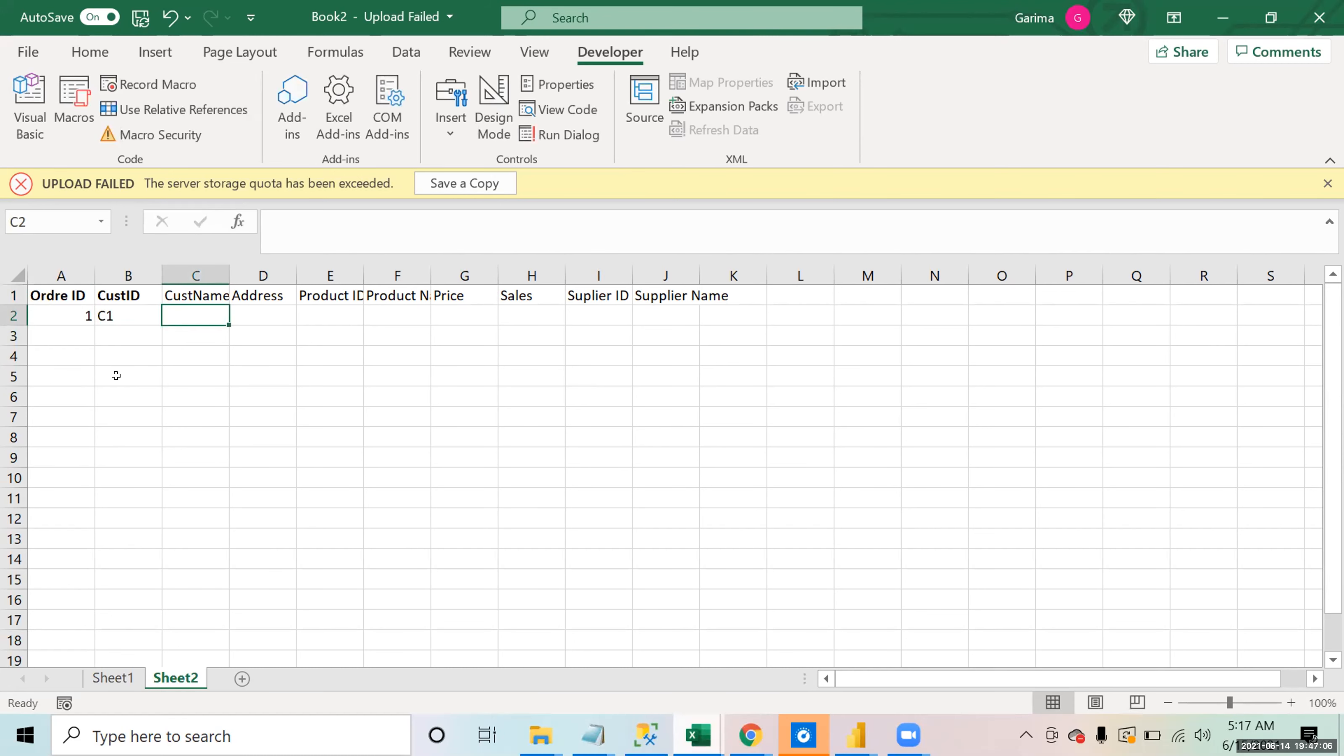
Step: Fill in the first customer's name in cell C2 and the customer's address in cell D2
{"action": "type", "text": "Sam\\"}
{"action": "key", "text": "Return"}
{"action": "key", "text": "Up"}
{"action": "key", "text": "F2"}
{"action": "key", "text": "BackSpace"}
{"action": "key", "text": "Tab"}
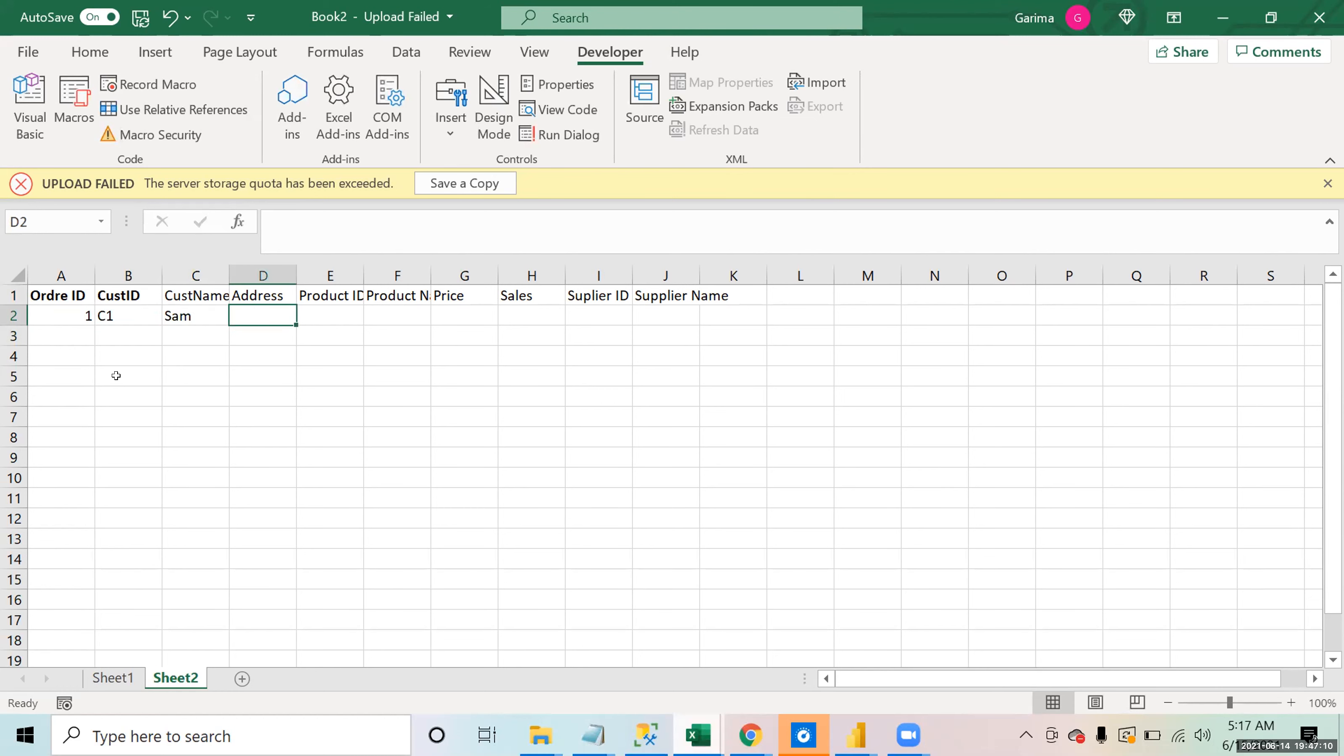
{"action": "type", "text": "Lane 1"}
{"action": "key", "text": "Tab"}
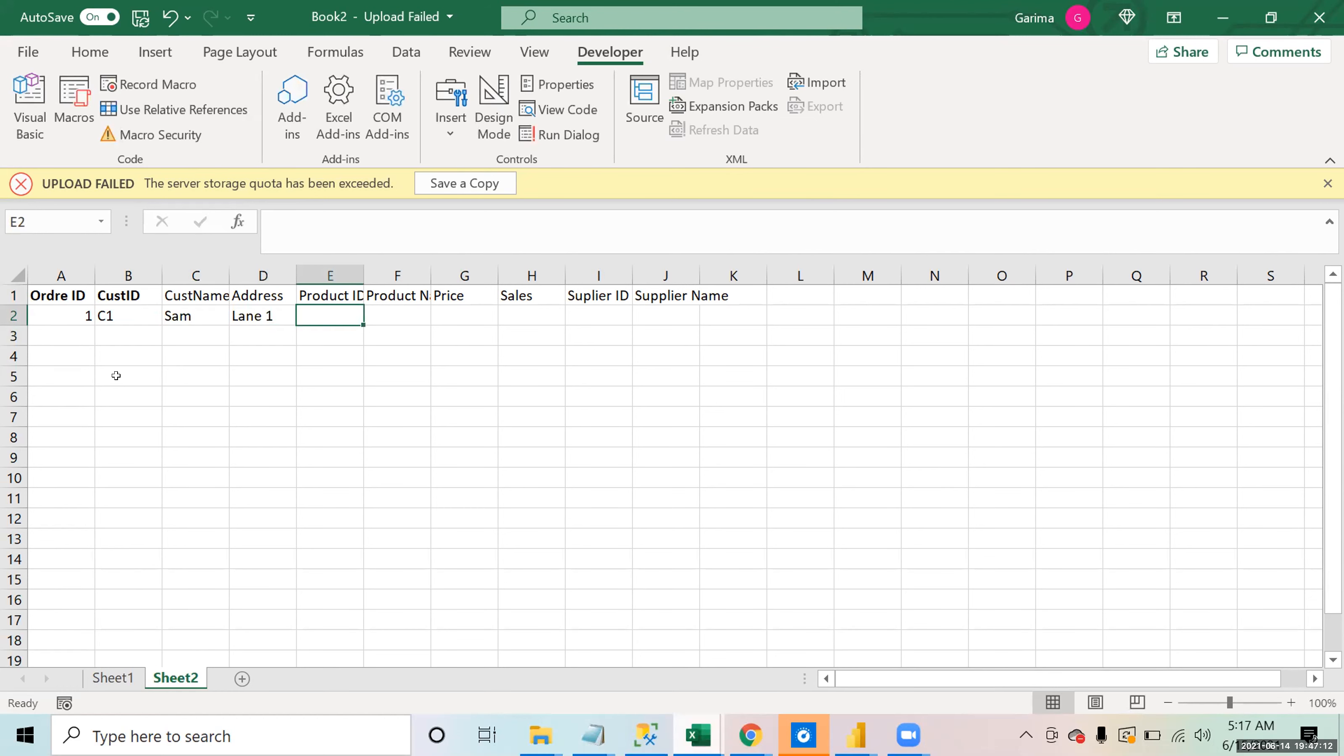
Step: Enter product ID P1 in E2, product name Iphone in F2 and price 30000 in G2
{"action": "type", "text": "P1"}
{"action": "key", "text": "Return"}
{"action": "key", "text": "Up"}
{"action": "key", "text": "Tab"}
{"action": "type", "text": "Iphone"}
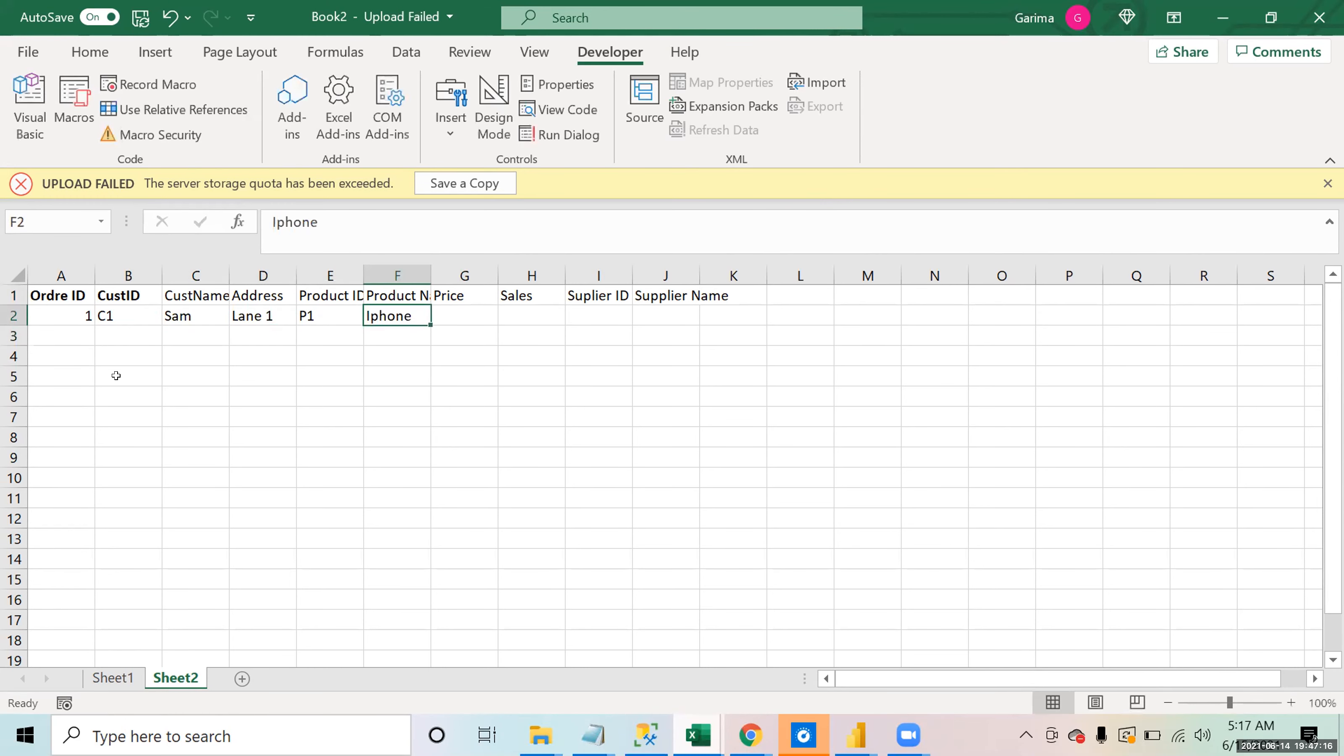
{"action": "key", "text": "Tab"}
{"action": "type", "text": "30000"}
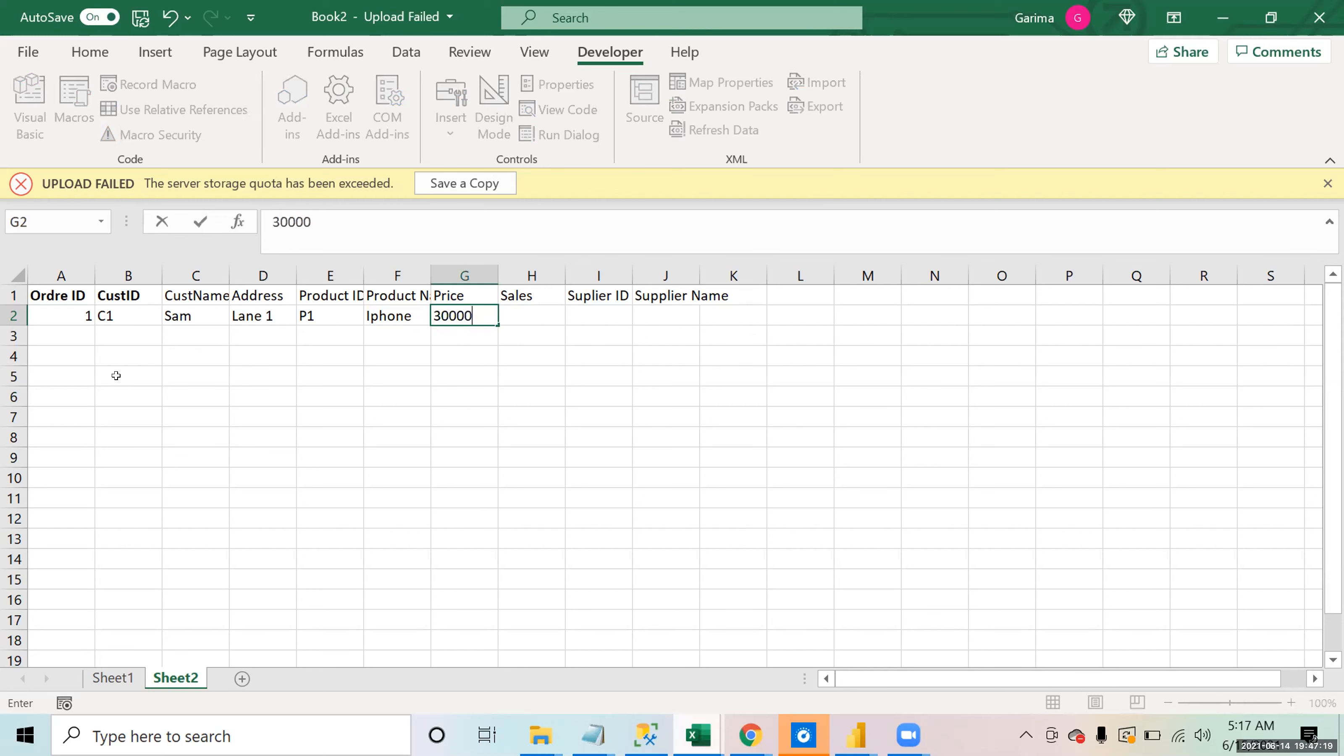
{"action": "key", "text": "Return"}
{"action": "key", "text": "Up"}
{"action": "key", "text": "Tab"}
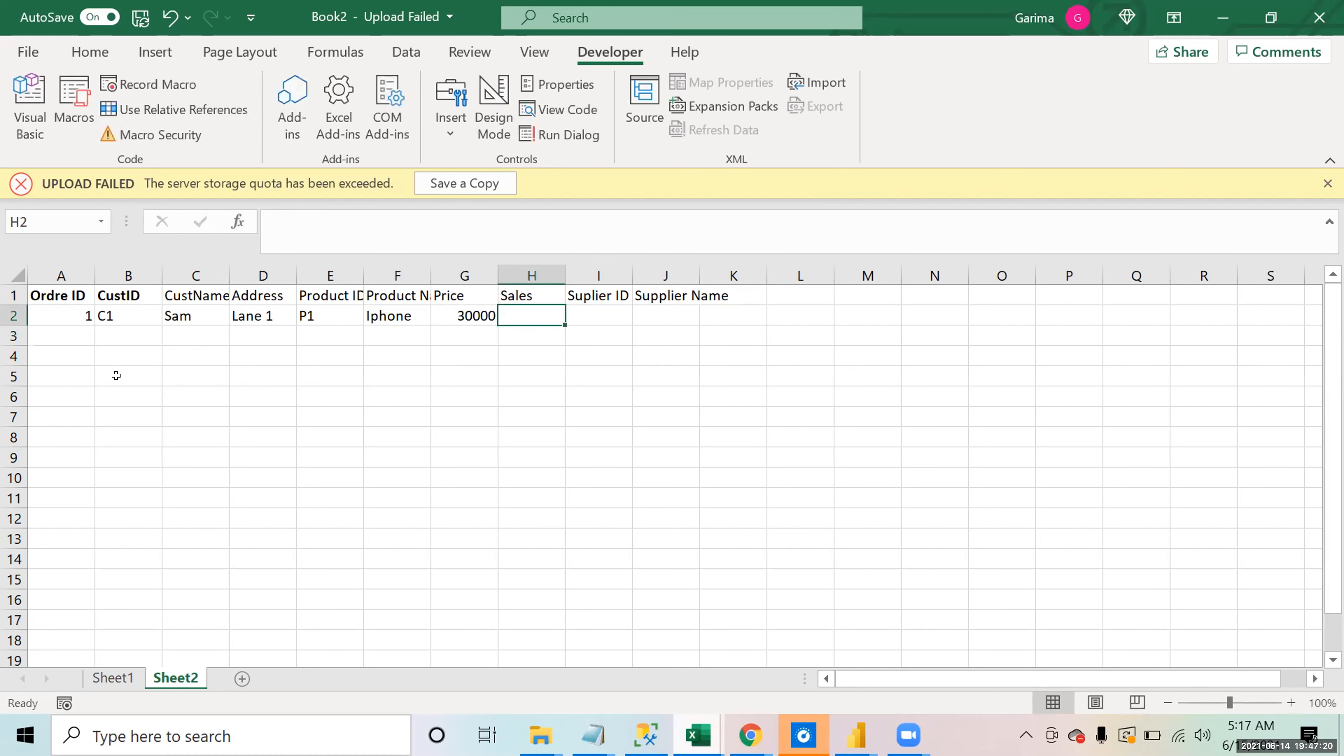
Step: Enter 60000 as the first order's sales value in cell H2
{"action": "key", "text": "Left"}
{"action": "key", "text": "Left"}
{"action": "key", "text": "Up"}
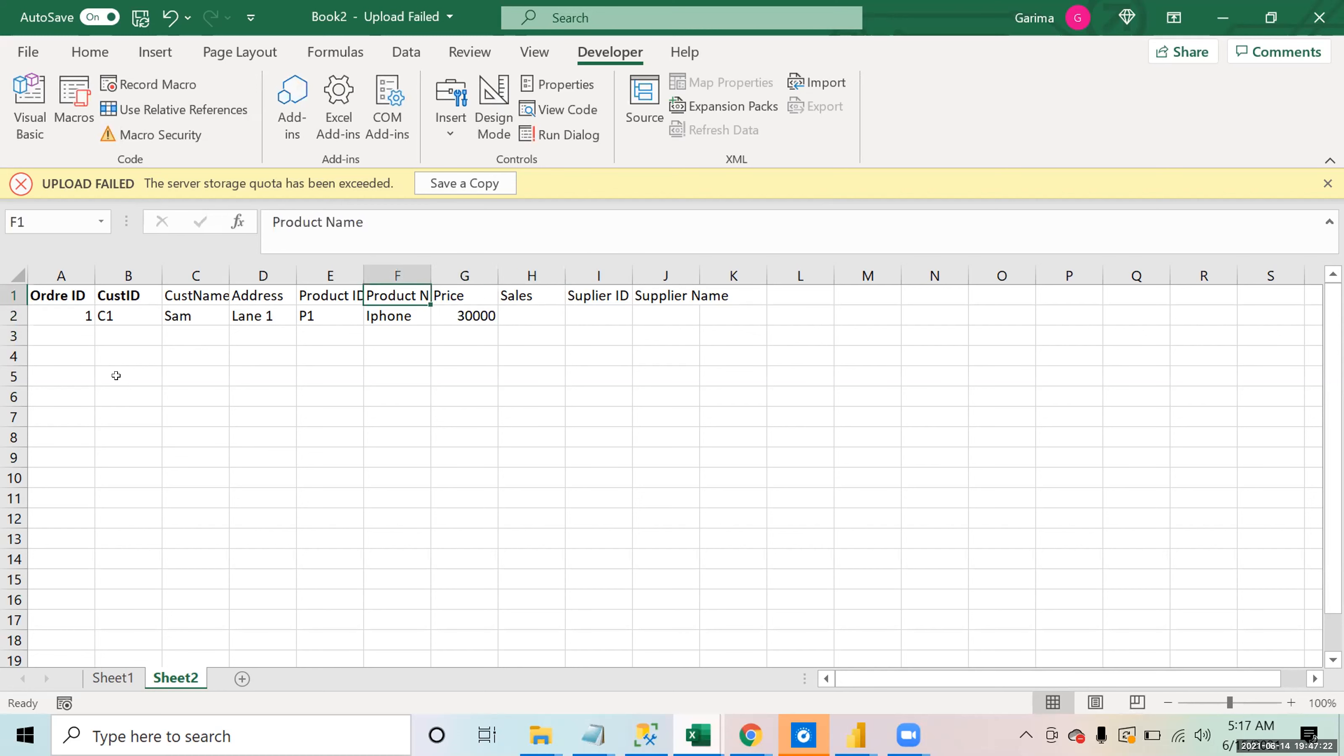
{"action": "key", "text": "Right"}
{"action": "key", "text": "Right"}
{"action": "key", "text": "Down"}
{"action": "key", "text": "Left"}
{"action": "key", "text": "Left"}
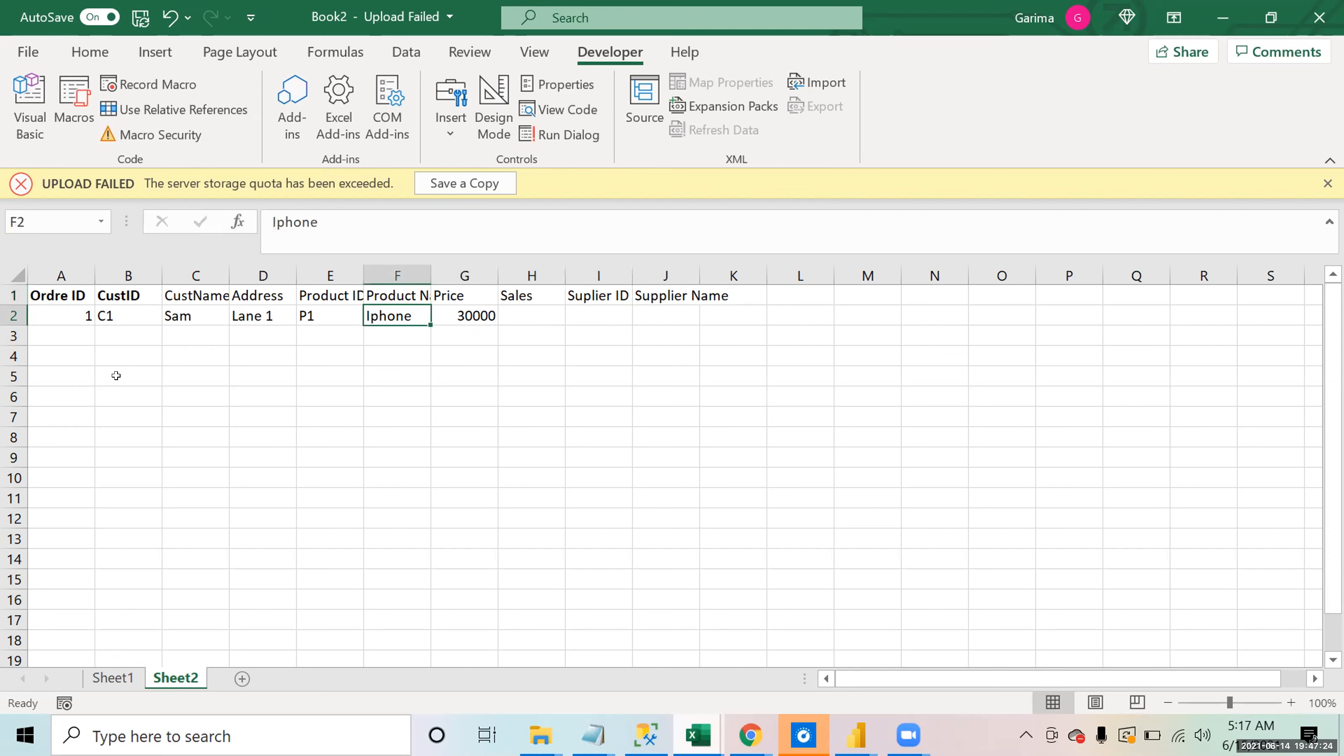
{"action": "key", "text": "Right"}
{"action": "key", "text": "Right"}
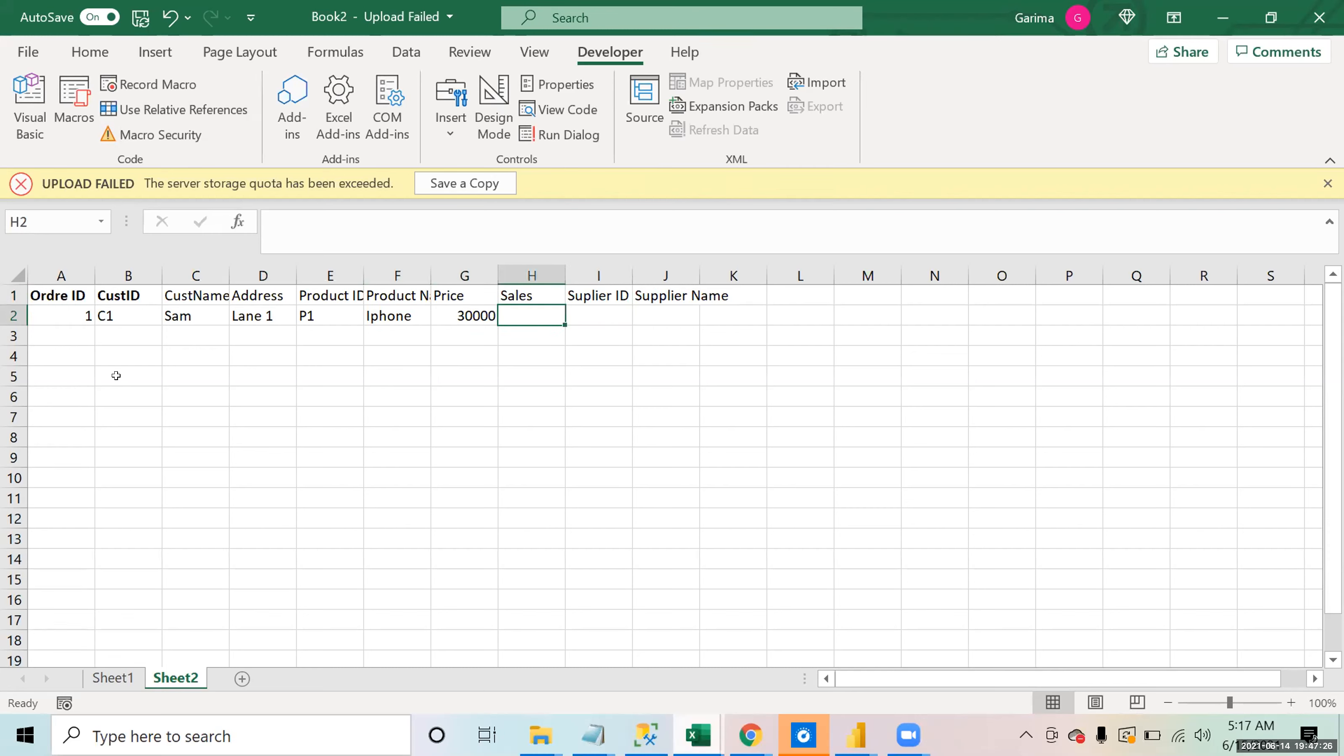
{"action": "type", "text": "60000"}
{"action": "key", "text": "Return"}
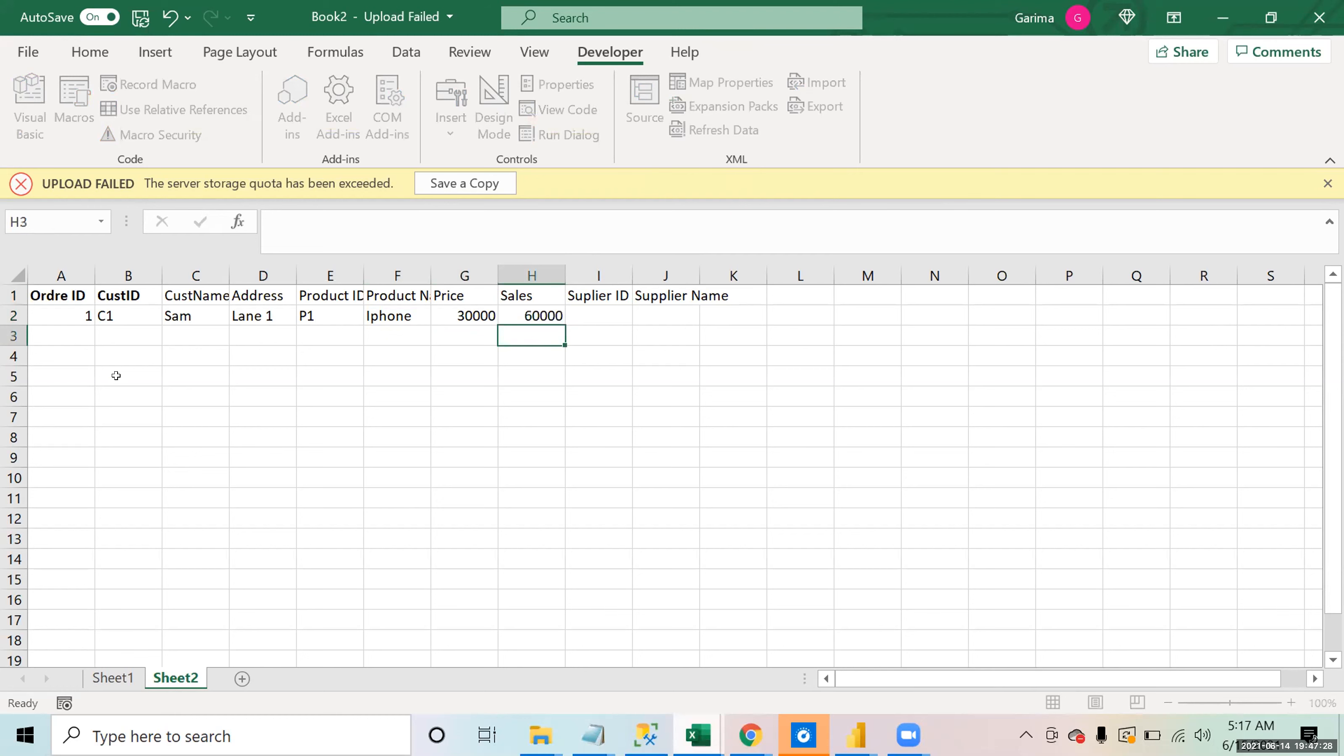
{"action": "key", "text": "Up"}
{"action": "key", "text": "Right"}
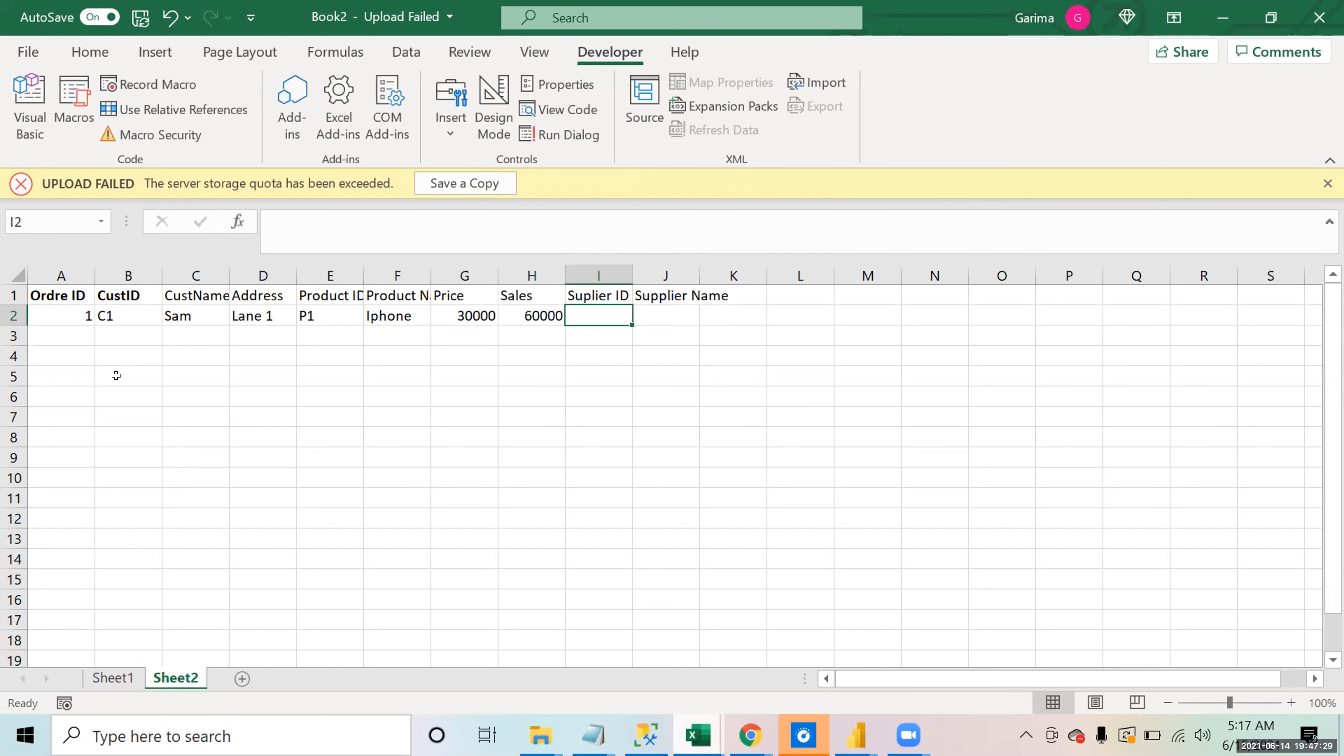
Step: Insert a column before Sales with the header Qty in H1 and the quantity 2 in H2
{"action": "left_click", "coordinate": [513, 268]}
{"action": "key", "text": "ctrl+shift+plus"}
{"action": "key", "text": "Down"}
{"action": "key", "text": "Up"}
{"action": "type", "text": "Qty"}
{"action": "key", "text": "Return"}
{"action": "key", "text": "Down"}
{"action": "key", "text": "Up"}
{"action": "type", "text": "2"}
{"action": "key", "text": "Tab"}
Step: Enter supplier ID S1 in cell J2 and supplier name ABC Mobiles in cell K2
{"action": "key", "text": "Right"}
{"action": "key", "text": "Right"}
{"action": "key", "text": "Up"}
{"action": "key", "text": "Left"}
{"action": "key", "text": "Down"}
{"action": "type", "text": "S1"}
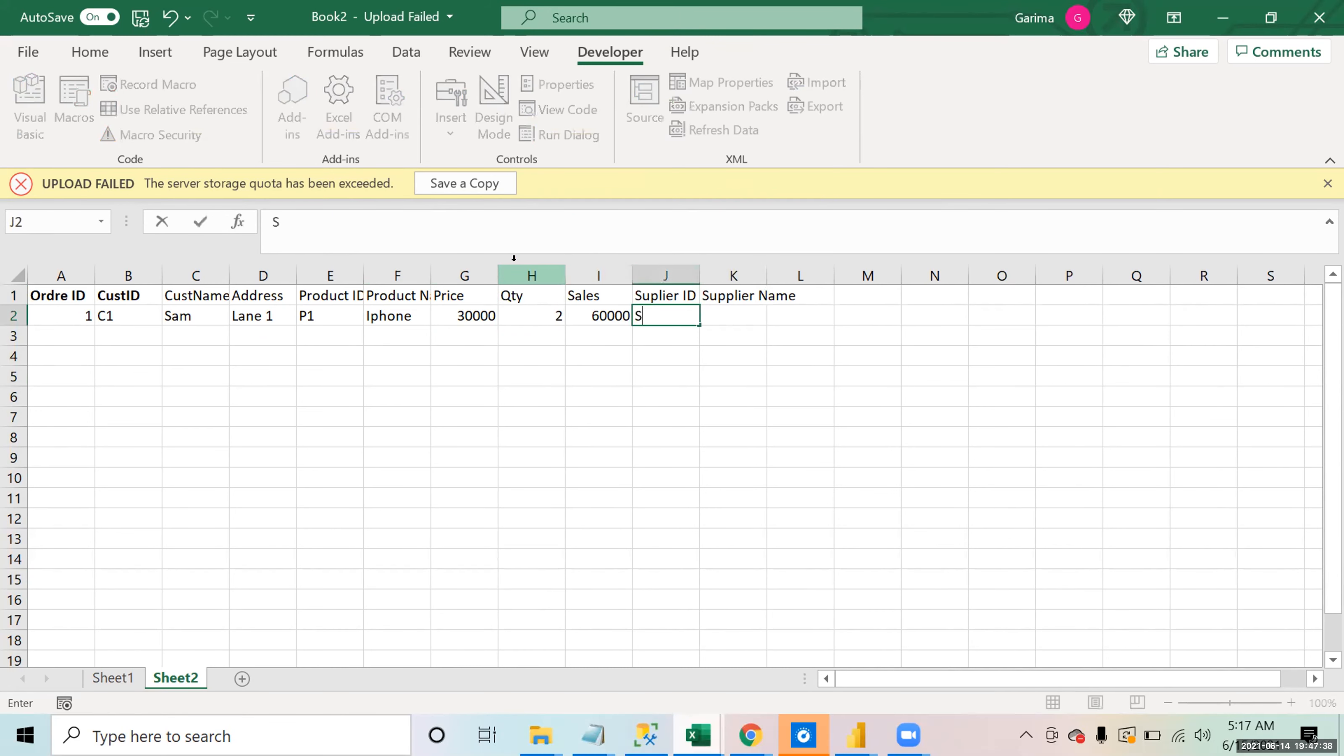
{"action": "key", "text": "Tab"}
{"action": "type", "text": "AB"}
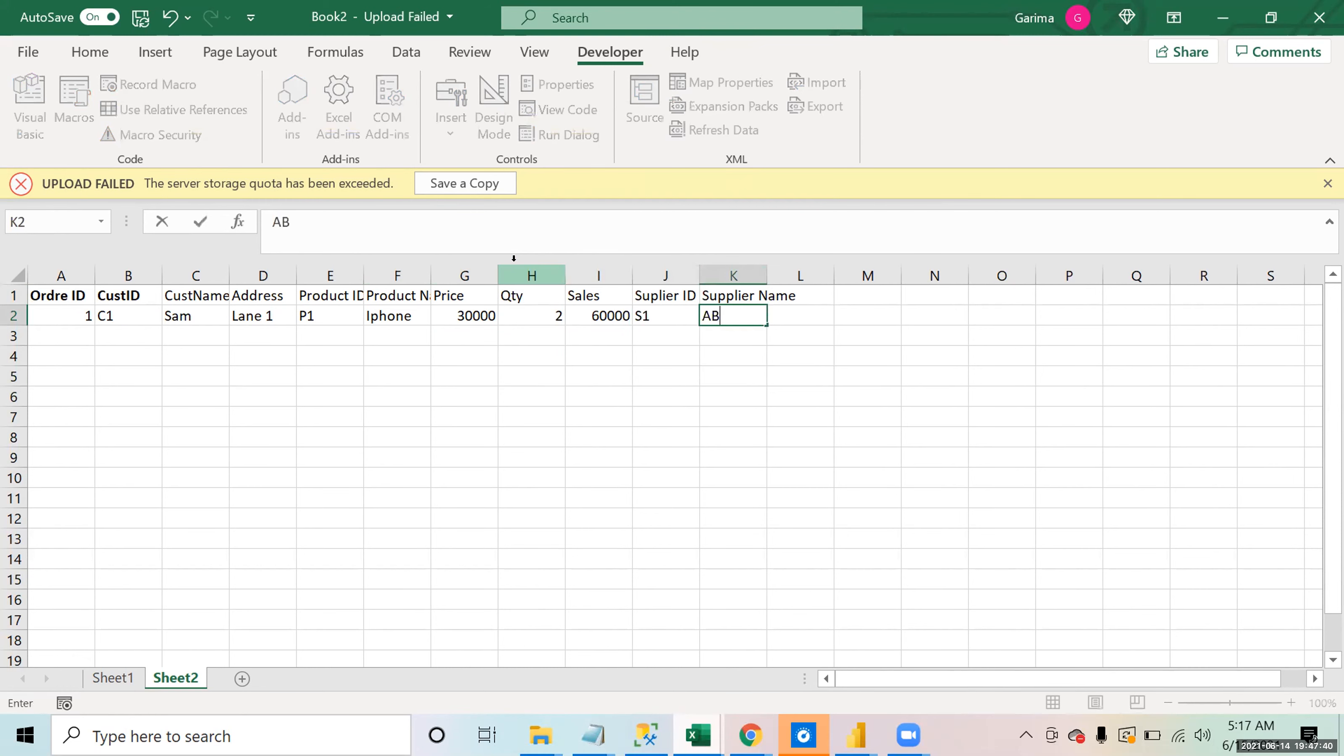
{"action": "type", "text": "C Mobiles"}
{"action": "key", "text": "Return"}
Step: Start the second order in row 3 with its order ID in A3 and customer ID in B3
{"action": "key", "text": "Left"}
{"action": "key", "text": "Left"}
{"action": "key", "text": "Left"}
{"action": "key", "text": "Left"}
{"action": "key", "text": "Left"}
{"action": "key", "text": "Left"}
{"action": "key", "text": "Left"}
{"action": "key", "text": "Left"}
{"action": "key", "text": "Left"}
{"action": "key", "text": "Left"}
{"action": "key", "text": "Up"}
{"action": "key", "text": "Up"}
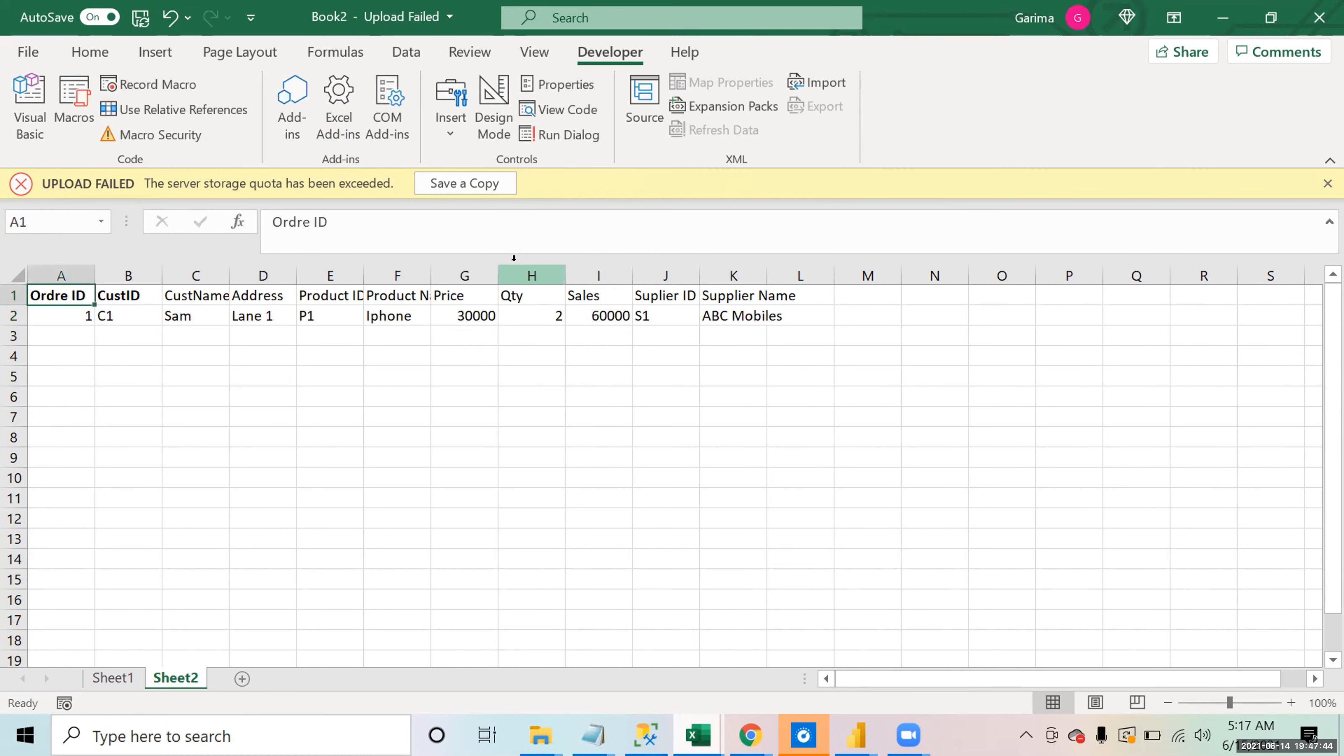
{"action": "key", "text": "Down"}
{"action": "key", "text": "Down"}
{"action": "key", "text": "Down"}
{"action": "key", "text": "Down"}
{"action": "key", "text": "Down"}
{"action": "key", "text": "Down"}
{"action": "key", "text": "Down"}
{"action": "key", "text": "Up"}
{"action": "key", "text": "Up"}
{"action": "key", "text": "Up"}
{"action": "key", "text": "Up"}
{"action": "key", "text": "Up"}
{"action": "key", "text": "Up"}
{"action": "key", "text": "Down"}
{"action": "type", "text": "2"}
{"action": "key", "text": "Return"}
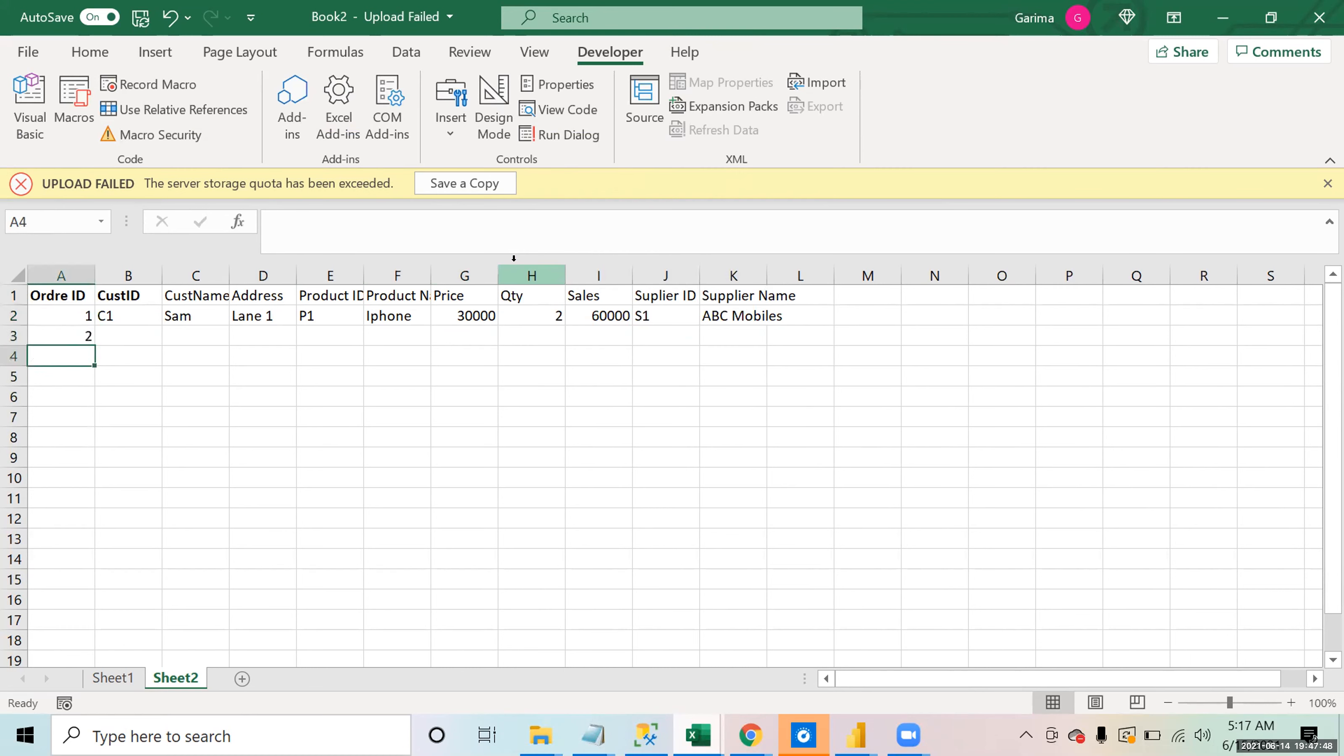
{"action": "key", "text": "Up"}
{"action": "key", "text": "Right"}
{"action": "type", "text": "C2"}
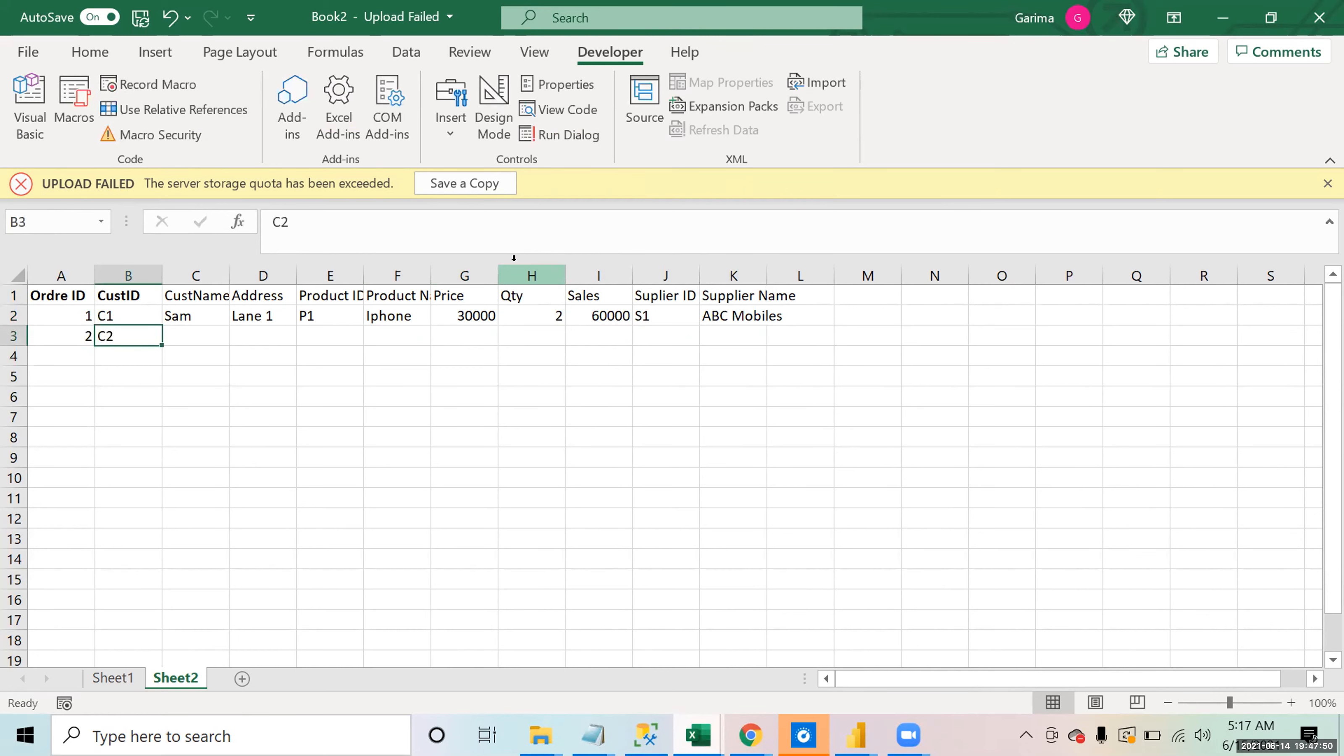
{"action": "key", "text": "Tab"}
Step: Fill in the second customer's name in cell C3 and the customer's address in cell D3
{"action": "type", "text": "Harry"}
{"action": "key", "text": "Return"}
{"action": "key", "text": "Up"}
{"action": "key", "text": "Right"}
{"action": "type", "text": "Lane 2"}
{"action": "key", "text": "Return"}
{"action": "key", "text": "Up"}
{"action": "key", "text": "Right"}
Step: Enter product ID P1 in cell E3 and product name Iphone in cell F3 for the second order
{"action": "type", "text": "P2"}
{"action": "key", "text": "Return"}
{"action": "key", "text": "Up"}
{"action": "key", "text": "Right"}
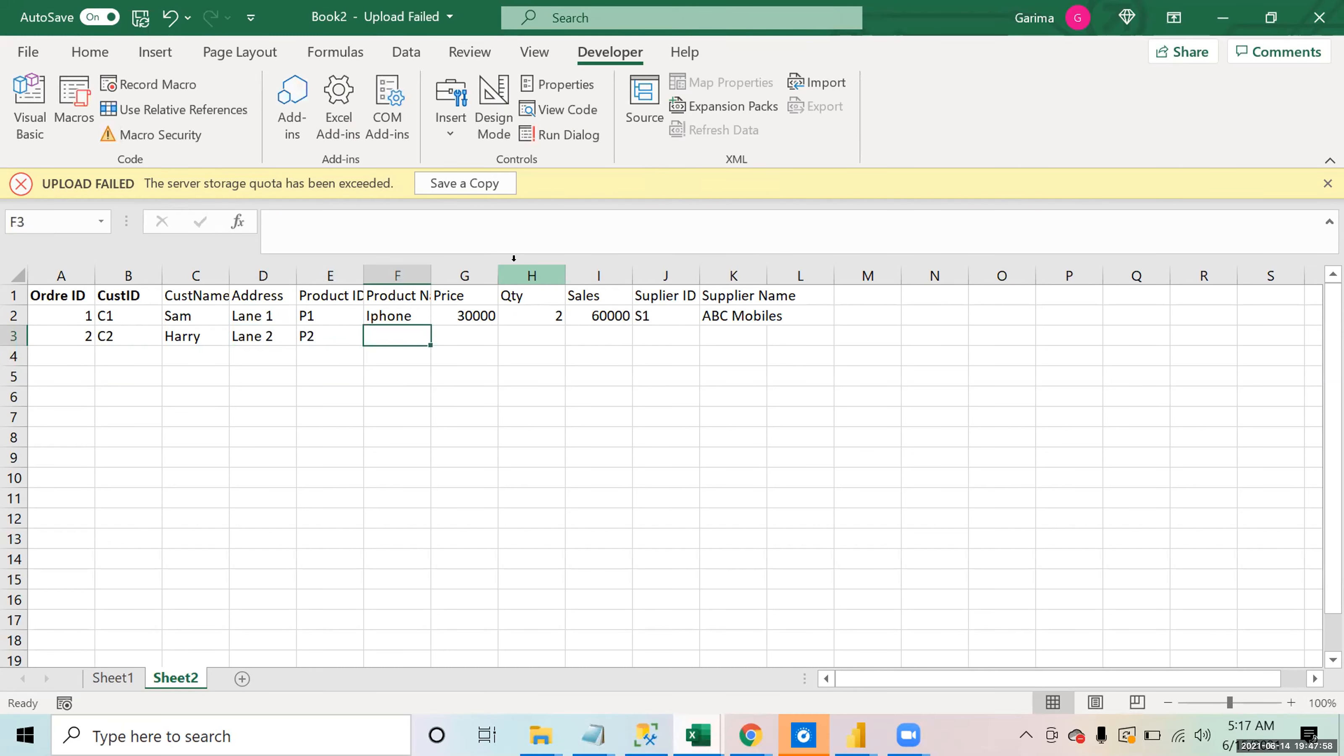
{"action": "key", "text": "Left"}
{"action": "key", "text": "F2"}
{"action": "key", "text": "BackSpace"}
{"action": "type", "text": "1"}
{"action": "key", "text": "Tab"}
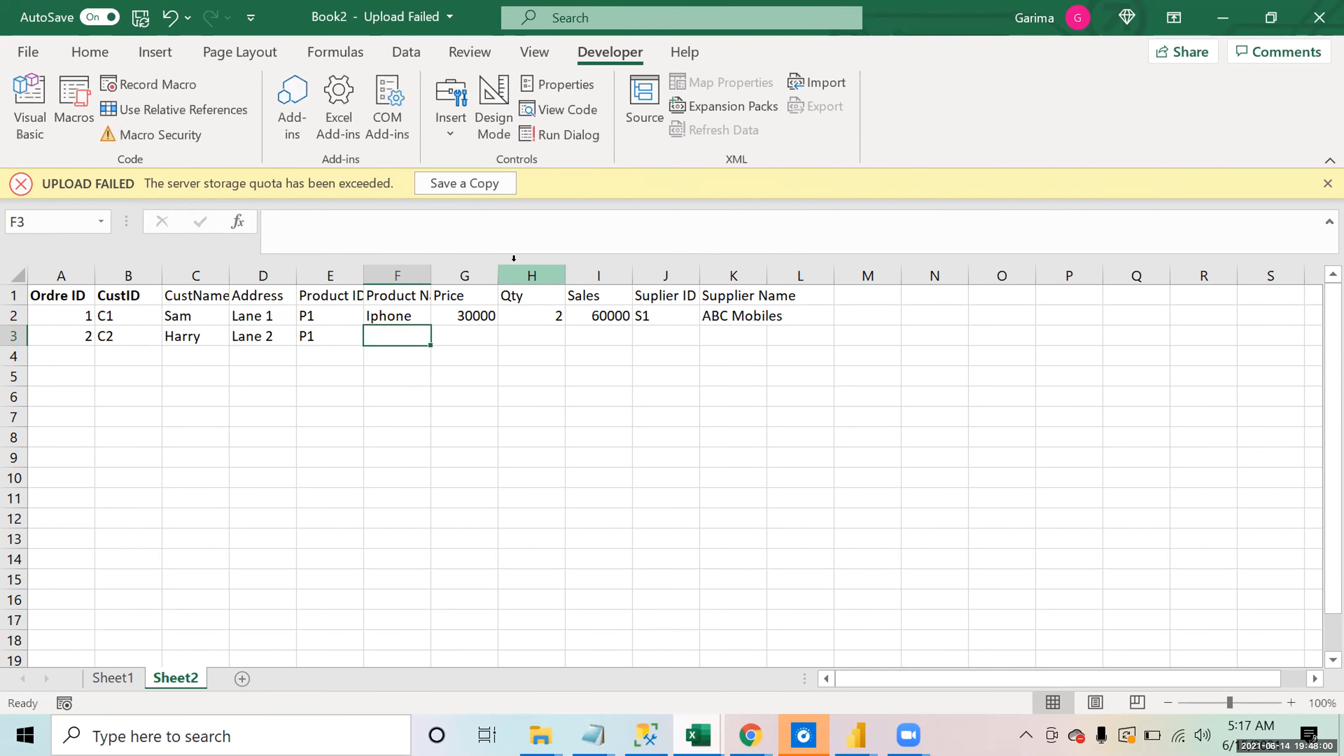
{"action": "type", "text": "Iphone"}
{"action": "key", "text": "Return"}
{"action": "key", "text": "Up"}
Step: Fill the price from G2 down to G3 and enter the quantity 1 in H3
{"action": "key", "text": "Right"}
{"action": "key", "text": "Up"}
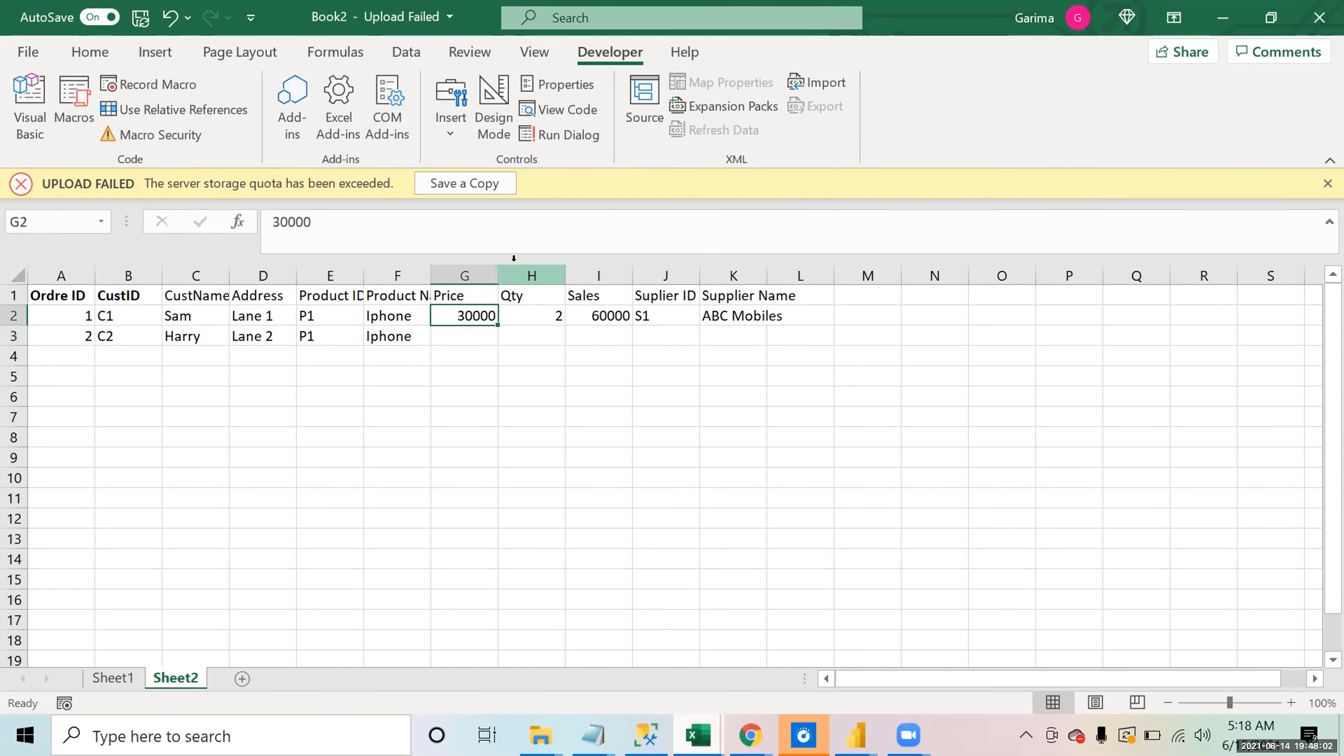
{"action": "key", "text": "shift+Down"}
{"action": "key", "text": "ctrl+d"}
{"action": "key", "text": "Right"}
{"action": "key", "text": "Down"}
{"action": "type", "text": "1"}
{"action": "key", "text": "Return"}
{"action": "key", "text": "Up"}
Step: Enter 30000 as the second order's sales value in cell I3
{"action": "key", "text": "Right"}
{"action": "key", "text": "shift+Up"}
{"action": "key", "text": "Down"}
{"action": "key", "text": "Up"}
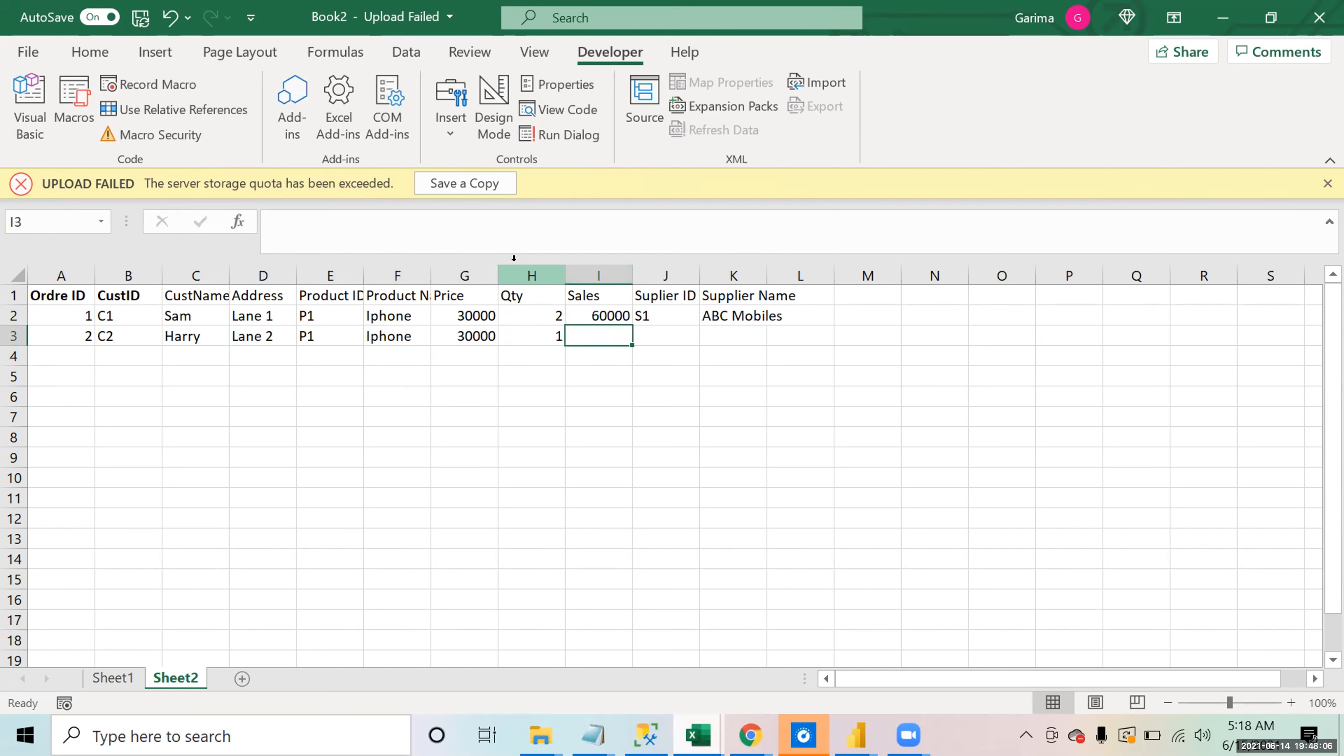
{"action": "type", "text": "300"}
{"action": "key", "text": "BackSpace"}
{"action": "key", "text": "BackSpace"}
{"action": "type", "text": "0000"}
{"action": "key", "text": "Return"}
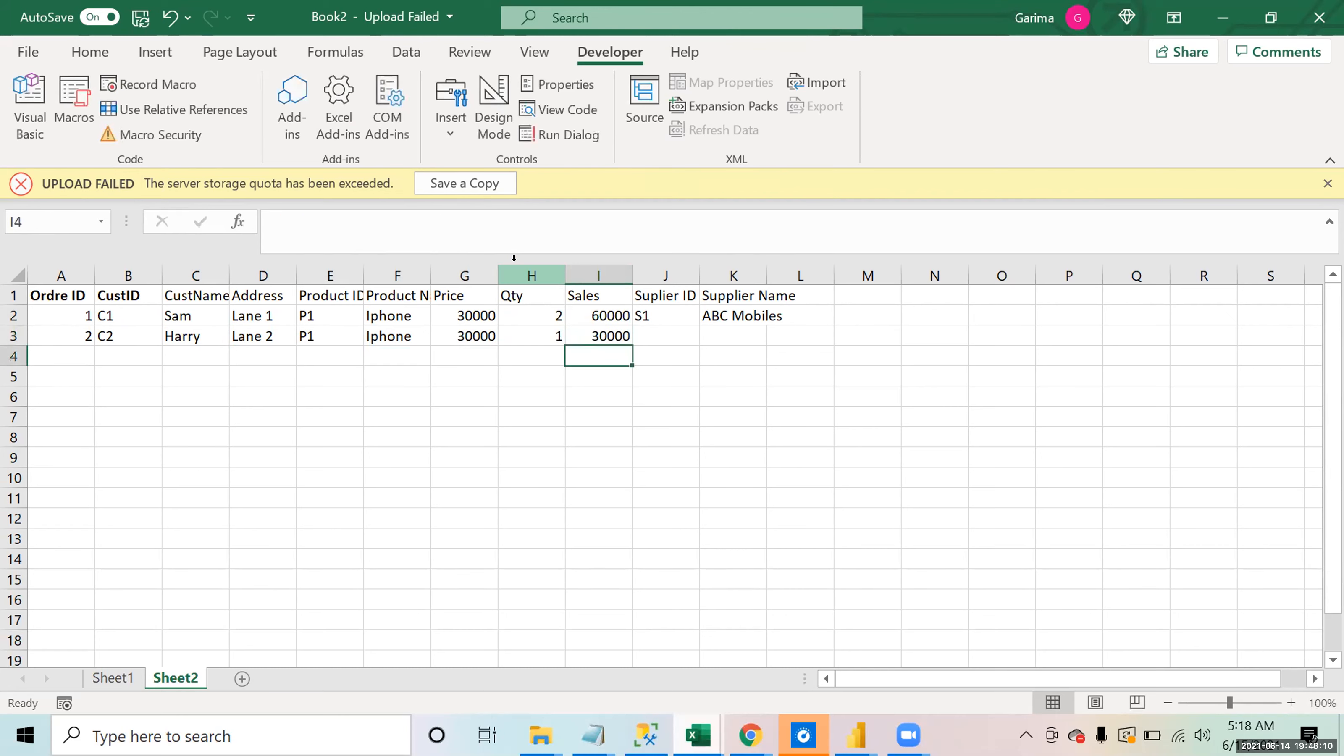
Step: Fill the supplier ID and supplier name from J2:K2 down into row 3
{"action": "key", "text": "Up"}
{"action": "key", "text": "Right"}
{"action": "key", "text": "Up"}
{"action": "key", "text": "shift+Right"}
{"action": "key", "text": "shift+Down"}
{"action": "key", "text": "ctrl+d"}
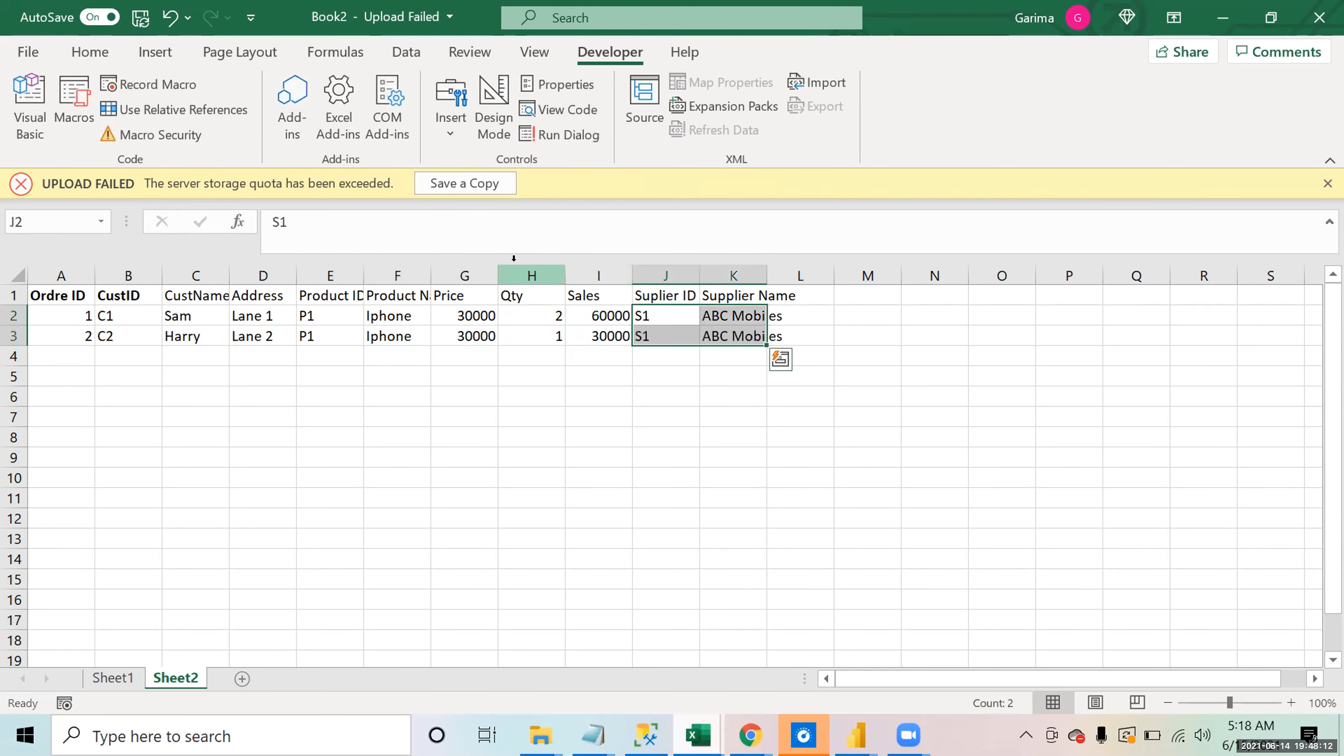
Step: Start the third order in row 4 with its order ID in A4 and customer ID in B4
{"action": "key", "text": "Down"}
{"action": "key", "text": "Left"}
{"action": "key", "text": "Left"}
{"action": "key", "text": "Left"}
{"action": "key", "text": "Left"}
{"action": "key", "text": "Left"}
{"action": "key", "text": "Left"}
{"action": "key", "text": "Left"}
{"action": "key", "text": "Left"}
{"action": "key", "text": "Down"}
{"action": "type", "text": "3"}
{"action": "key", "text": "Tab"}
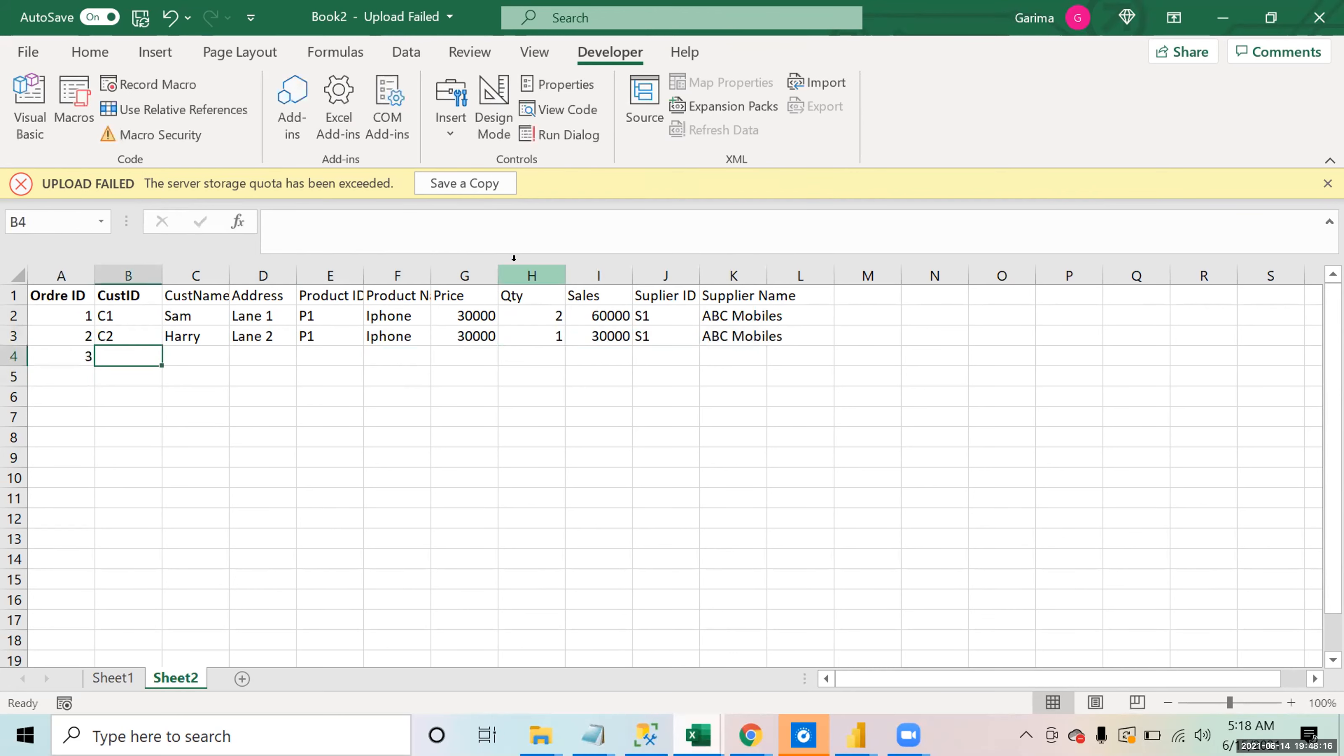
{"action": "type", "text": "C3"}
{"action": "key", "text": "Tab"}
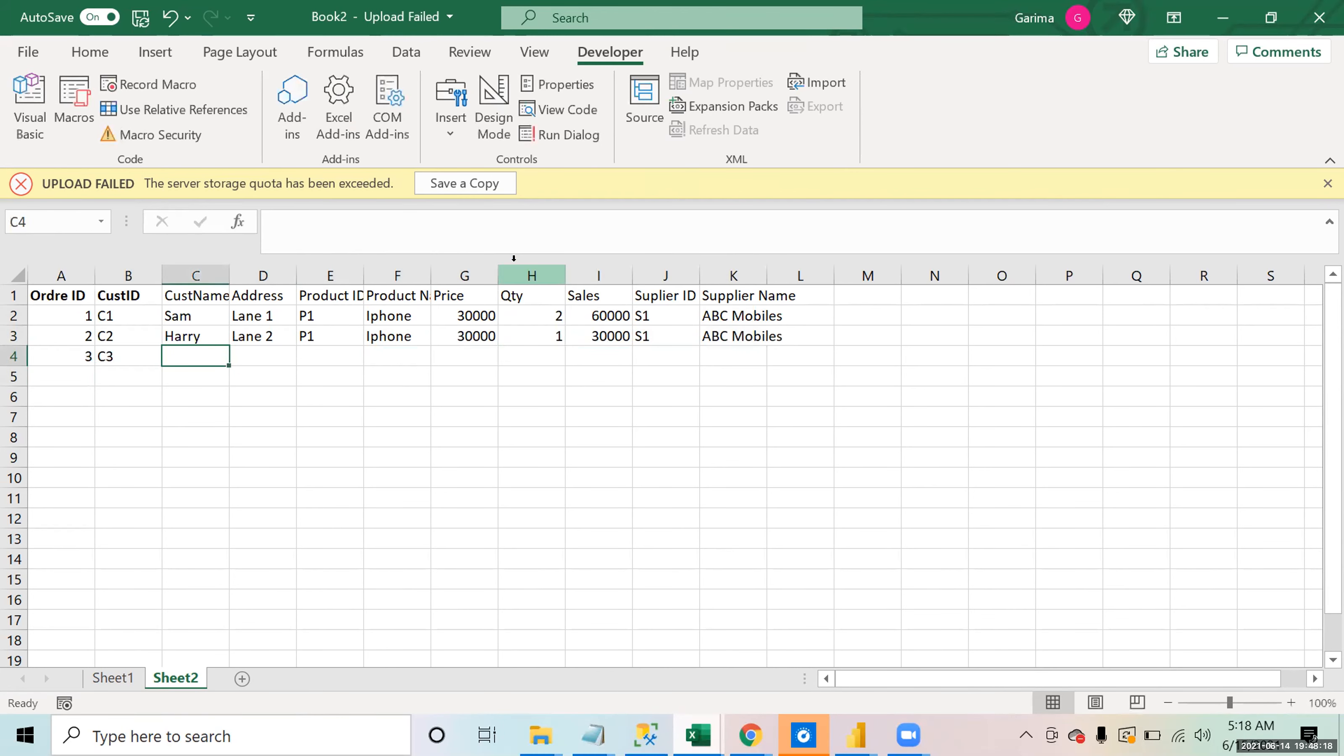
Step: Enter the third order's customer name in C4 and the customer's address in D4
{"action": "type", "text": "Jack"}
{"action": "key", "text": "Tab"}
{"action": "type", "text": "L"}
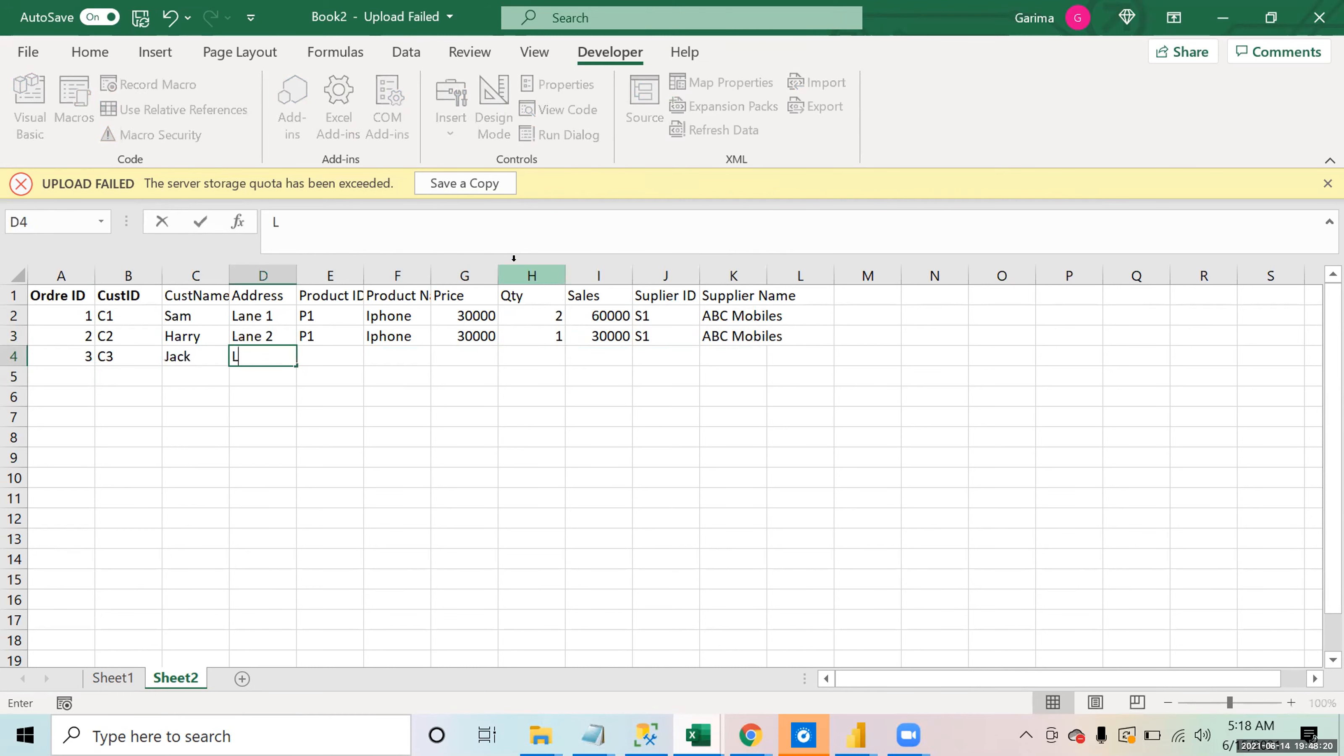
{"action": "type", "text": "ane 3"}
{"action": "key", "text": "Return"}
{"action": "key", "text": "Up"}
{"action": "key", "text": "Right"}
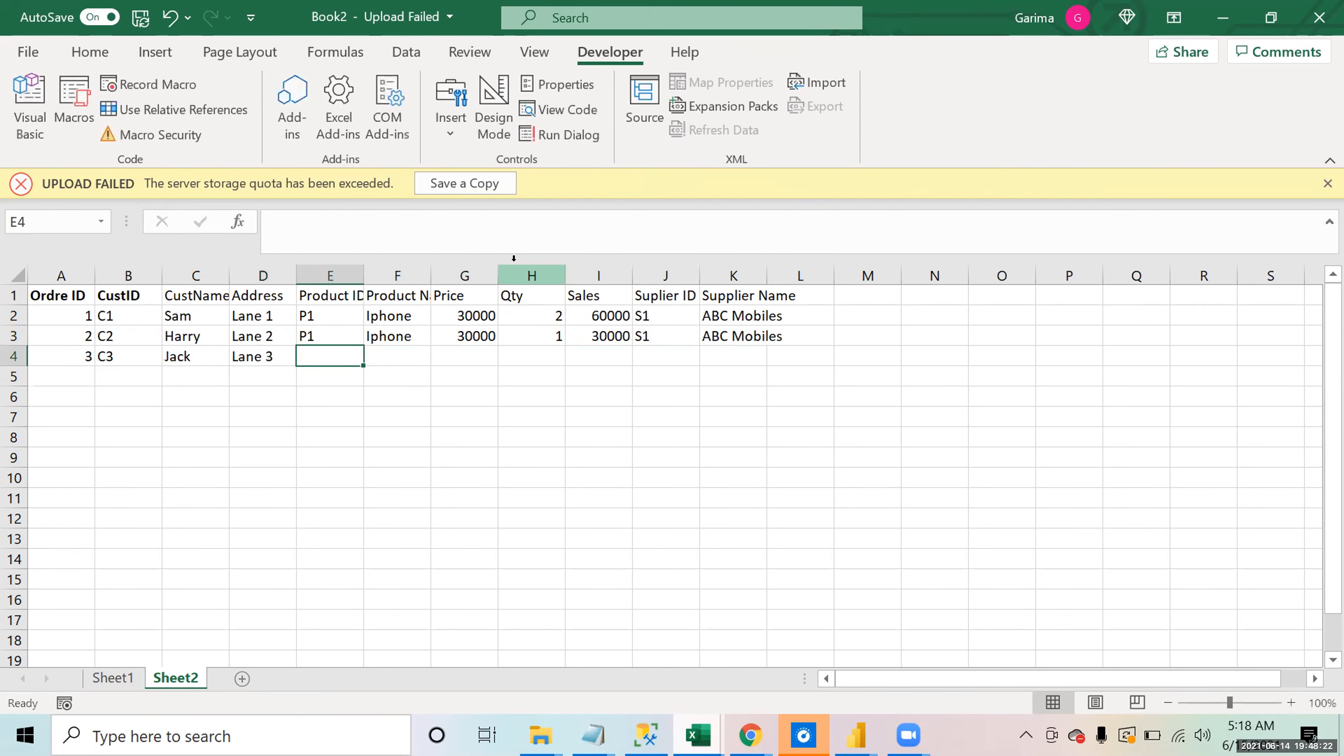
Step: Enter product ID P1 in E4 and fill the product name and price from F3:G3 down into row 4
{"action": "type", "text": "P1"}
{"action": "key", "text": "Return"}
{"action": "key", "text": "Up"}
{"action": "key", "text": "Right"}
{"action": "key", "text": "Up"}
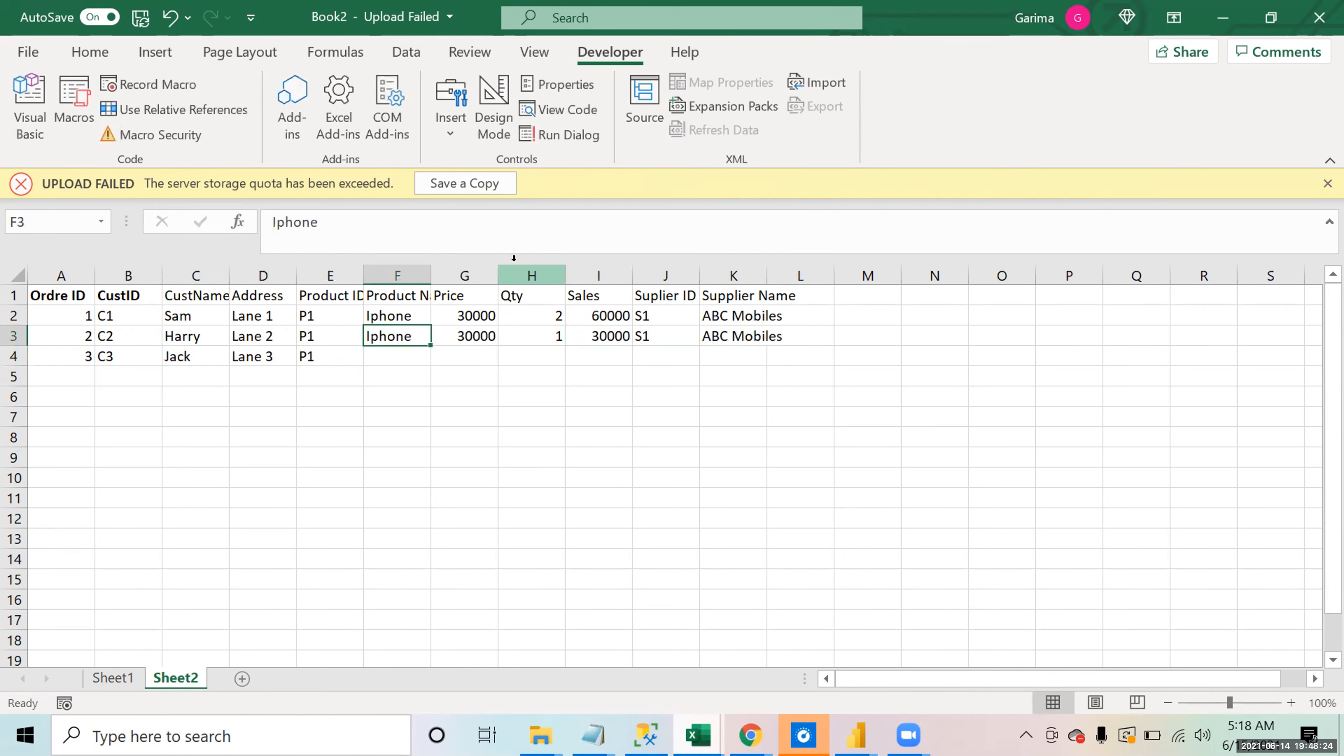
{"action": "key", "text": "shift+Right"}
{"action": "key", "text": "shift+Down"}
{"action": "key", "text": "ctrl+d"}
Step: Enter the quantity 1 in H4 and fill the sales and supplier details from I3:K3 down into row 4
{"action": "key", "text": "Down"}
{"action": "key", "text": "Right"}
{"action": "key", "text": "Right"}
{"action": "type", "text": "1"}
{"action": "key", "text": "Right"}
{"action": "key", "text": "shift+Up"}
{"action": "key", "text": "shift+Right"}
{"action": "key", "text": "shift+Right"}
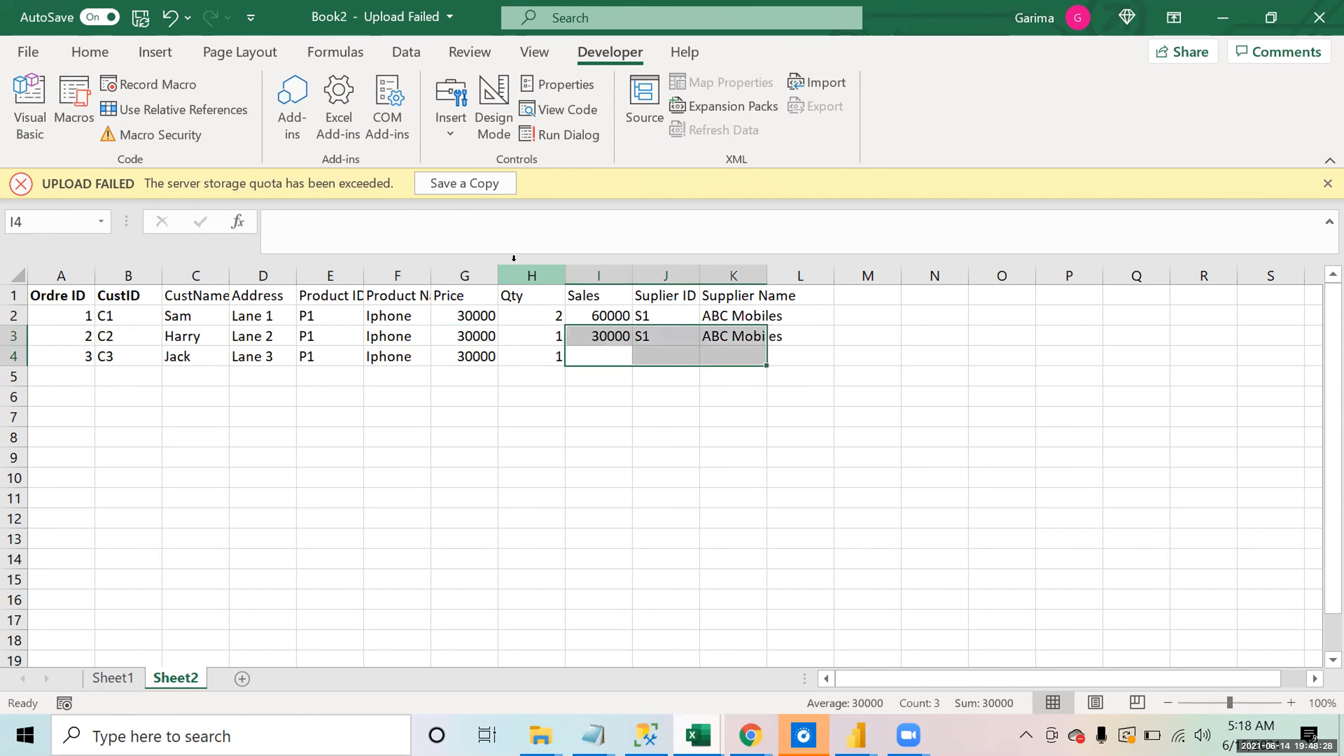
{"action": "key", "text": "ctrl+d"}
Step: Start the fourth order in row 5 with its order ID in A5 and the first customer's ID in B5
{"action": "key", "text": "Down"}
{"action": "key", "text": "Down"}
{"action": "key", "text": "Down"}
{"action": "key", "text": "Left"}
{"action": "key", "text": "Left"}
{"action": "key", "text": "Home"}
{"action": "key", "text": "Up"}
{"action": "key", "text": "Up"}
{"action": "key", "text": "Up"}
{"action": "key", "text": "Down"}
{"action": "type", "text": "4"}
{"action": "key", "text": "Tab"}
{"action": "type", "text": "C!"}
{"action": "key", "text": "BackSpace"}
{"action": "type", "text": "1"}
{"action": "key", "text": "Tab"}
Step: Enter the first customer's name in C5 and the same customer's address in D5
{"action": "key", "text": "Left"}
{"action": "key", "text": "Tab"}
{"action": "type", "text": "Sam"}
{"action": "key", "text": "Return"}
{"action": "key", "text": "Up"}
{"action": "key", "text": "Tab"}
{"action": "type", "text": "Ln"}
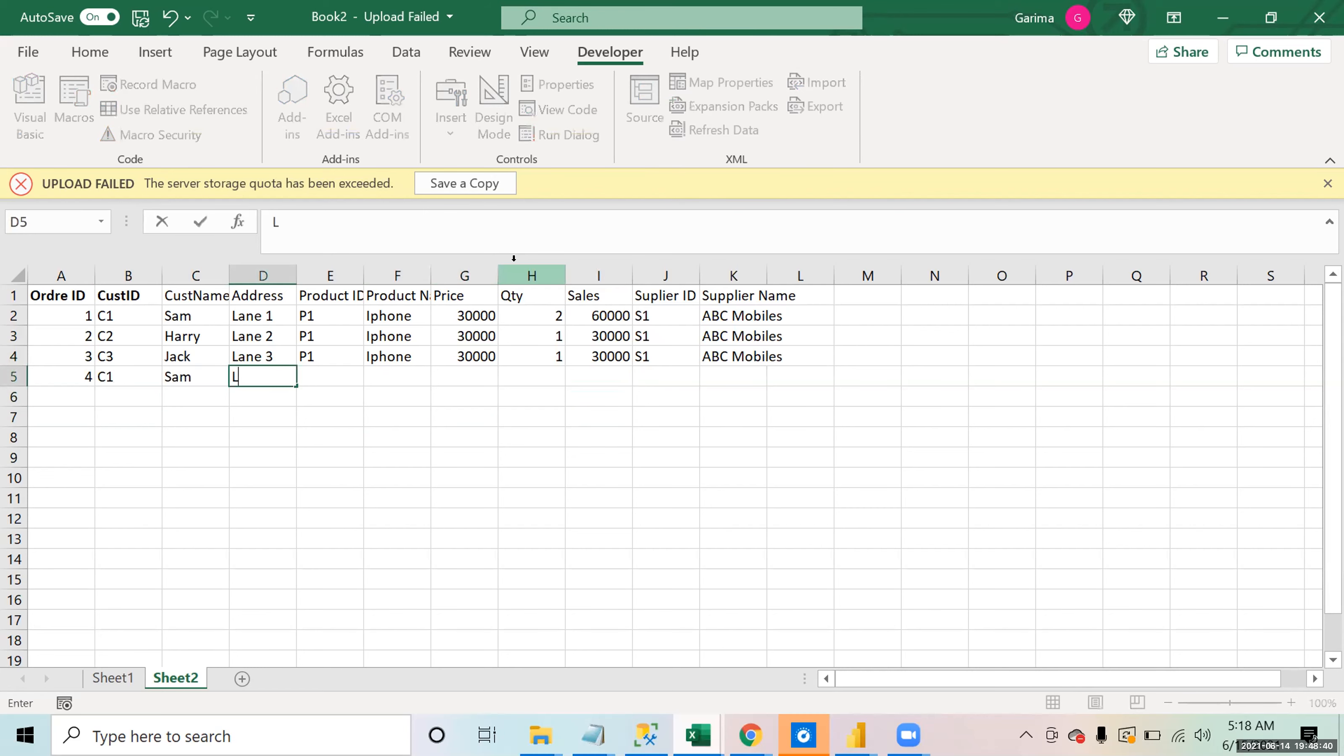
{"action": "key", "text": "BackSpace"}
{"action": "type", "text": "an e 1"}
{"action": "key", "text": "Return"}
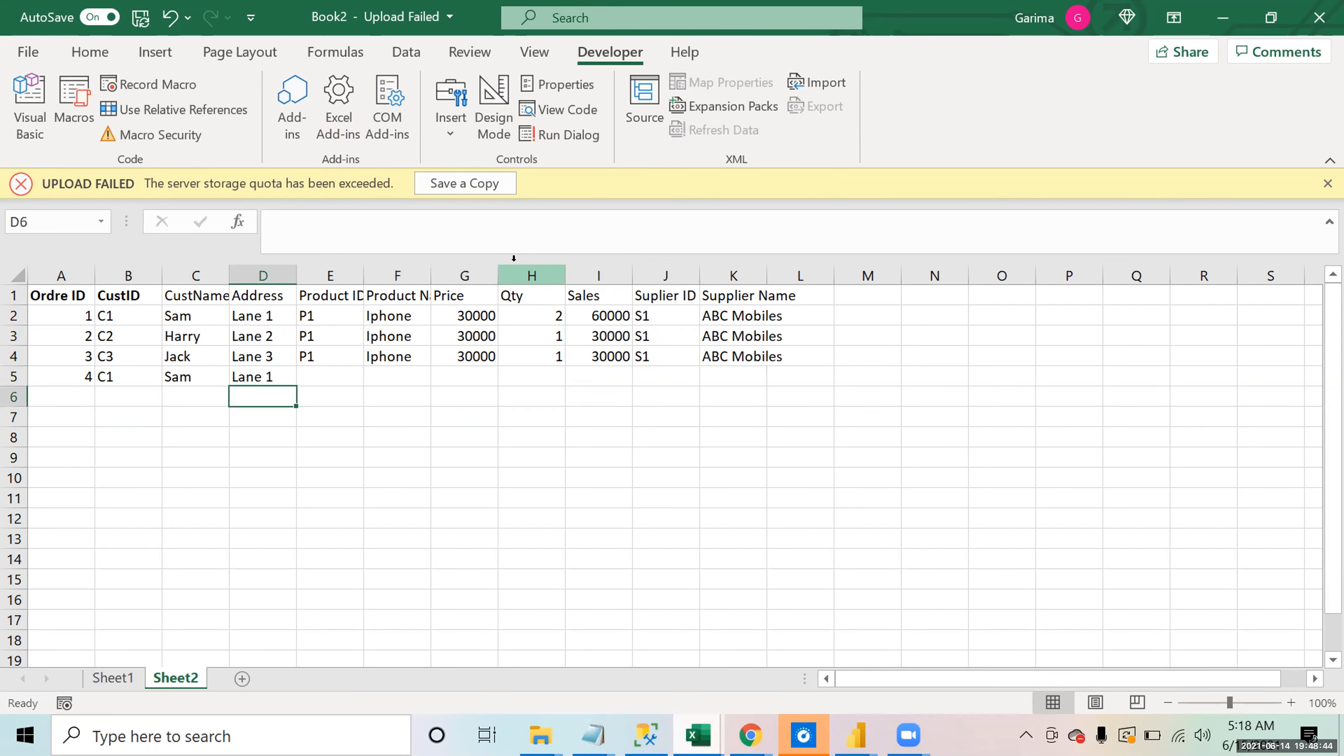
Step: Enter product ID CH1 in E5 and the product name Charger in F5
{"action": "key", "text": "Up"}
{"action": "key", "text": "Tab"}
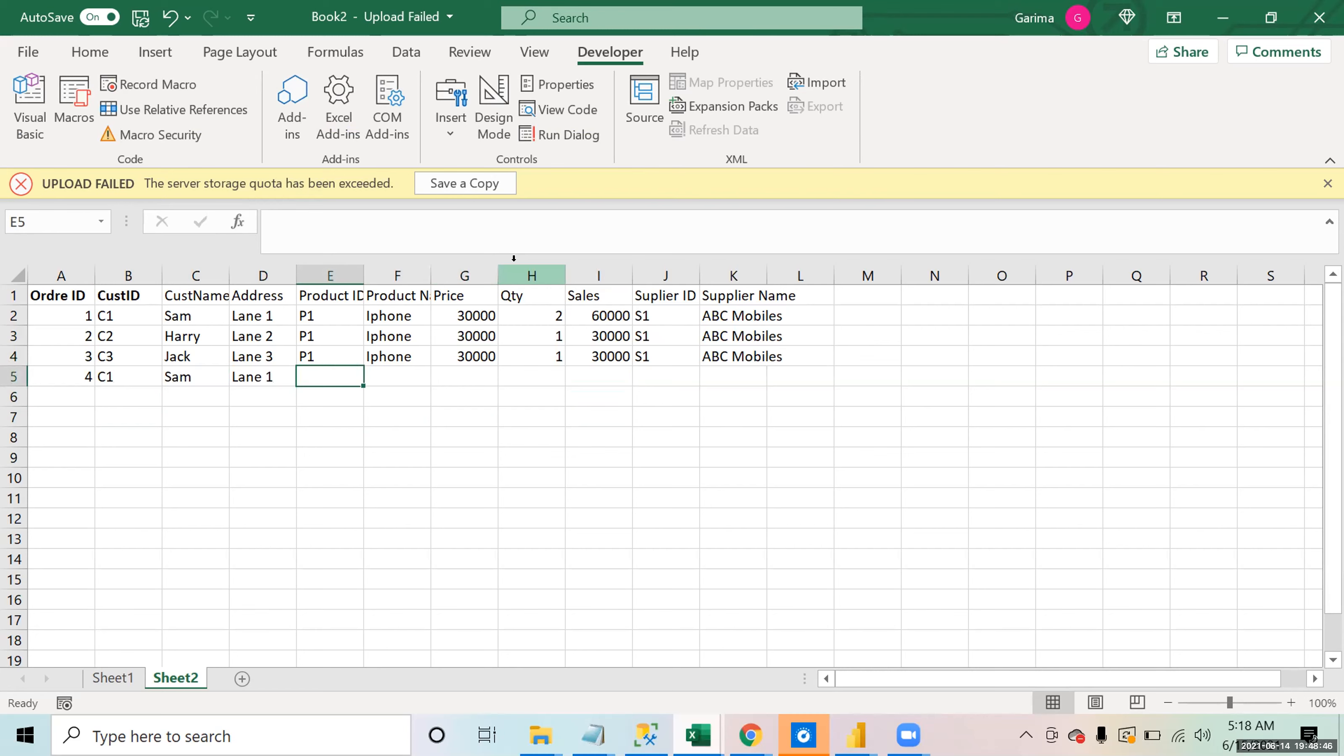
{"action": "type", "text": "CVH(1)"}
{"action": "key", "text": "BackSpace"}
{"action": "key", "text": "BackSpace"}
{"action": "key", "text": "BackSpace"}
{"action": "key", "text": "BackSpace"}
{"action": "key", "text": "BackSpace"}
{"action": "key", "text": "BackSpace"}
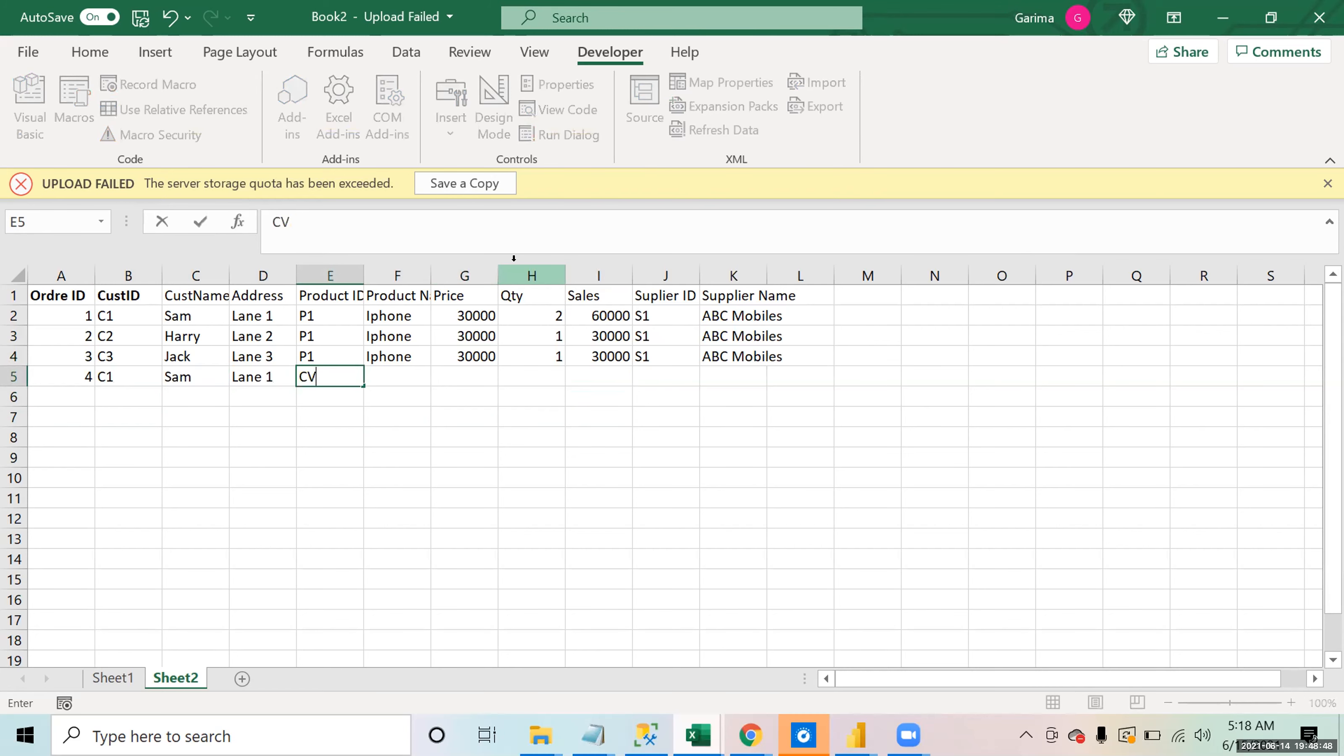
{"action": "type", "text": "CH1"}
{"action": "key", "text": "Return"}
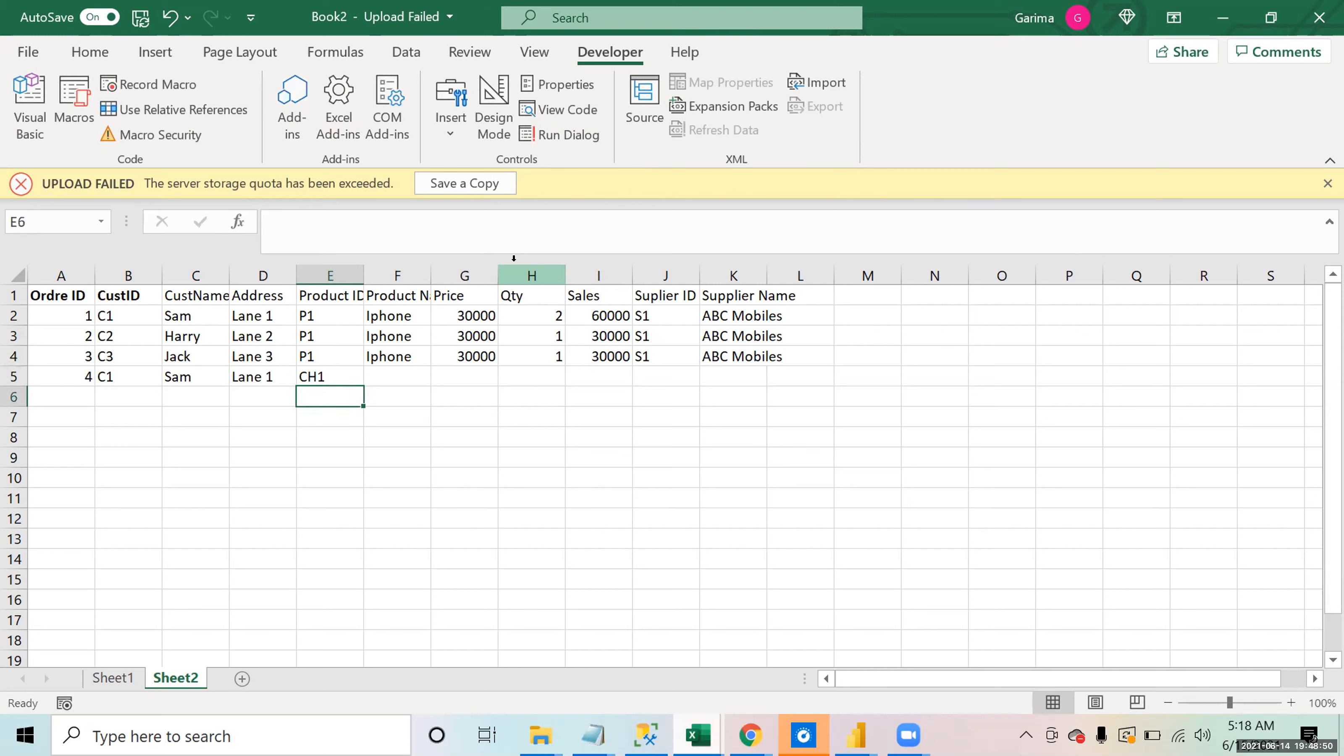
{"action": "key", "text": "Up"}
{"action": "key", "text": "Tab"}
{"action": "type", "text": "Charger"}
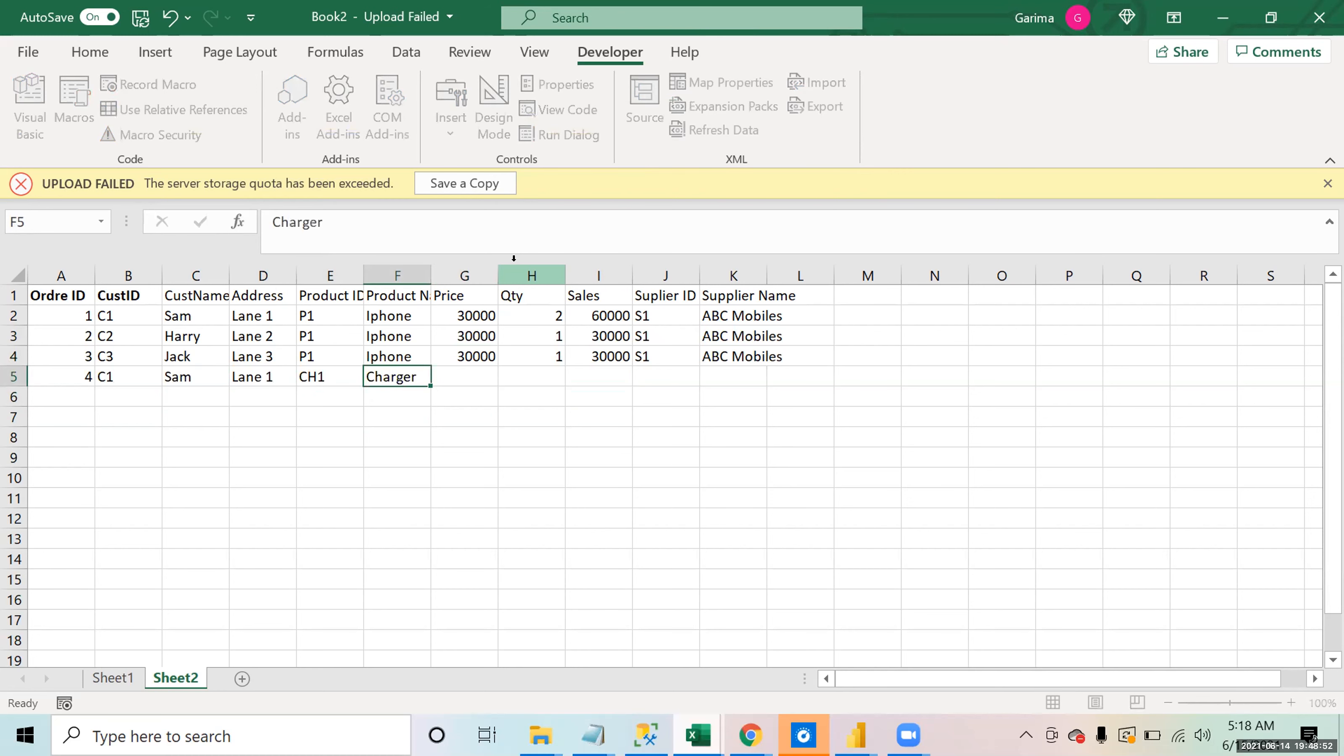
Step: Enter the fourth order's price 2000, quantity 1 and sales value 2000 in cells G5 to I5
{"action": "key", "text": "Tab"}
{"action": "type", "text": "2000"}
{"action": "key", "text": "Return"}
{"action": "key", "text": "Up"}
{"action": "key", "text": "Tab"}
{"action": "type", "text": "1"}
{"action": "key", "text": "Tab"}
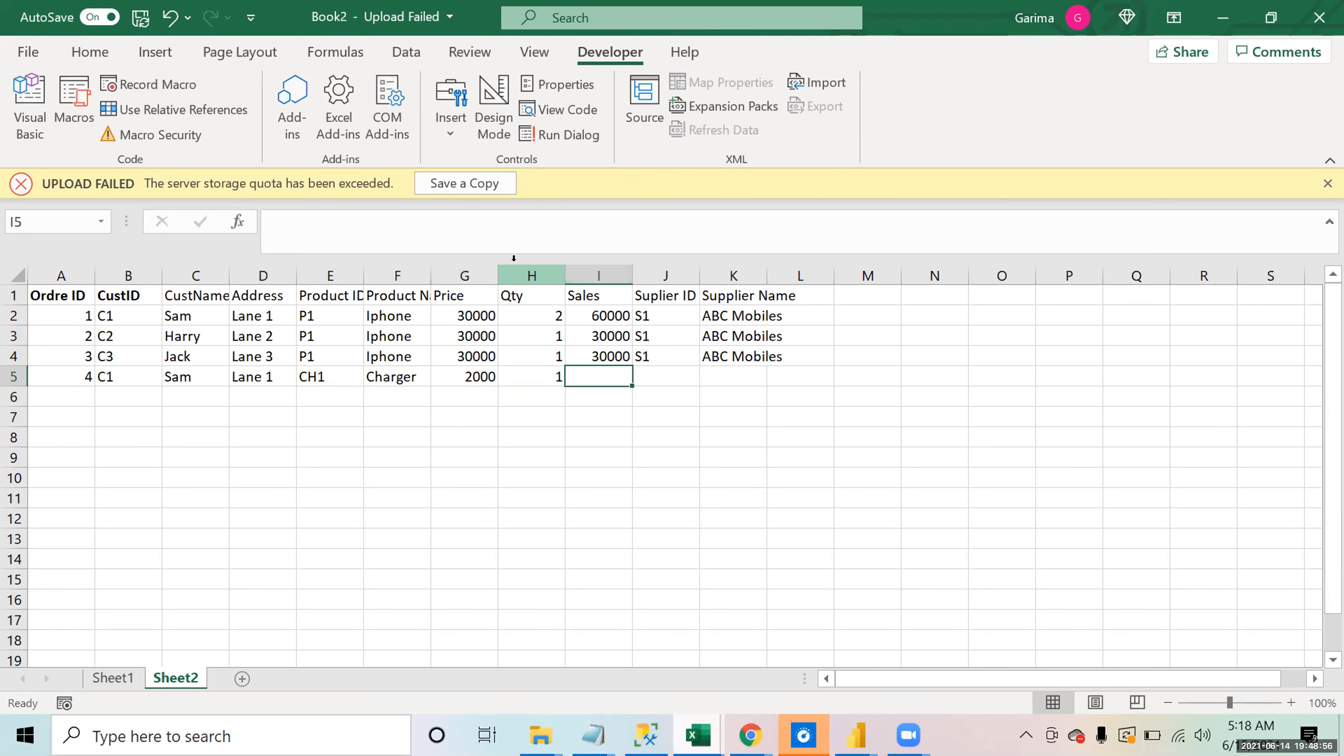
{"action": "type", "text": "20000"}
{"action": "key", "text": "BackSpace"}
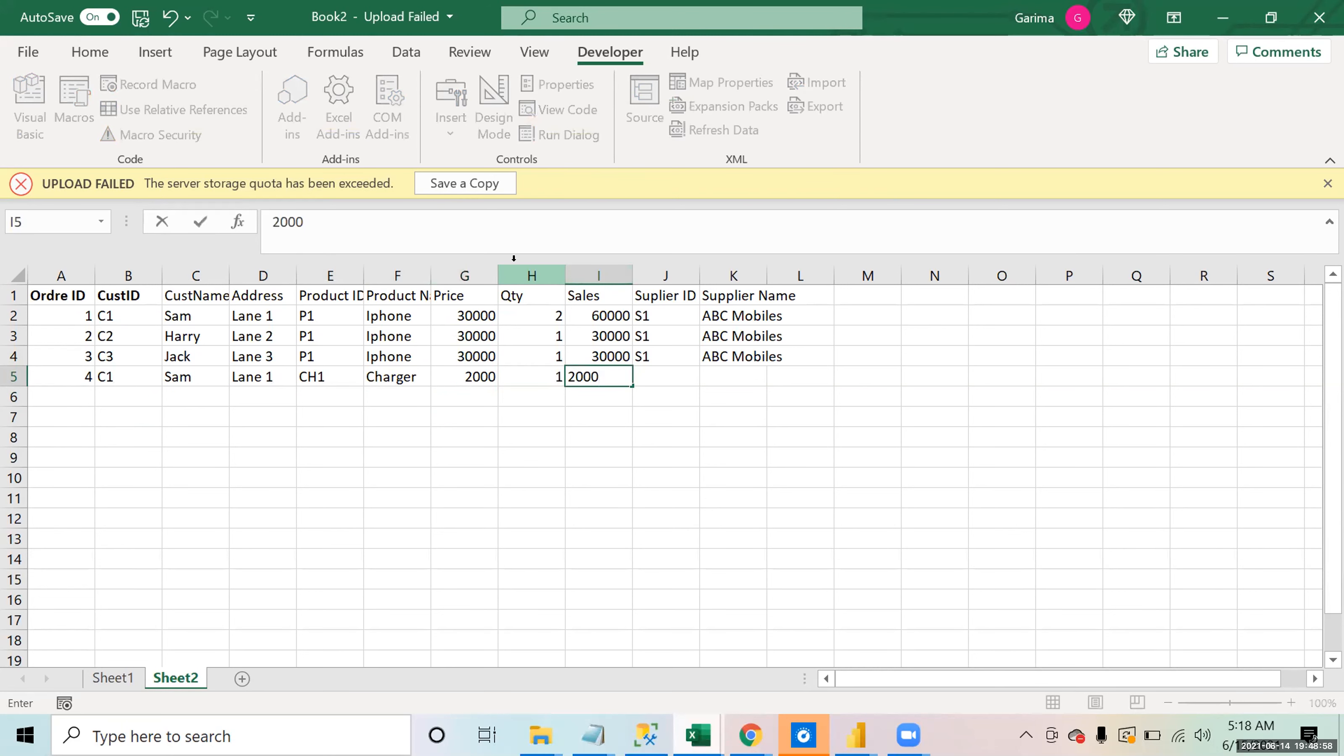
Step: Fill the supplier ID and supplier name from J4:K4 down into row 5, and dismiss the upload failure message
{"action": "key", "text": "Tab"}
{"action": "key", "text": "Up"}
{"action": "key", "text": "shift+Down"}
{"action": "key", "text": "shift+Right"}
{"action": "key", "text": "ctrl+d"}
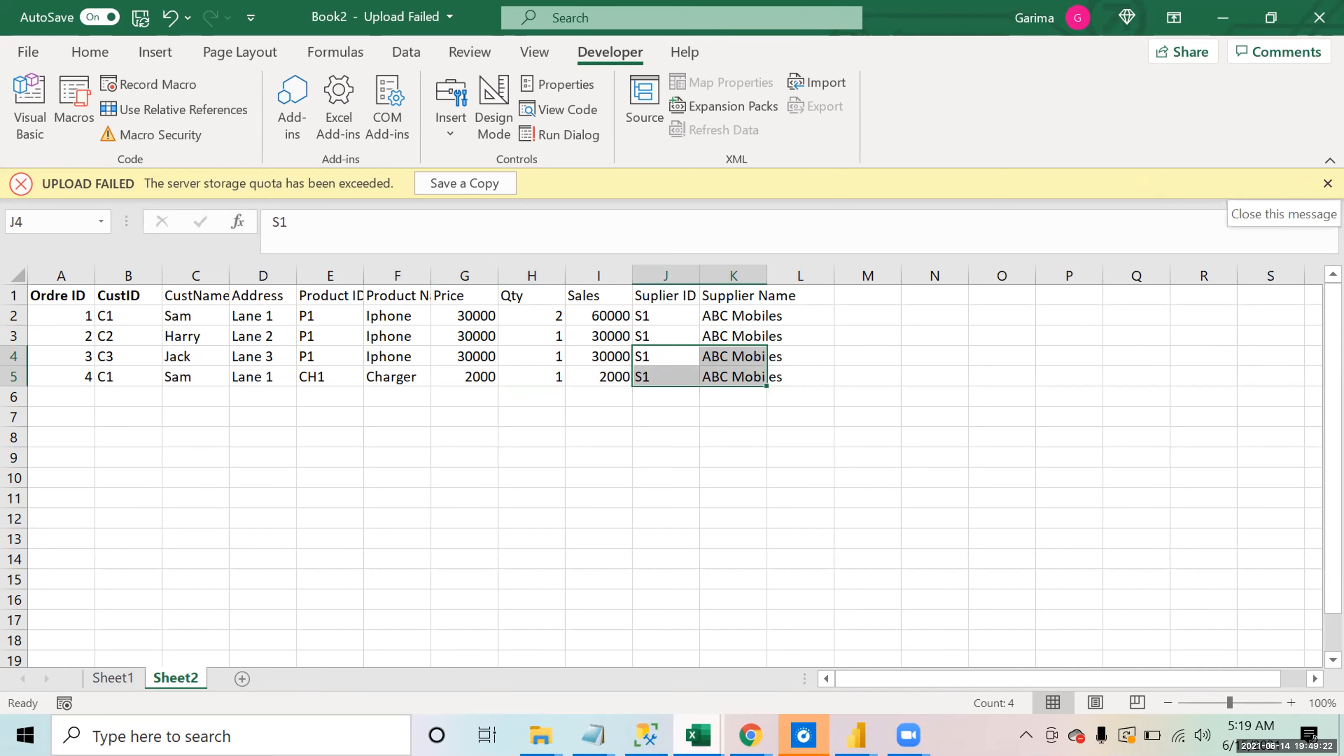
{"action": "left_click", "coordinate": [1328, 183]}
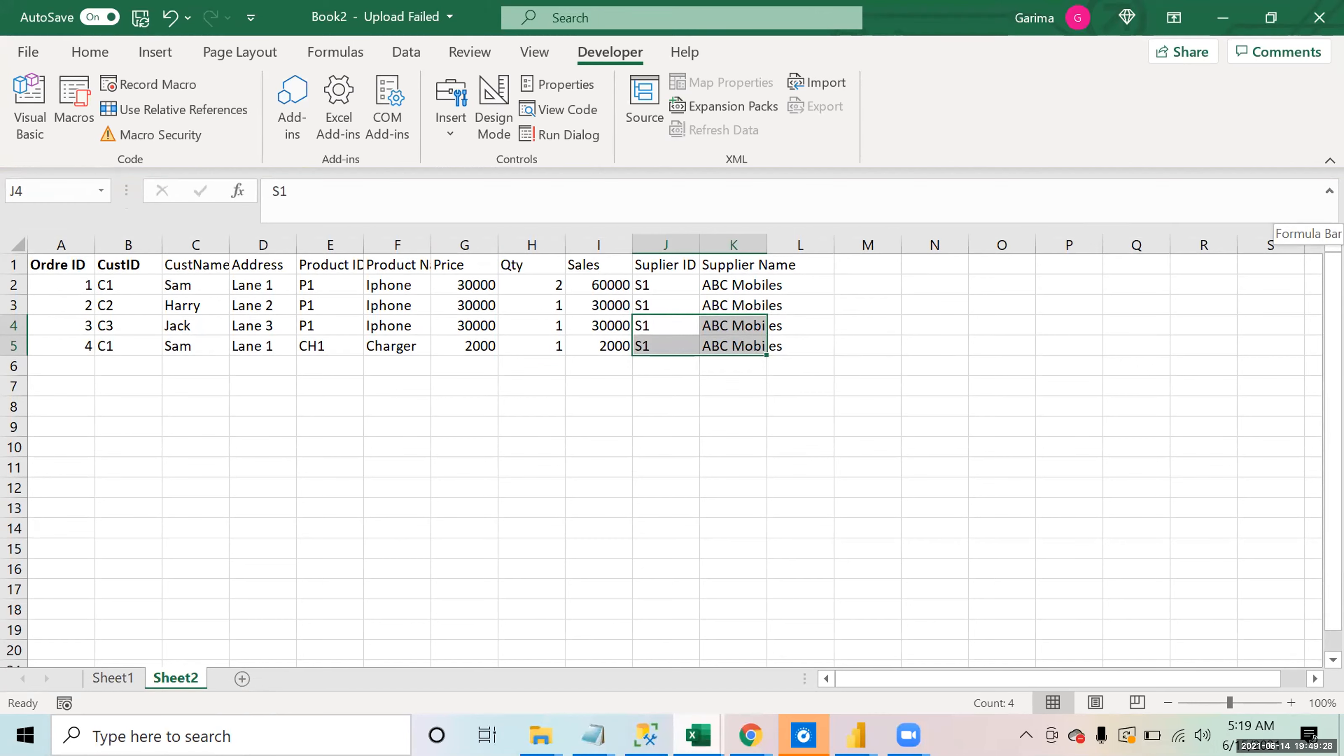
Step: Examine the customer, product and supplier columns of the order table for details repeated across the order rows
{"action": "key", "text": "Left"}
{"action": "key", "text": "Up"}
{"action": "key", "text": "Up"}
{"action": "key", "text": "Up"}
{"action": "key", "text": "Left"}
{"action": "key", "text": "Left"}
{"action": "key", "text": "Left"}
{"action": "key", "text": "Left"}
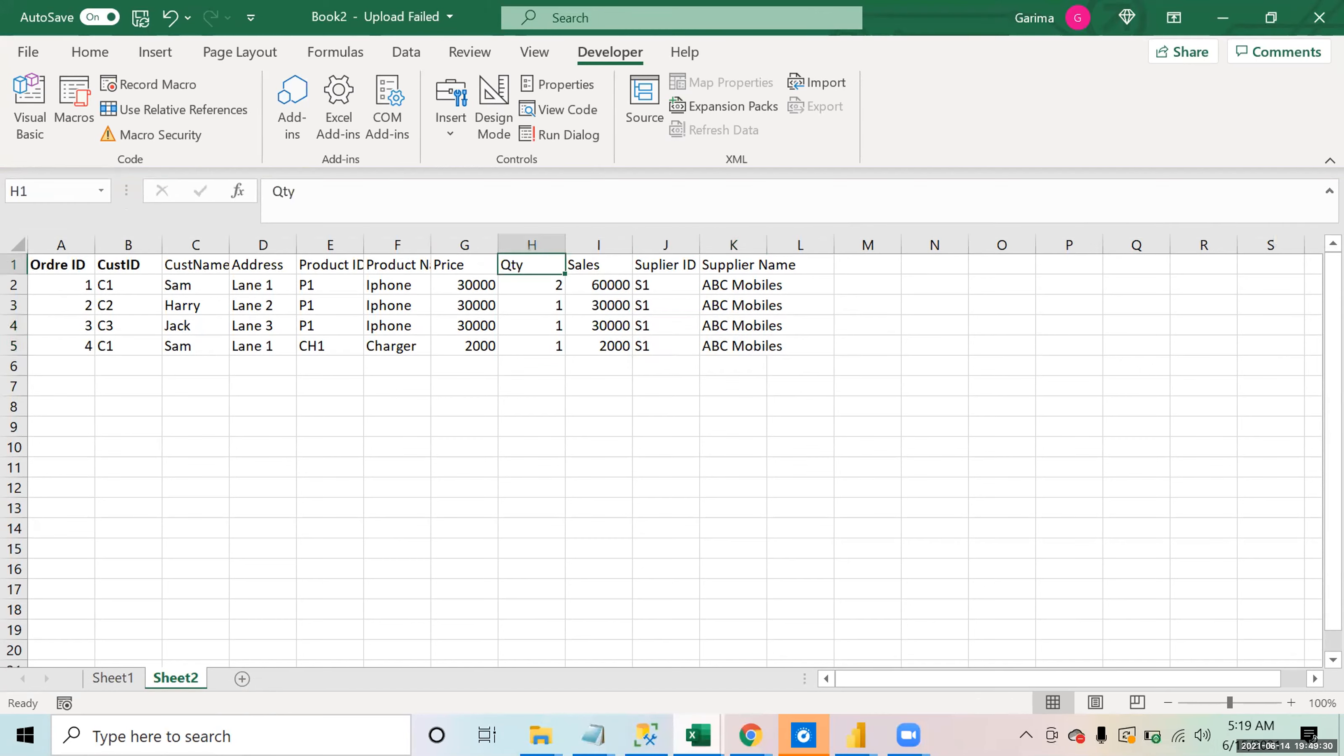
{"action": "key", "text": "Down"}
{"action": "key", "text": "Down"}
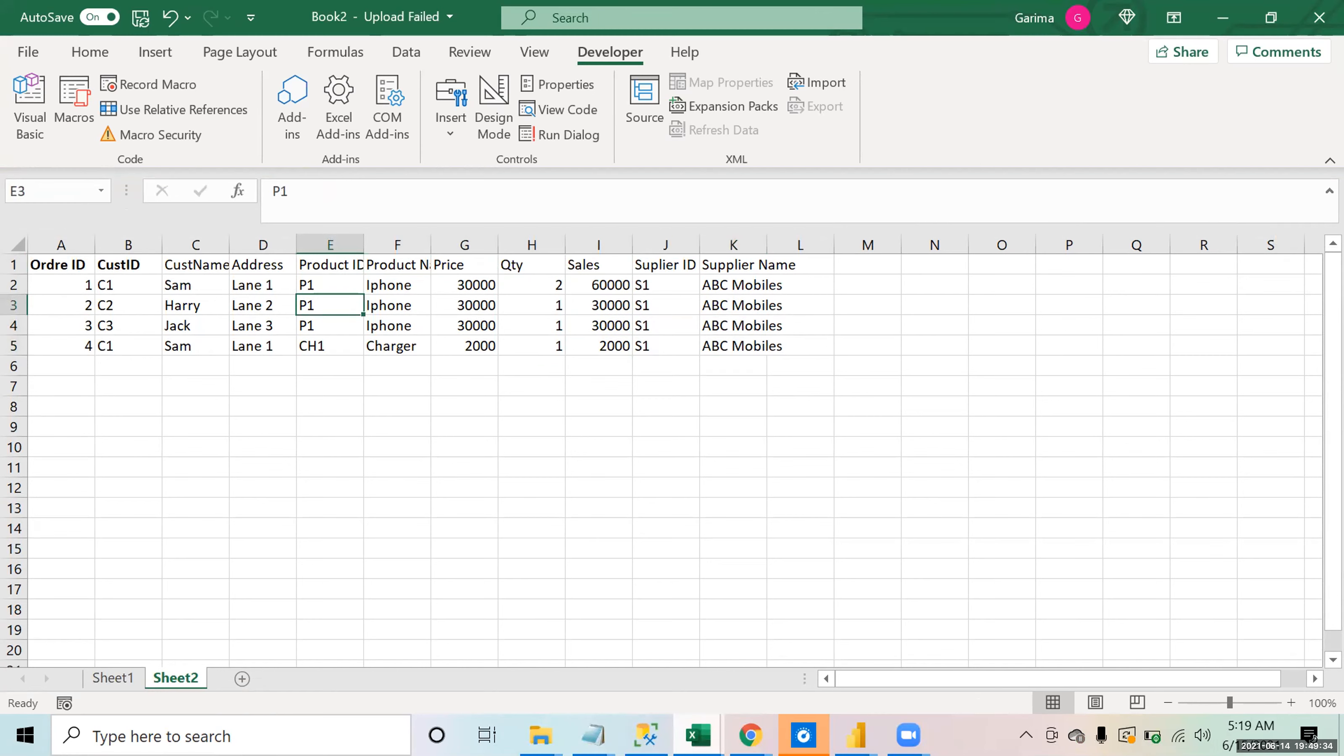
{"action": "key", "text": "Left"}
{"action": "key", "text": "Left"}
{"action": "key", "text": "Up"}
{"action": "key", "text": "Up"}
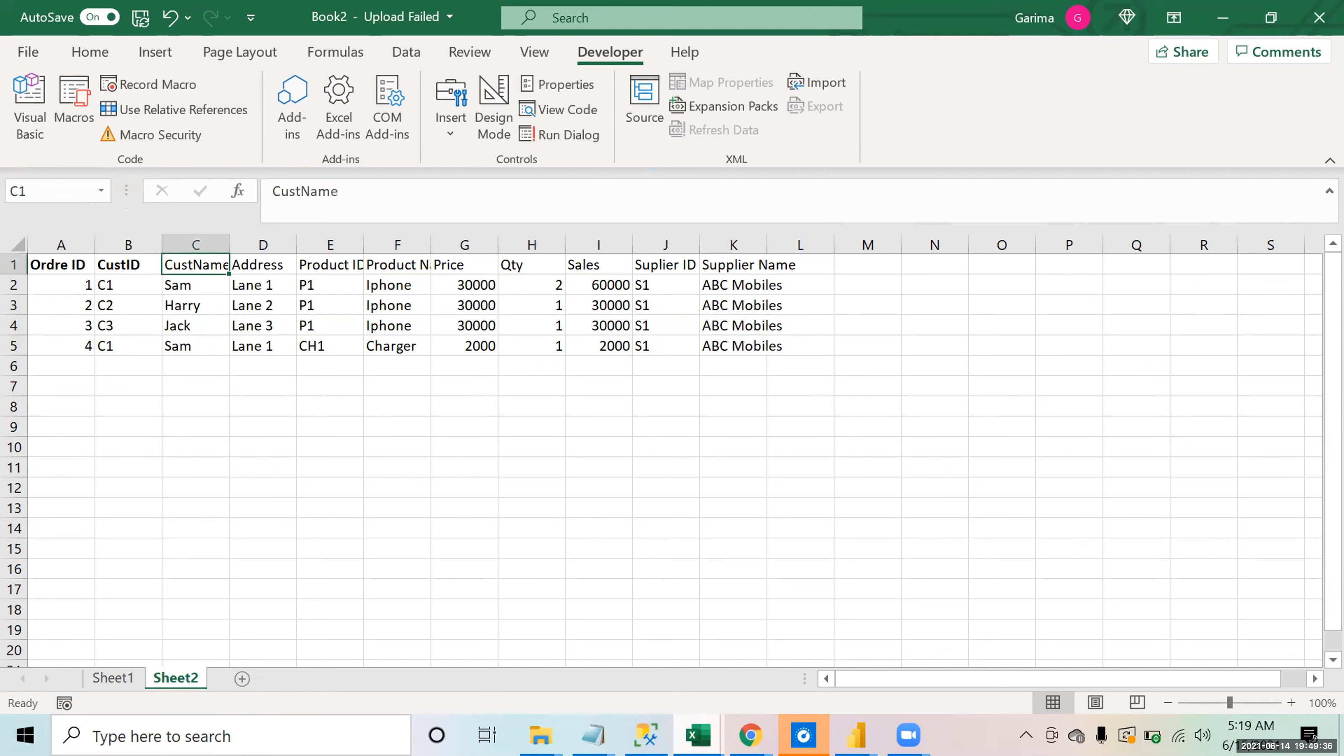
{"action": "key", "text": "Down"}
{"action": "key", "text": "Right"}
{"action": "key", "text": "Right"}
{"action": "key", "text": "Right"}
{"action": "key", "text": "Down"}
{"action": "key", "text": "Down"}
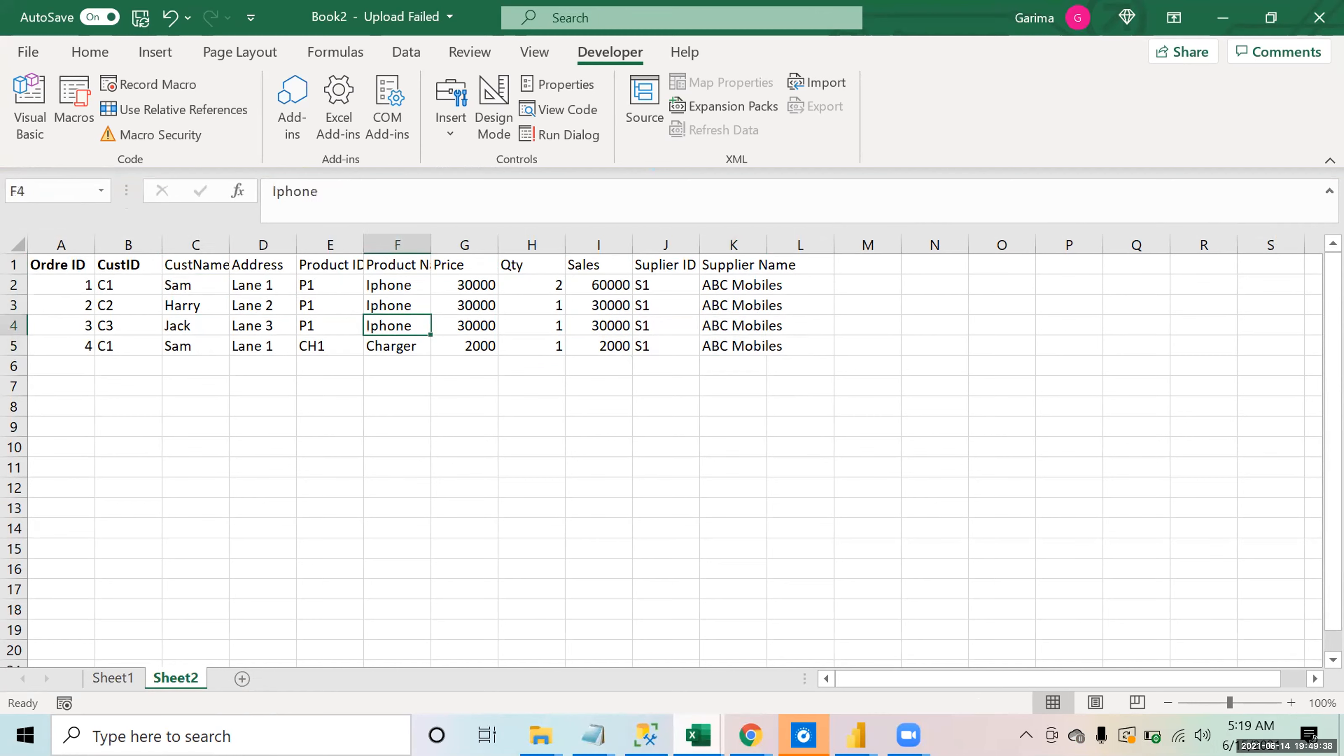
{"action": "key", "text": "Right"}
{"action": "key", "text": "Up"}
{"action": "key", "text": "Up"}
{"action": "key", "text": "Up"}
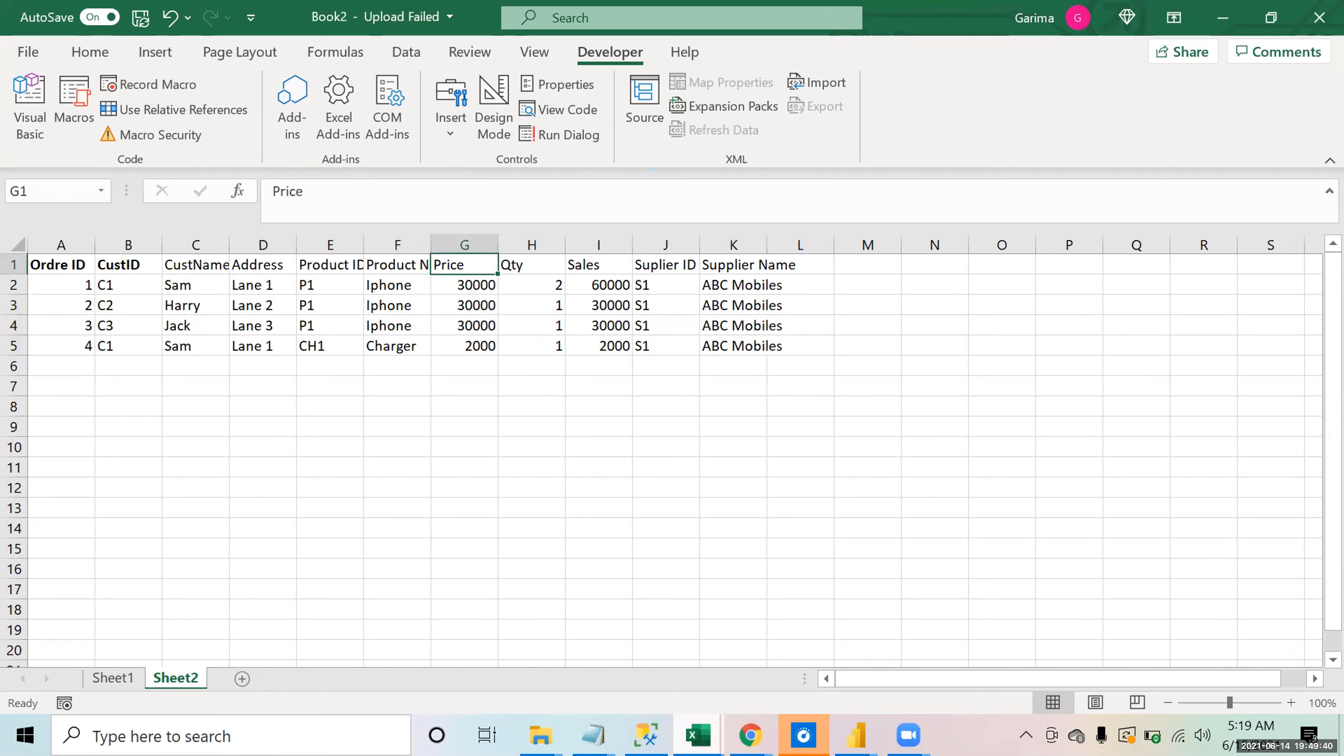
{"action": "key", "text": "Right"}
{"action": "key", "text": "Right"}
{"action": "key", "text": "Right"}
{"action": "key", "text": "Down"}
{"action": "key", "text": "Down"}
{"action": "key", "text": "Down"}
{"action": "key", "text": "Down"}
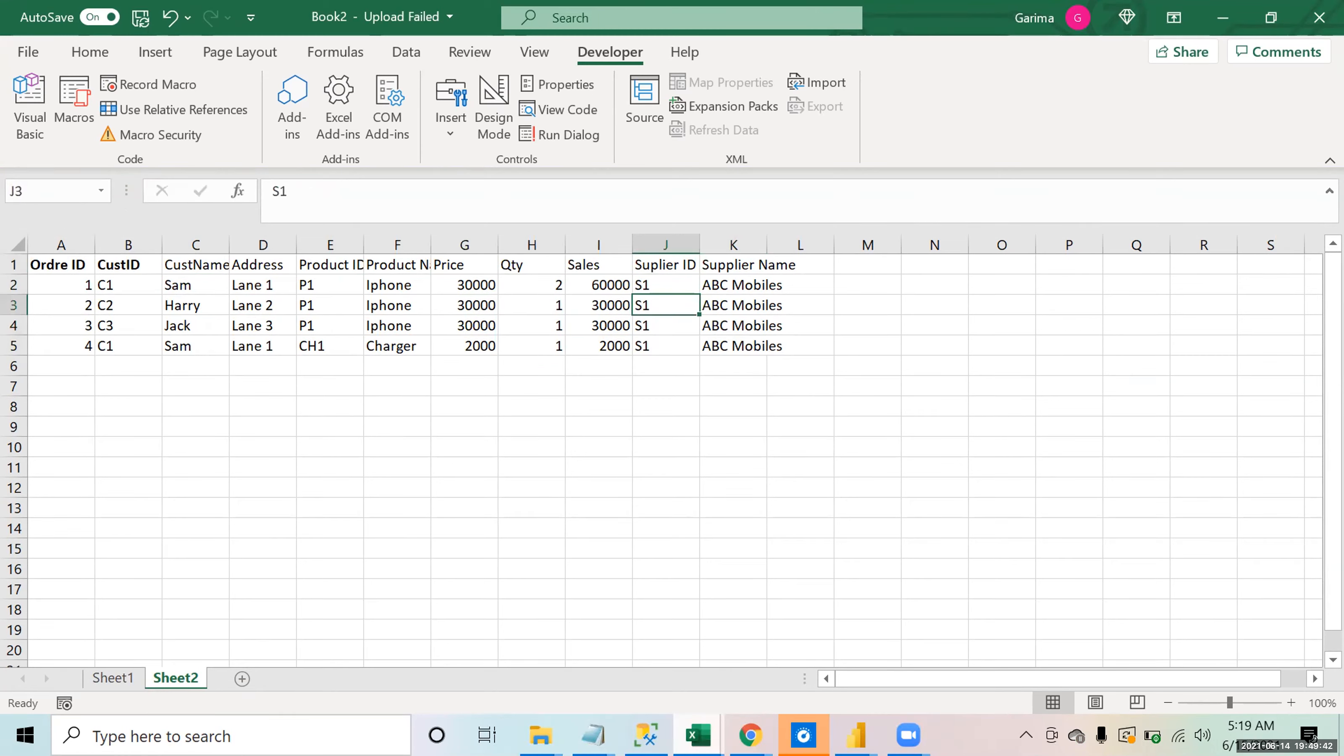
{"action": "key", "text": "Right"}
{"action": "key", "text": "Up"}
{"action": "key", "text": "Up"}
{"action": "key", "text": "Left"}
{"action": "key", "text": "Left"}
{"action": "key", "text": "Left"}
{"action": "key", "text": "Left"}
{"action": "key", "text": "Left"}
{"action": "key", "text": "Left"}
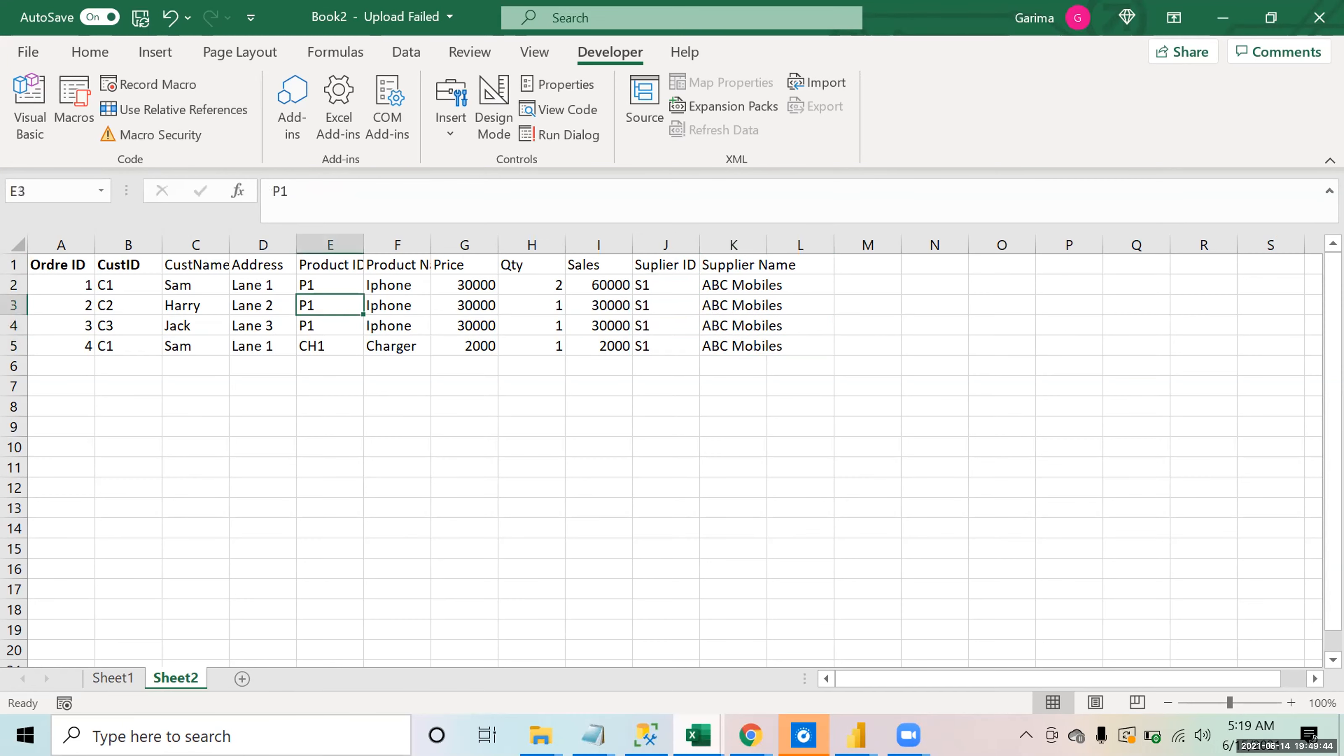
{"action": "key", "text": "Down"}
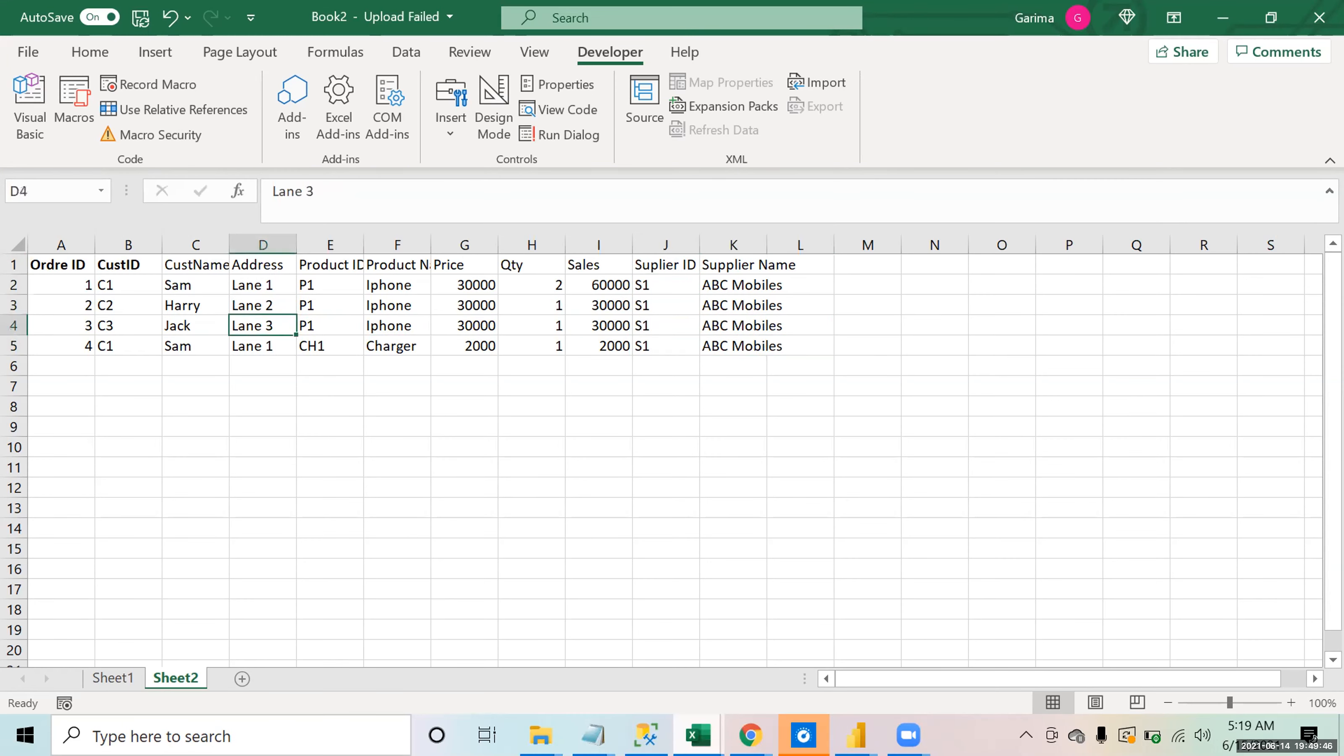
{"action": "key", "text": "Up"}
{"action": "key", "text": "Left"}
{"action": "key", "text": "Left"}
{"action": "key", "text": "Down"}
{"action": "key", "text": "Down"}
{"action": "key", "text": "Down"}
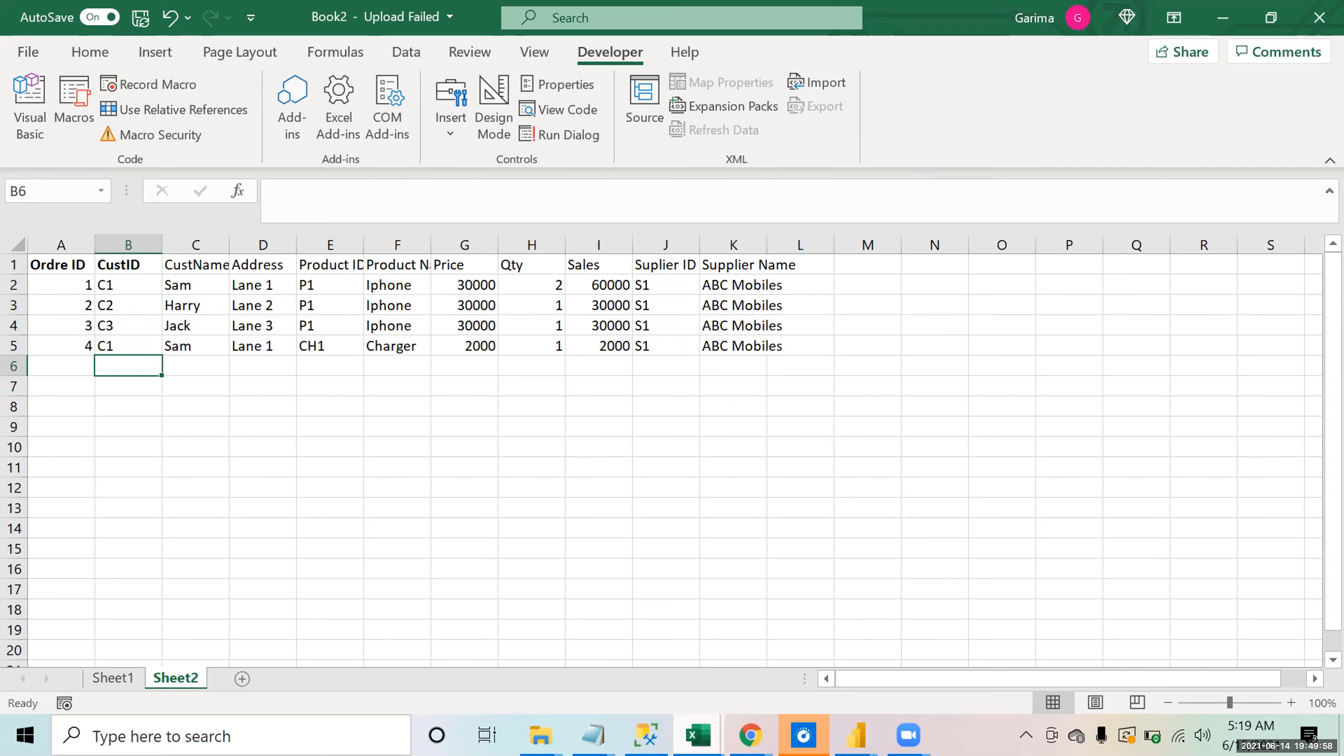
{"action": "key", "text": "Down"}
{"action": "key", "text": "Down"}
{"action": "key", "text": "Down"}
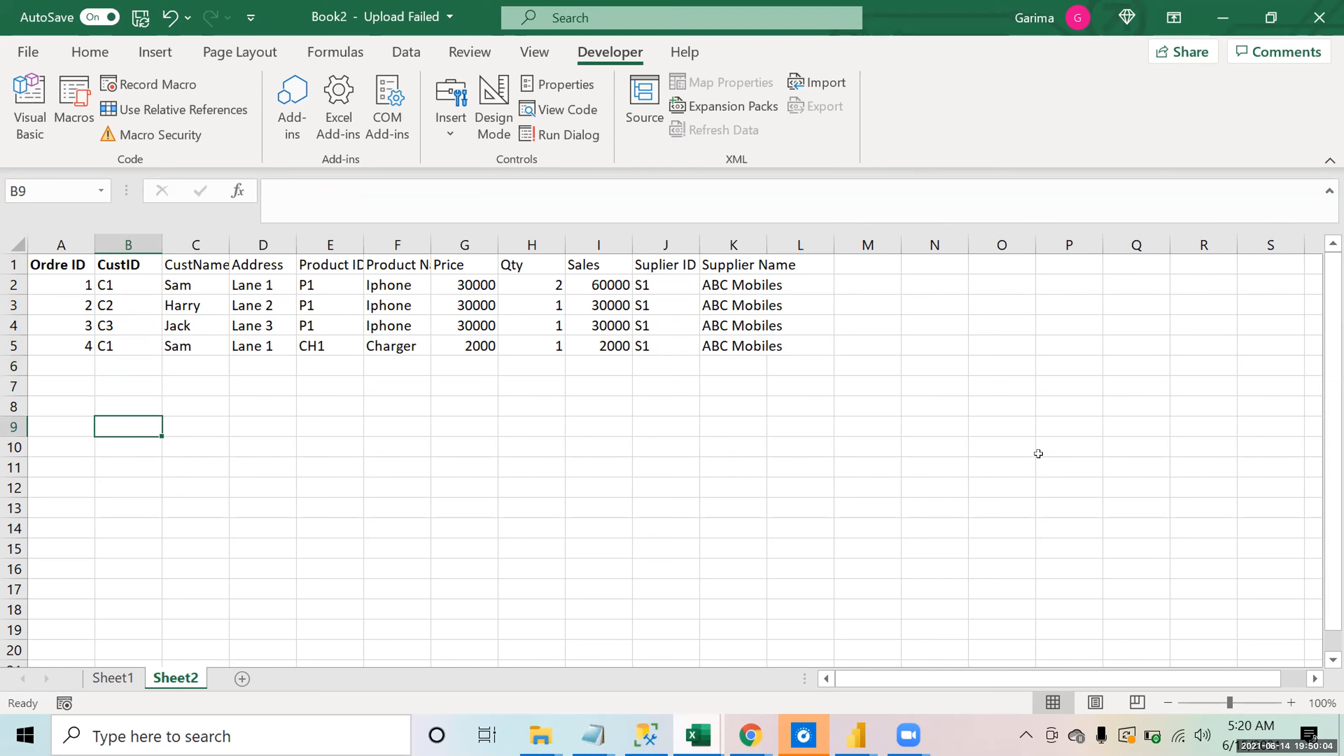
Step: Add a new worksheet after Sheet2 and enter the title Customer Table in cell A1
{"action": "left_click", "coordinate": [242, 678]}
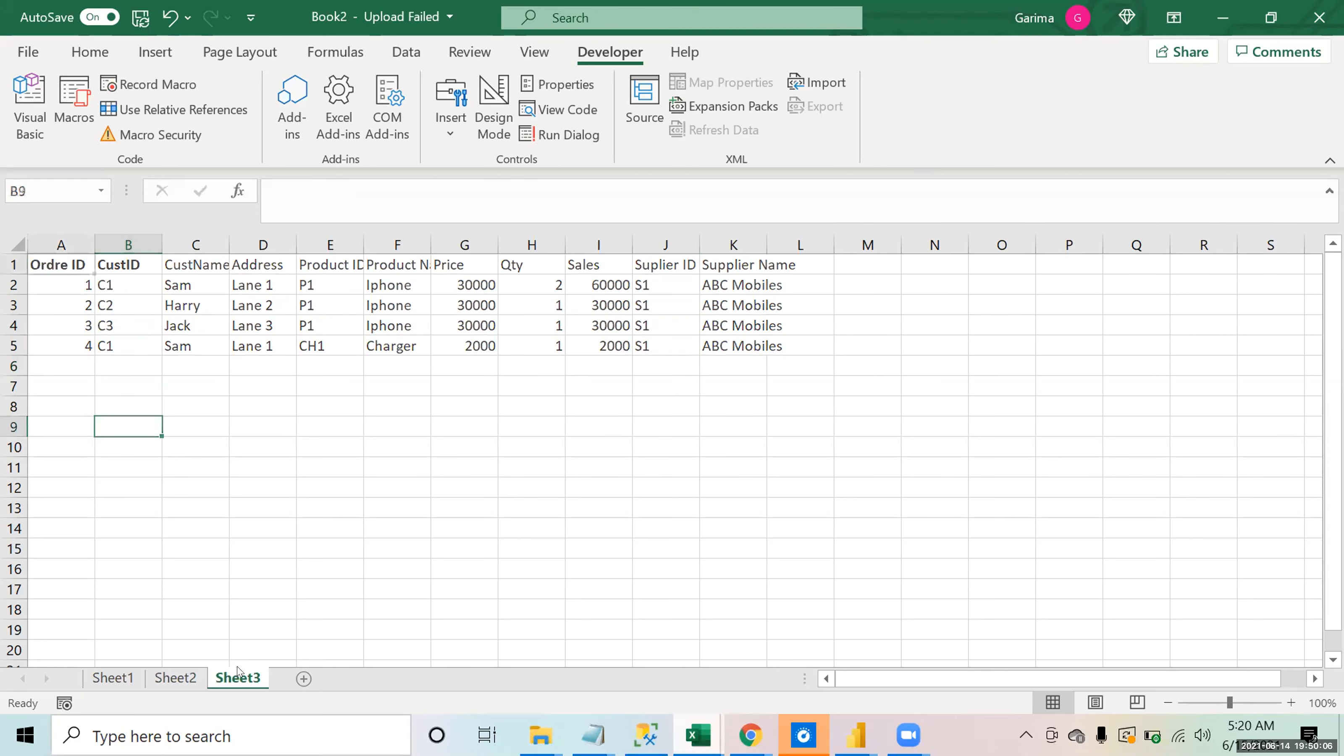
{"action": "type", "text": "me"}
{"action": "key", "text": "BackSpace"}
{"action": "key", "text": "BackSpace"}
{"action": "key", "text": "BackSpace"}
{"action": "key", "text": "BackSpace"}
{"action": "key", "text": "BackSpace"}
{"action": "type", "text": "ustmer"}
{"action": "key", "text": "BackSpace"}
{"action": "key", "text": "BackSpace"}
{"action": "key", "text": "BackSpace"}
{"action": "type", "text": "im"}
{"action": "key", "text": "BackSpace"}
{"action": "key", "text": "BackSpace"}
{"action": "key", "text": "BackSpace"}
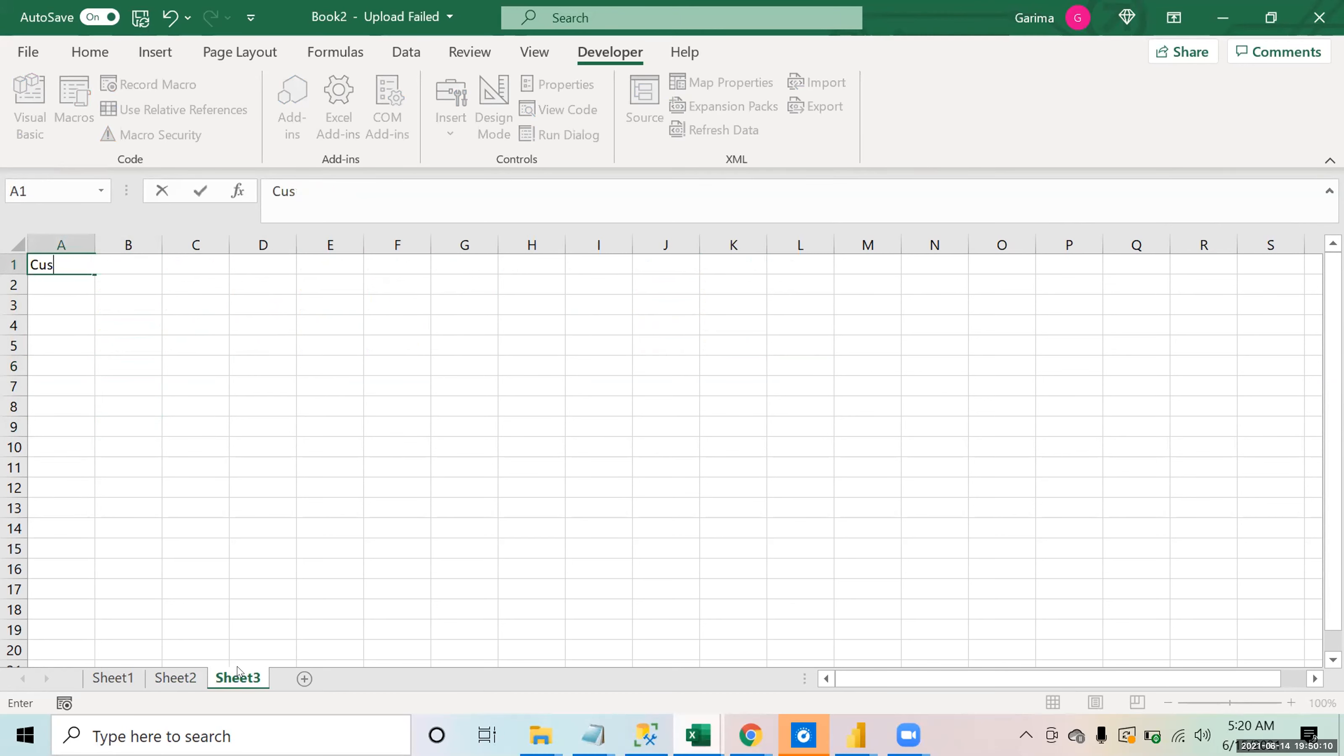
{"action": "type", "text": "tomer Table"}
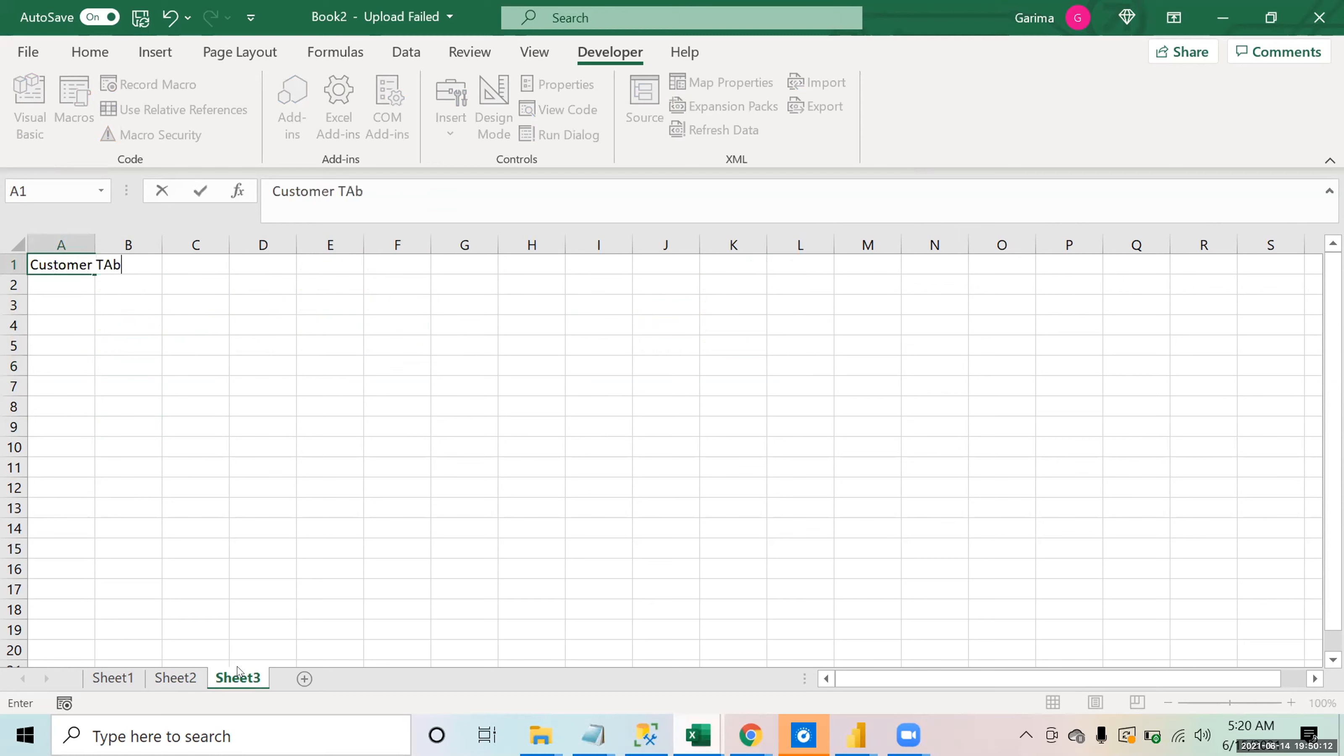
{"action": "key", "text": "Return"}
{"action": "key", "text": "Up"}
{"action": "key", "text": "Down"}
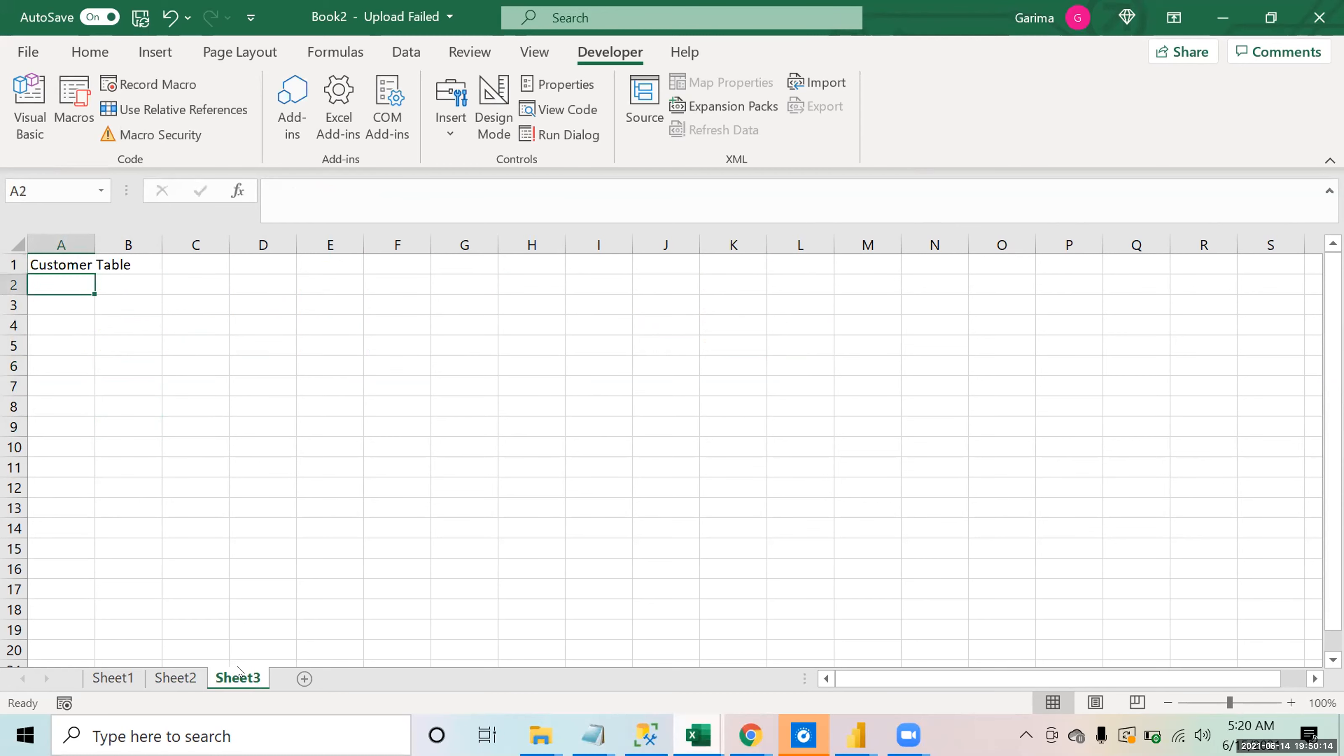
Step: Rename the new worksheet as Customer TAble
{"action": "double_click", "coordinate": [233, 678]}
{"action": "type", "text": "Customer TAble"}
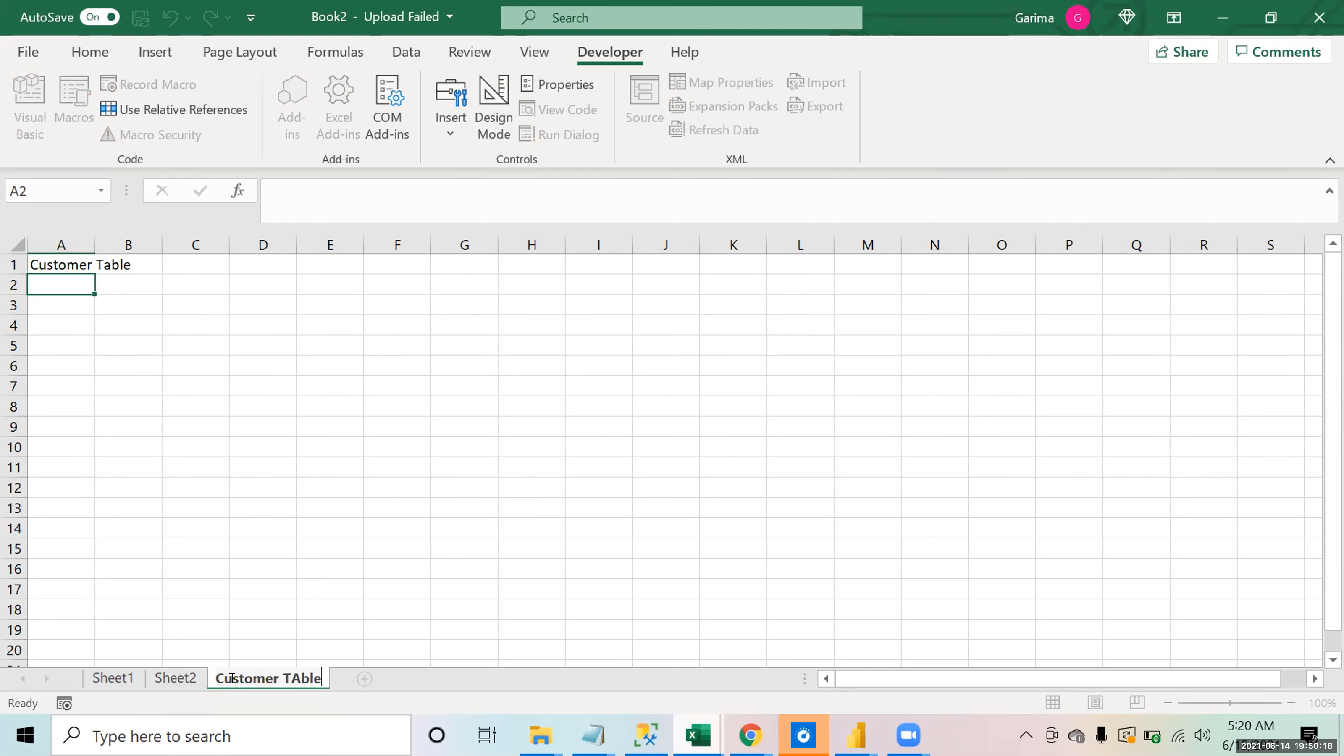
{"action": "key", "text": "Return"}
Step: Replace the title with the column headers Cust ID, Name and Address in A1:C1 of the customer sheet
{"action": "key", "text": "Up"}
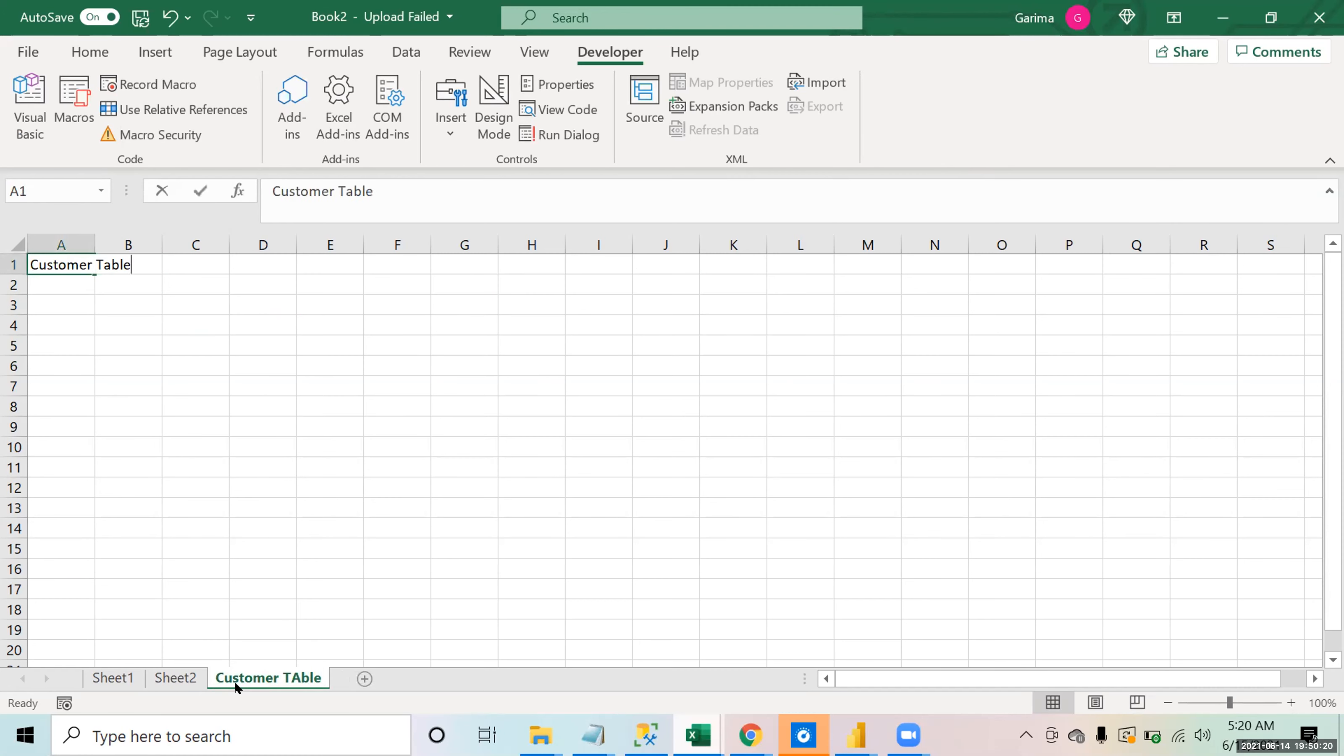
{"action": "type", "text": "Cust ID"}
{"action": "key", "text": "Tab"}
{"action": "type", "text": "Name"}
{"action": "key", "text": "Return"}
{"action": "key", "text": "Up"}
{"action": "key", "text": "Tab"}
{"action": "type", "text": "A"}
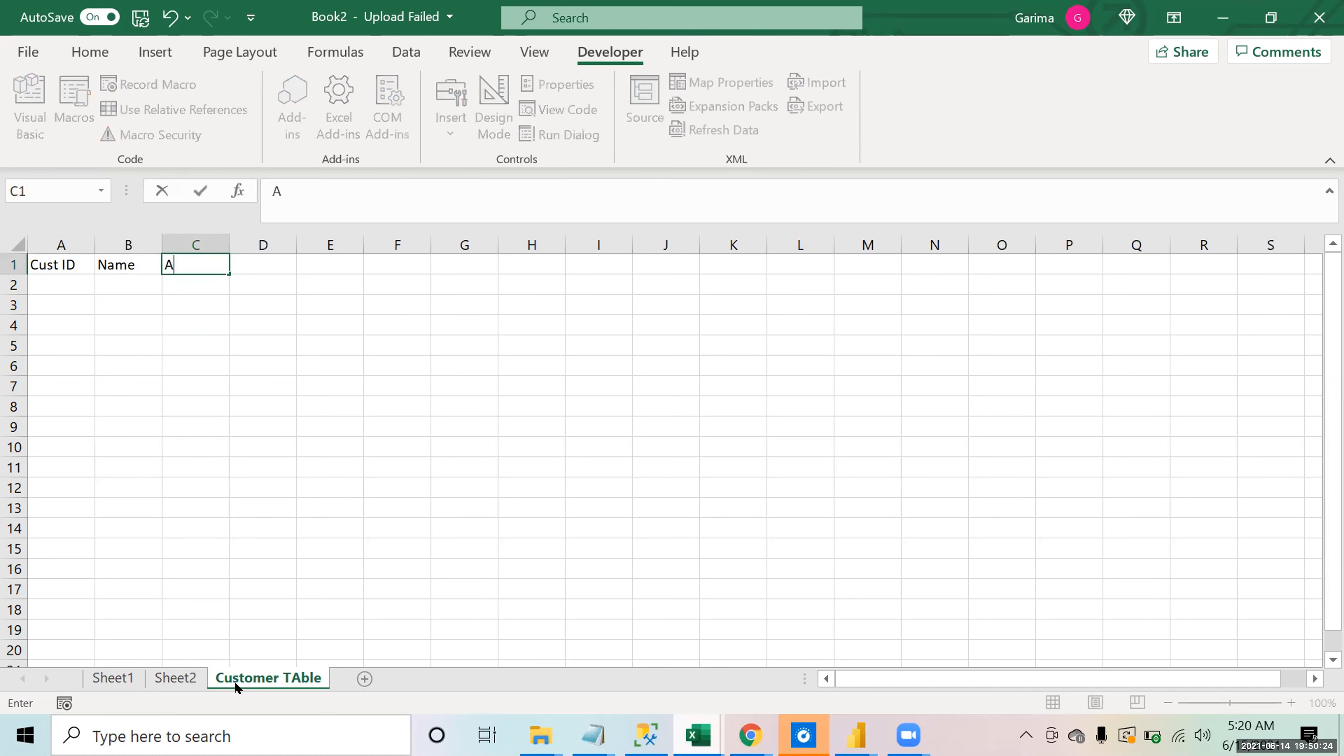
{"action": "type", "text": "ddress"}
{"action": "key", "text": "Return"}
{"action": "key", "text": "Left"}
{"action": "key", "text": "Left"}
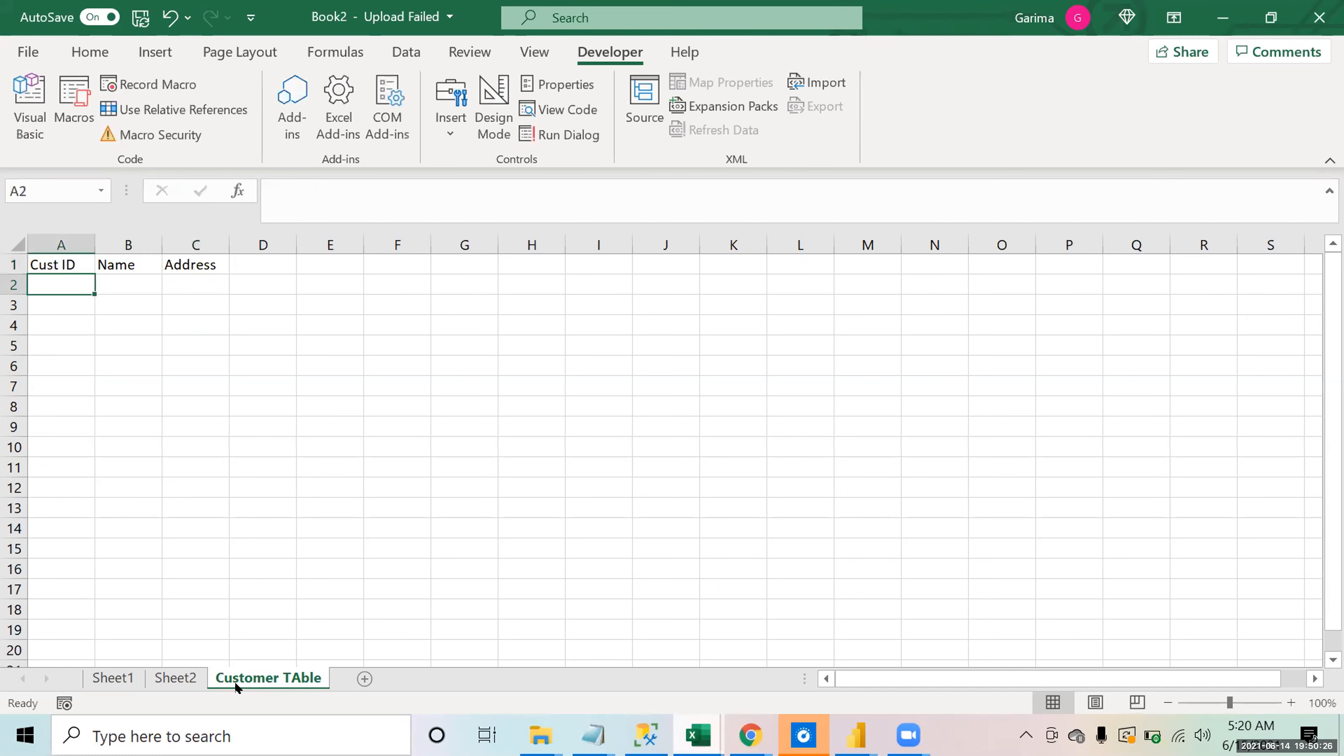
Step: Enter the first customer's ID, name and address in row 2 of the customer table
{"action": "type", "text": "C!"}
{"action": "key", "text": "Return"}
{"action": "key", "text": "Up"}
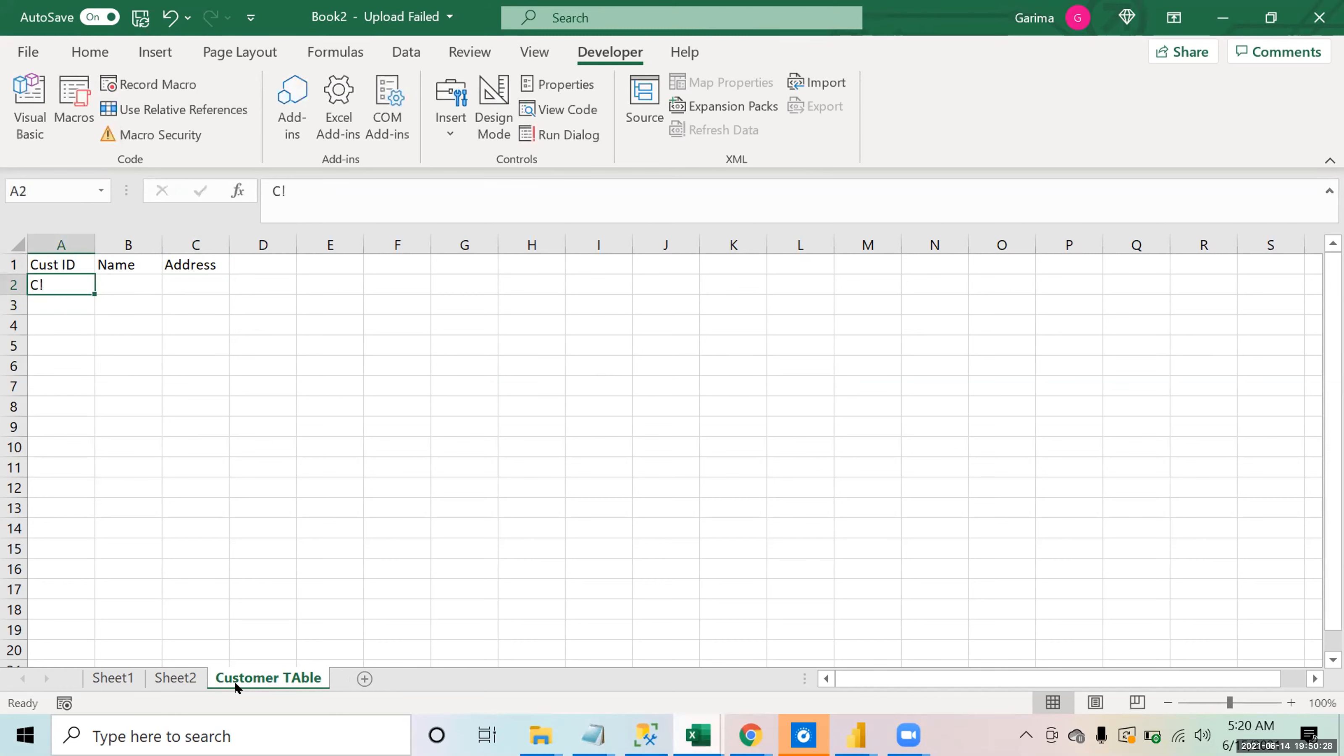
{"action": "key", "text": "Tab"}
{"action": "type", "text": "Sam"}
{"action": "key", "text": "Return"}
{"action": "key", "text": "Up"}
{"action": "key", "text": "Tab"}
{"action": "type", "text": "Lane 1"}
{"action": "key", "text": "Return"}
{"action": "key", "text": "Left"}
{"action": "key", "text": "Left"}
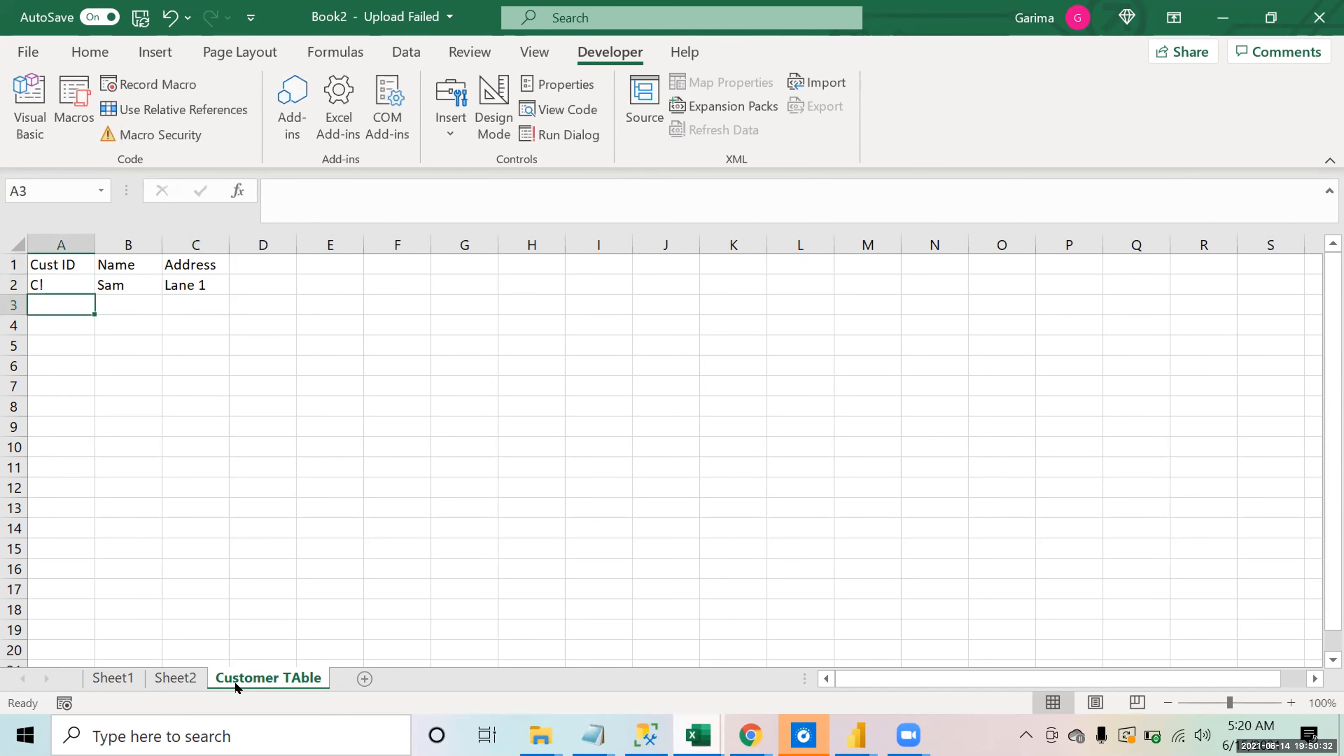
Step: Add the second customer's ID, name and address in row 3 of the customer table
{"action": "type", "text": "C2"}
{"action": "key", "text": "Return"}
{"action": "key", "text": "Up"}
{"action": "key", "text": "Tab"}
{"action": "type", "text": "Har"}
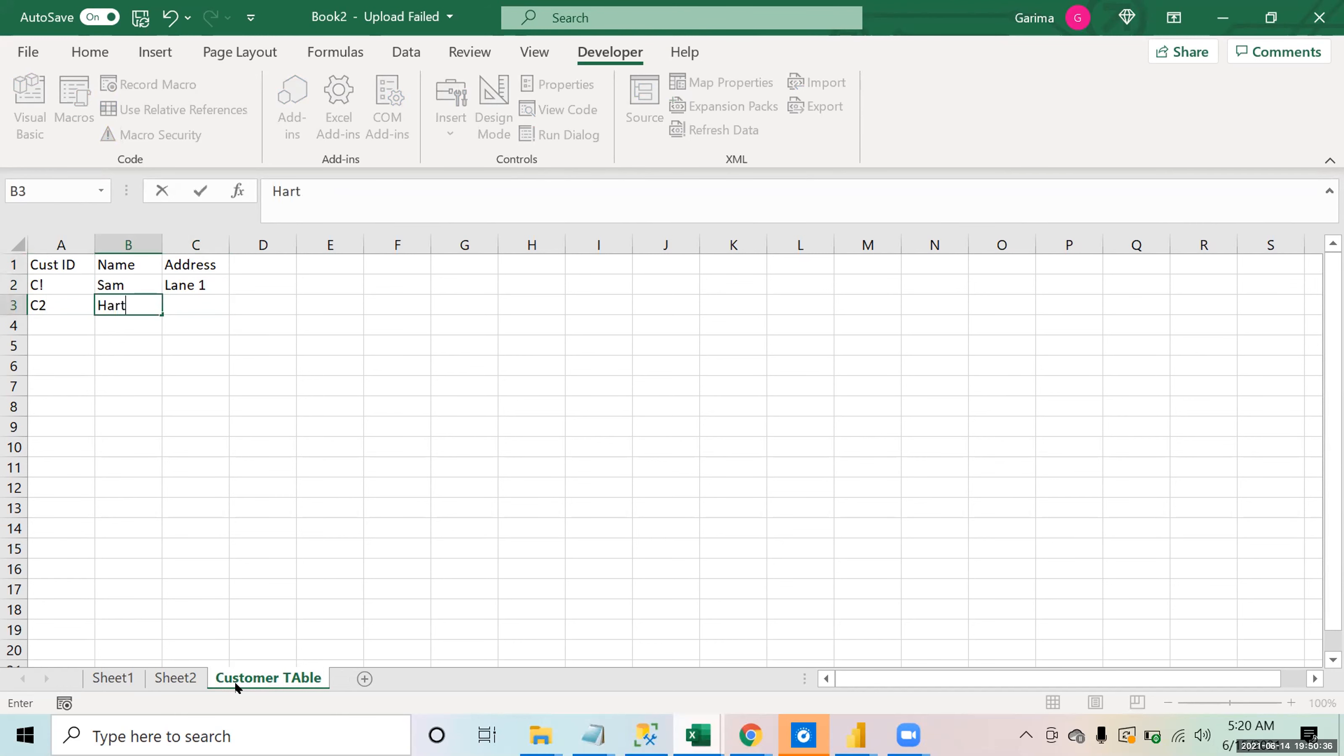
{"action": "type", "text": "ry"}
{"action": "key", "text": "Tab"}
{"action": "type", "text": "Lan"}
{"action": "key", "text": "BackSpace"}
{"action": "type", "text": "ne 2"}
{"action": "key", "text": "Return"}
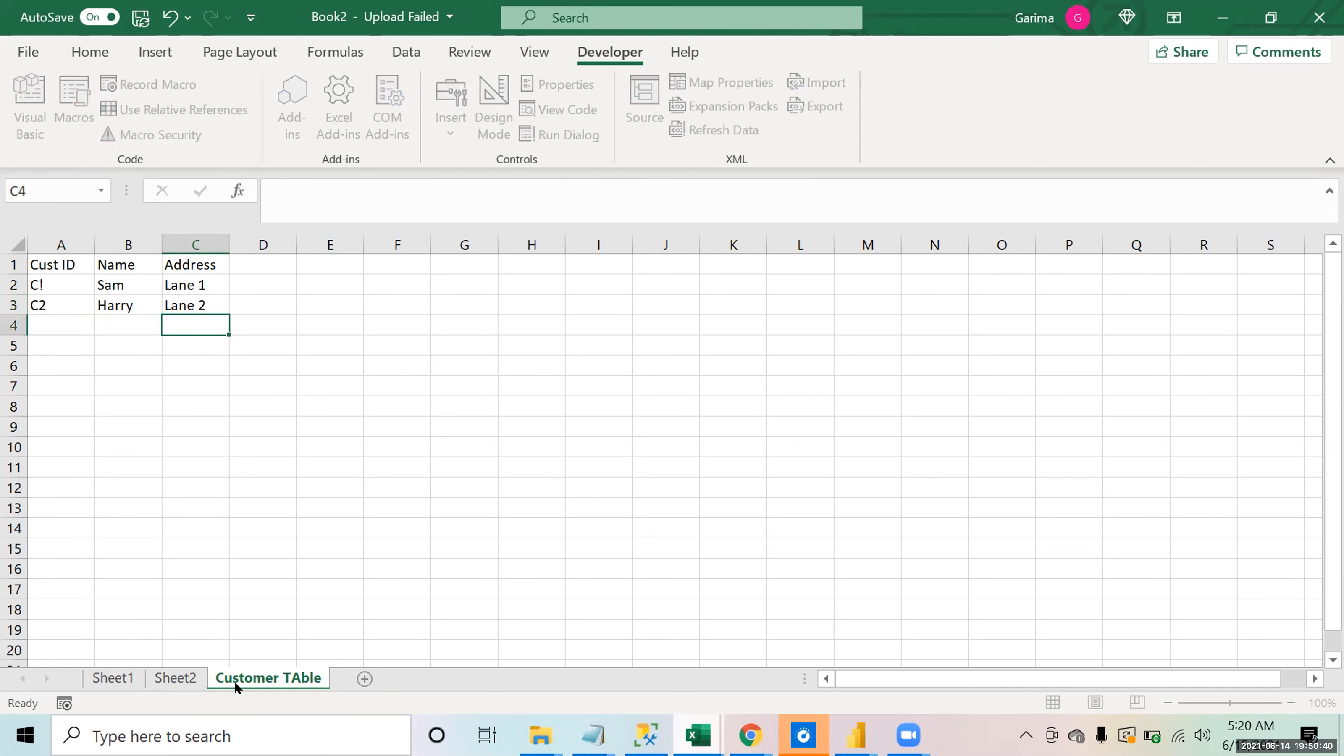
Step: Add the third customer's ID, name and address in row 4 of the customer table
{"action": "type", "text": "C3"}
{"action": "key", "text": "Tab"}
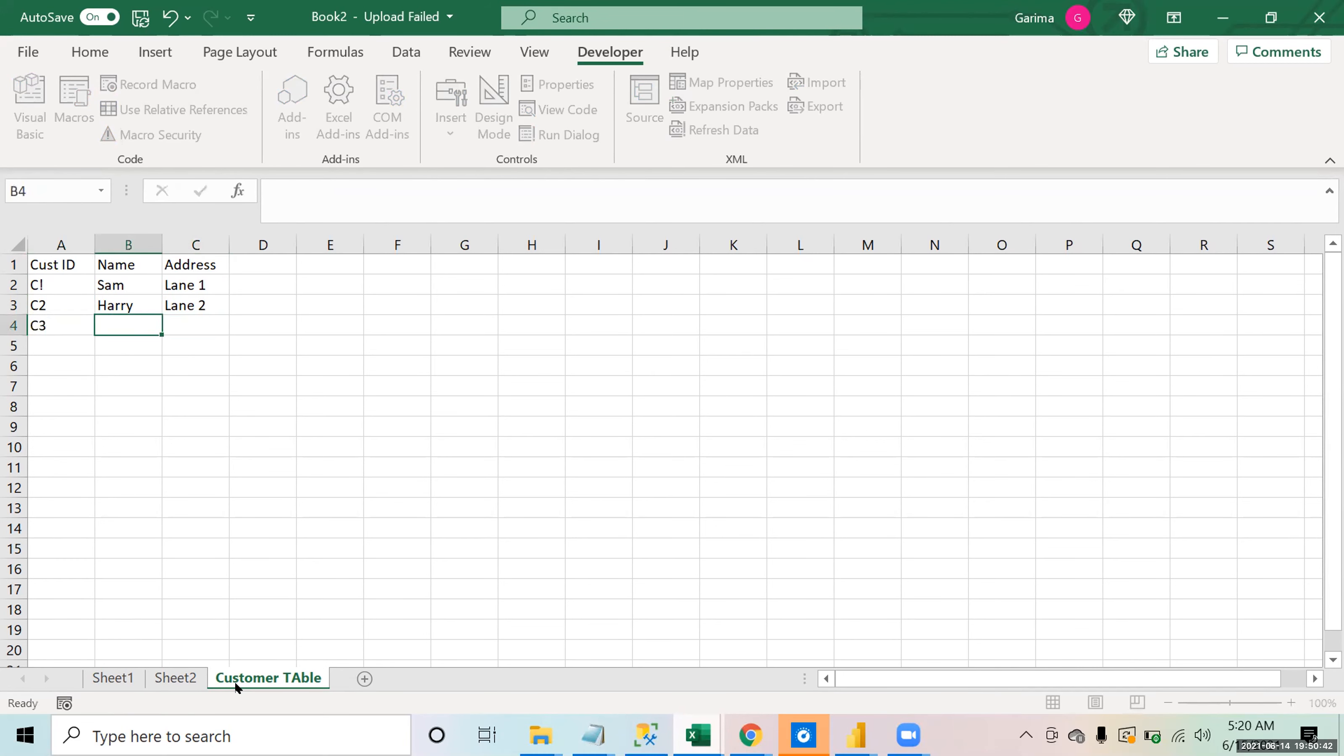
{"action": "type", "text": "Jack"}
{"action": "key", "text": "Tab"}
{"action": "type", "text": "Lane 3"}
{"action": "key", "text": "Return"}
Step: Review the IDs, names and addresses of the three records in the customer table
{"action": "key", "text": "Left"}
{"action": "key", "text": "Left"}
{"action": "key", "text": "Up"}
{"action": "key", "text": "Up"}
{"action": "key", "text": "Up"}
{"action": "key", "text": "Up"}
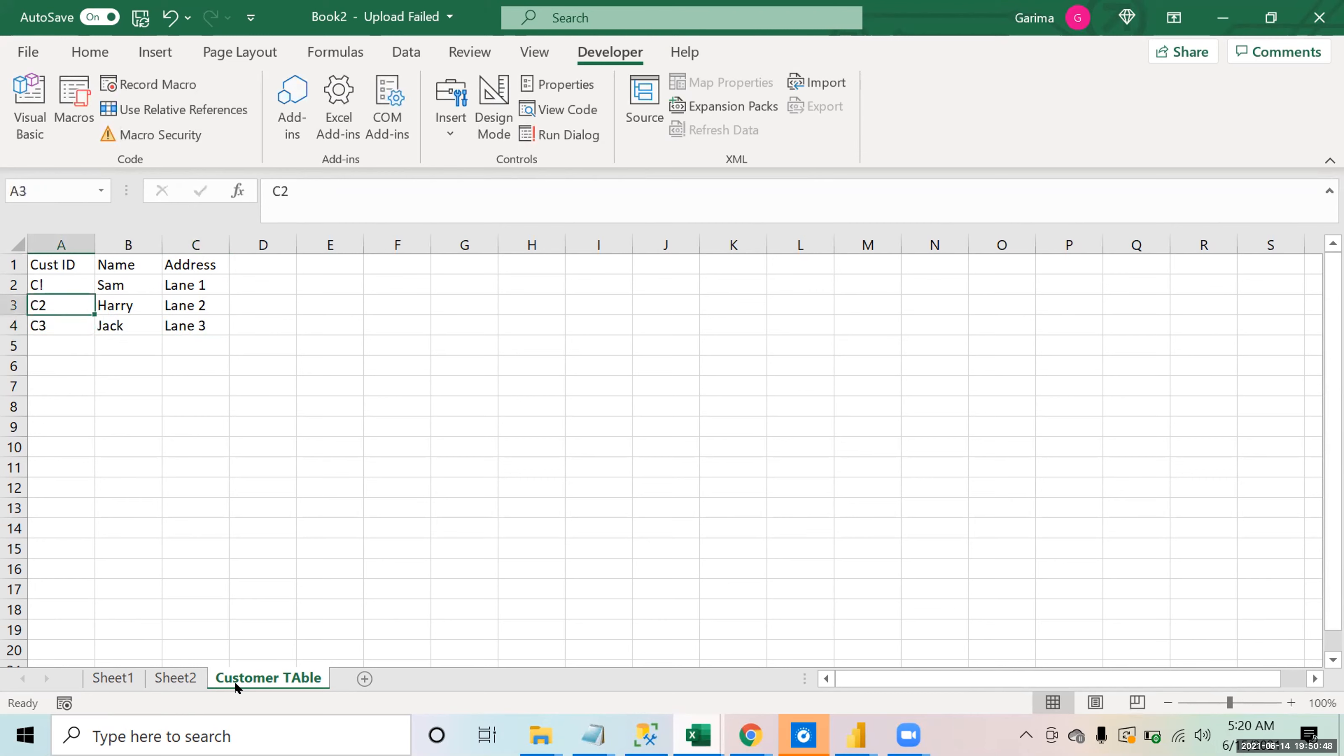
{"action": "key", "text": "Down"}
{"action": "key", "text": "Down"}
{"action": "key", "text": "Down"}
{"action": "key", "text": "Right"}
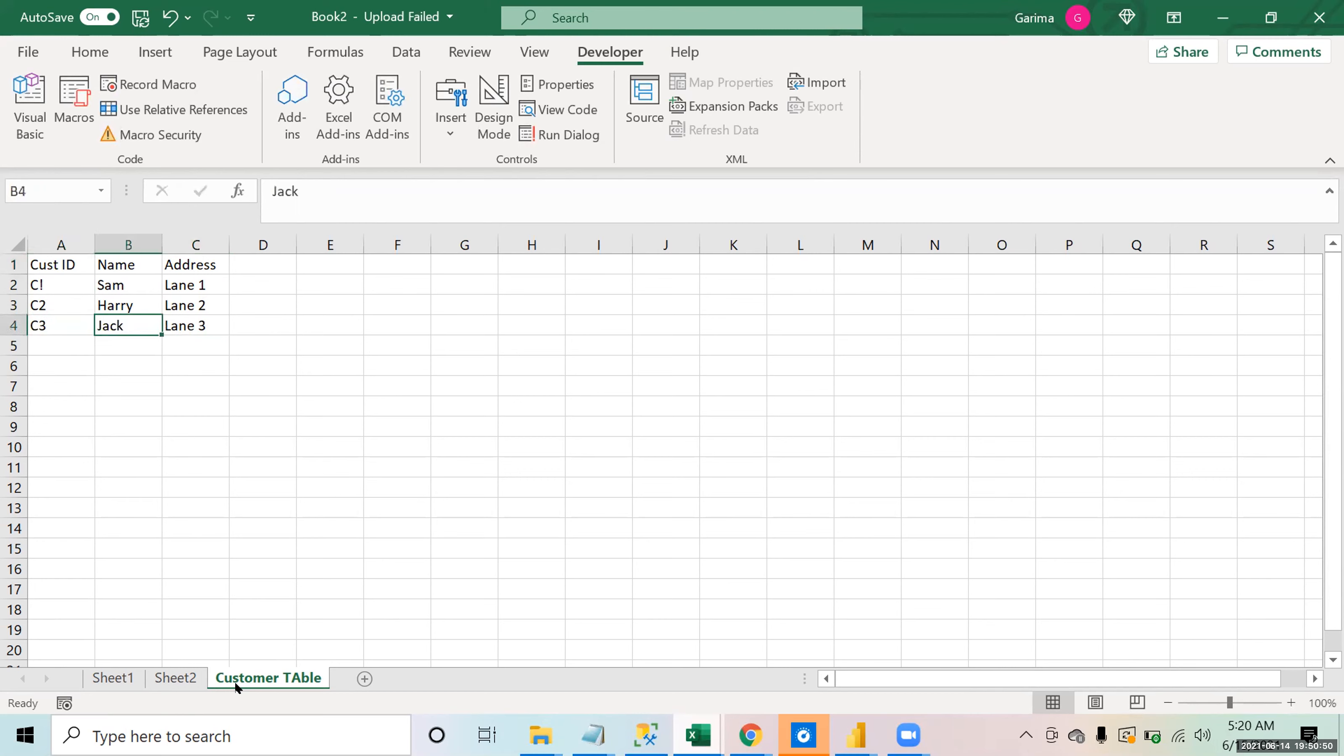
{"action": "key", "text": "Right"}
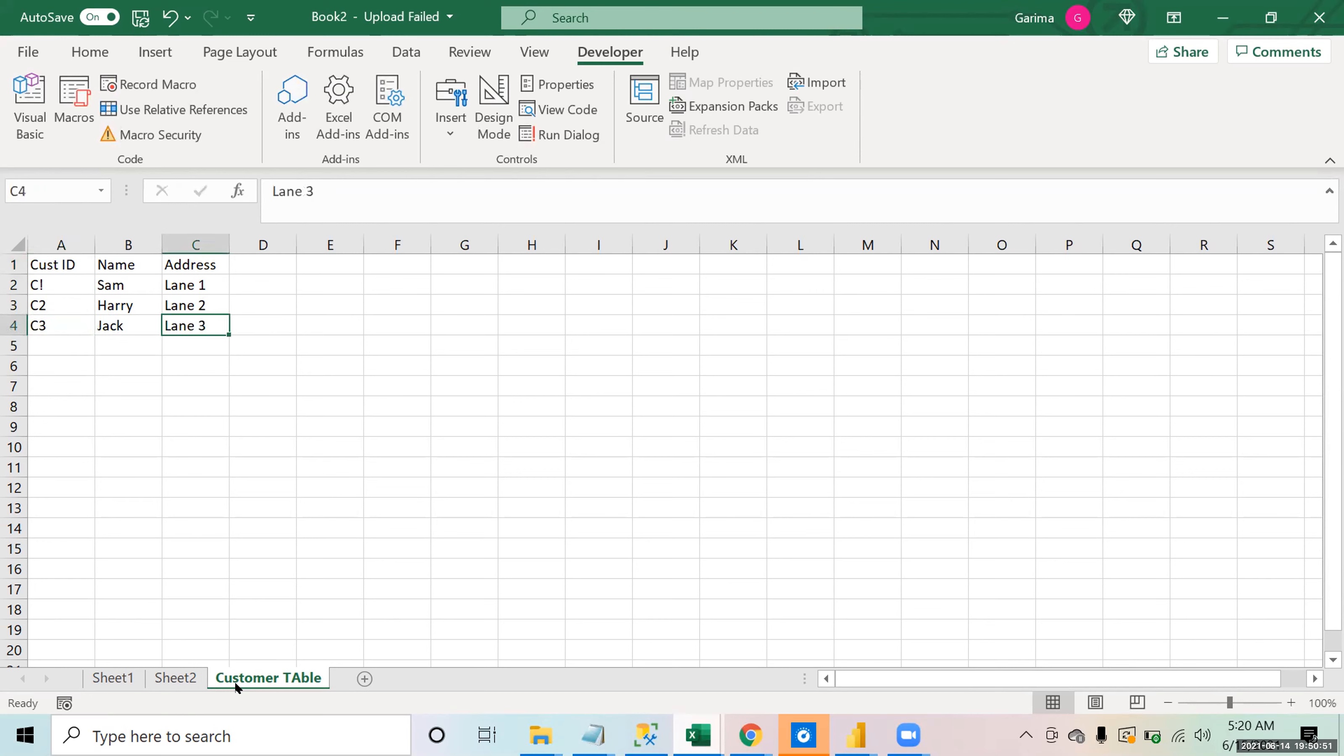
Step: Delete the CustName and Address columns from the order table on Sheet2
{"action": "left_click", "coordinate": [193, 678]}
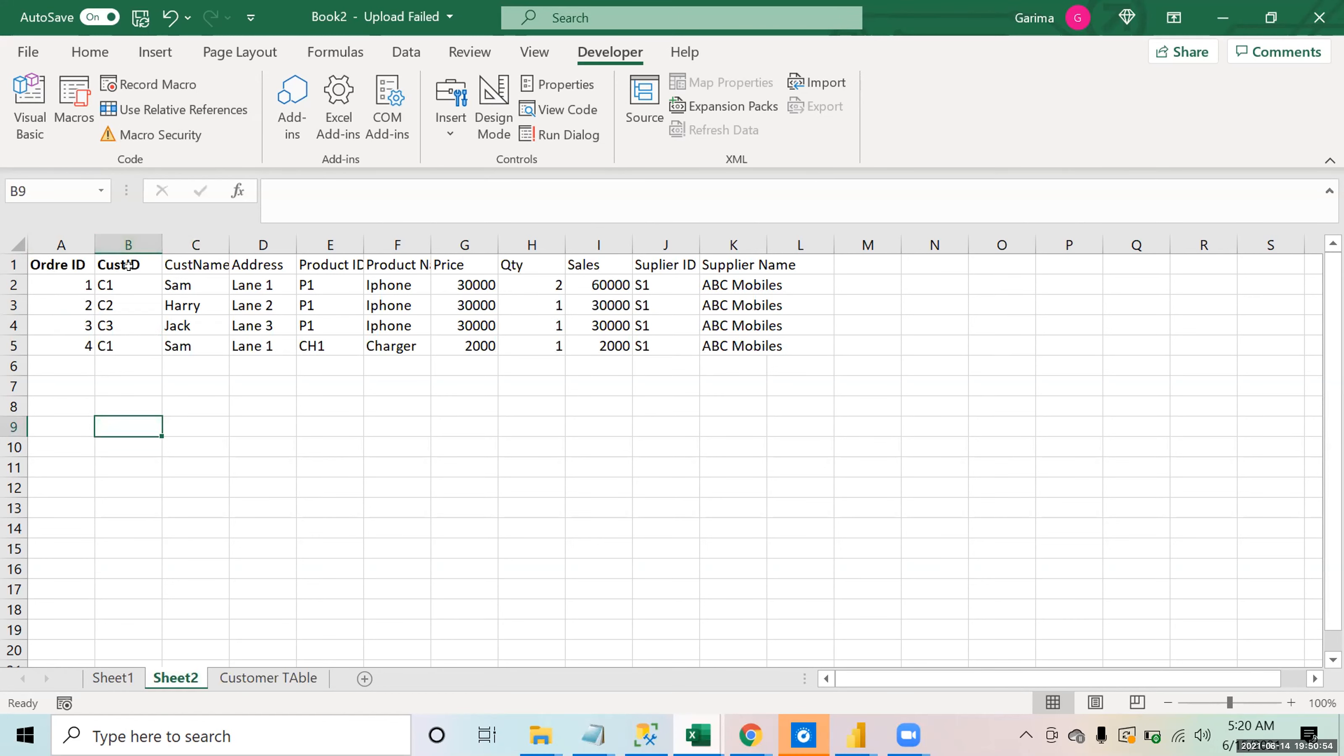
{"action": "left_click_drag", "start_coordinate": [196, 245], "coordinate": [229, 251]}
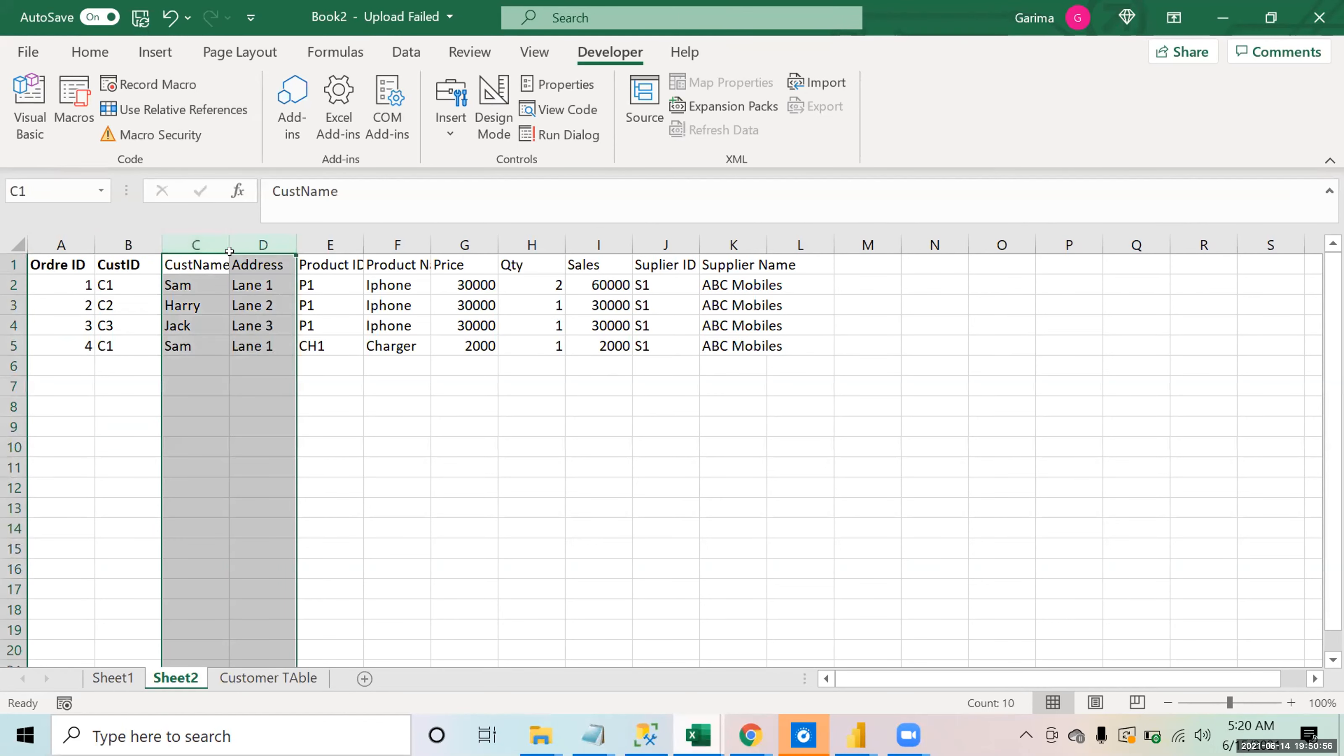
{"action": "key", "text": "ctrl+minus"}
{"action": "key", "text": "Left"}
{"action": "key", "text": "Left"}
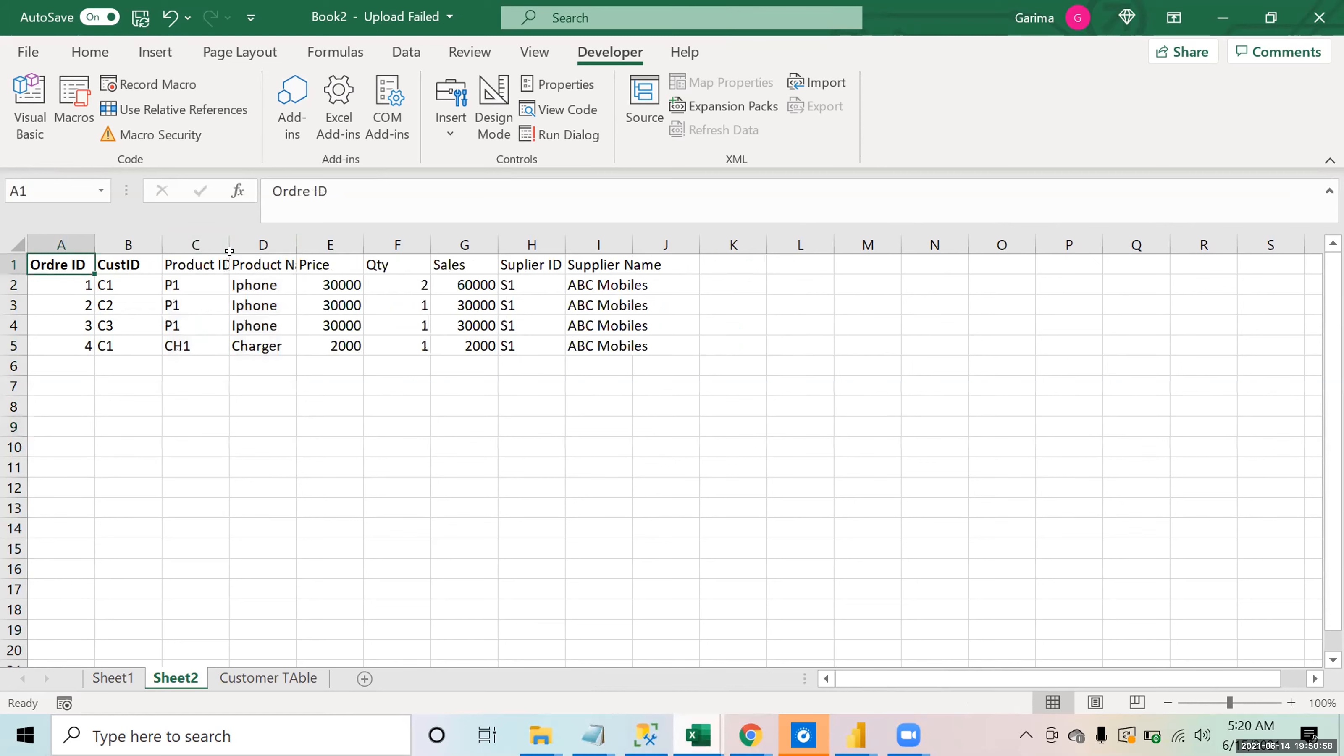
Step: Compare the CustID values in the Sheet2 orders with the matching customer records on the customer sheet
{"action": "key", "text": "Down"}
{"action": "key", "text": "Down"}
{"action": "key", "text": "Up"}
{"action": "key", "text": "Up"}
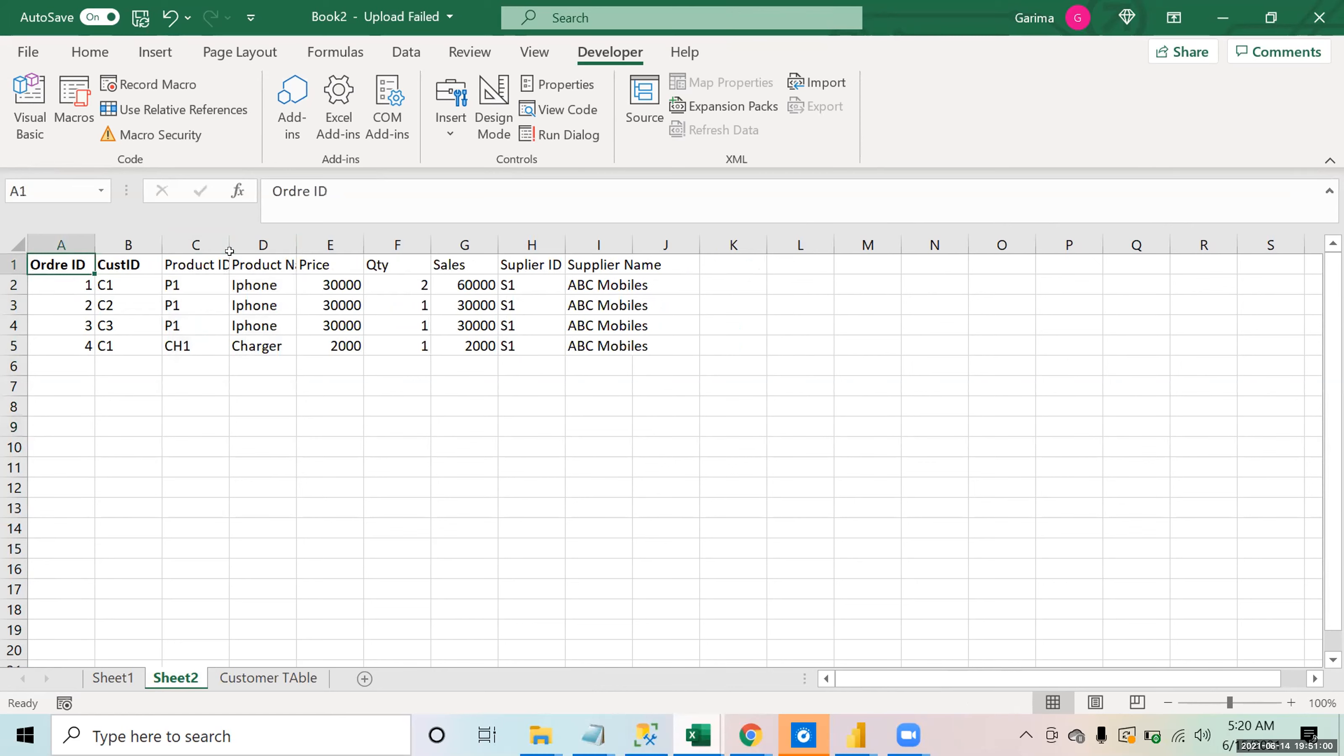
{"action": "key", "text": "Right"}
{"action": "key", "text": "Down"}
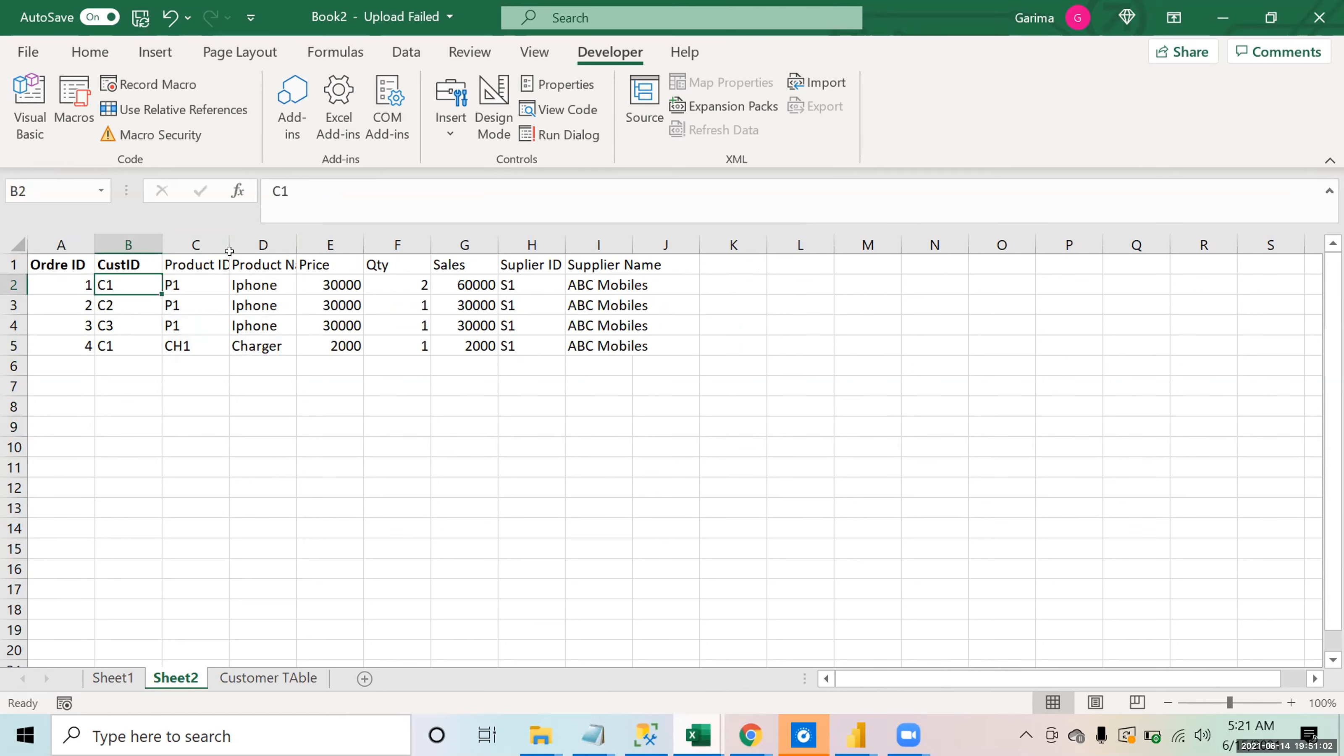
{"action": "left_click", "coordinate": [249, 685]}
{"action": "left_click", "coordinate": [112, 289]}
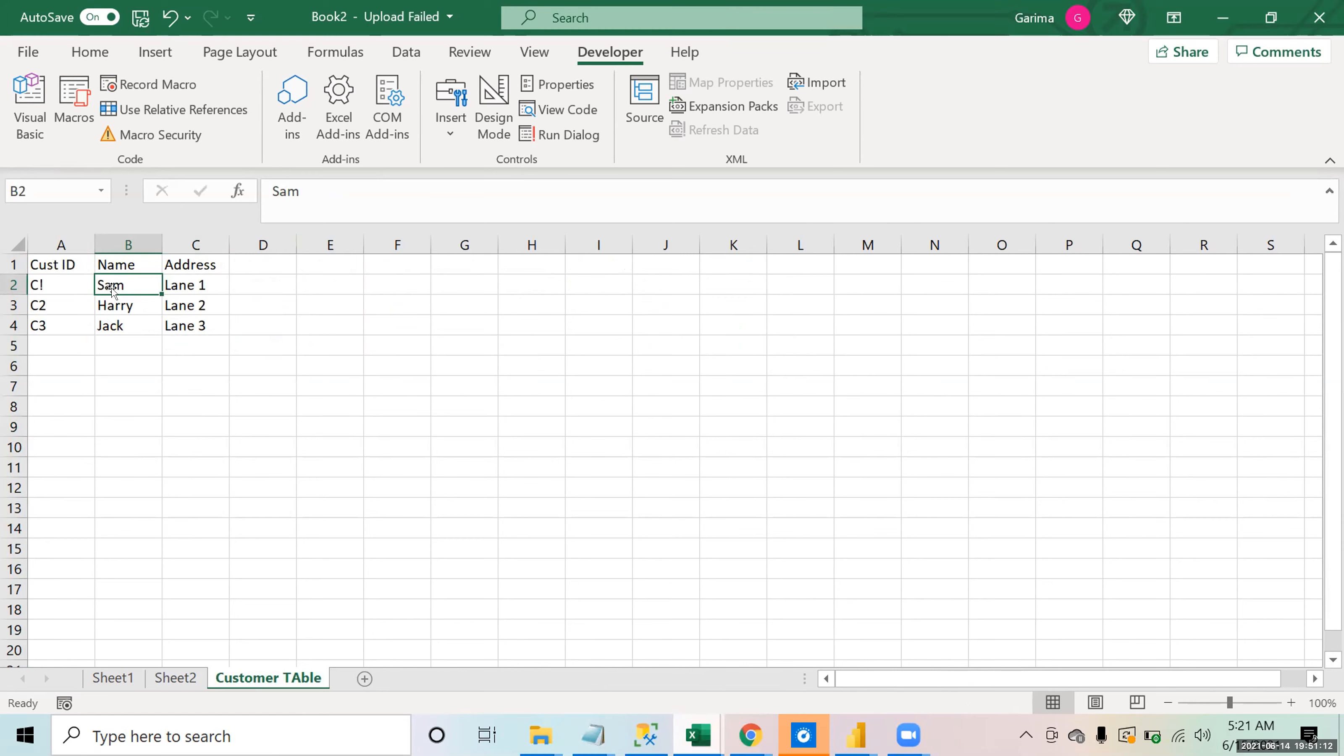
{"action": "left_click", "coordinate": [175, 678]}
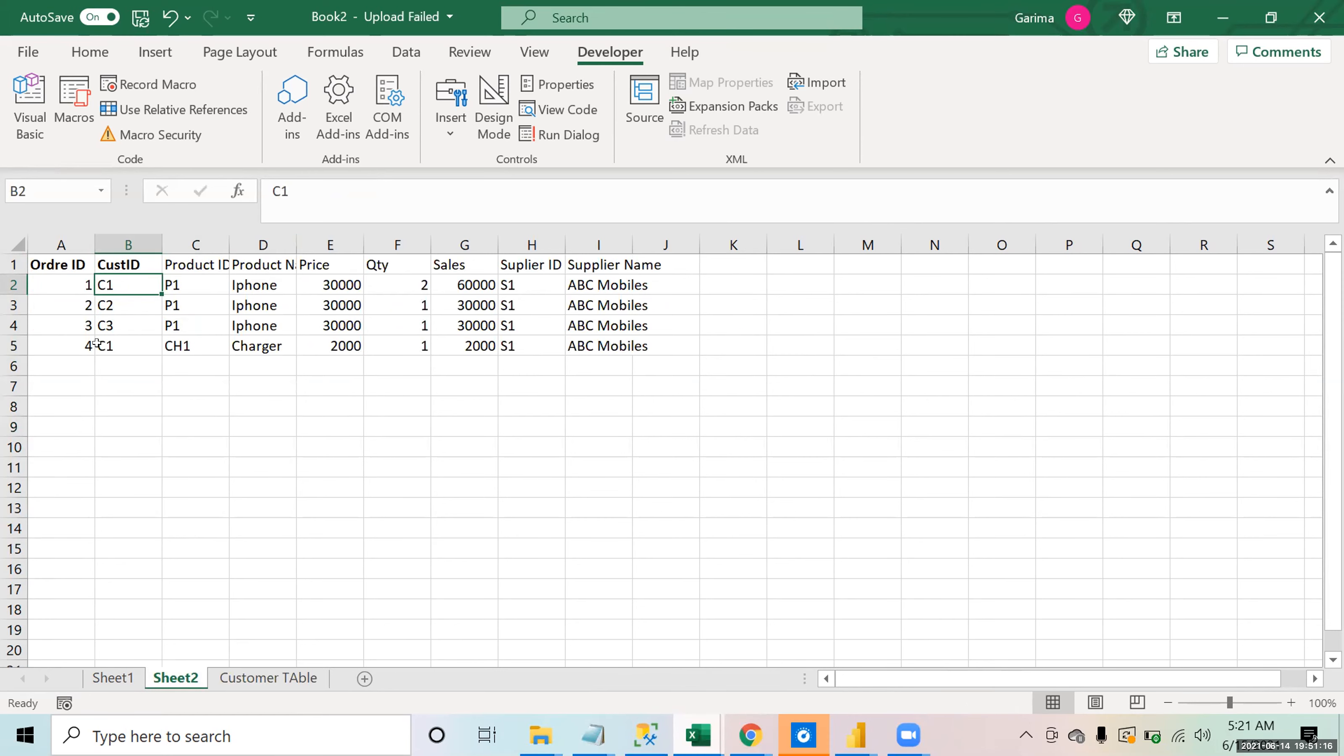
{"action": "left_click", "coordinate": [109, 355]}
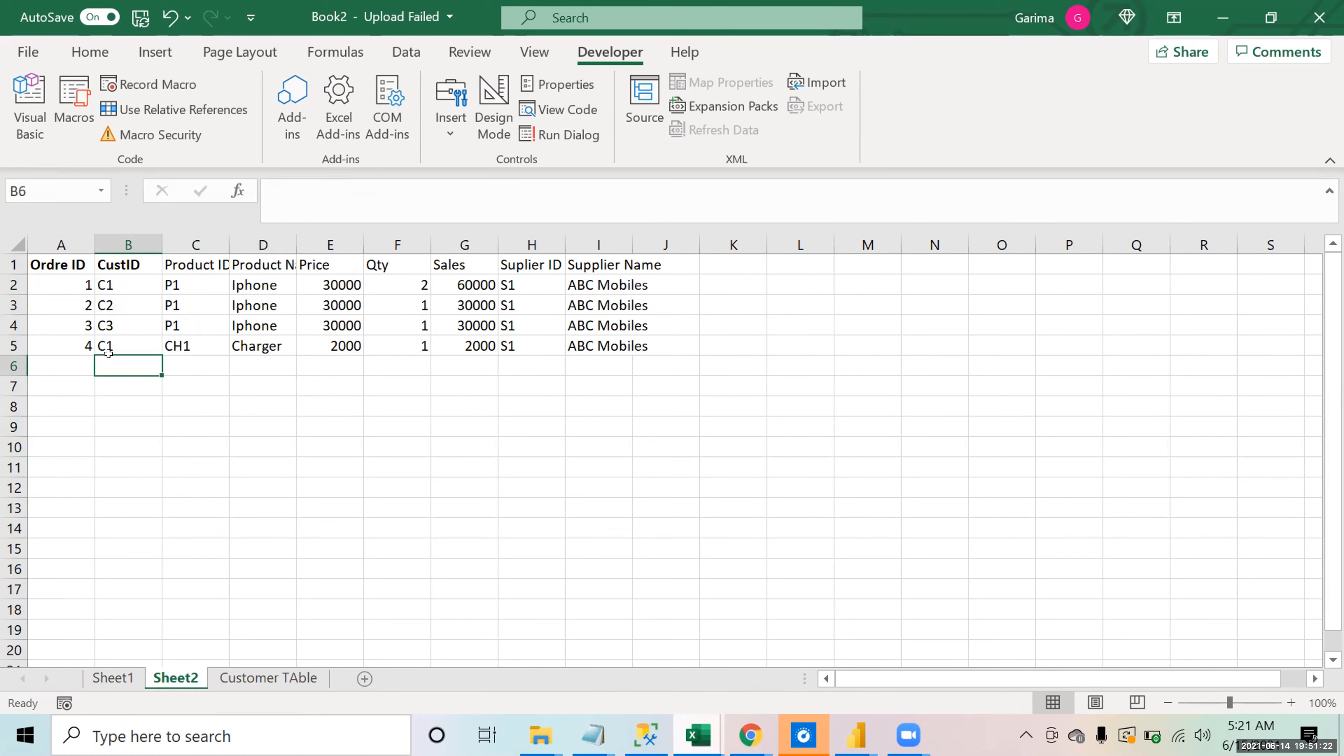
{"action": "left_click", "coordinate": [253, 683]}
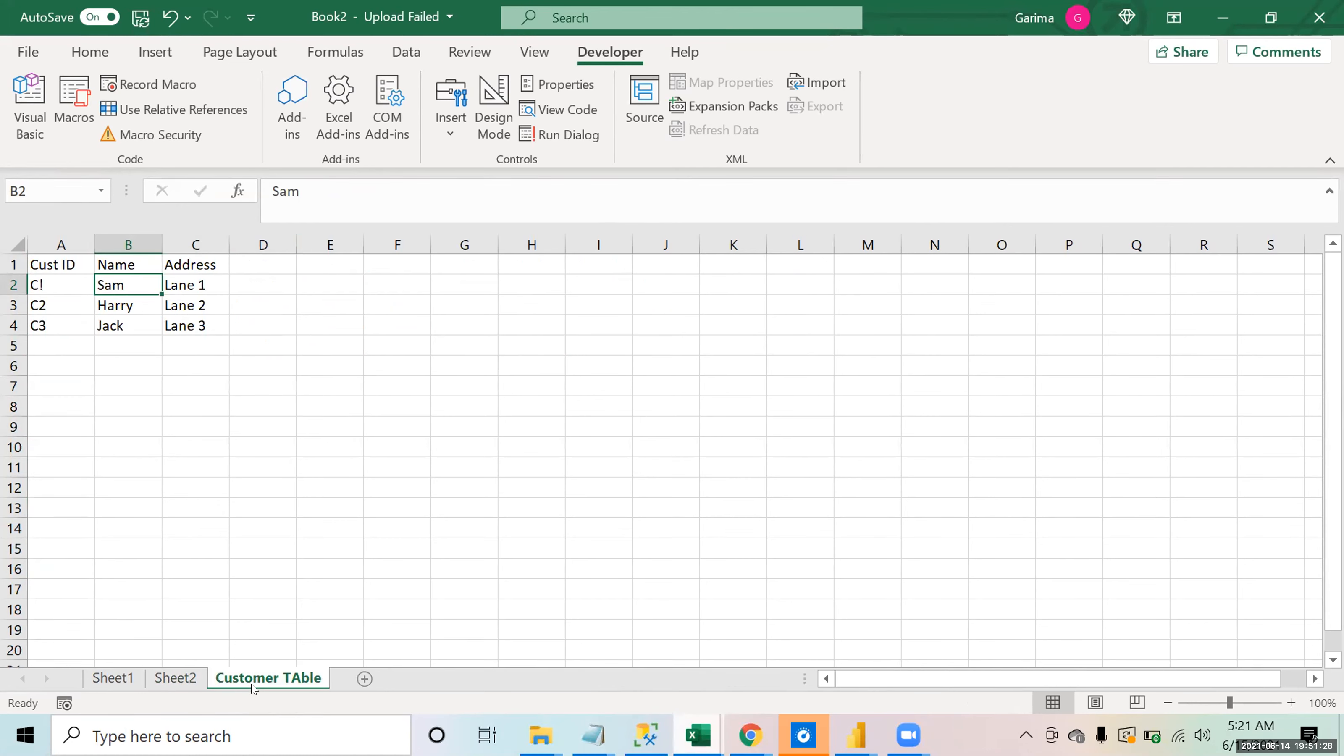
Step: Add a new worksheet directly after Sheet2 and name it Product Table
{"action": "left_click", "coordinate": [173, 679]}
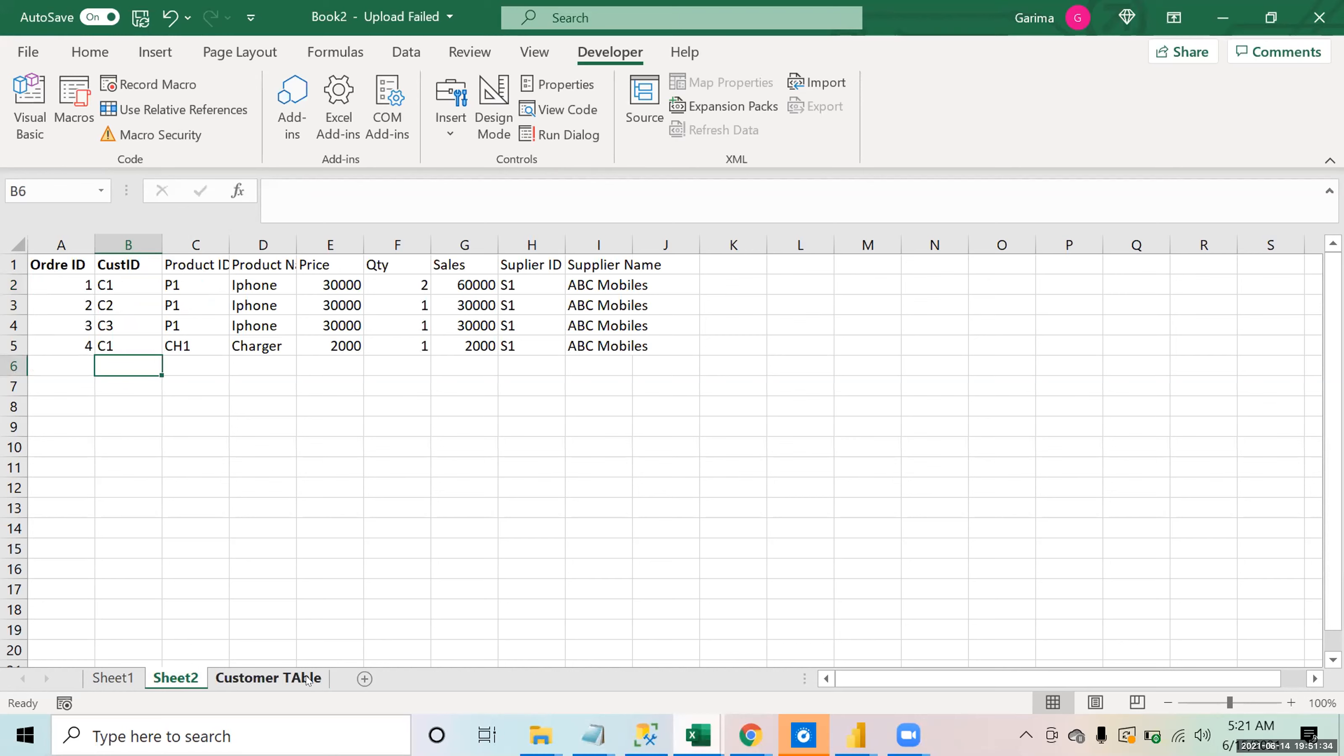
{"action": "left_click", "coordinate": [365, 679]}
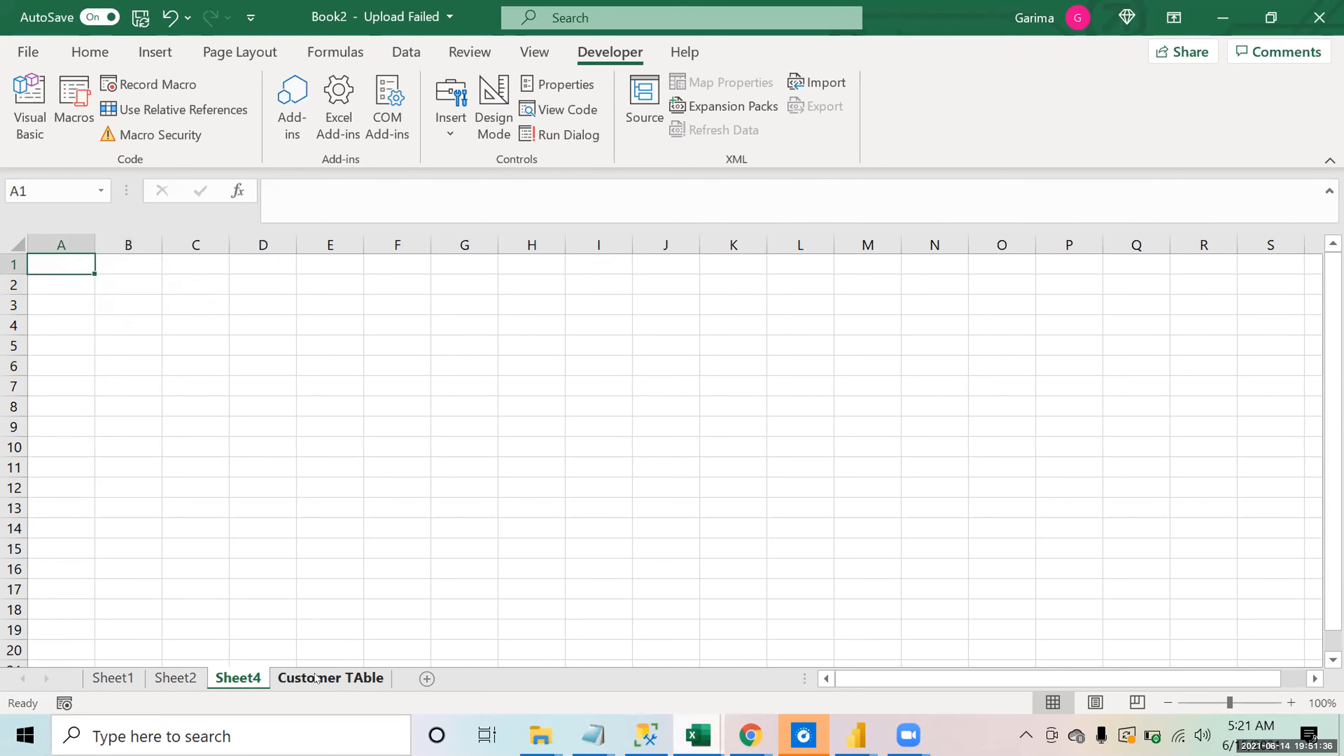
{"action": "double_click", "coordinate": [213, 675]}
{"action": "type", "text": "Product Tab"}
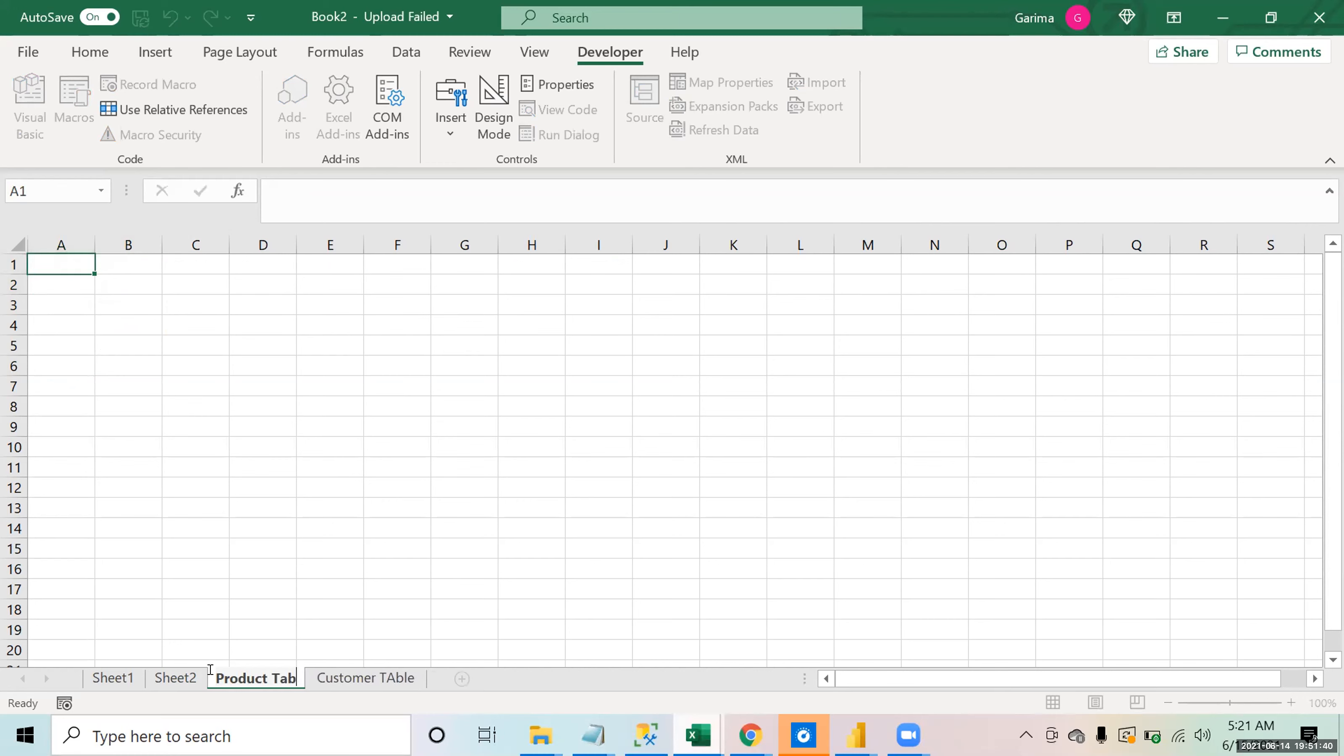
{"action": "type", "text": "le"}
{"action": "key", "text": "Return"}
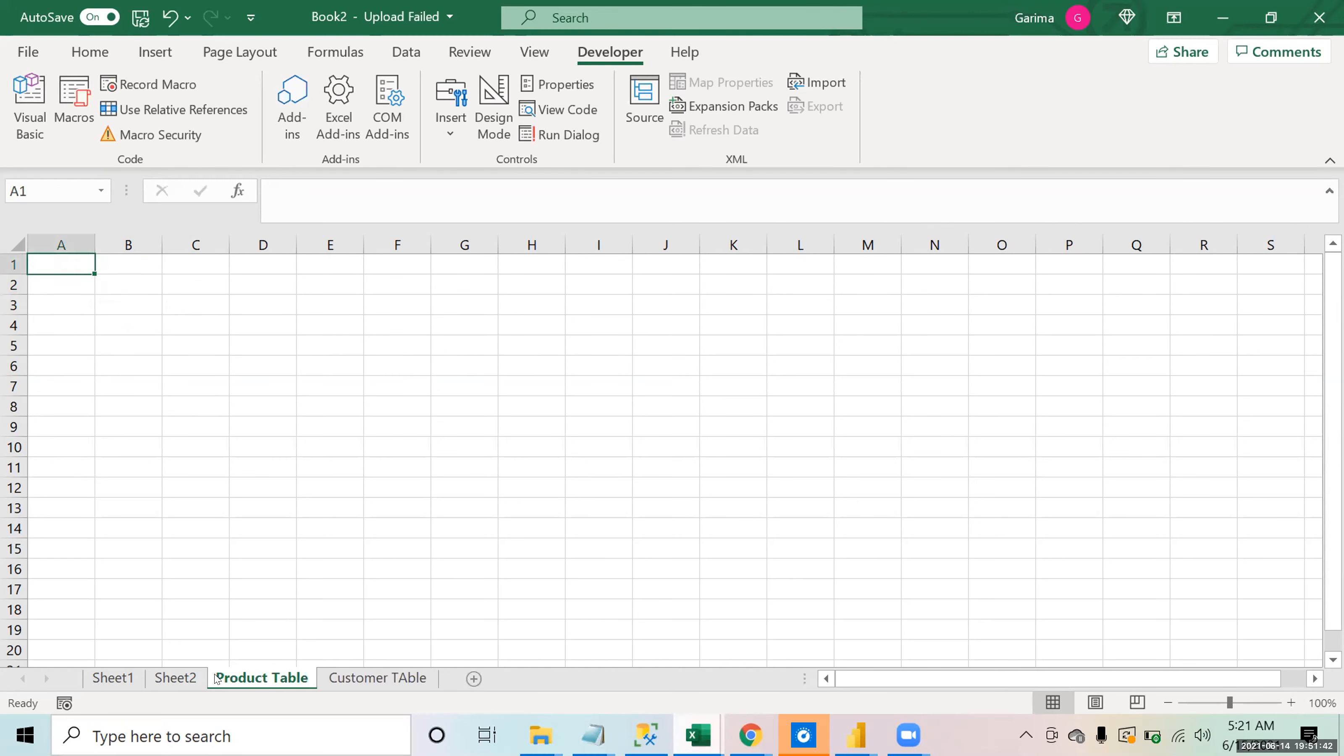
Step: Enter the column headers Product ID, P Name and Price in A1:C1 of the product sheet
{"action": "type", "text": "Product ID"}
{"action": "key", "text": "Tab"}
{"action": "type", "text": "P Nam"}
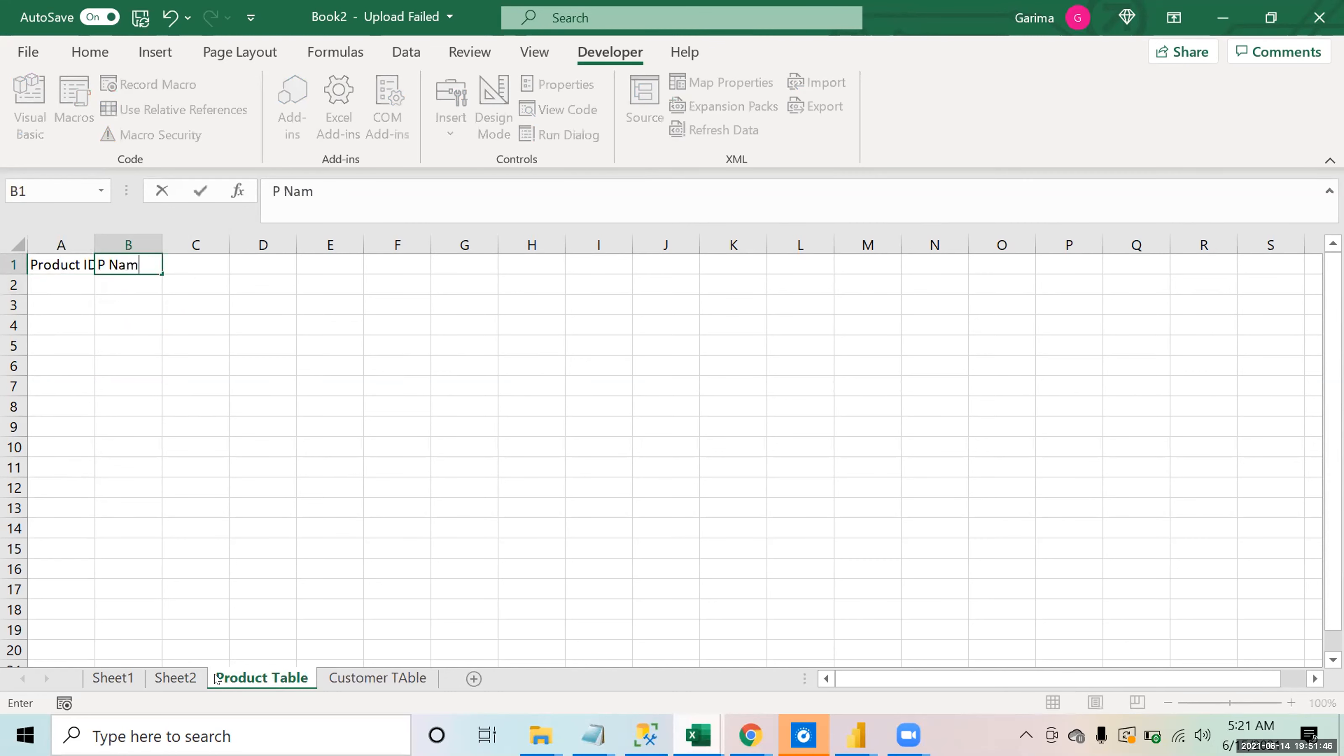
{"action": "type", "text": "e"}
{"action": "key", "text": "Tab"}
{"action": "type", "text": "Price"}
{"action": "key", "text": "Return"}
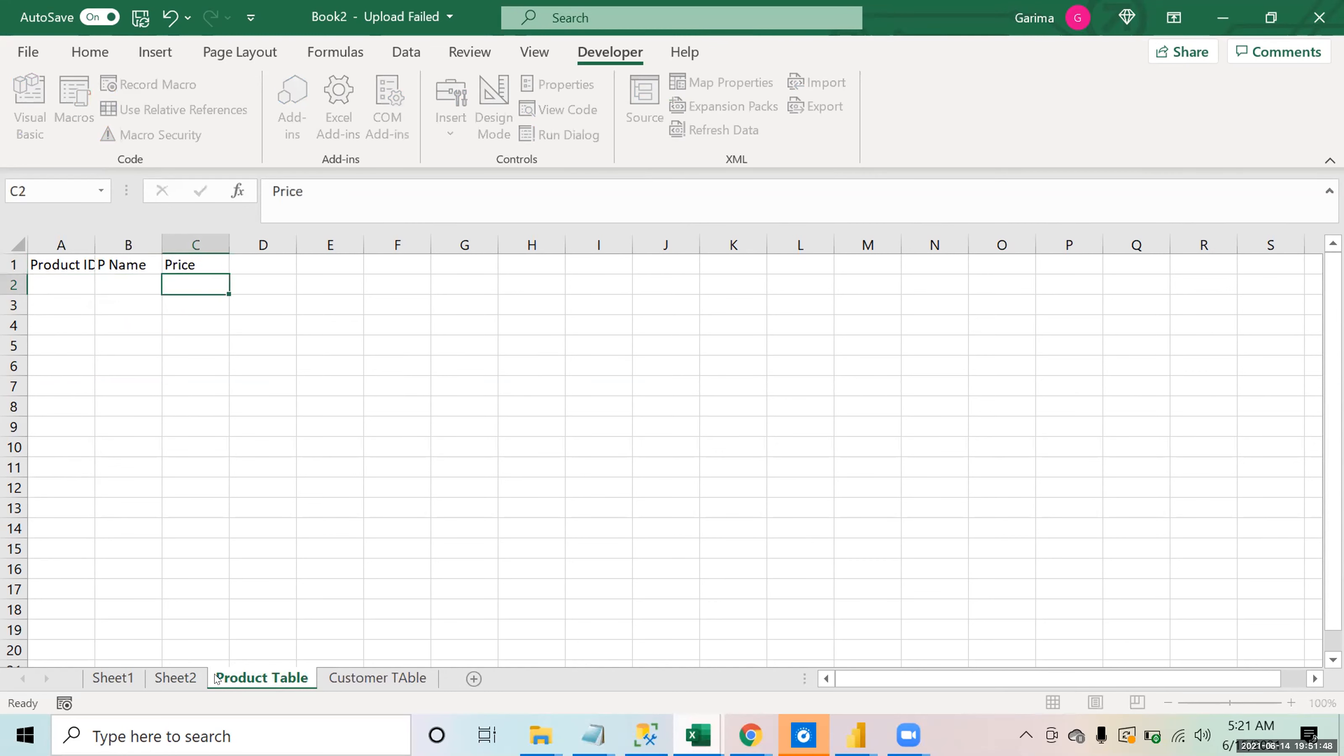
Step: Enter product P1, Iphone, with price 30000 in row 2 of the product table
{"action": "type", "text": "P1"}
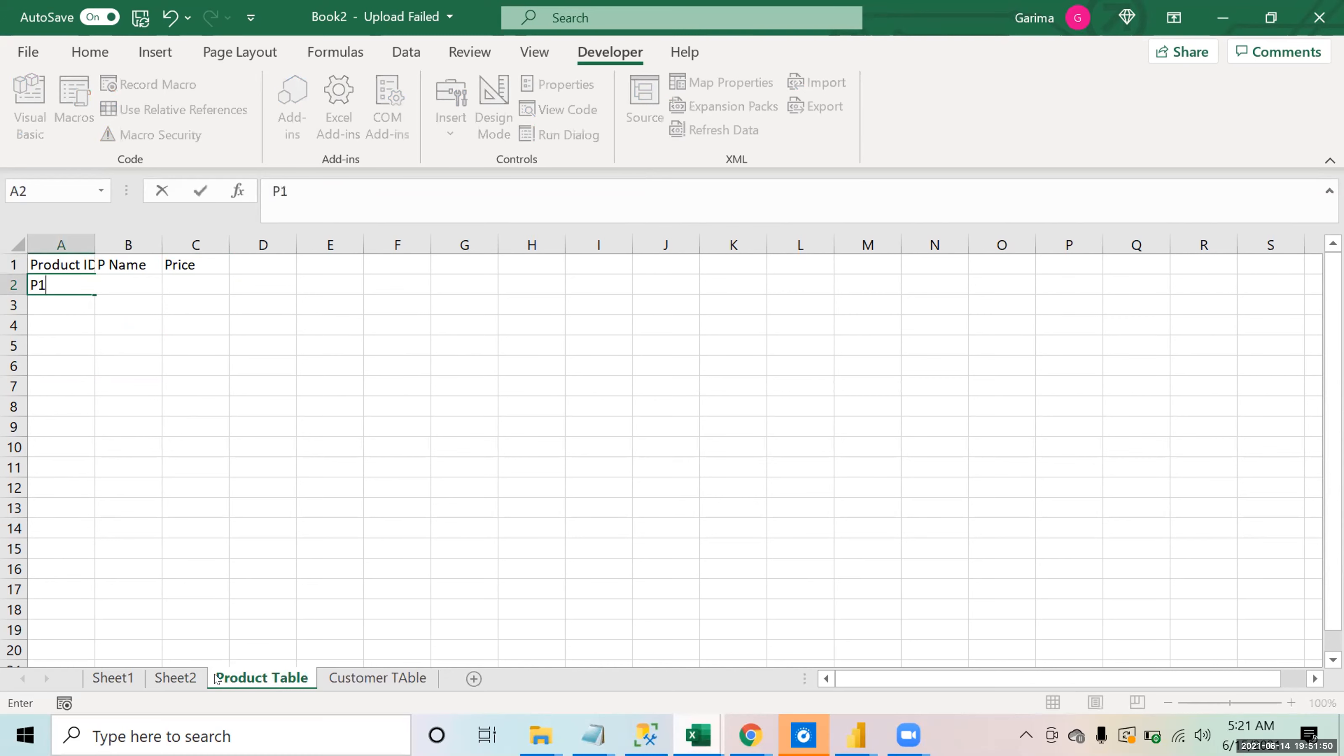
{"action": "key", "text": "Tab"}
{"action": "type", "text": "Iphone"}
{"action": "key", "text": "Tab"}
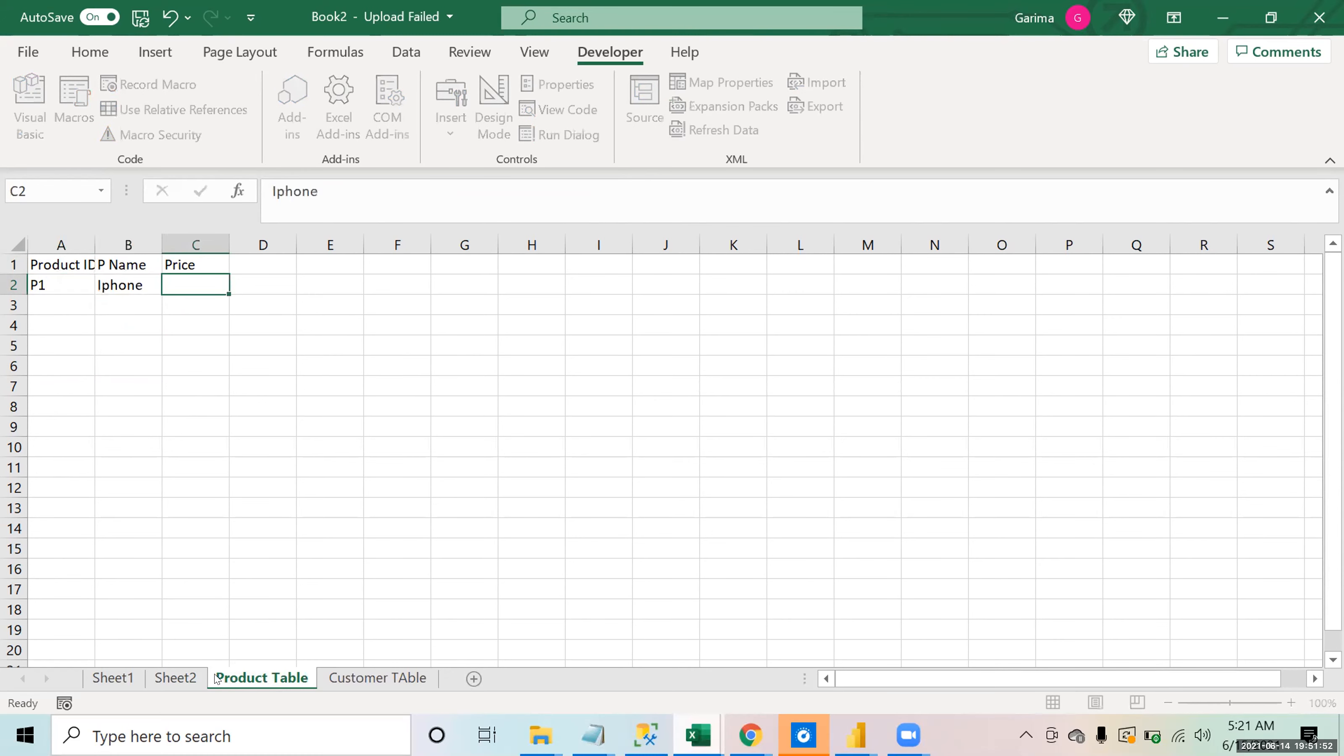
{"action": "type", "text": "30000"}
{"action": "key", "text": "Return"}
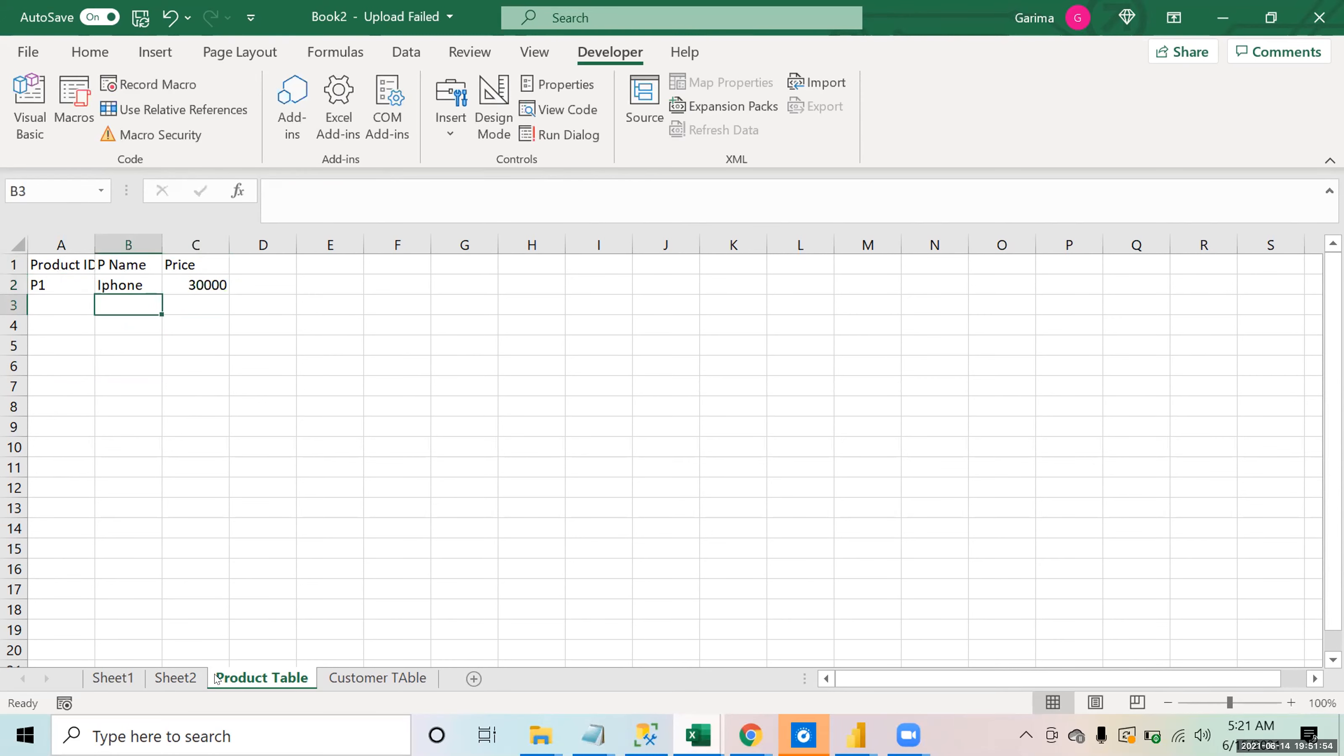
Step: Enter product CH1, Charger, with price 2000 in row 3 of the product table
{"action": "type", "text": "CH1"}
{"action": "key", "text": "Return"}
{"action": "key", "text": "Up"}
{"action": "key", "text": "Right"}
{"action": "type", "text": "Charger"}
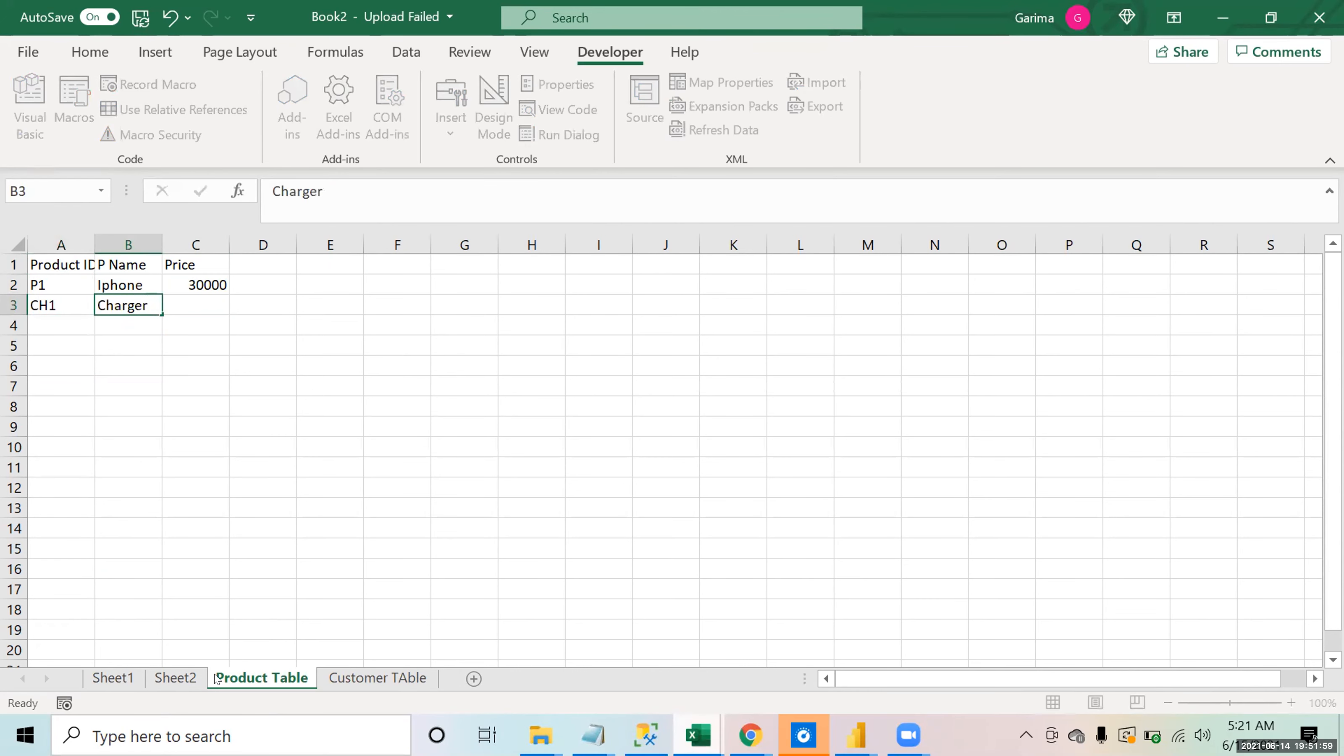
{"action": "key", "text": "Tab"}
{"action": "type", "text": "20000"}
{"action": "key", "text": "BackSpace"}
{"action": "key", "text": "Return"}
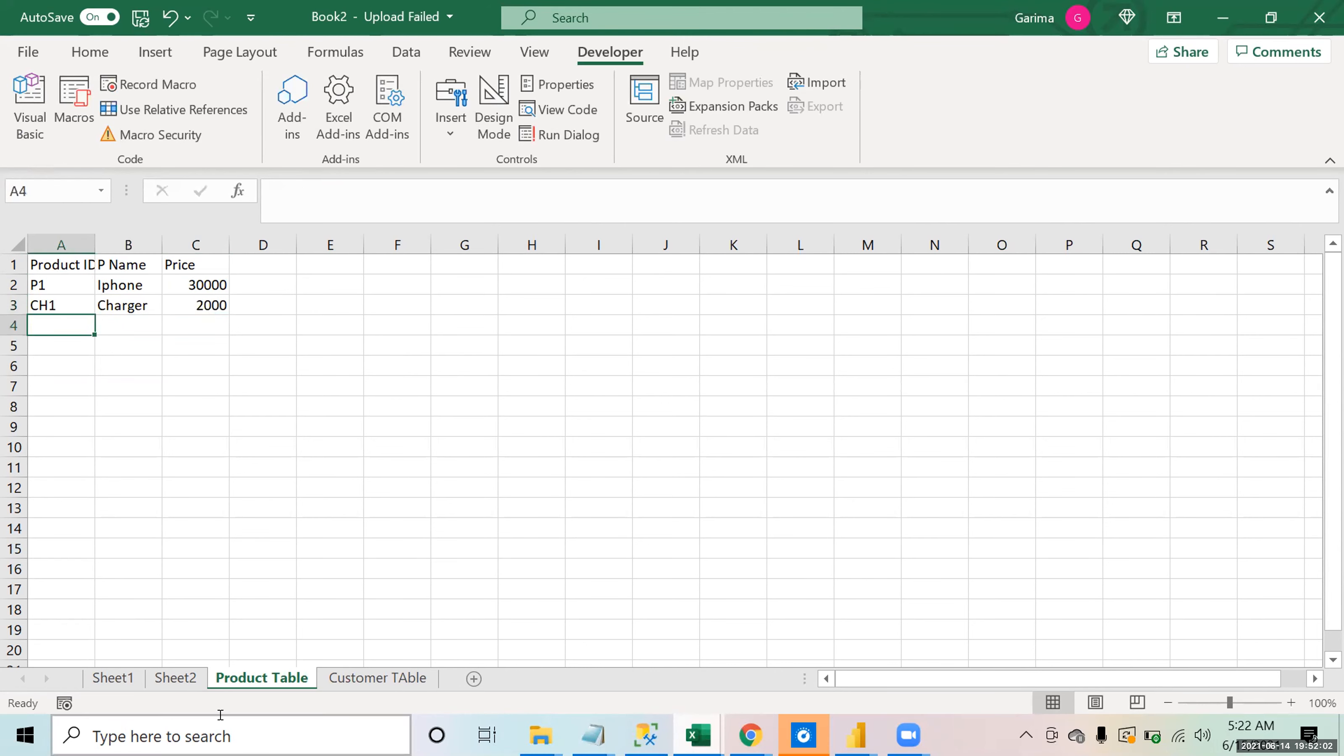
Step: Delete the Product Name and Price columns from the order table on Sheet2
{"action": "left_click", "coordinate": [180, 679]}
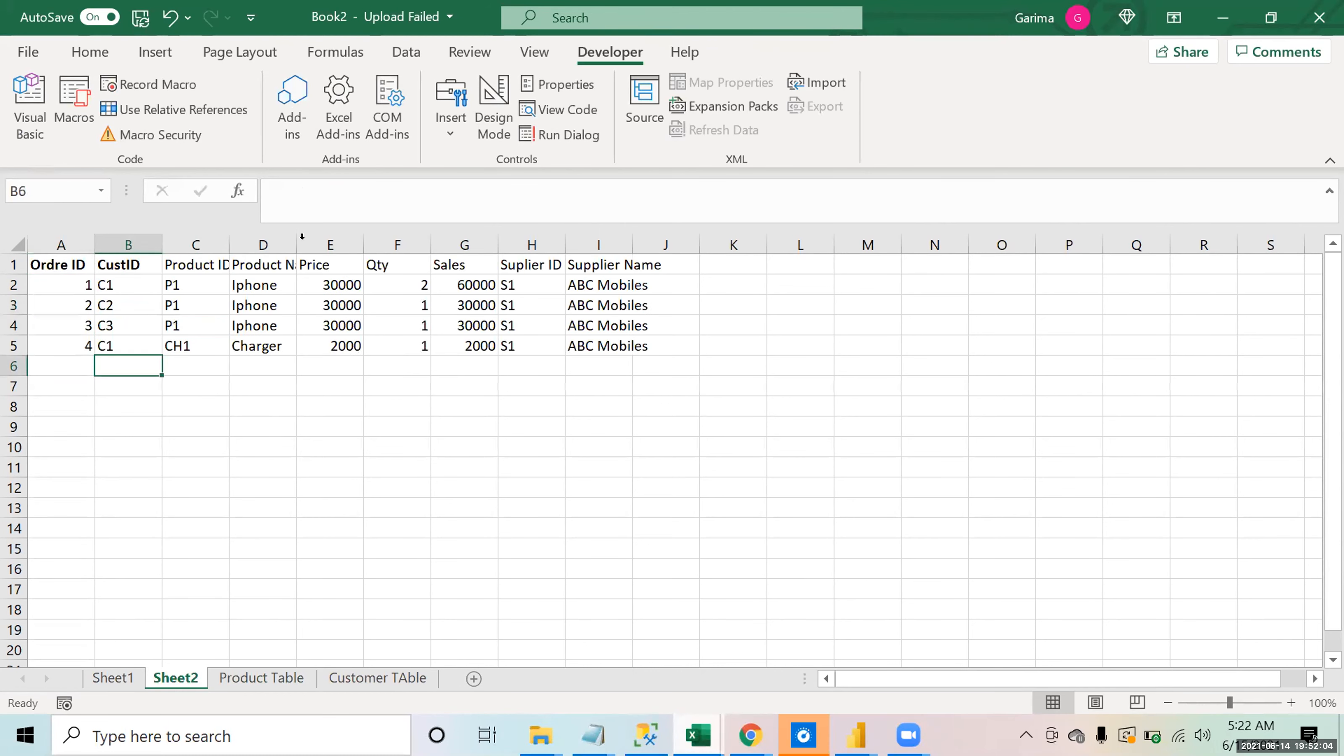
{"action": "left_click_drag", "start_coordinate": [308, 245], "coordinate": [263, 249]}
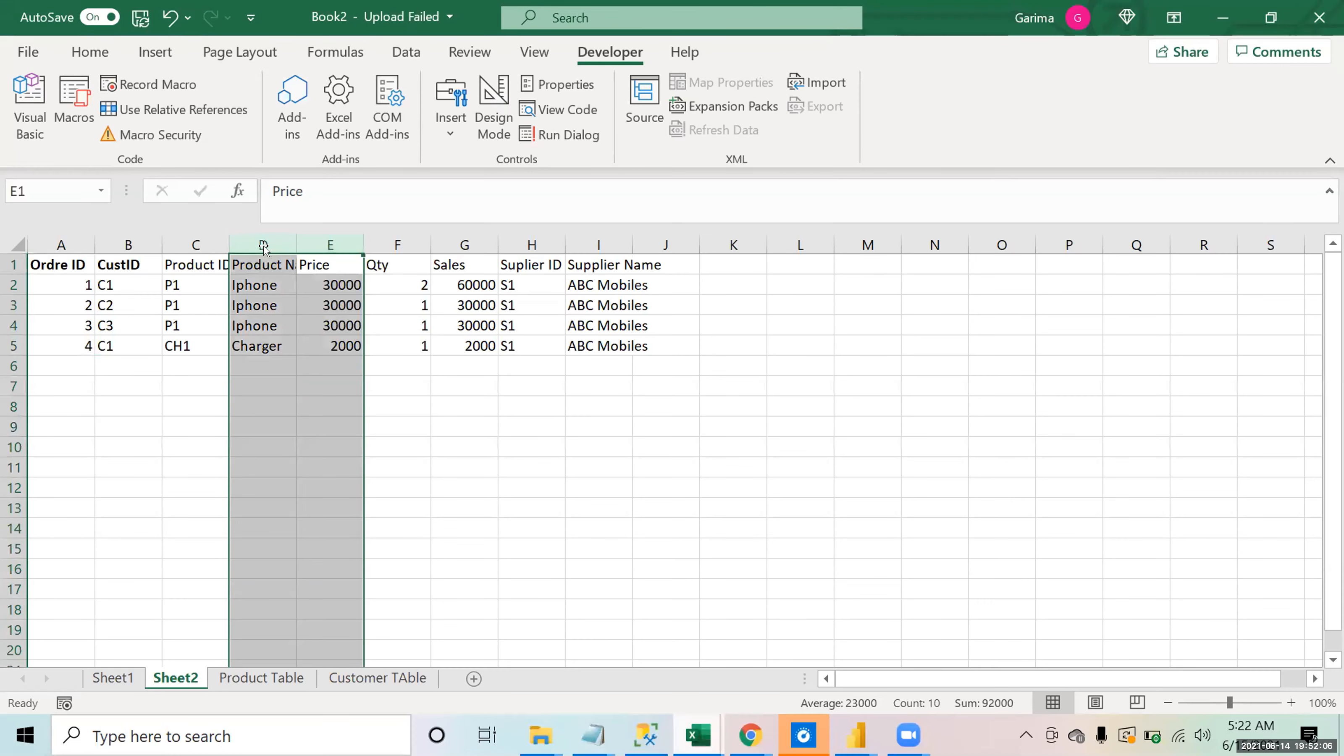
{"action": "key", "text": "ctrl+minus"}
{"action": "key", "text": "Left"}
{"action": "key", "text": "Left"}
{"action": "key", "text": "Left"}
Step: Examine the CustID column of the reduced order table row by row
{"action": "key", "text": "Down"}
{"action": "key", "text": "Down"}
{"action": "key", "text": "Down"}
{"action": "key", "text": "Down"}
{"action": "key", "text": "Down"}
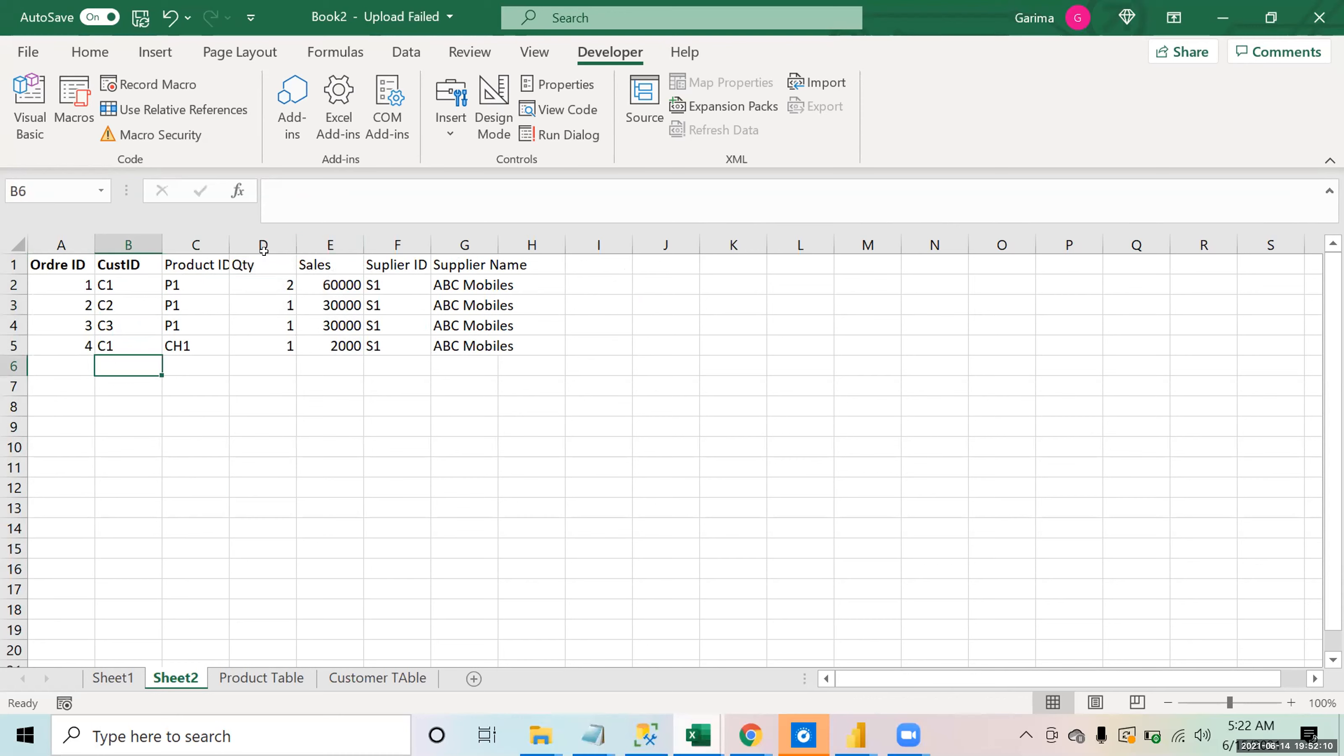
{"action": "key", "text": "Down"}
{"action": "key", "text": "Up"}
{"action": "key", "text": "Up"}
{"action": "key", "text": "Up"}
{"action": "key", "text": "Up"}
{"action": "key", "text": "Up"}
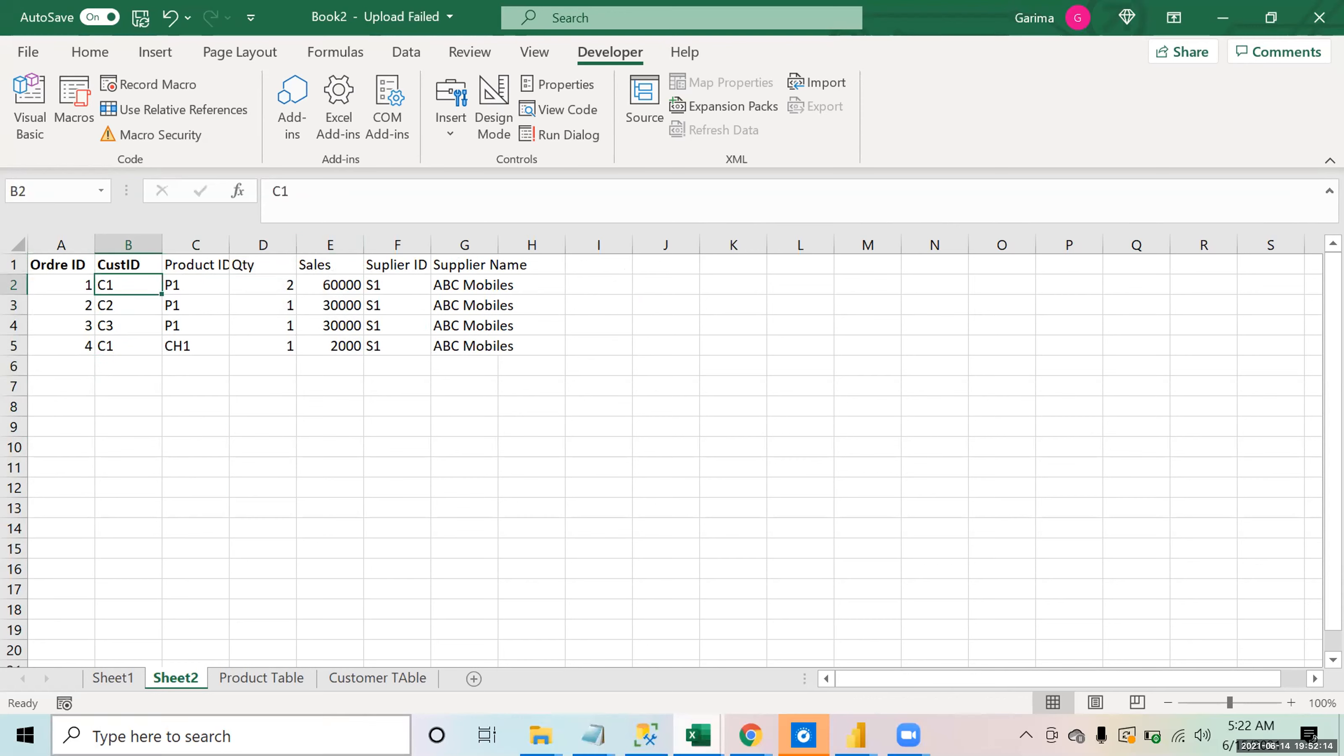
Step: Insert a new worksheet after the Product Table sheet and name it Supplier Table
{"action": "left_click", "coordinate": [271, 688]}
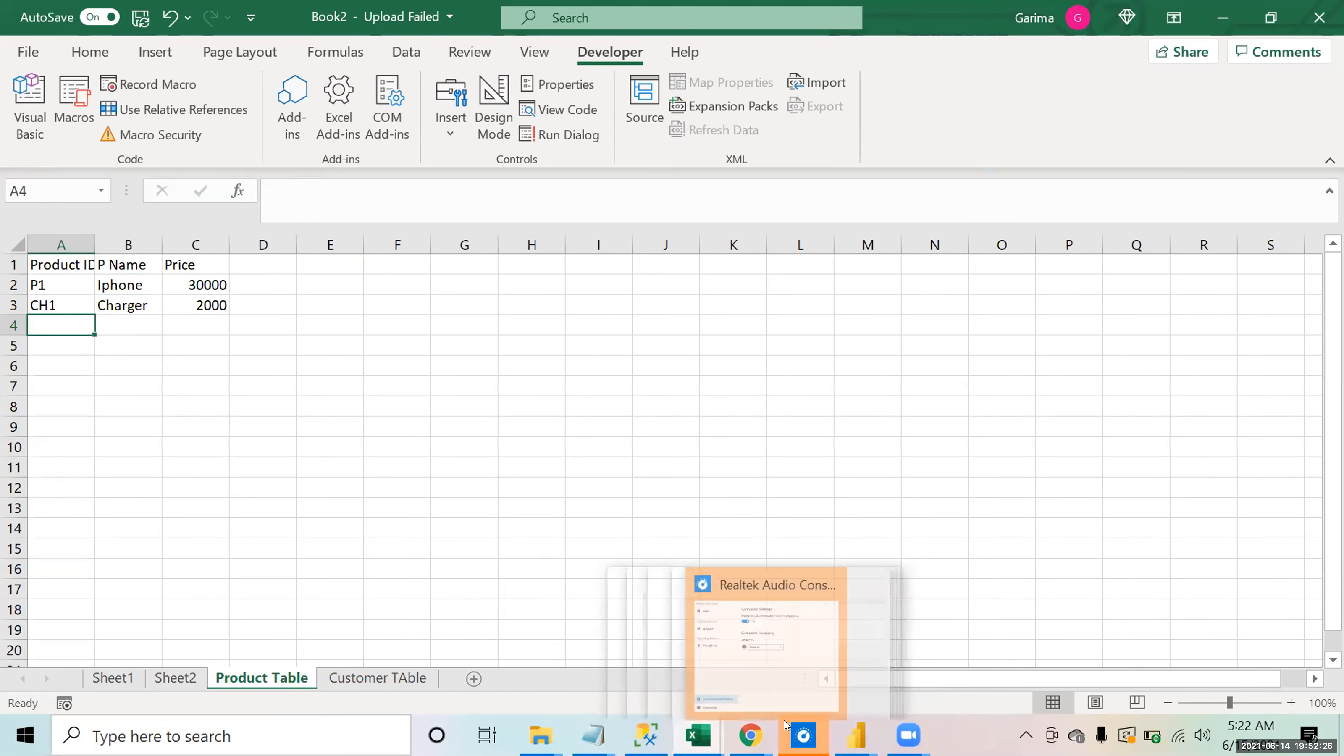
{"action": "mouse_move", "coordinate": [909, 735]}
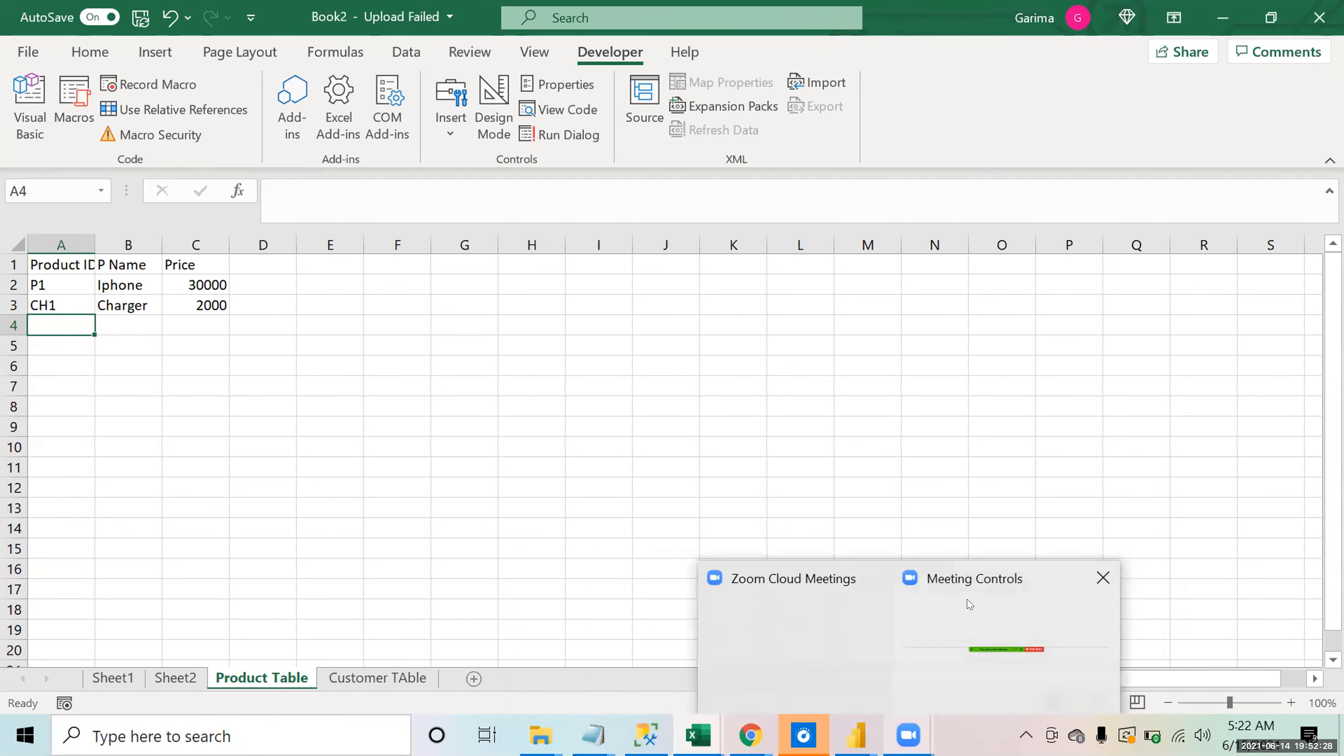
{"action": "left_click", "coordinate": [970, 604]}
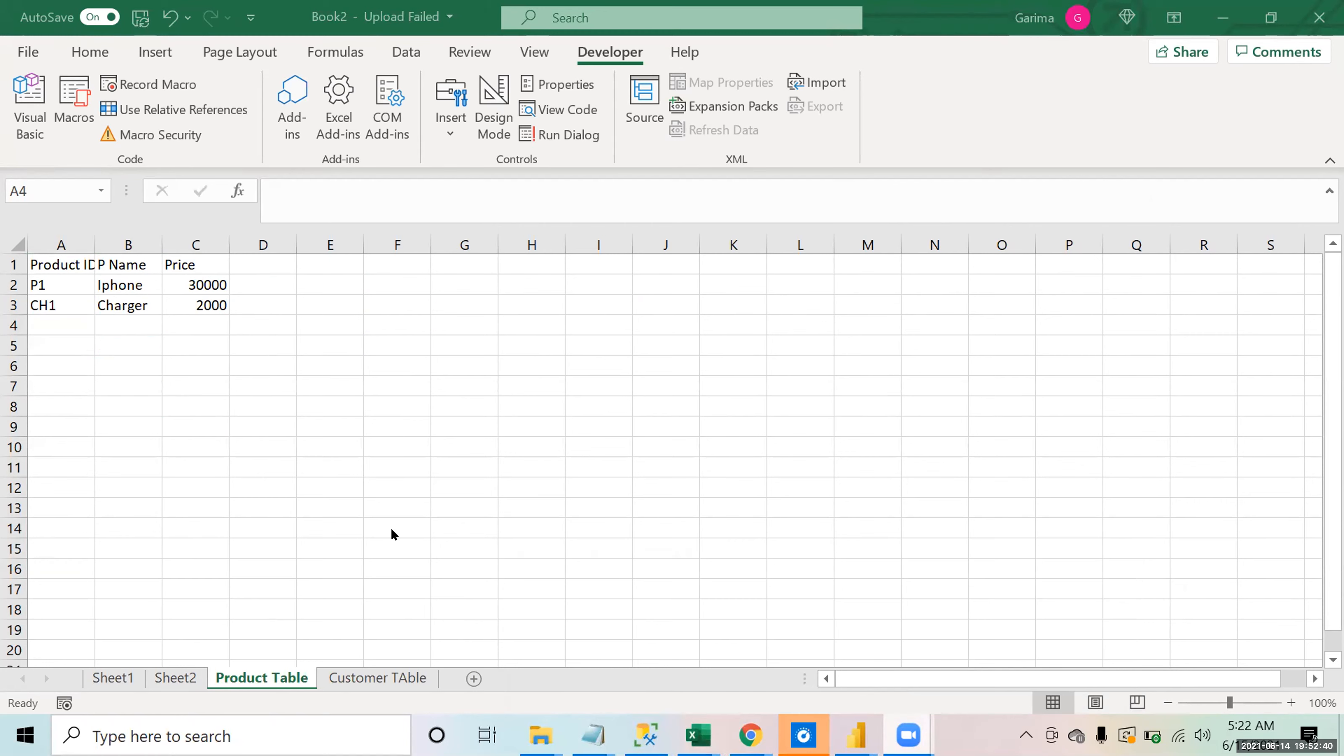
{"action": "left_click", "coordinate": [463, 674]}
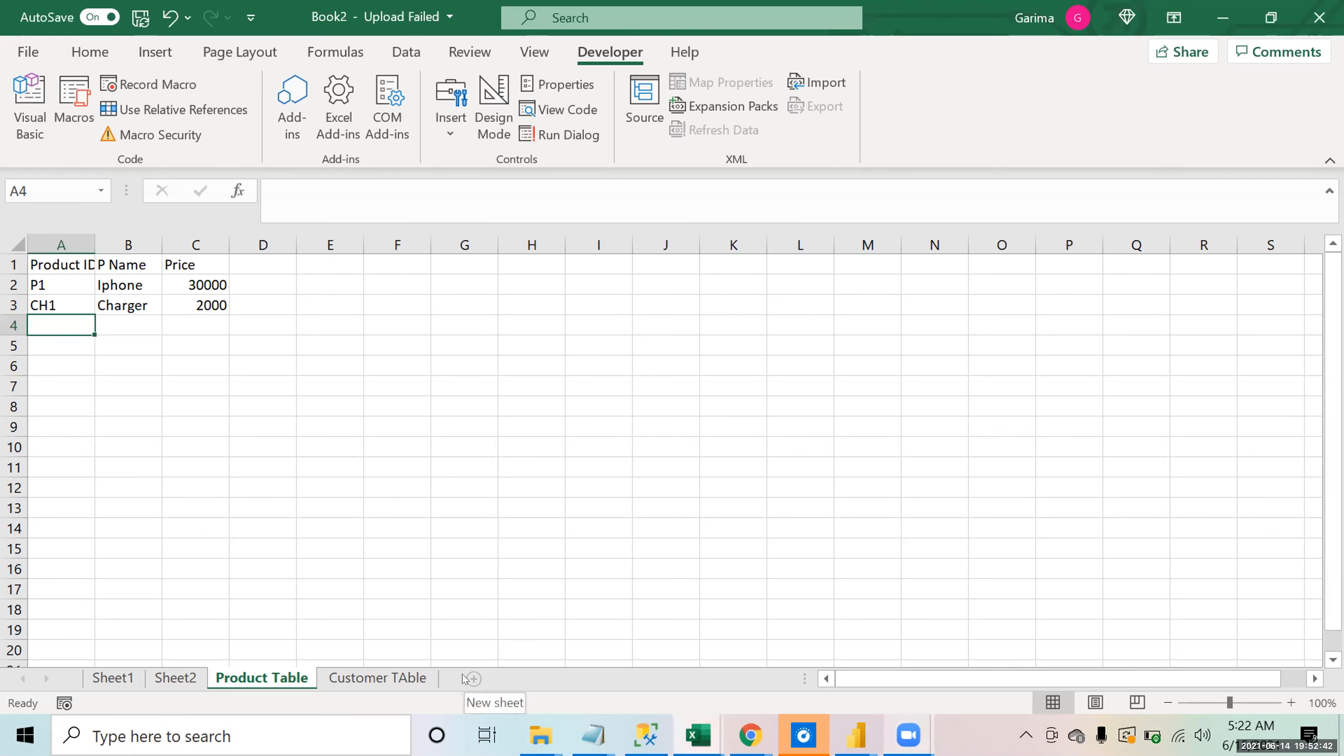
{"action": "left_click", "coordinate": [471, 678]}
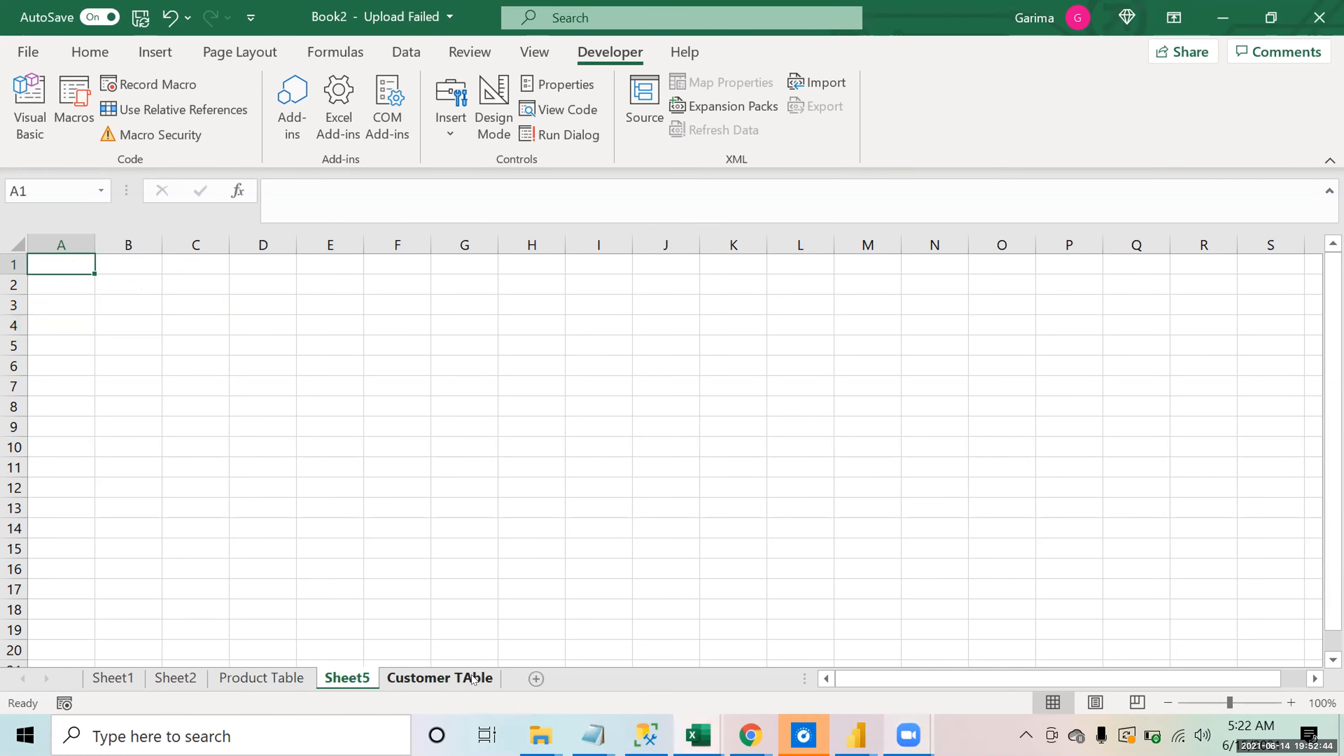
{"action": "double_click", "coordinate": [358, 676]}
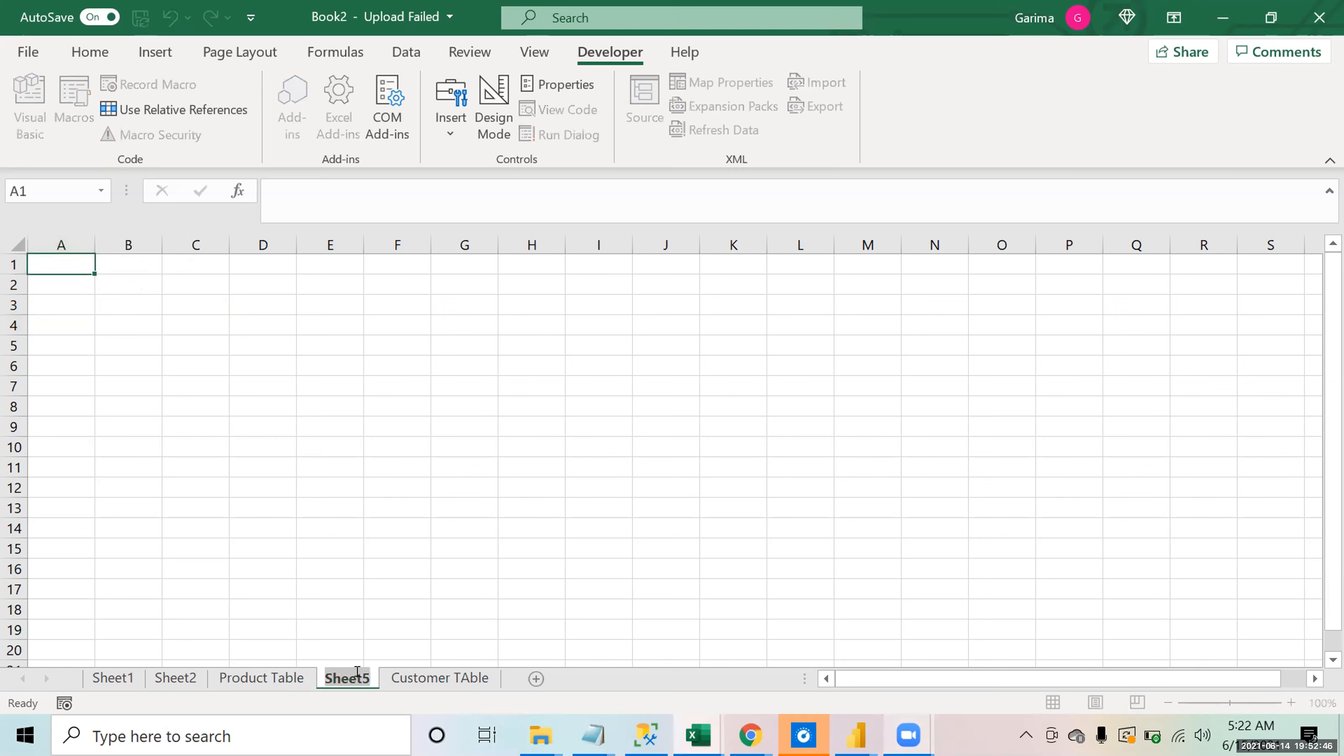
{"action": "type", "text": "Supplier Table"}
{"action": "key", "text": "Return"}
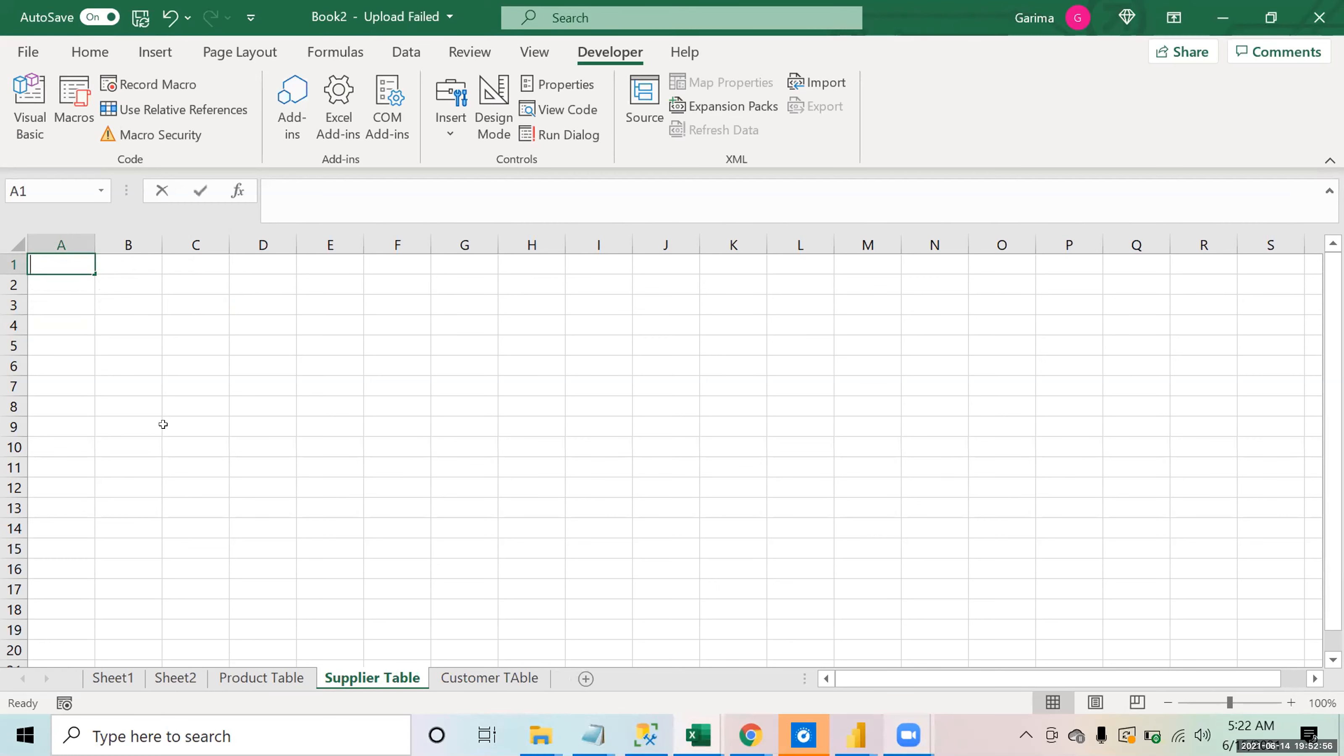
Step: Enter the headers Dupplier iD and Supplier Name in cells A1 and B1 of the supplier table
{"action": "type", "text": "Dupplier iD"}
{"action": "key", "text": "Tab"}
{"action": "type", "text": "Supp"}
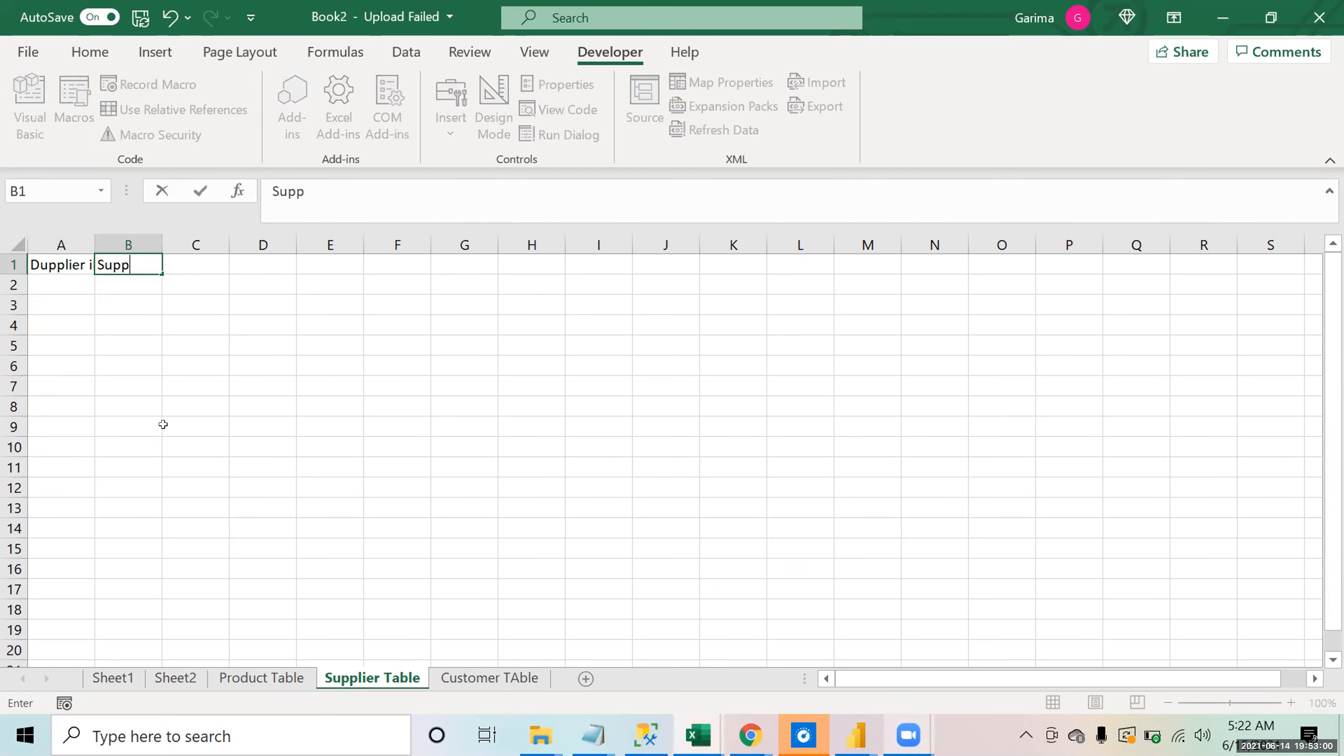
{"action": "type", "text": "lier NAme"}
{"action": "key", "text": "Return"}
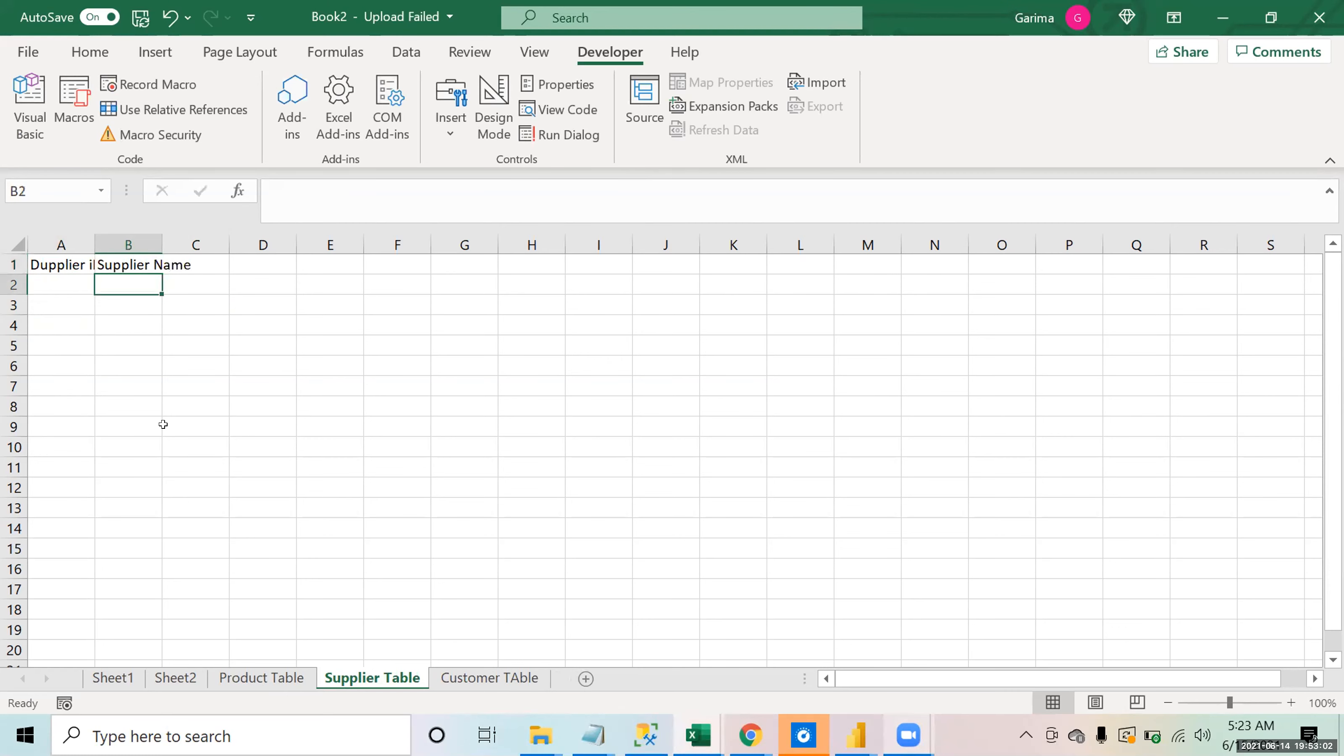
Step: Enter supplier S1 with the name ABC Mobiles in row 2 of the supplier table
{"action": "key", "text": "Left"}
{"action": "type", "text": "S1"}
{"action": "key", "text": "Return"}
{"action": "key", "text": "Up"}
{"action": "key", "text": "Right"}
{"action": "type", "text": "ABC Mobiles"}
{"action": "key", "text": "Return"}
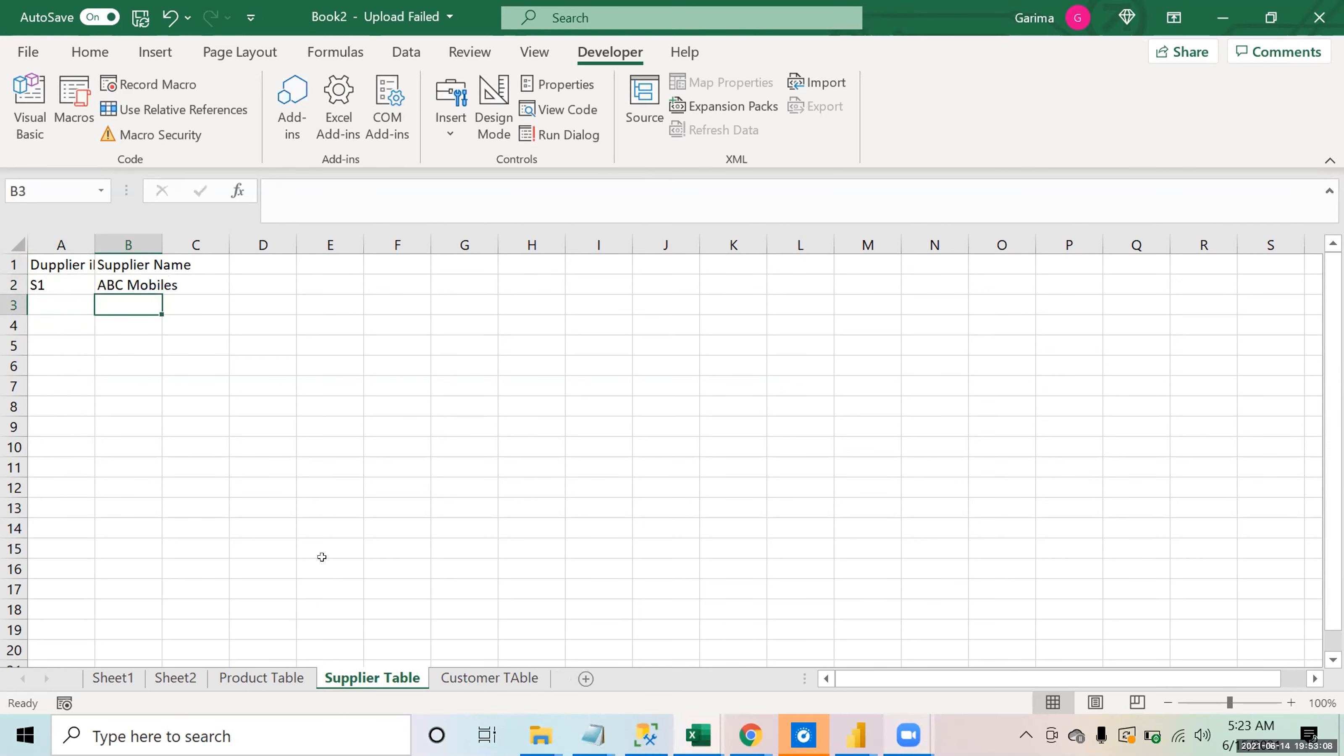
Step: Clear the Supplier Name column from the order table on Sheet2
{"action": "left_click", "coordinate": [279, 679]}
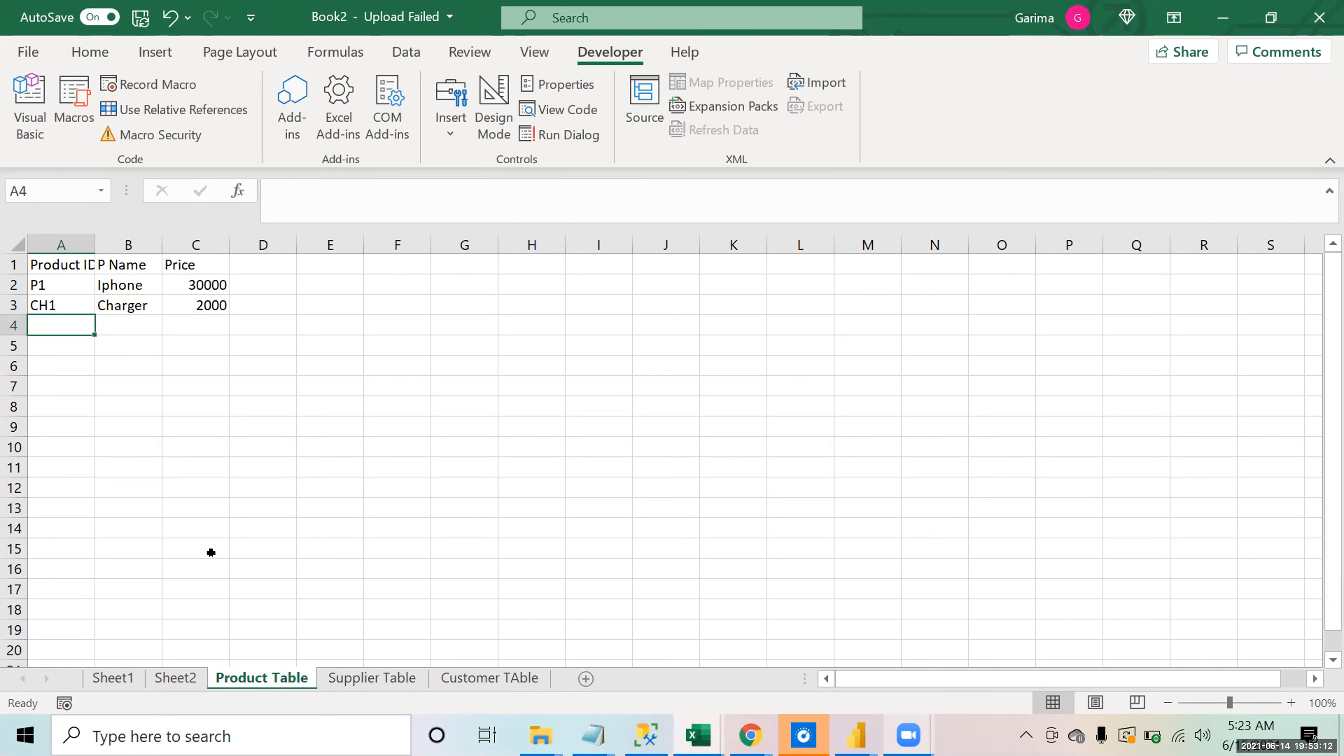
{"action": "left_click", "coordinate": [182, 679]}
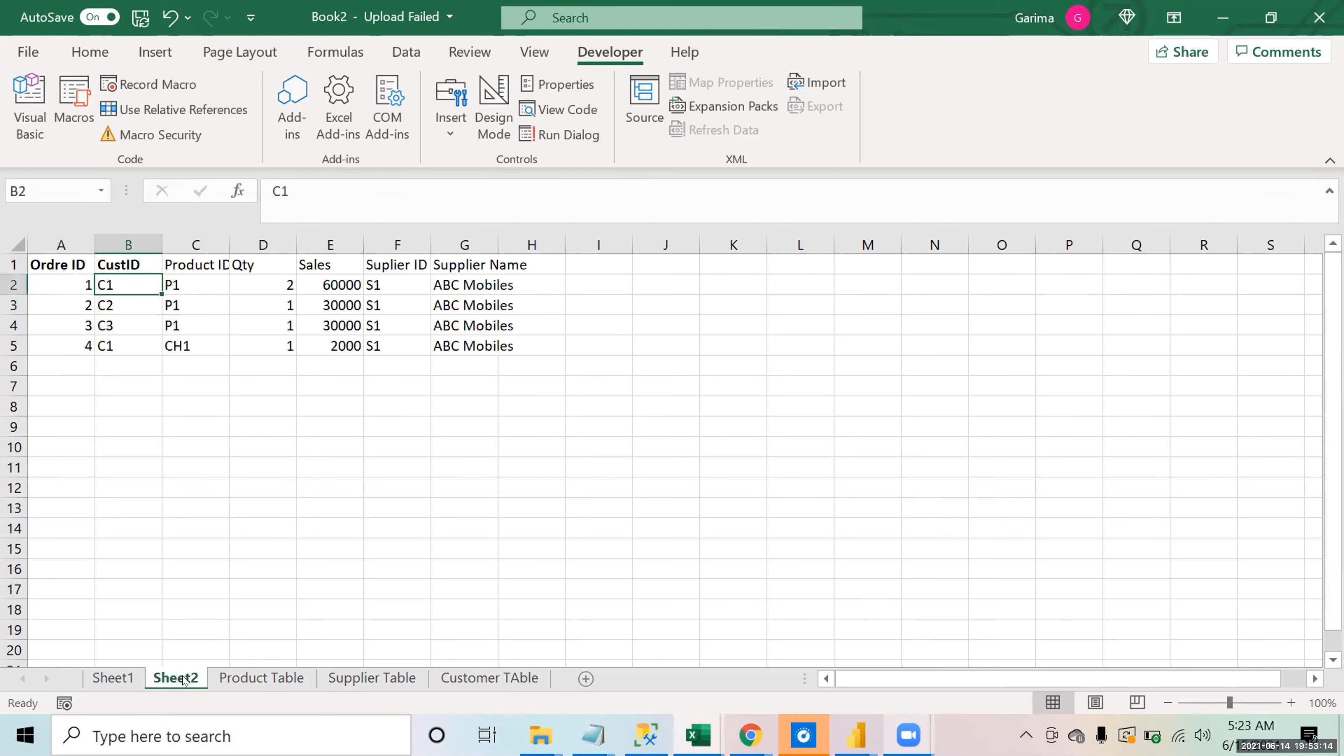
{"action": "left_click", "coordinate": [400, 408]}
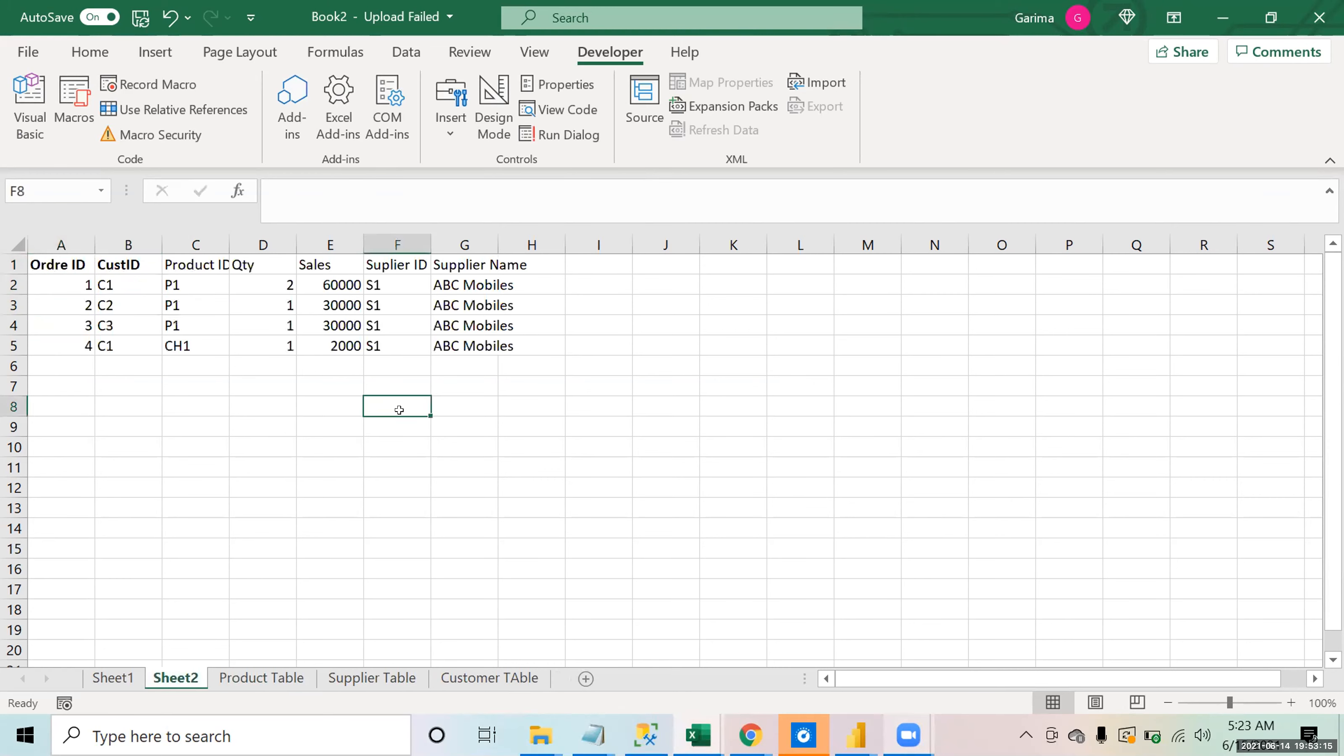
{"action": "left_click", "coordinate": [450, 228]}
{"action": "key", "text": "Delete"}
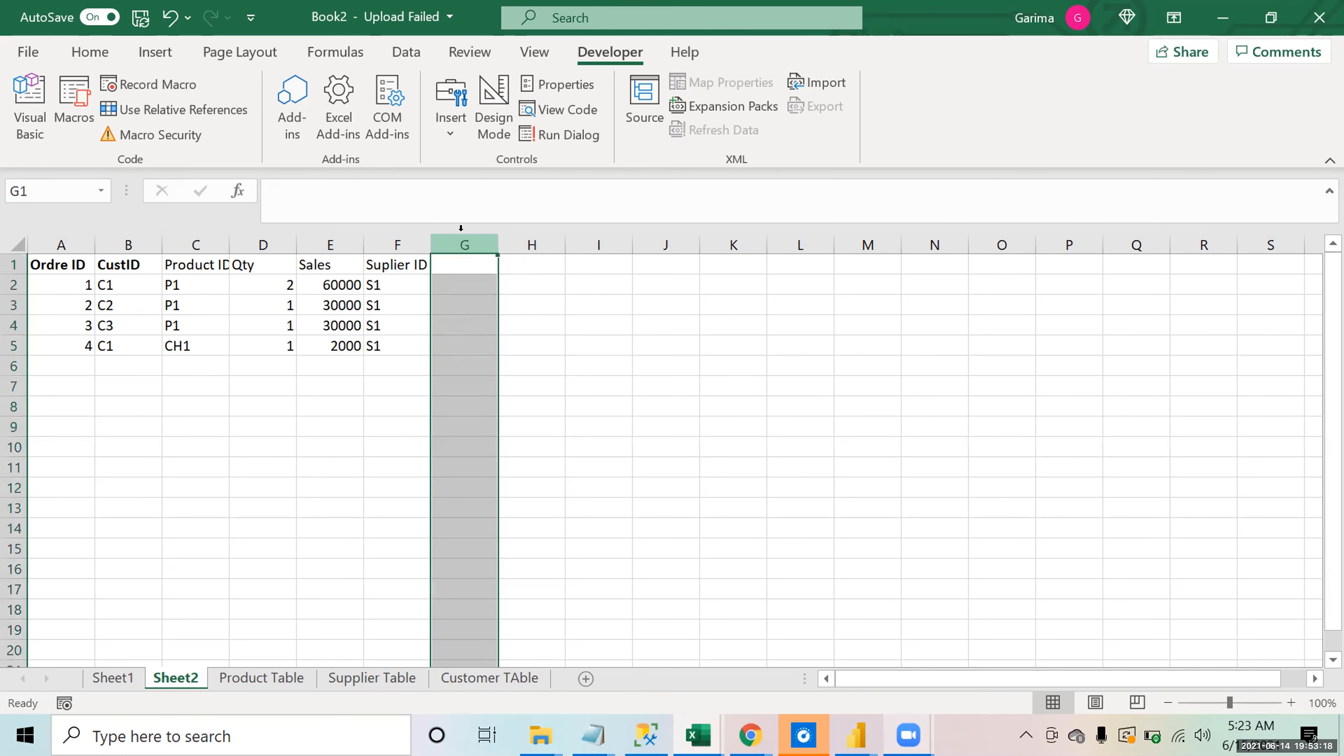
{"action": "key", "text": "Down"}
{"action": "key", "text": "Down"}
{"action": "key", "text": "Left"}
{"action": "key", "text": "Up"}
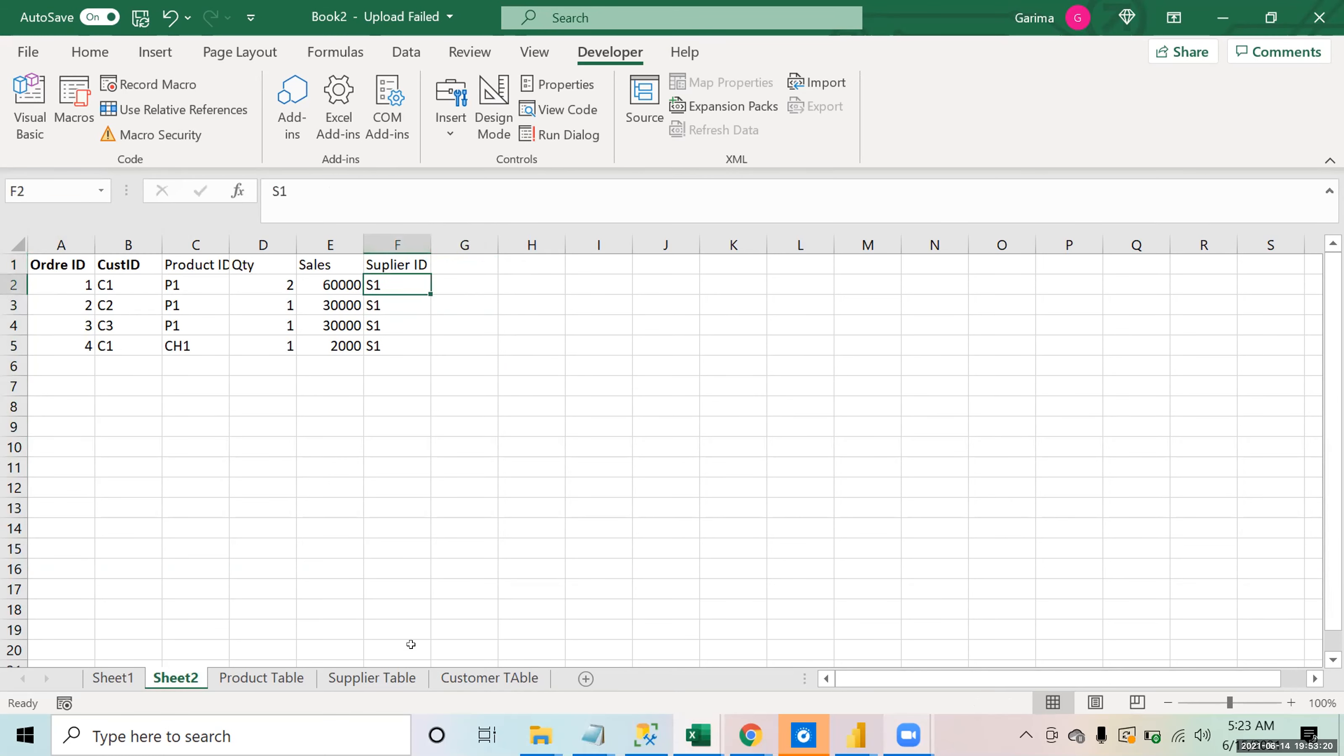
Step: Auto-fit the width of column A on the Supplier Table sheet to its header text
{"action": "left_click", "coordinate": [381, 677]}
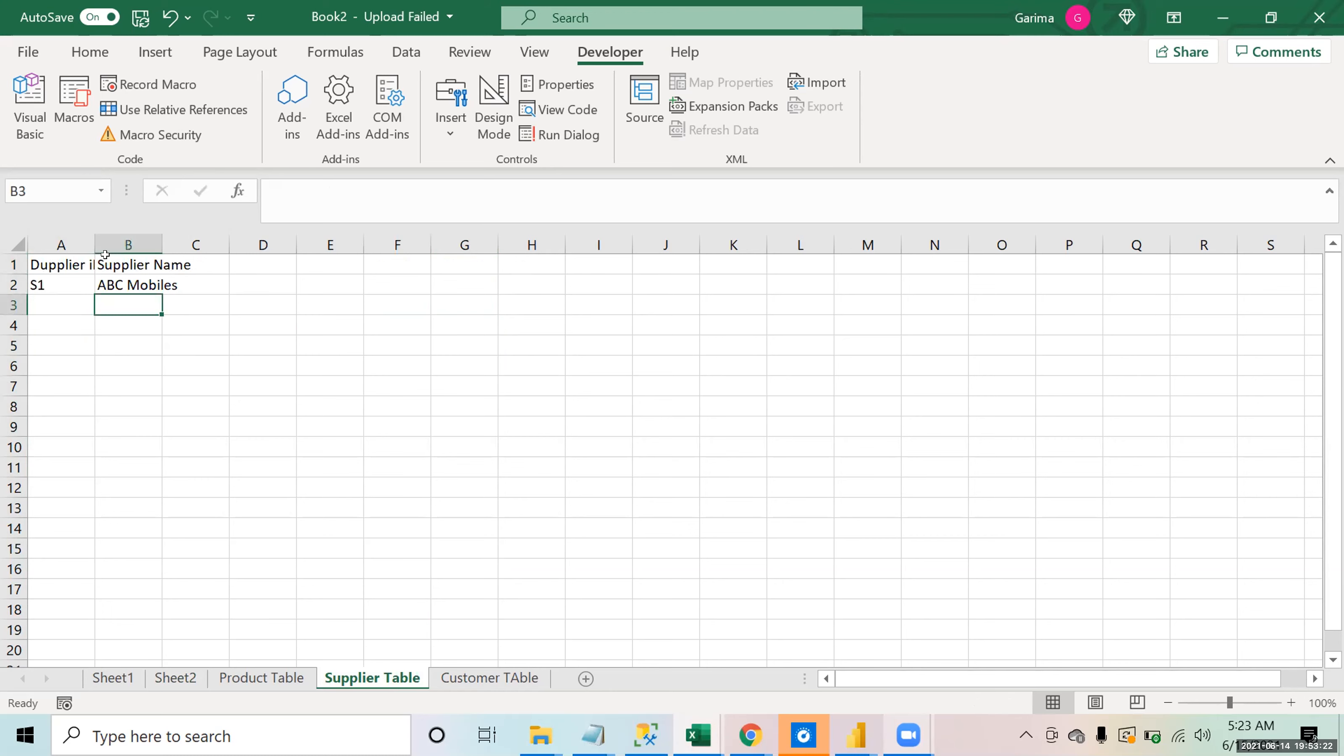
{"action": "double_click", "coordinate": [86, 241]}
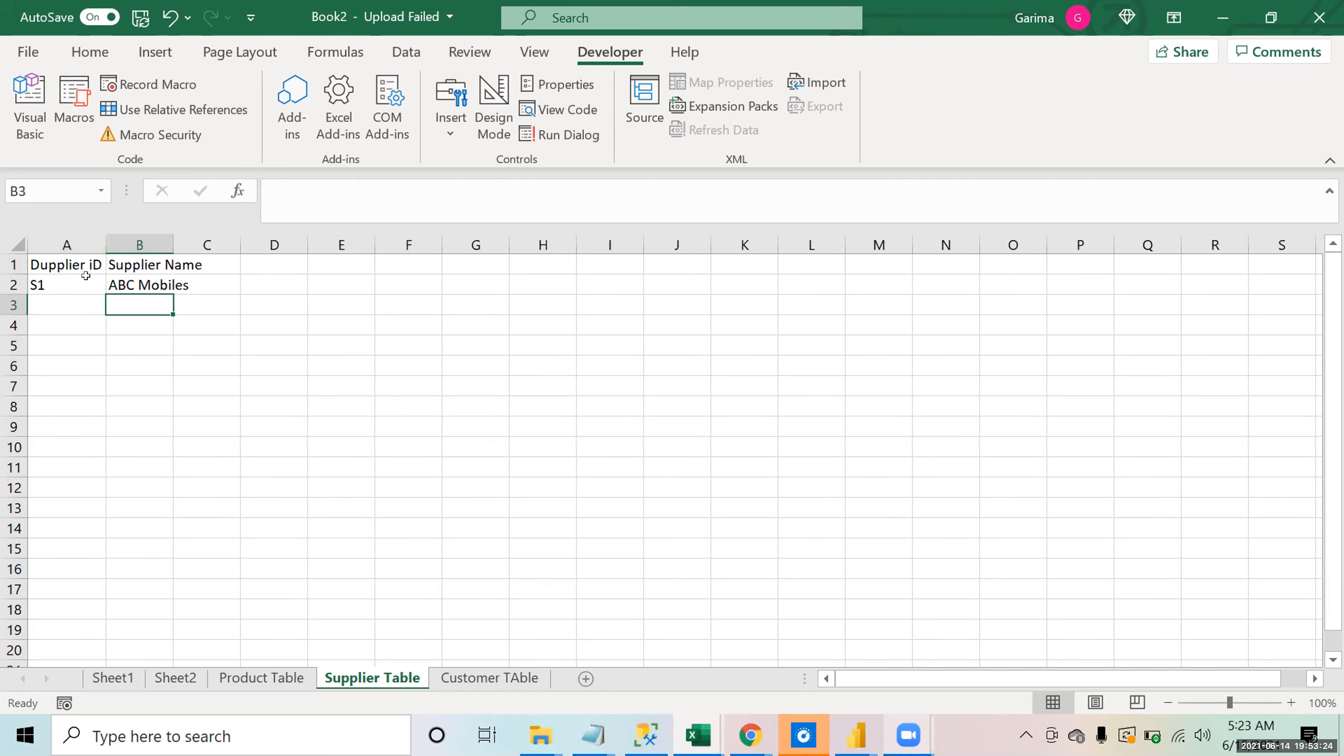
{"action": "left_click", "coordinate": [61, 260]}
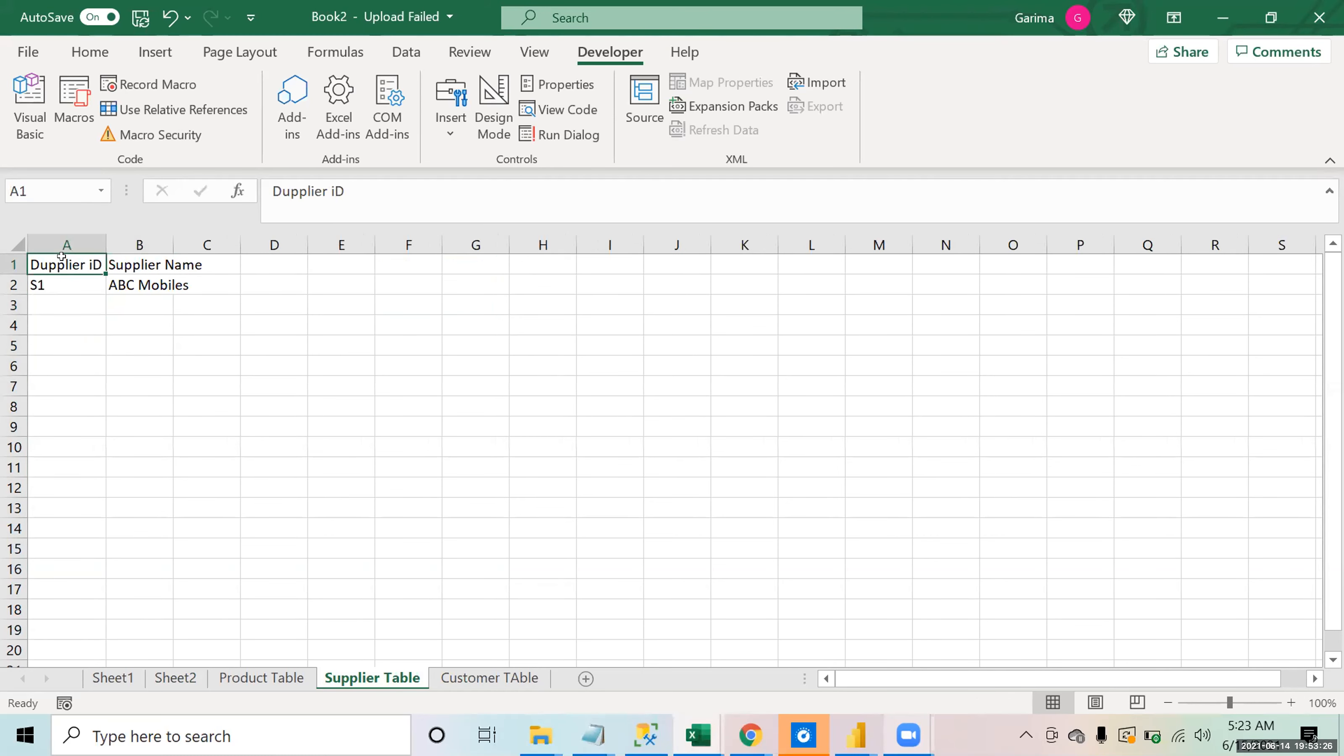
{"action": "left_click", "coordinate": [73, 299]}
{"action": "left_click", "coordinate": [139, 440]}
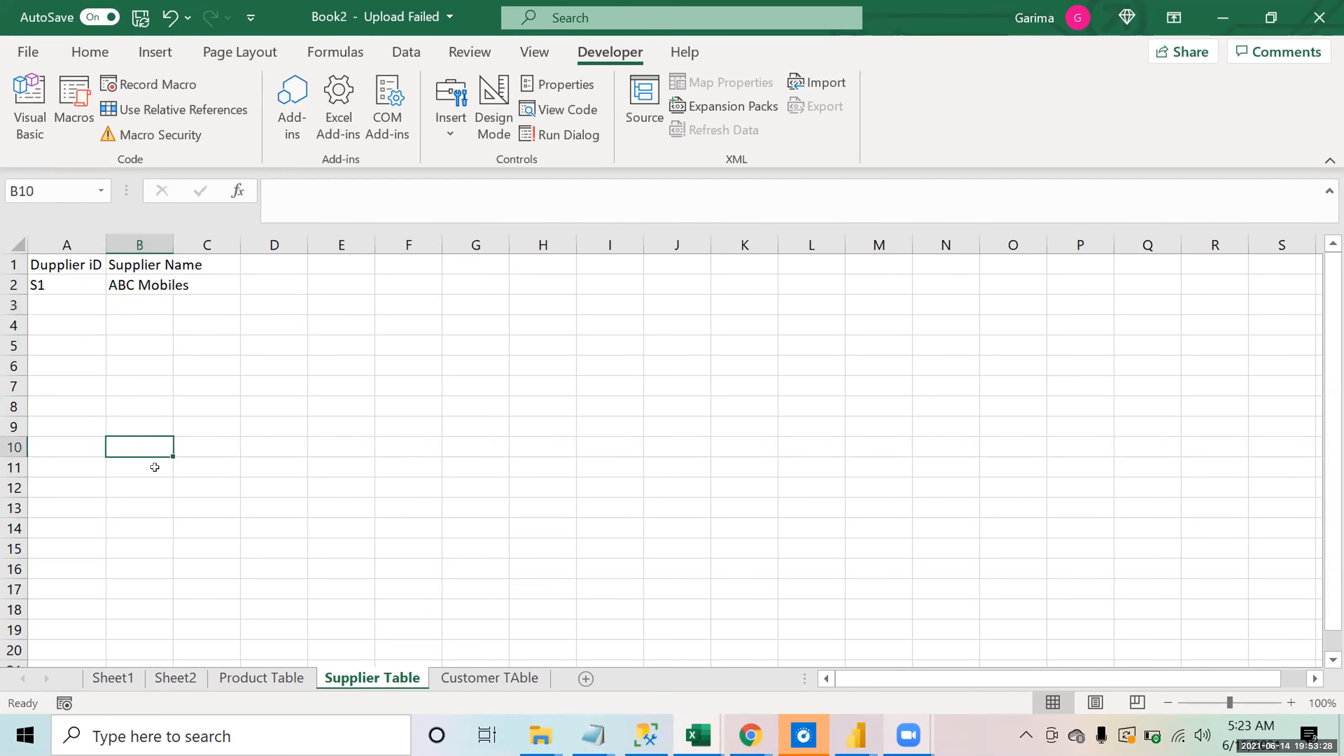
Step: Examine the product table and the Sales and Suplier ID columns of the order table on Sheet2
{"action": "left_click", "coordinate": [259, 678]}
{"action": "left_click", "coordinate": [218, 440]}
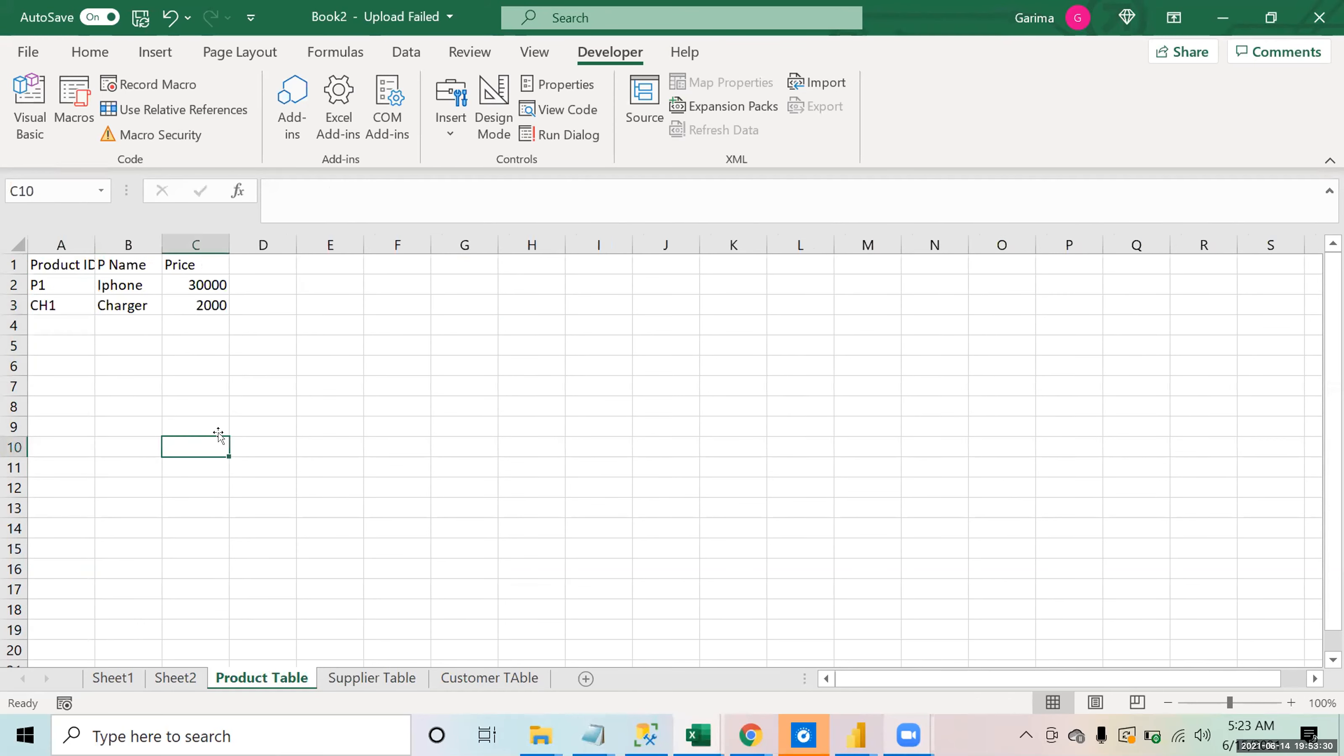
{"action": "left_click", "coordinate": [236, 397]}
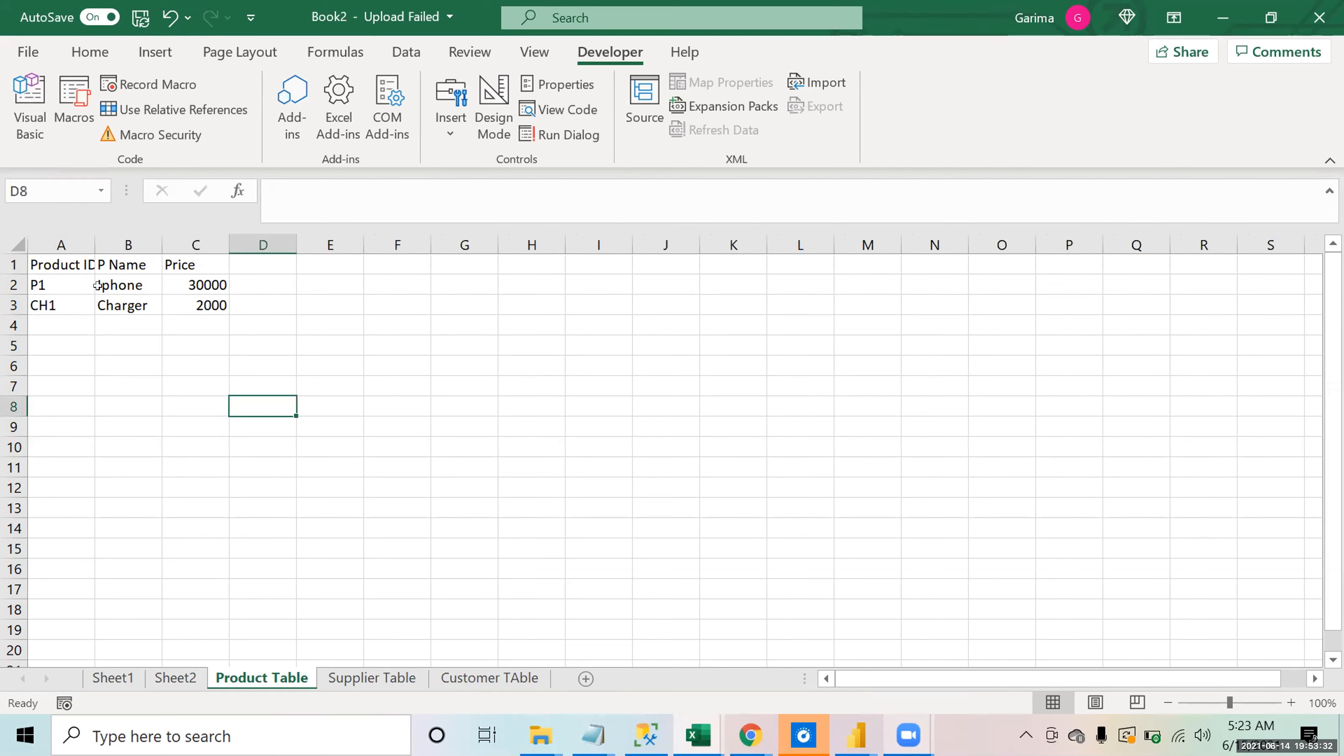
{"action": "left_click", "coordinate": [98, 286]}
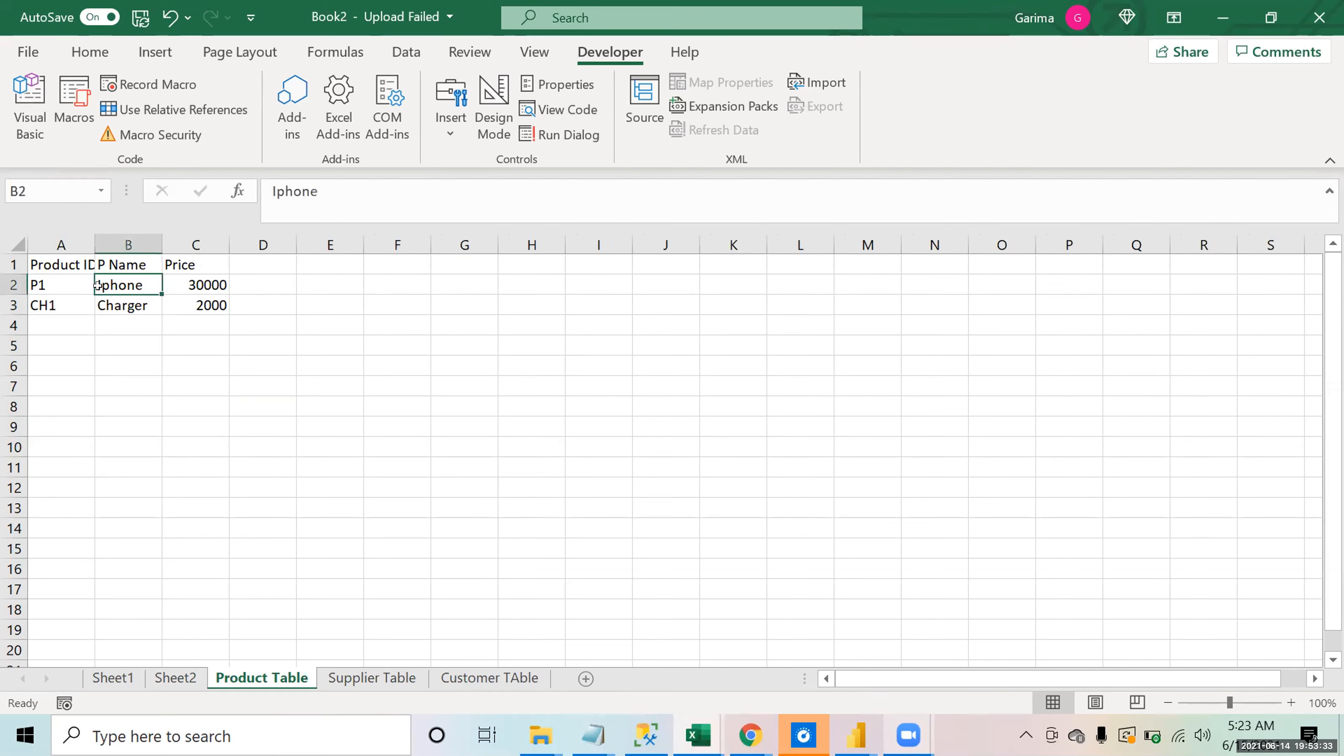
{"action": "left_click", "coordinate": [194, 669]}
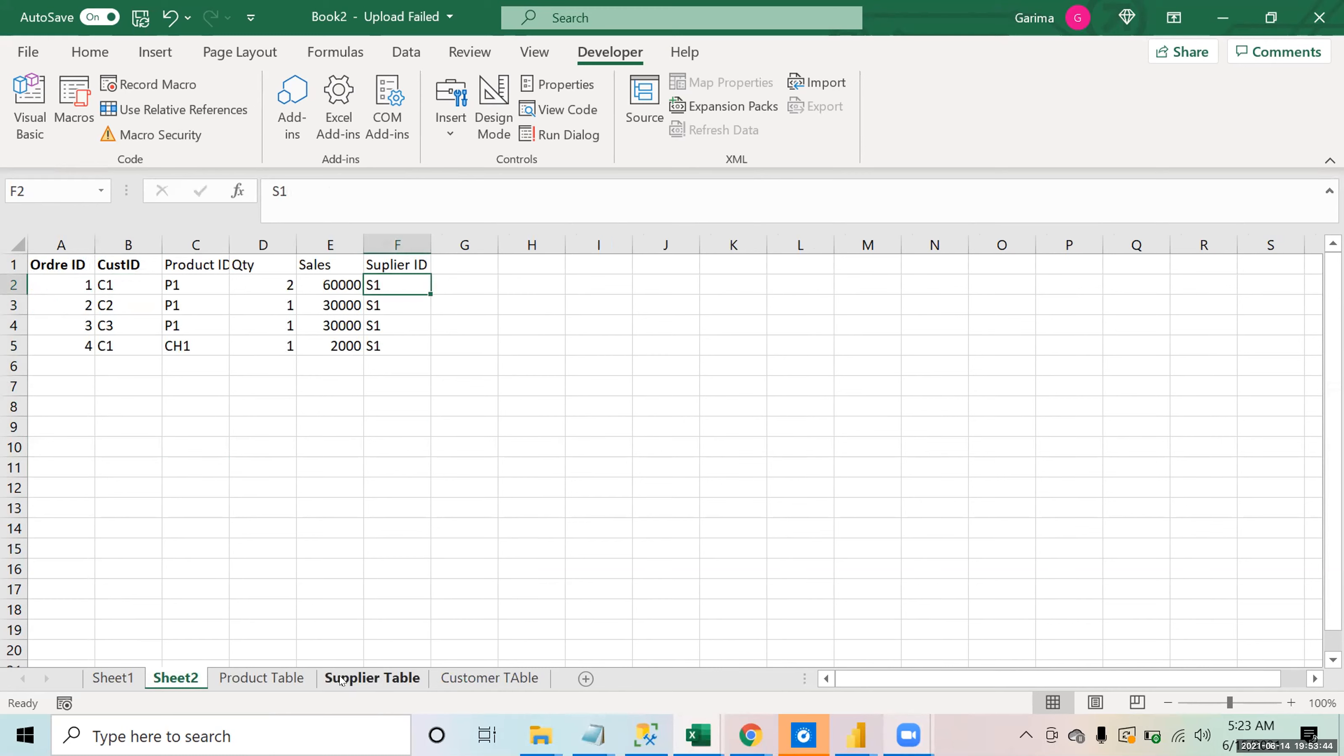
{"action": "left_click", "coordinate": [736, 438]}
{"action": "left_click_drag", "start_coordinate": [322, 263], "coordinate": [387, 344]}
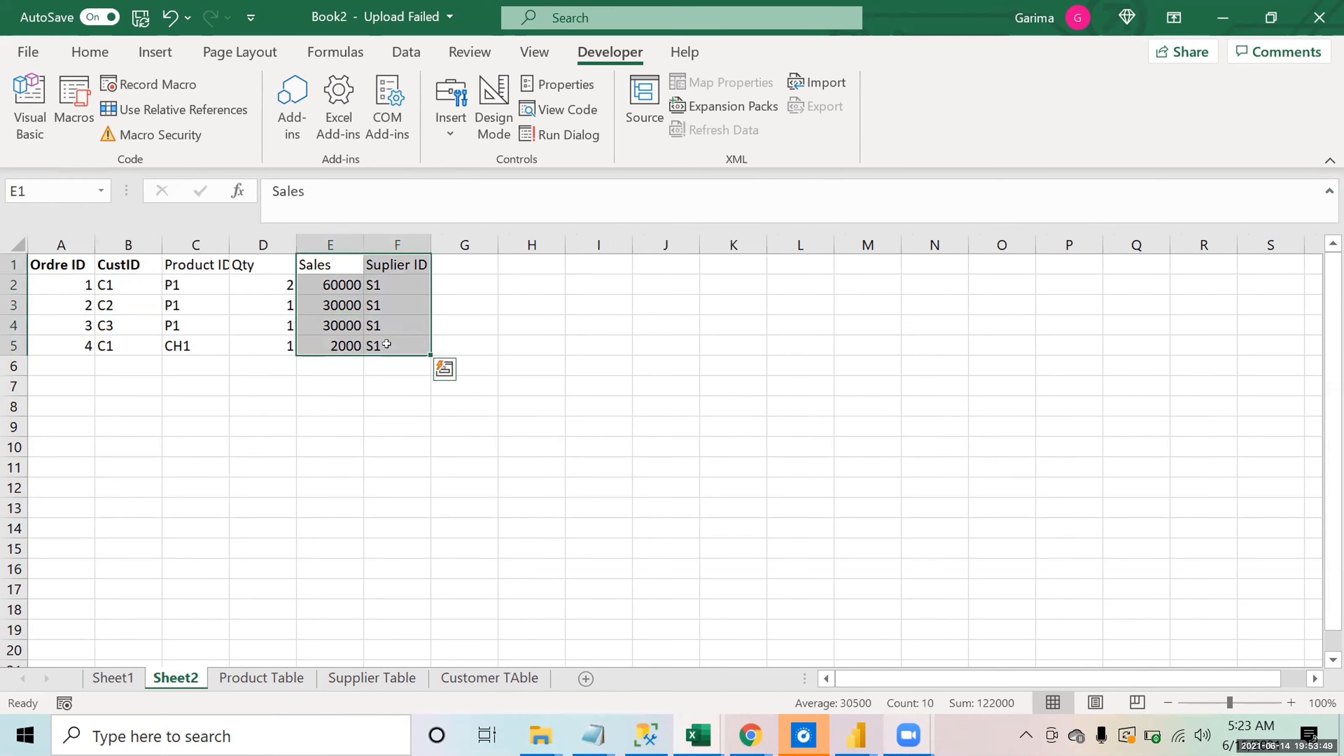
{"action": "left_click", "coordinate": [454, 425]}
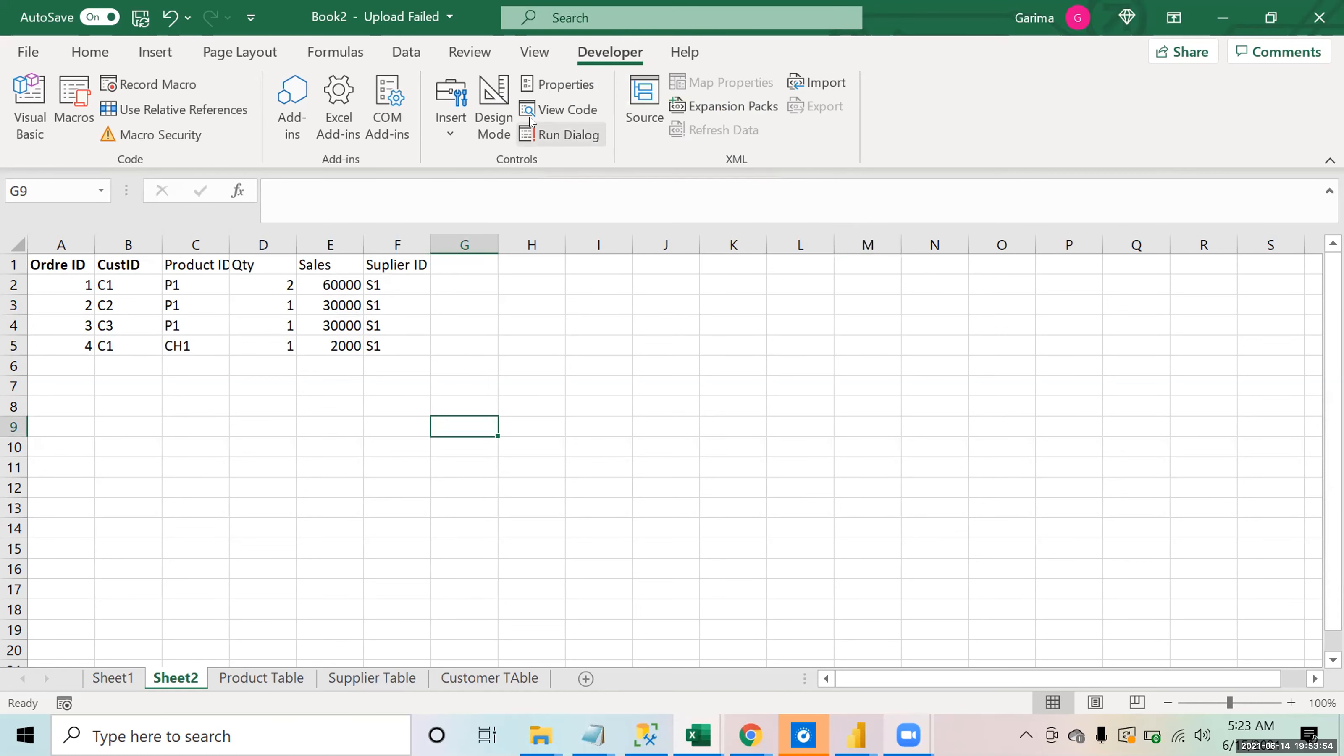
{"action": "left_click", "coordinate": [667, 449]}
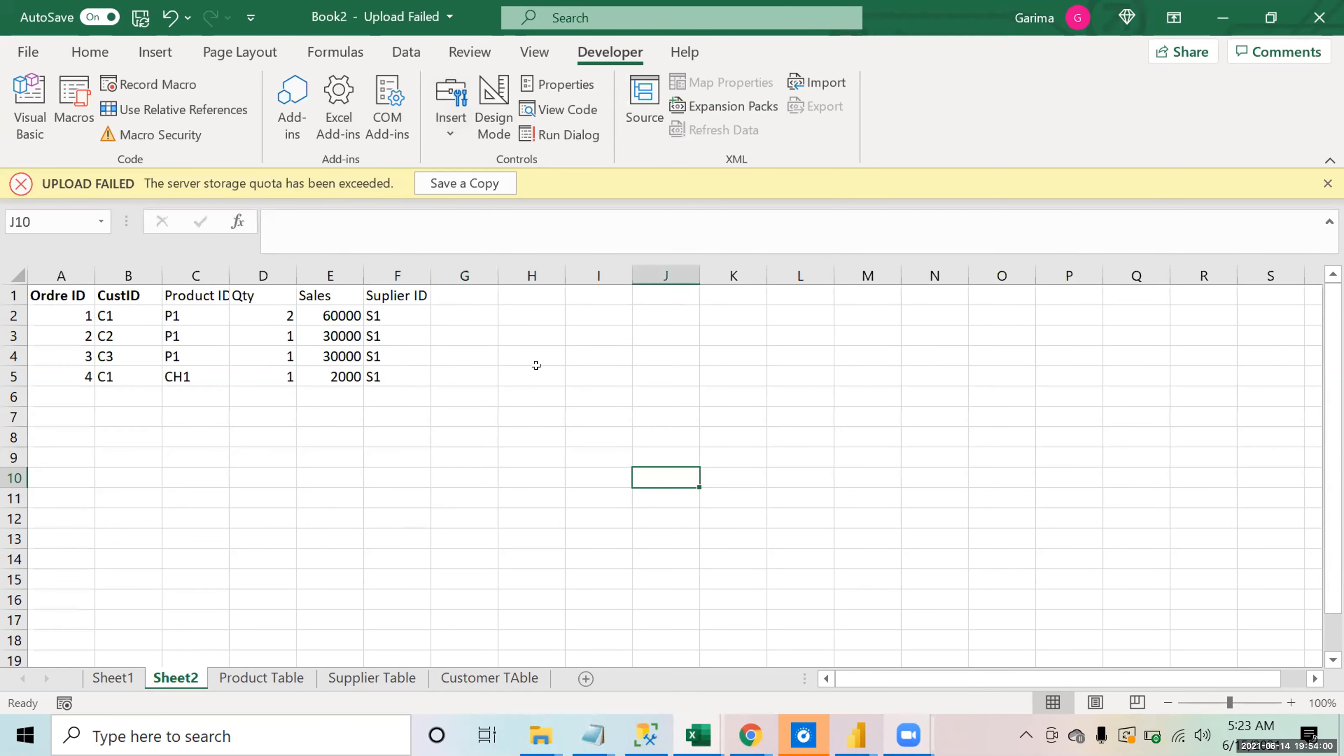
Step: Merge and center cells H8:I12 below the order table on Sheet2
{"action": "left_click", "coordinate": [536, 365]}
{"action": "key", "text": "Left"}
{"action": "key", "text": "Left"}
{"action": "key", "text": "Right"}
{"action": "key", "text": "Down"}
{"action": "key", "text": "Down"}
{"action": "key", "text": "Down"}
{"action": "key", "text": "Right"}
{"action": "key", "text": "shift+Right"}
{"action": "key", "text": "shift+Right"}
{"action": "key", "text": "shift+Down"}
{"action": "key", "text": "shift+Down"}
{"action": "key", "text": "shift+Left"}
{"action": "key", "text": "shift+Down"}
{"action": "key", "text": "shift+Down"}
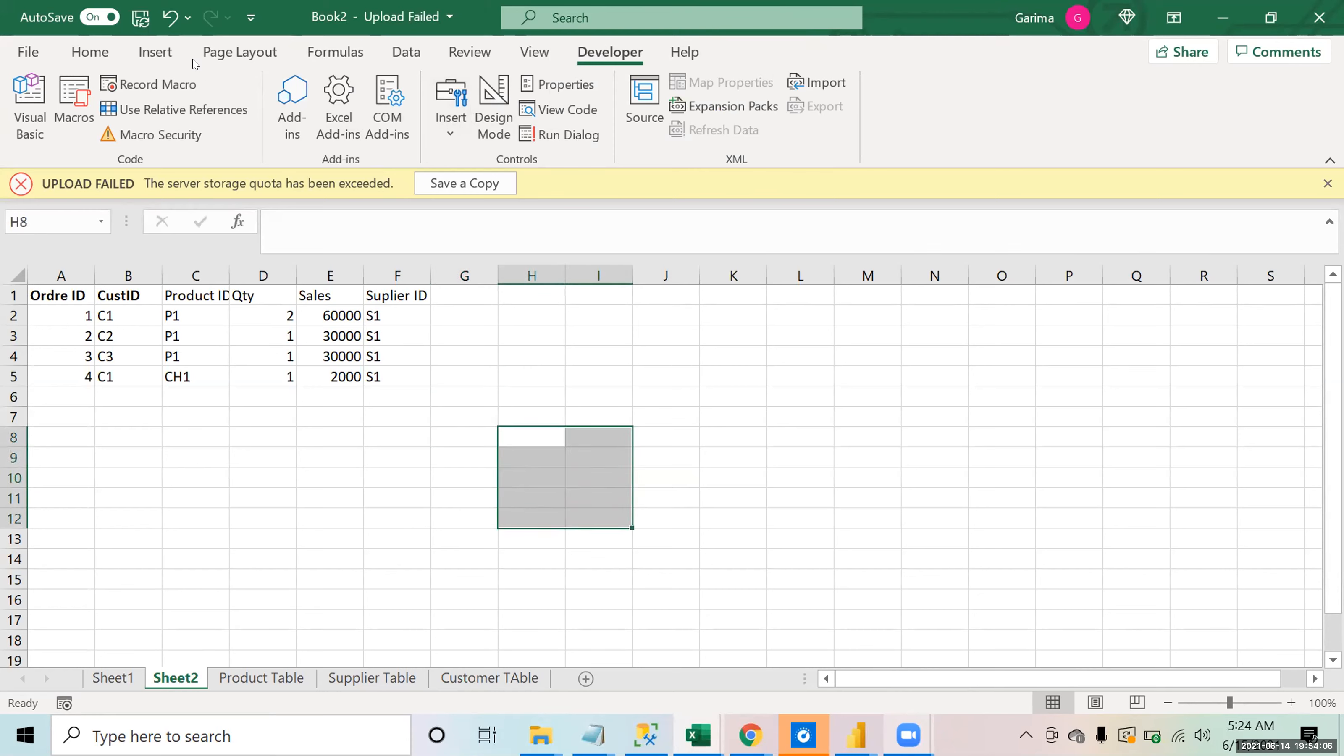
{"action": "left_click", "coordinate": [90, 51]}
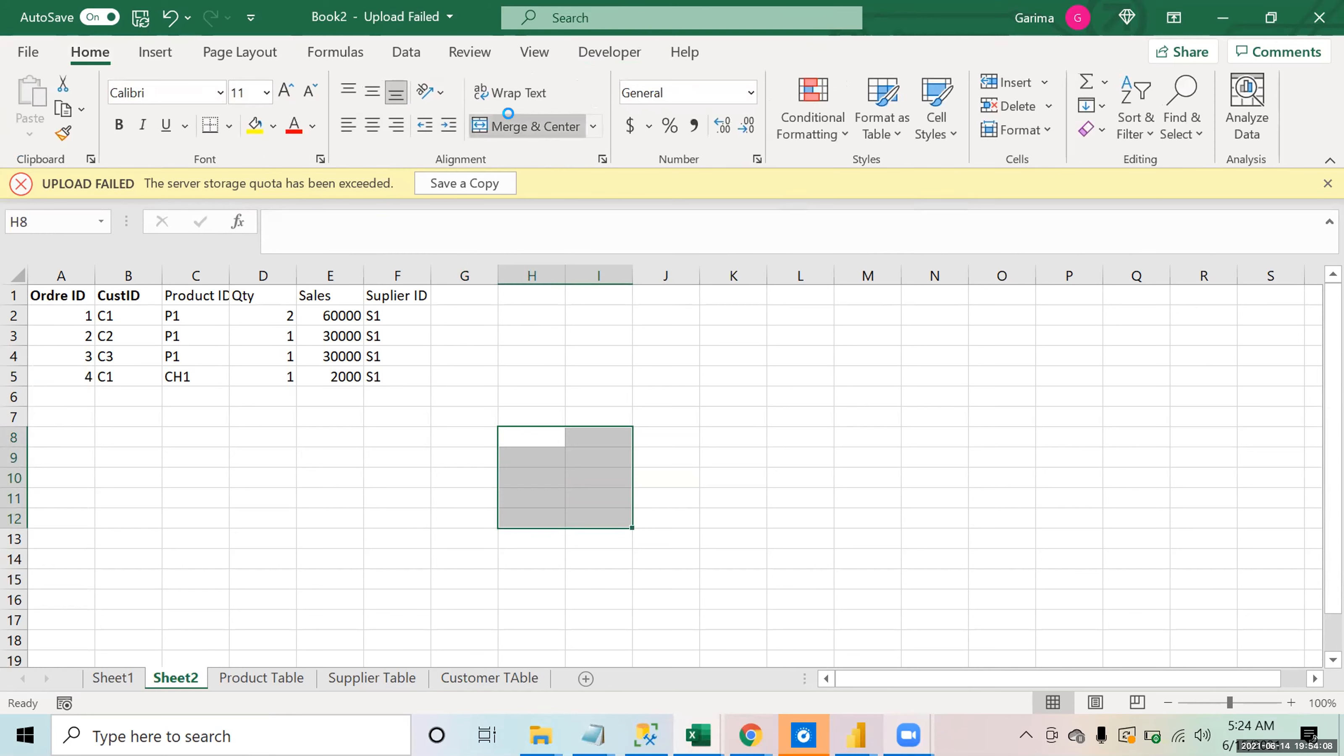
{"action": "left_click", "coordinate": [519, 127]}
Step: Enter Product Table, PID, Pname and Price on separate lines in the merged cell H8
{"action": "type", "text": "P"}
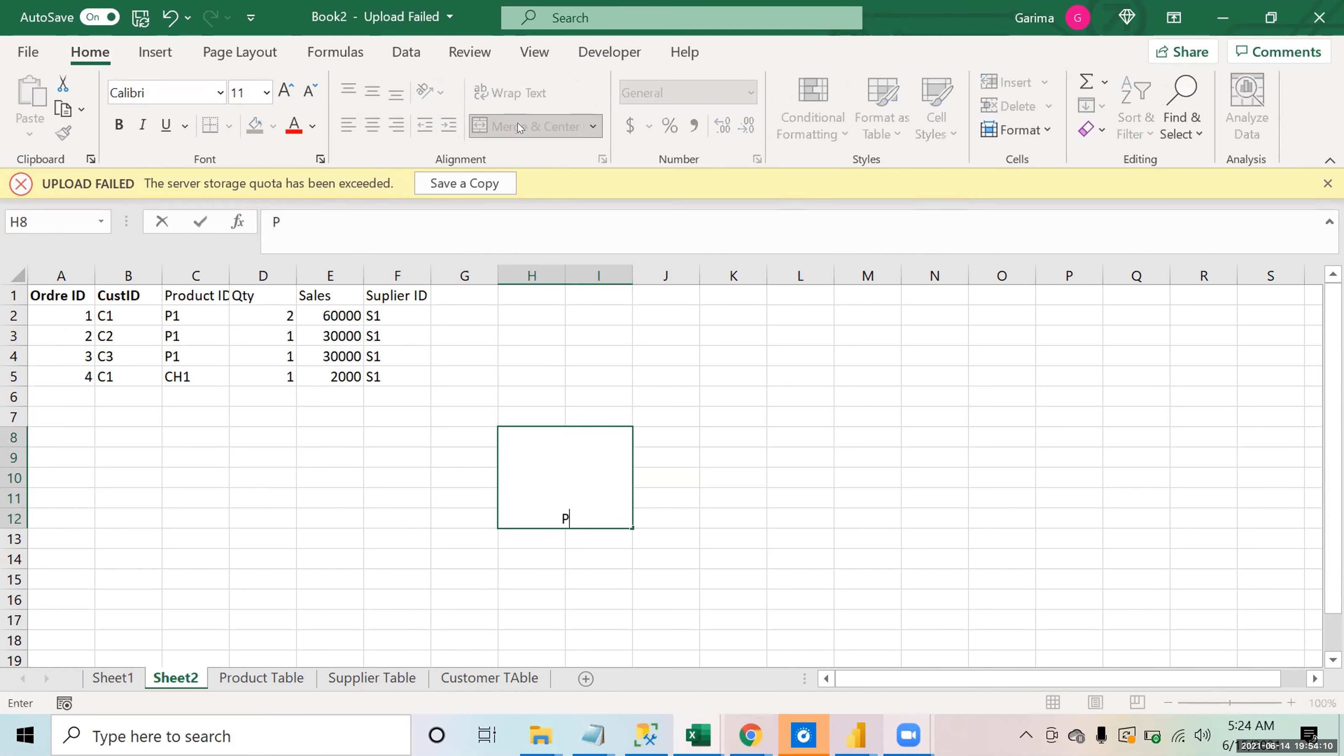
{"action": "type", "text": "roduct Table"}
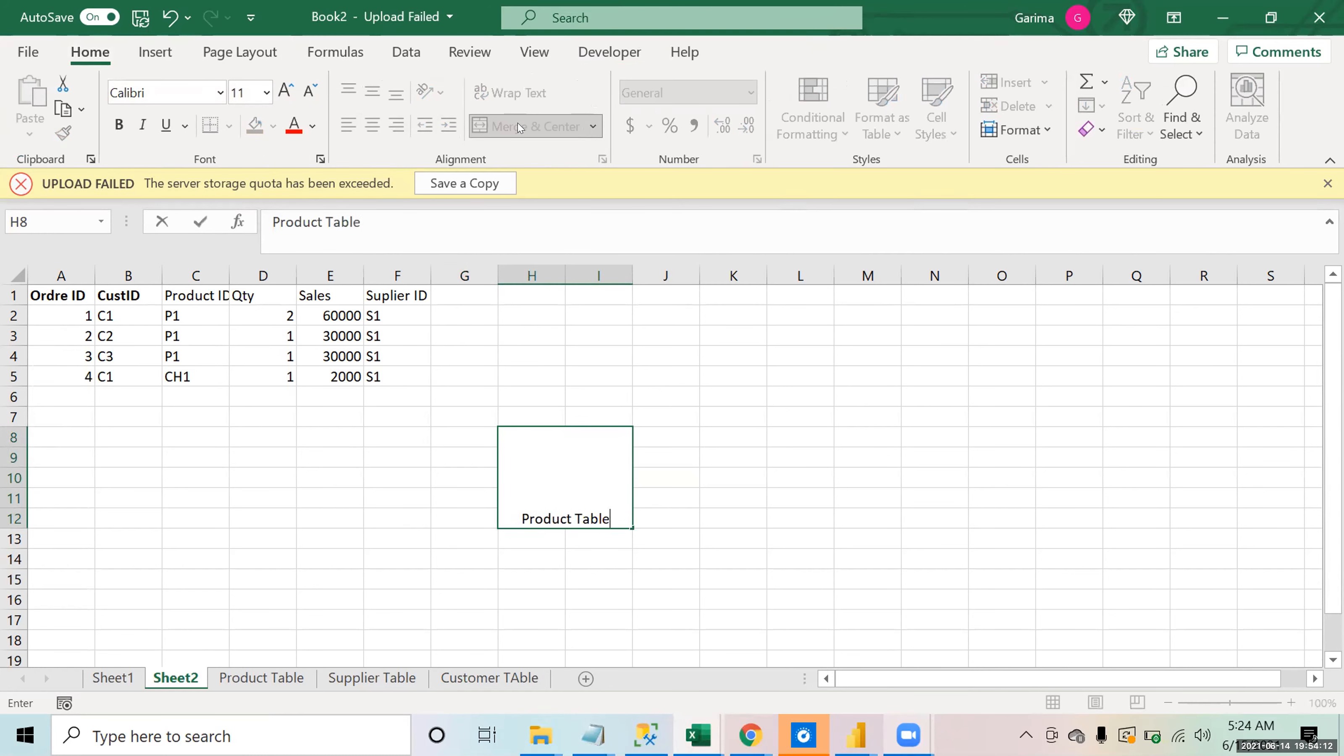
{"action": "key", "text": "alt+Return"}
{"action": "type", "text": "PID"}
{"action": "key", "text": "alt+Return"}
{"action": "type", "text": "PName"}
{"action": "key", "text": "alt+Return"}
{"action": "type", "text": "Price"}
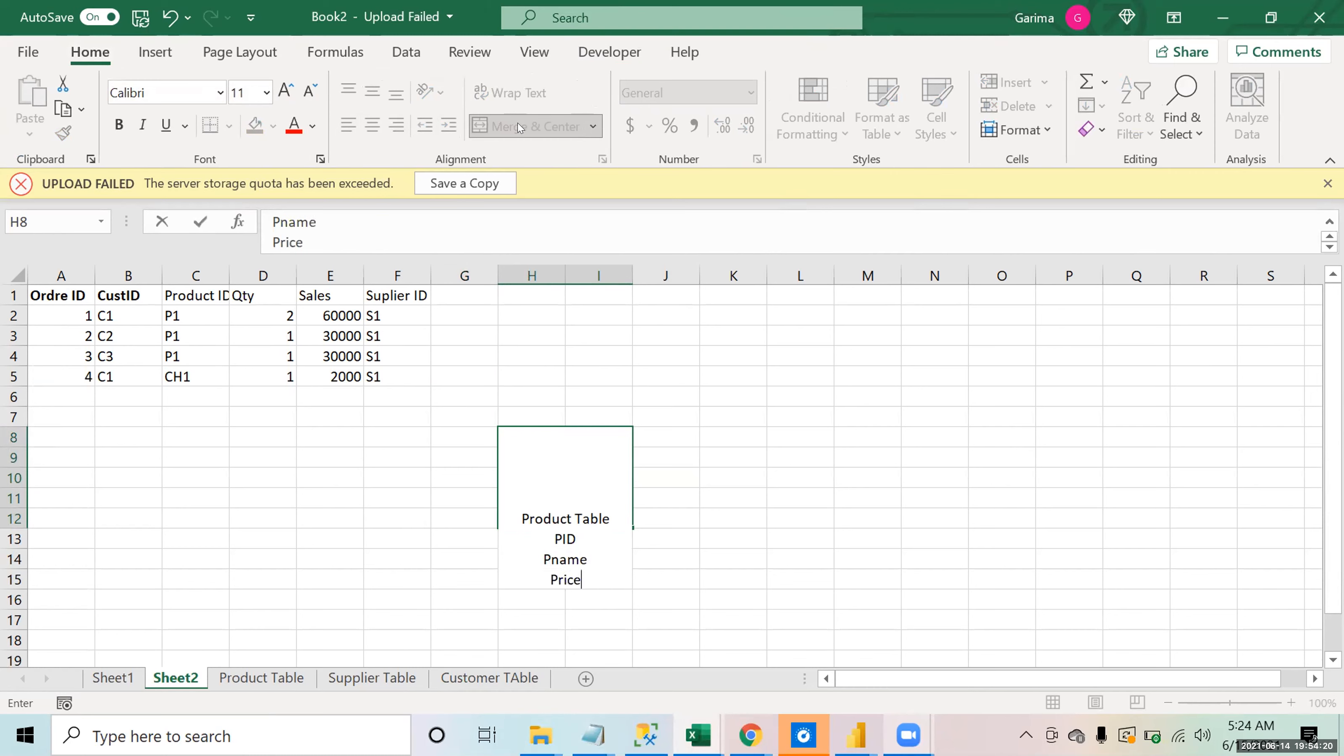
{"action": "key", "text": "Return"}
Step: Make the Product Table title line in the merged cell bold
{"action": "key", "text": "Up"}
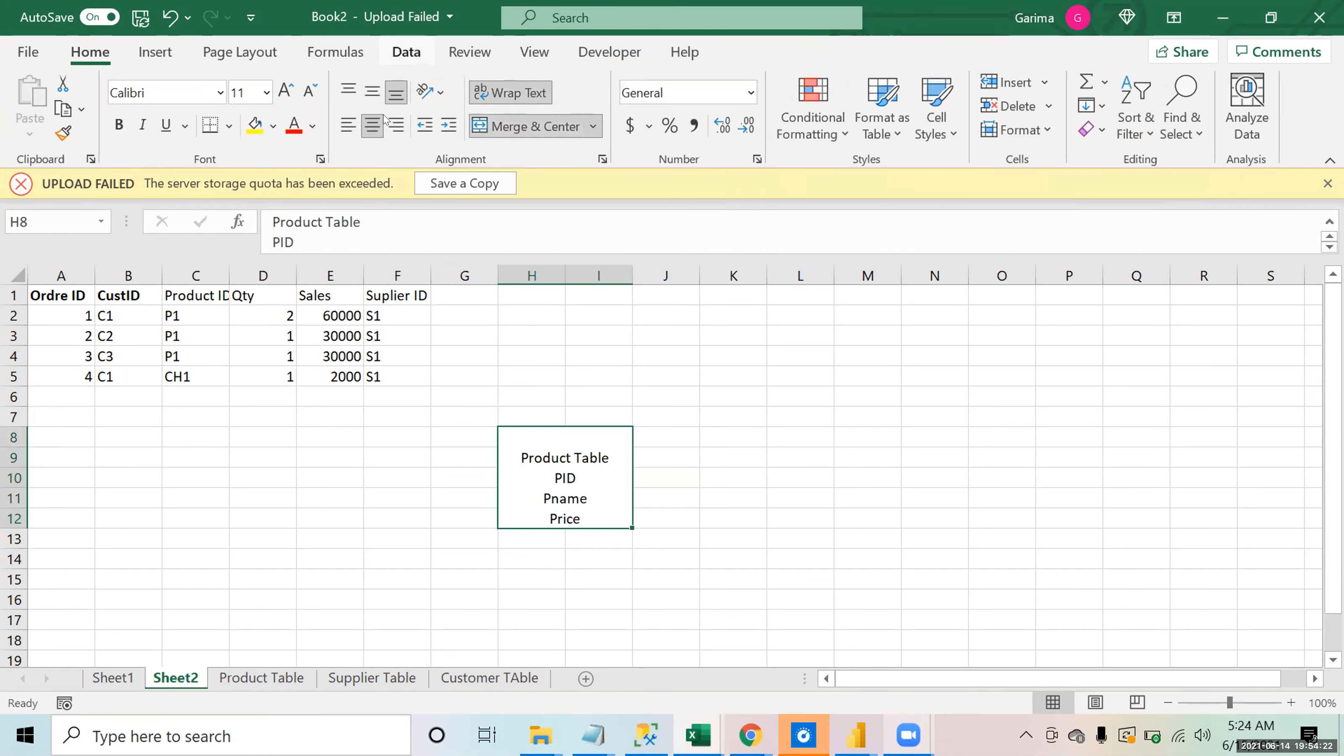
{"action": "left_click_drag", "start_coordinate": [371, 222], "coordinate": [241, 225]}
{"action": "key", "text": "ctrl+b"}
{"action": "key", "text": "Return"}
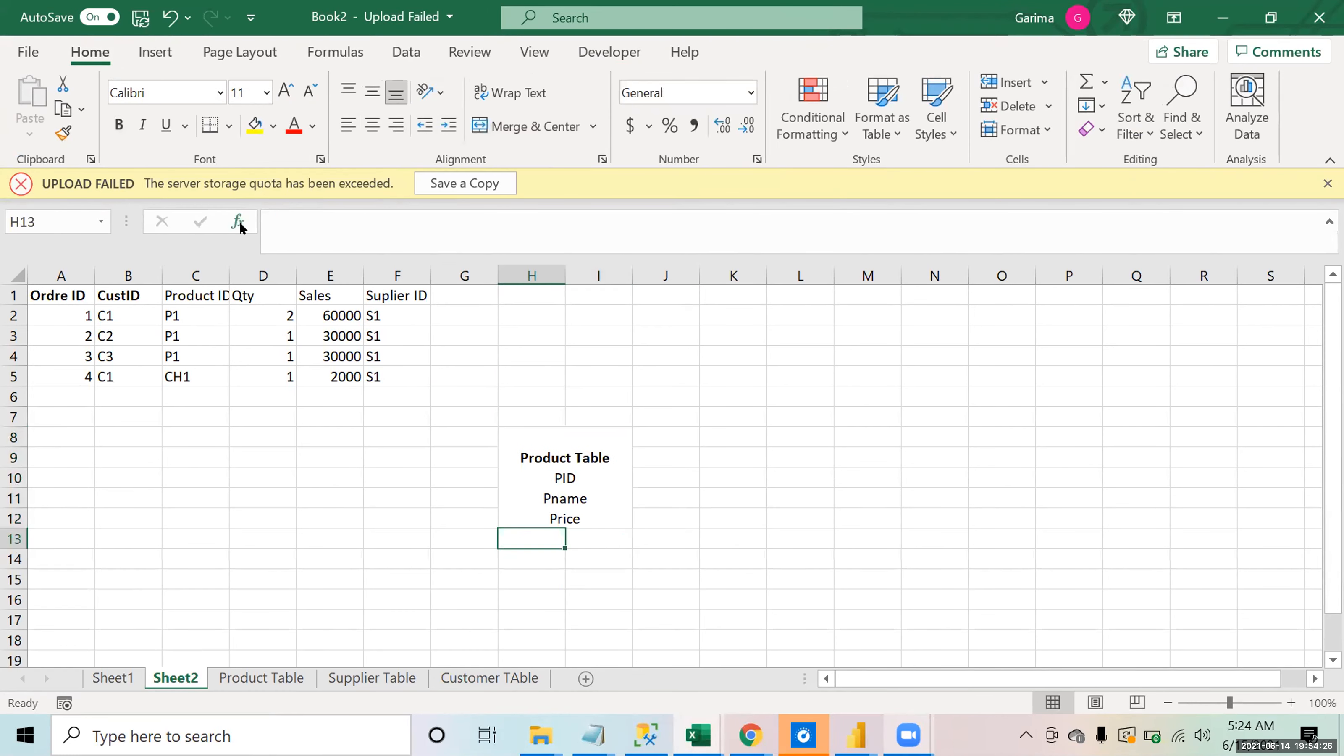
Step: Apply all borders to the merged Product Table box at H8:I12
{"action": "key", "text": "Up"}
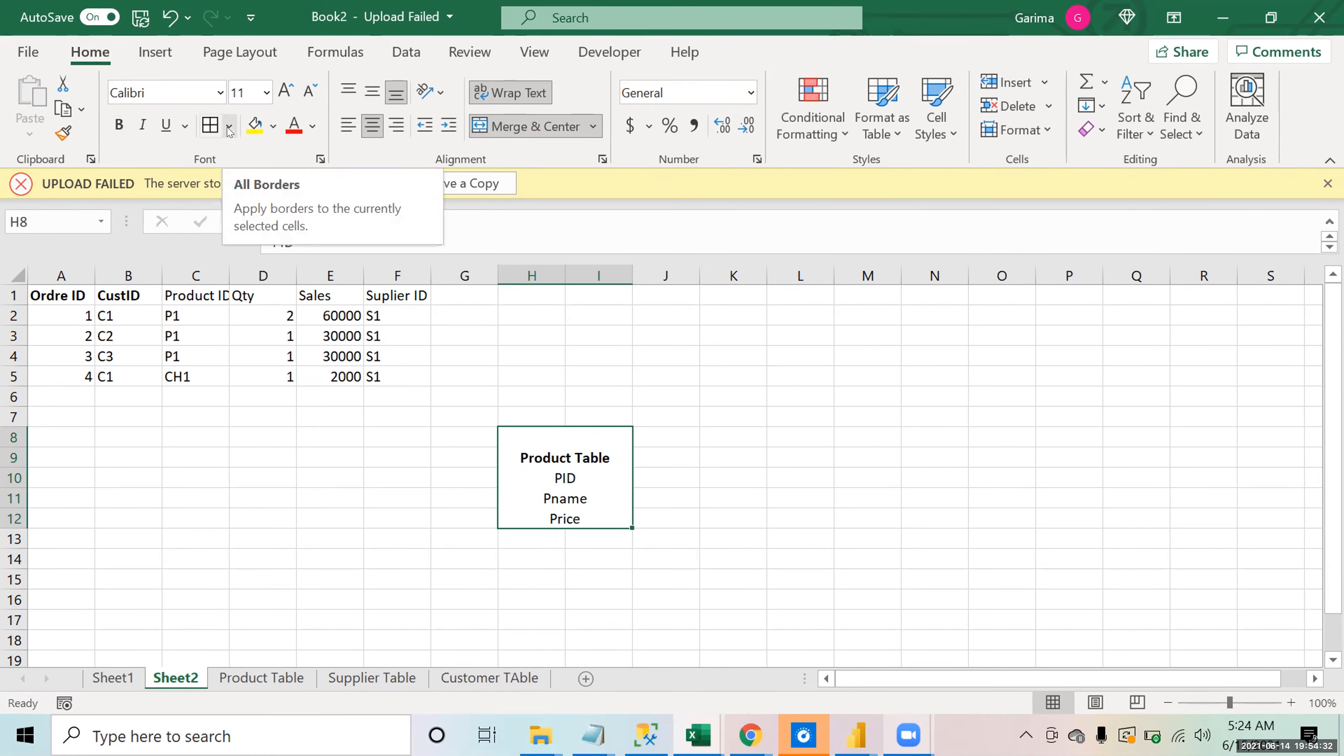
{"action": "key", "text": "Right"}
{"action": "key", "text": "Right"}
{"action": "key", "text": "Right"}
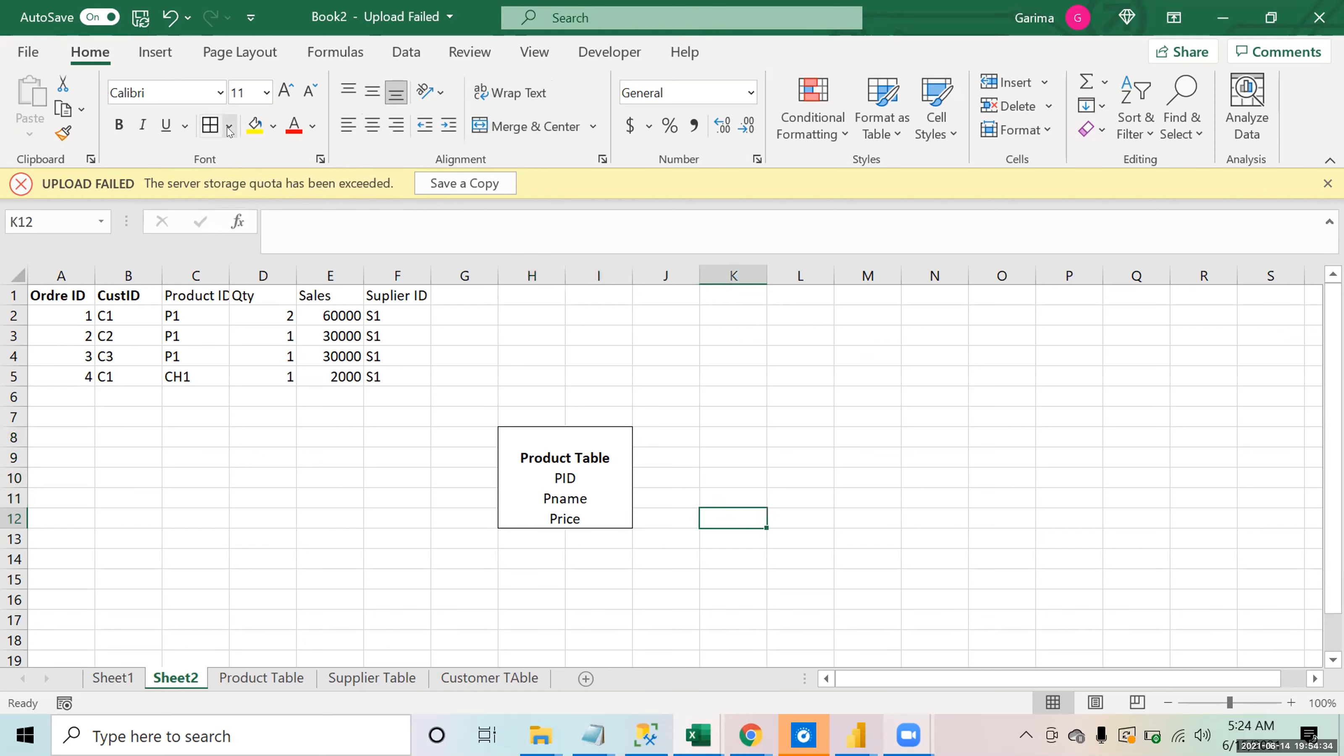
Step: Copy the merged Product Table box at H8:I12 and paste the copy at O8
{"action": "key", "text": "Up"}
{"action": "key", "text": "Left"}
{"action": "key", "text": "Up"}
{"action": "key", "text": "Left"}
{"action": "key", "text": "Left"}
{"action": "key", "text": "ctrl+c"}
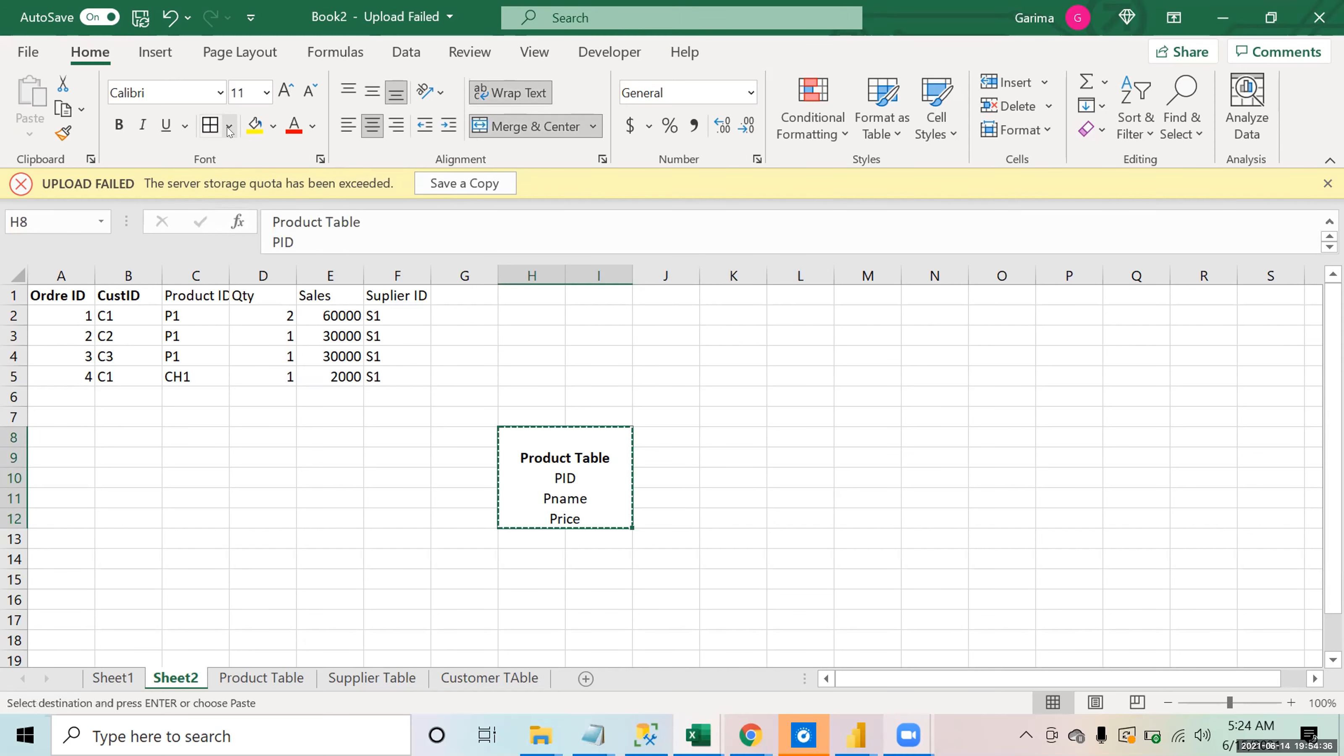
{"action": "key", "text": "Right"}
{"action": "key", "text": "Right"}
{"action": "key", "text": "Right"}
{"action": "key", "text": "Right"}
{"action": "key", "text": "Right"}
{"action": "key", "text": "Right"}
{"action": "key", "text": "Up"}
{"action": "key", "text": "Up"}
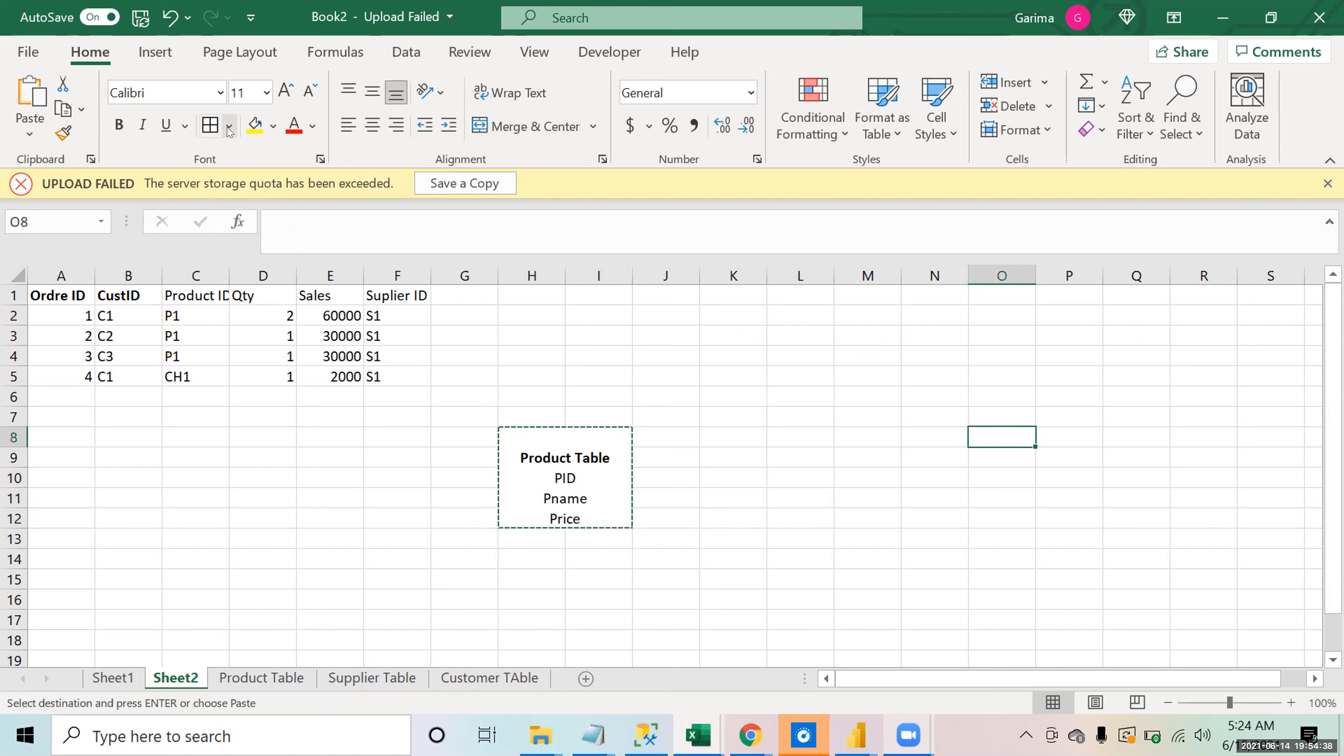
{"action": "key", "text": "ctrl+v"}
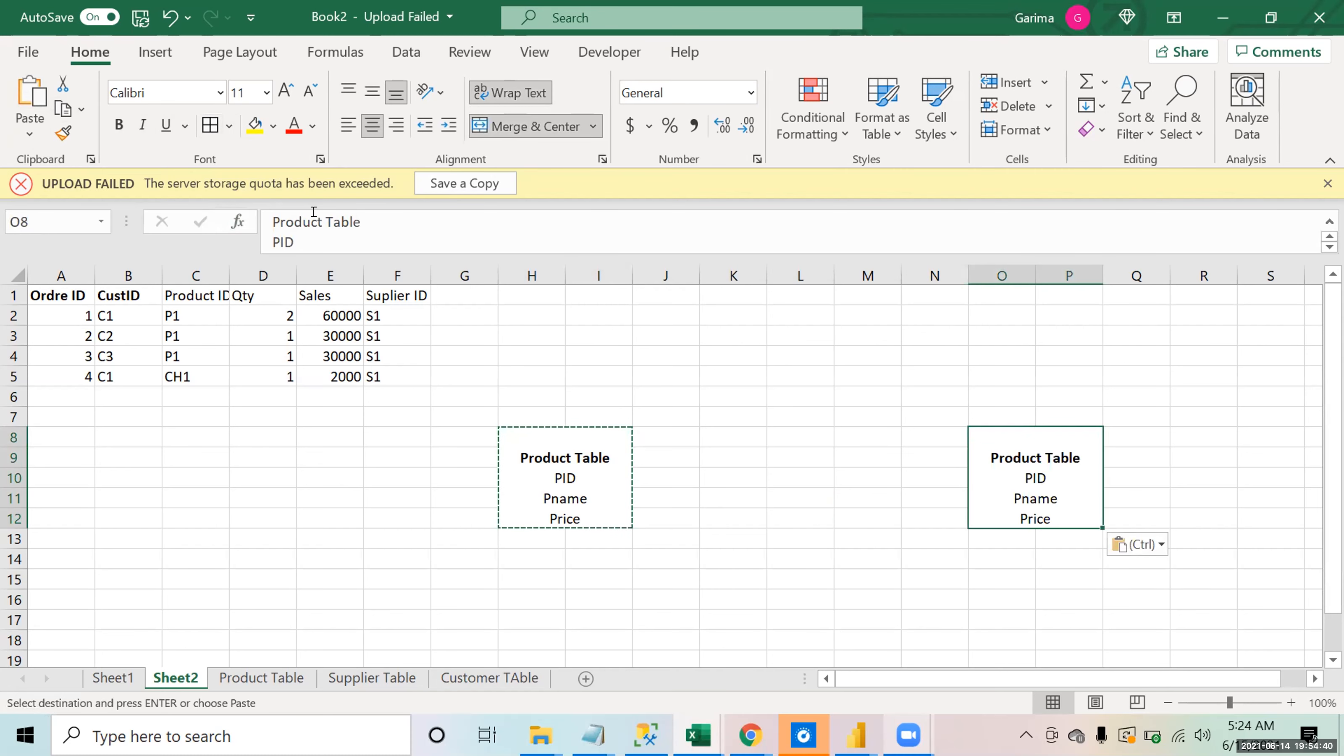
Step: Change the title of the copied box at O8 to Customer Table and its ID line to CID
{"action": "double_click", "coordinate": [267, 220]}
{"action": "type", "text": "Custome"}
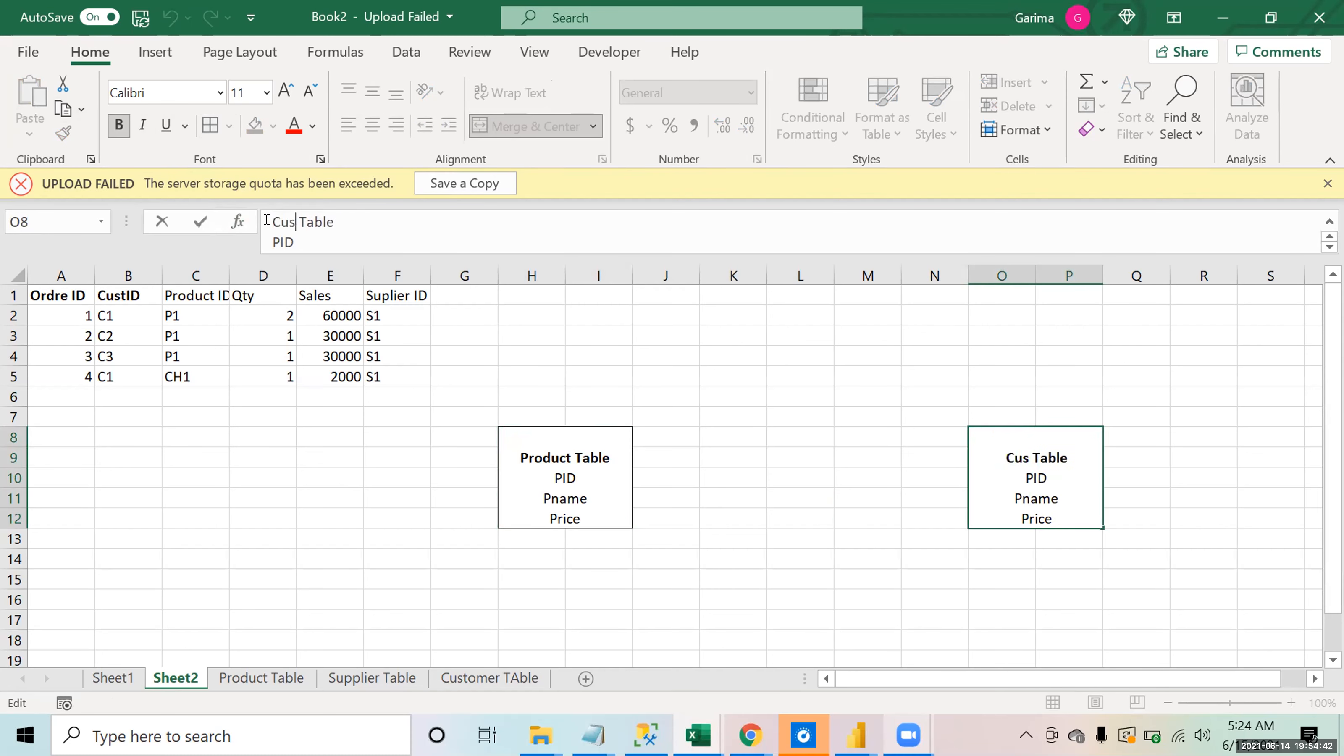
{"action": "type", "text": "r"}
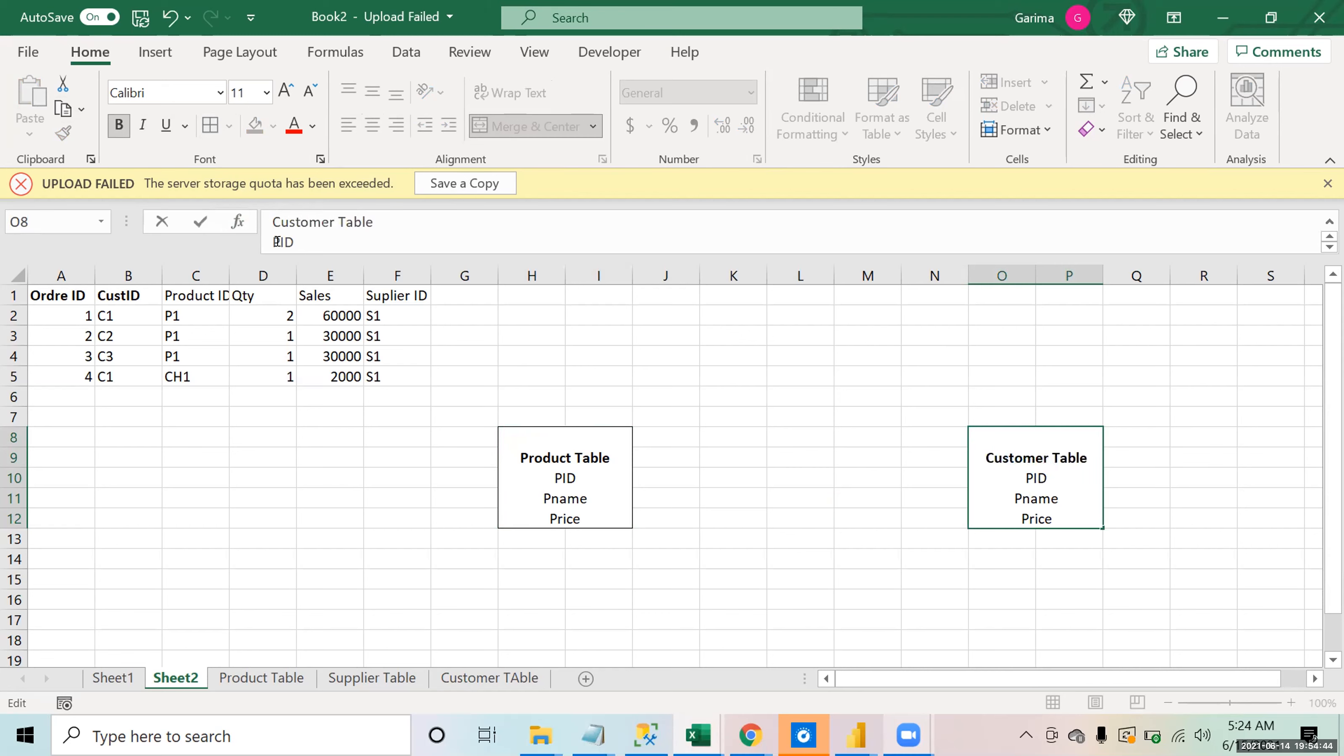
{"action": "double_click", "coordinate": [287, 236]}
{"action": "type", "text": "CID"}
Step: Change the name line in the Customer Table box to Cname and remove its Price line
{"action": "scroll", "coordinate": [794, 232], "scroll_direction": "down", "scroll_amount": 2}
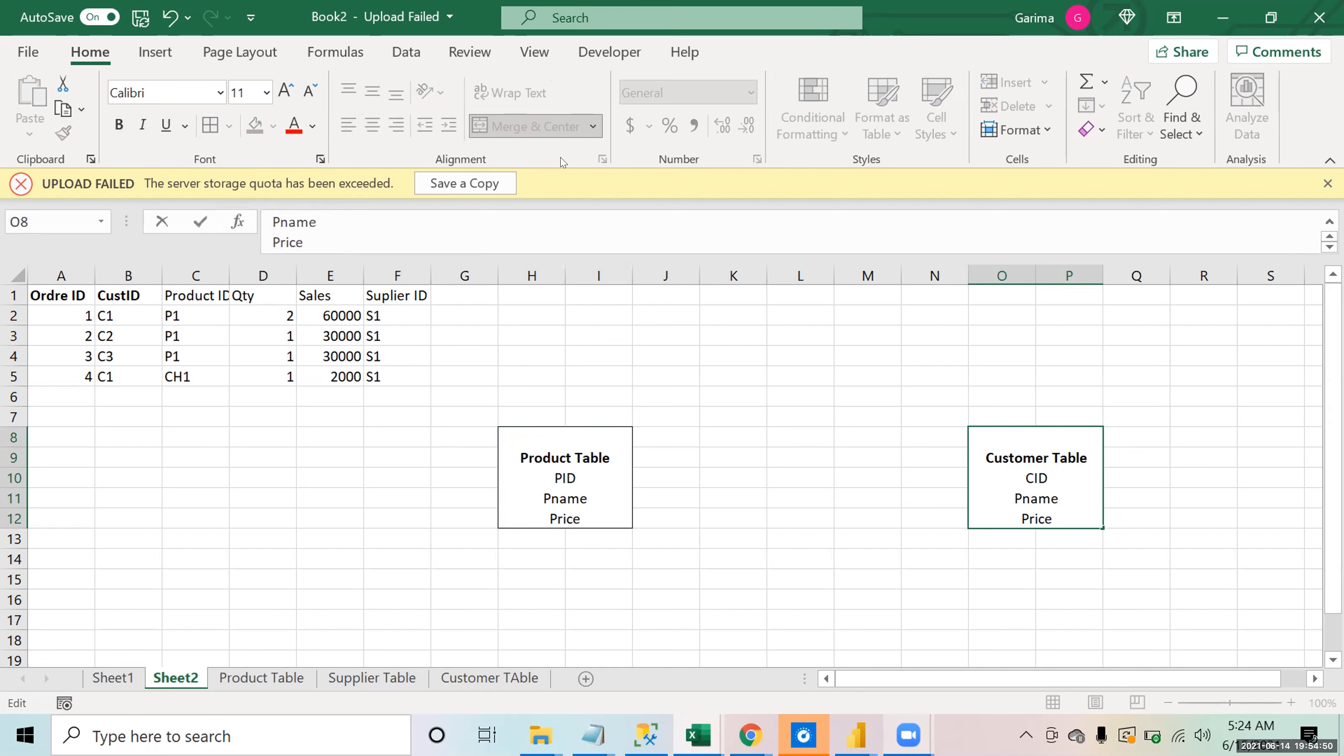
{"action": "left_click", "coordinate": [279, 221]}
{"action": "key", "text": "BackSpace"}
{"action": "type", "text": "C"}
{"action": "left_click_drag", "start_coordinate": [306, 242], "coordinate": [234, 238]}
{"action": "key", "text": "BackSpace"}
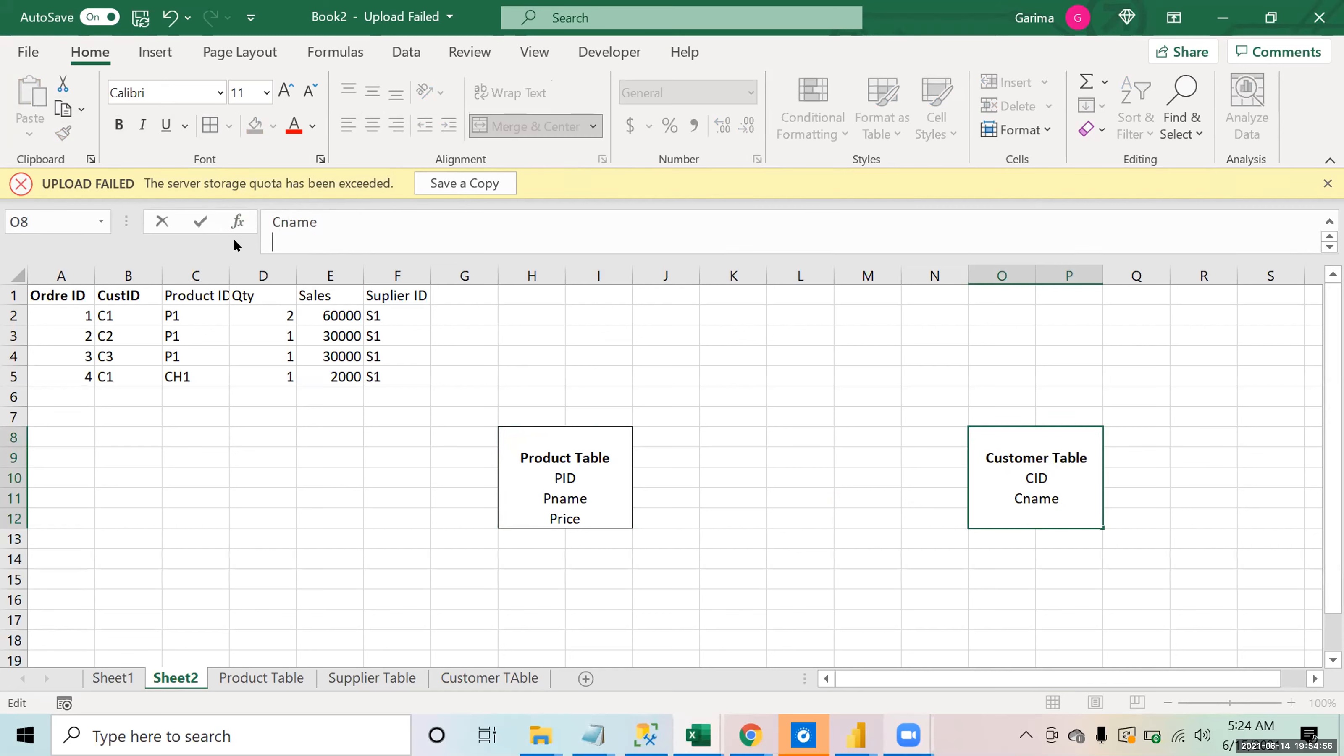
{"action": "key", "text": "Return"}
Step: Copy the Customer Table box and paste the copy at L15, below and between the other two boxes
{"action": "key", "text": "Up"}
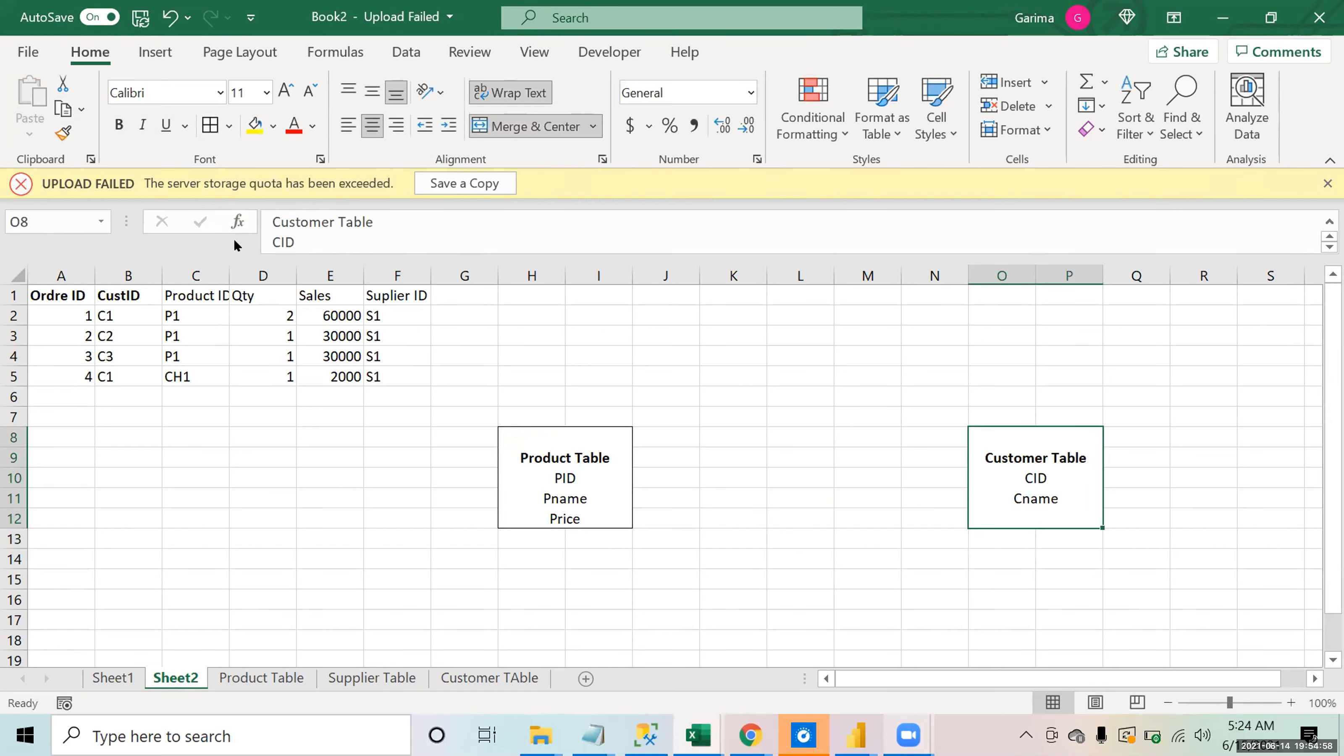
{"action": "key", "text": "ctrl+c"}
{"action": "key", "text": "Down"}
{"action": "key", "text": "Down"}
{"action": "key", "text": "Left"}
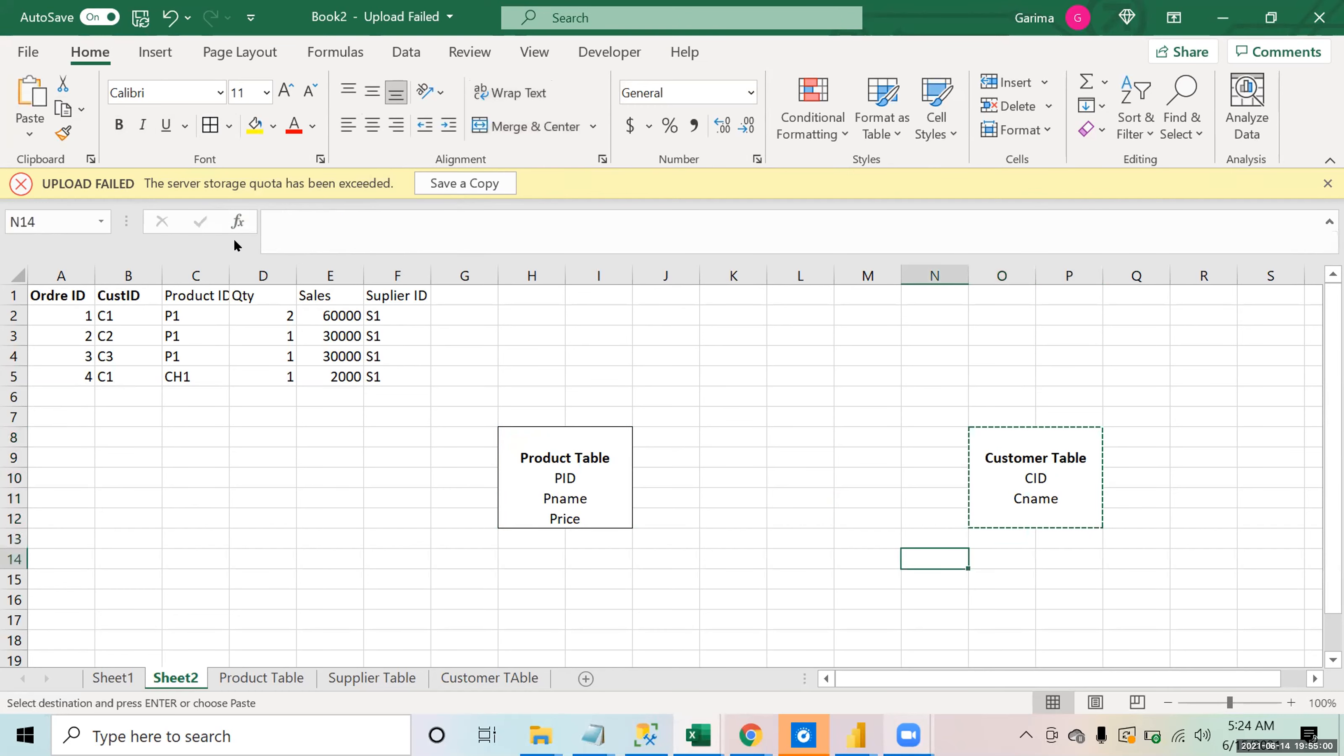
{"action": "key", "text": "Left"}
{"action": "key", "text": "Left"}
{"action": "key", "text": "Down"}
{"action": "key", "text": "ctrl+v"}
{"action": "key", "text": "Down"}
{"action": "key", "text": "Down"}
{"action": "key", "text": "Down"}
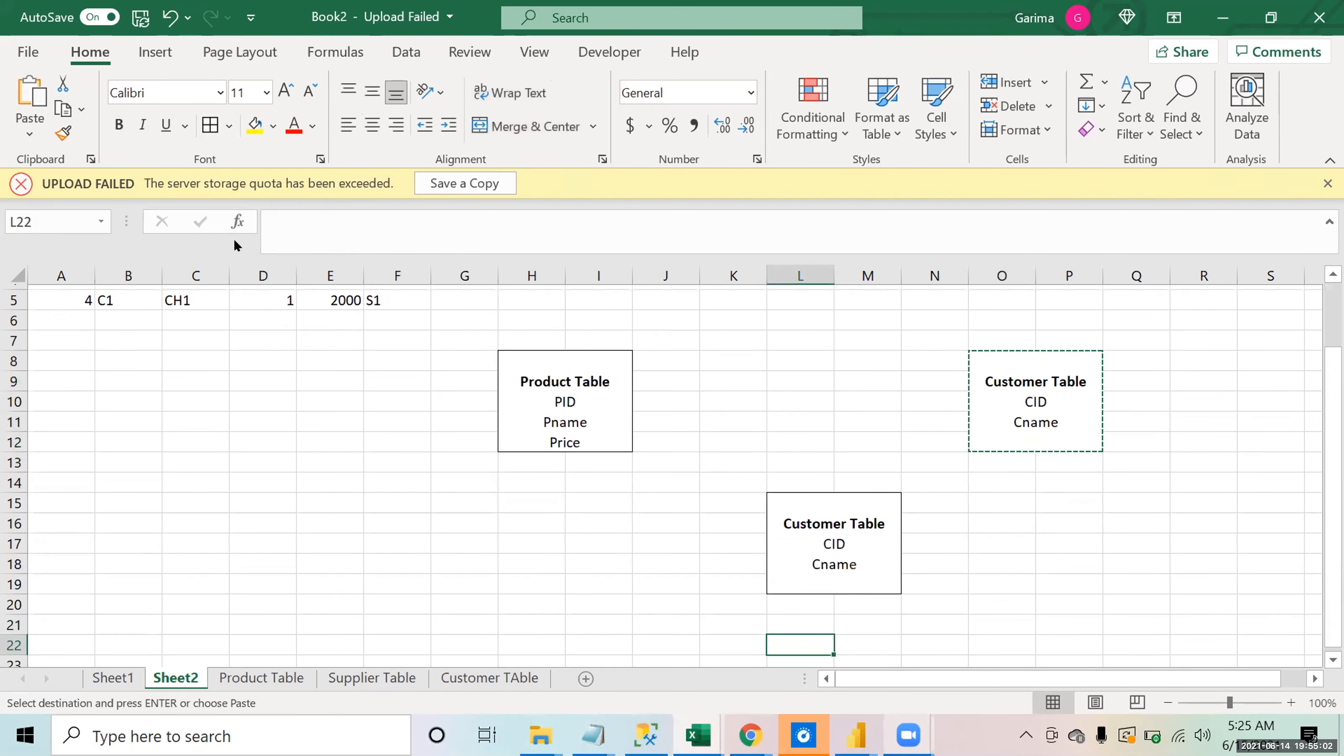
Step: Rewrite the copied box at L15 to read Supplier Table, SID and Sname
{"action": "key", "text": "Up"}
{"action": "key", "text": "Up"}
{"action": "key", "text": "Up"}
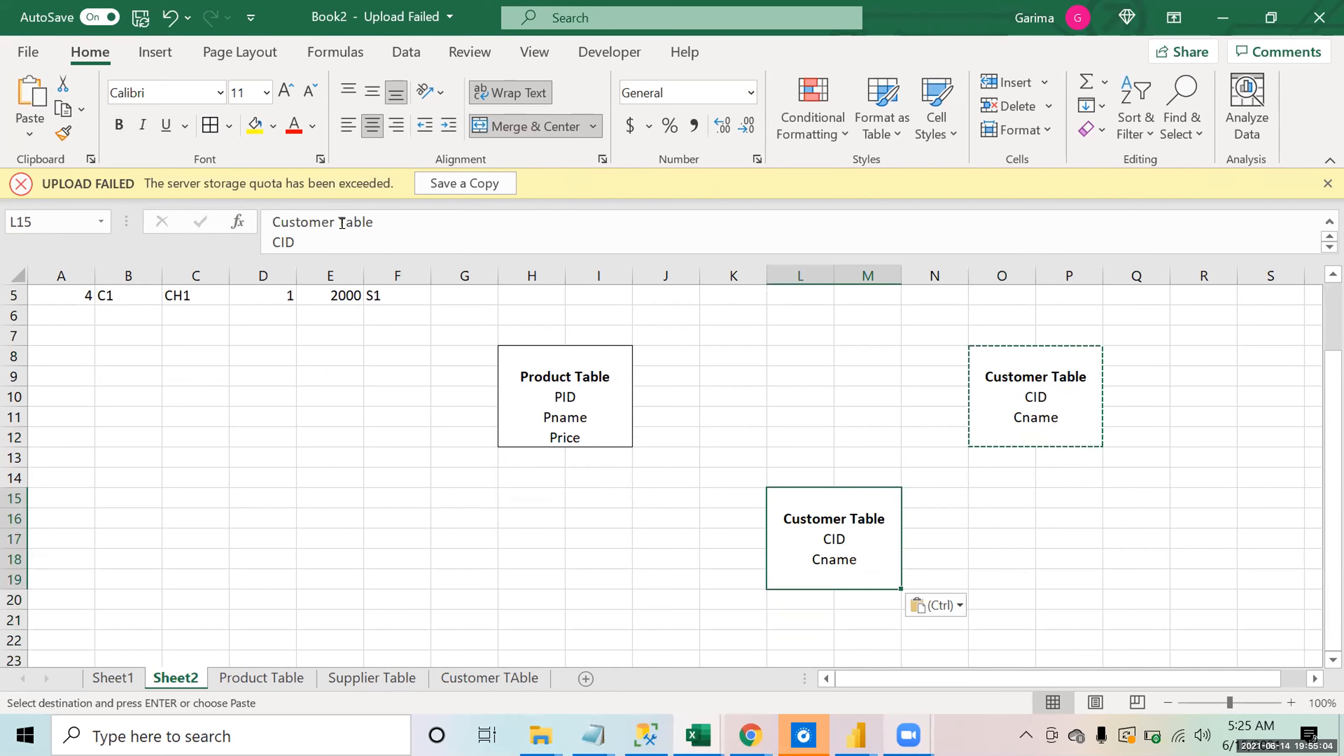
{"action": "left_click_drag", "start_coordinate": [338, 223], "coordinate": [214, 229]}
{"action": "type", "text": "Supplier"}
{"action": "left_click", "coordinate": [322, 232]}
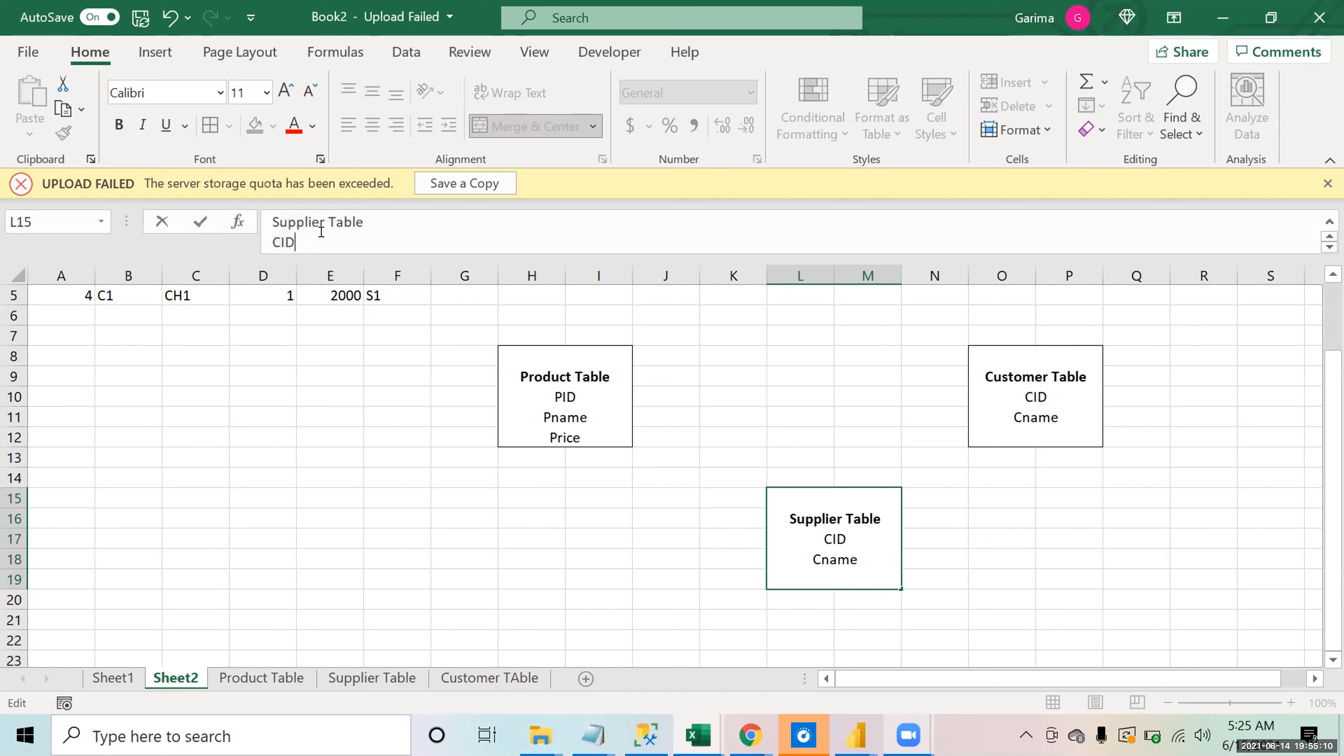
{"action": "left_click_drag", "start_coordinate": [311, 232], "coordinate": [254, 232]}
{"action": "type", "text": "SID"}
{"action": "scroll", "coordinate": [317, 232], "scroll_direction": "down", "scroll_amount": 1}
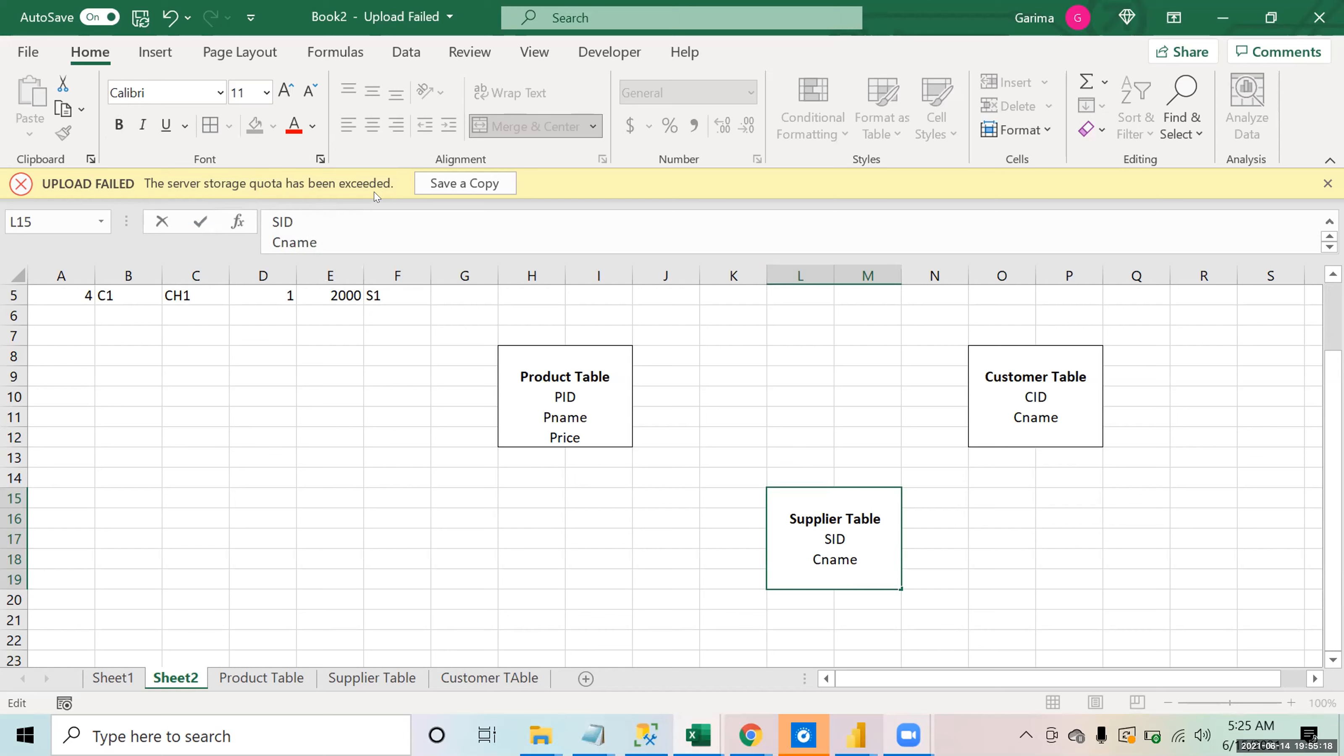
{"action": "left_click_drag", "start_coordinate": [275, 234], "coordinate": [255, 234]}
{"action": "type", "text": "S"}
{"action": "key", "text": "Return"}
Step: Merge and center cells K8:L12 between the Product Table and Customer Table boxes
{"action": "key", "text": "Up"}
{"action": "key", "text": "Up"}
{"action": "key", "text": "Up"}
{"action": "key", "text": "Up"}
{"action": "key", "text": "Up"}
{"action": "key", "text": "Up"}
{"action": "key", "text": "Up"}
{"action": "key", "text": "Up"}
{"action": "key", "text": "Left"}
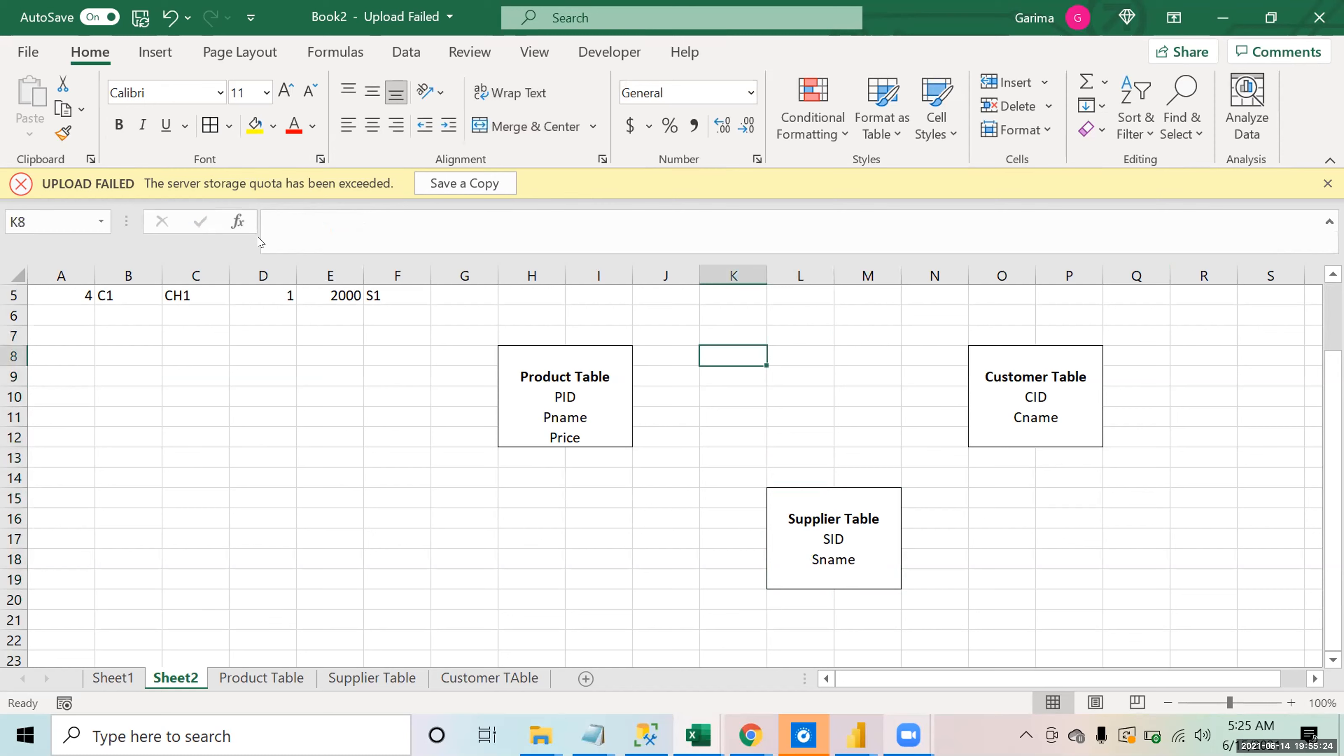
{"action": "key", "text": "shift+Right"}
{"action": "key", "text": "shift+Down"}
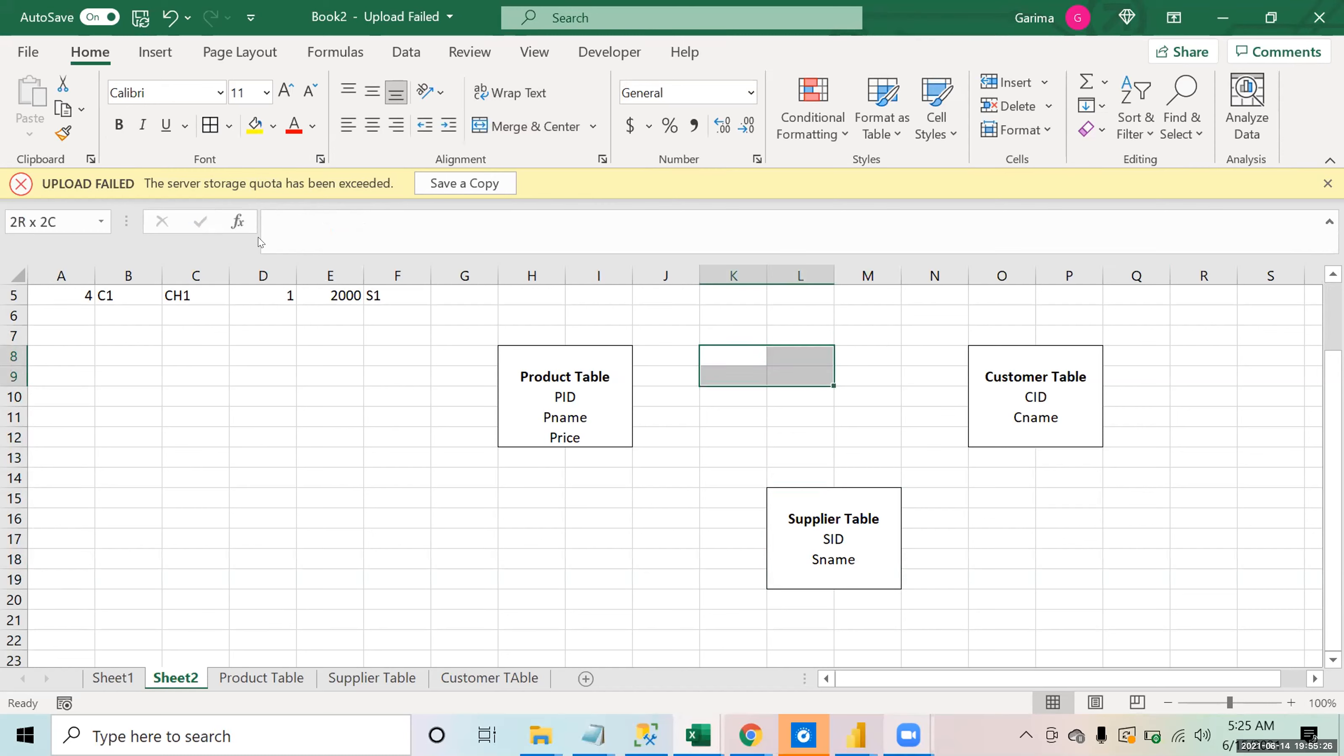
{"action": "key", "text": "shift+Down"}
{"action": "key", "text": "shift+Down"}
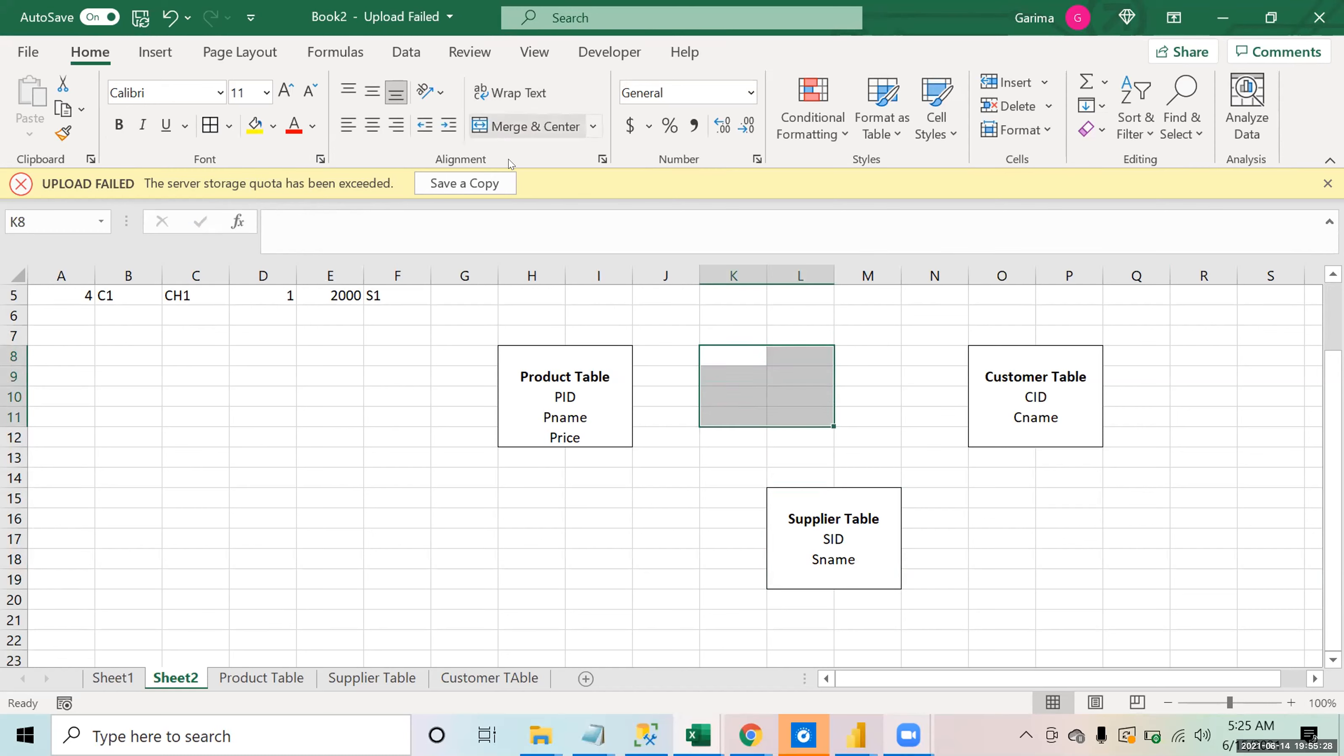
{"action": "key", "text": "shift+Down"}
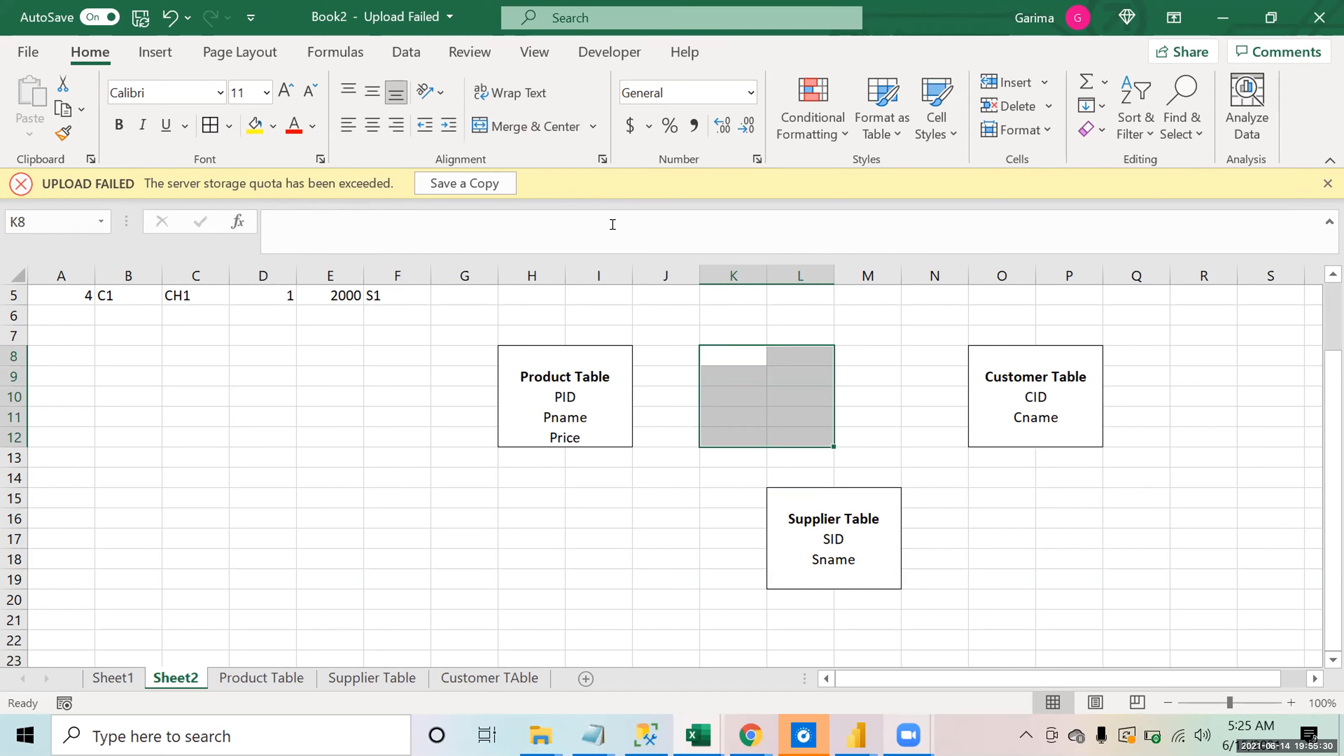
{"action": "left_click", "coordinate": [520, 123]}
Step: Enter Fact Table, CID, PID, SID, Qty and Sales on separate lines in the merged cell K8
{"action": "left_click", "coordinate": [415, 225]}
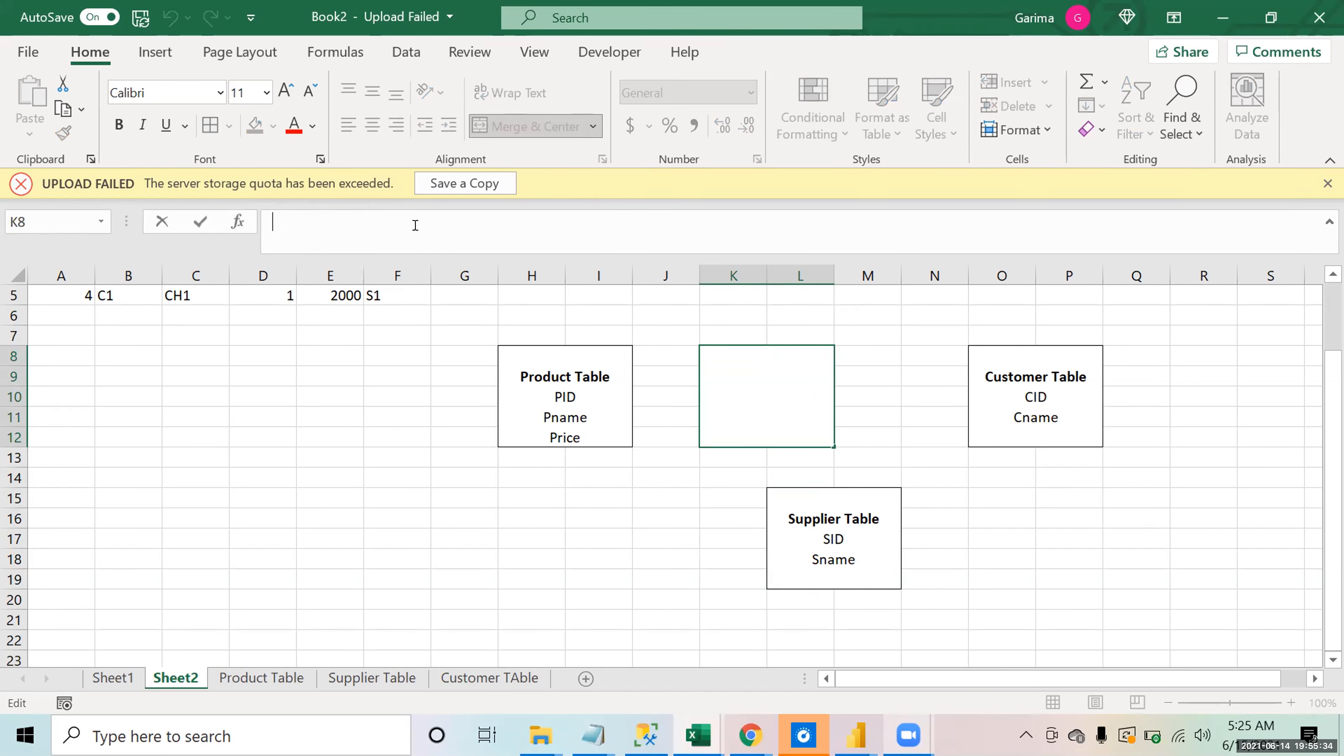
{"action": "type", "text": "Fact TAble"}
{"action": "key", "text": "alt+Return"}
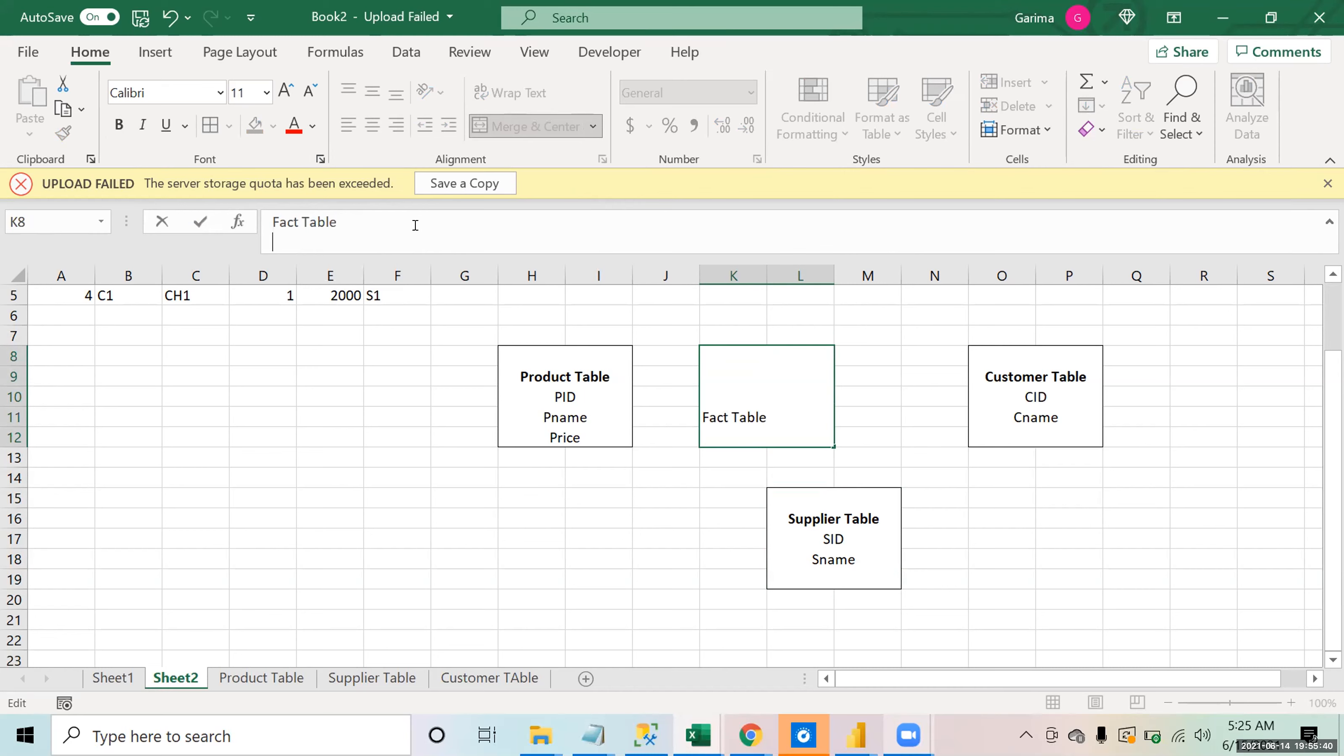
{"action": "type", "text": "CID"}
{"action": "key", "text": "alt+Return"}
{"action": "type", "text": "PID "}
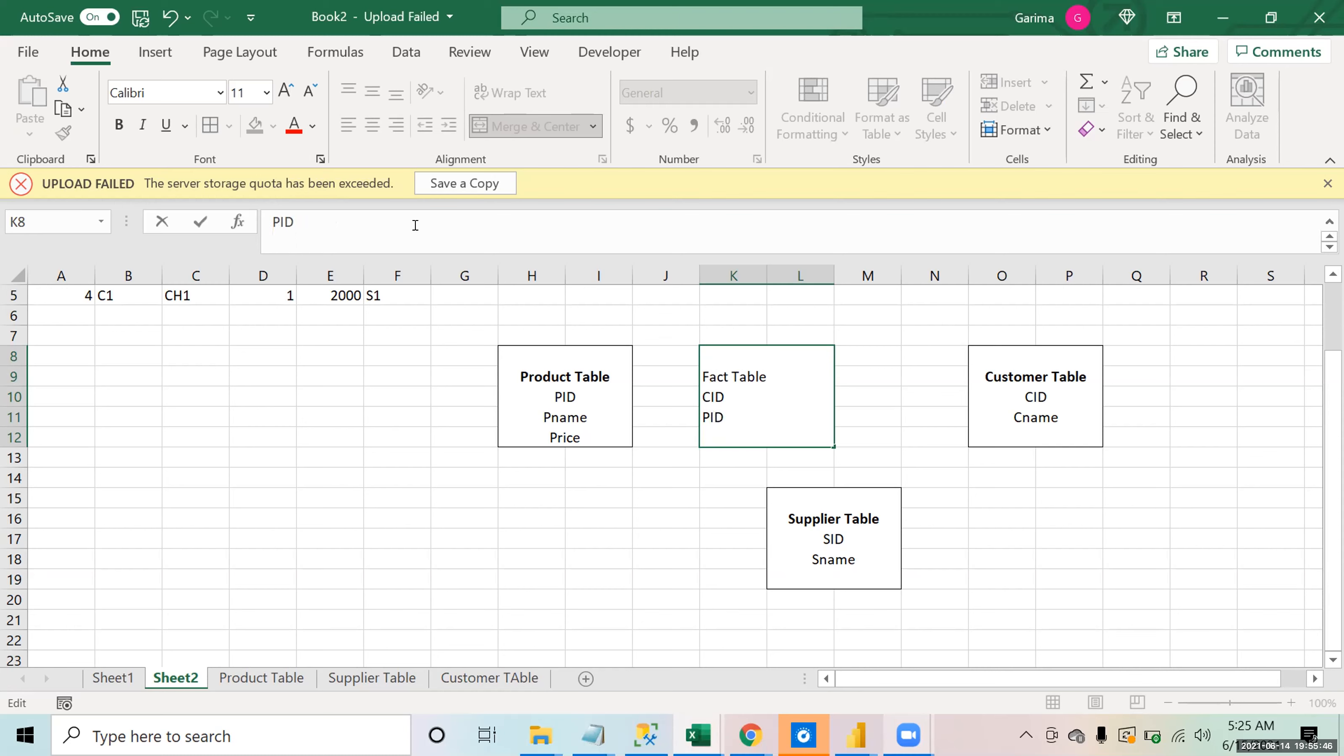
{"action": "type", "text": "SID"}
{"action": "key", "text": "alt+Return"}
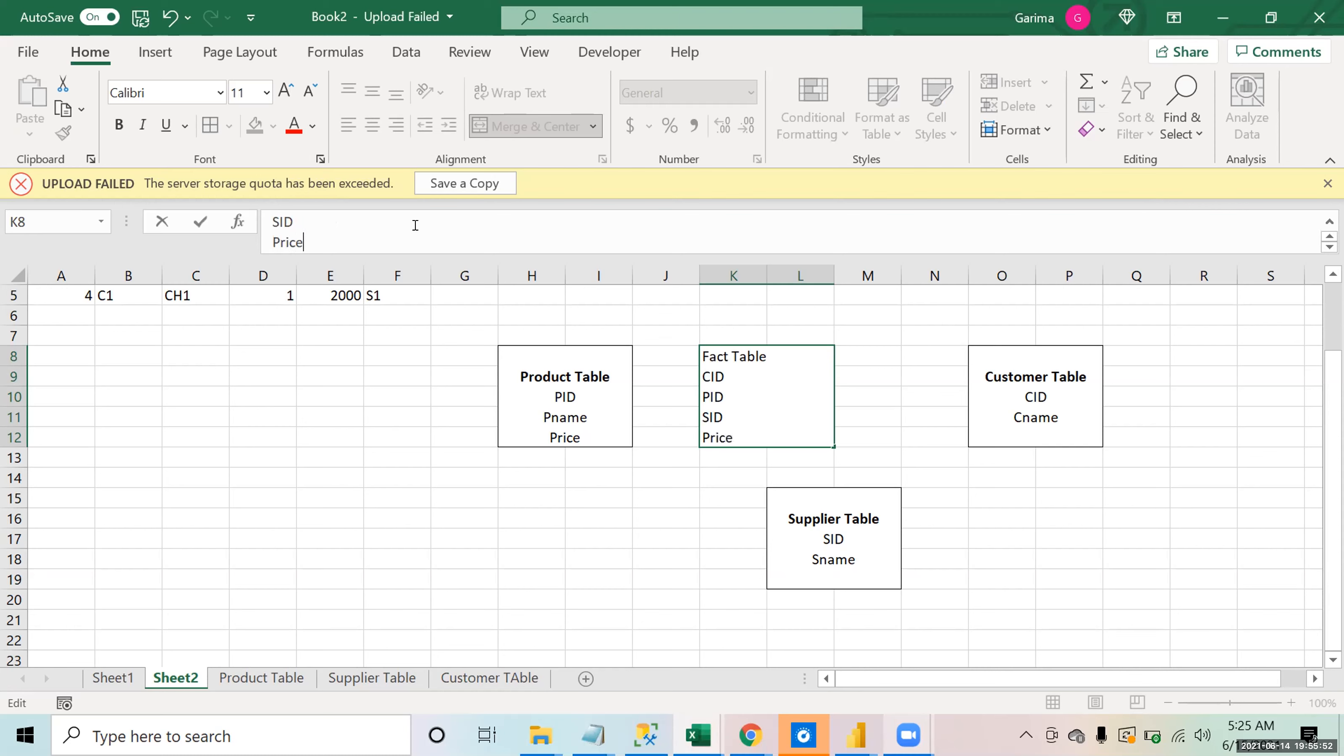
{"action": "type", "text": "Qty"}
{"action": "key", "text": "alt+Return"}
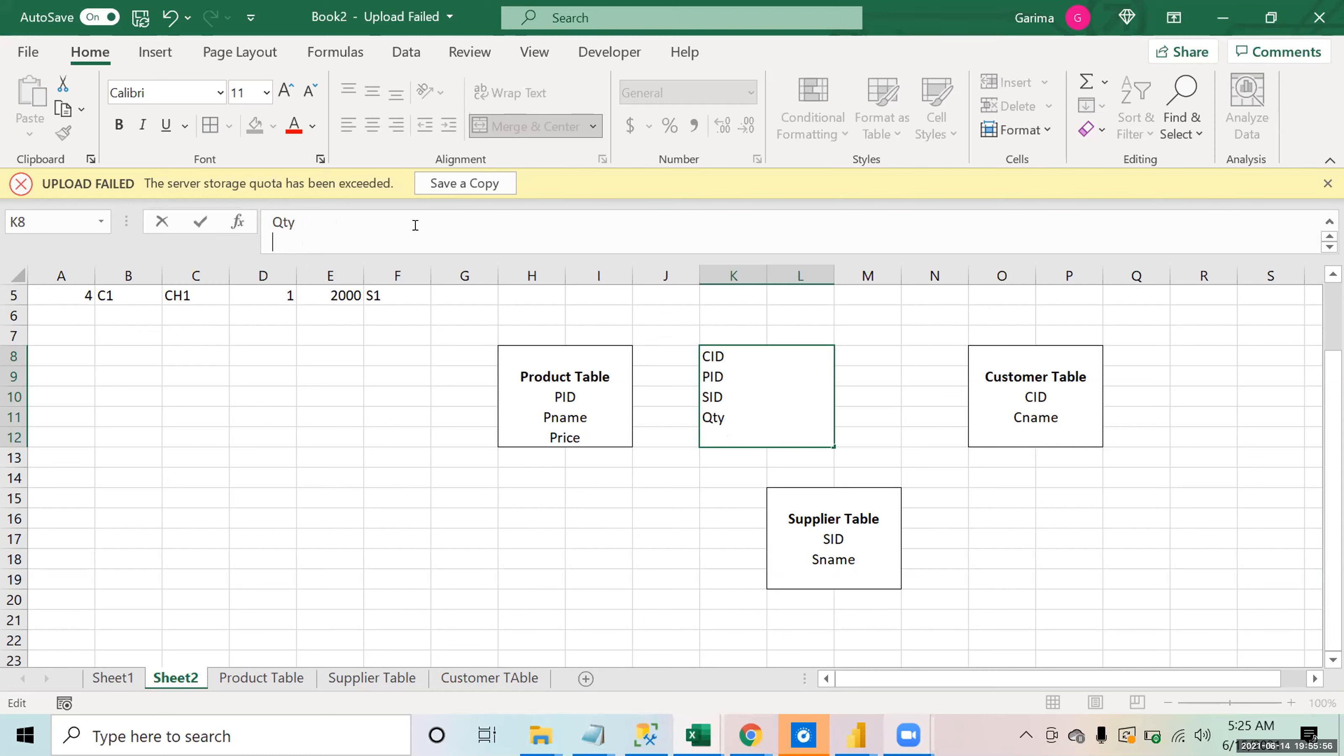
{"action": "type", "text": "Sal"}
{"action": "key", "text": "Return"}
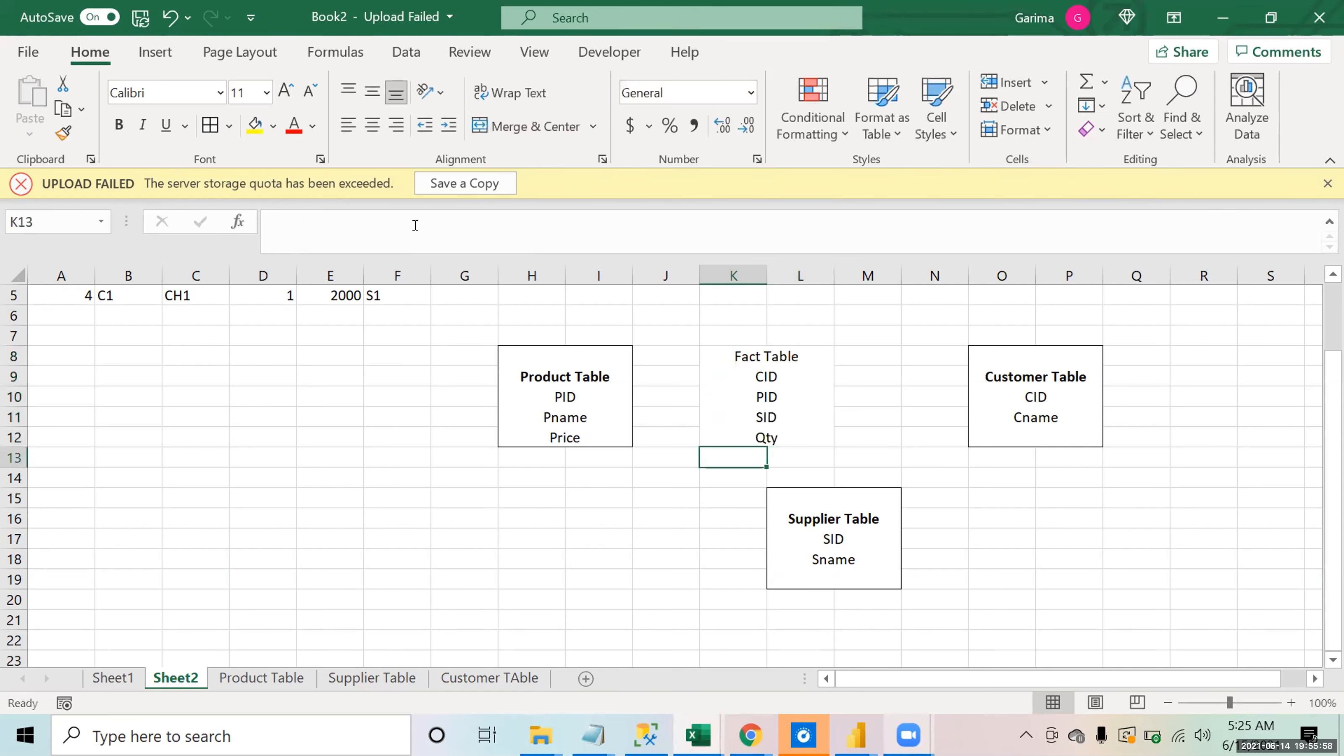
Step: Make the Fact Table title line in the merged cell K8 bold
{"action": "left_click", "coordinate": [791, 401]}
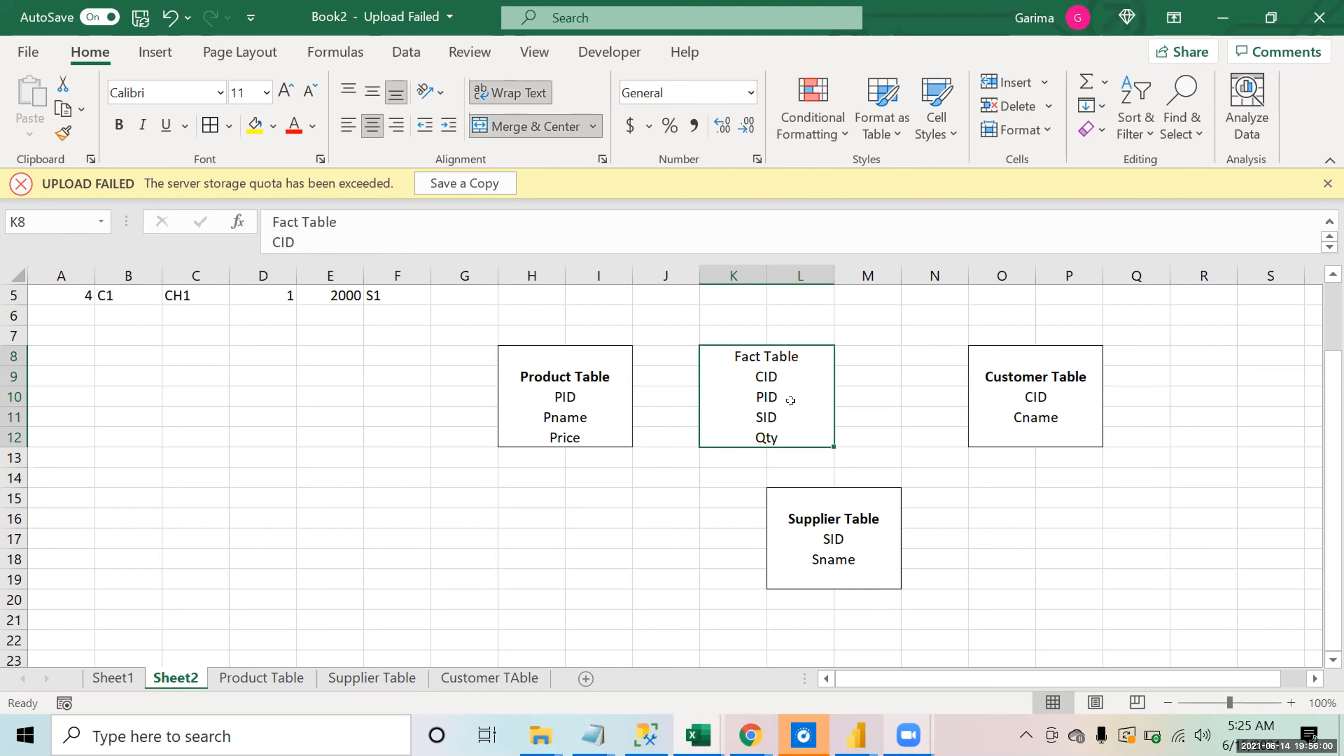
{"action": "double_click", "coordinate": [754, 408]}
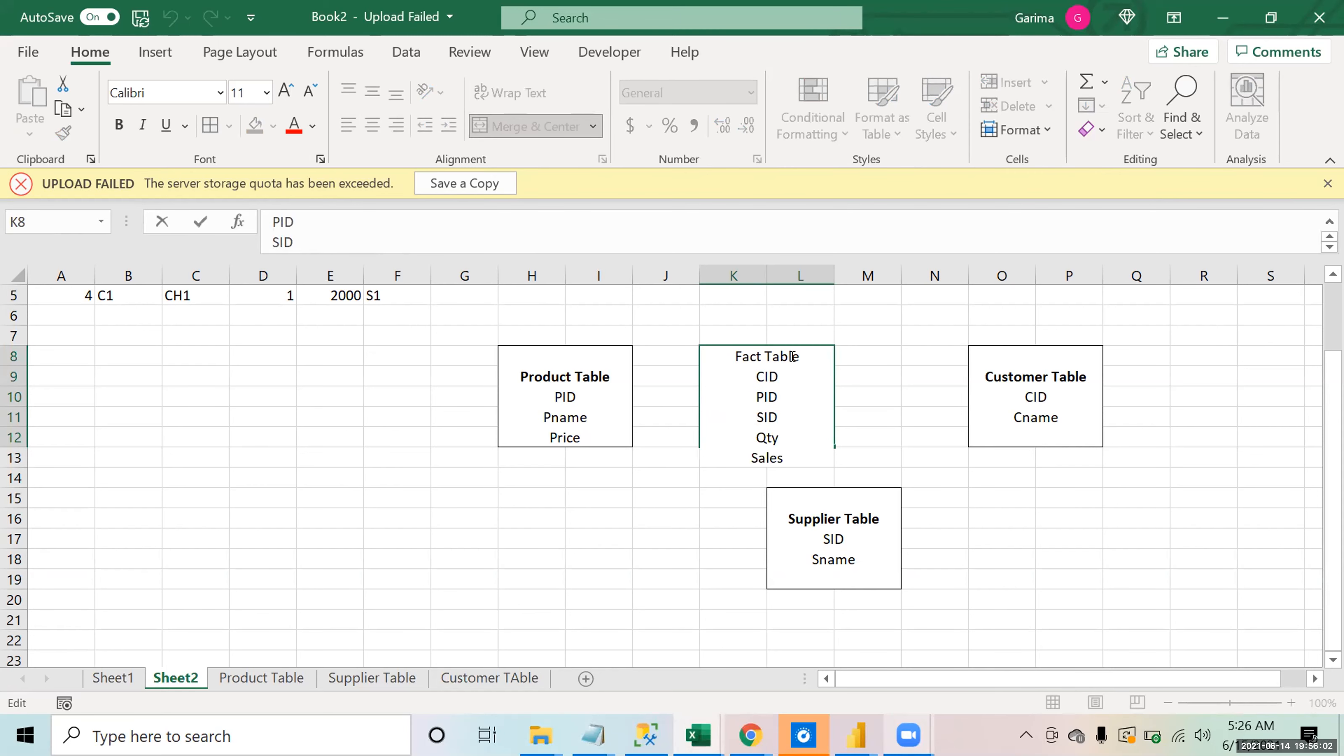
{"action": "left_click_drag", "start_coordinate": [792, 356], "coordinate": [693, 352]}
{"action": "key", "text": "ctrl+b"}
{"action": "key", "text": "Return"}
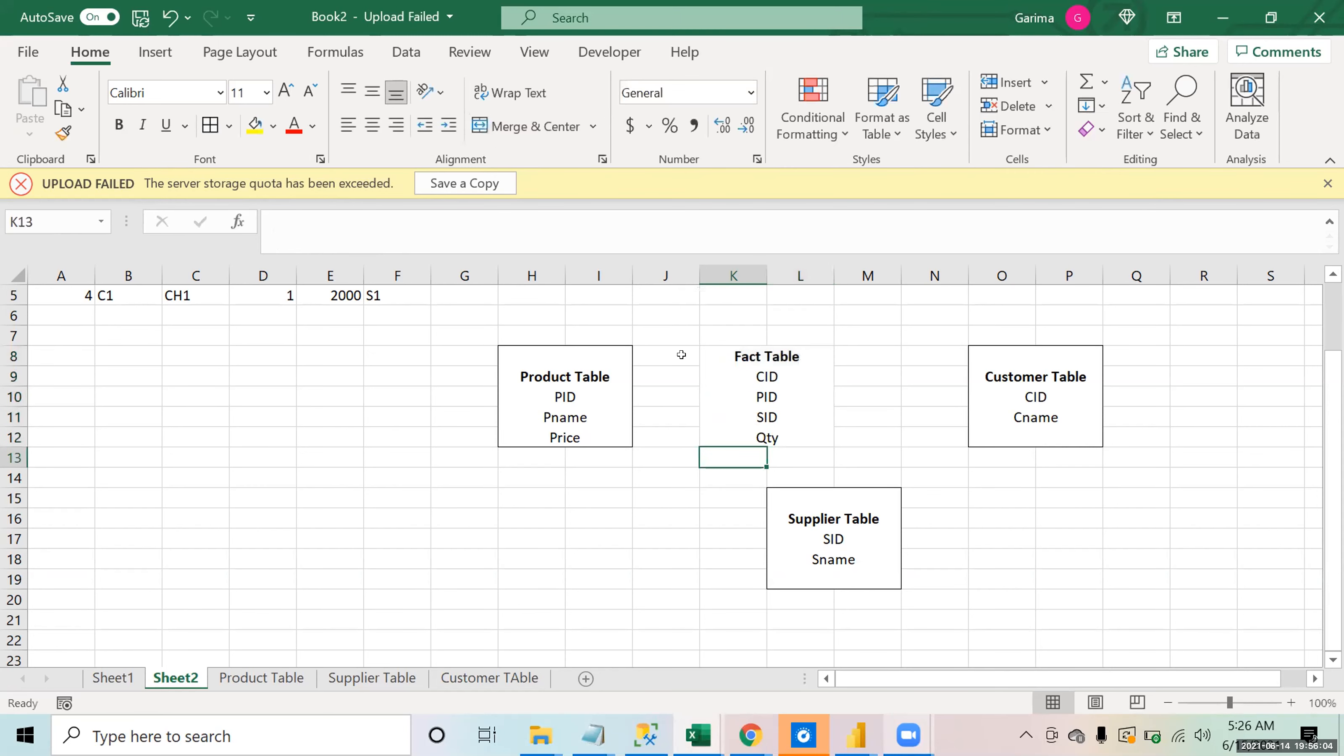
{"action": "left_click", "coordinate": [805, 396]}
{"action": "left_click", "coordinate": [601, 408]}
{"action": "left_click", "coordinate": [768, 382]}
{"action": "left_click", "coordinate": [812, 501]}
{"action": "left_click", "coordinate": [753, 344]}
{"action": "left_click", "coordinate": [1022, 387]}
{"action": "left_click", "coordinate": [709, 422]}
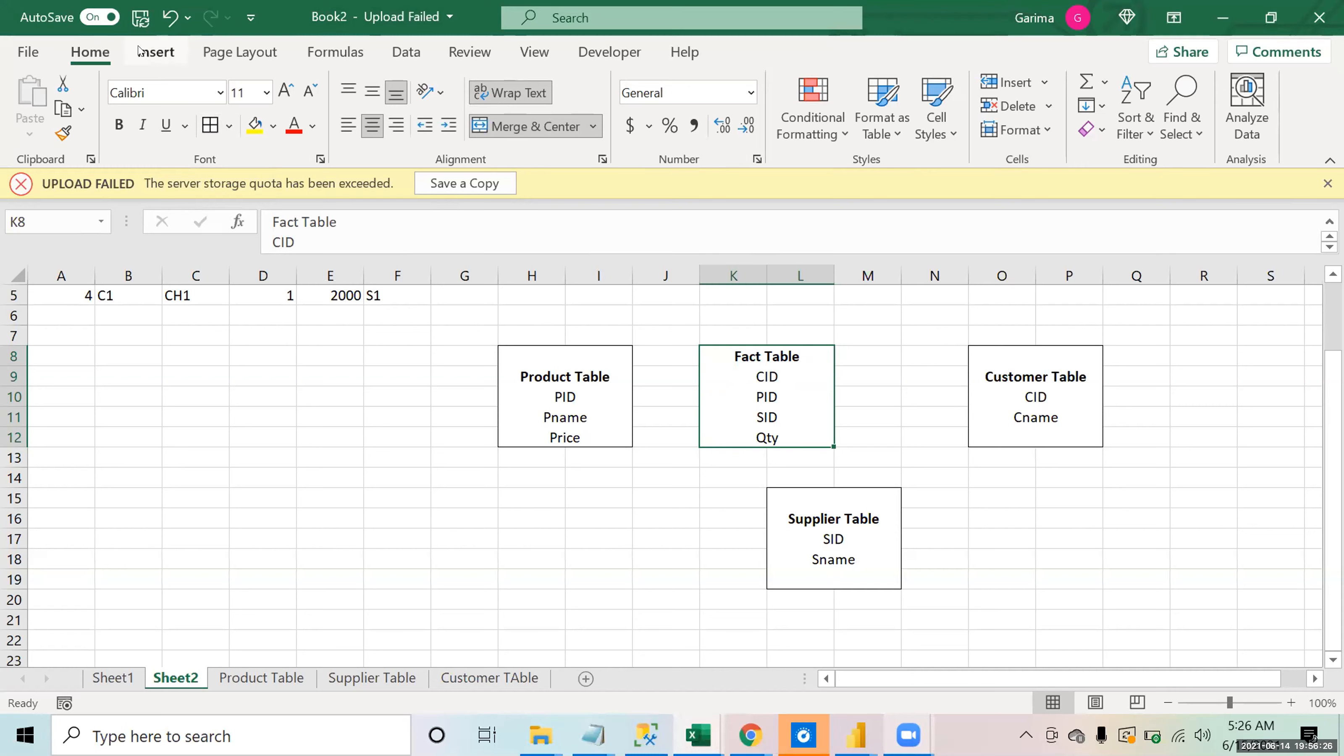
Step: Draw a straight arrow from PID in the Product Table box to PID in the Fact Table box
{"action": "left_click", "coordinate": [153, 51]}
{"action": "left_click", "coordinate": [250, 114]}
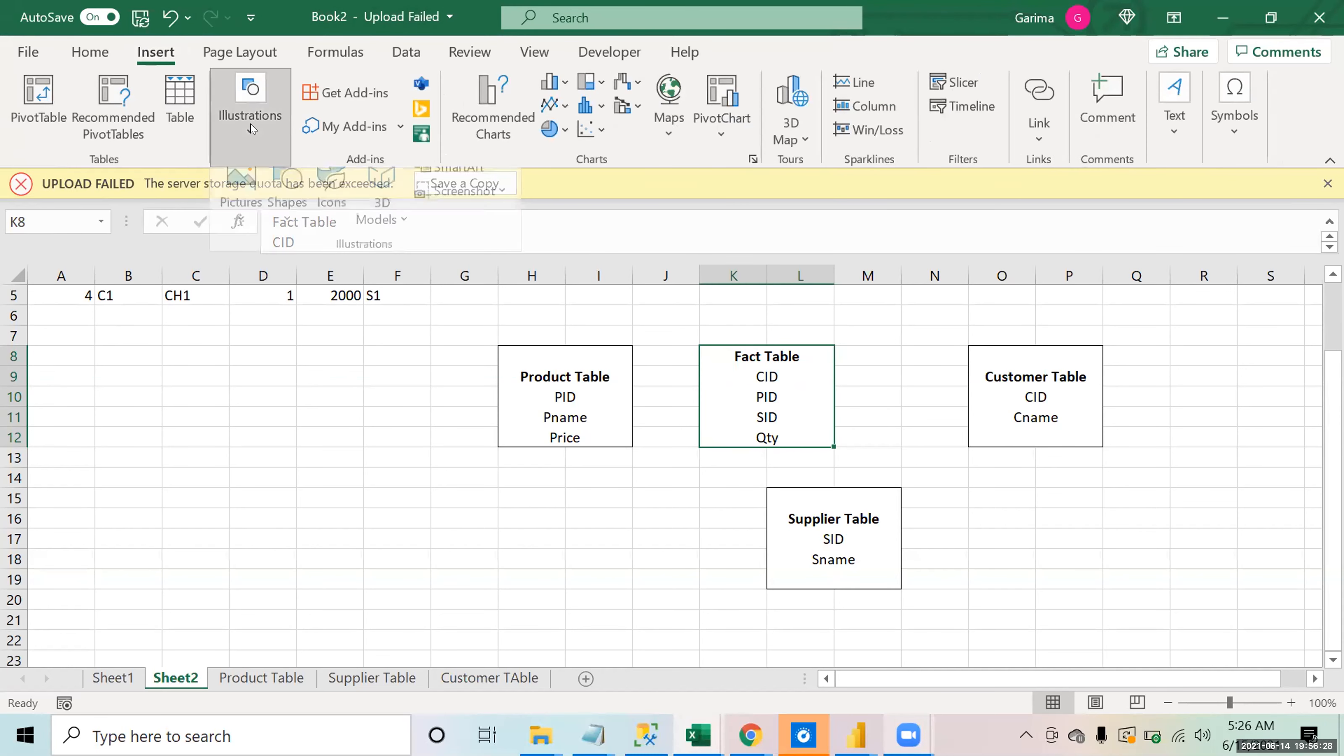
{"action": "left_click", "coordinate": [285, 207]}
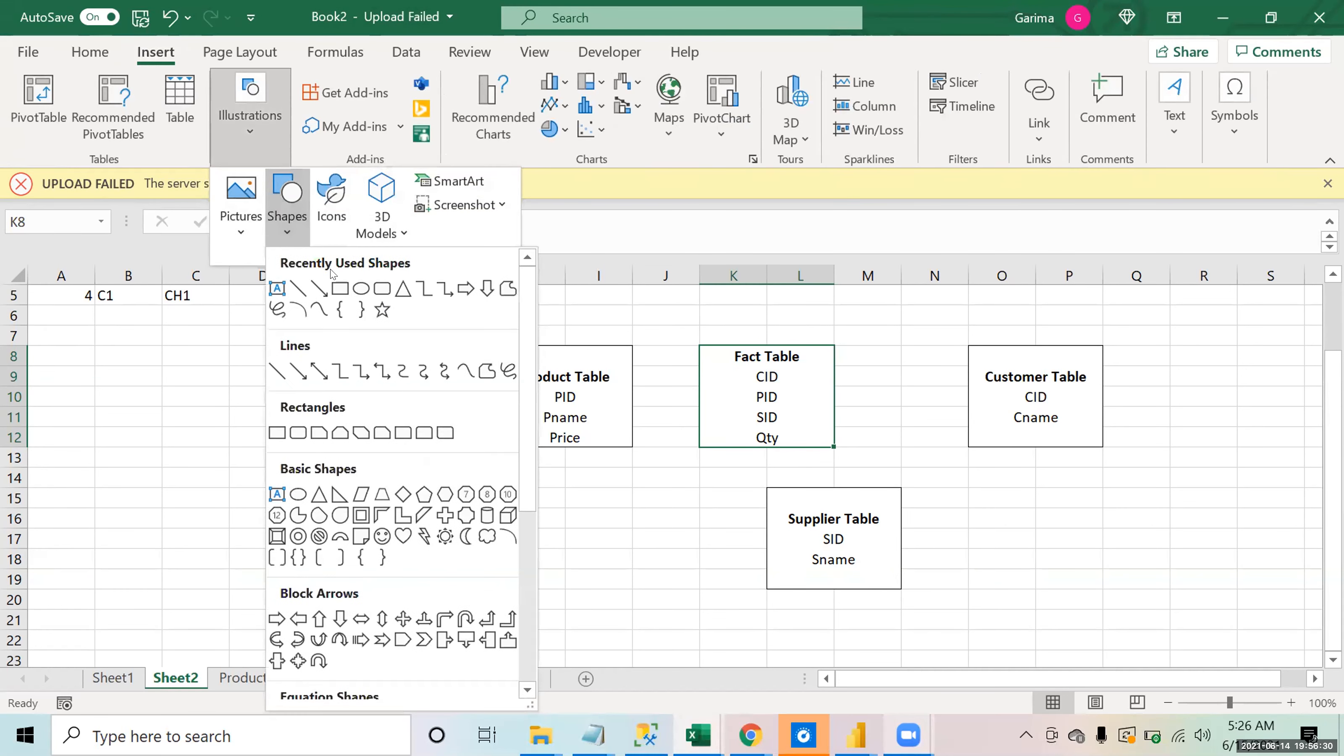
{"action": "left_click", "coordinate": [317, 289]}
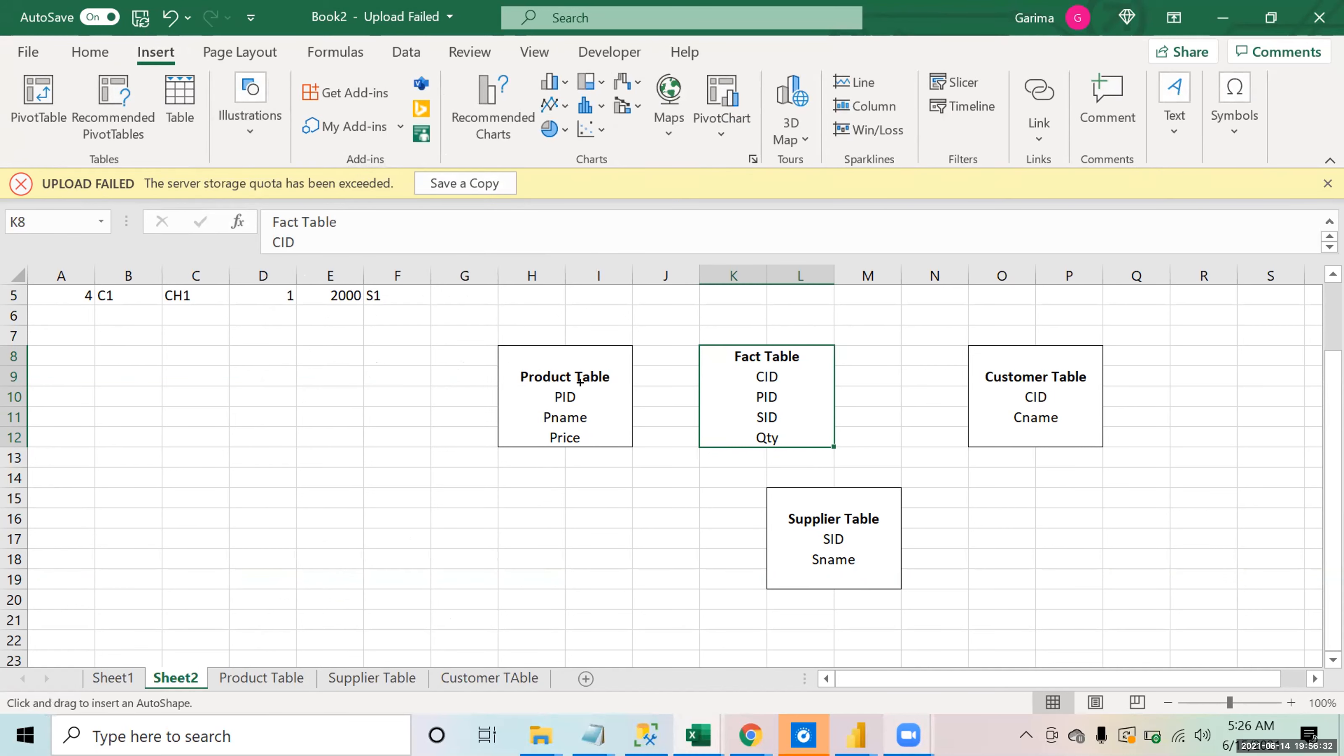
{"action": "mouse_move", "coordinate": [588, 394]}
{"action": "left_mouse_down"}
{"action": "mouse_move", "coordinate": [727, 383]}
{"action": "mouse_move", "coordinate": [732, 394]}
{"action": "left_mouse_up"}
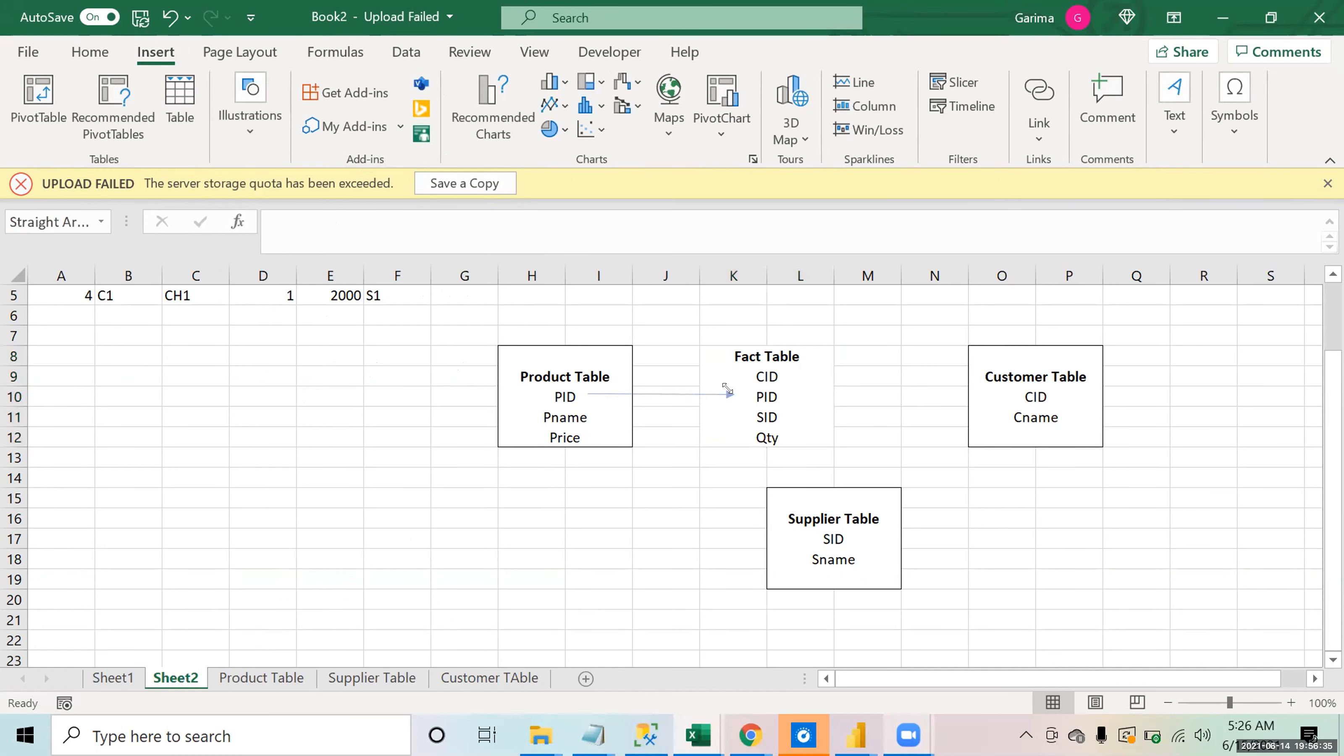
Step: Draw a straight arrow from CID in the Customer Table box to CID in the Fact Table box
{"action": "left_click", "coordinate": [156, 51]}
{"action": "left_click", "coordinate": [245, 130]}
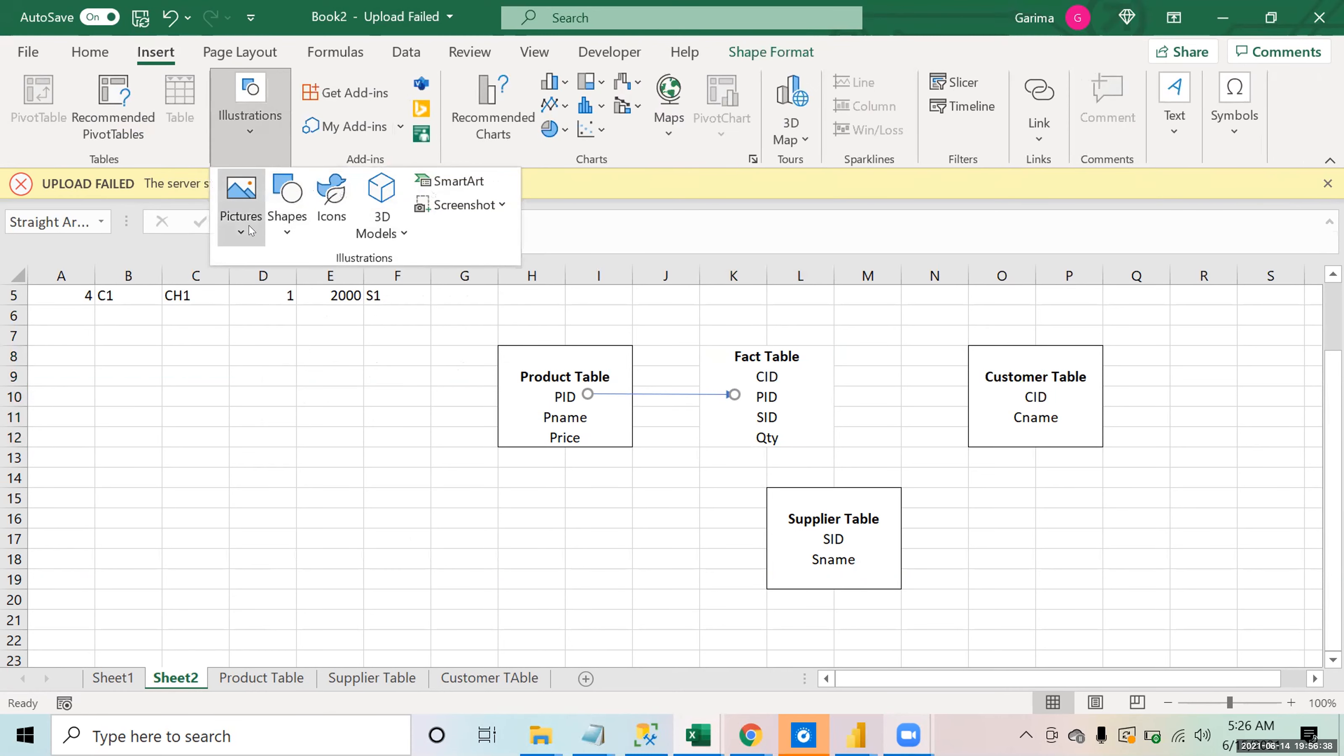
{"action": "left_click", "coordinate": [271, 230]}
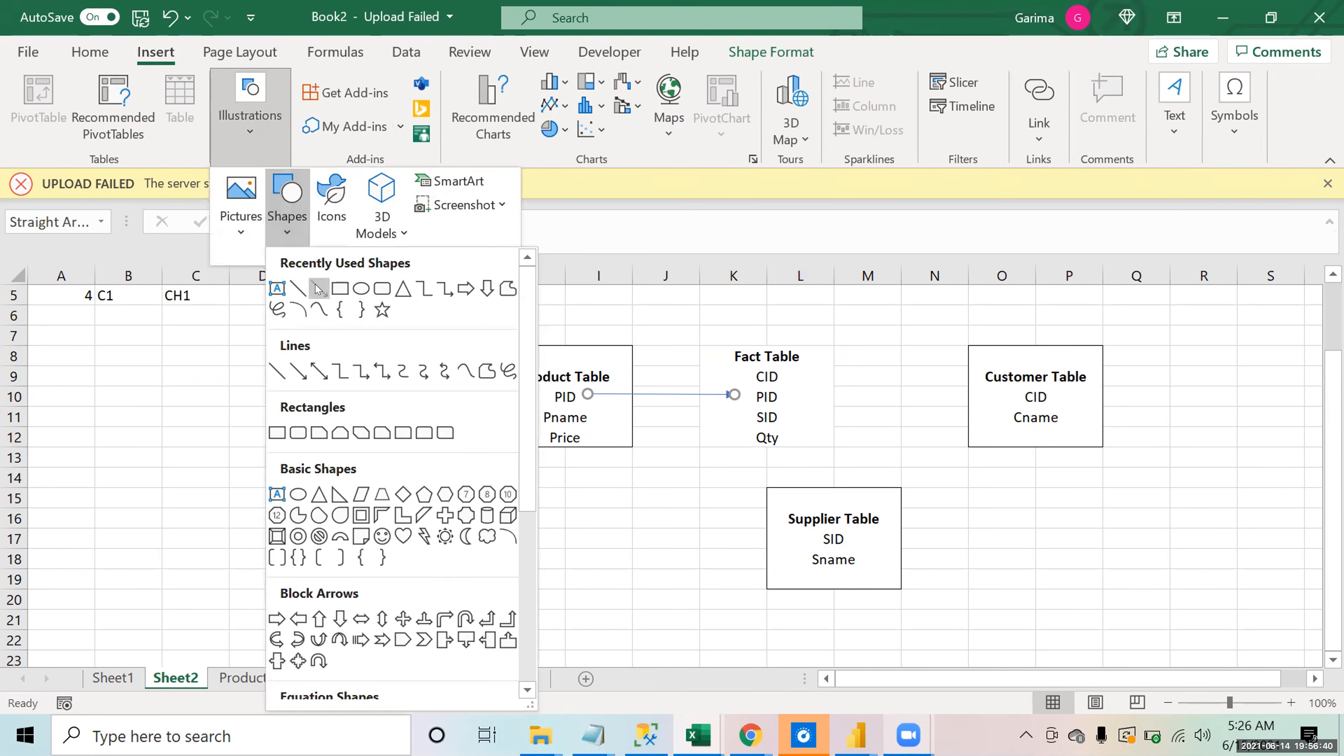
{"action": "left_click", "coordinate": [318, 289]}
{"action": "left_click_drag", "start_coordinate": [1002, 394], "coordinate": [787, 371]}
Step: Draw a straight arrow from SID in the Supplier Table box to SID in the Fact Table box
{"action": "left_click", "coordinate": [143, 51]}
{"action": "left_click", "coordinate": [227, 130]}
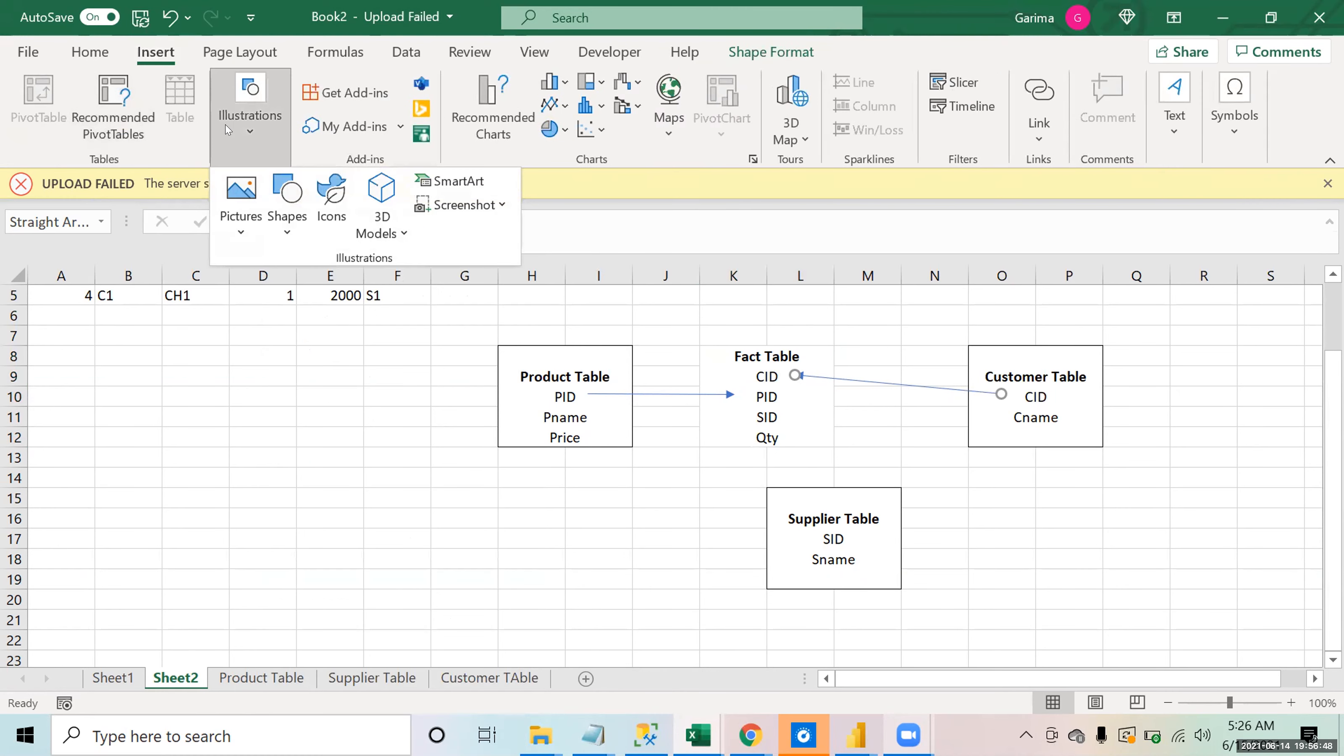
{"action": "left_click", "coordinate": [287, 235]}
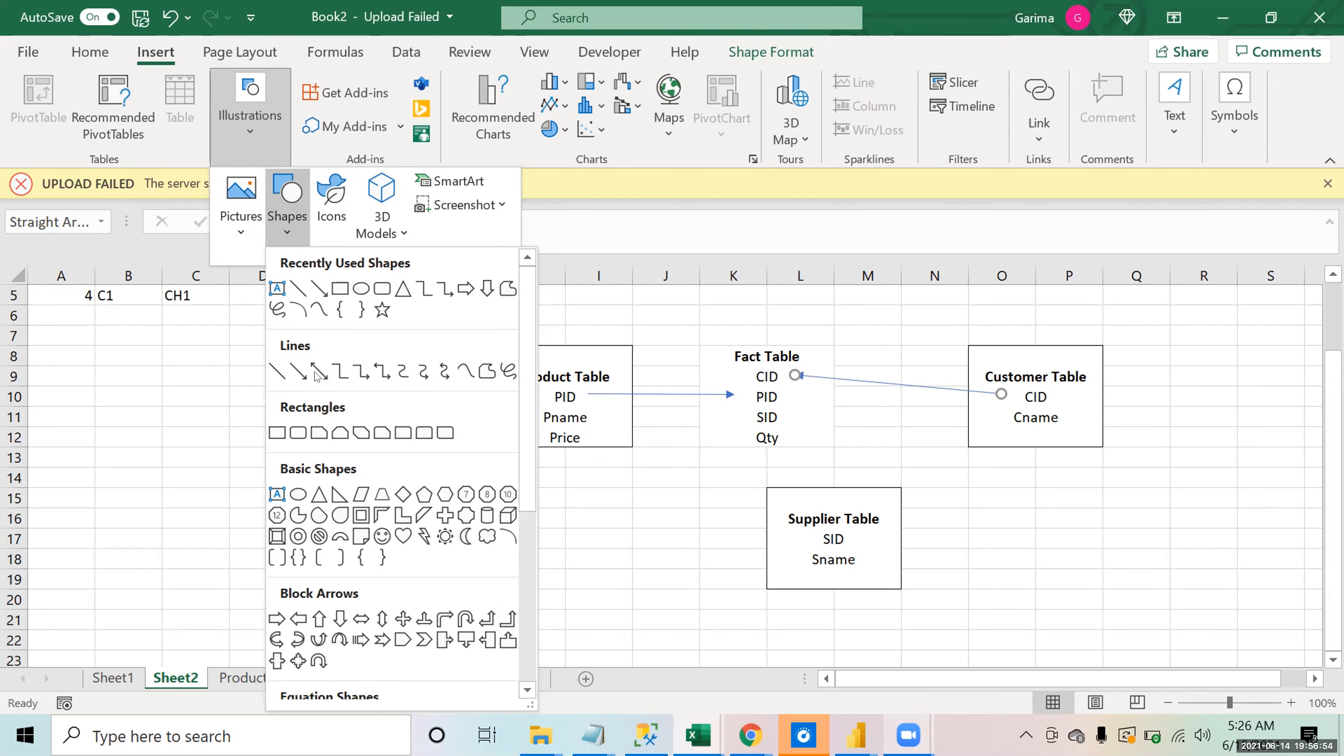
{"action": "left_click", "coordinate": [318, 291]}
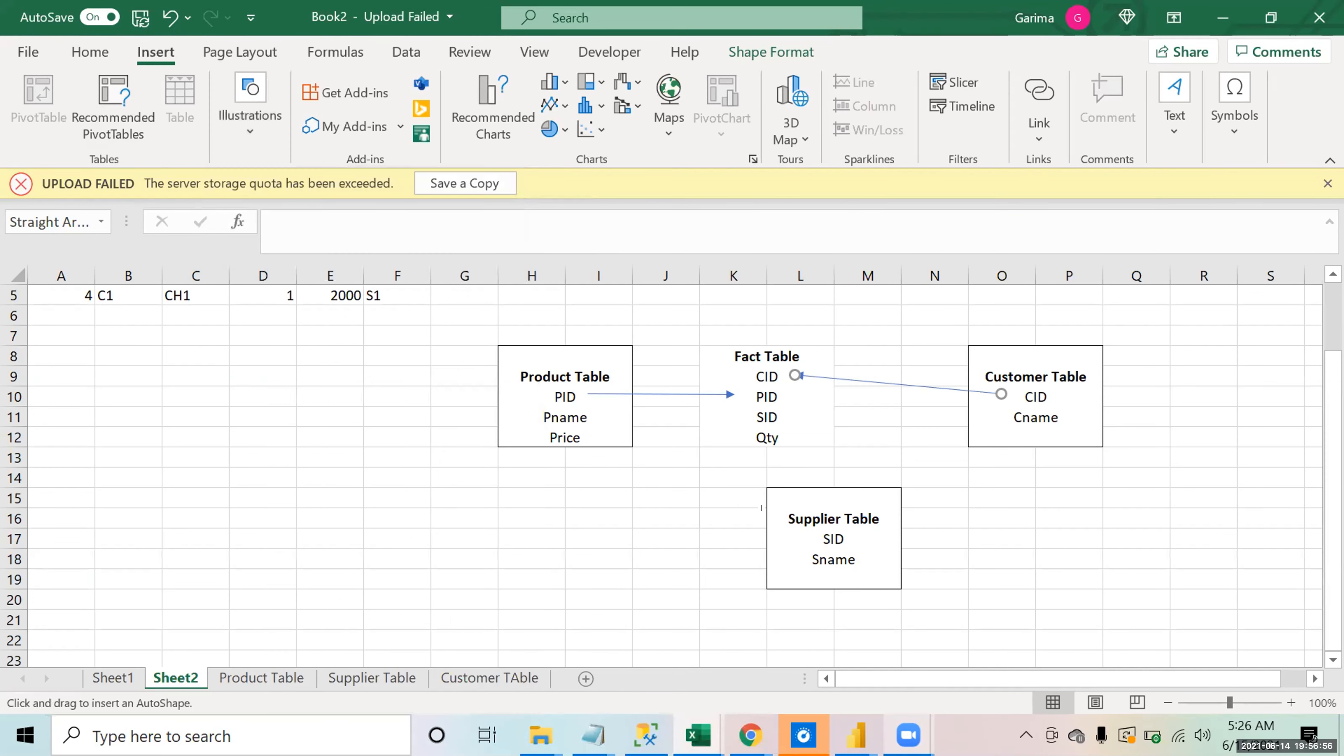
{"action": "left_click_drag", "start_coordinate": [794, 542], "coordinate": [771, 423]}
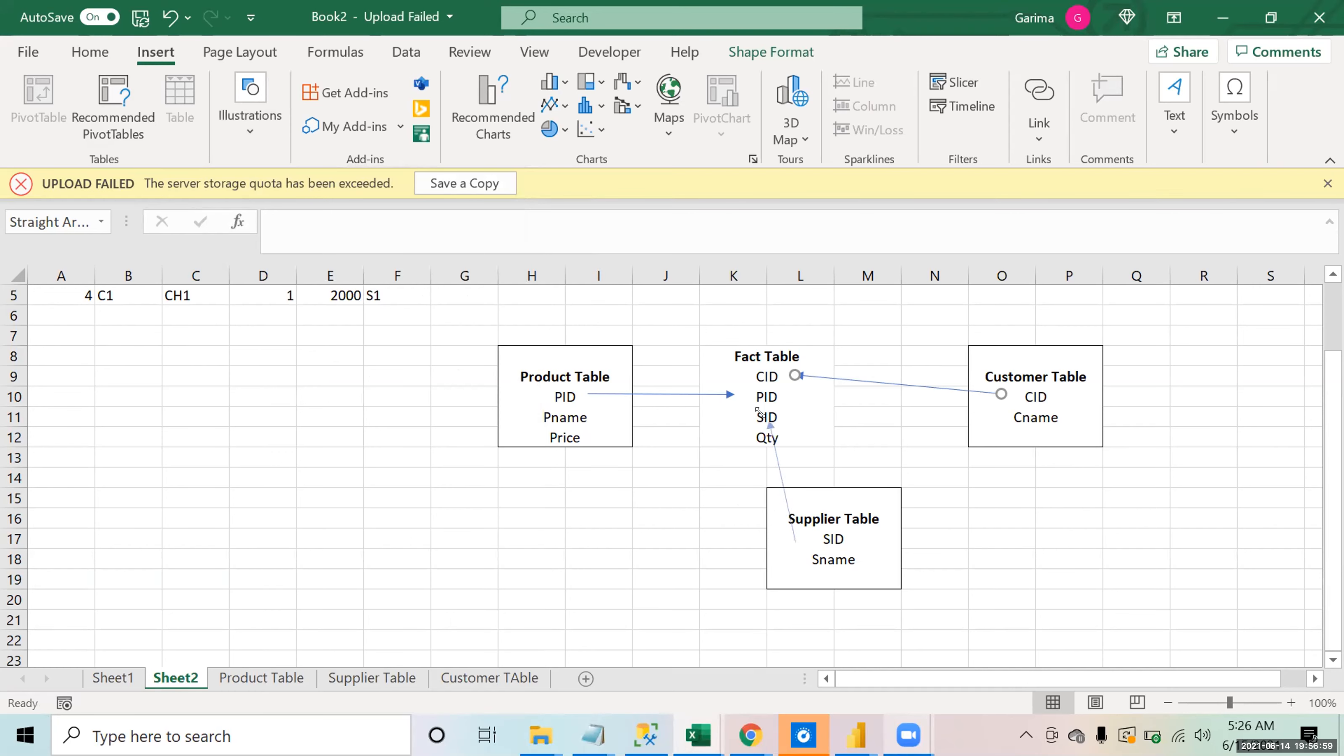
{"action": "left_click", "coordinate": [978, 488]}
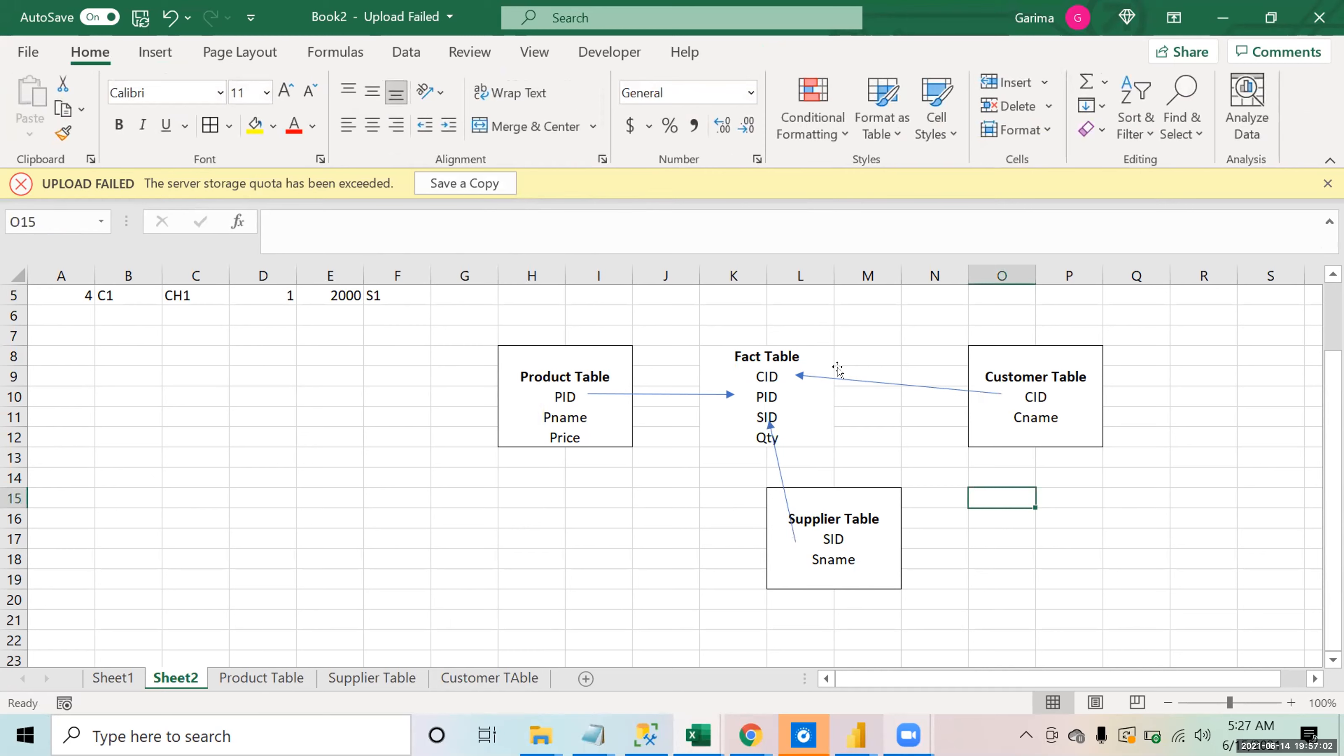
Step: Switch to the Day 1 Power Query Editor window and dismiss the low-battery notice to view the Append1 query
{"action": "left_click", "coordinate": [590, 356]}
{"action": "left_click", "coordinate": [725, 373]}
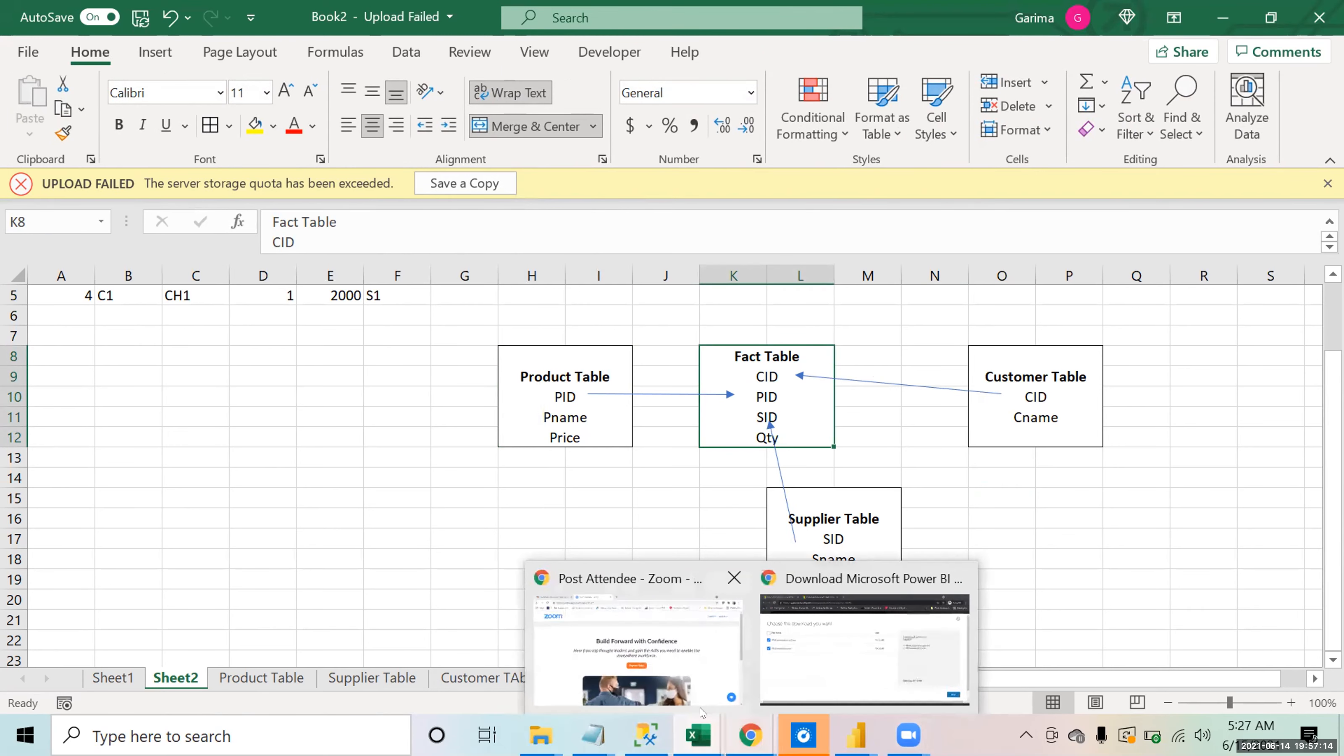
{"action": "mouse_move", "coordinate": [856, 733]}
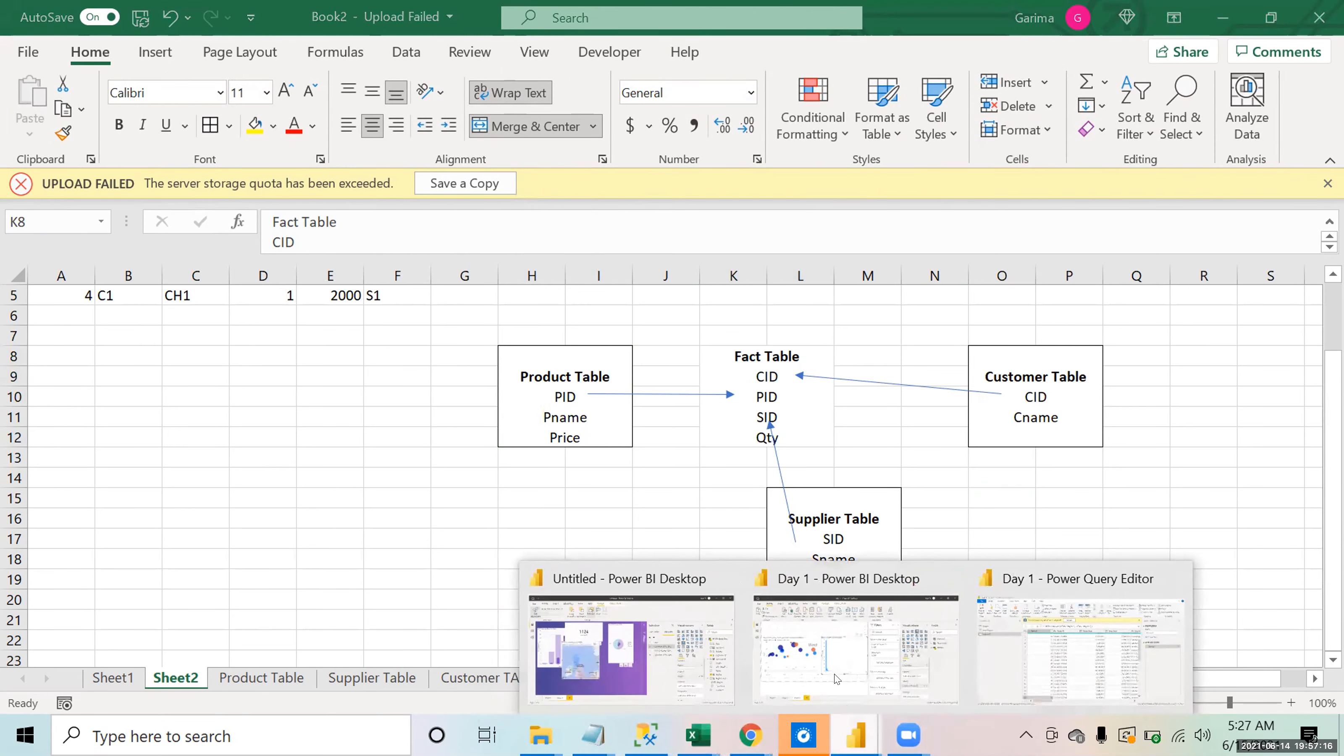
{"action": "left_click", "coordinate": [1009, 636]}
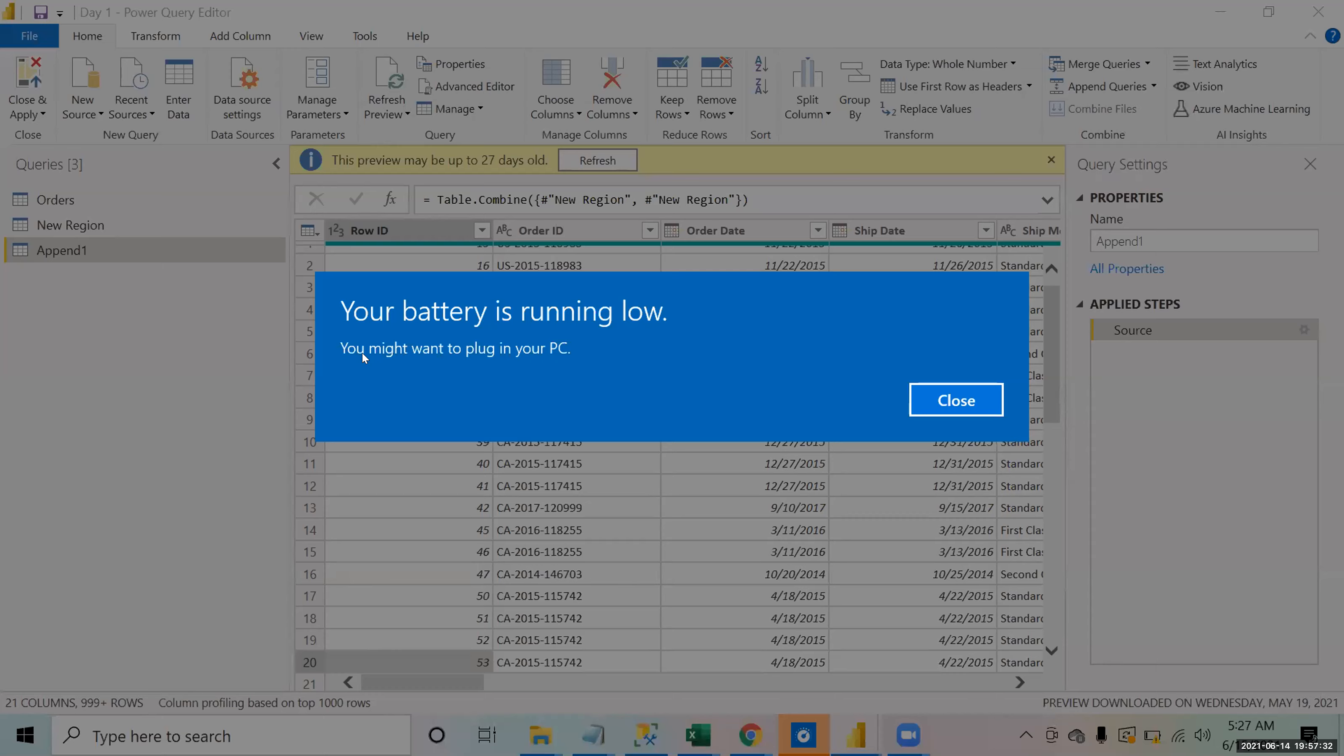
{"action": "left_click", "coordinate": [933, 410]}
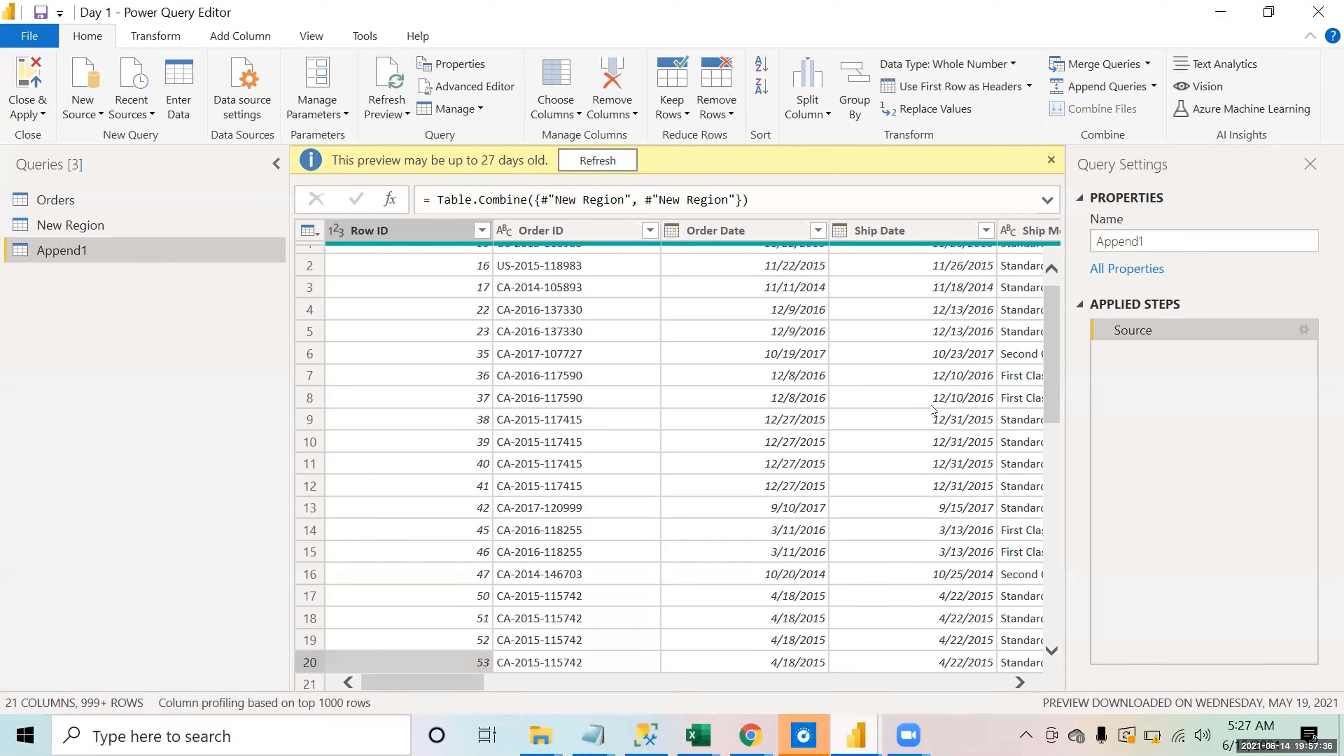
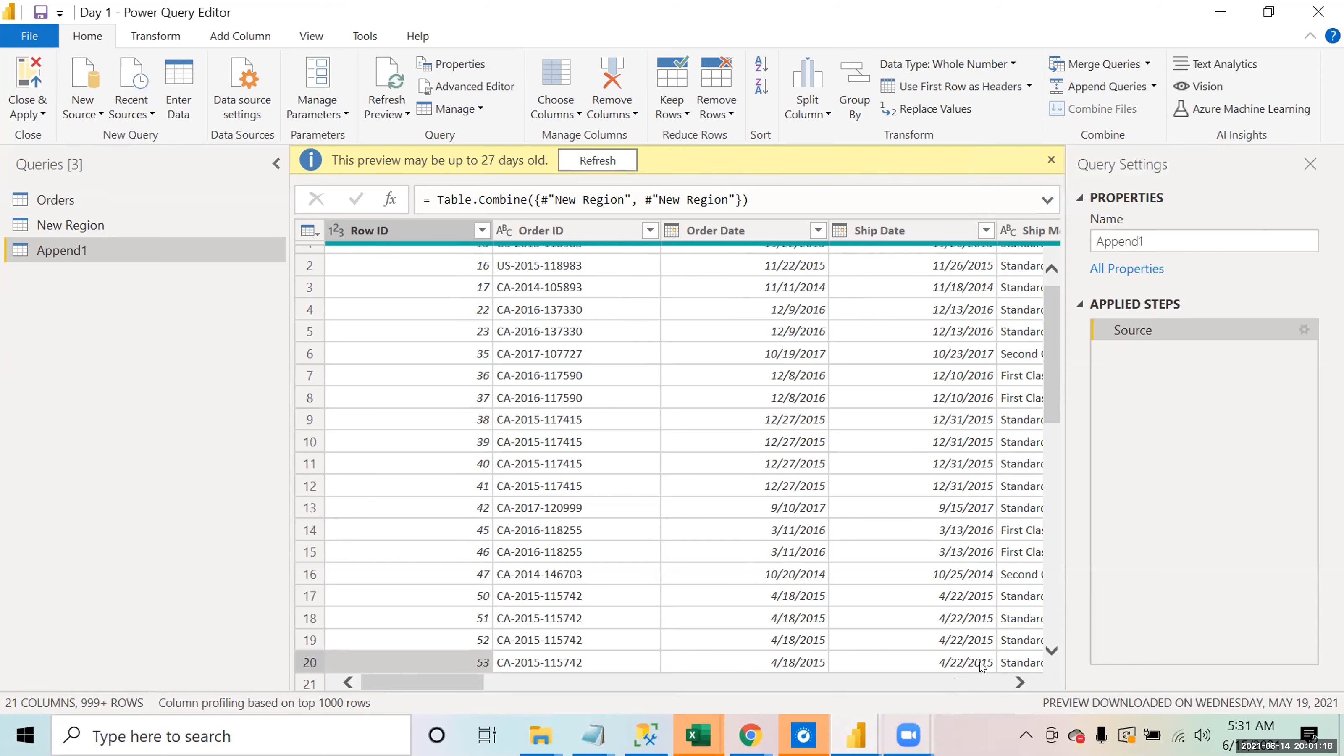
{"action": "left_click", "coordinate": [983, 668]}
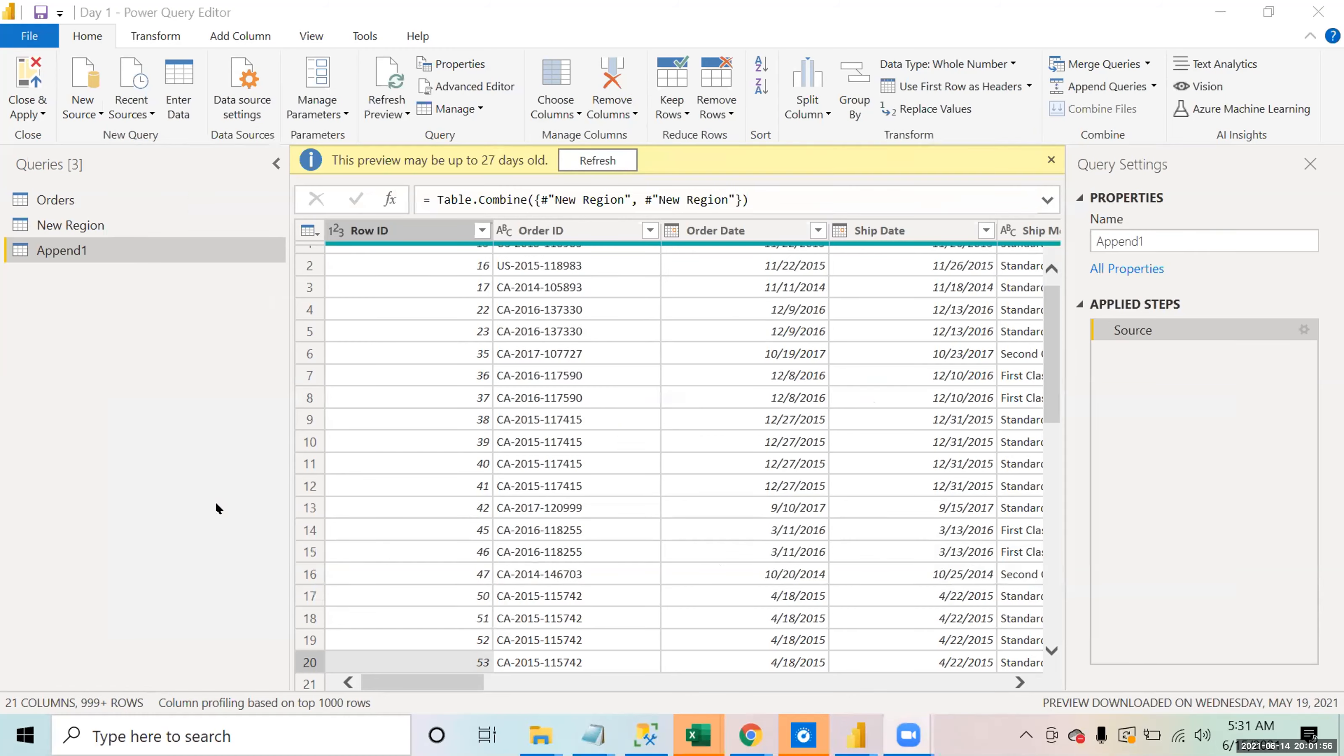
Step: Switch back to Book2 in Excel, merge and center H7:I7 above the Product Table box, and enter Dimesnsion Tables
{"action": "key", "text": "alt+Tab"}
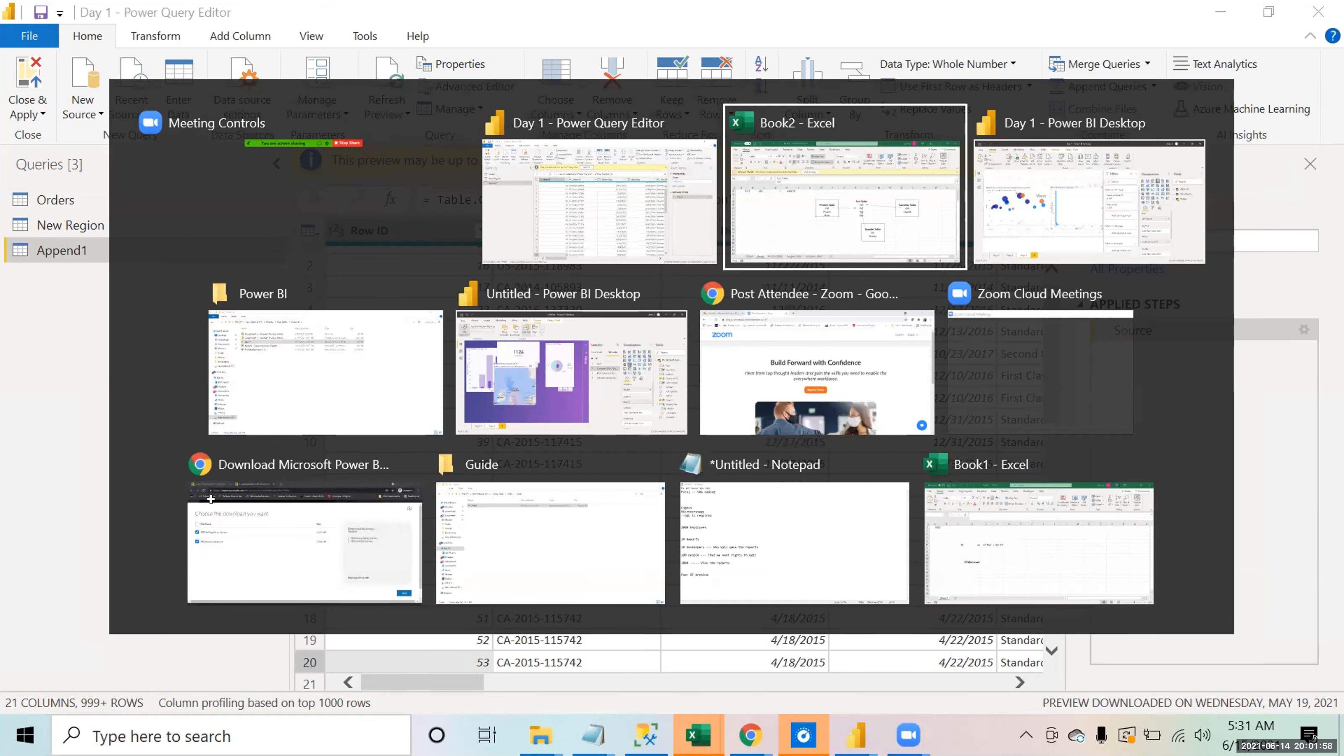
{"action": "key", "text": "Left"}
{"action": "key", "text": "shift+Right"}
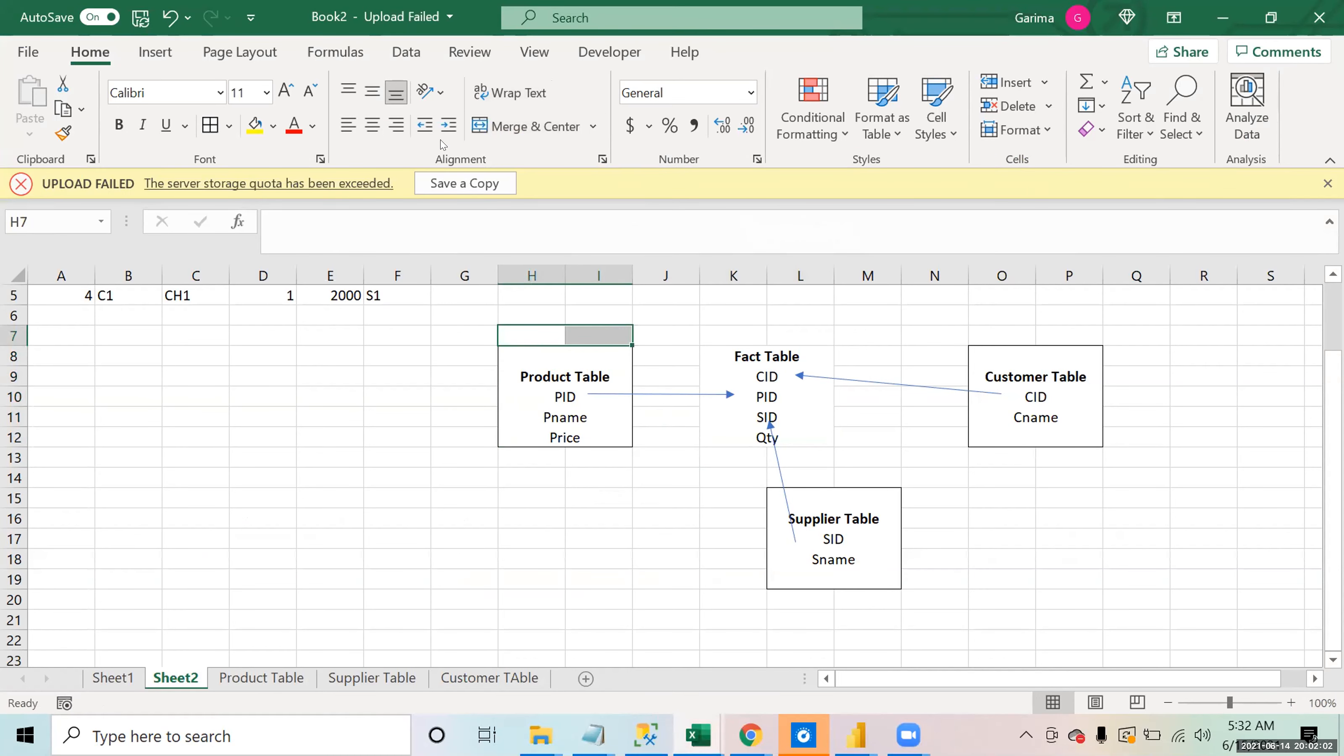
{"action": "left_click", "coordinate": [490, 127]}
{"action": "type", "text": "Dime"}
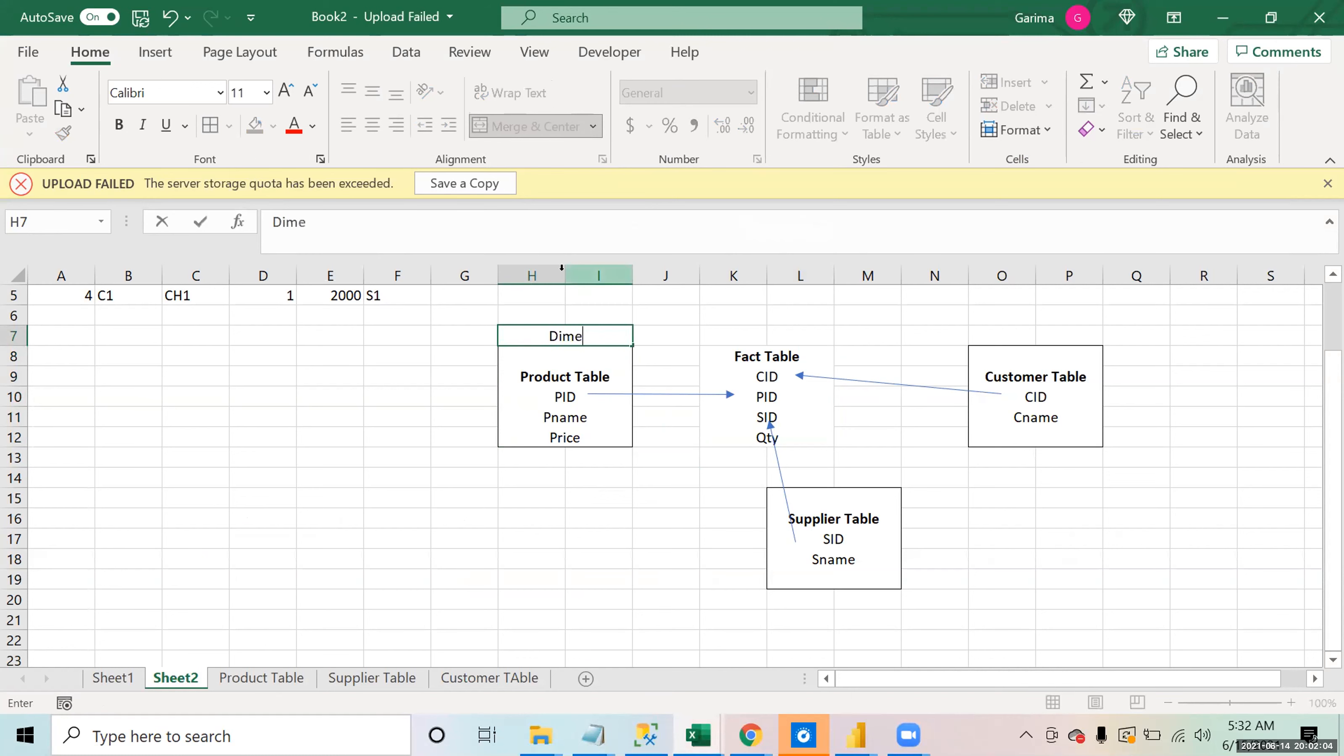
{"action": "type", "text": "snsion Table"}
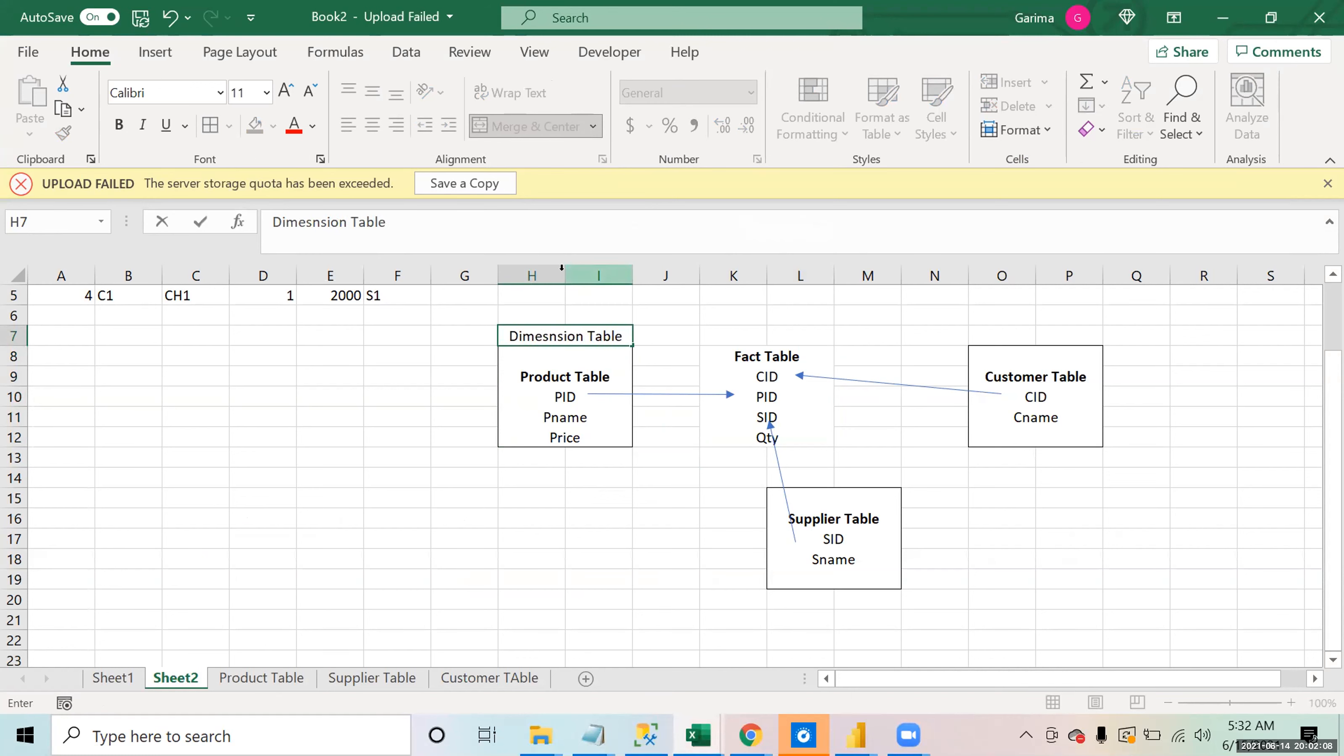
{"action": "type", "text": "s"}
{"action": "key", "text": "Return"}
Step: Merge and center K7:L7 above the fact table box and fill it with the lines Fact Table, CID, PID, SID, Qty and Sales
{"action": "key", "text": "Up"}
{"action": "key", "text": "Right"}
{"action": "key", "text": "Right"}
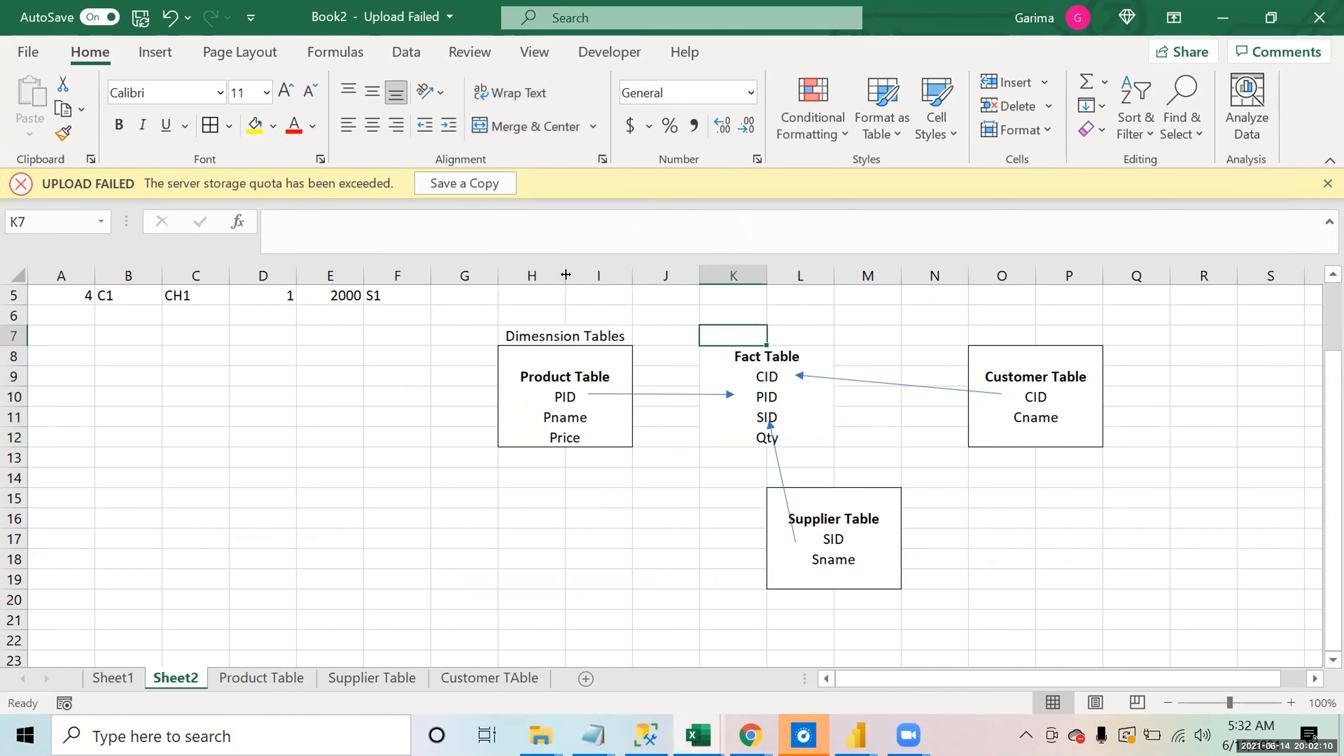
{"action": "key", "text": "shift+Right"}
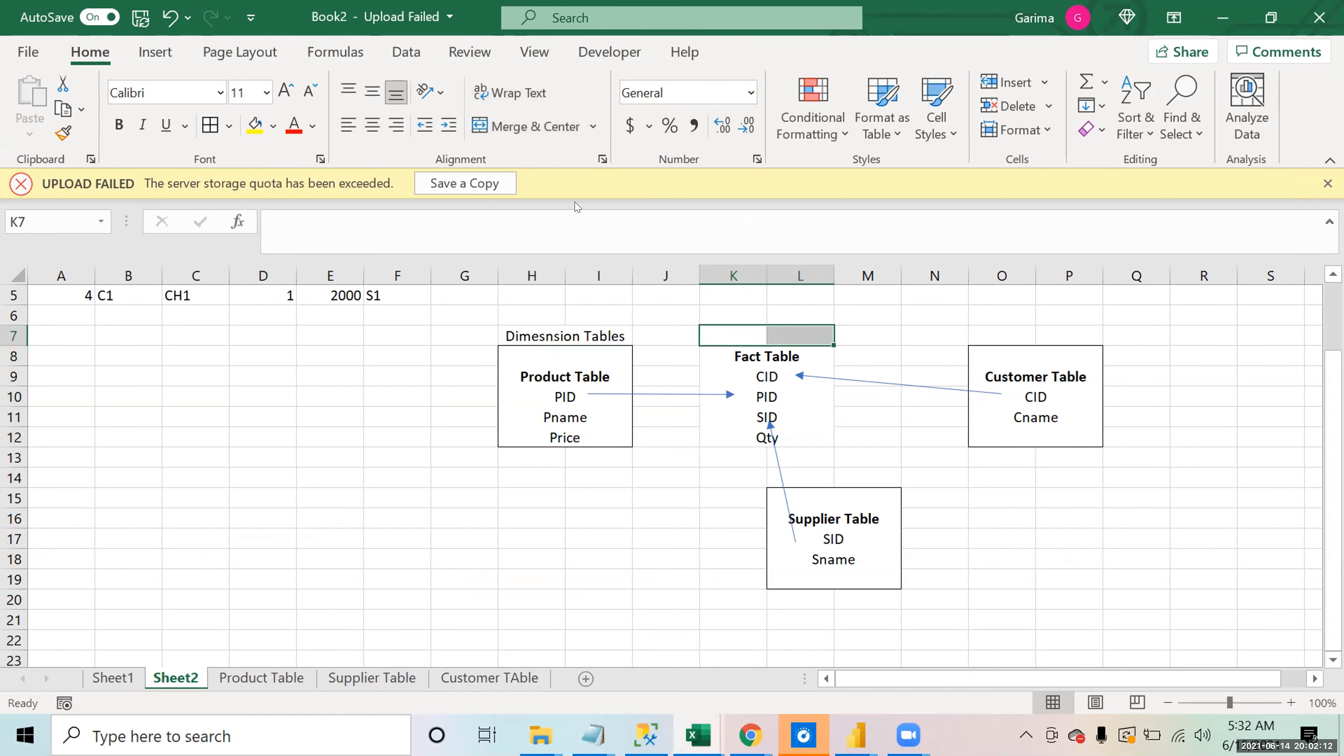
{"action": "left_click", "coordinate": [534, 132]}
{"action": "type", "text": "Fact Table CID PID SID Qty Sales"}
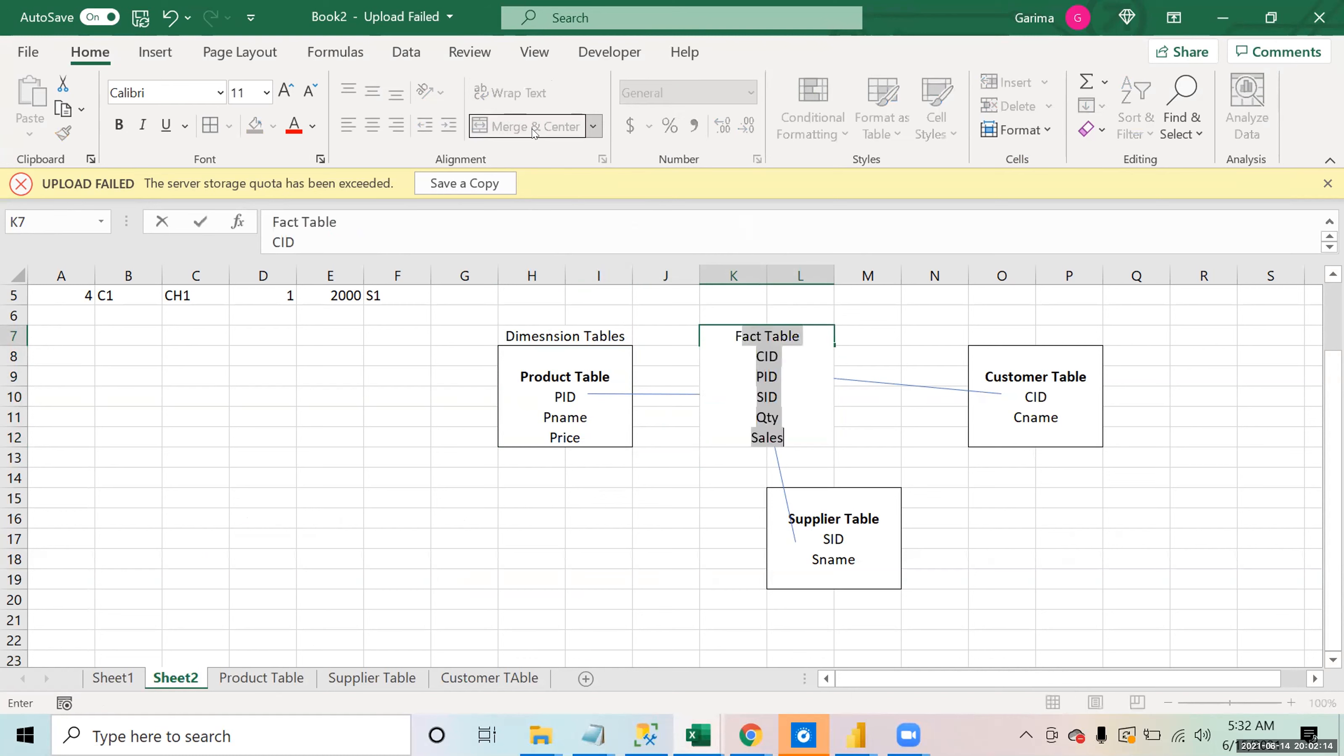
{"action": "key", "text": "Escape"}
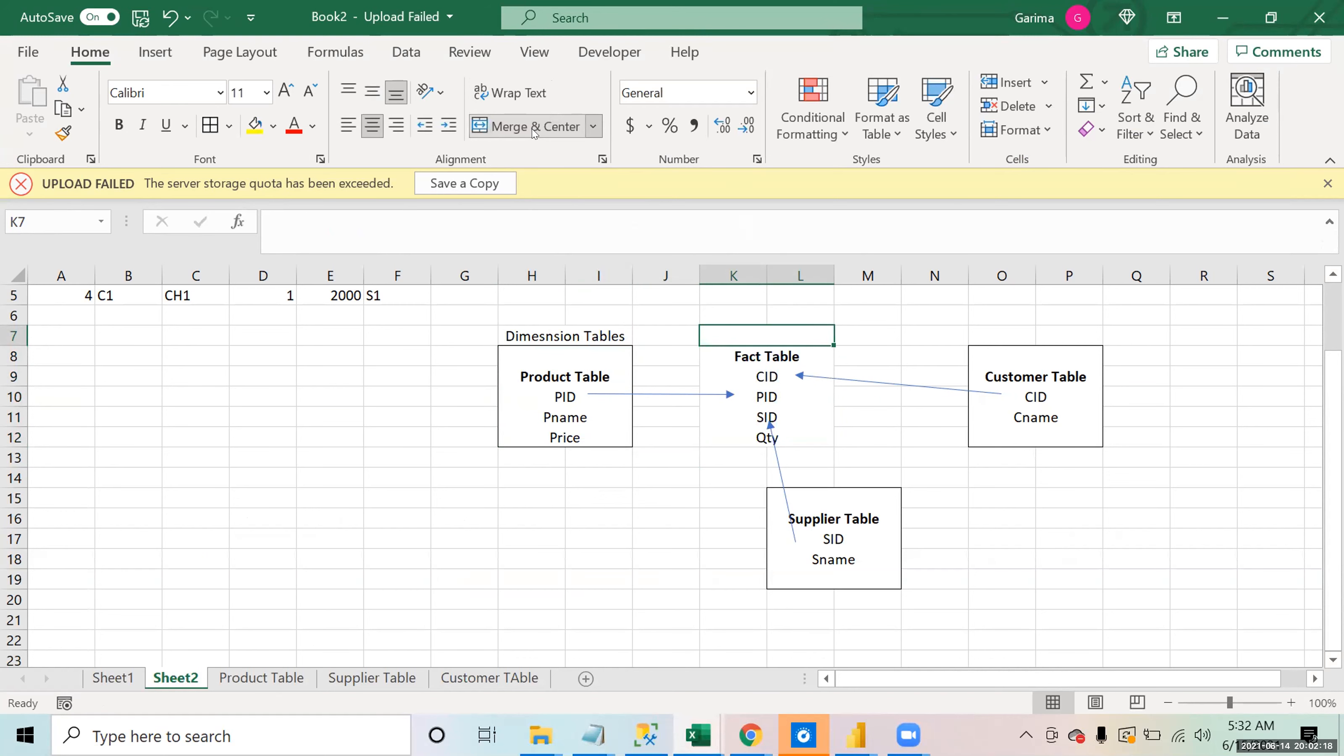
{"action": "type", "text": "Fact Table CID PID SID Qty Sales"}
{"action": "key", "text": "Return"}
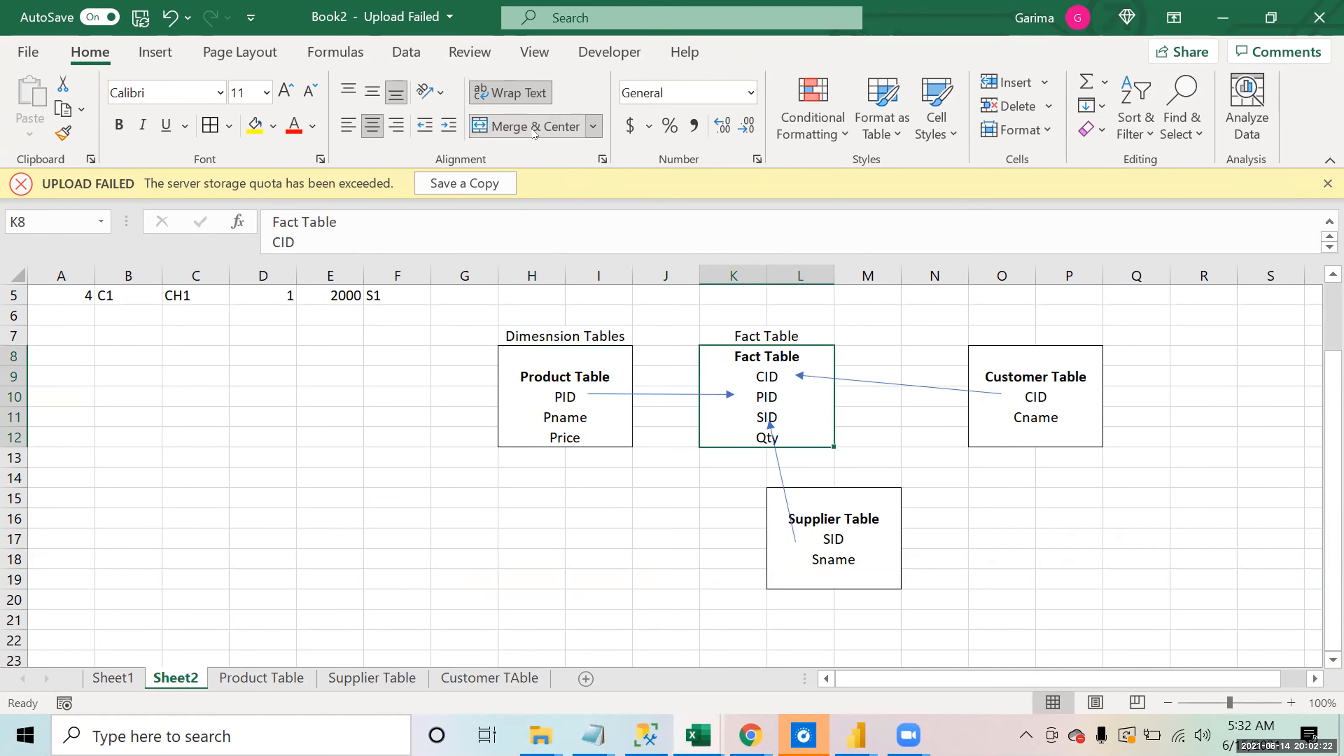
Step: Make the Fact Table heading in K7 and the Dimesnsion Tables heading in H7 bold
{"action": "key", "text": "Up"}
{"action": "key", "text": "ctrl+b"}
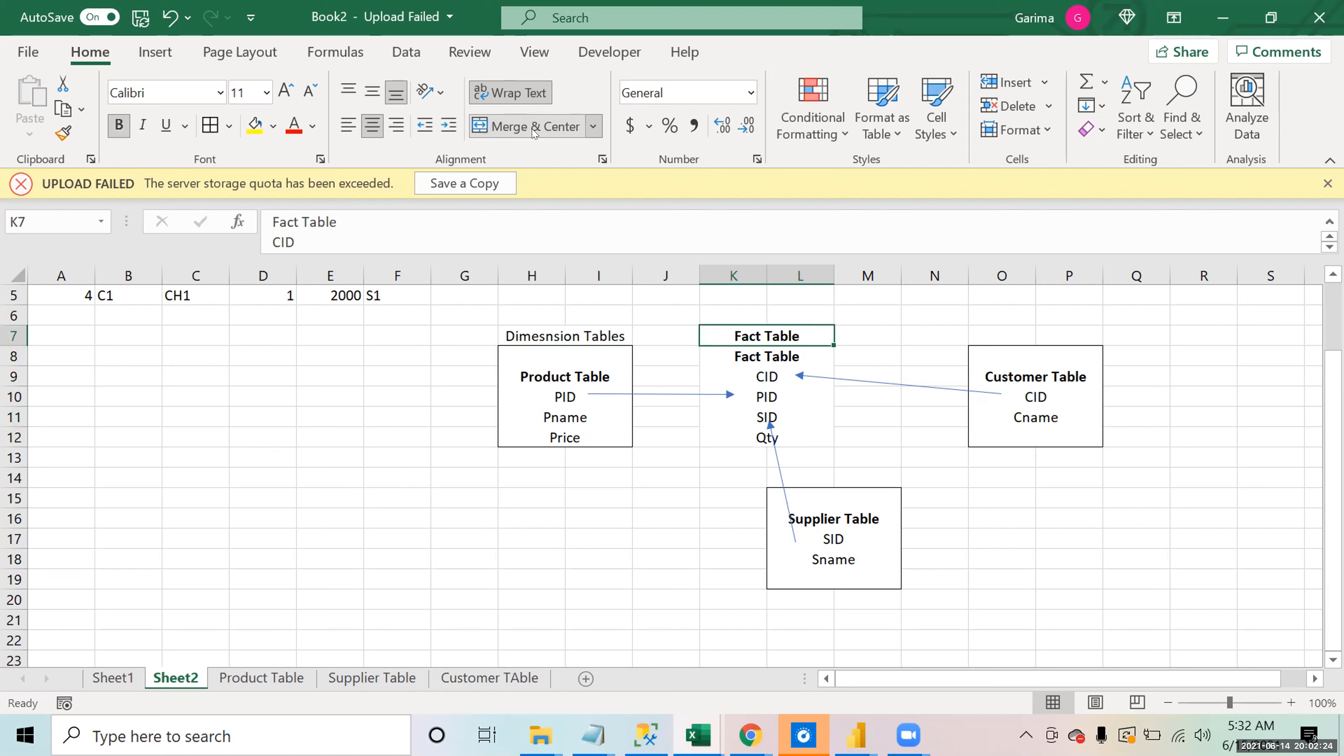
{"action": "key", "text": "Left"}
{"action": "key", "text": "Left"}
{"action": "key", "text": "ctrl+b"}
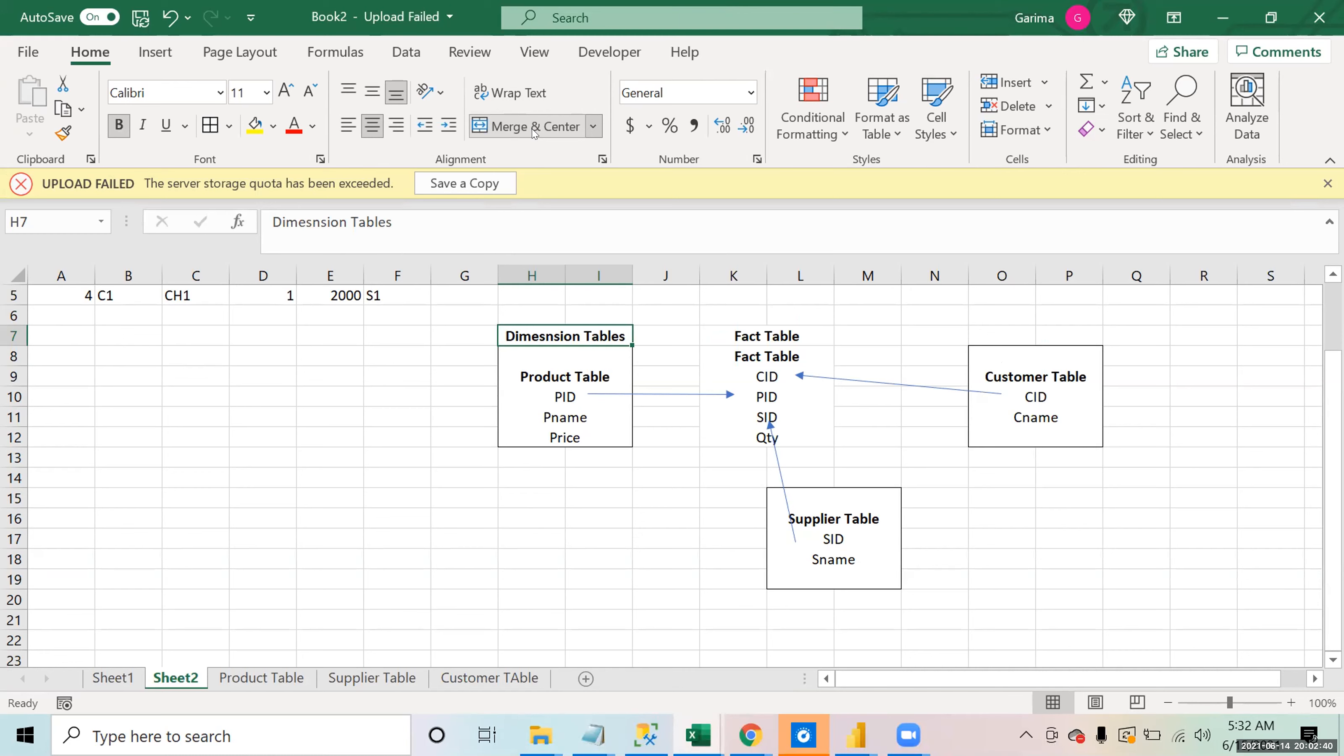
{"action": "key", "text": "Down"}
{"action": "key", "text": "Down"}
{"action": "key", "text": "Up"}
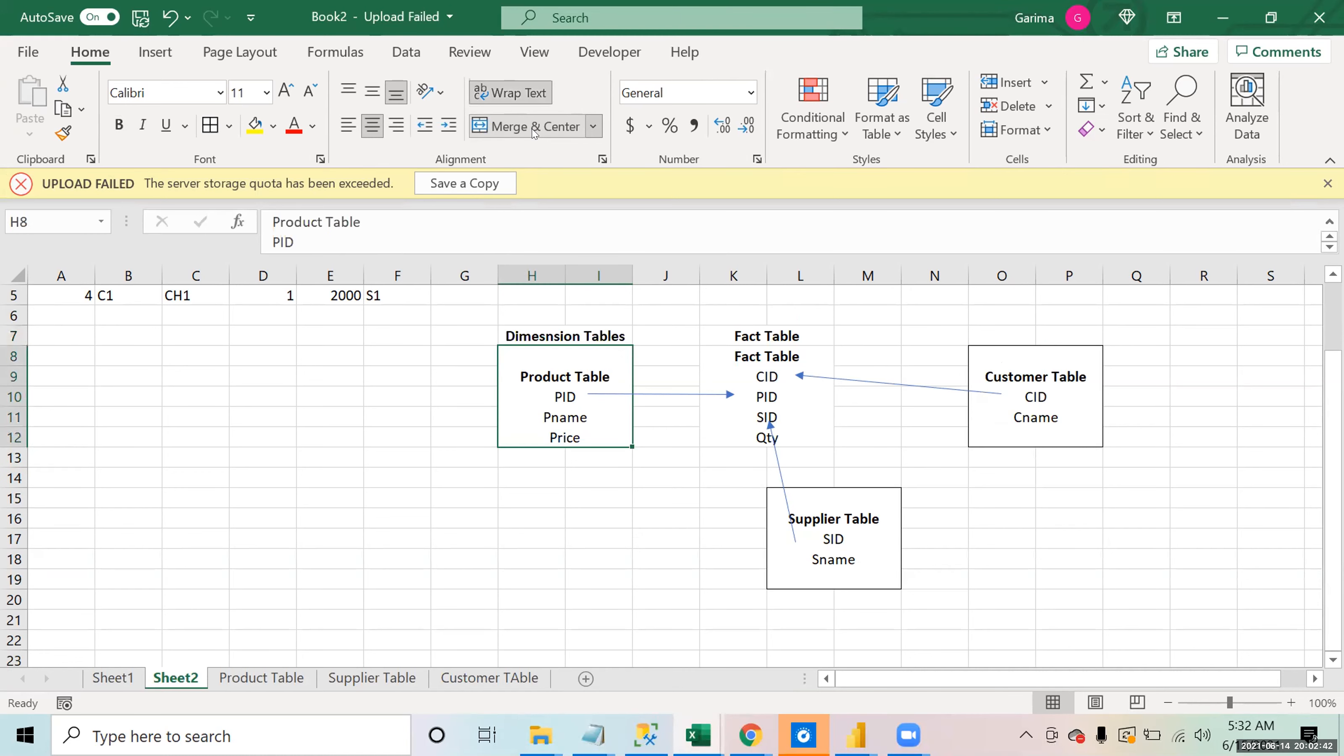
{"action": "key", "text": "Up"}
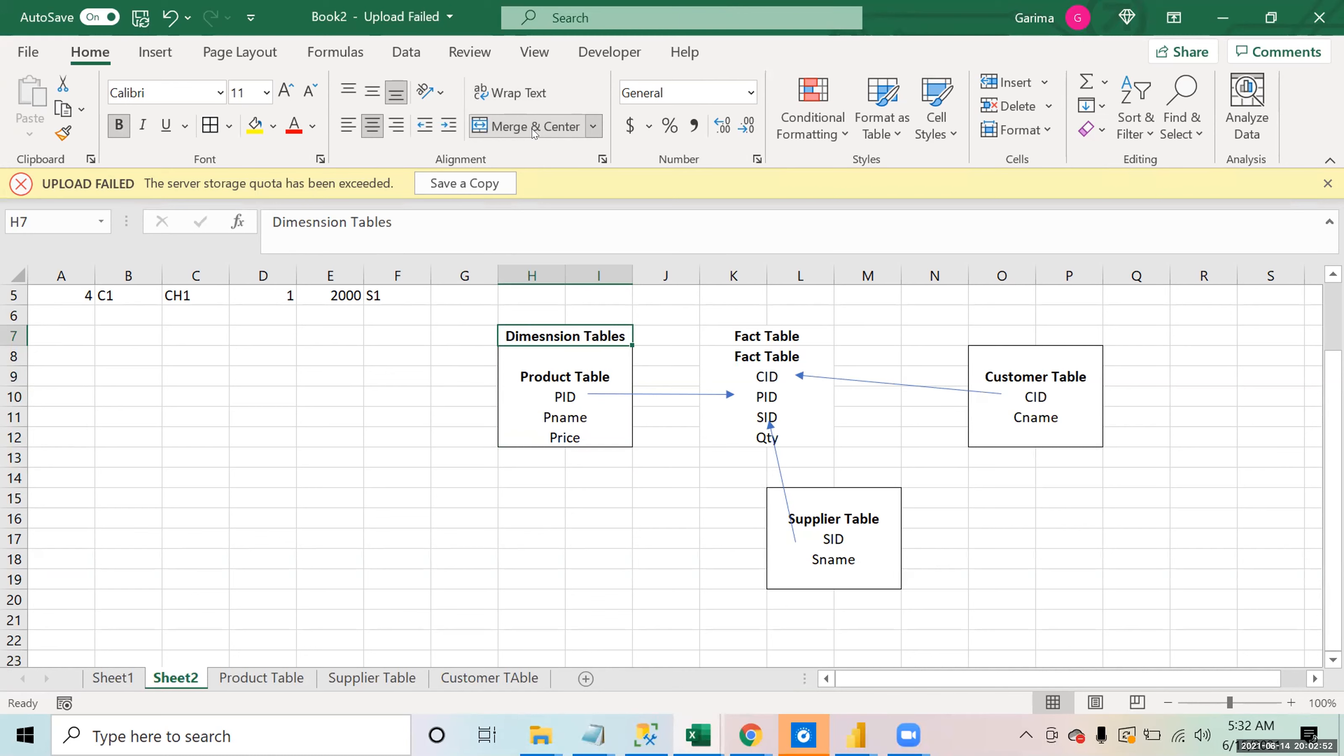
{"action": "key", "text": "Down"}
{"action": "key", "text": "Down"}
{"action": "key", "text": "Down"}
{"action": "key", "text": "Down"}
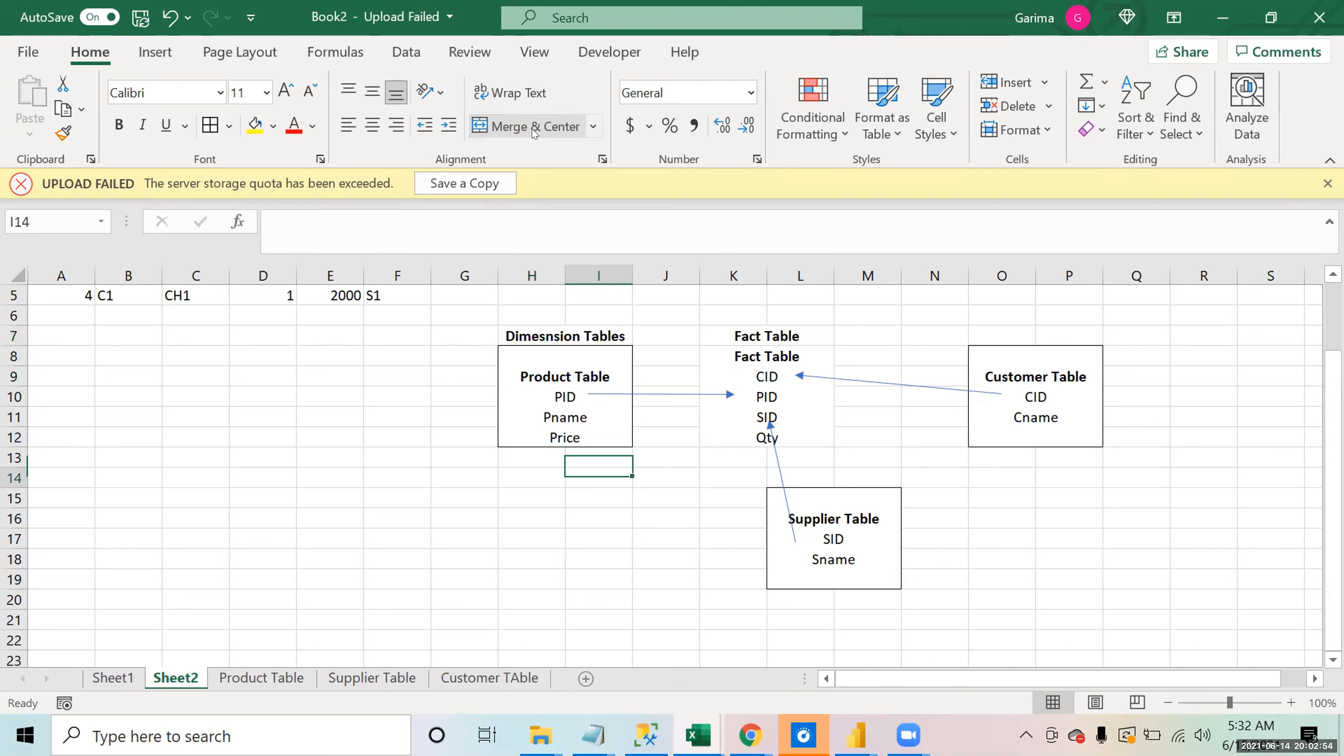
{"action": "key", "text": "Up"}
{"action": "key", "text": "Up"}
{"action": "key", "text": "Up"}
{"action": "key", "text": "Up"}
{"action": "key", "text": "Up"}
{"action": "key", "text": "Up"}
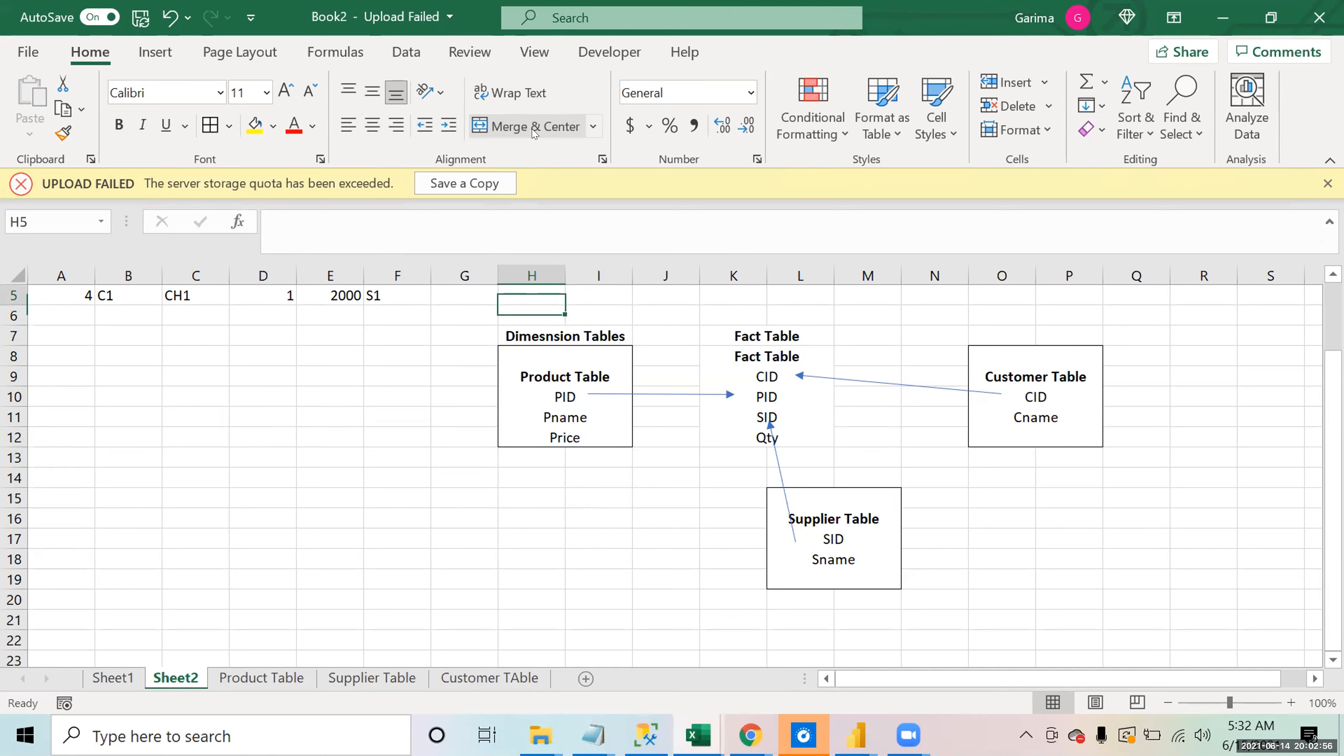
Step: Compare the Append1 query in the Day 1 Power Query Editor with the Product Table and Fact Table boxes in Book2
{"action": "mouse_move", "coordinate": [854, 738]}
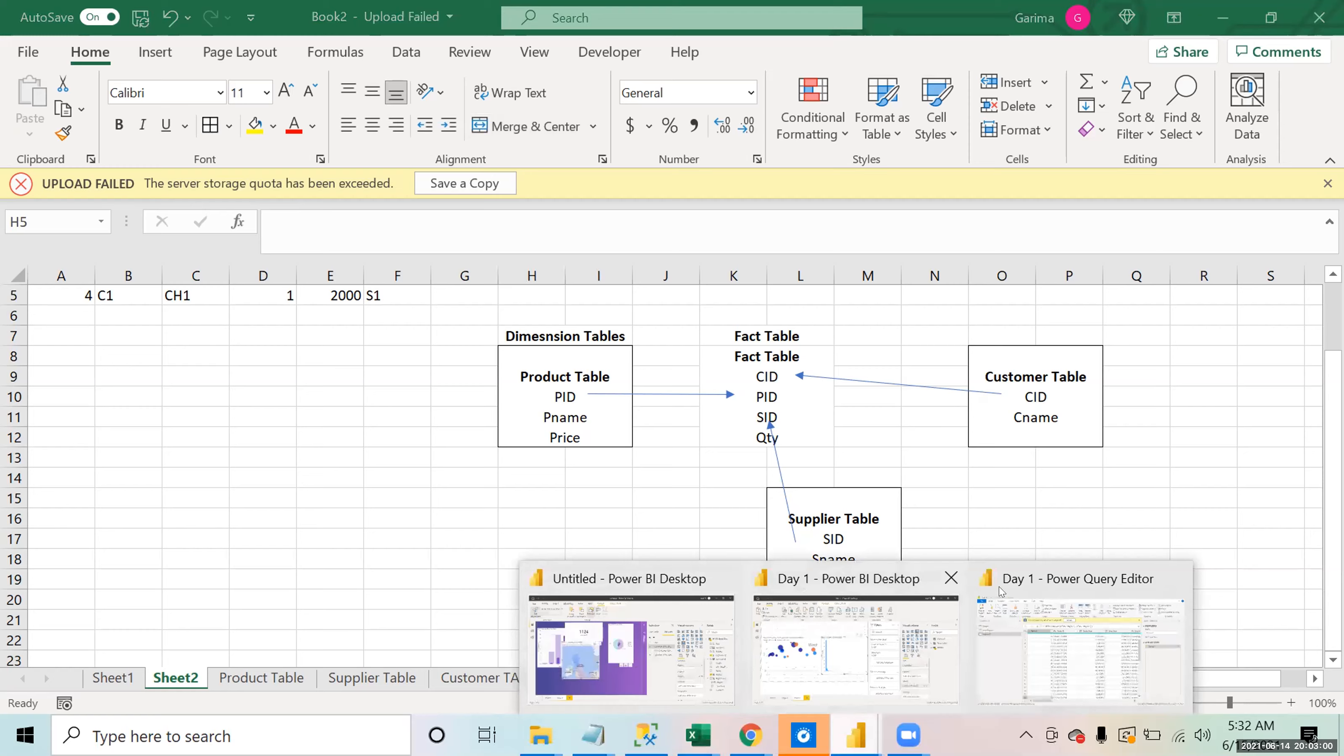
{"action": "left_click", "coordinate": [1059, 624]}
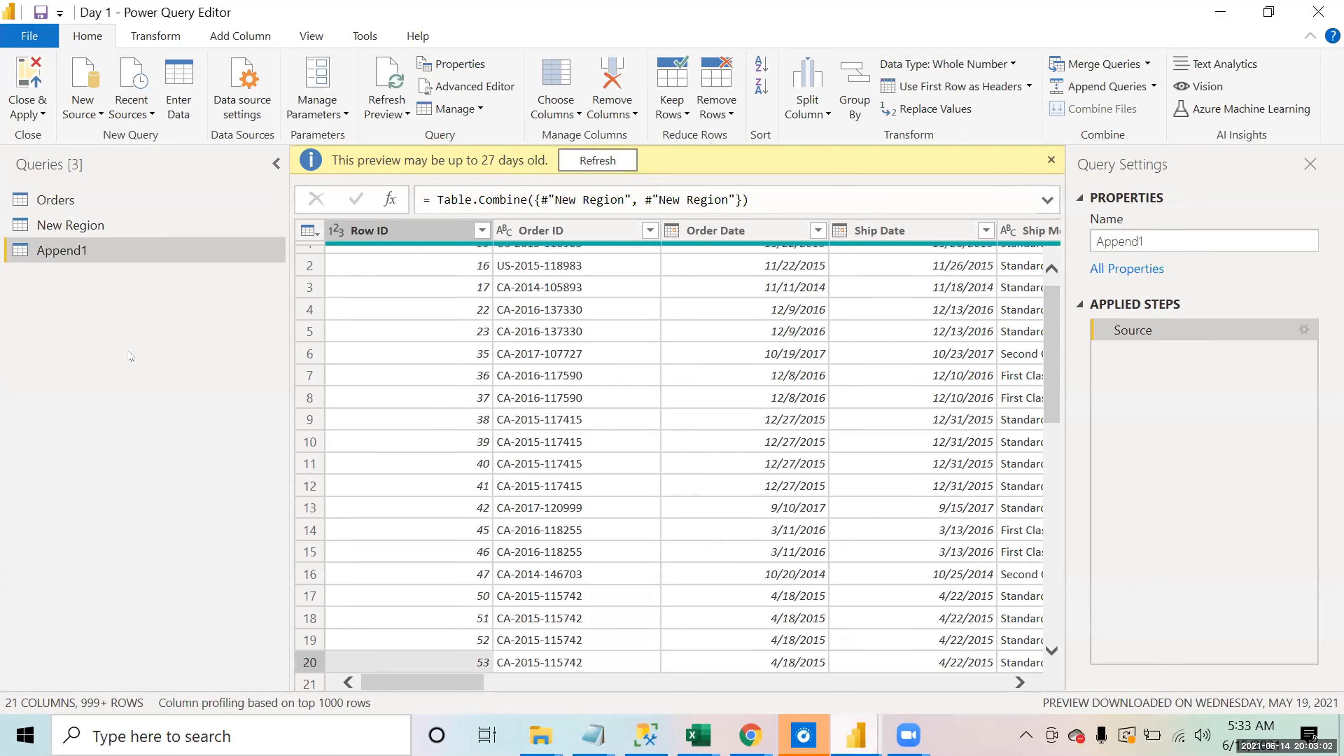
{"action": "key", "text": "alt+Tab"}
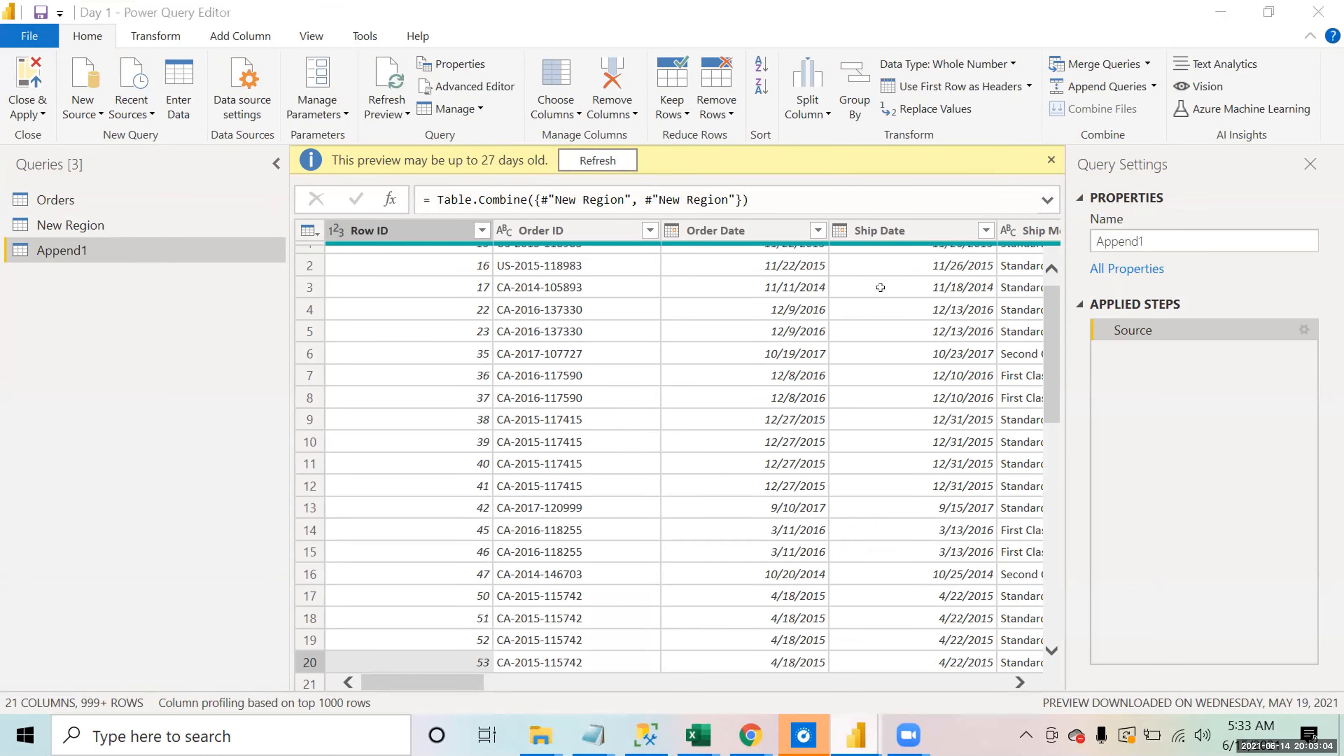
{"action": "left_click", "coordinate": [558, 384]}
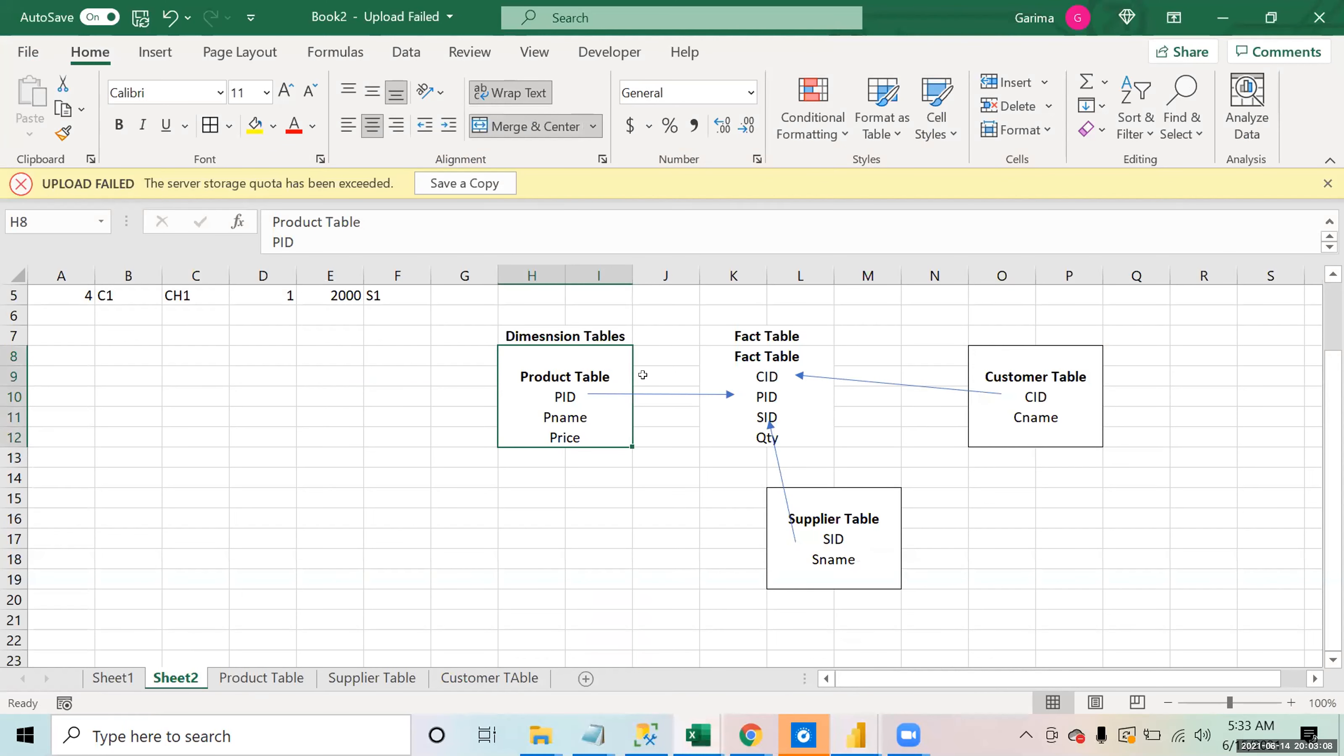
{"action": "left_click", "coordinate": [729, 378]}
Step: Switch to the Day 1 Power Query Editor and examine the Append1 query's order, shipping and customer columns
{"action": "key", "text": "alt+Tab"}
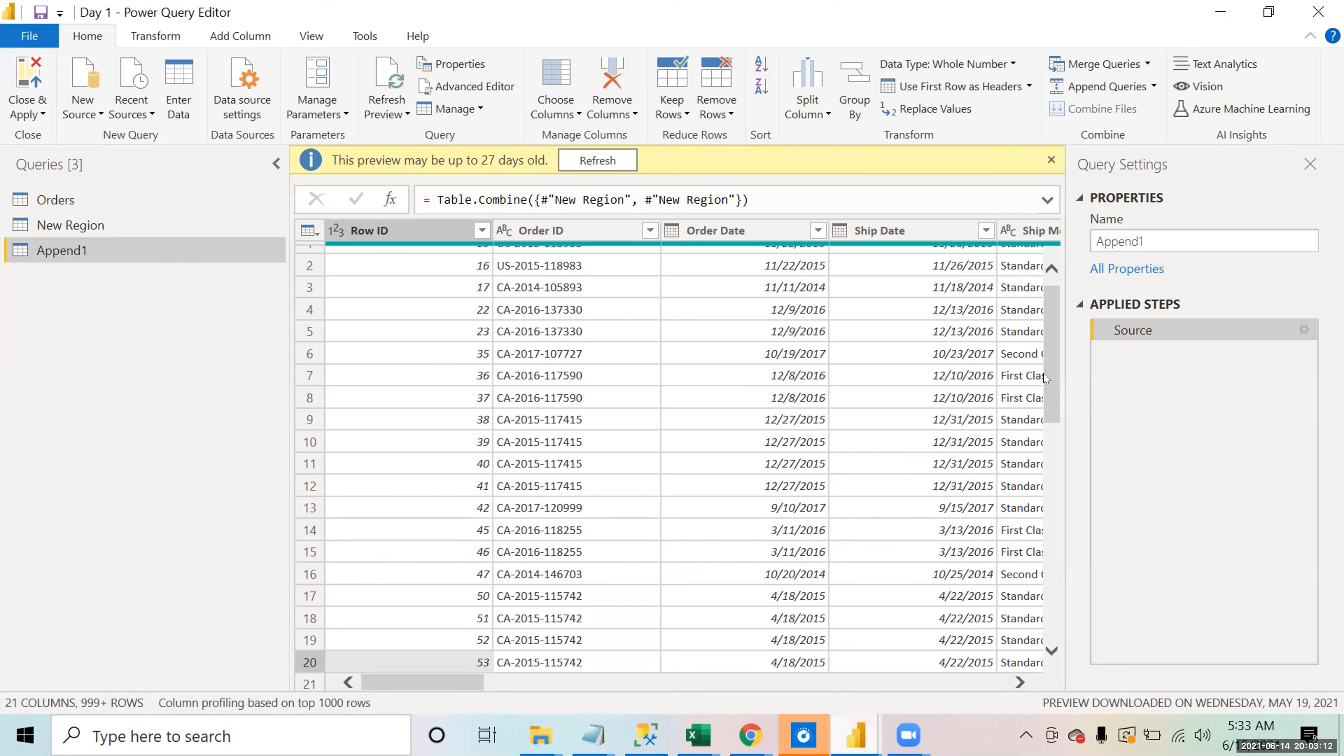
{"action": "scroll", "coordinate": [1042, 344], "scroll_direction": "up", "scroll_amount": 1}
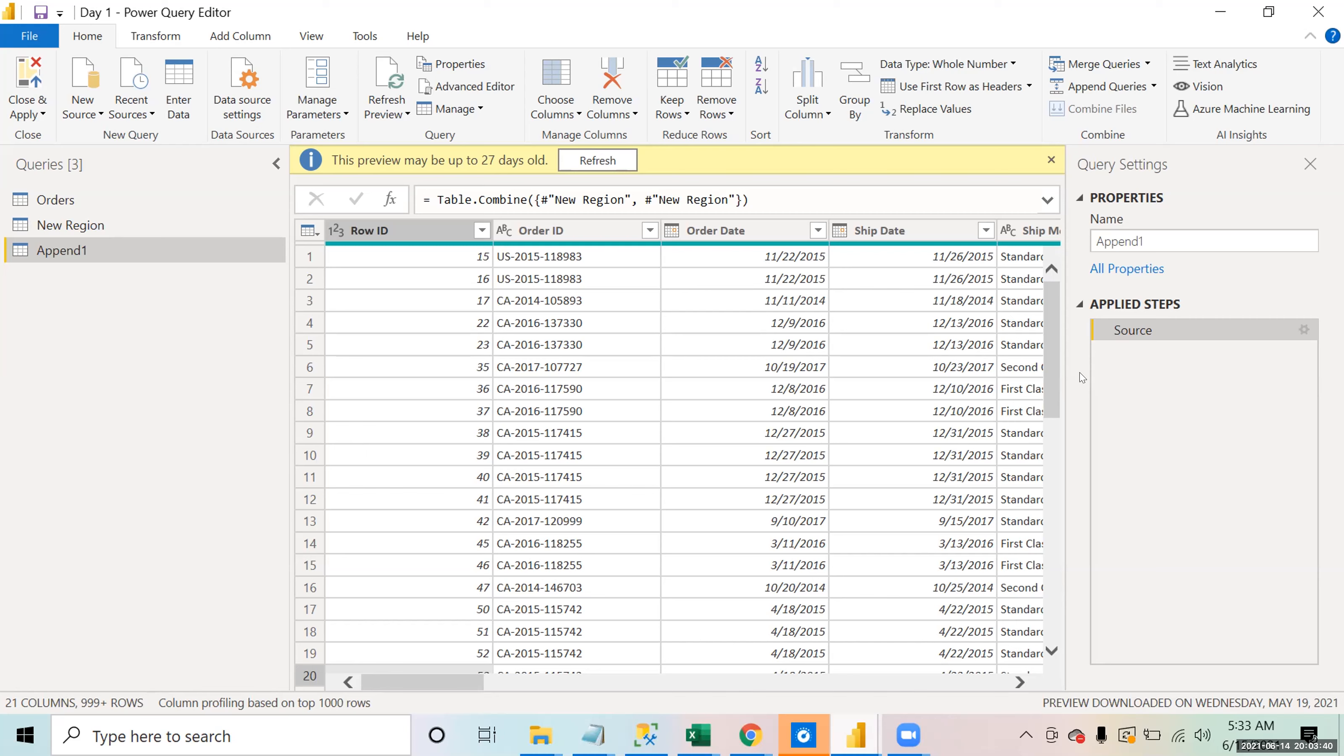
{"action": "left_click", "coordinate": [1020, 682]}
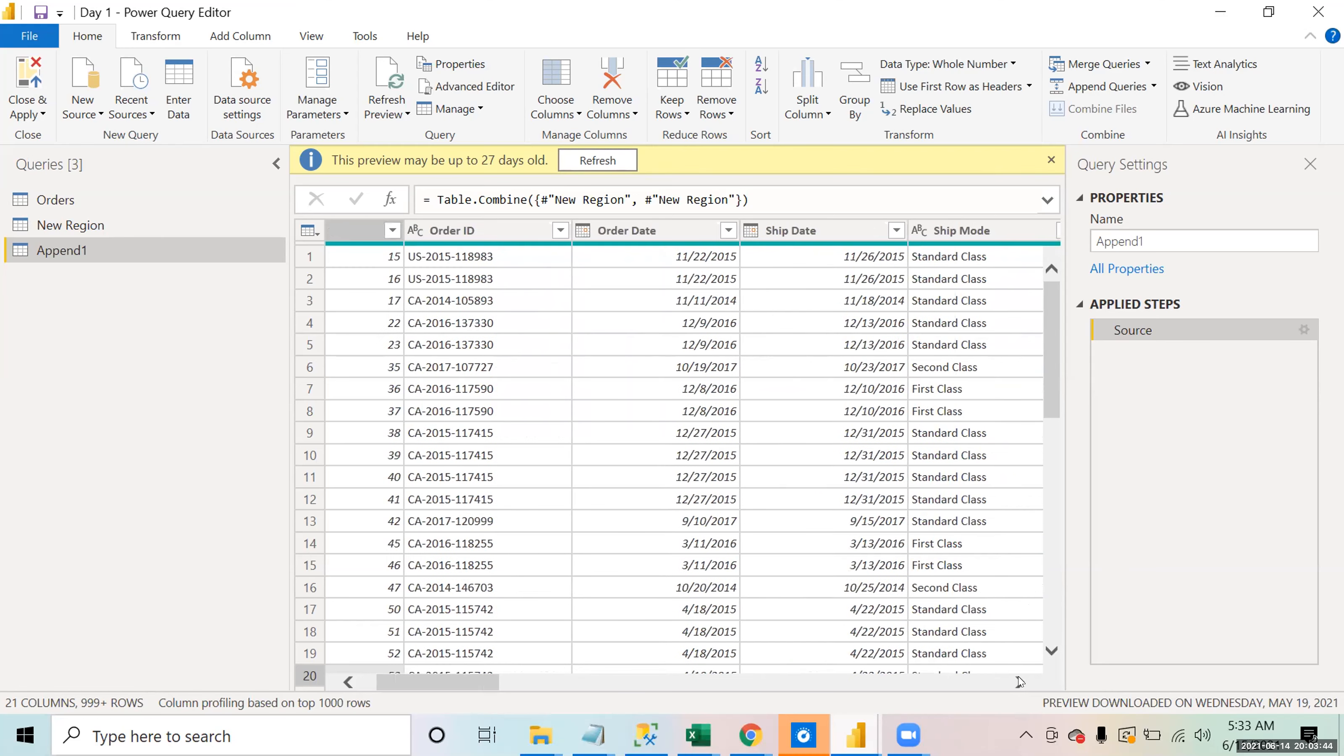
{"action": "left_click_drag", "start_coordinate": [1021, 682], "coordinate": [1020, 683]}
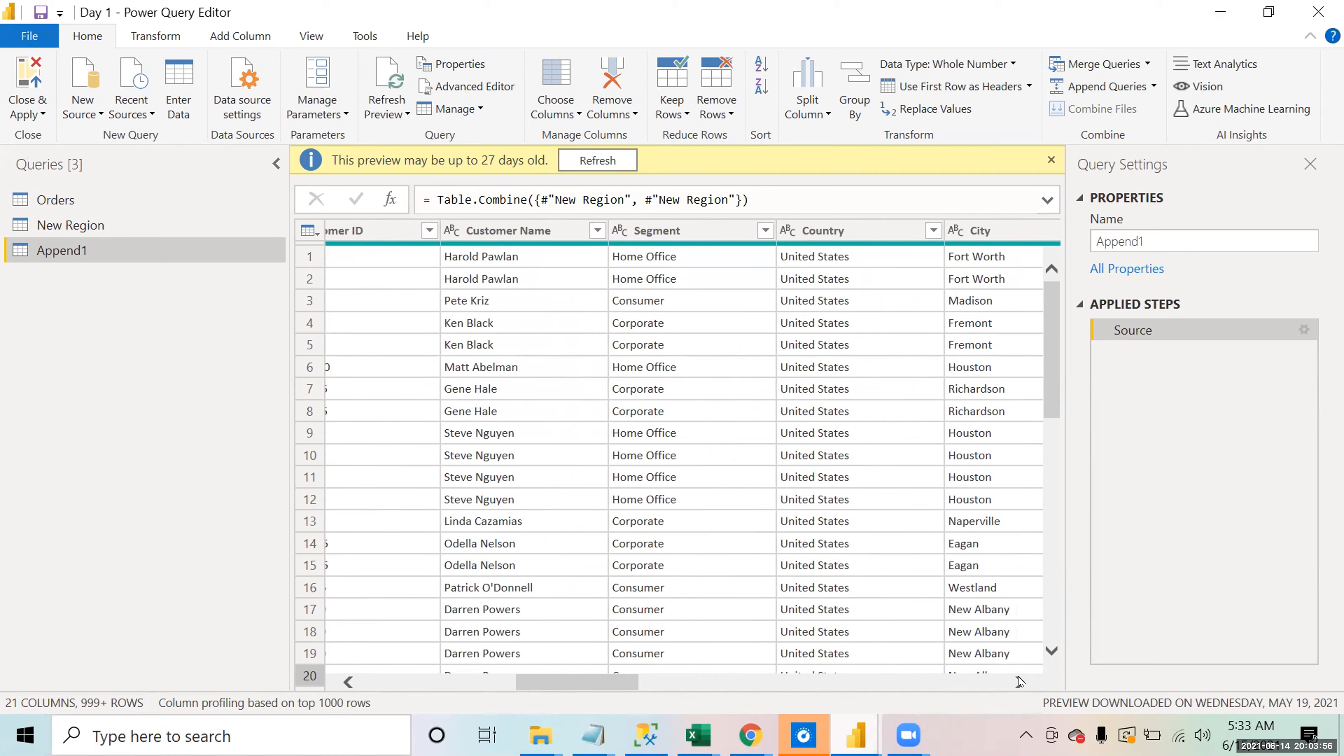
{"action": "left_click_drag", "start_coordinate": [589, 689], "coordinate": [514, 673]}
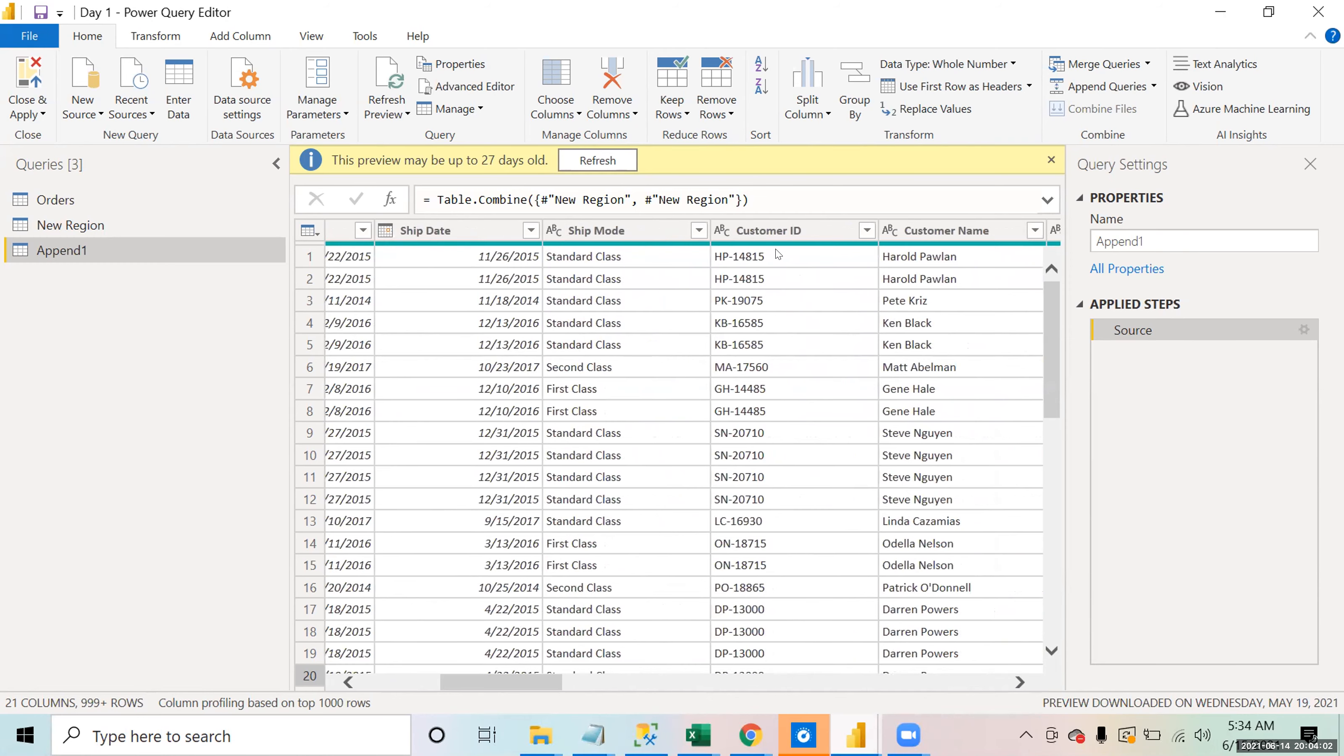
Step: Check the Customer ID and Customer Name columns of the Append1 query and duplicate the query
{"action": "left_click", "coordinate": [778, 234]}
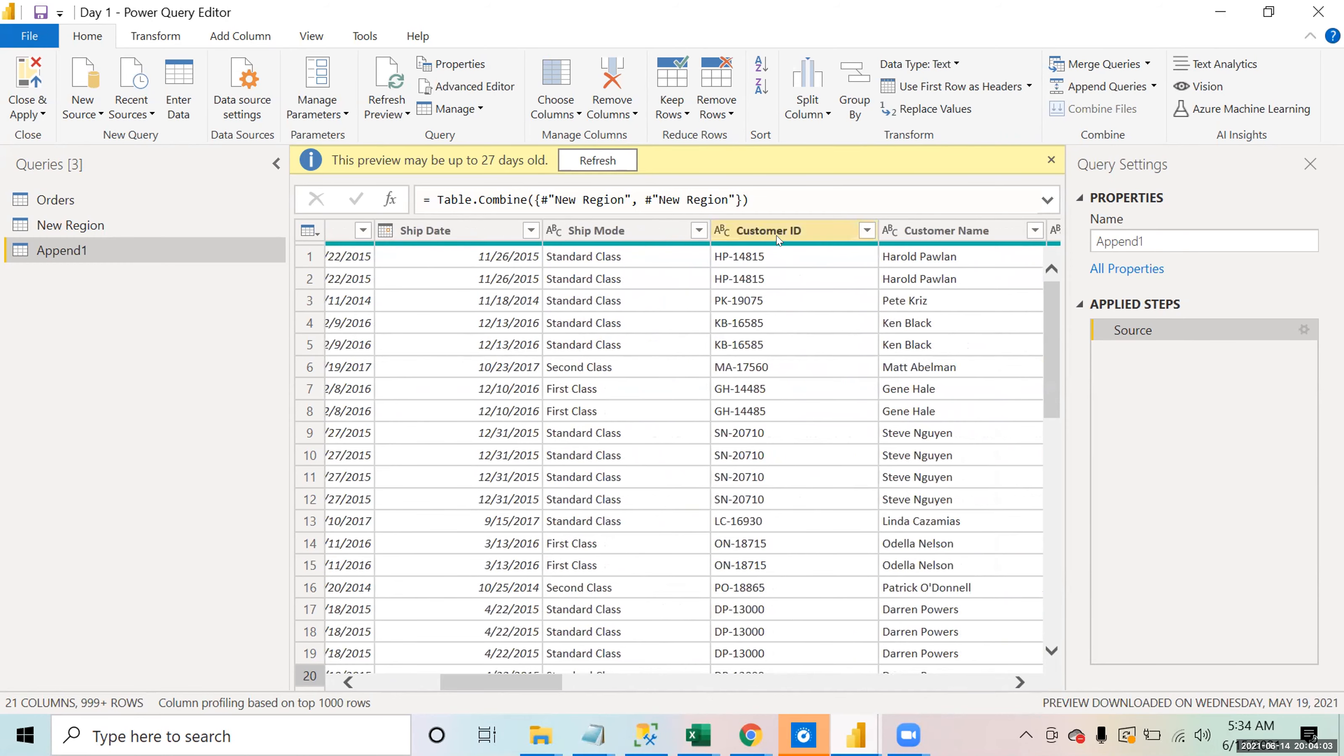
{"action": "left_click", "coordinate": [919, 234]}
{"action": "left_click", "coordinate": [811, 239]}
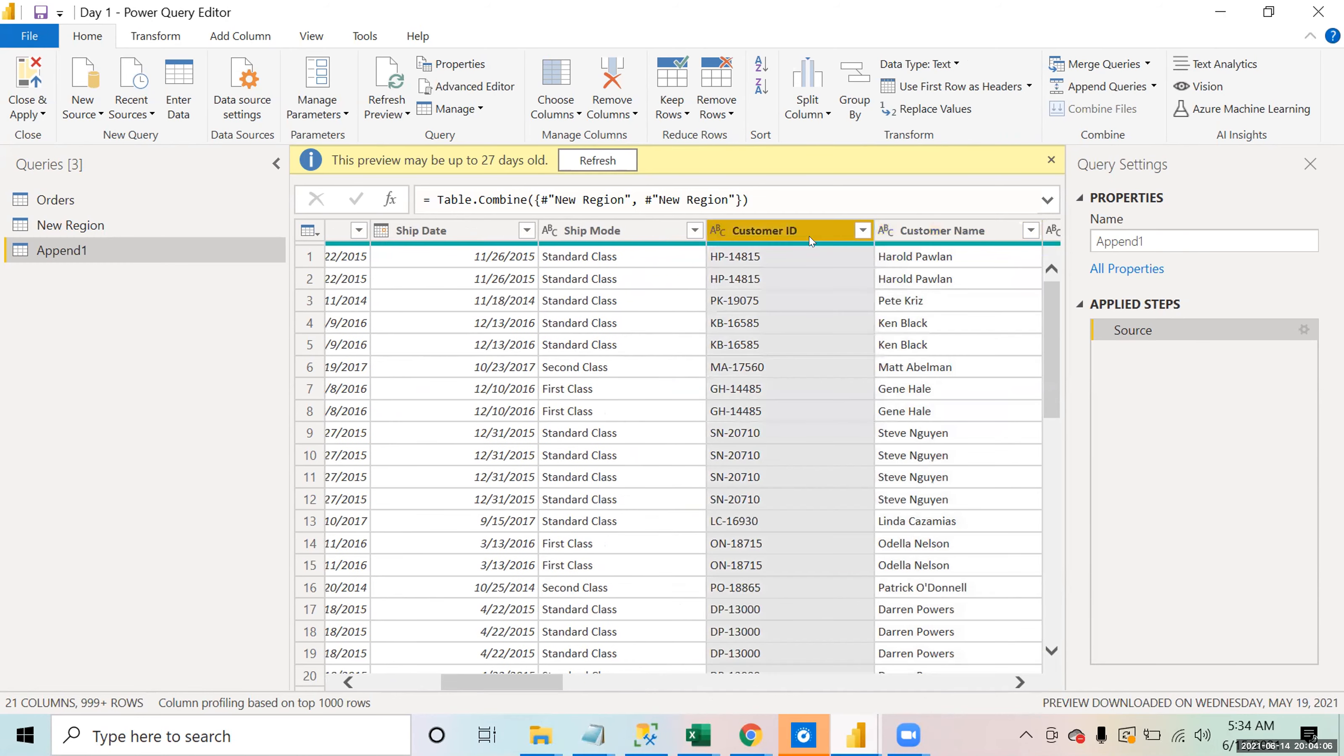
{"action": "right_click", "coordinate": [126, 253]}
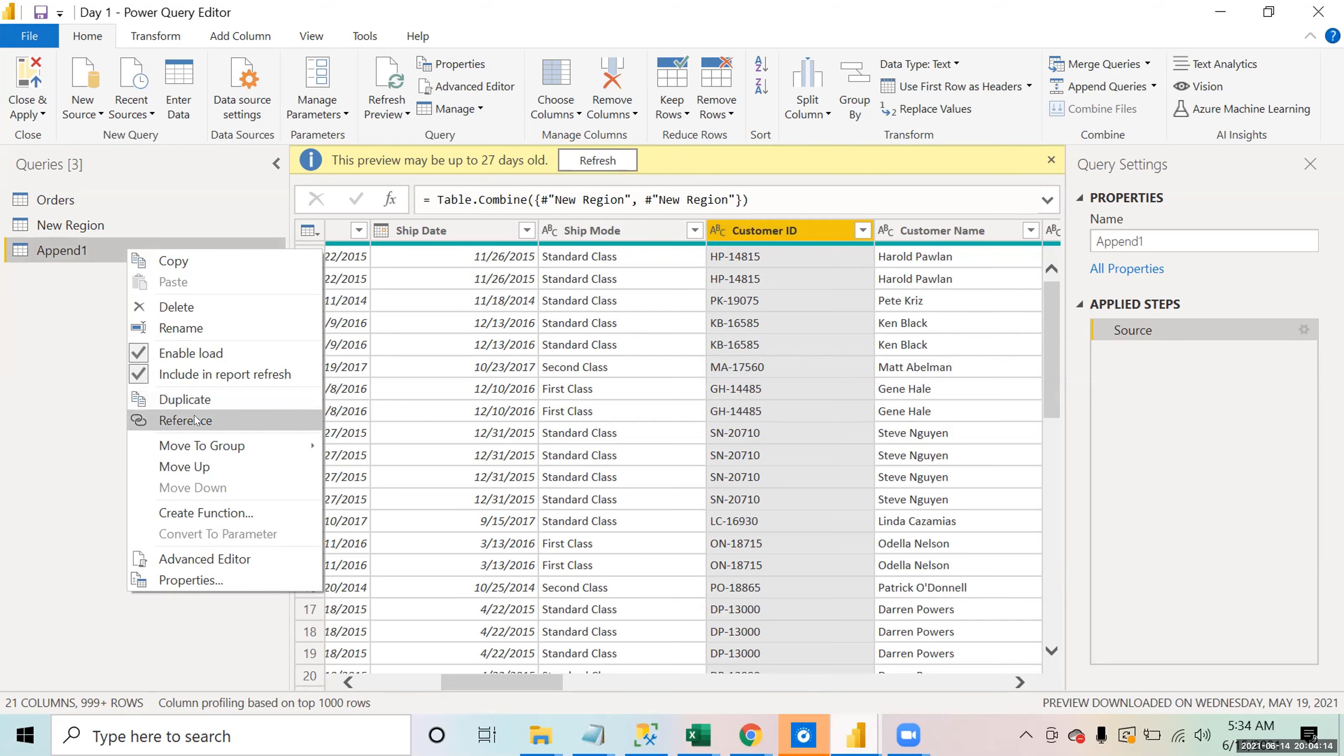
{"action": "left_click", "coordinate": [205, 406]}
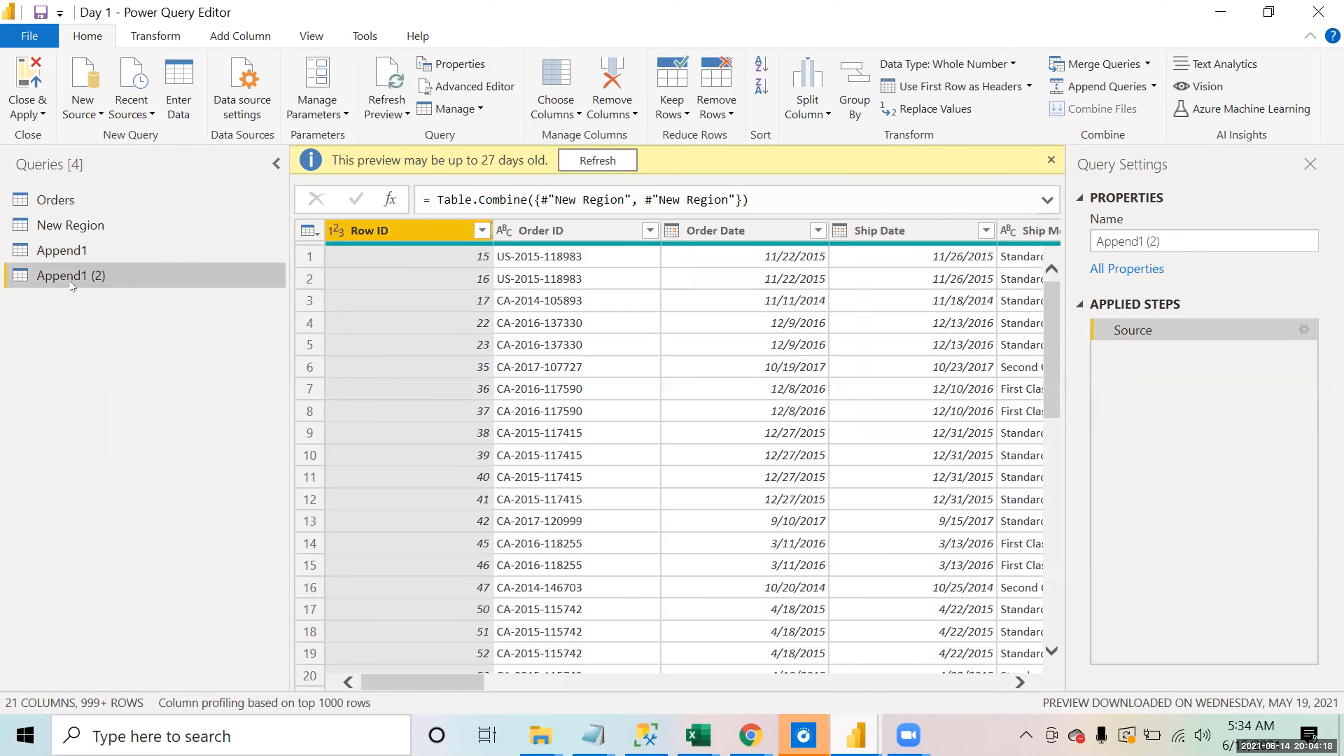
Step: Rename the original Append1 query to Combined Data
{"action": "left_click", "coordinate": [75, 257]}
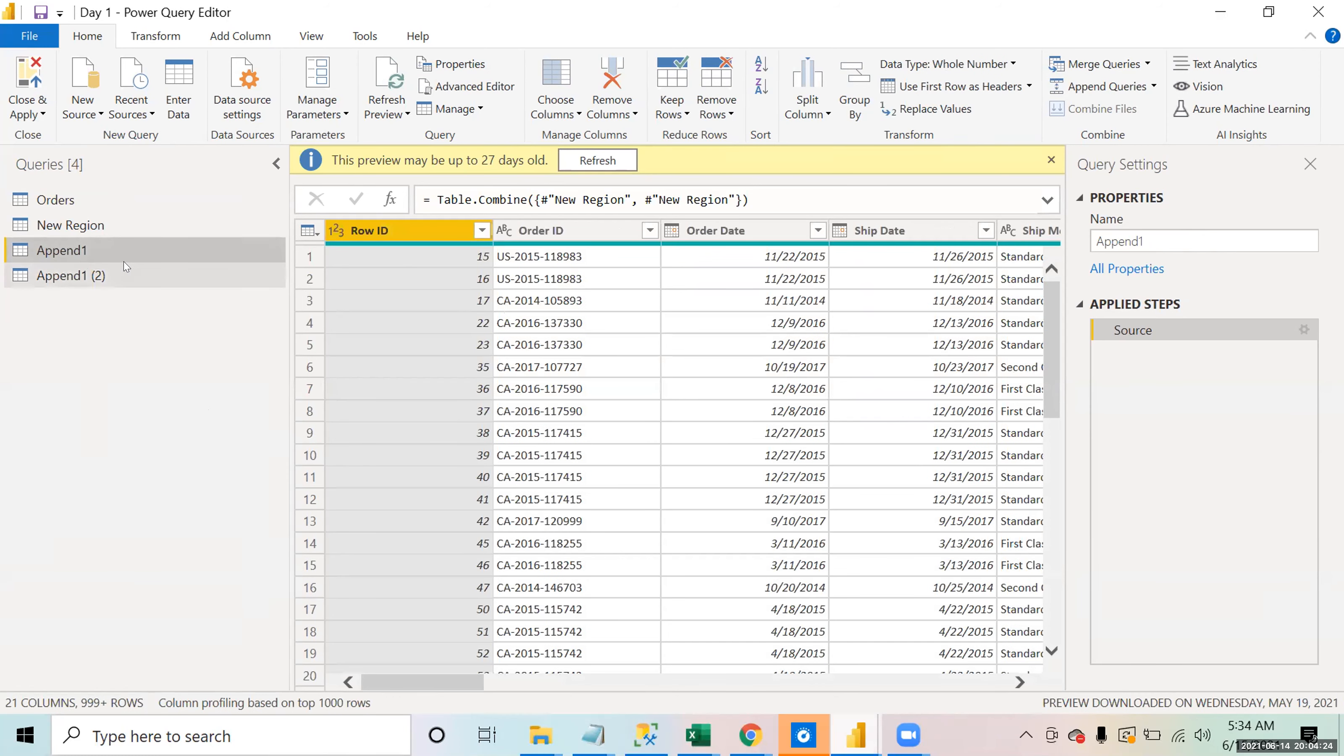
{"action": "left_click", "coordinate": [1186, 236]}
{"action": "key", "text": "ctrl+a"}
{"action": "type", "text": "Combined Data"}
{"action": "key", "text": "Return"}
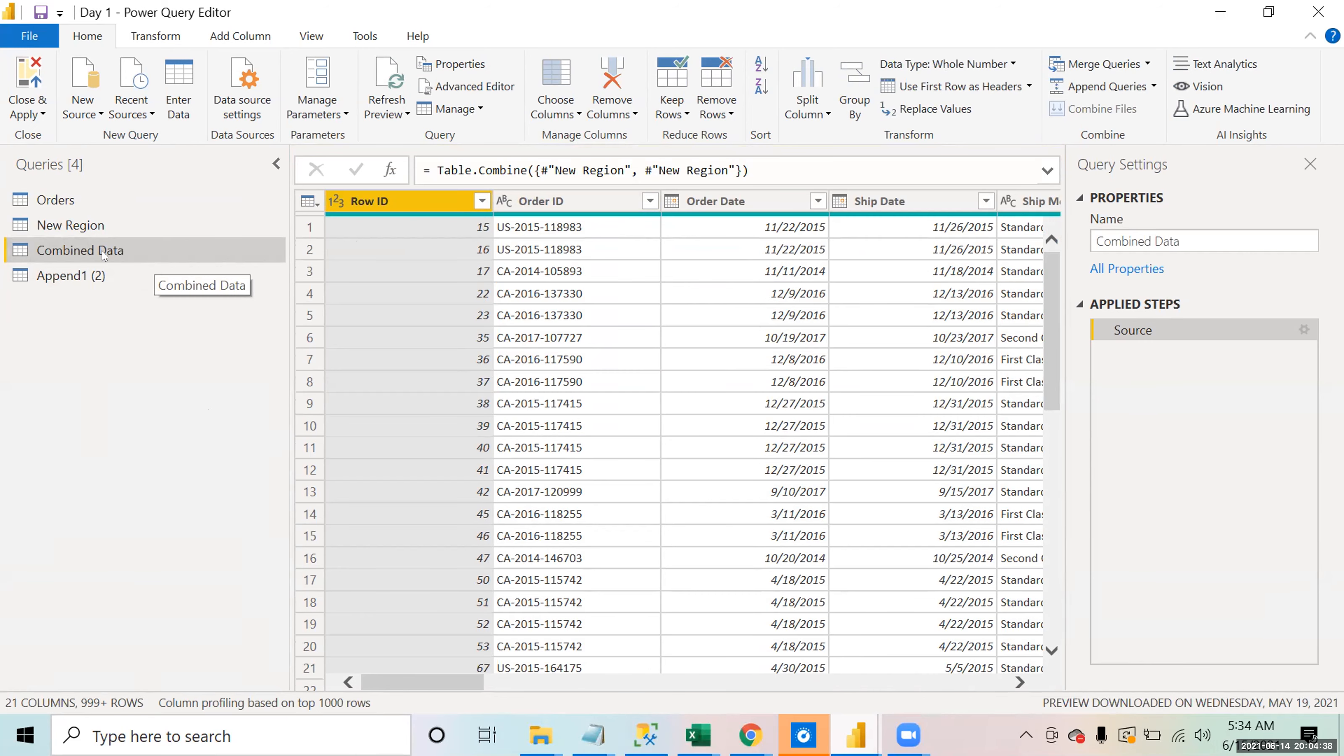
Step: Check the Append1 (2) and New Region queries and delete Append1 (2)
{"action": "left_click", "coordinate": [103, 275]}
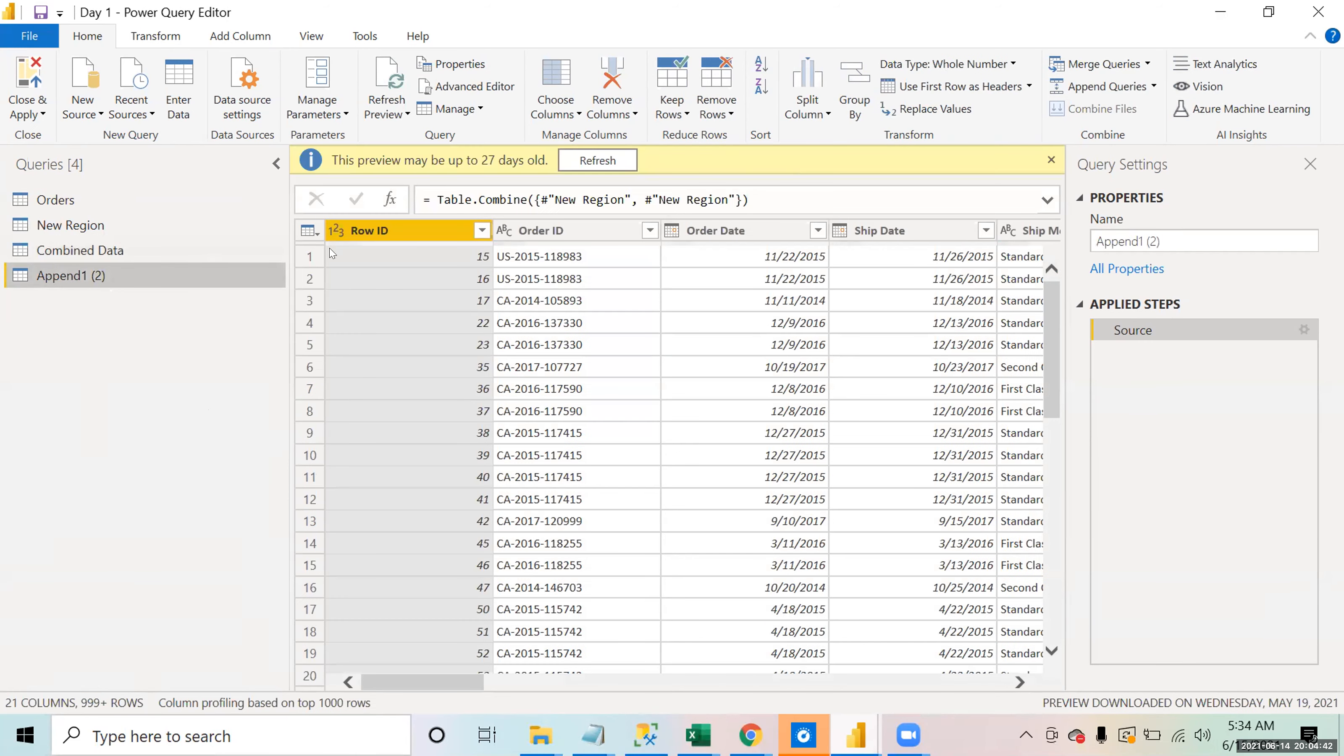
{"action": "left_click", "coordinate": [71, 224]}
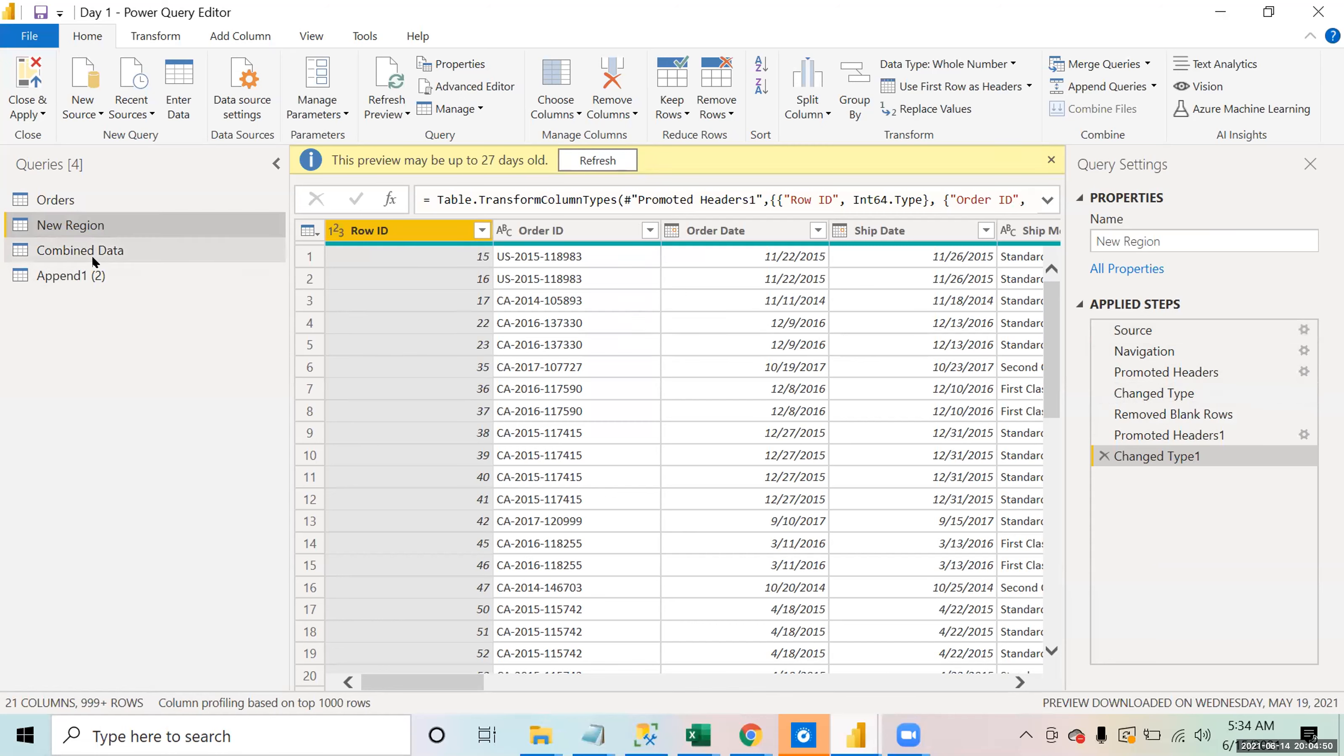
{"action": "right_click", "coordinate": [75, 275]}
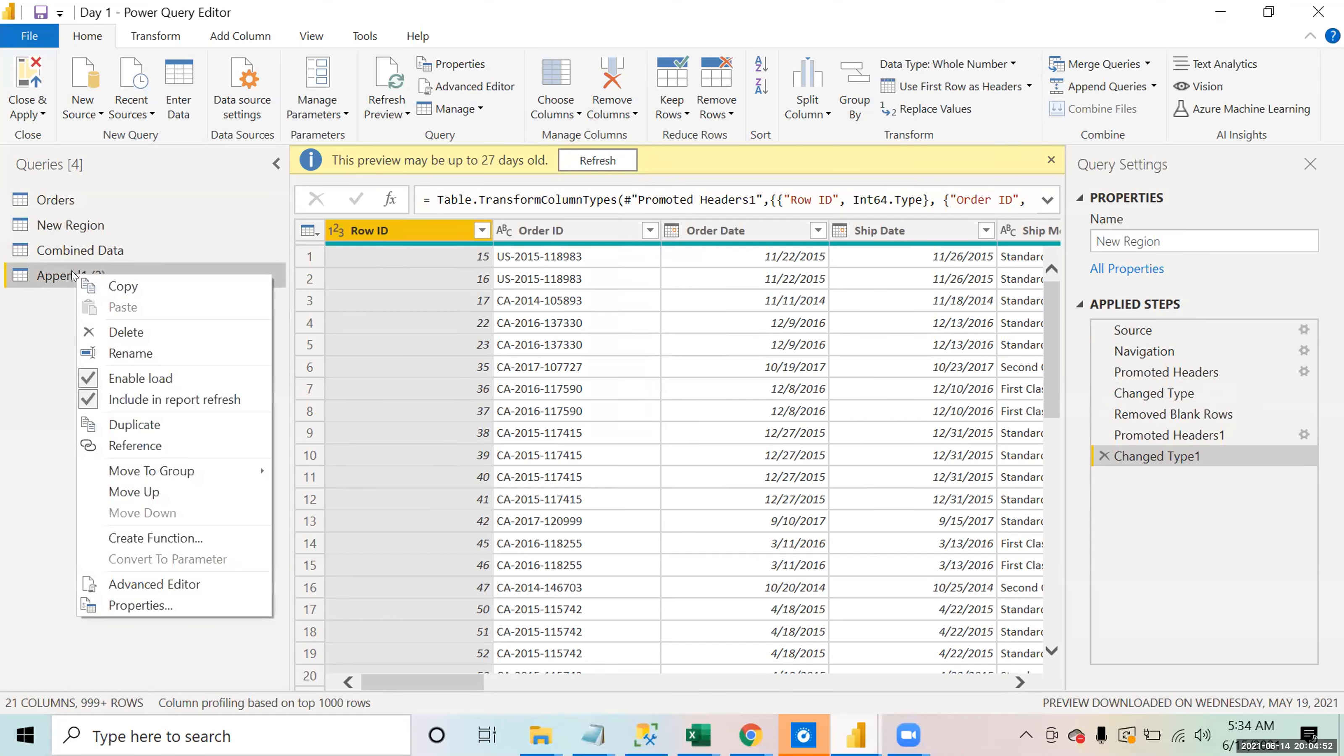
{"action": "left_click", "coordinate": [110, 332]}
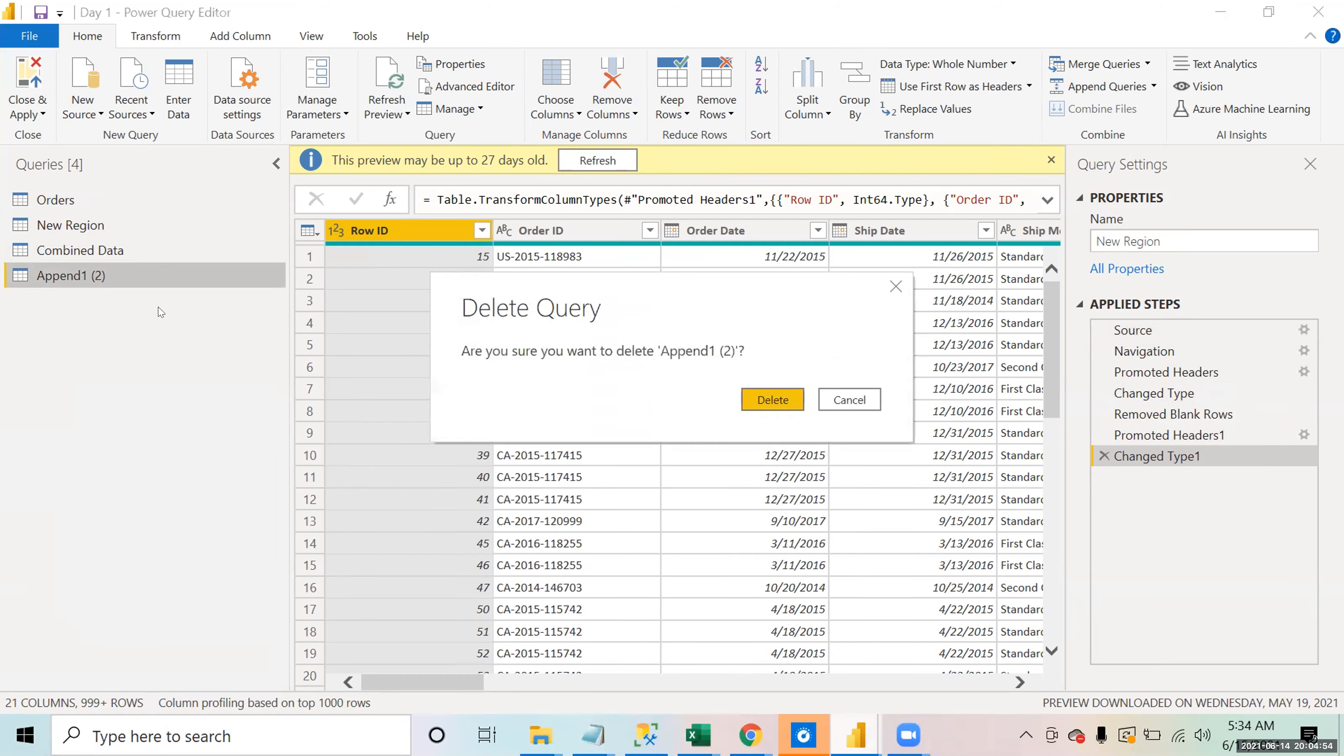
{"action": "left_click", "coordinate": [771, 398]}
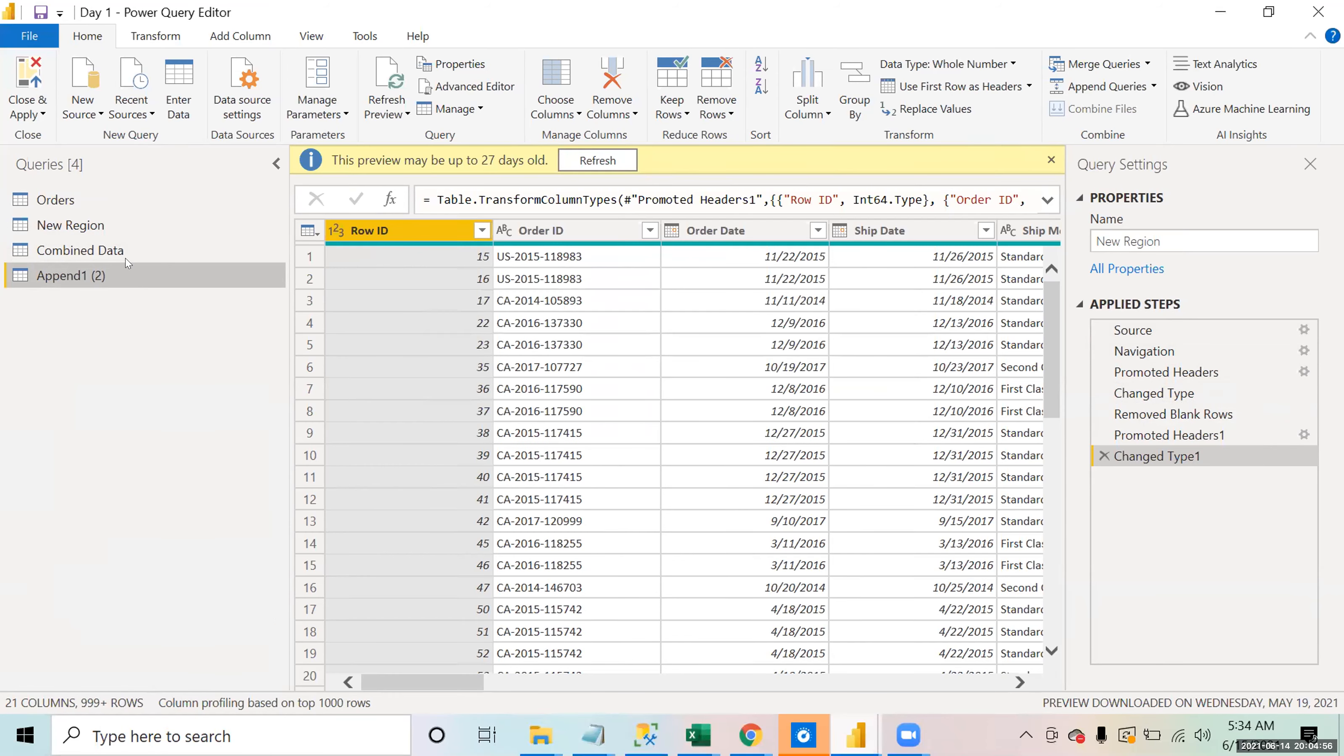
Step: Duplicate the New Region query and compare the copy's applied steps with those of the original
{"action": "right_click", "coordinate": [69, 231]}
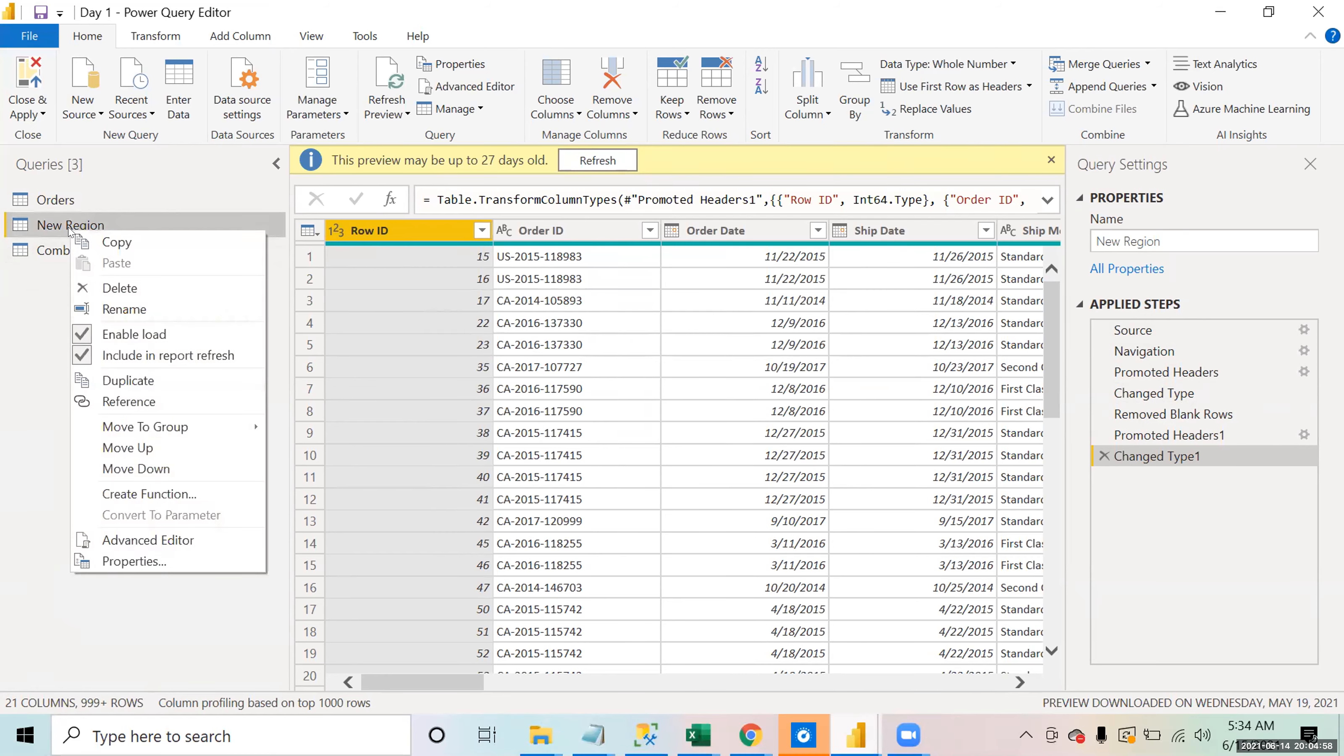
{"action": "left_click", "coordinate": [133, 377]}
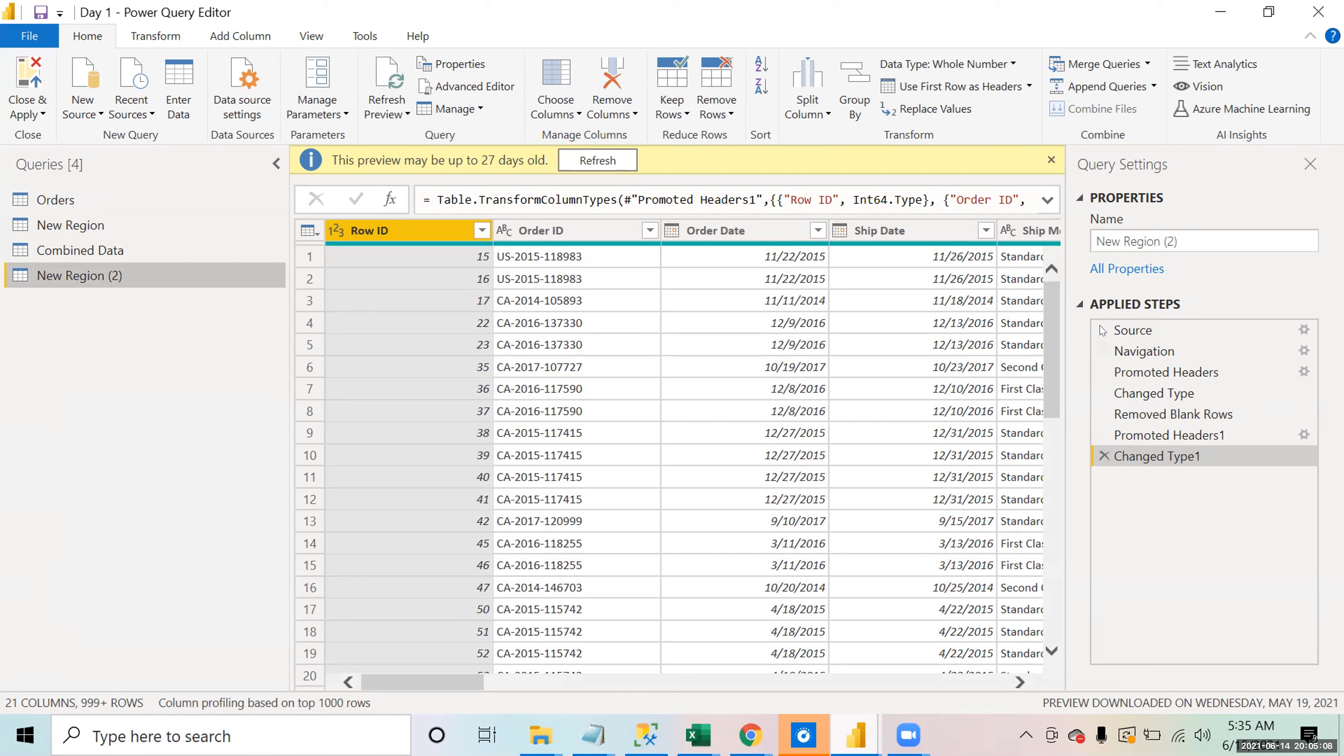
{"action": "left_click", "coordinate": [107, 229]}
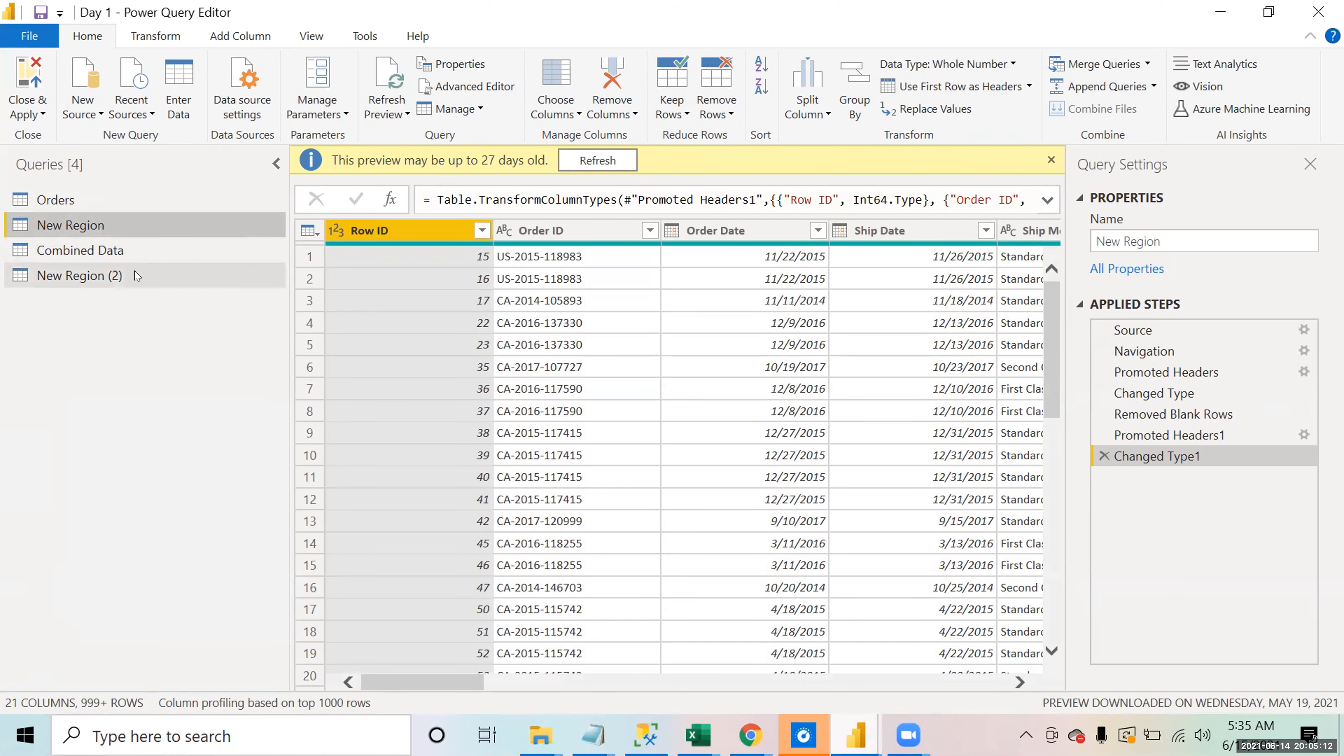
{"action": "left_click", "coordinate": [137, 276]}
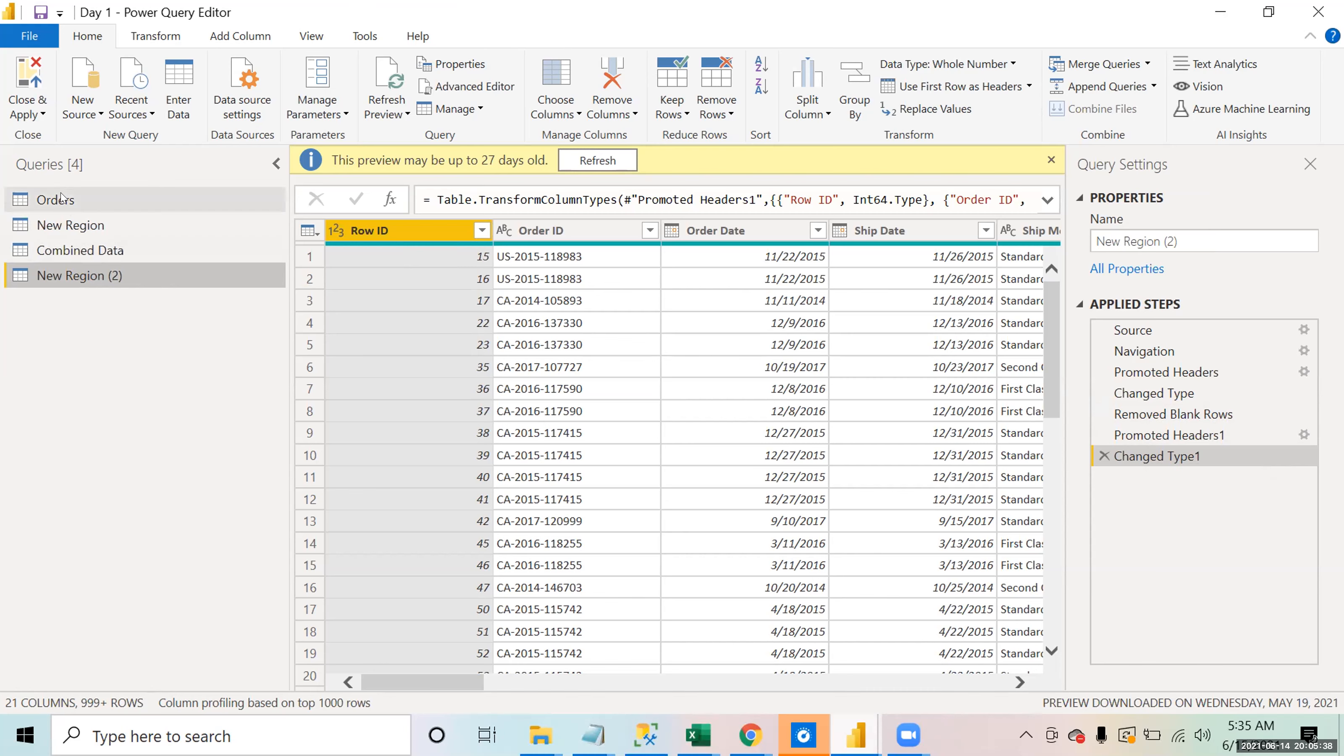
Step: Create a reference query from New Region and compare its formula and applied steps with the original query
{"action": "left_click", "coordinate": [63, 227]}
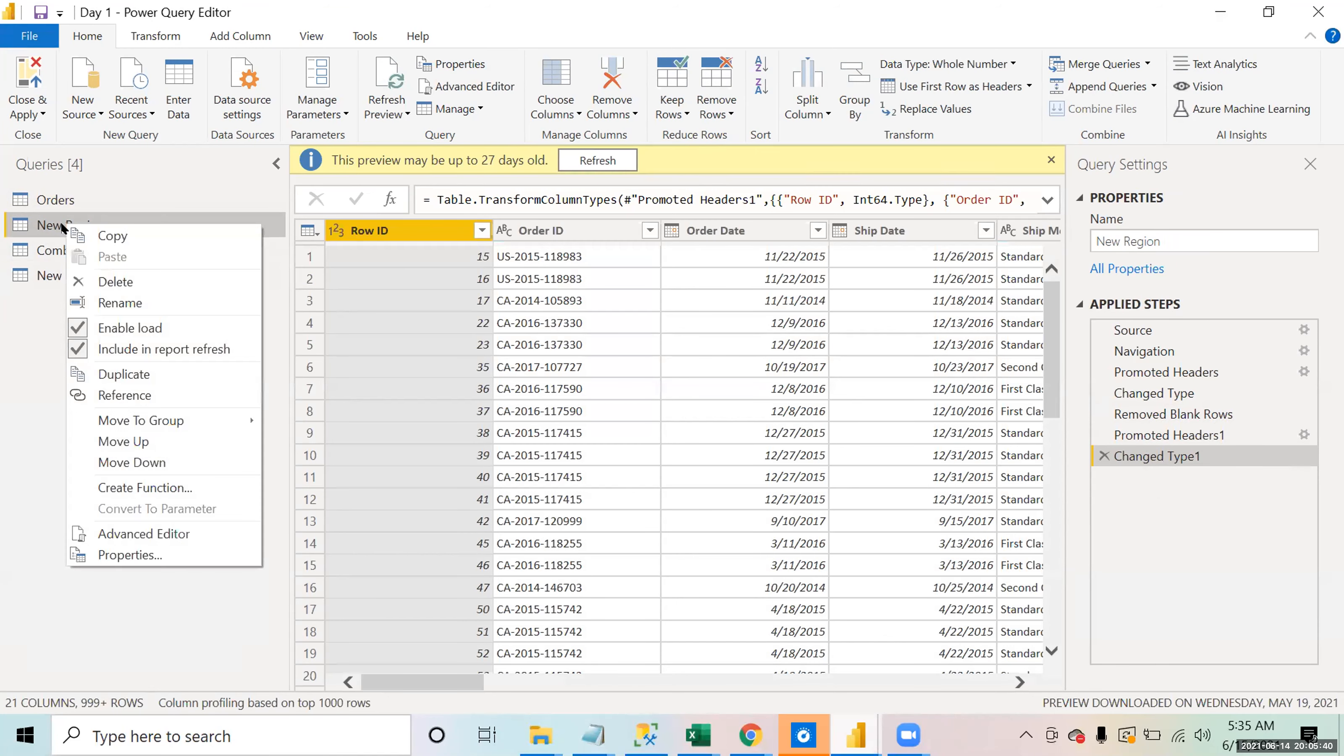
{"action": "right_click", "coordinate": [64, 225]}
{"action": "left_click", "coordinate": [140, 391]}
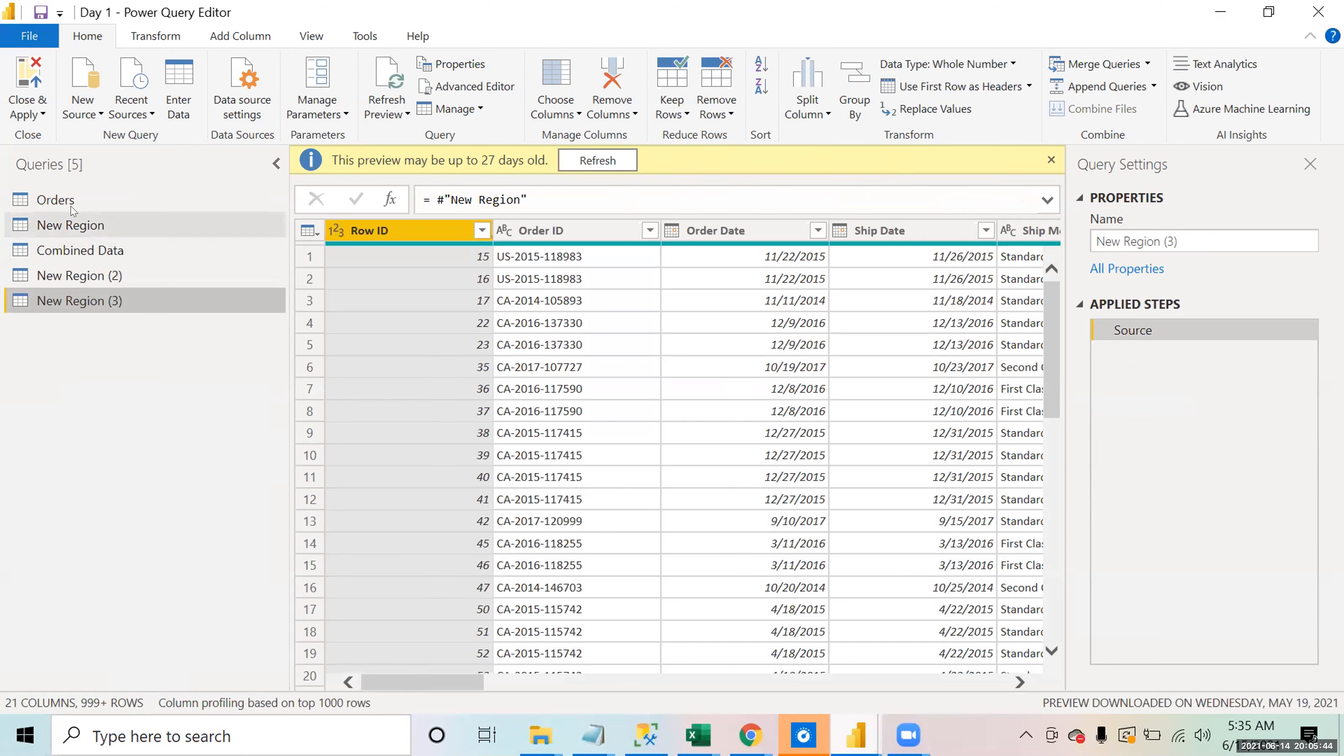
{"action": "left_click", "coordinate": [70, 228]}
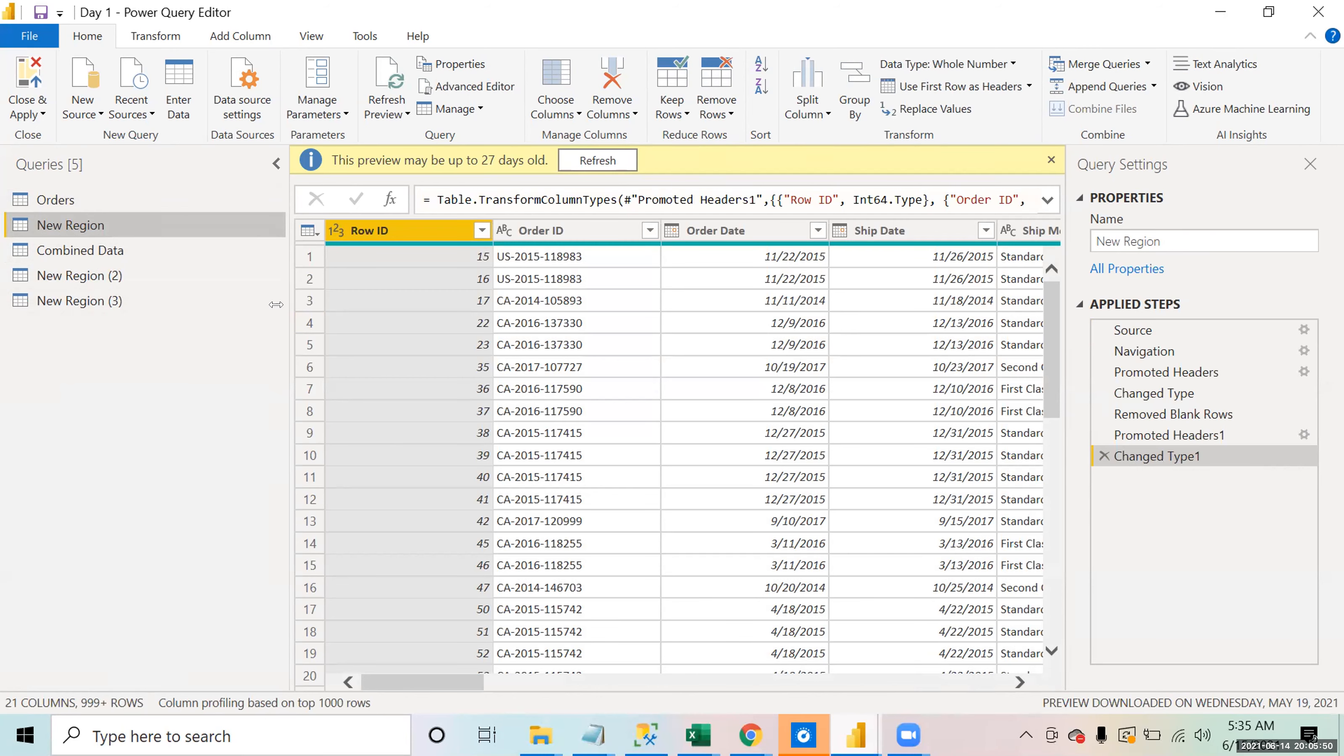
{"action": "left_click", "coordinate": [82, 301]}
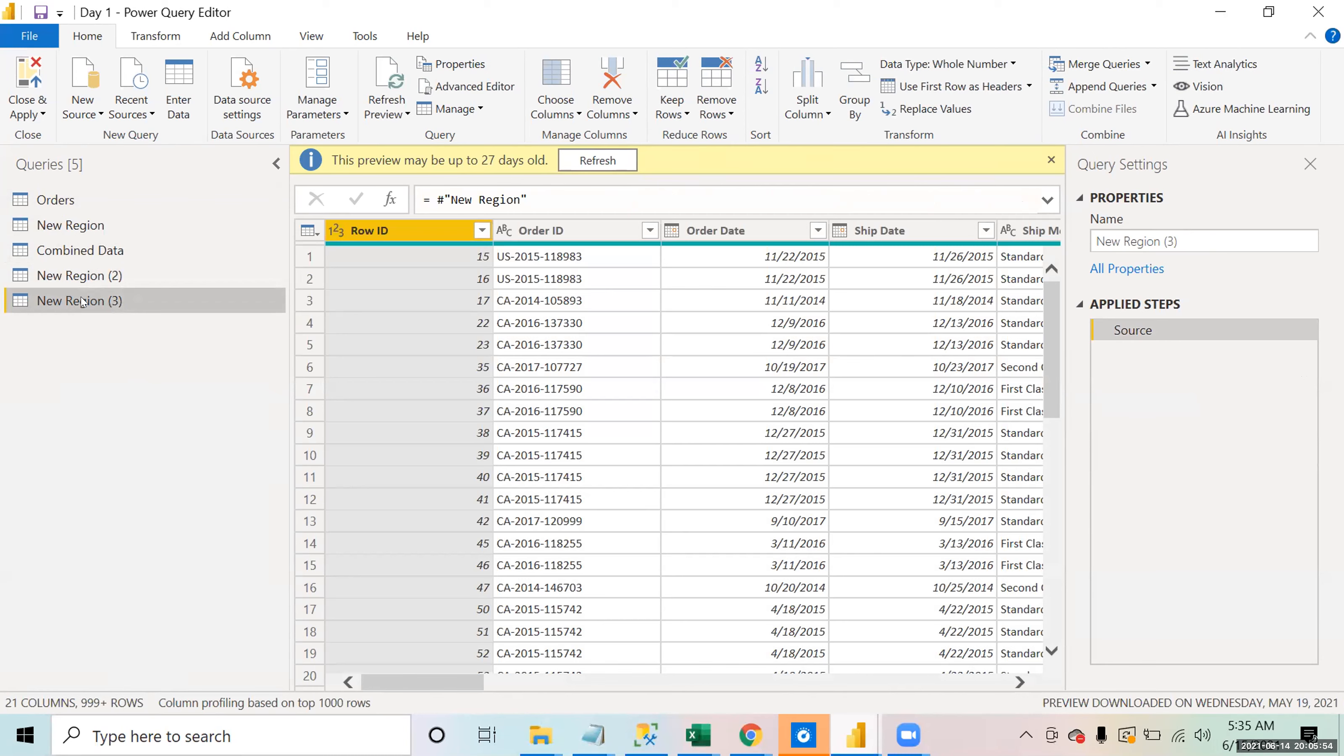
Step: Annotate the query list with arrows linking New Region (3) to New Region, circle New Region, and clear the drawings
{"action": "left_click", "coordinate": [501, 167]}
{"action": "mouse_move", "coordinate": [198, 284]}
{"action": "left_mouse_down"}
{"action": "mouse_move", "coordinate": [209, 264]}
{"action": "mouse_move", "coordinate": [131, 207]}
{"action": "mouse_move", "coordinate": [129, 224]}
{"action": "mouse_move", "coordinate": [133, 196]}
{"action": "mouse_move", "coordinate": [137, 238]}
{"action": "mouse_move", "coordinate": [149, 237]}
{"action": "left_mouse_up"}
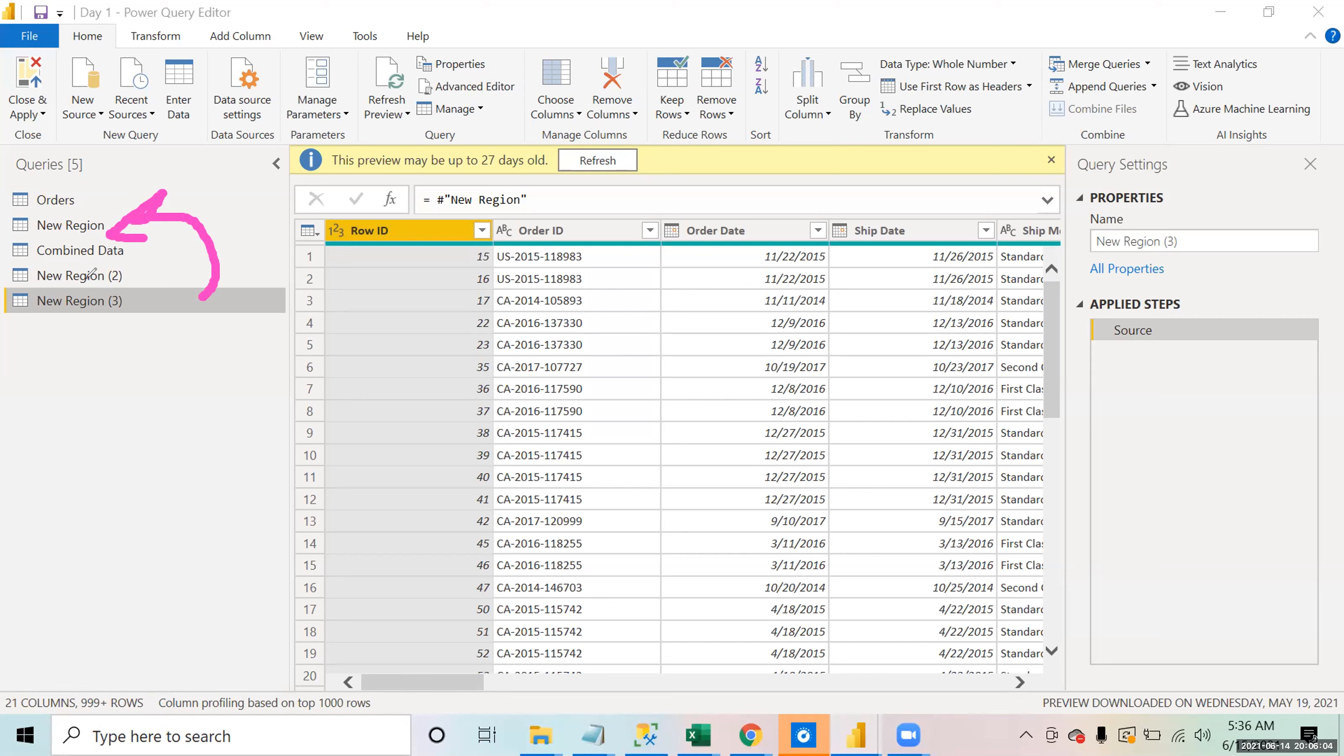
{"action": "mouse_move", "coordinate": [102, 348]}
{"action": "left_mouse_down"}
{"action": "mouse_move", "coordinate": [97, 321]}
{"action": "mouse_move", "coordinate": [82, 333]}
{"action": "mouse_move", "coordinate": [110, 324]}
{"action": "left_mouse_up"}
{"action": "left_click_drag", "start_coordinate": [44, 240], "coordinate": [84, 230]}
{"action": "left_click", "coordinate": [51, 380]}
{"action": "mouse_move", "coordinate": [50, 380]}
{"action": "left_mouse_down"}
{"action": "mouse_move", "coordinate": [51, 336]}
{"action": "mouse_move", "coordinate": [28, 368]}
{"action": "mouse_move", "coordinate": [64, 360]}
{"action": "left_mouse_up"}
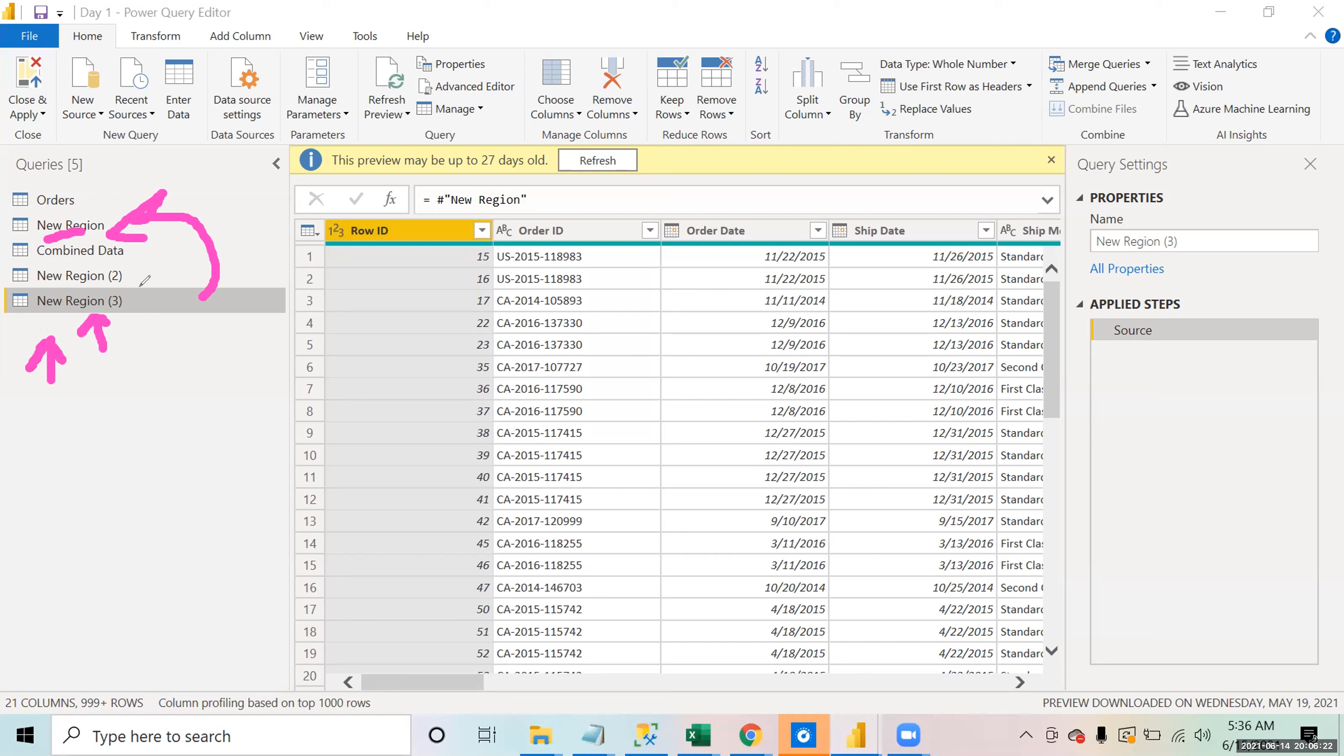
{"action": "left_click_drag", "start_coordinate": [291, 207], "coordinate": [291, 256]}
{"action": "mouse_move", "coordinate": [155, 306]}
{"action": "left_mouse_down"}
{"action": "mouse_move", "coordinate": [159, 337]}
{"action": "mouse_move", "coordinate": [147, 311]}
{"action": "mouse_move", "coordinate": [138, 324]}
{"action": "mouse_move", "coordinate": [181, 301]}
{"action": "left_mouse_up"}
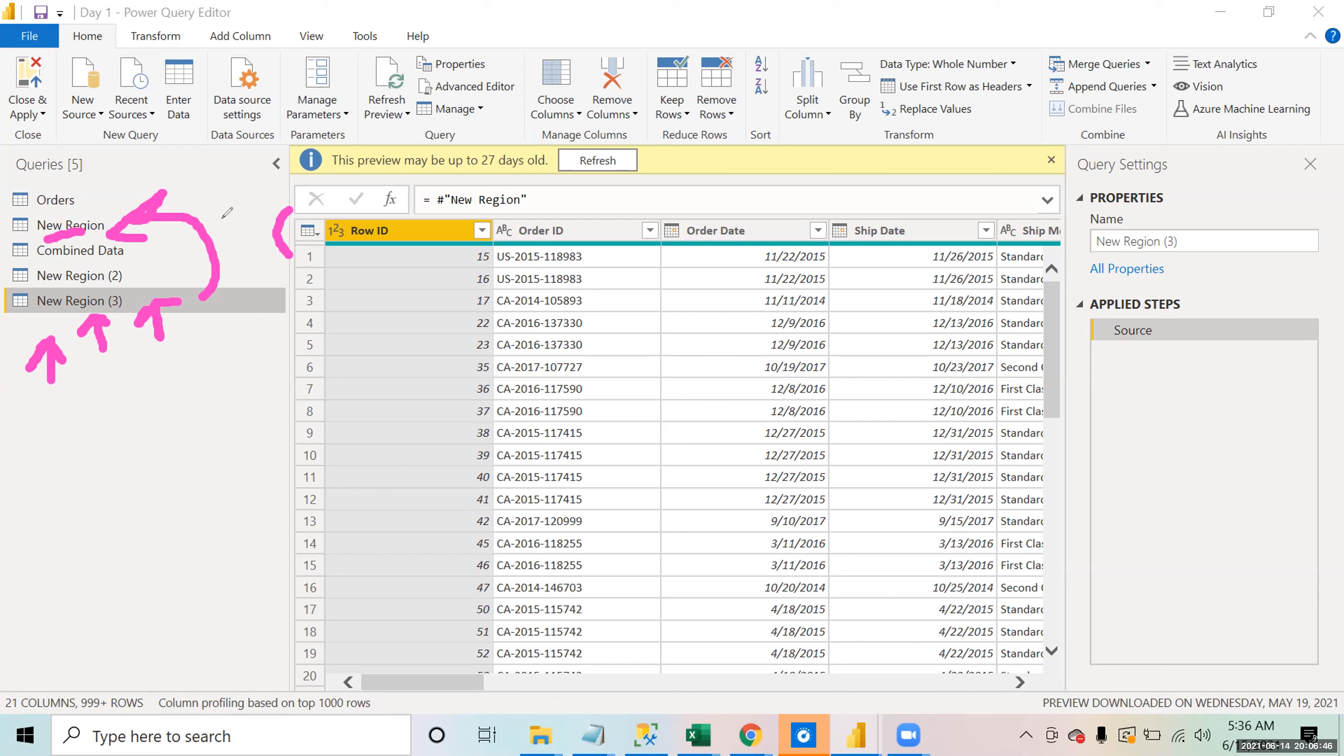
{"action": "mouse_move", "coordinate": [37, 209]}
{"action": "left_mouse_down"}
{"action": "mouse_move", "coordinate": [50, 243]}
{"action": "mouse_move", "coordinate": [120, 212]}
{"action": "mouse_move", "coordinate": [51, 200]}
{"action": "mouse_move", "coordinate": [4, 249]}
{"action": "mouse_move", "coordinate": [19, 321]}
{"action": "mouse_move", "coordinate": [45, 291]}
{"action": "left_mouse_up"}
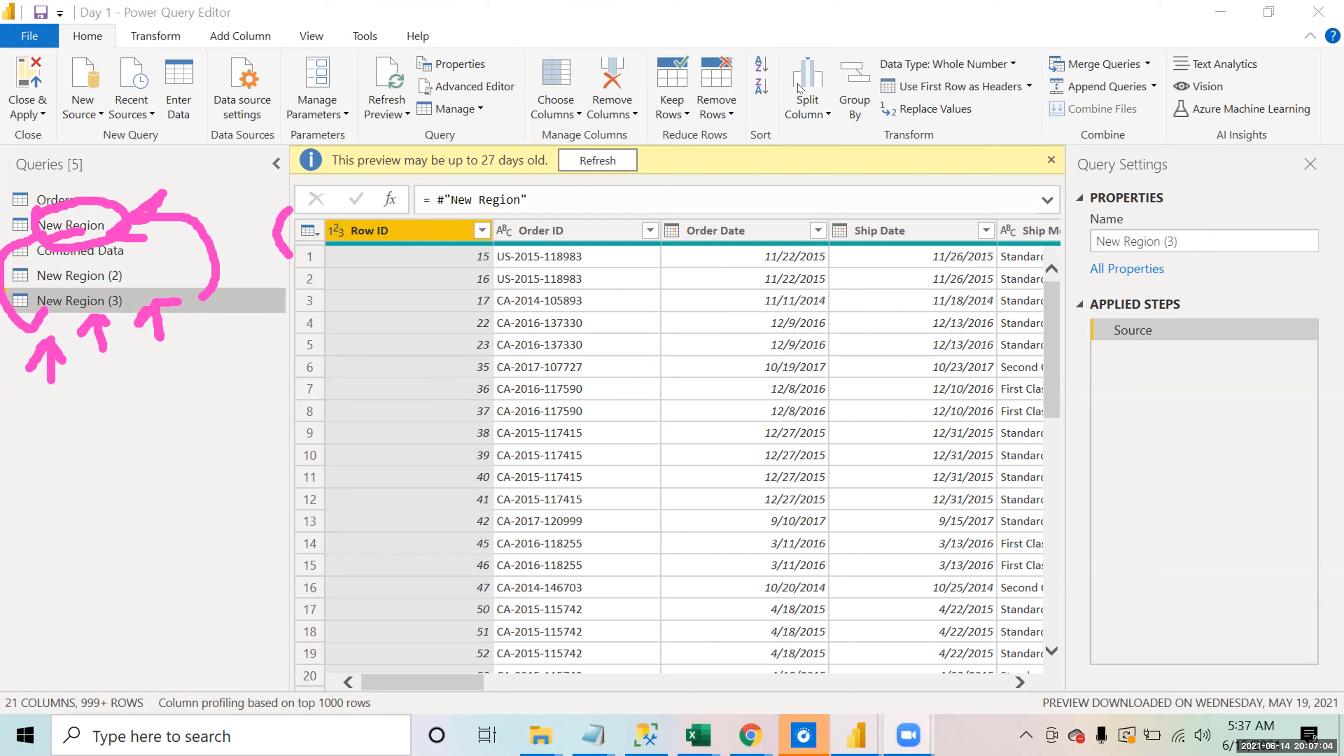
{"action": "left_click", "coordinate": [938, 154]}
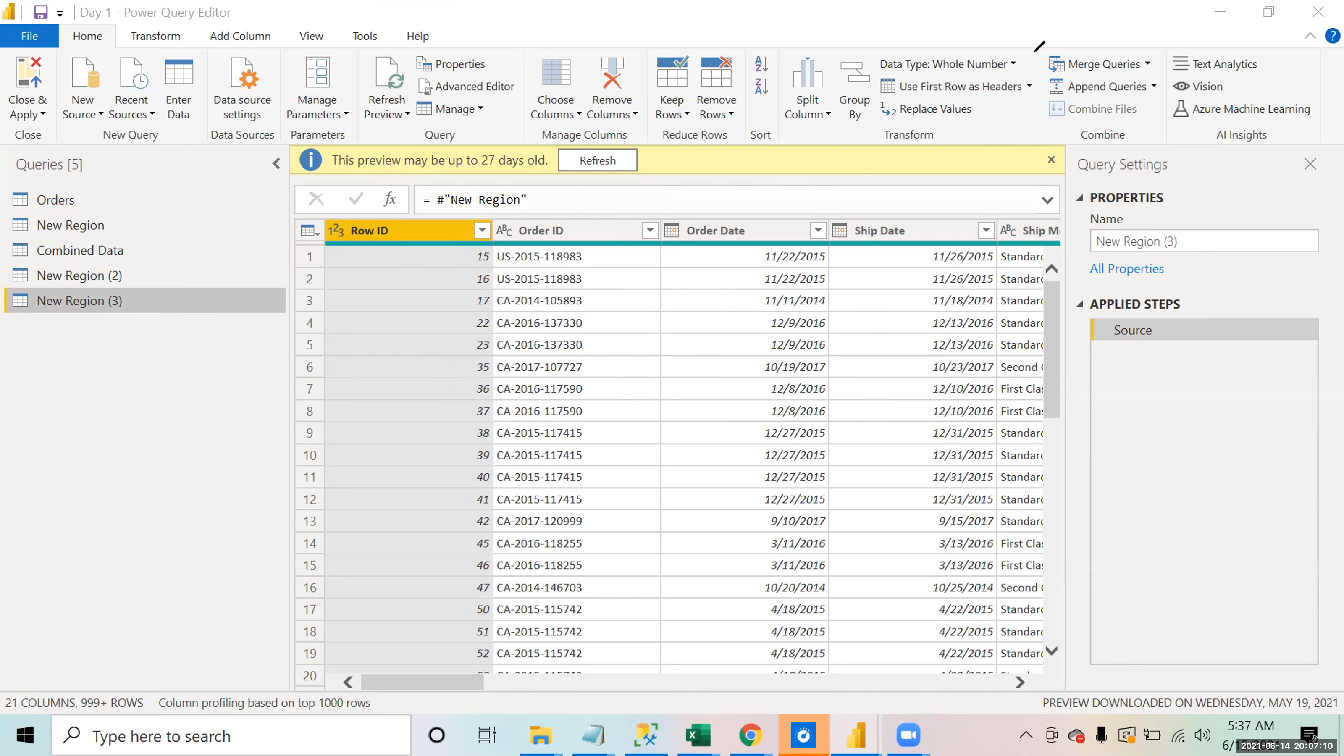
Step: Remove the Row ID column from the New Region query
{"action": "left_click", "coordinate": [95, 228]}
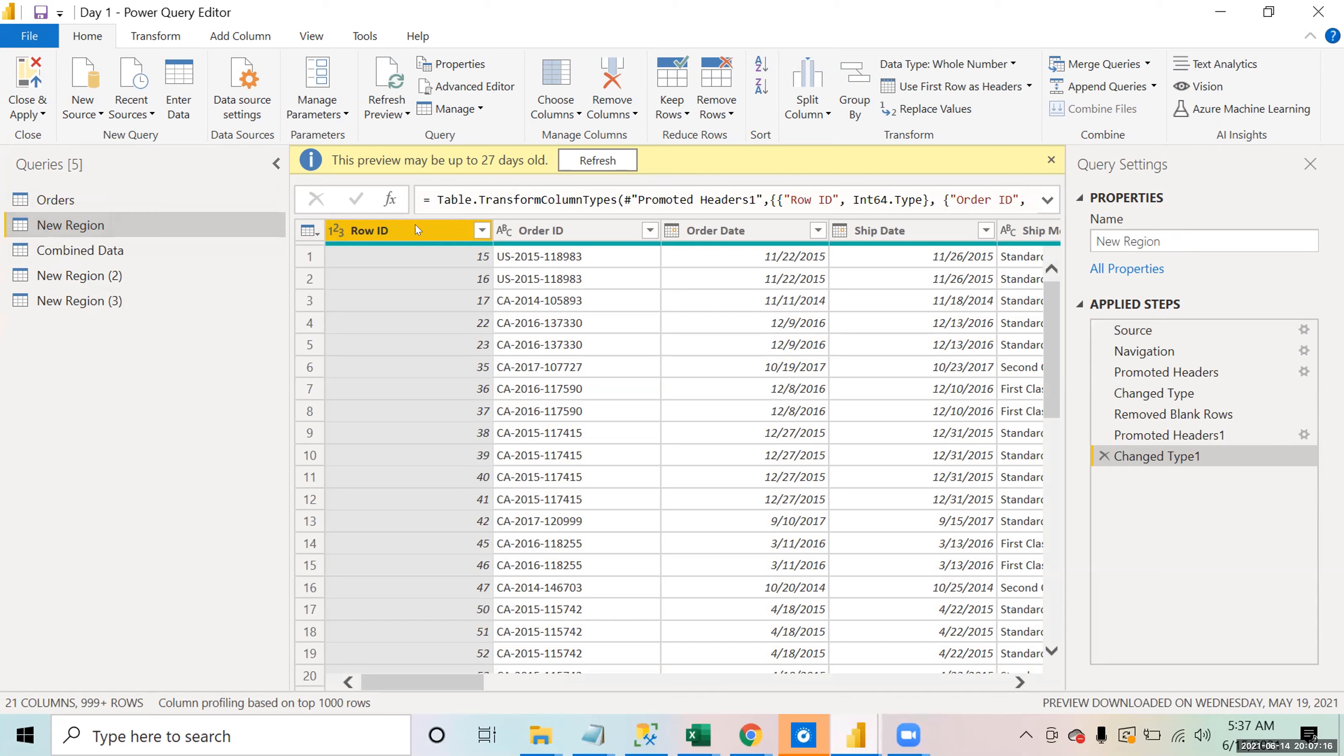
{"action": "right_click", "coordinate": [408, 230]}
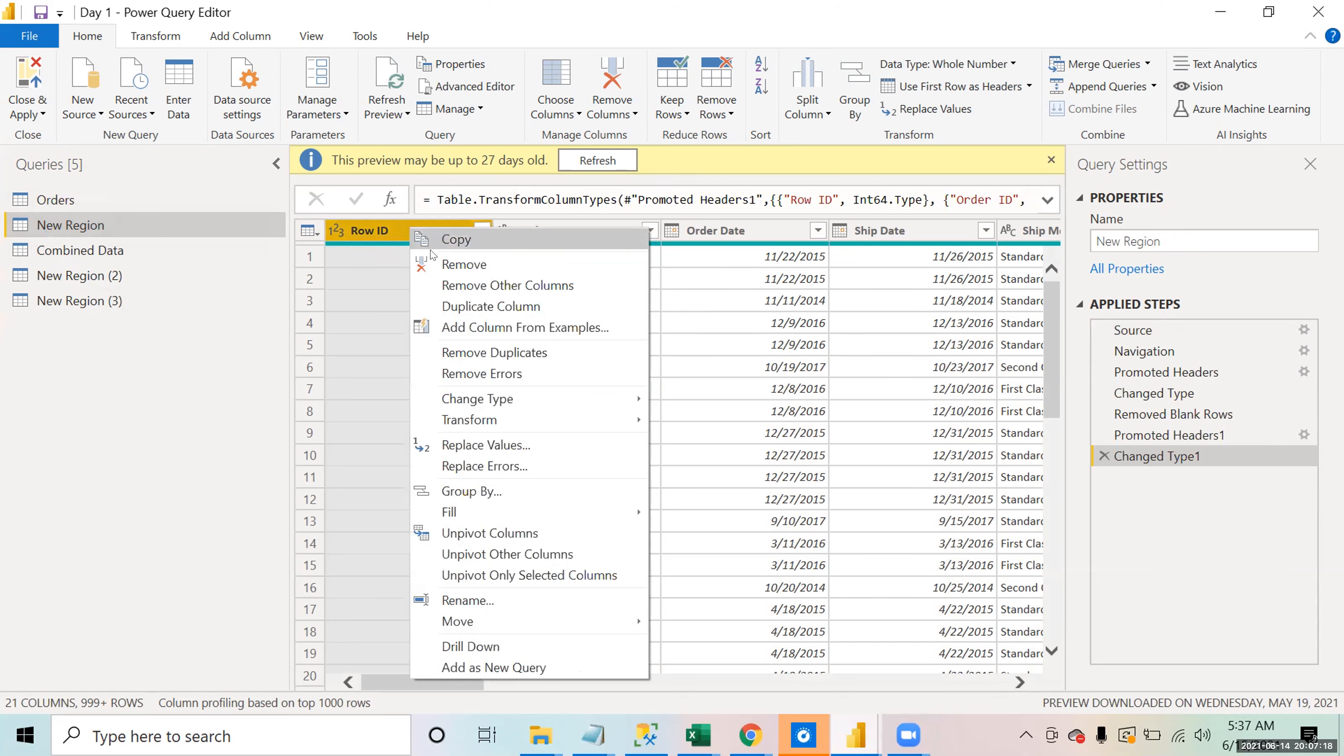
{"action": "left_click", "coordinate": [443, 264]}
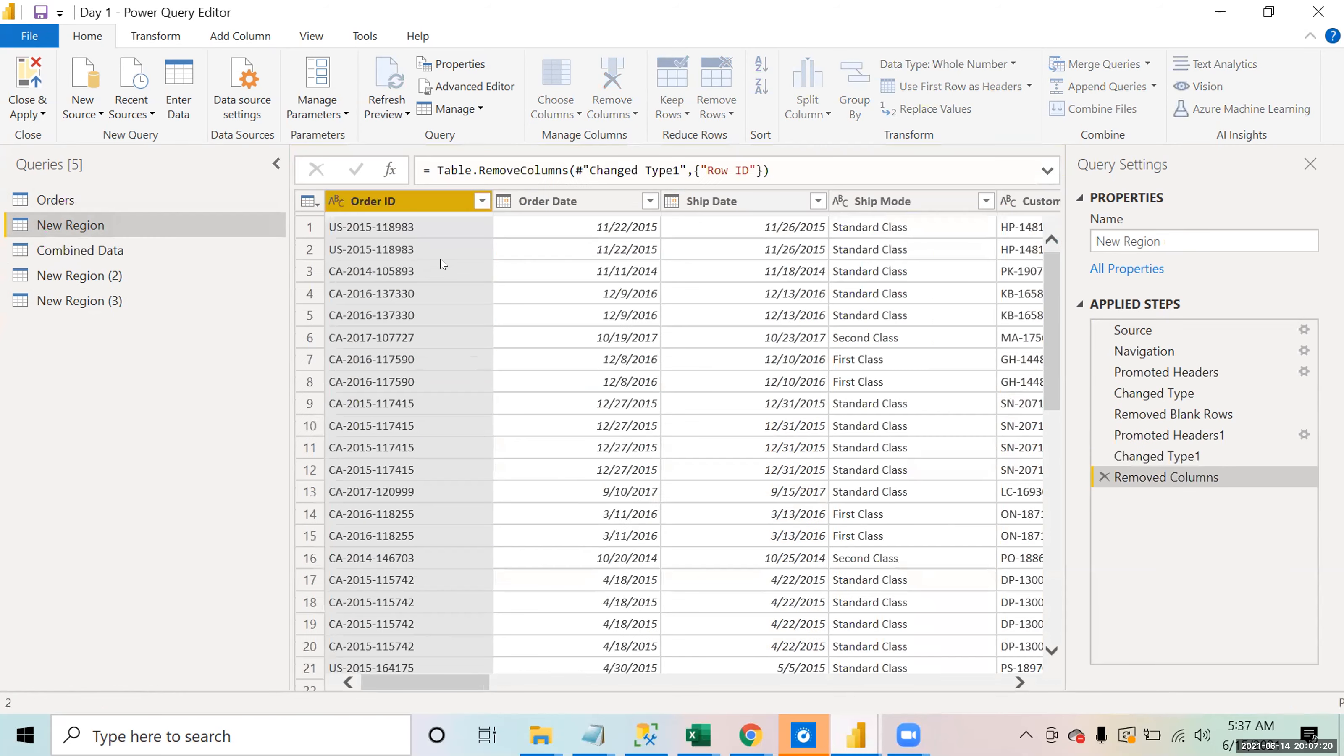
Step: Compare the columns and applied steps of New Region (2) and New Region (3) with the New Region query
{"action": "left_click", "coordinate": [59, 275]}
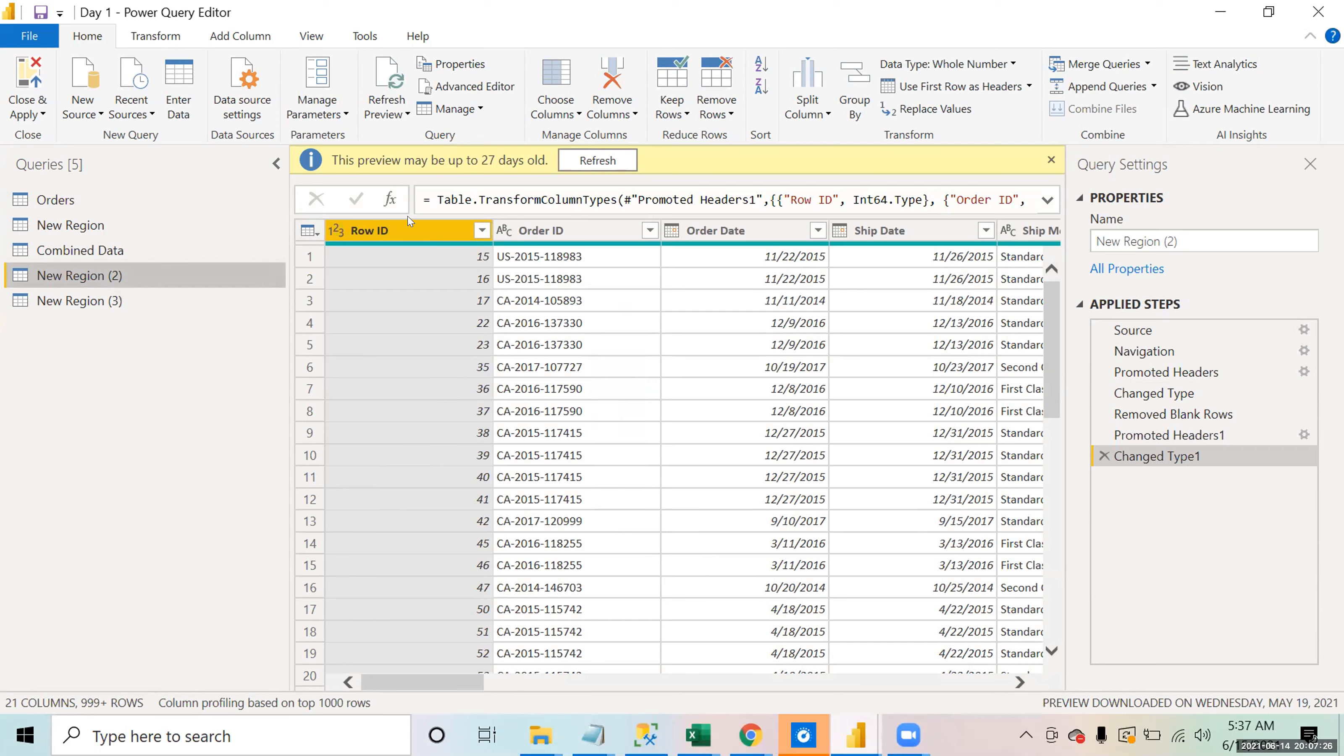
{"action": "left_click", "coordinate": [97, 307]}
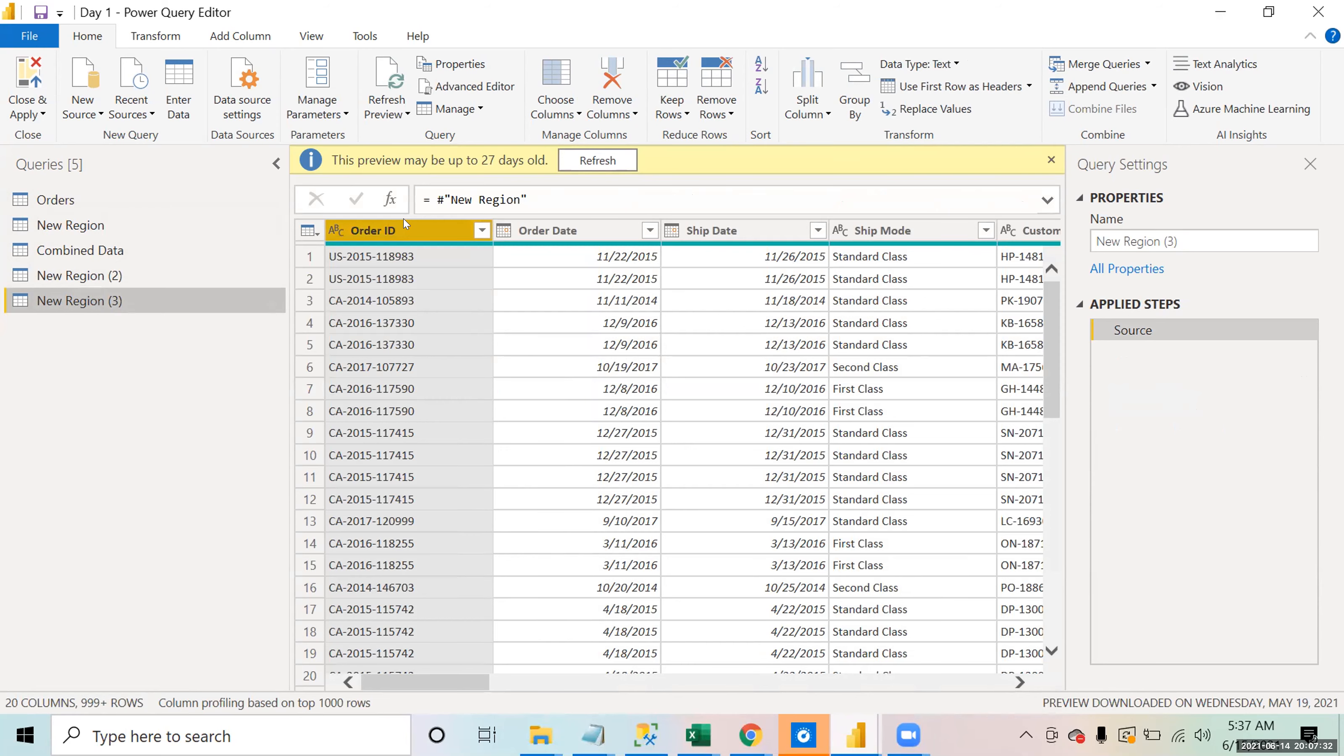
{"action": "left_click", "coordinate": [67, 215]}
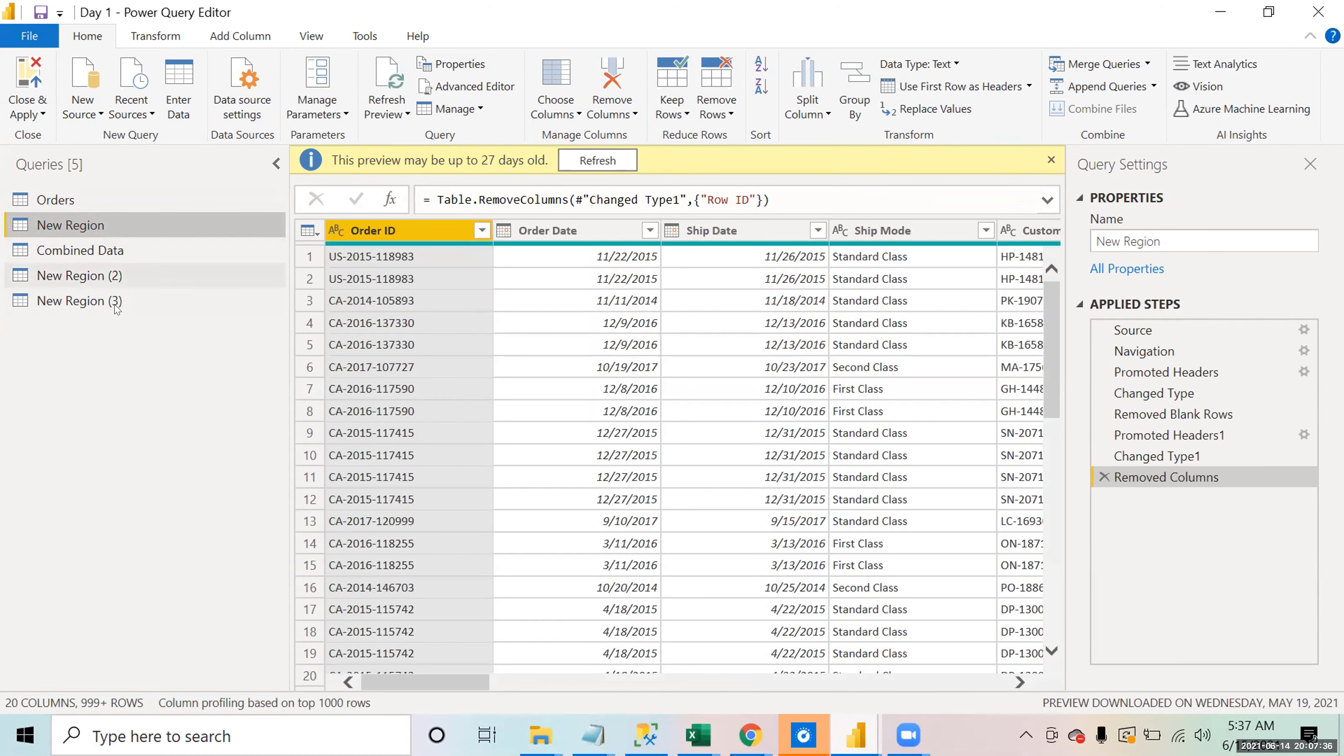
{"action": "left_click", "coordinate": [97, 304]}
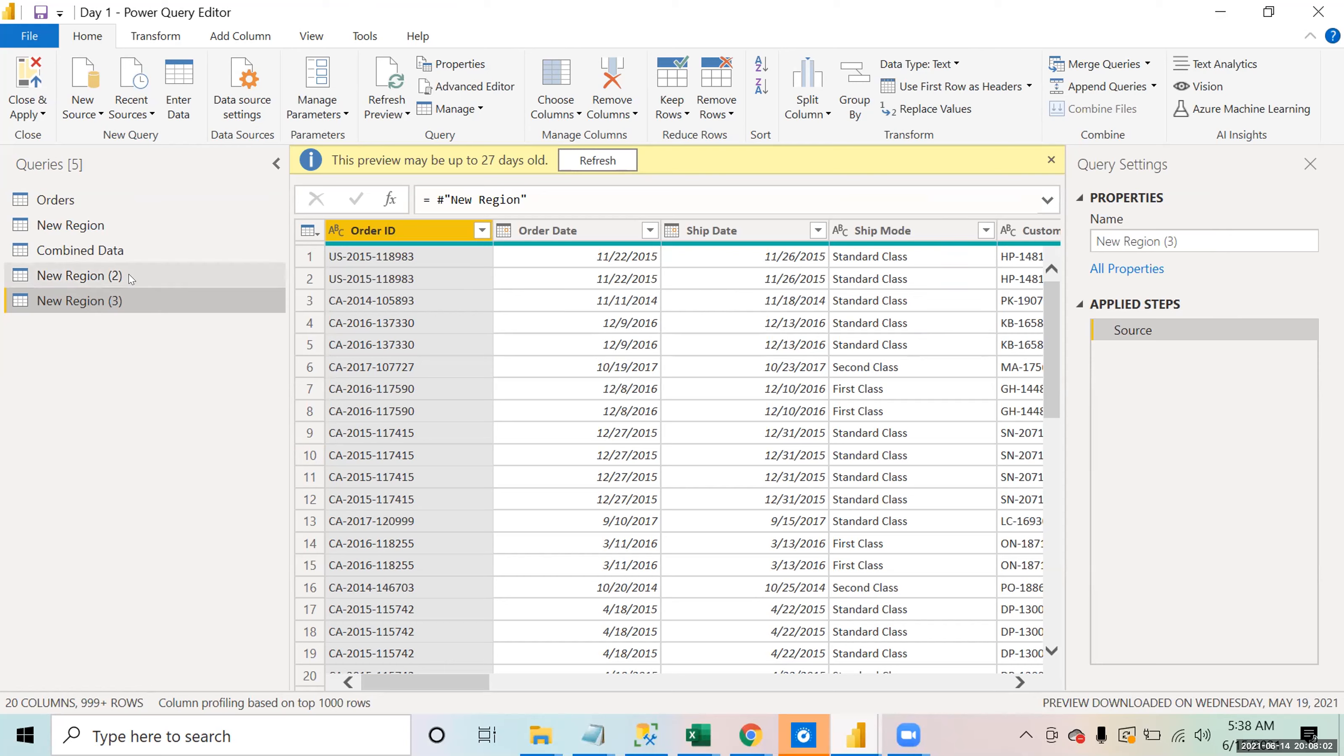
{"action": "left_click", "coordinate": [106, 275]}
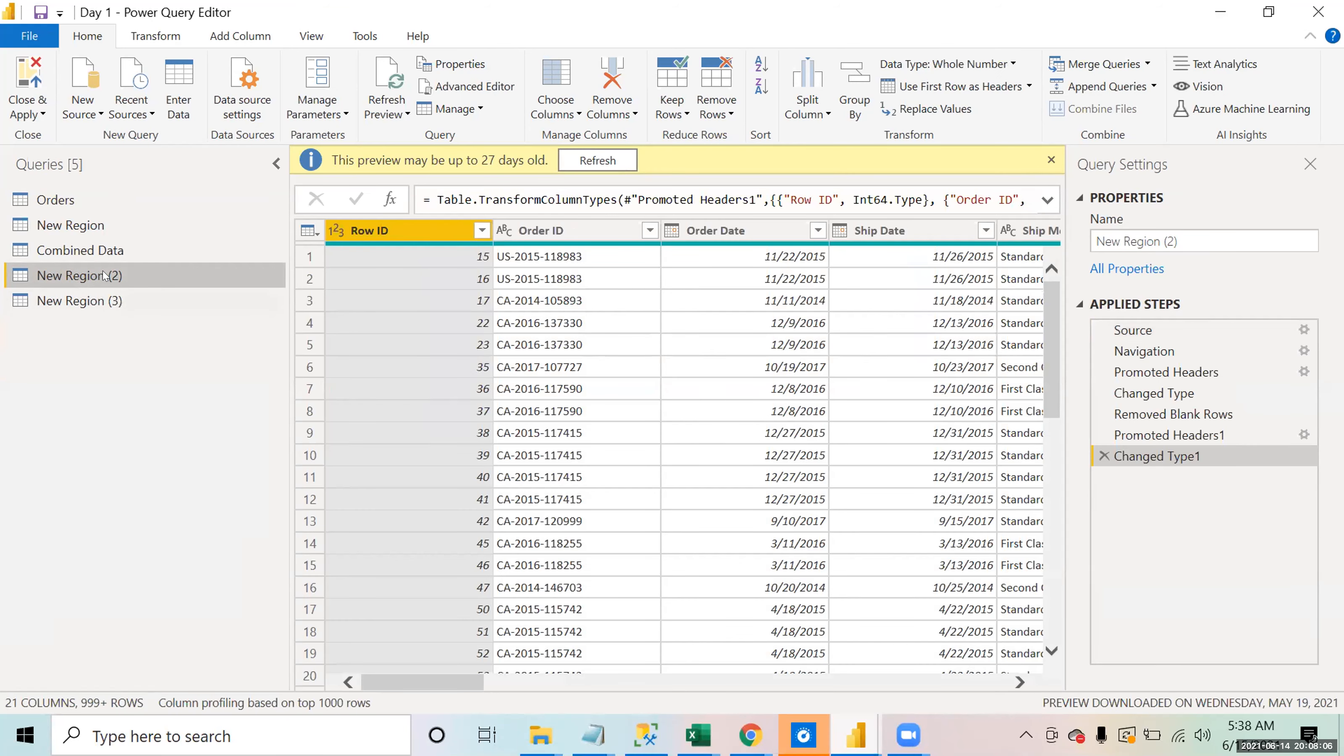
Step: Draw check marks beside New Region and New Region (2), underline New Region, and draw an arrow from it to New Region (3)
{"action": "left_click", "coordinate": [349, 73]}
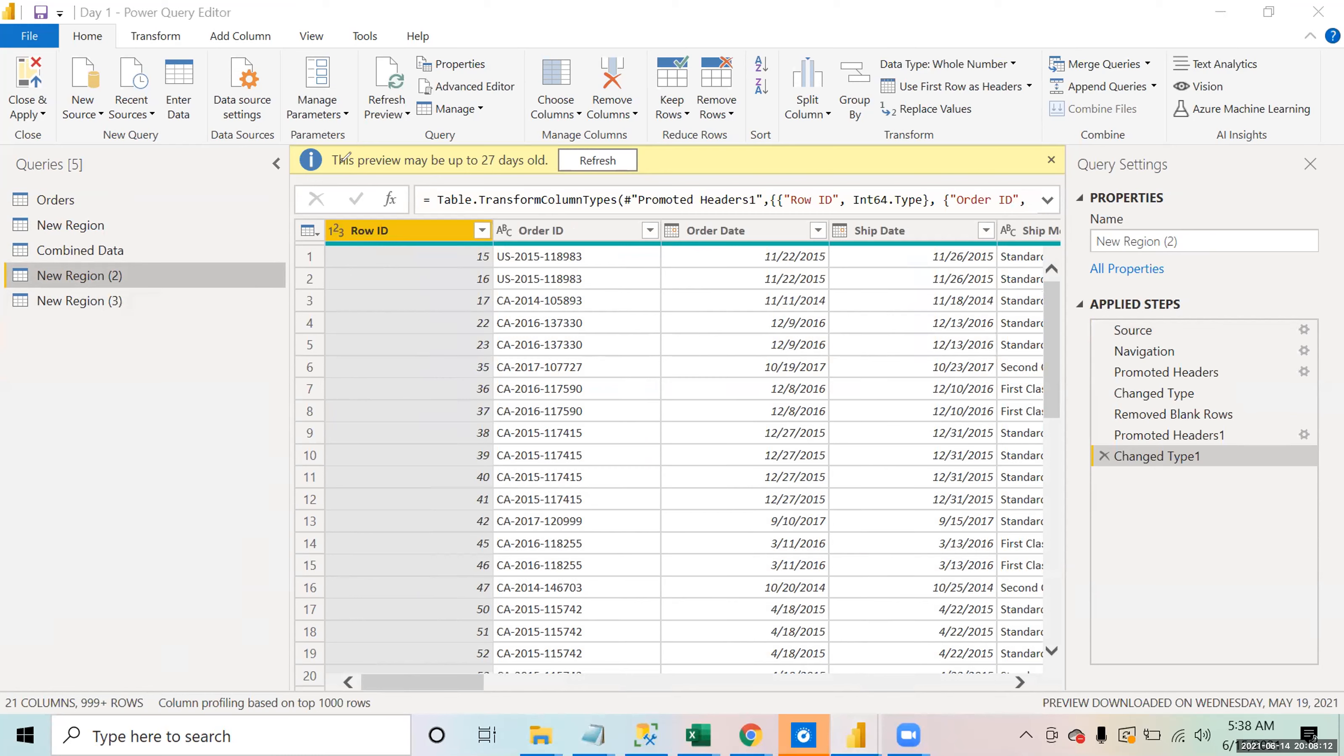
{"action": "left_click", "coordinate": [116, 215]}
{"action": "mouse_move", "coordinate": [115, 215]}
{"action": "left_mouse_down"}
{"action": "mouse_move", "coordinate": [126, 231]}
{"action": "mouse_move", "coordinate": [167, 184]}
{"action": "left_mouse_up"}
{"action": "mouse_move", "coordinate": [135, 274]}
{"action": "left_mouse_down"}
{"action": "mouse_move", "coordinate": [148, 294]}
{"action": "mouse_move", "coordinate": [188, 260]}
{"action": "left_mouse_up"}
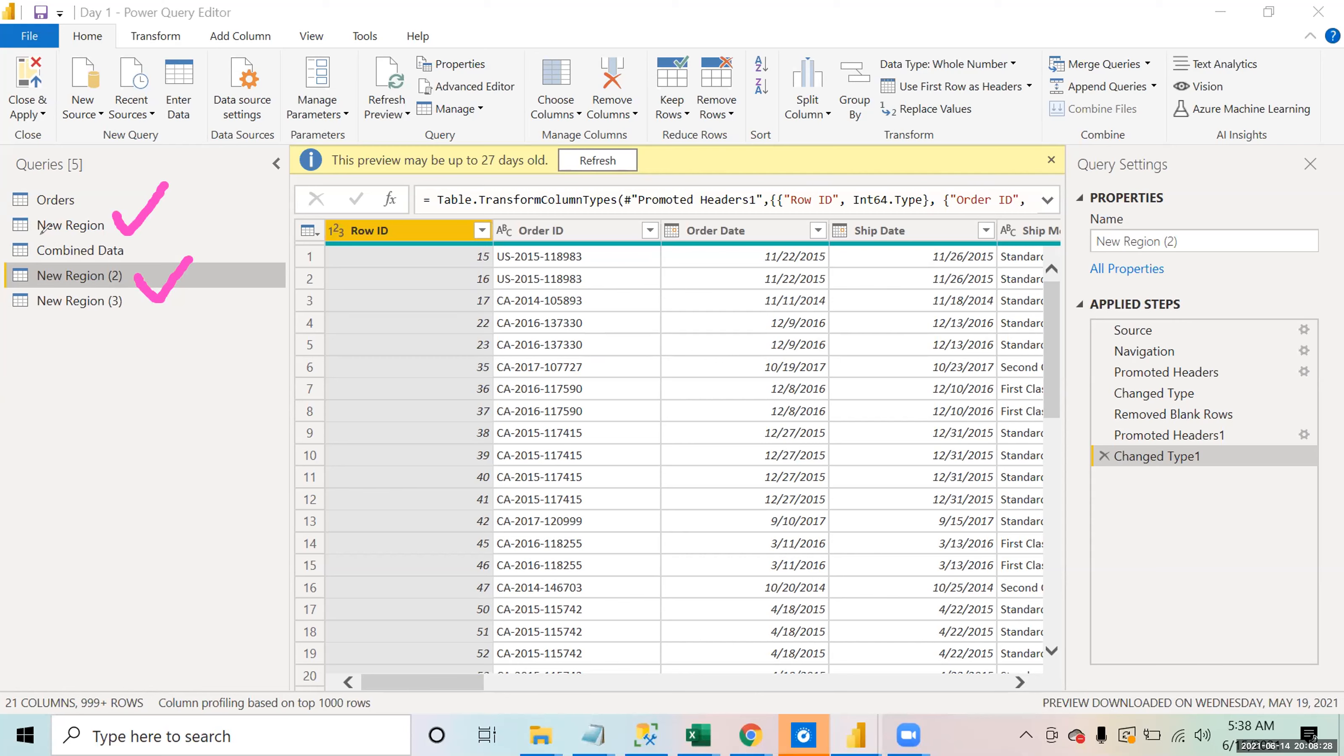
{"action": "left_click_drag", "start_coordinate": [45, 240], "coordinate": [115, 241]}
{"action": "mouse_move", "coordinate": [112, 223]}
{"action": "left_mouse_down"}
{"action": "mouse_move", "coordinate": [150, 241]}
{"action": "mouse_move", "coordinate": [151, 382]}
{"action": "mouse_move", "coordinate": [85, 339]}
{"action": "mouse_move", "coordinate": [100, 343]}
{"action": "left_mouse_up"}
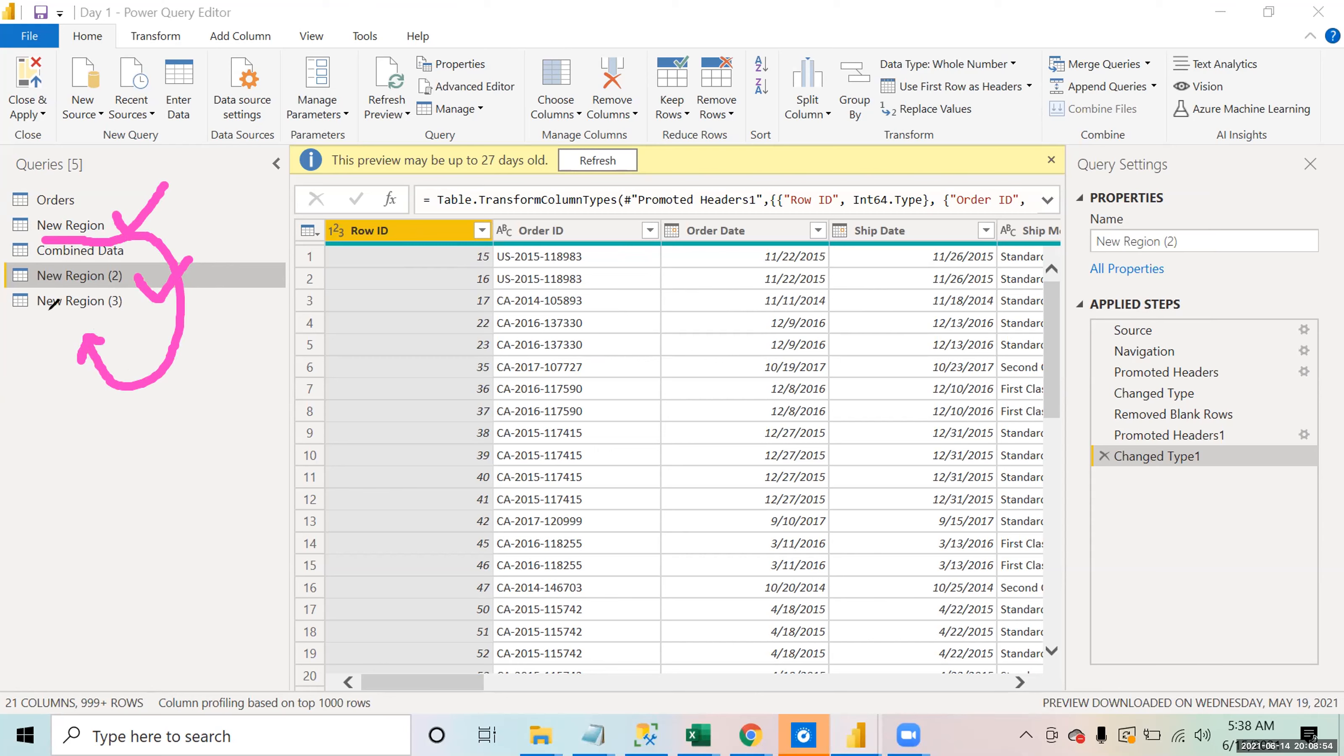
Step: Draw a mark at New Region (3) and clear all annotations from the query list
{"action": "left_click_drag", "start_coordinate": [44, 324], "coordinate": [87, 342]}
{"action": "left_click", "coordinate": [909, 147]}
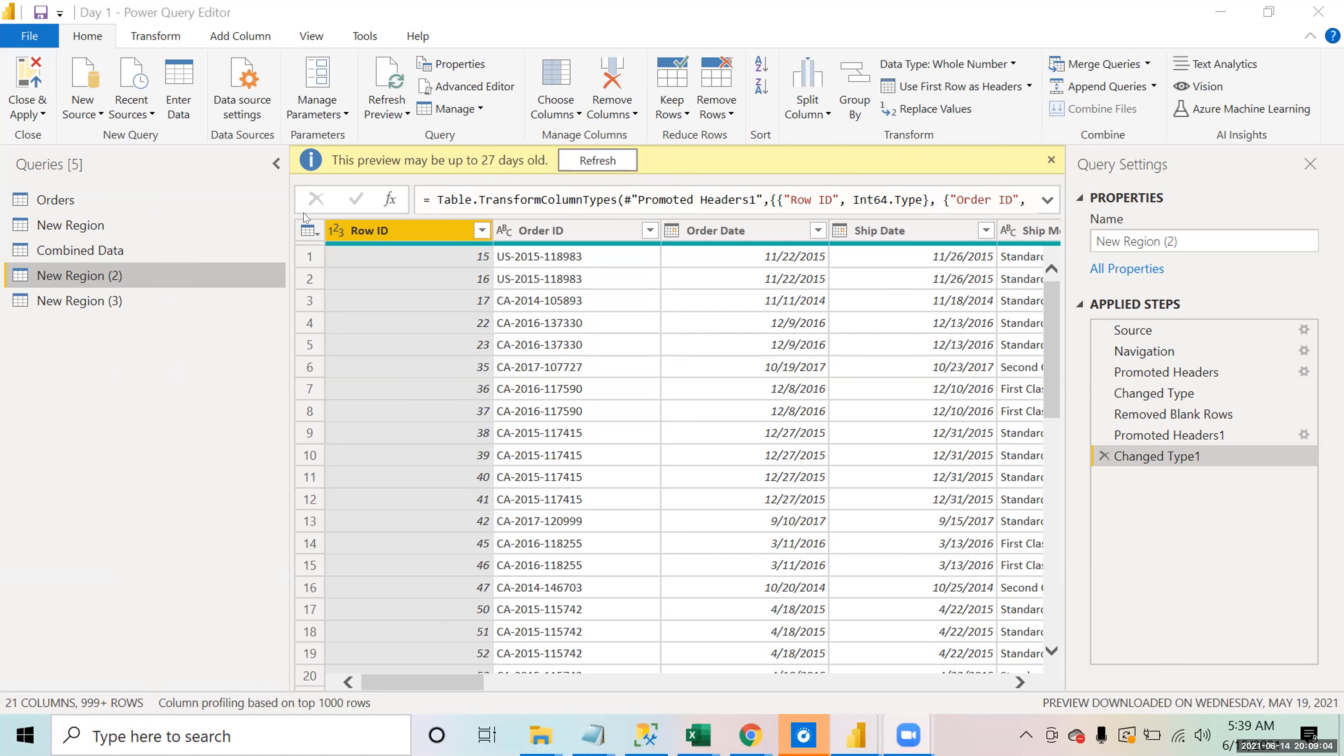
Step: Delete the New Region (2) query and remove the Removed Columns step from the New Region query
{"action": "left_click", "coordinate": [99, 300]}
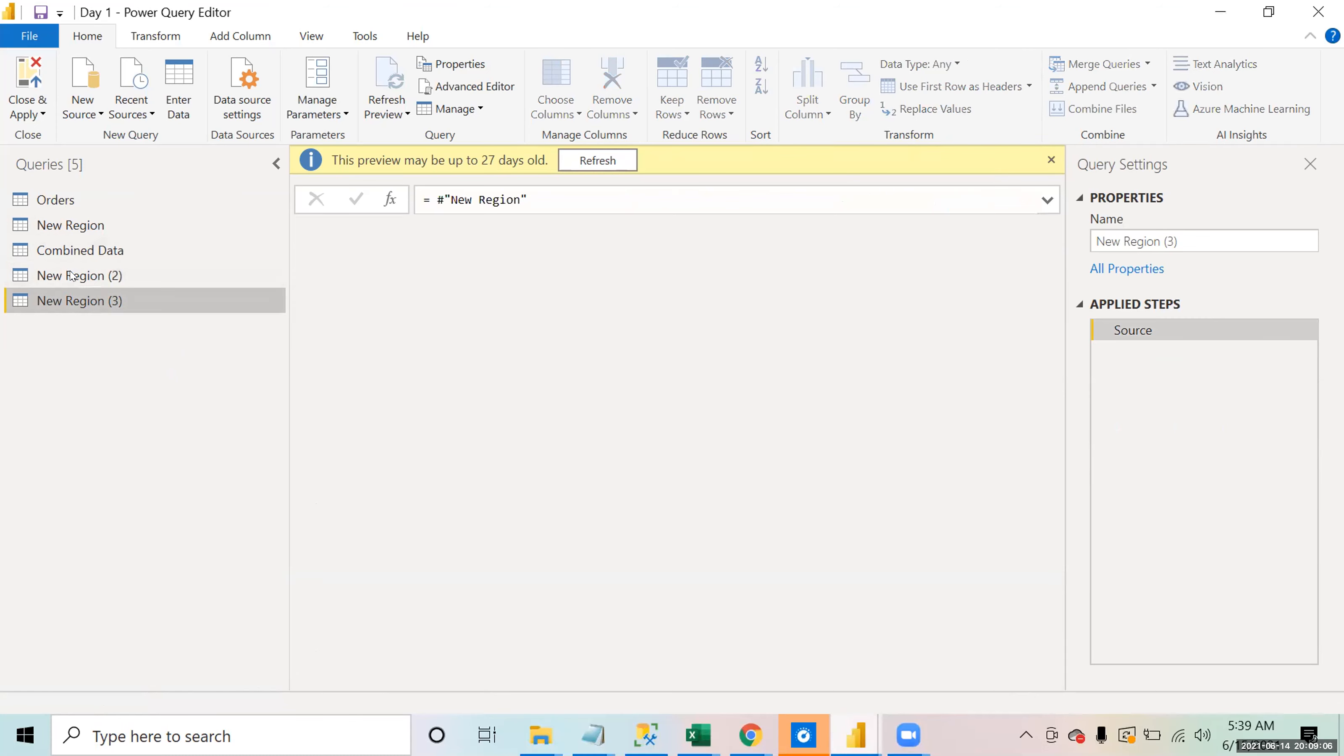
{"action": "left_click", "coordinate": [72, 274]}
{"action": "right_click", "coordinate": [71, 275]}
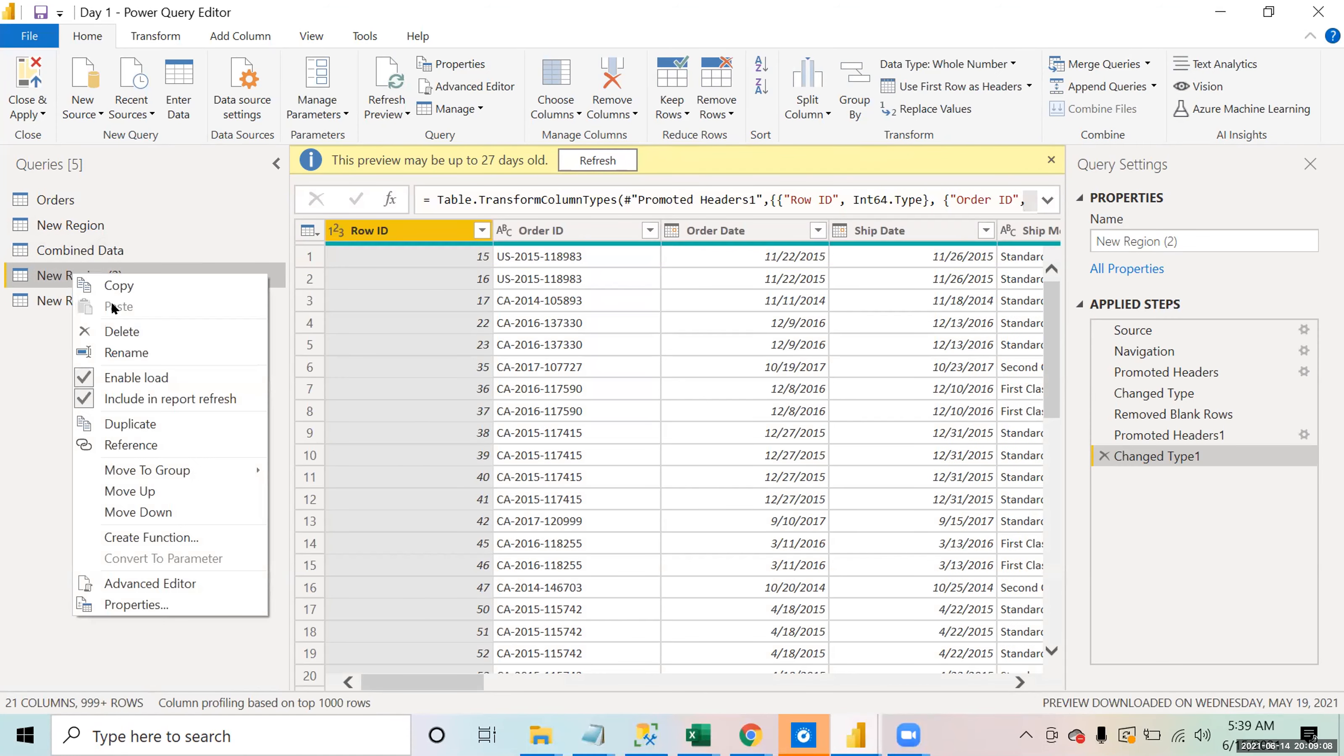
{"action": "left_click", "coordinate": [127, 331]}
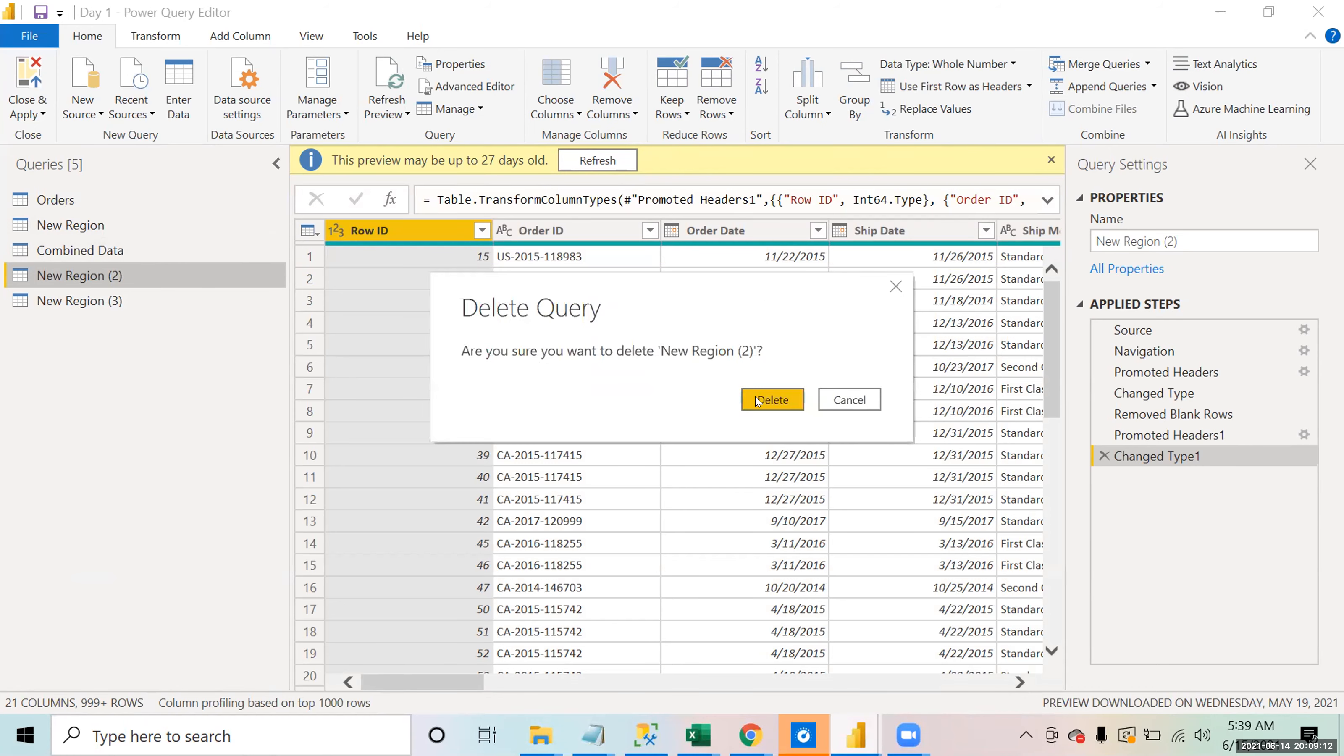
{"action": "left_click", "coordinate": [766, 401]}
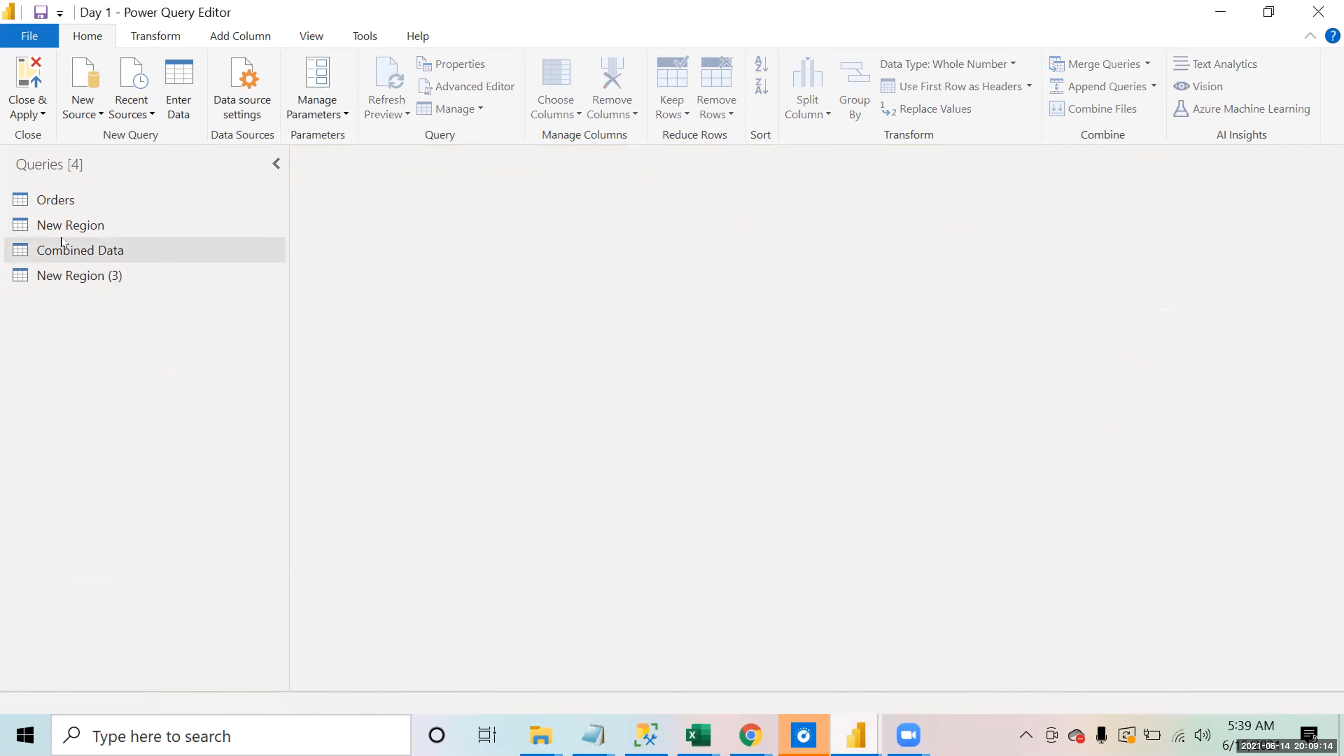
{"action": "left_click", "coordinate": [63, 227]}
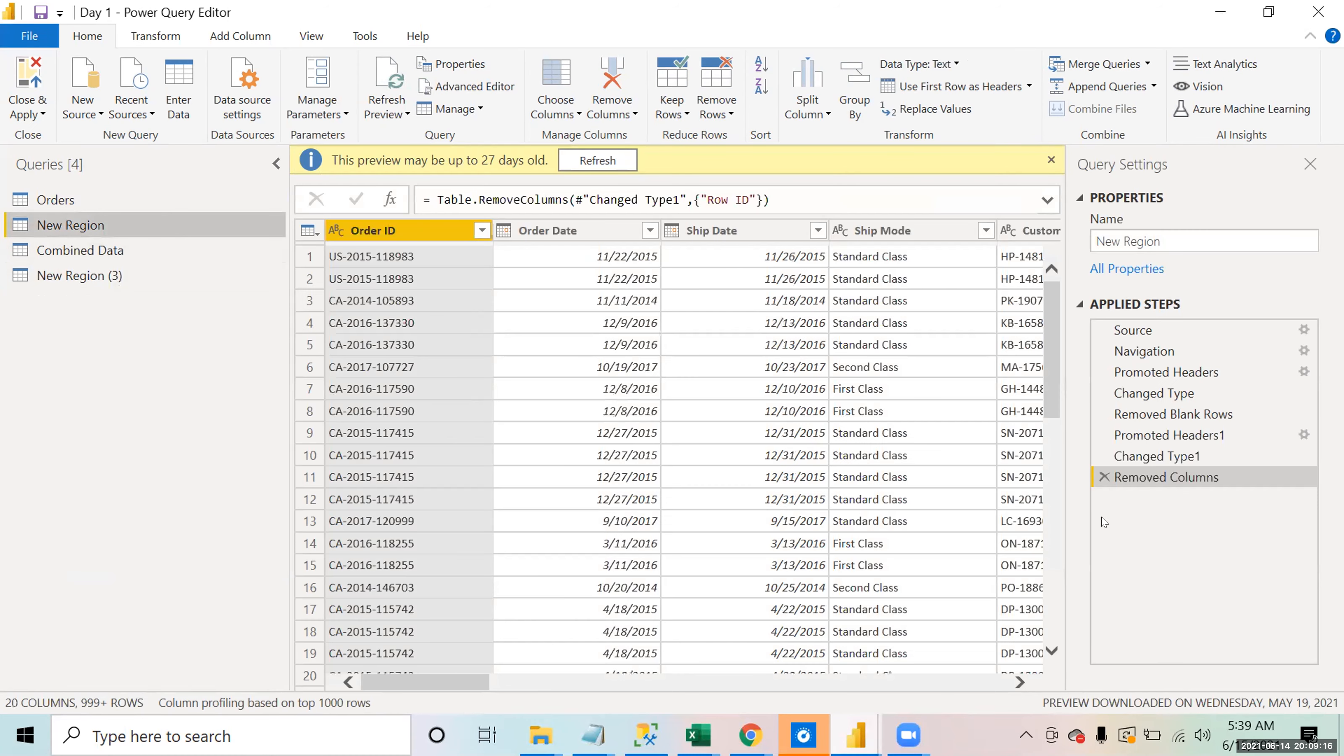
{"action": "left_click", "coordinate": [1104, 477]}
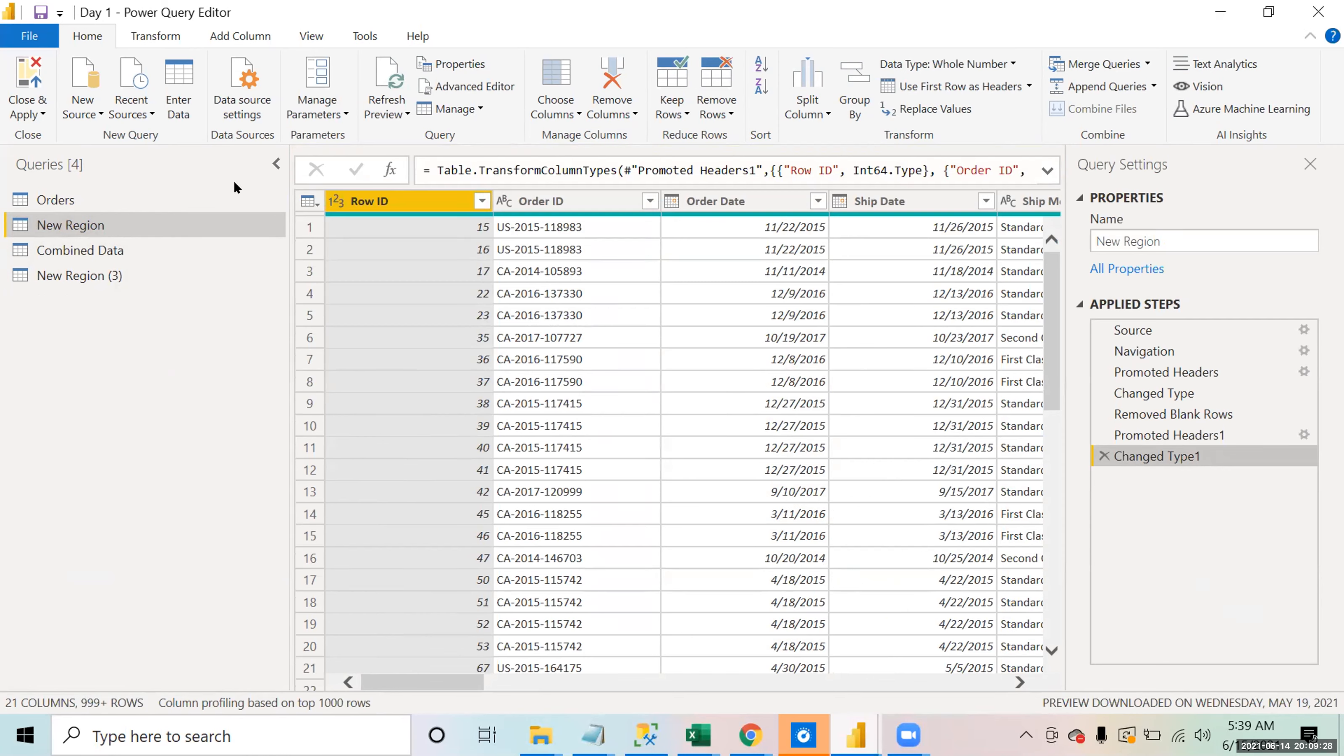
Step: Rename the New Region (3) query as Customer Table
{"action": "left_click", "coordinate": [59, 274]}
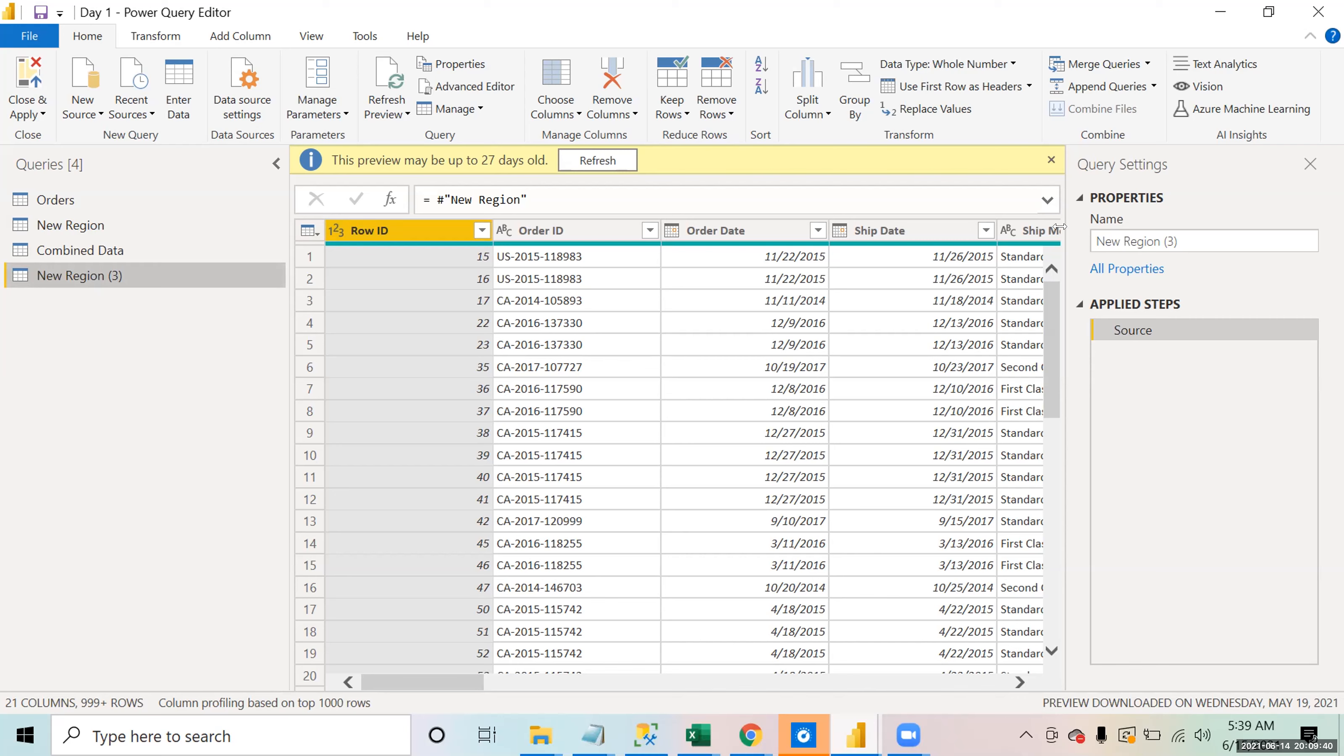
{"action": "left_click", "coordinate": [1208, 243]}
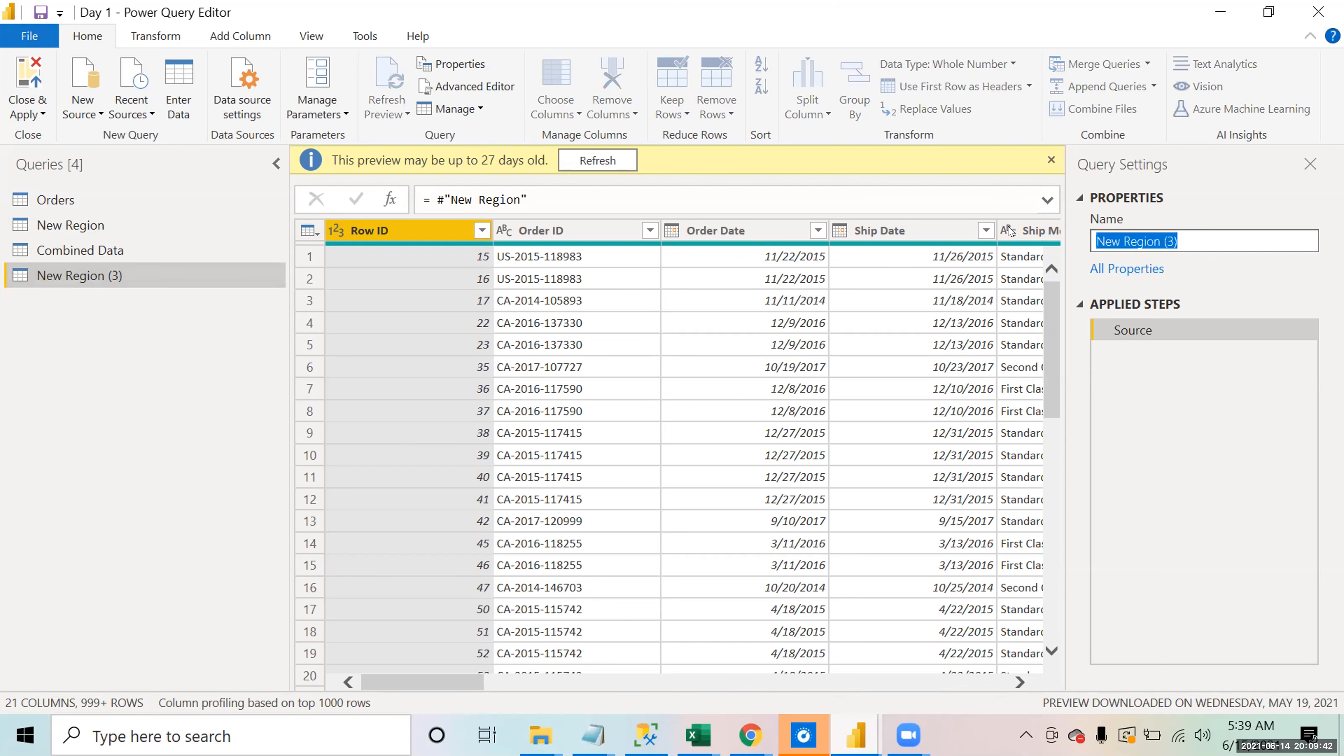
{"action": "type", "text": "Customer T"}
{"action": "type", "text": "bale"}
{"action": "key", "text": "BackSpace"}
{"action": "key", "text": "BackSpace"}
{"action": "key", "text": "BackSpace"}
{"action": "key", "text": "BackSpace"}
{"action": "type", "text": "able"}
{"action": "key", "text": "Return"}
Step: Keep only the Customer ID and Customer Name columns in Customer Table and remove duplicate rows based on Customer ID
{"action": "left_click_drag", "start_coordinate": [427, 684], "coordinate": [521, 708]}
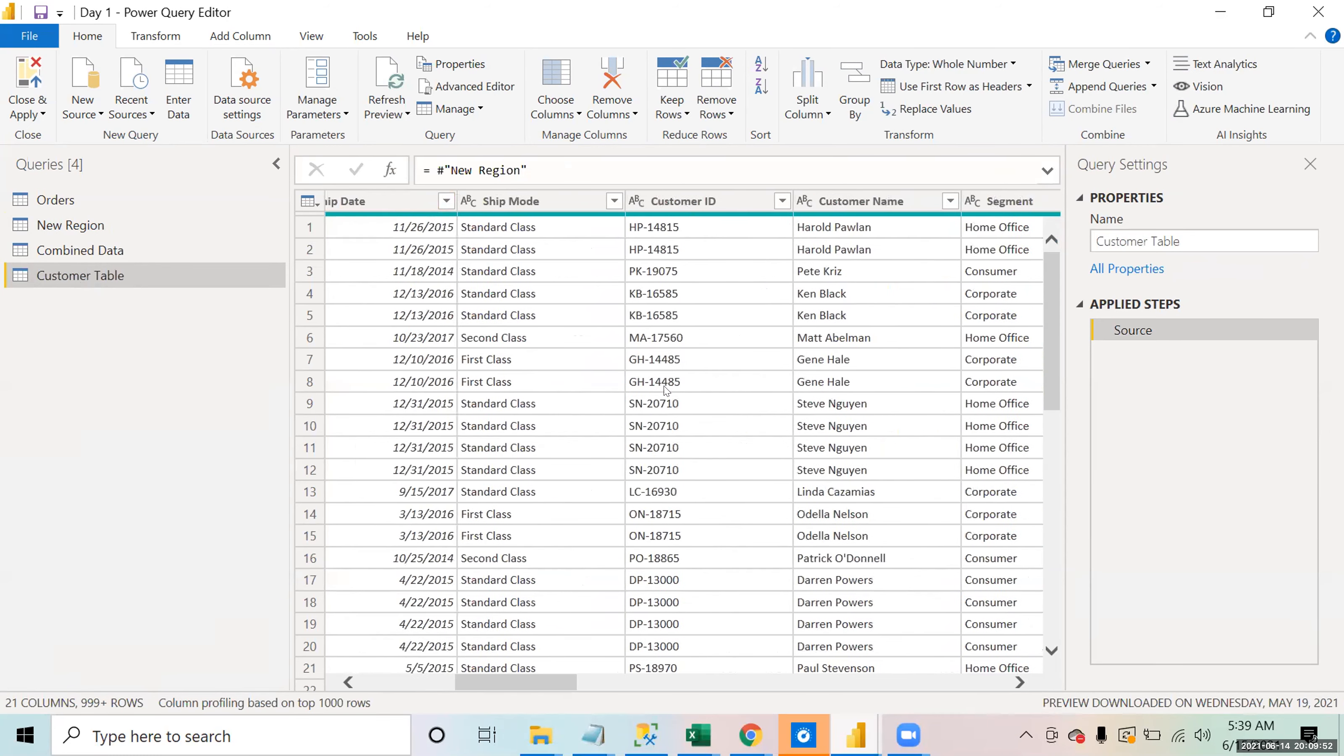
{"action": "left_click", "coordinate": [697, 212]}
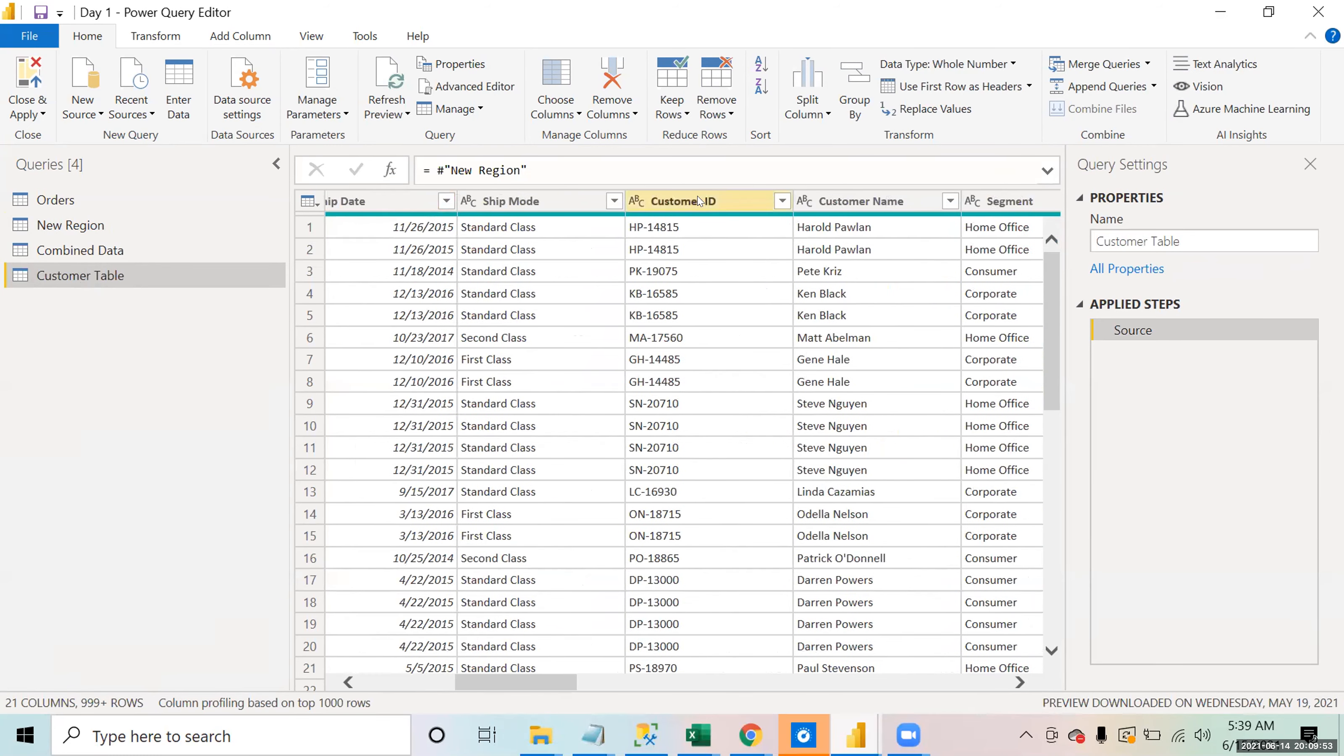
{"action": "left_click", "coordinate": [903, 208], "text": "ctrl"}
{"action": "right_click", "coordinate": [903, 208]}
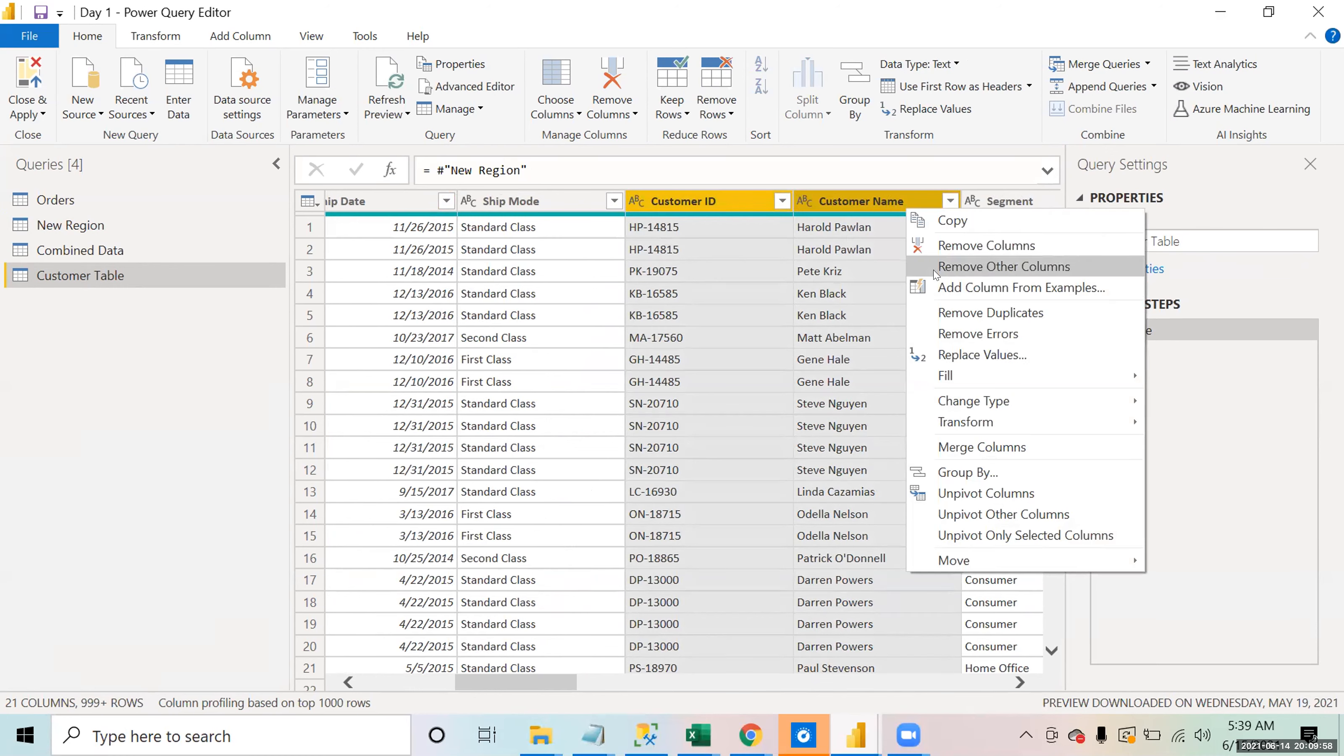
{"action": "left_click", "coordinate": [597, 111]}
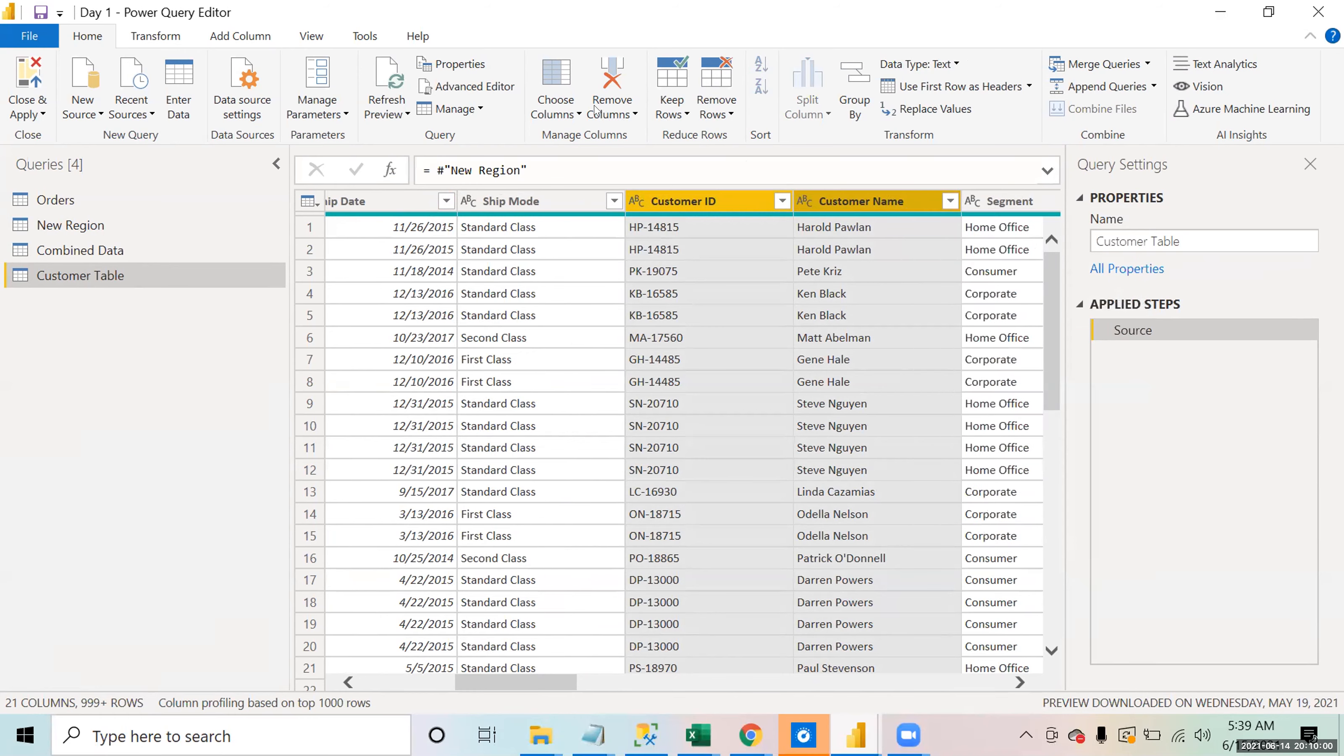
{"action": "left_click", "coordinate": [627, 157]}
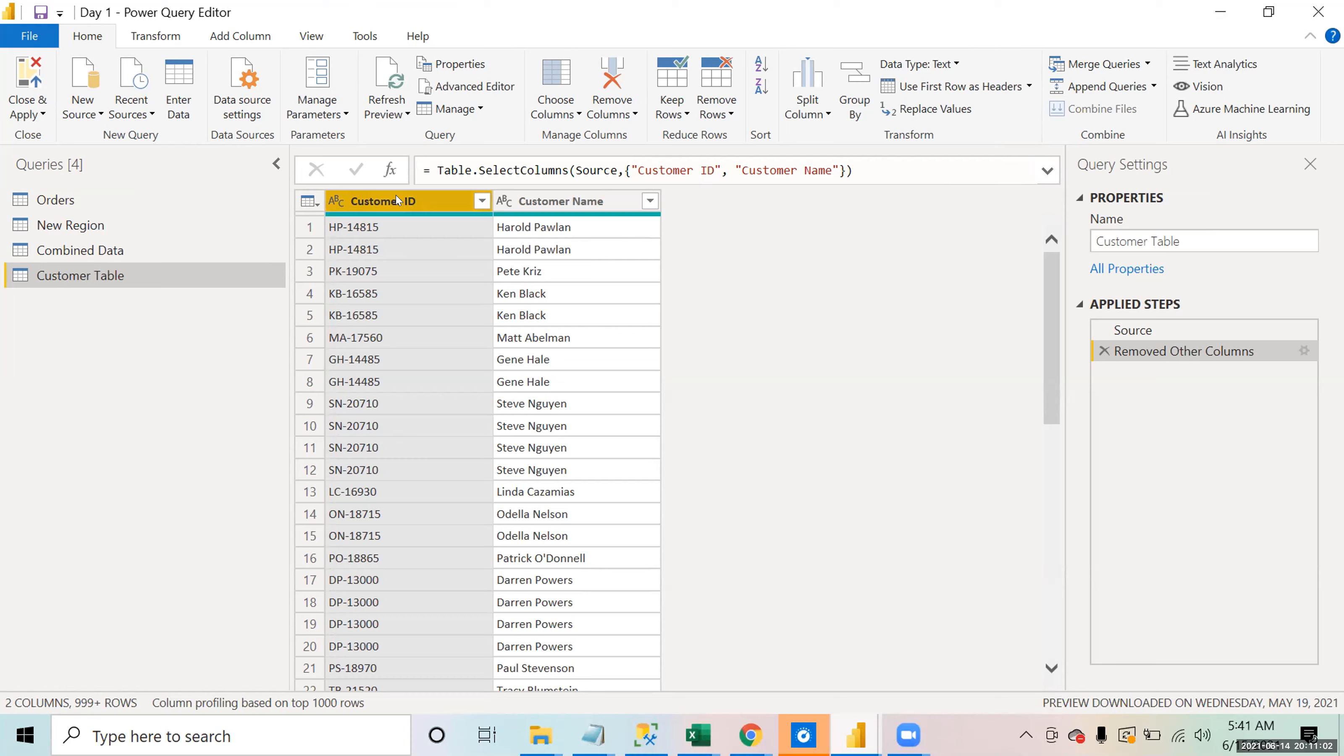
{"action": "left_click", "coordinate": [717, 108]}
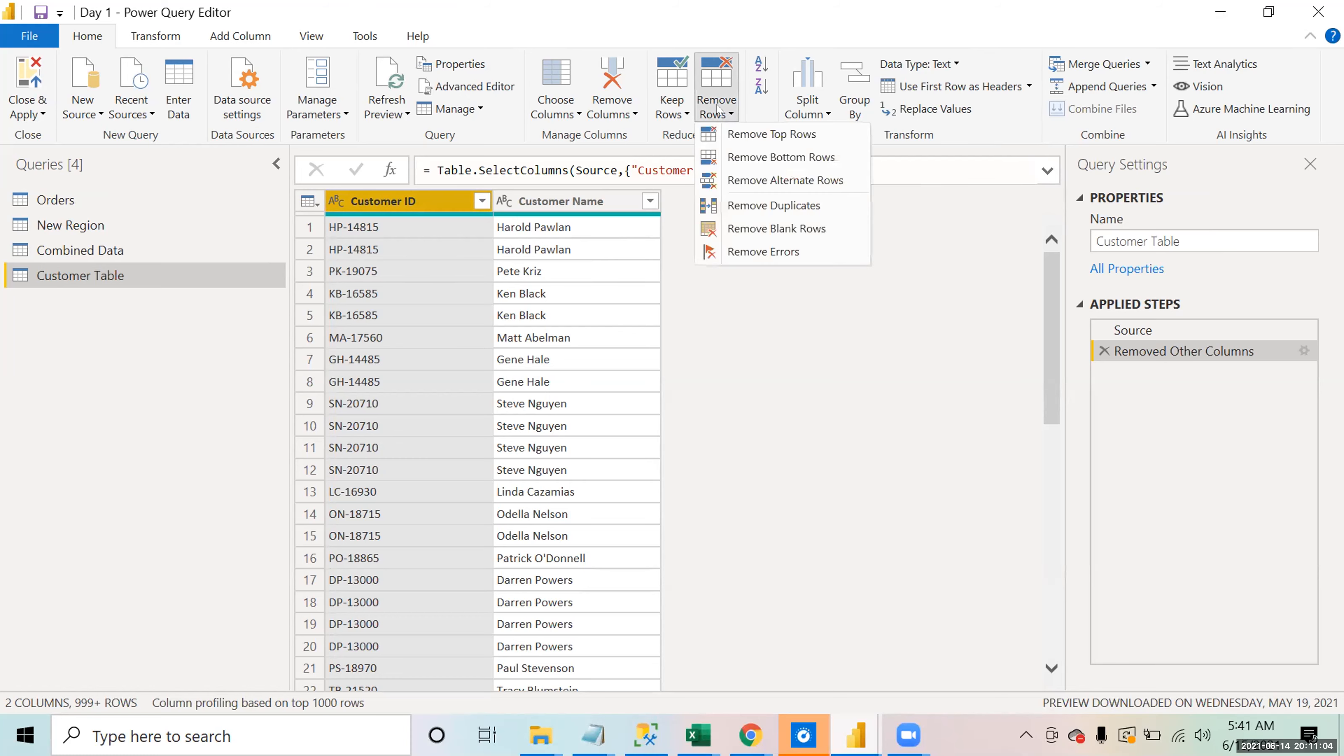
{"action": "left_click", "coordinate": [773, 207]}
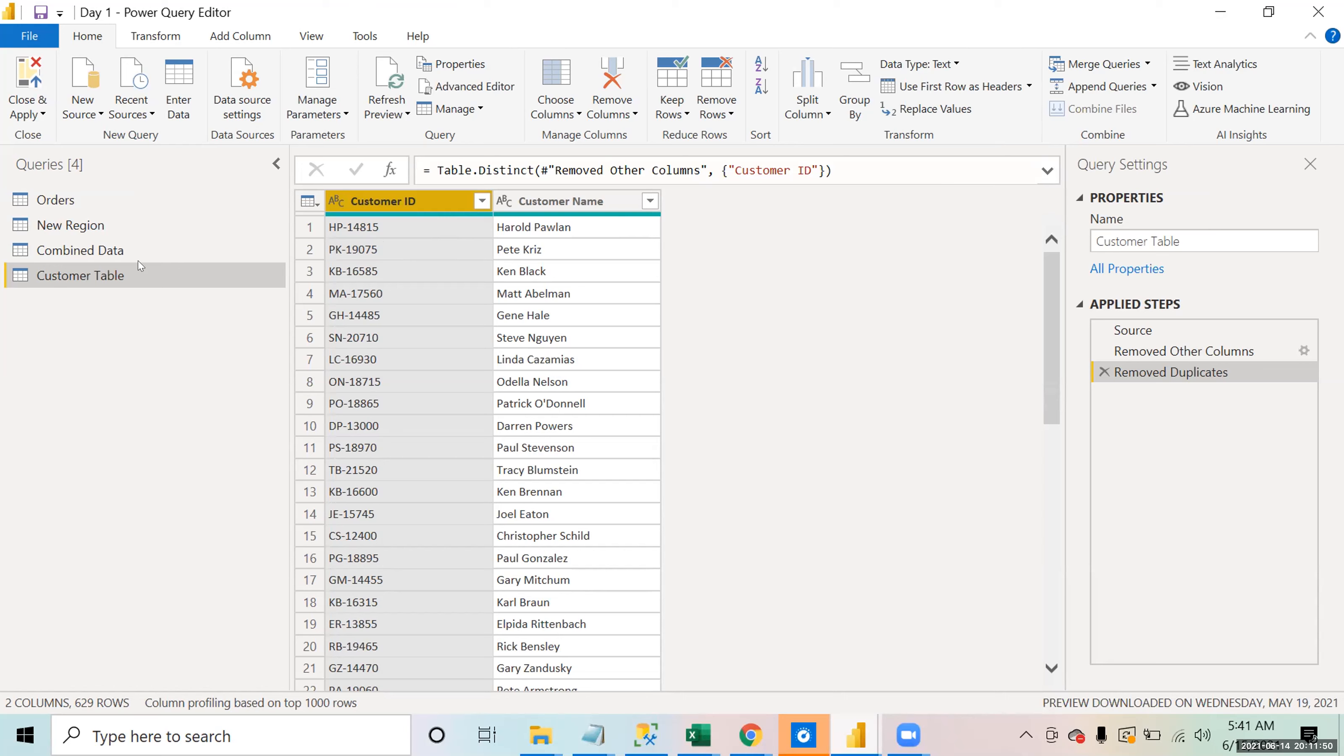
Step: Check the source of Customer Table against New Region, and delete the Customer Table query
{"action": "left_click", "coordinate": [94, 226]}
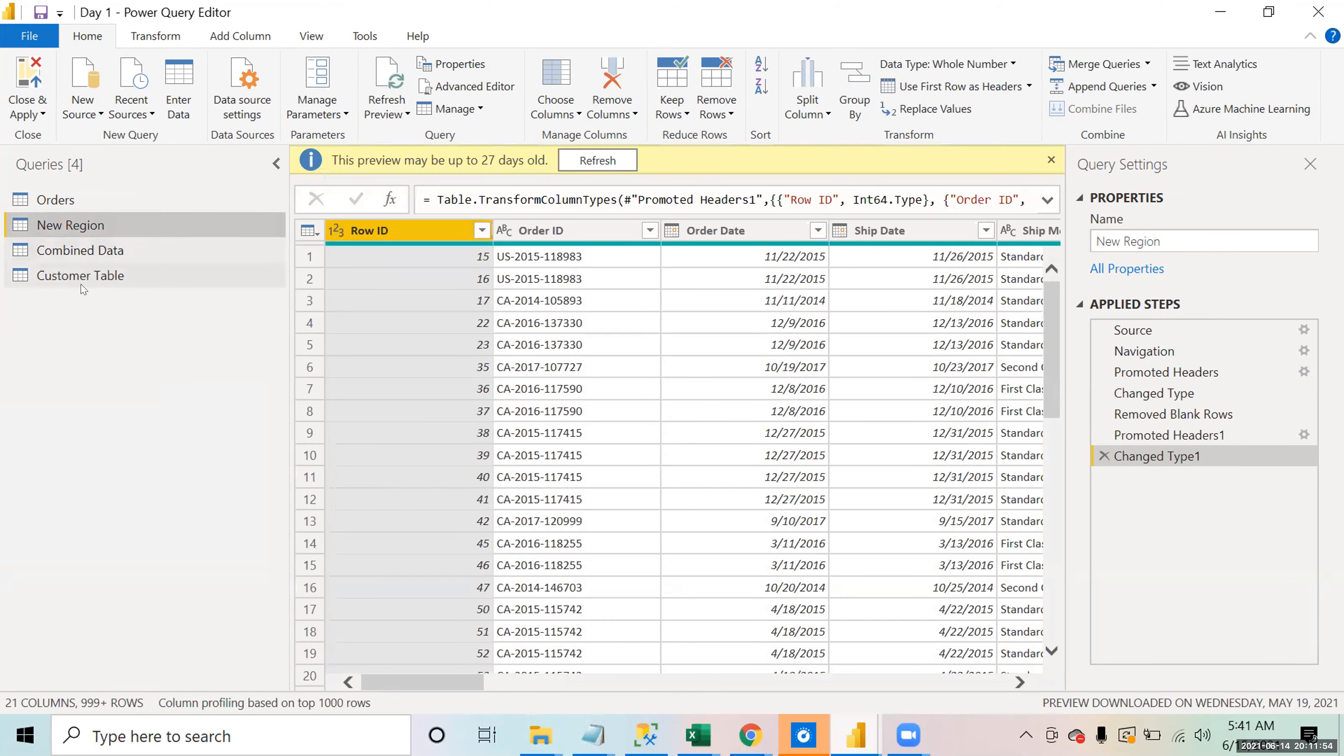
{"action": "left_click", "coordinate": [91, 276]}
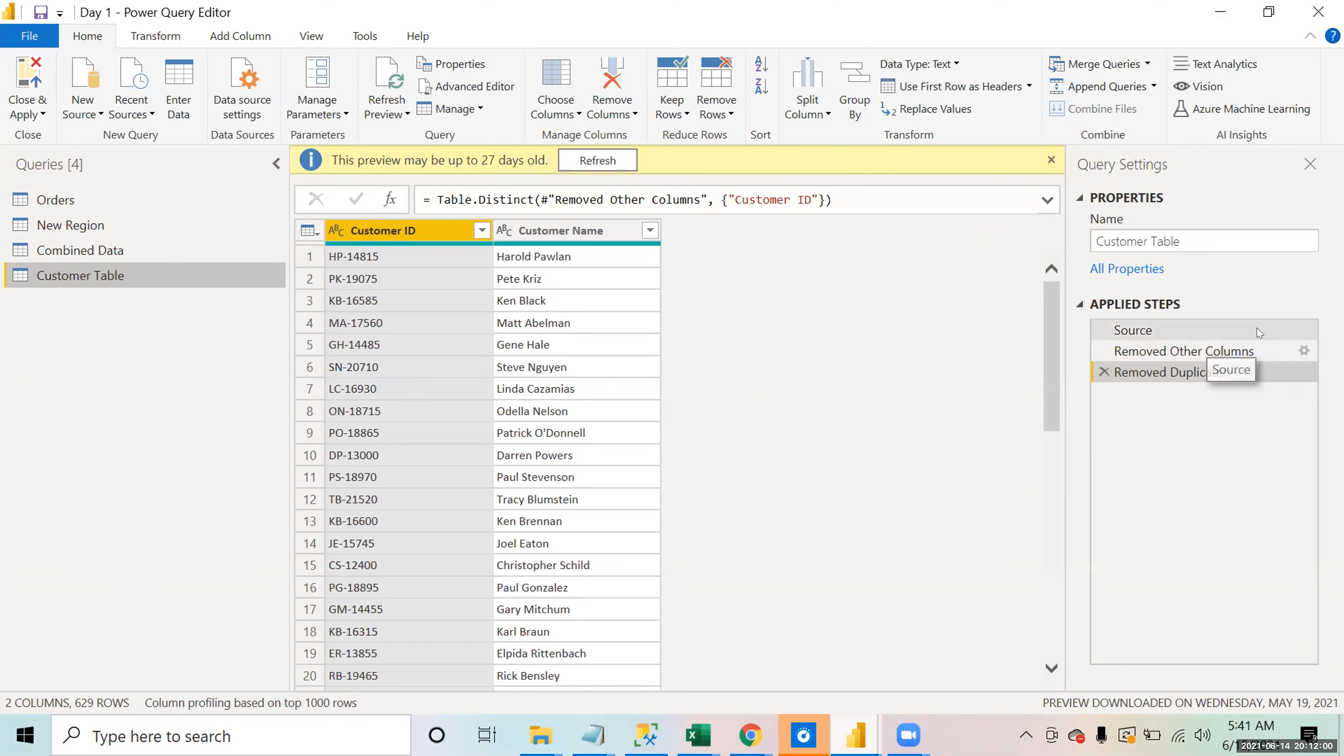
{"action": "left_click", "coordinate": [1273, 333]}
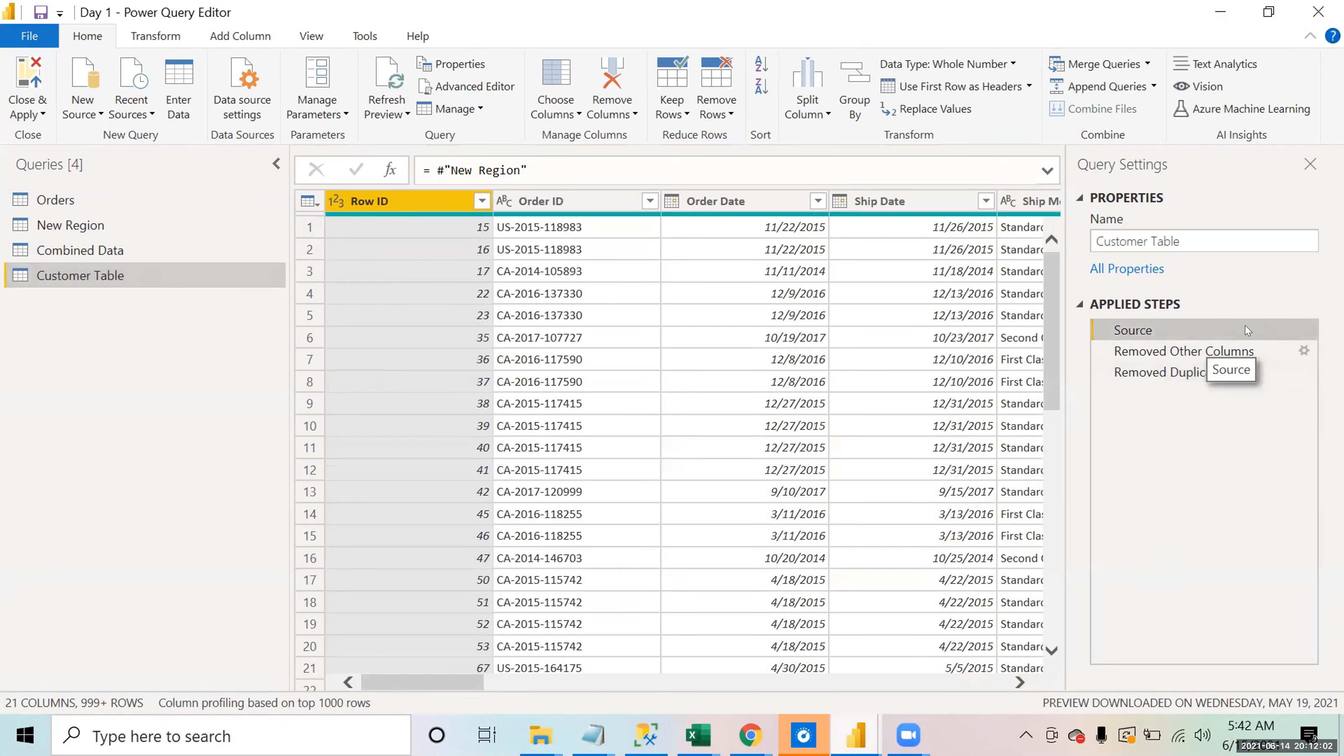
{"action": "right_click", "coordinate": [113, 272]}
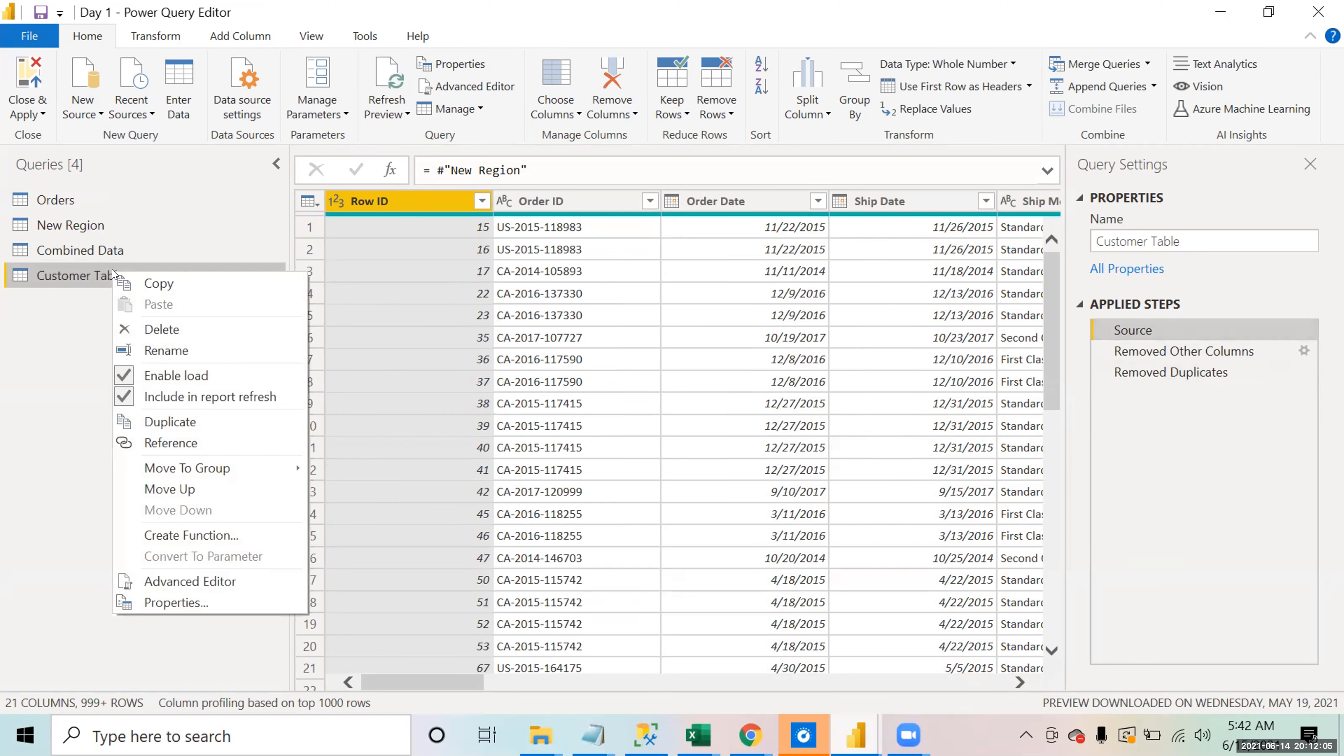
{"action": "left_click", "coordinate": [186, 332]}
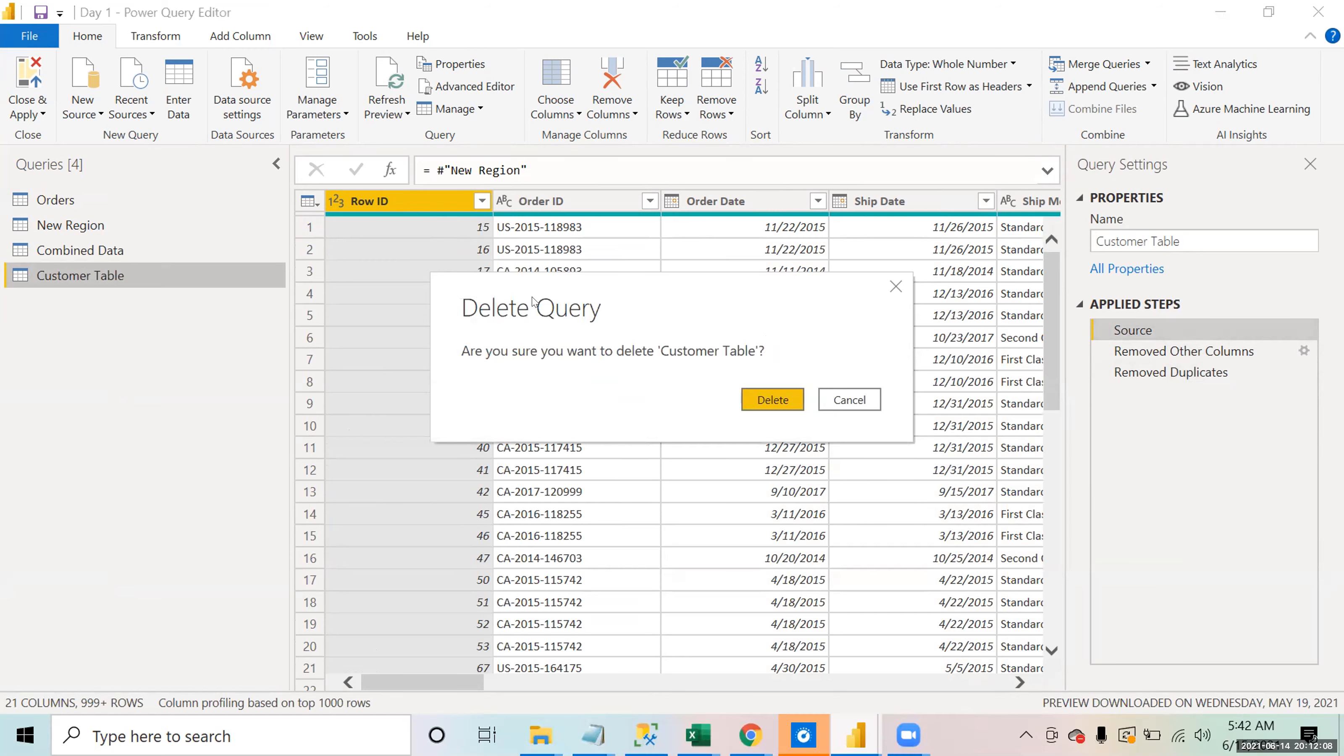
{"action": "left_click", "coordinate": [773, 400]}
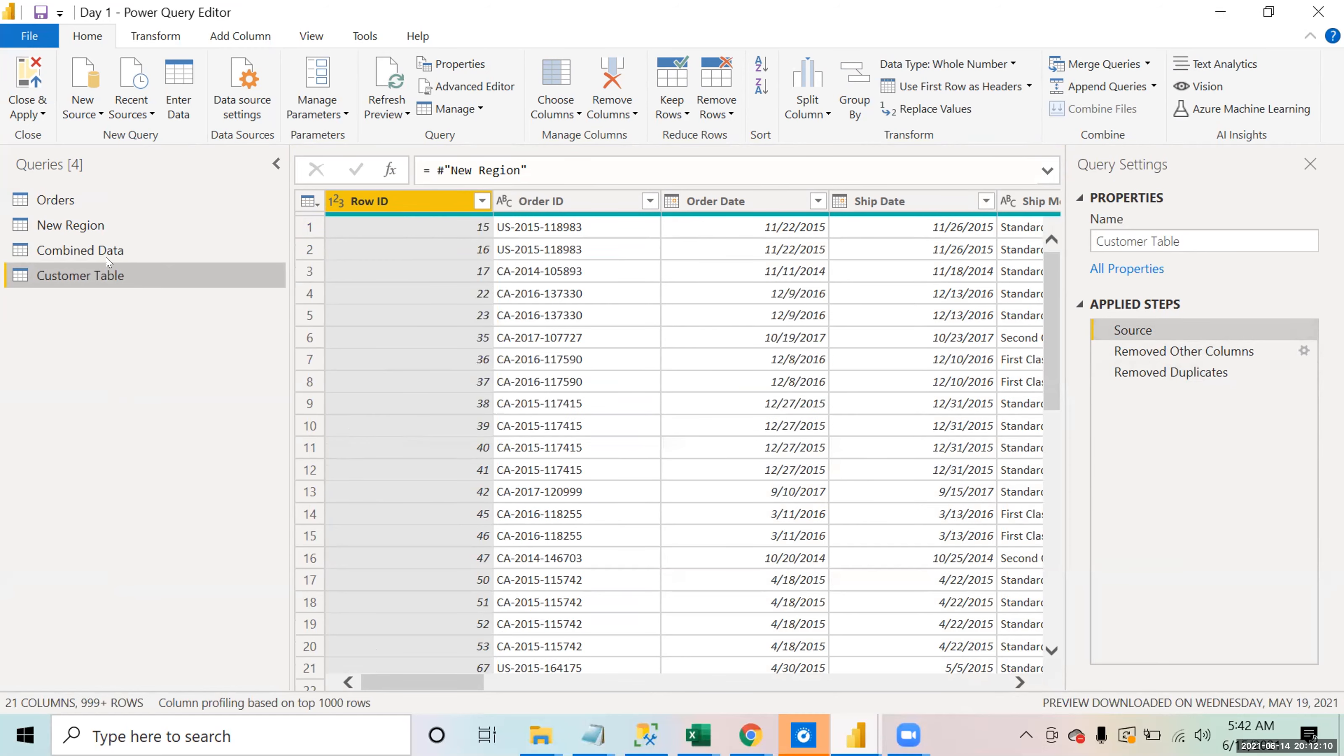
Step: Create a reference of the Combined Data query and name it Cutomer Table
{"action": "left_click", "coordinate": [82, 245]}
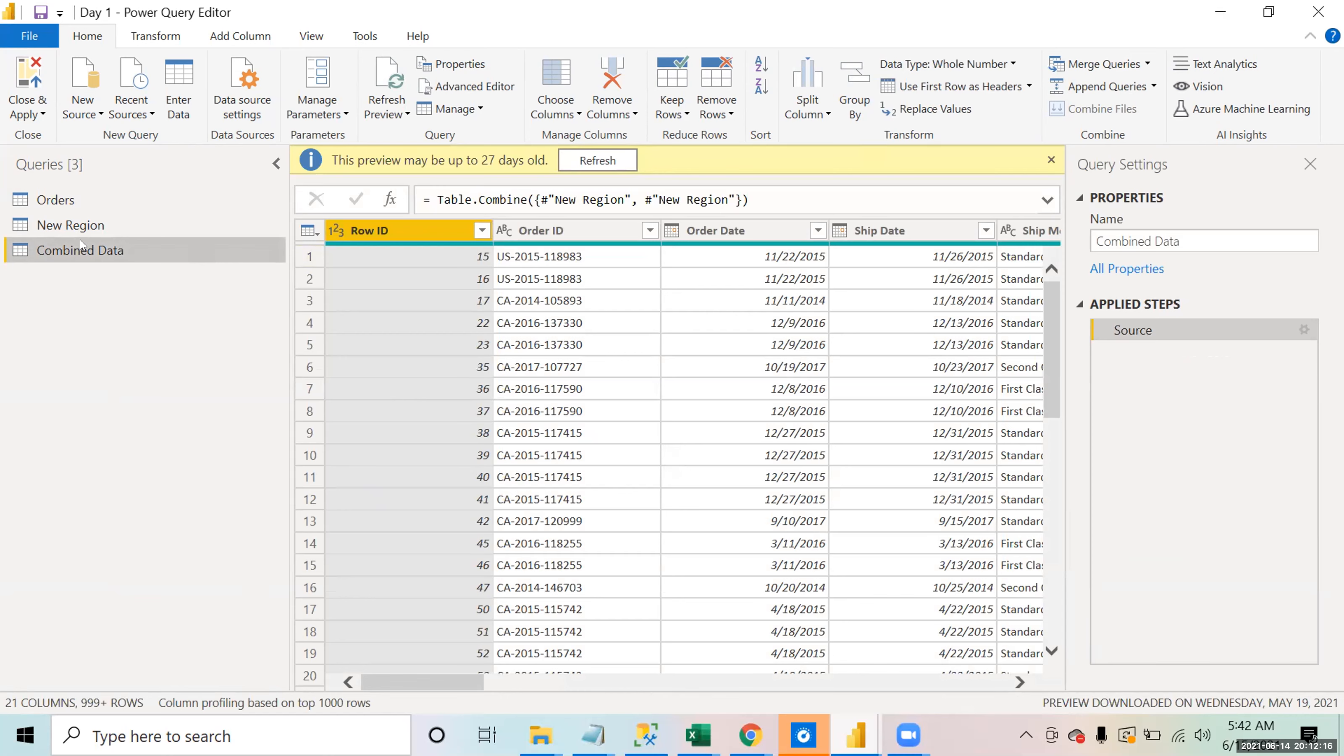
{"action": "right_click", "coordinate": [82, 245]}
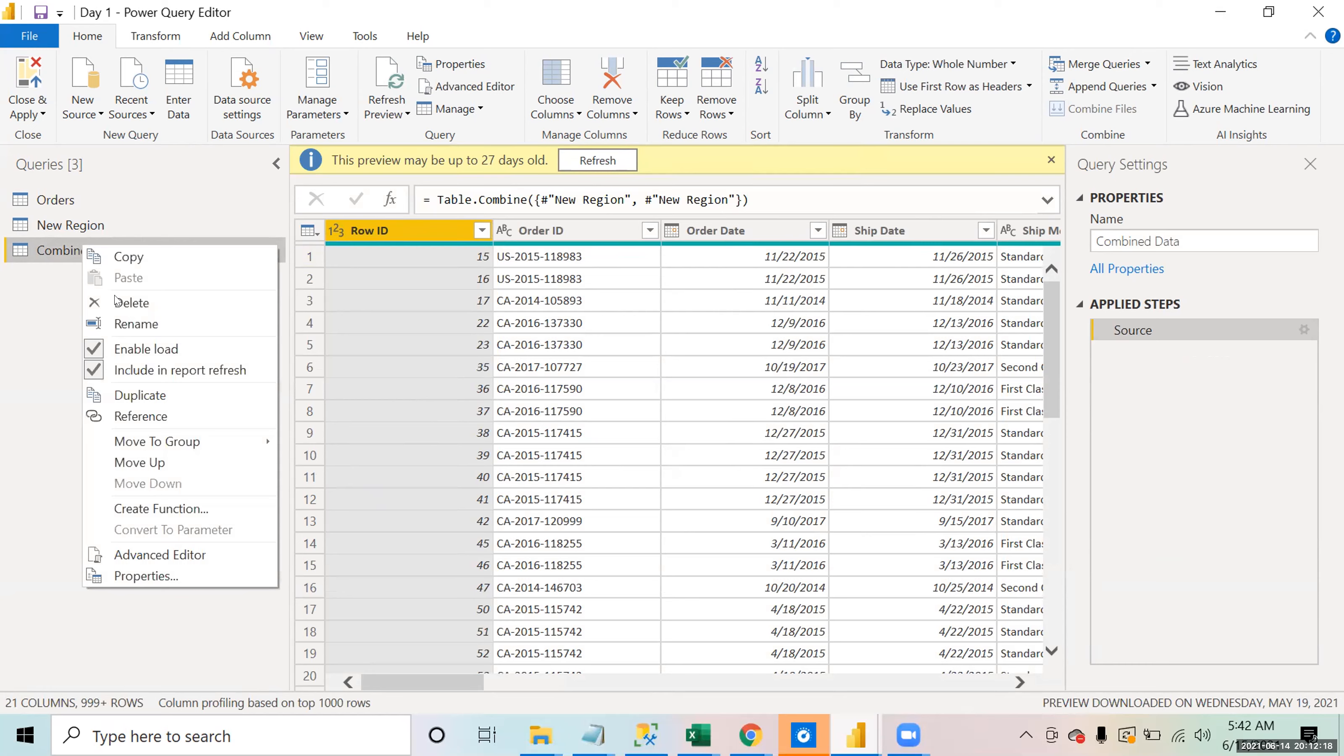
{"action": "left_click", "coordinate": [133, 404]}
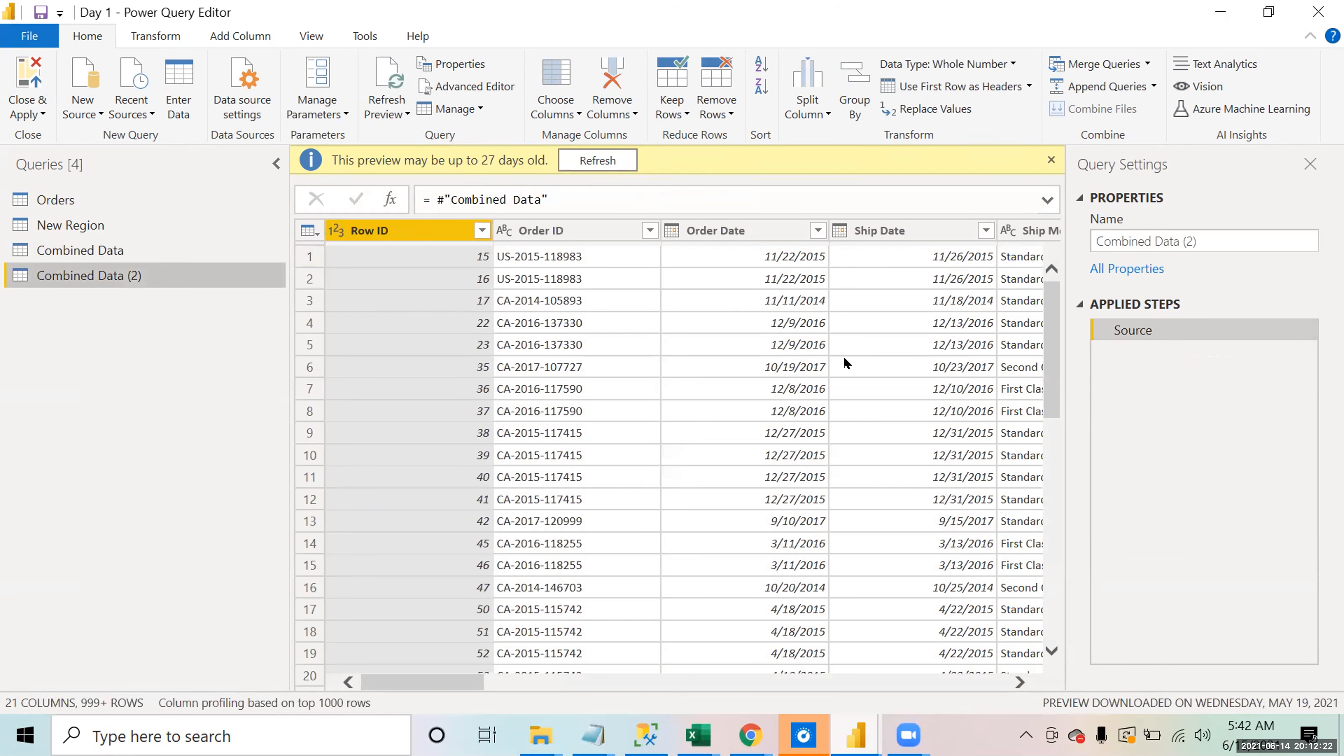
{"action": "left_click", "coordinate": [1205, 241]}
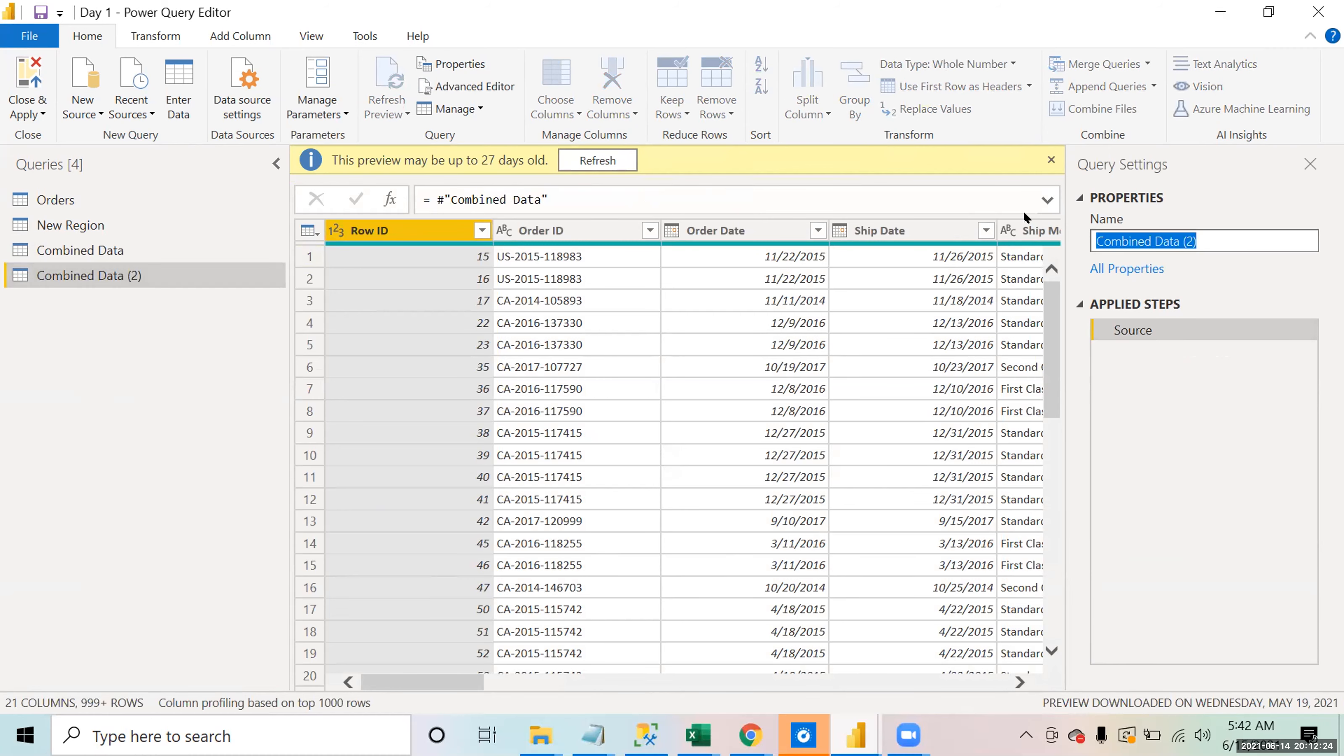
{"action": "type", "text": "Cu"}
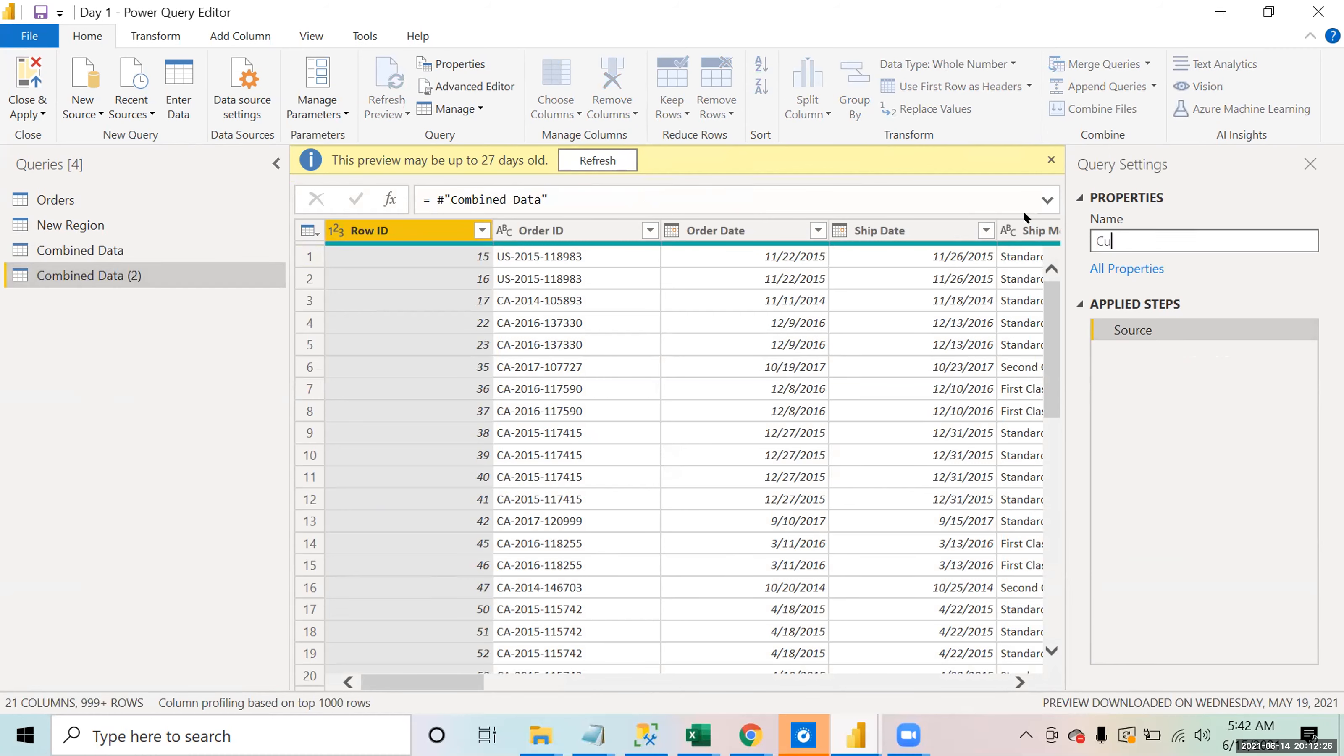
{"action": "type", "text": "tomer Table"}
{"action": "key", "text": "Return"}
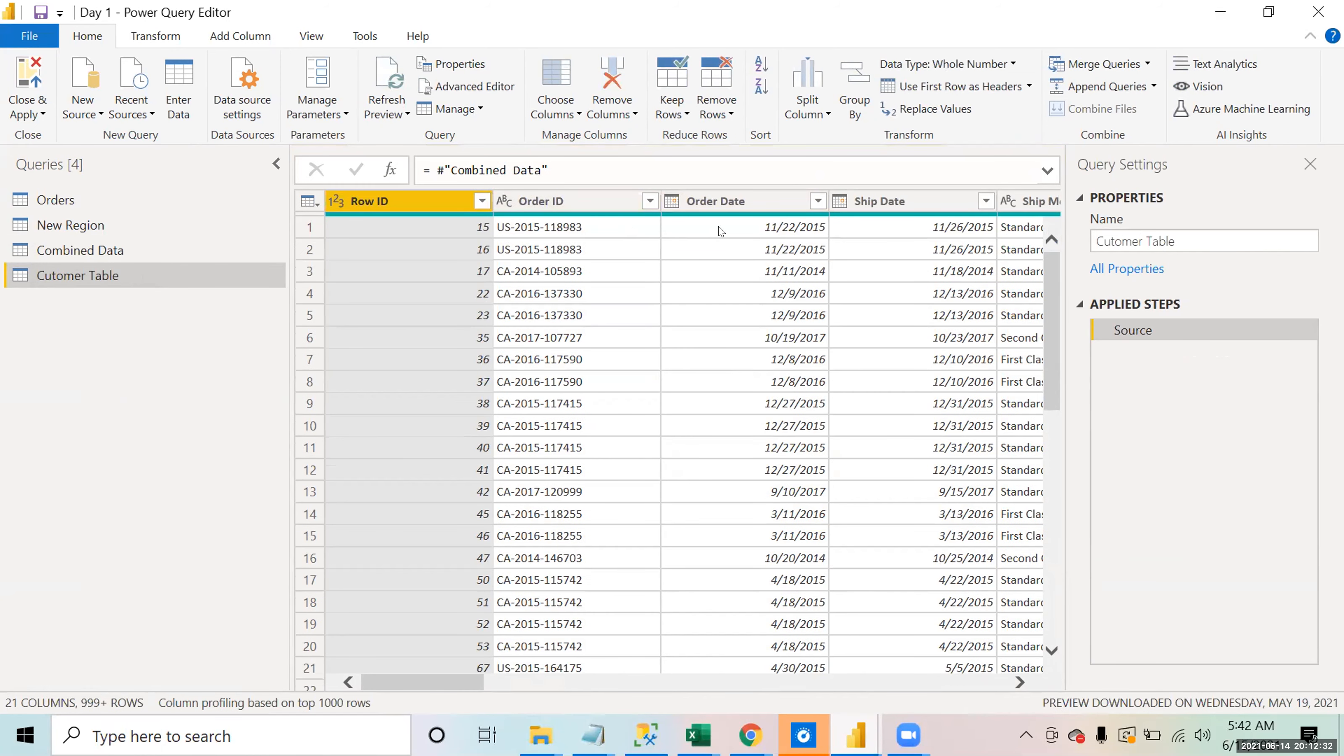
Step: Select the Customer Name column in the Cutomer Table query
{"action": "left_click_drag", "start_coordinate": [463, 683], "coordinate": [522, 683]}
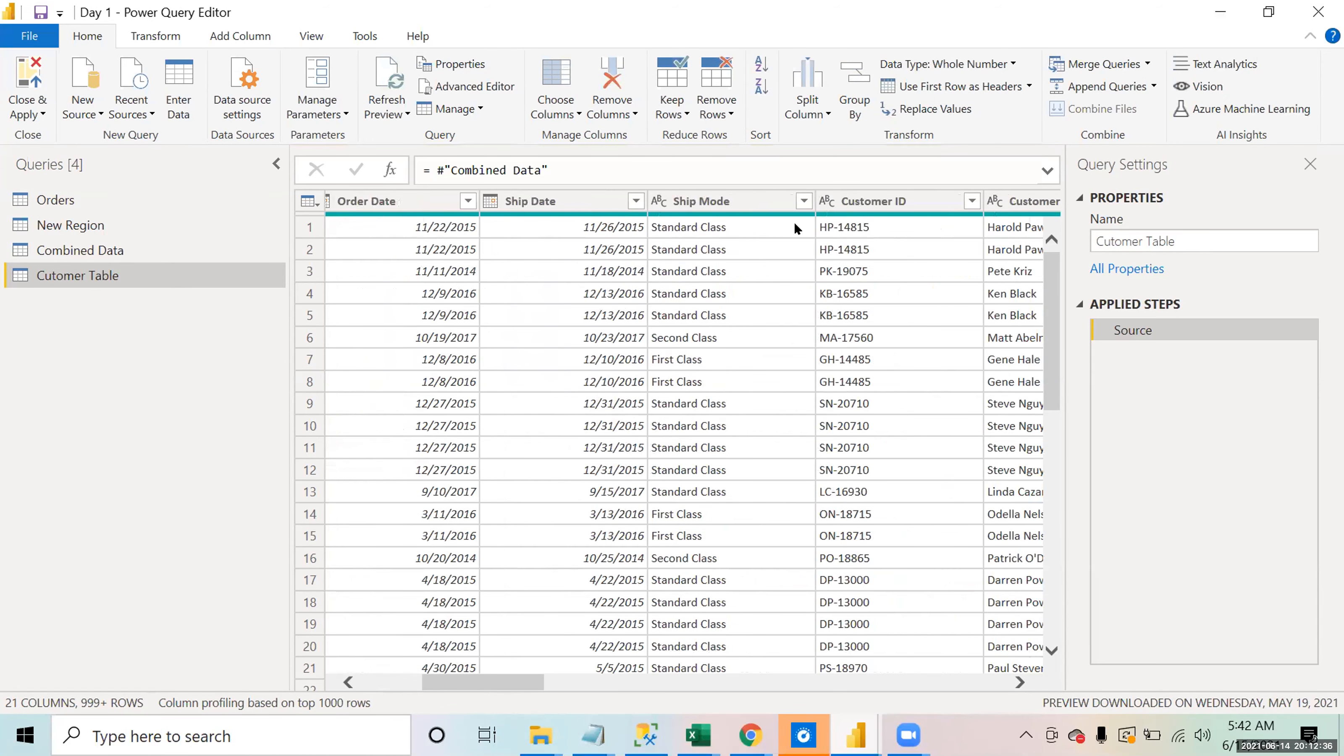
{"action": "left_click", "coordinate": [1026, 208]}
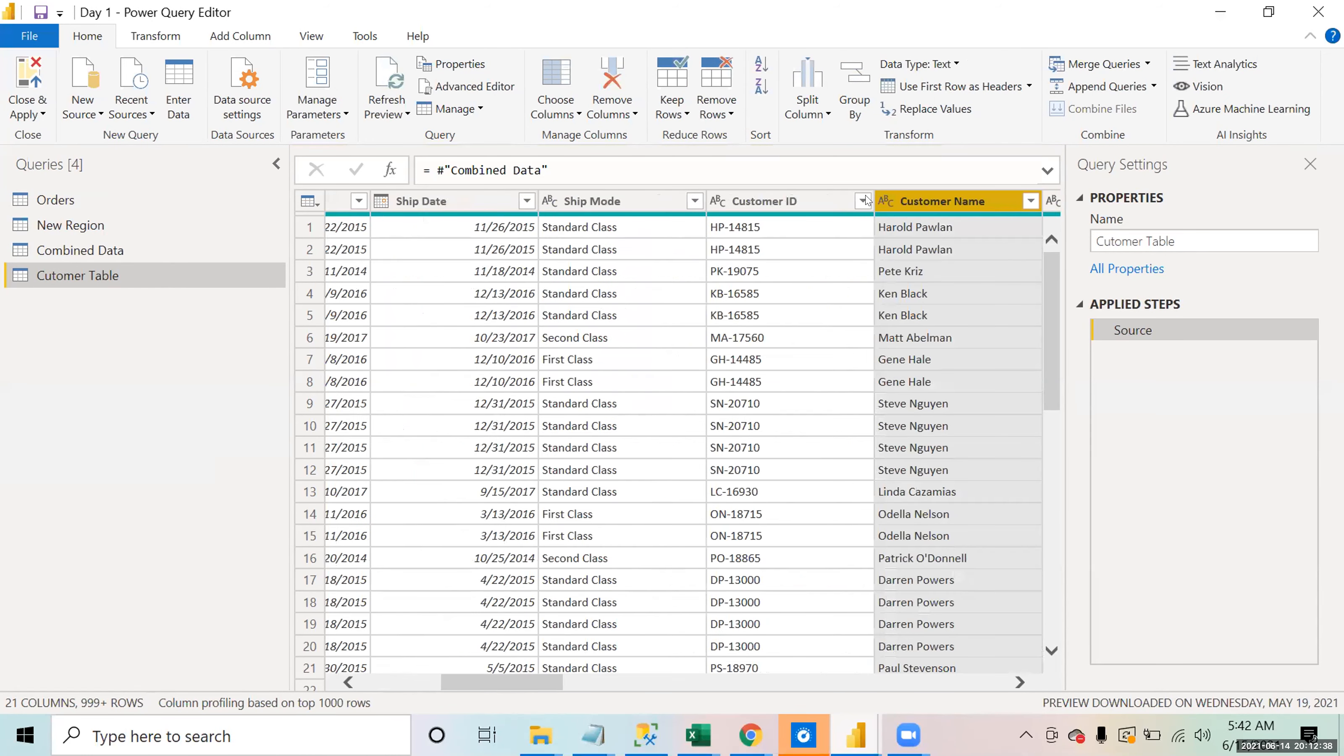
Step: Keep only the Customer Name and Customer ID columns in the Cutomer Table query and remove rows with duplicate customer names
{"action": "left_click", "coordinate": [788, 207], "text": "ctrl"}
{"action": "right_click", "coordinate": [788, 207]}
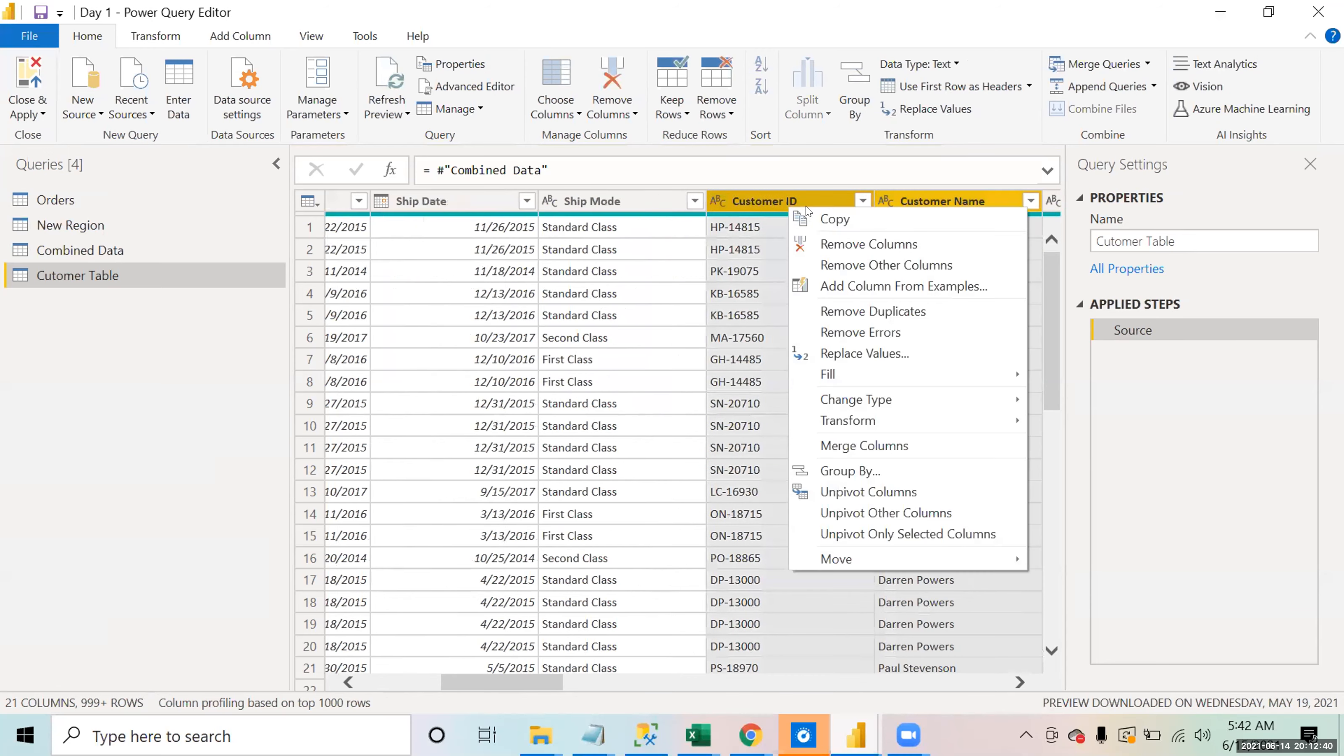
{"action": "left_click", "coordinate": [844, 266]}
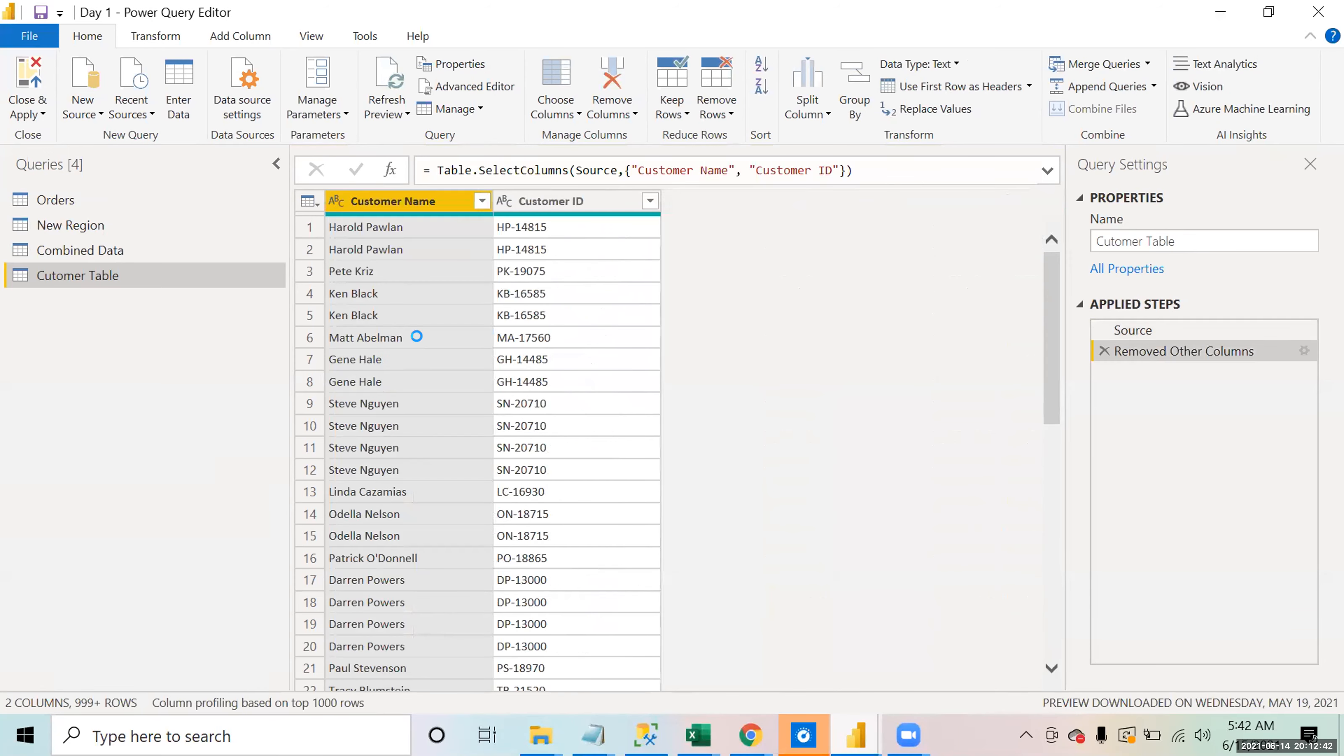
{"action": "left_click", "coordinate": [707, 111]}
{"action": "left_click", "coordinate": [757, 210]}
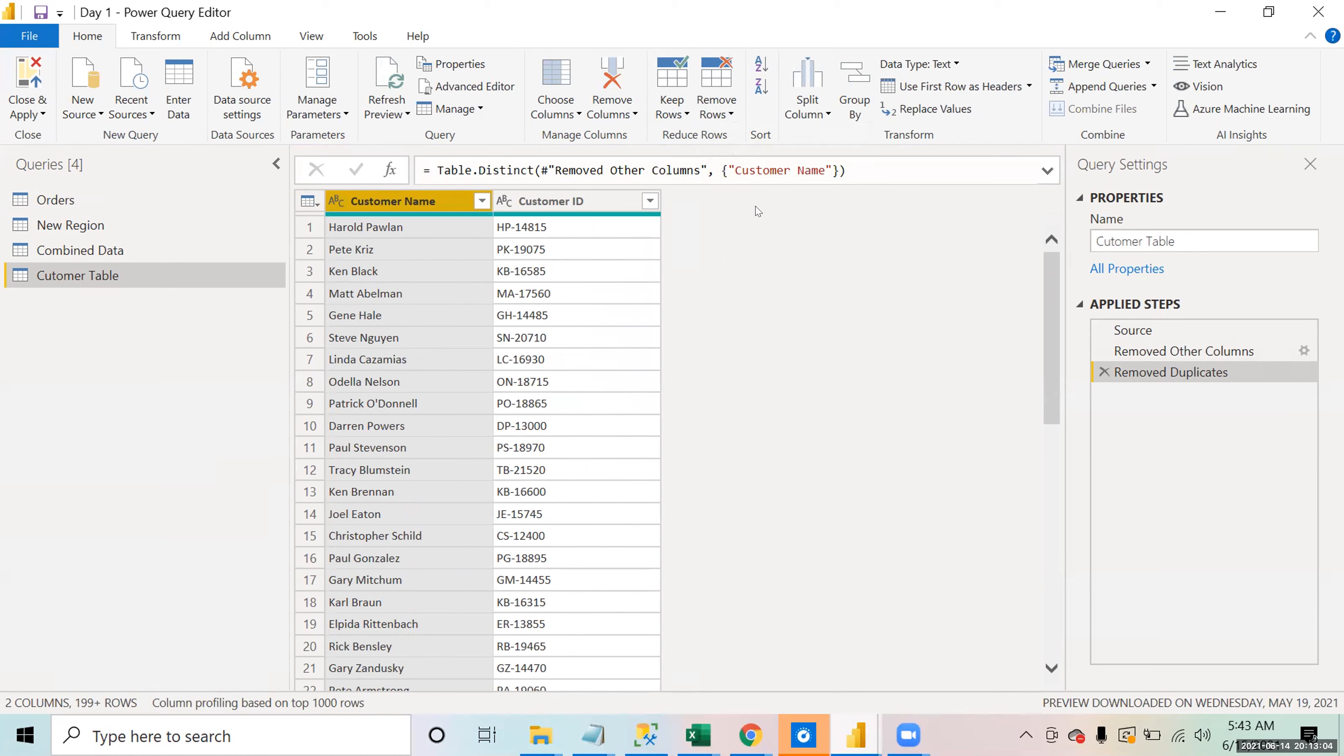
Step: Create a query that references Combined Data and name it Product Table
{"action": "right_click", "coordinate": [93, 252]}
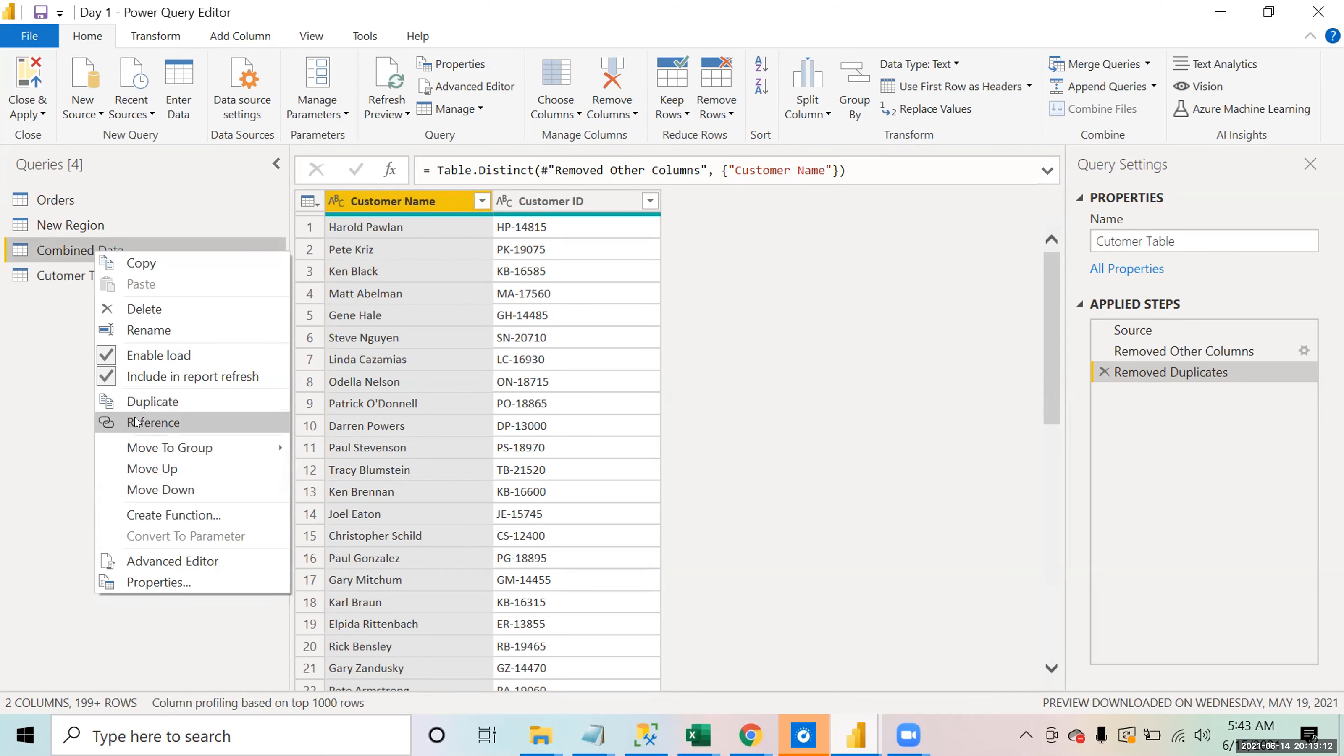
{"action": "left_click", "coordinate": [157, 423]}
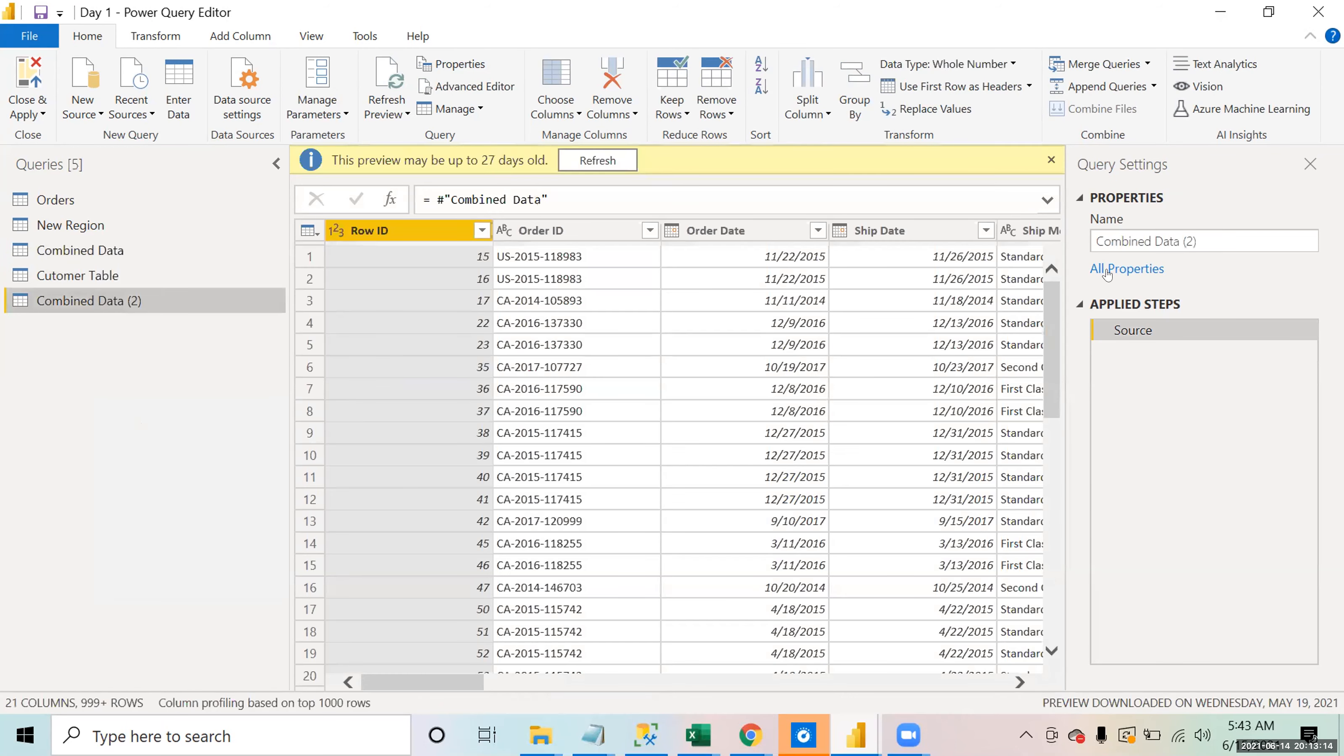
{"action": "left_click", "coordinate": [1199, 242]}
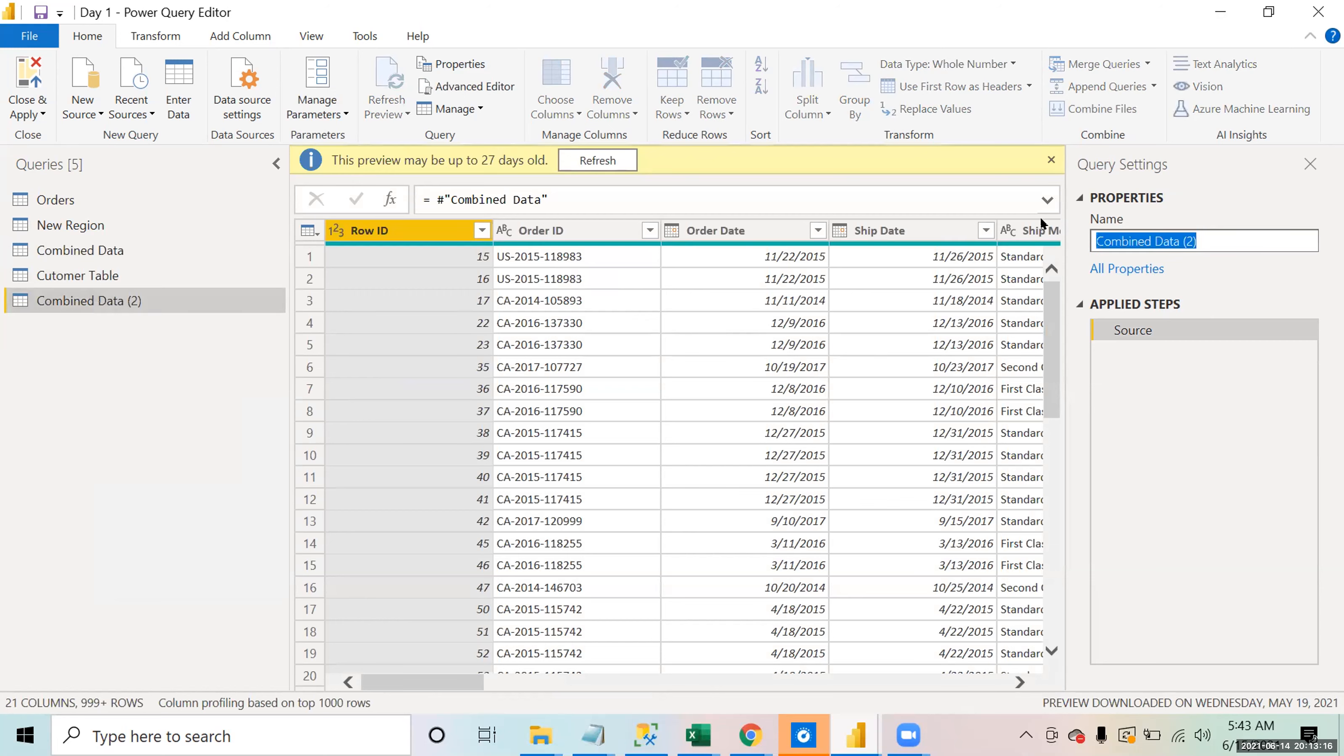
{"action": "type", "text": "Pr"}
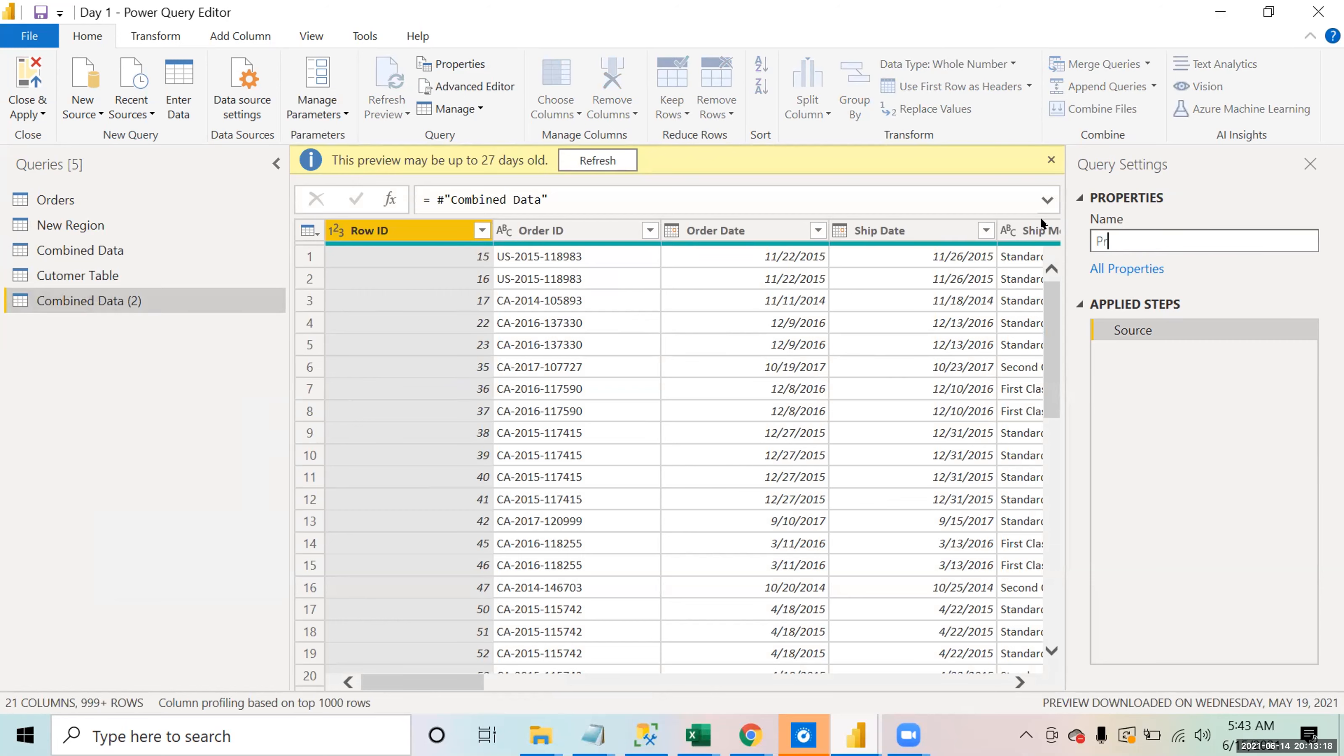
{"action": "type", "text": "oduct Table"}
{"action": "key", "text": "Return"}
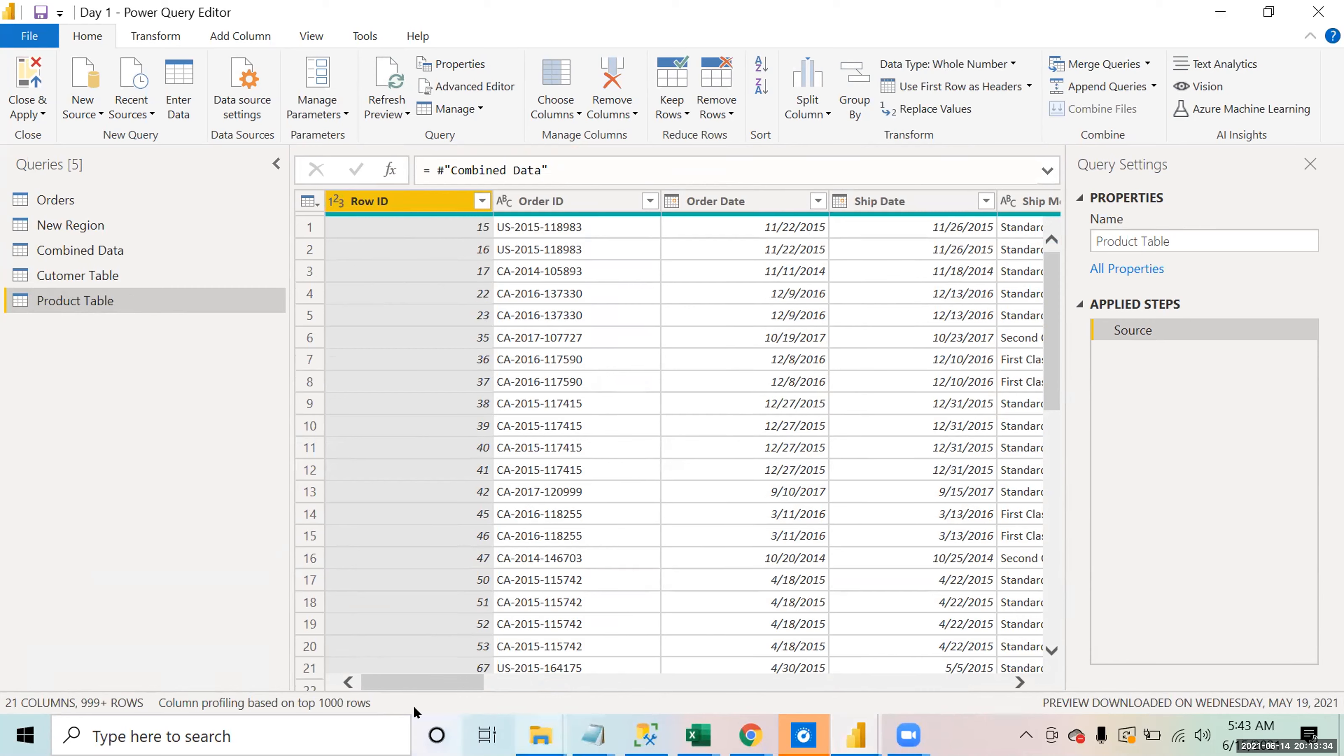
Step: Keep only the Product ID, Category, Sub-Category and Product Name columns in Product Table, removing all others
{"action": "left_click_drag", "start_coordinate": [393, 680], "coordinate": [784, 674]}
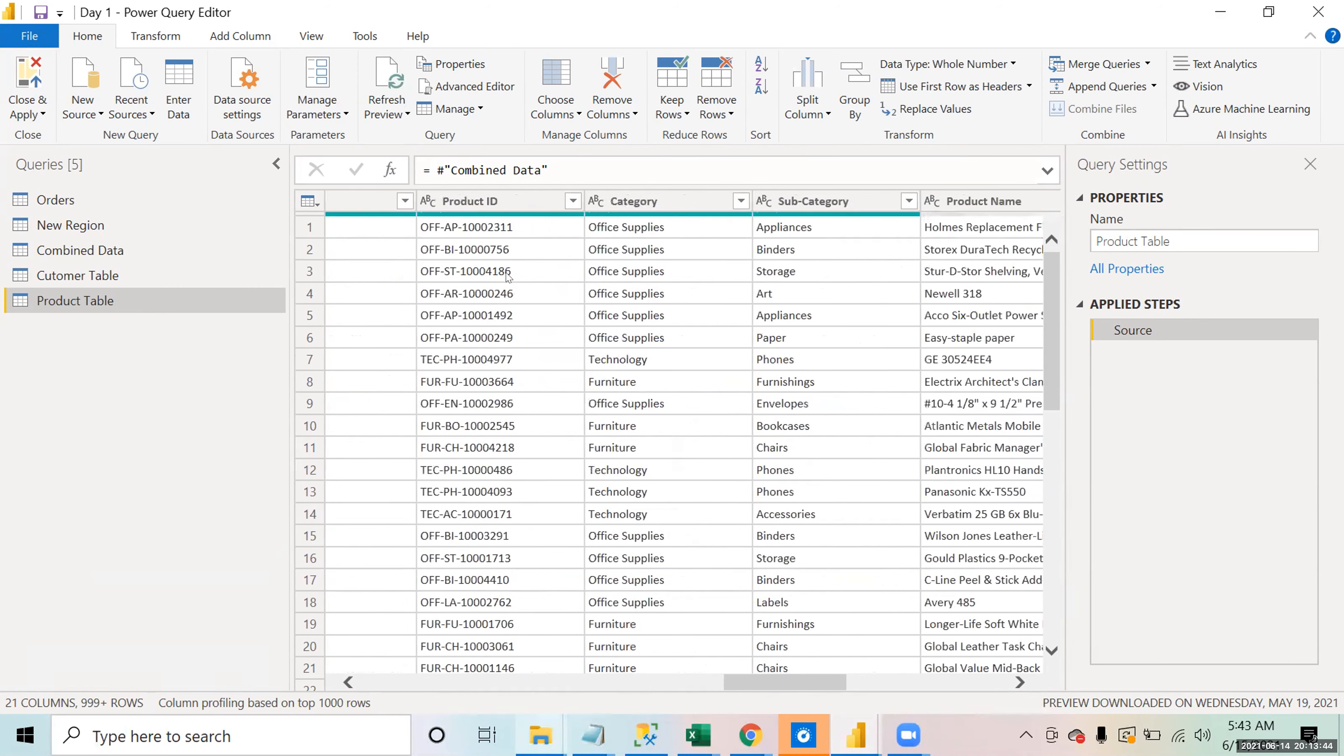
{"action": "left_click", "coordinate": [497, 201]}
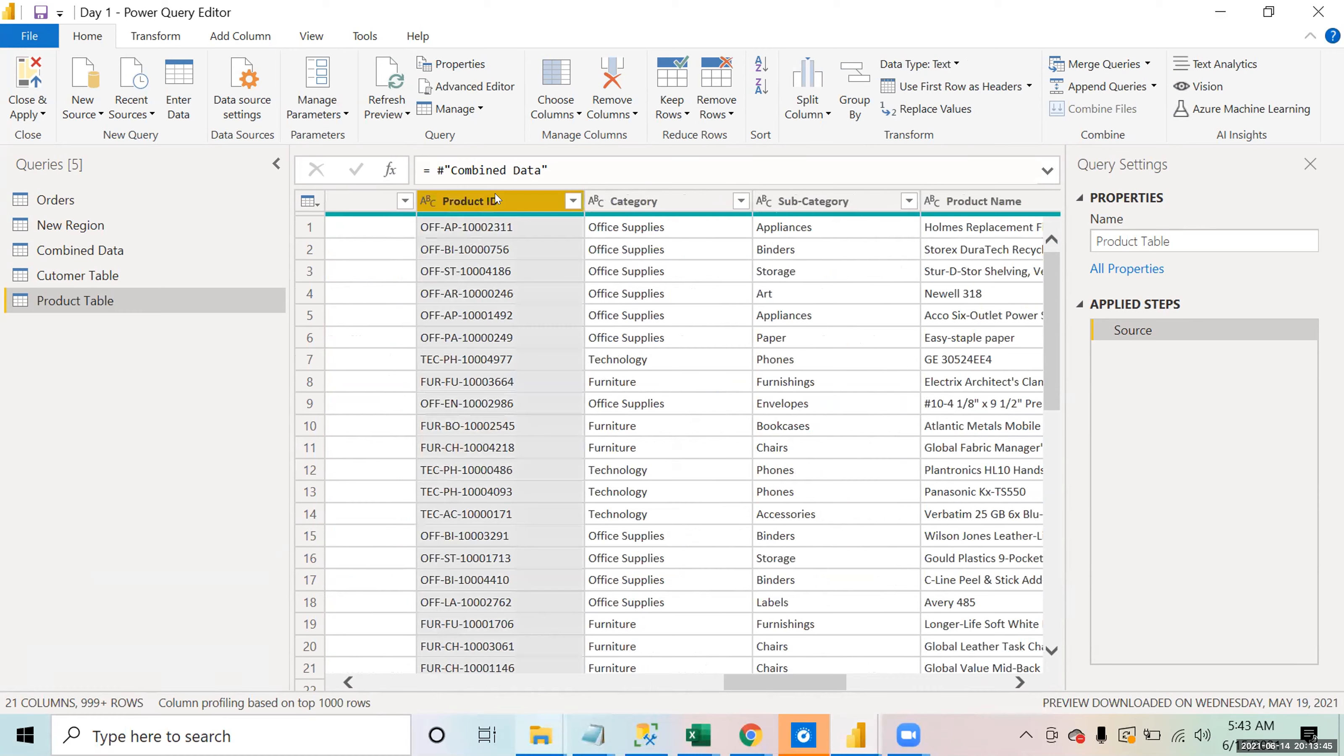
{"action": "left_click", "coordinate": [654, 206], "text": "ctrl"}
{"action": "left_click", "coordinate": [826, 201], "text": "ctrl"}
{"action": "left_click", "coordinate": [945, 201], "text": "ctrl"}
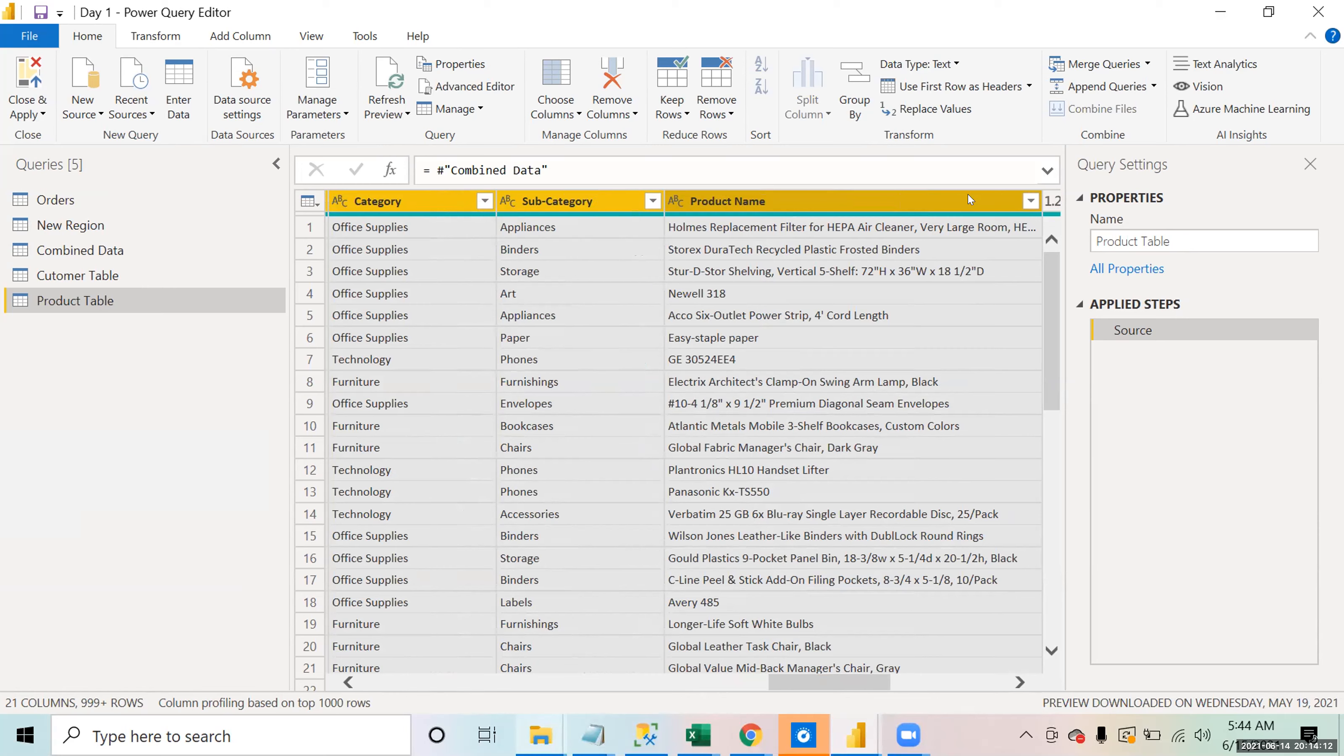
{"action": "right_click", "coordinate": [788, 207]}
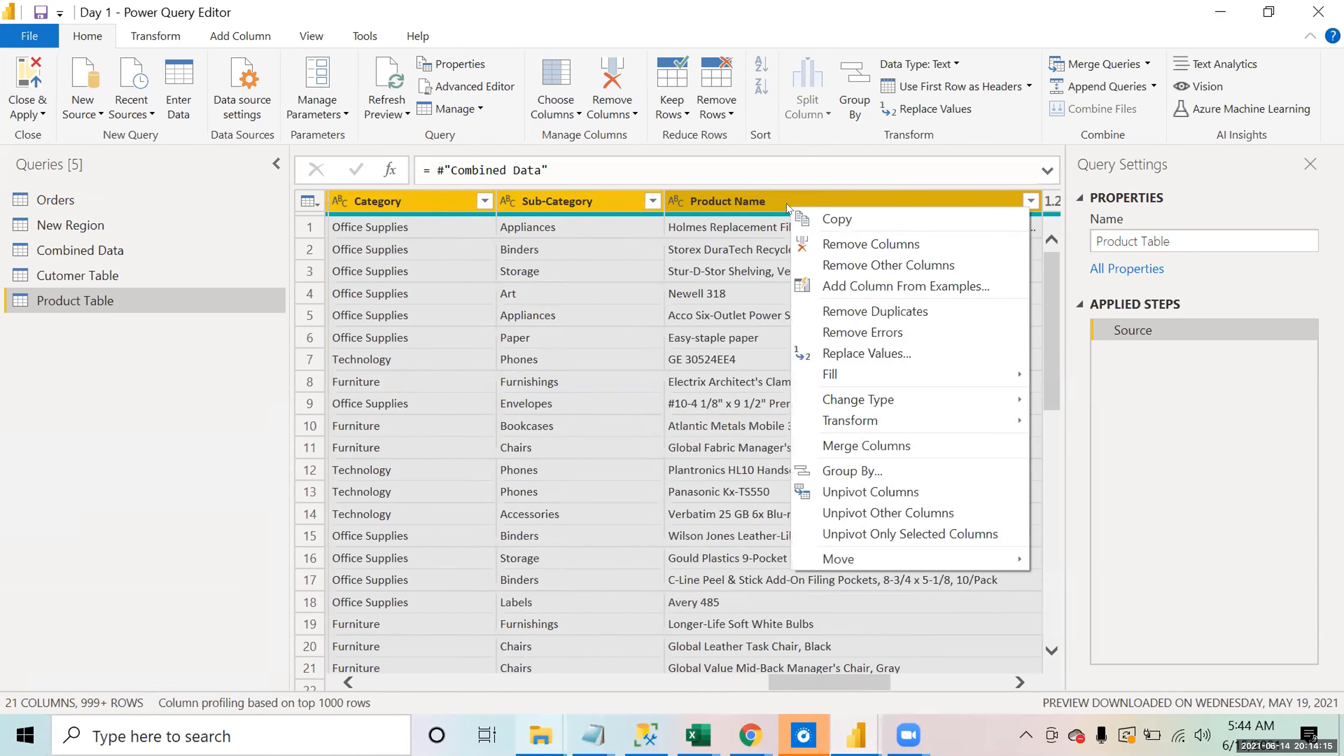
{"action": "left_click", "coordinate": [841, 267]}
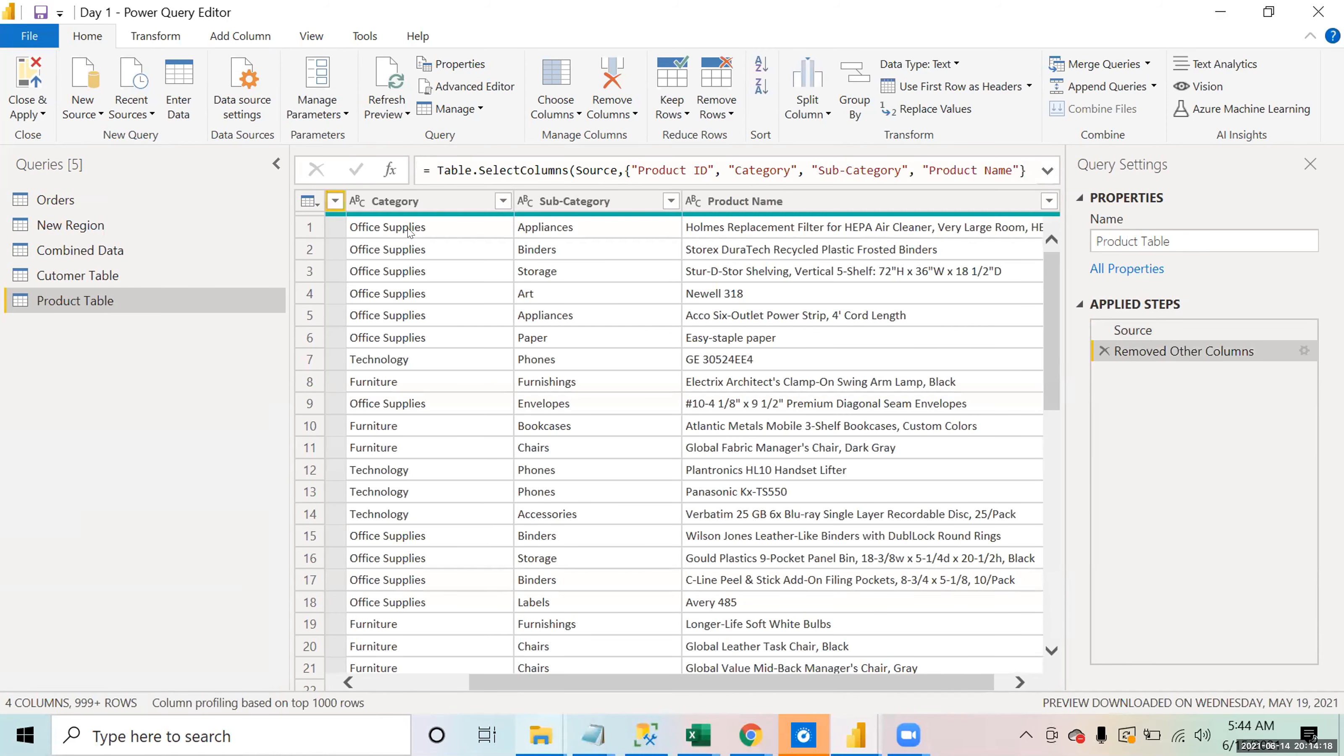
Step: Remove duplicate rows from Product Table based on the Product ID column
{"action": "left_click_drag", "start_coordinate": [594, 683], "coordinate": [487, 682]}
{"action": "left_click_drag", "start_coordinate": [397, 660], "coordinate": [374, 658]}
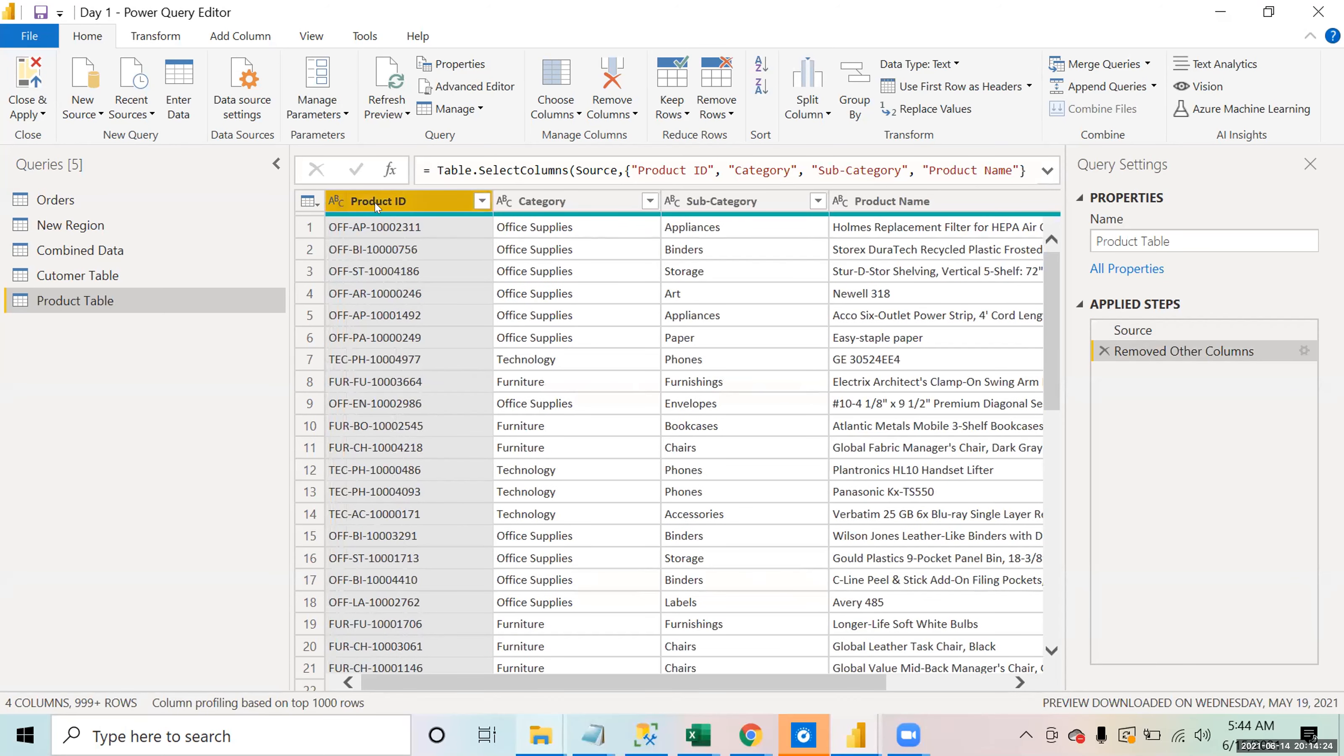
{"action": "left_click", "coordinate": [539, 197]}
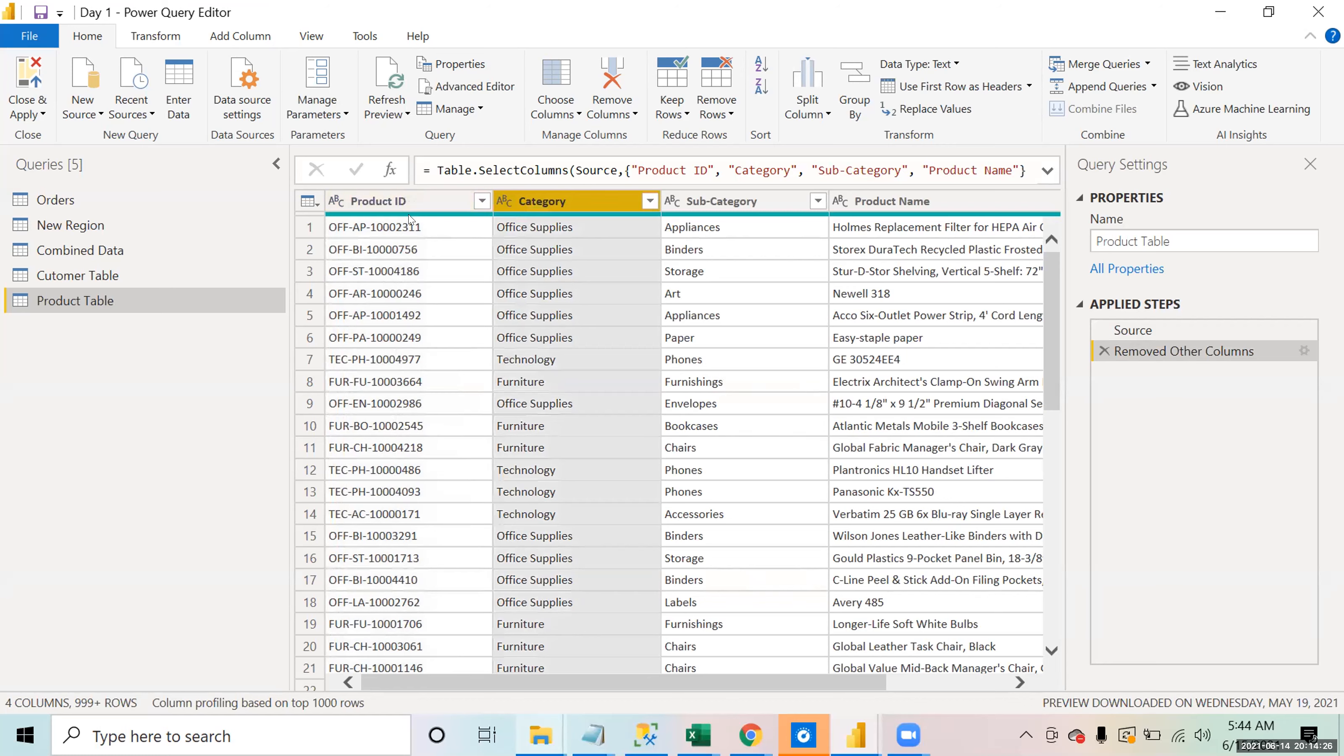
{"action": "left_click", "coordinate": [407, 214]}
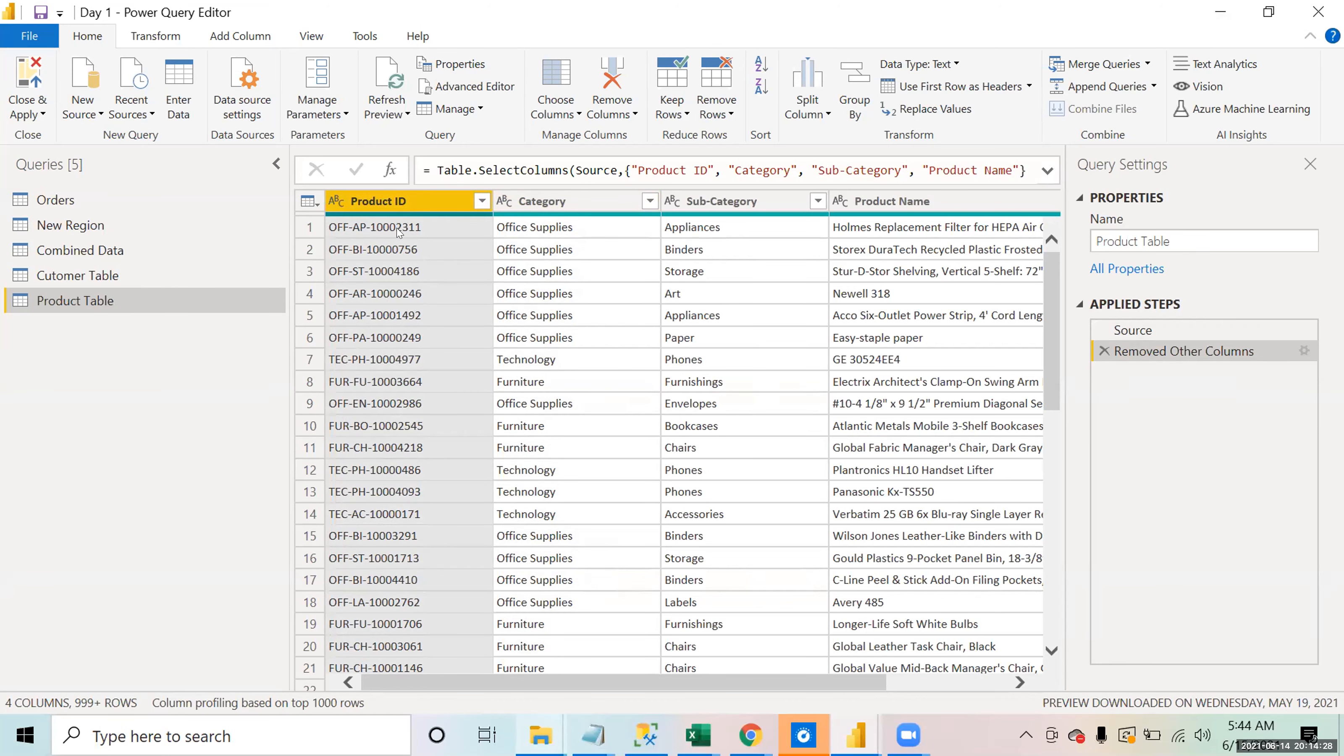
{"action": "left_click", "coordinate": [717, 108]}
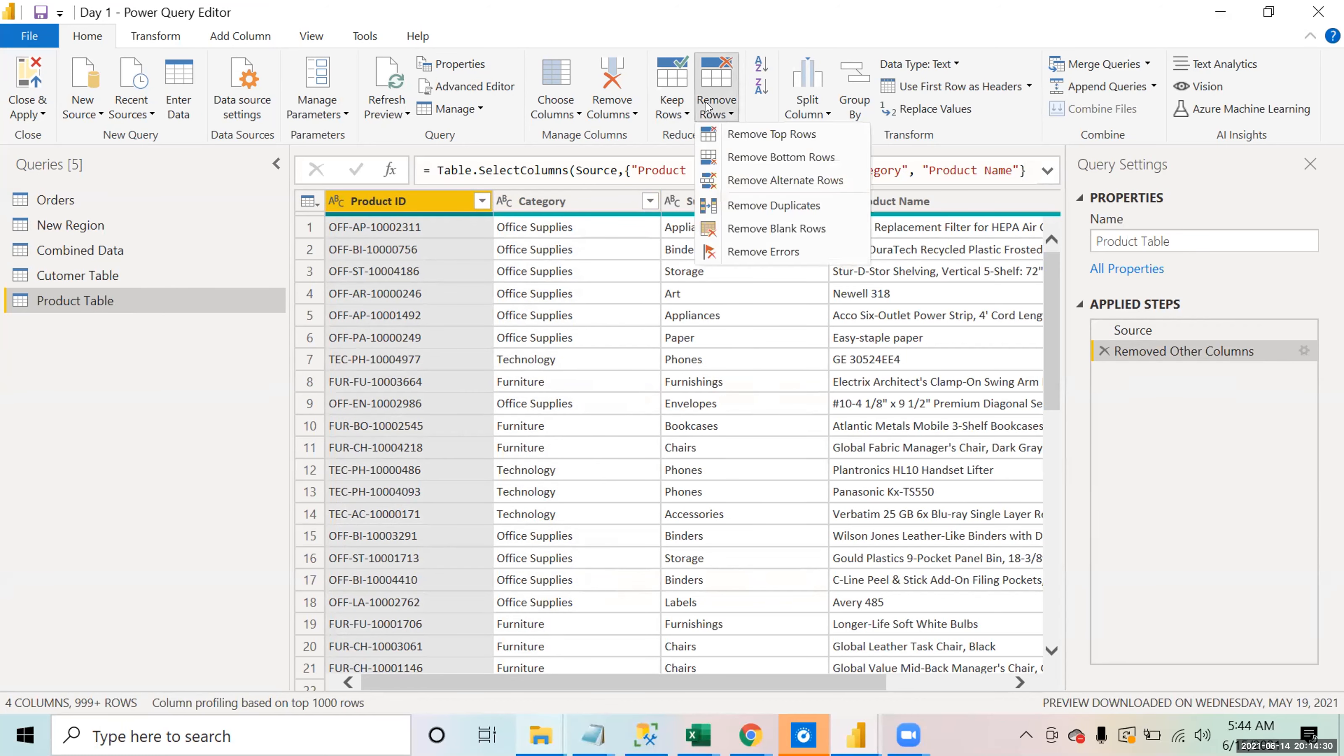
{"action": "left_click", "coordinate": [751, 206]}
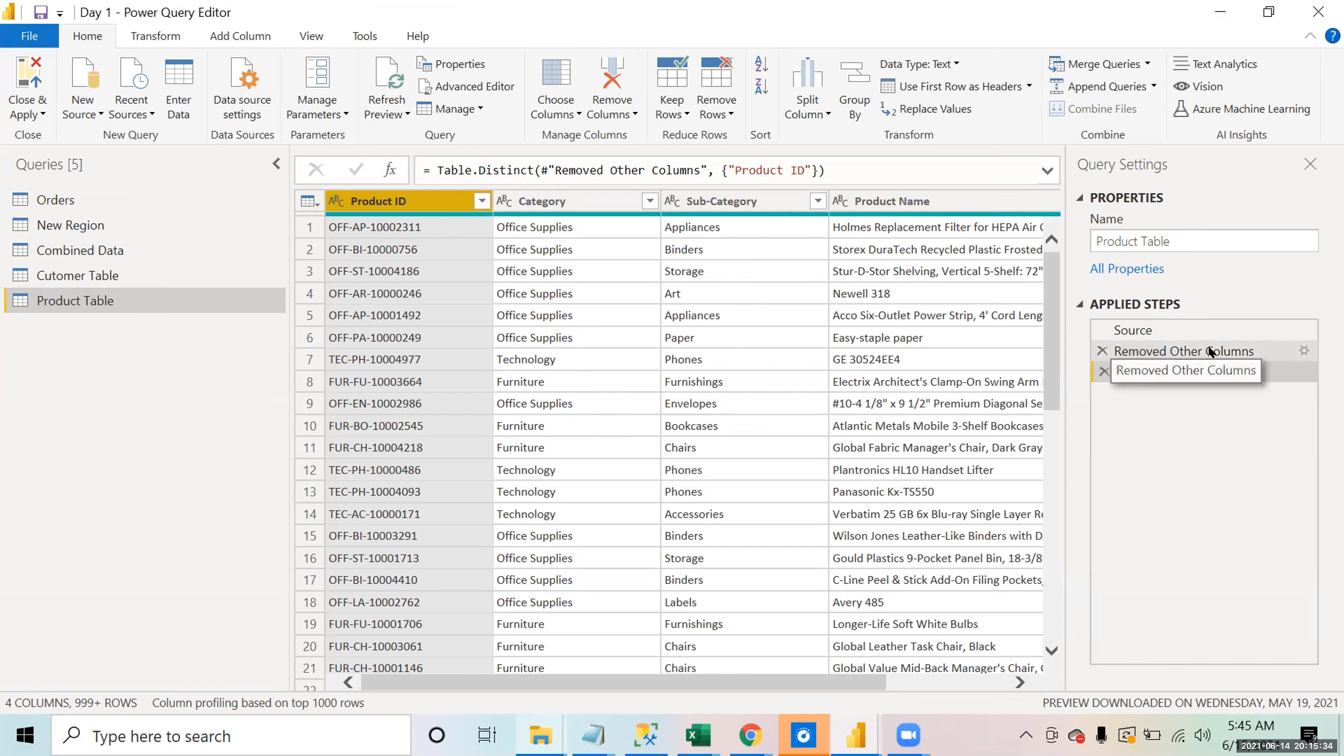
Step: Examine which columns are kept in Product Table's Removed Other Columns step, and close its settings without changes
{"action": "left_click", "coordinate": [1305, 354]}
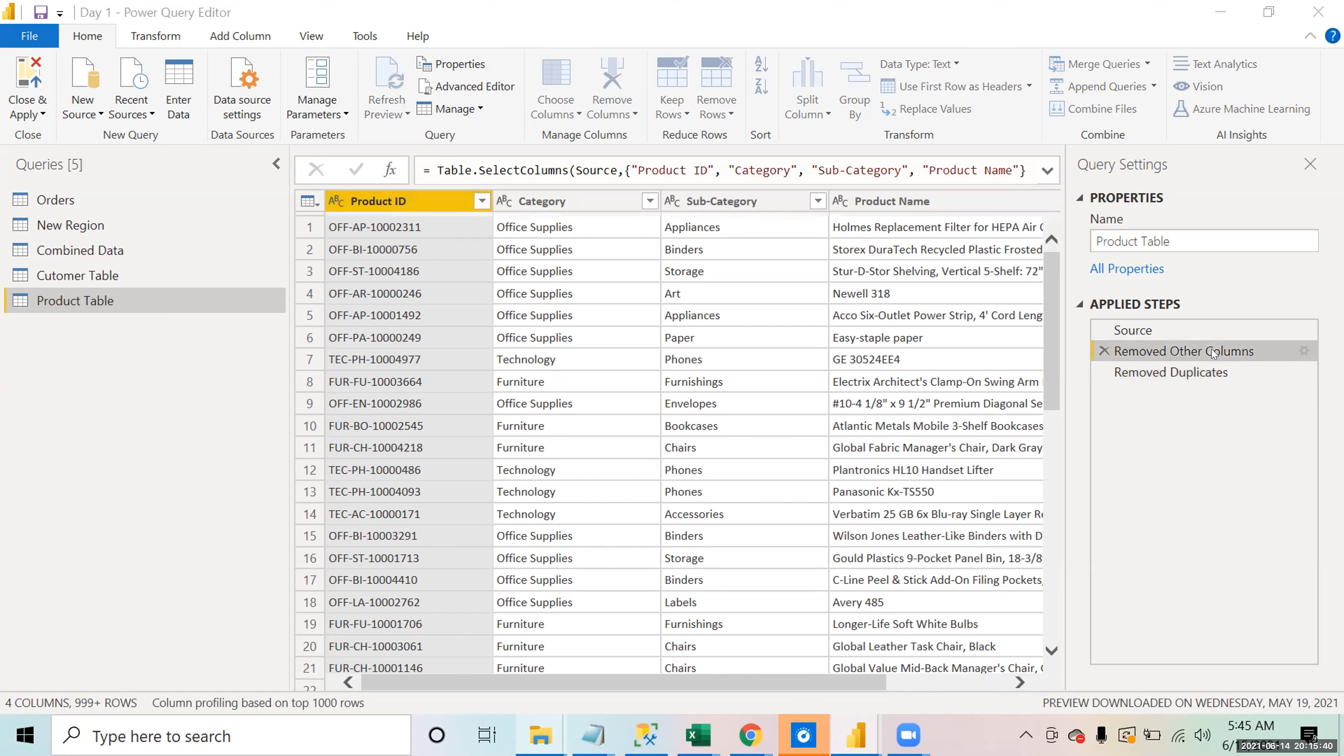
{"action": "left_click", "coordinate": [1305, 351]}
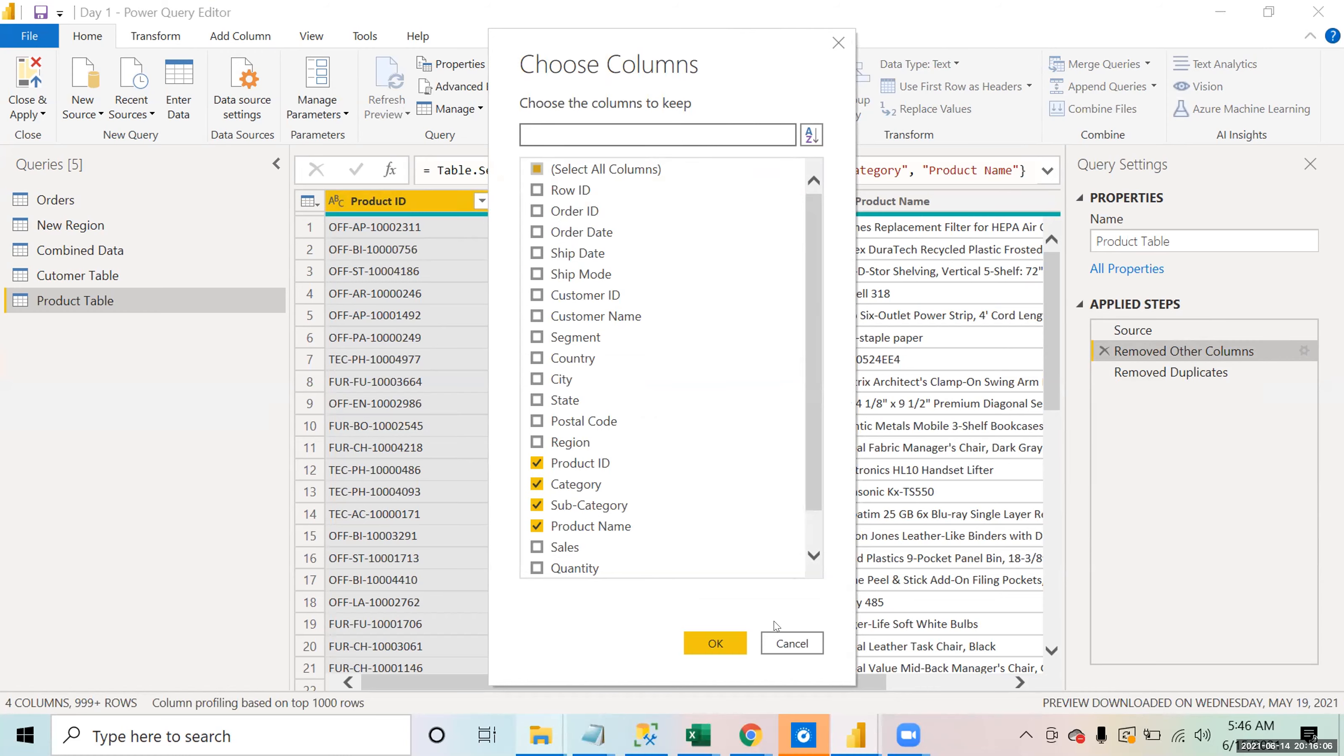
{"action": "left_click", "coordinate": [784, 634]}
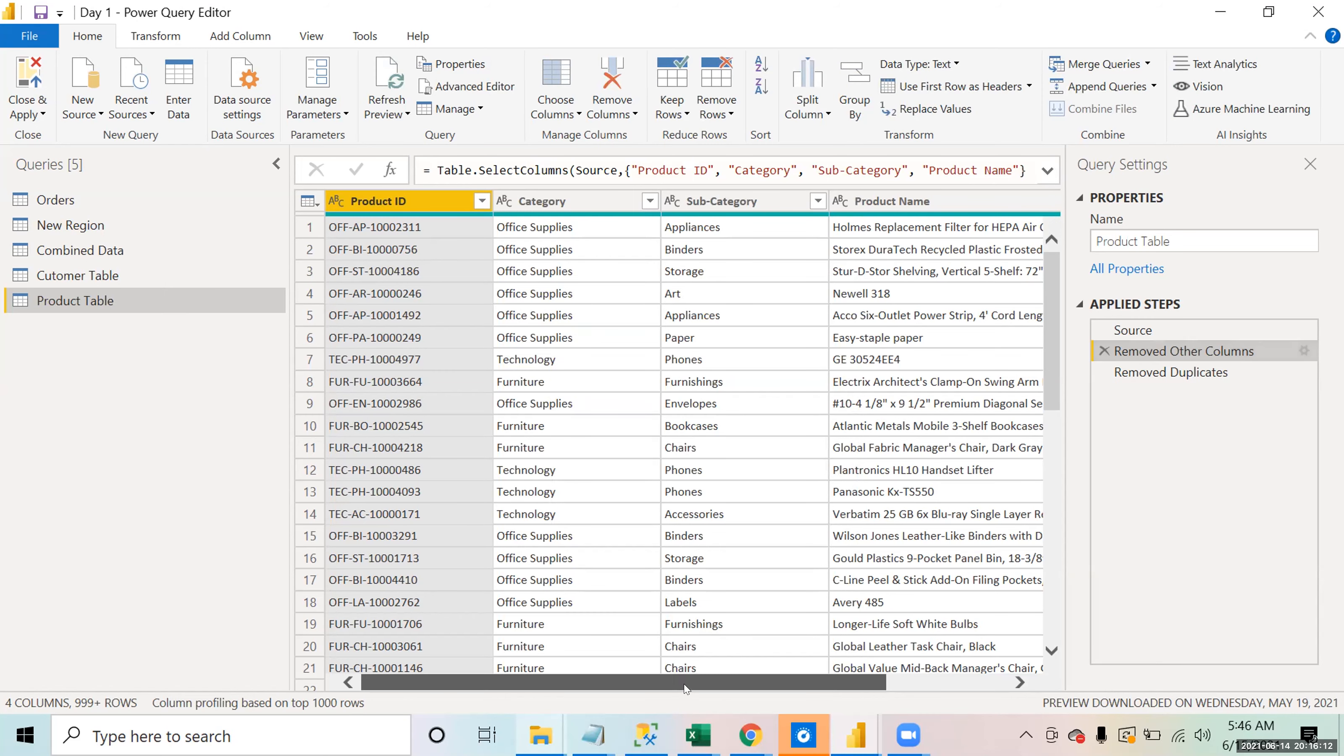
{"action": "scroll", "coordinate": [686, 686], "scroll_direction": "right", "scroll_amount": 3}
{"action": "left_click_drag", "start_coordinate": [733, 691], "coordinate": [616, 690]}
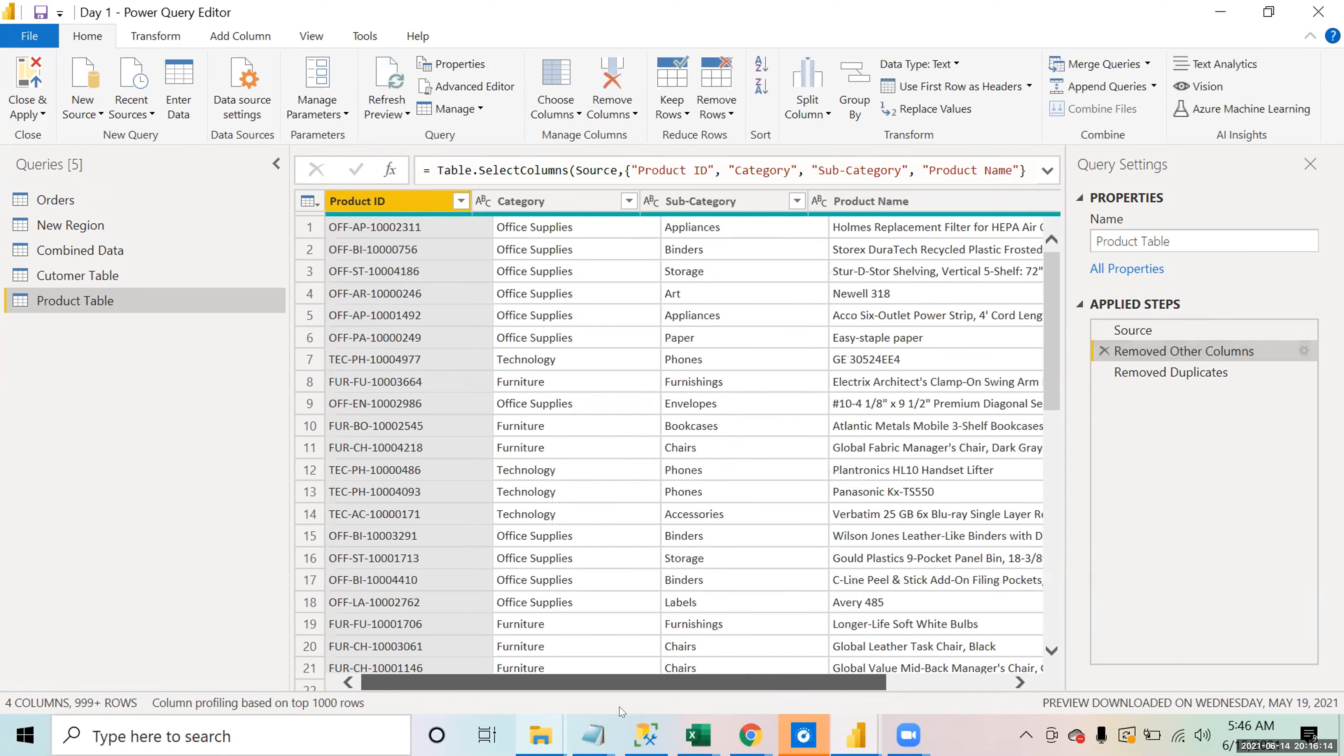
Step: Create another query that references Combined Data and name it Region Table
{"action": "left_click", "coordinate": [60, 252]}
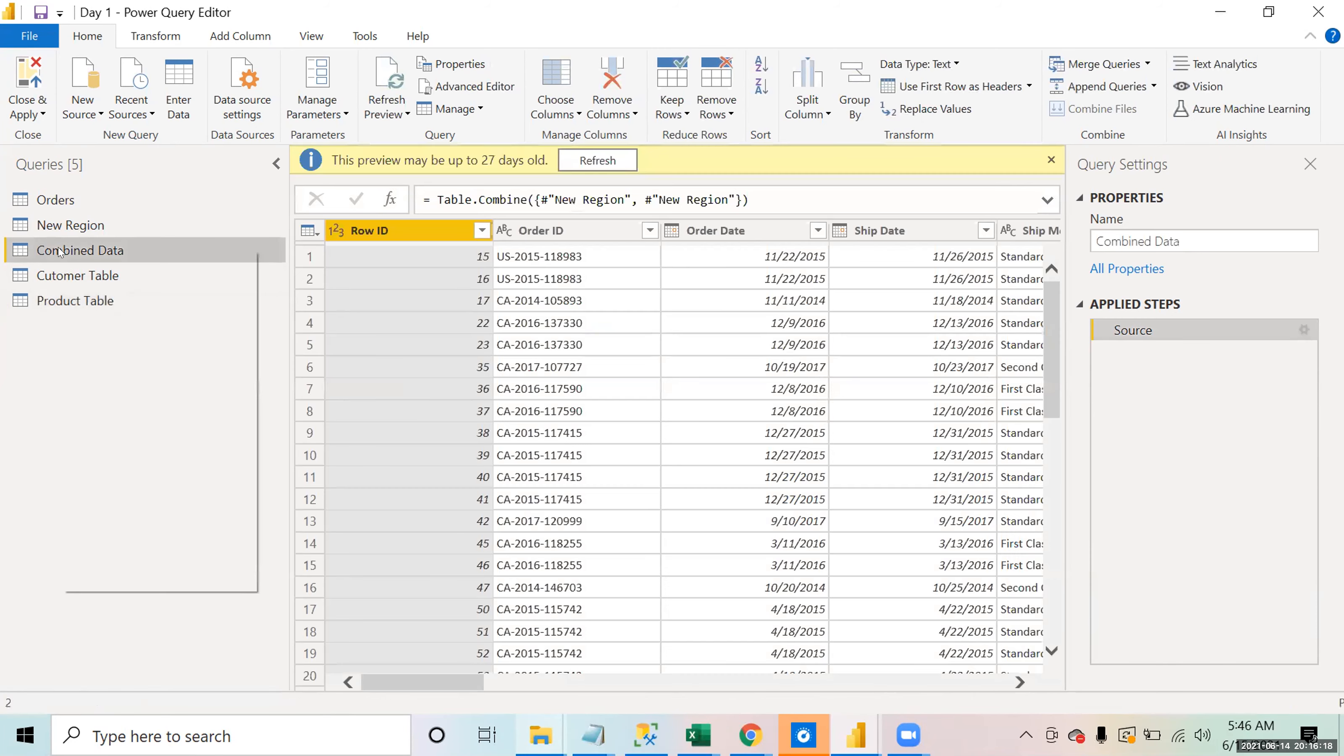
{"action": "right_click", "coordinate": [60, 252]}
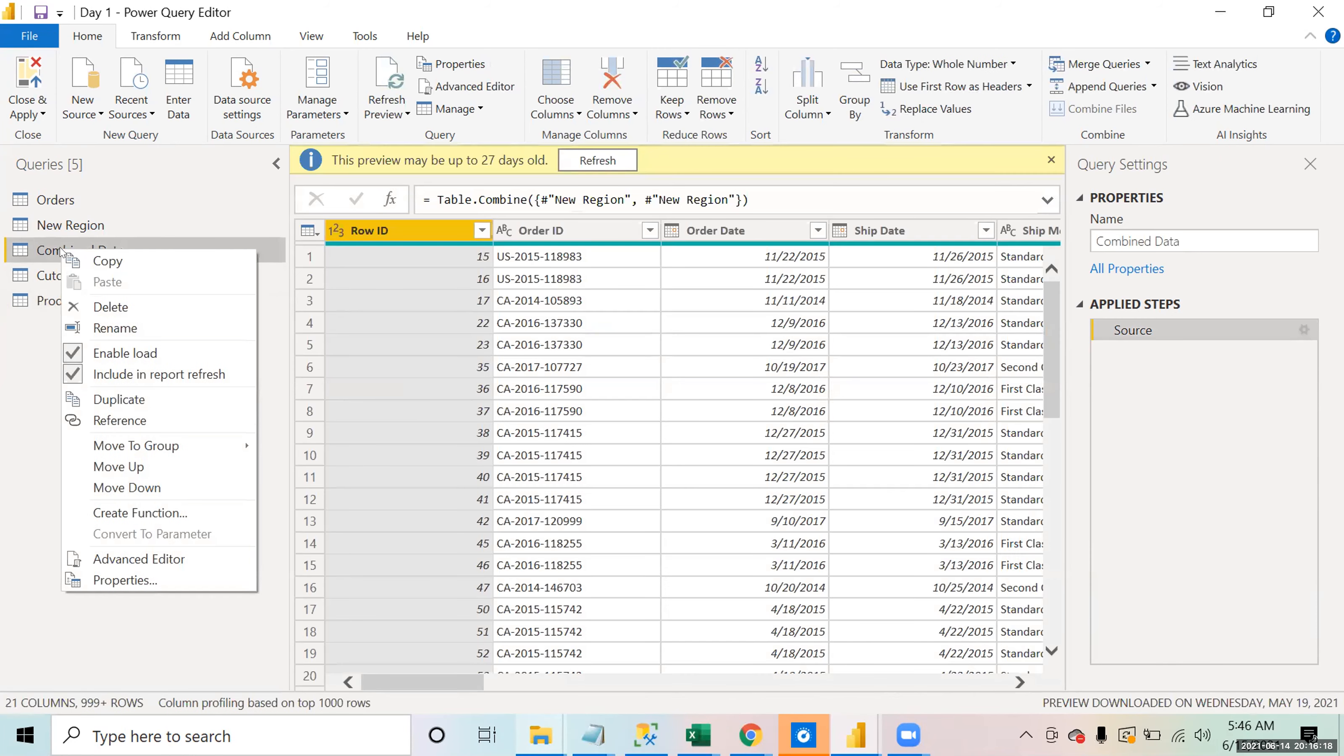
{"action": "left_click", "coordinate": [120, 420]}
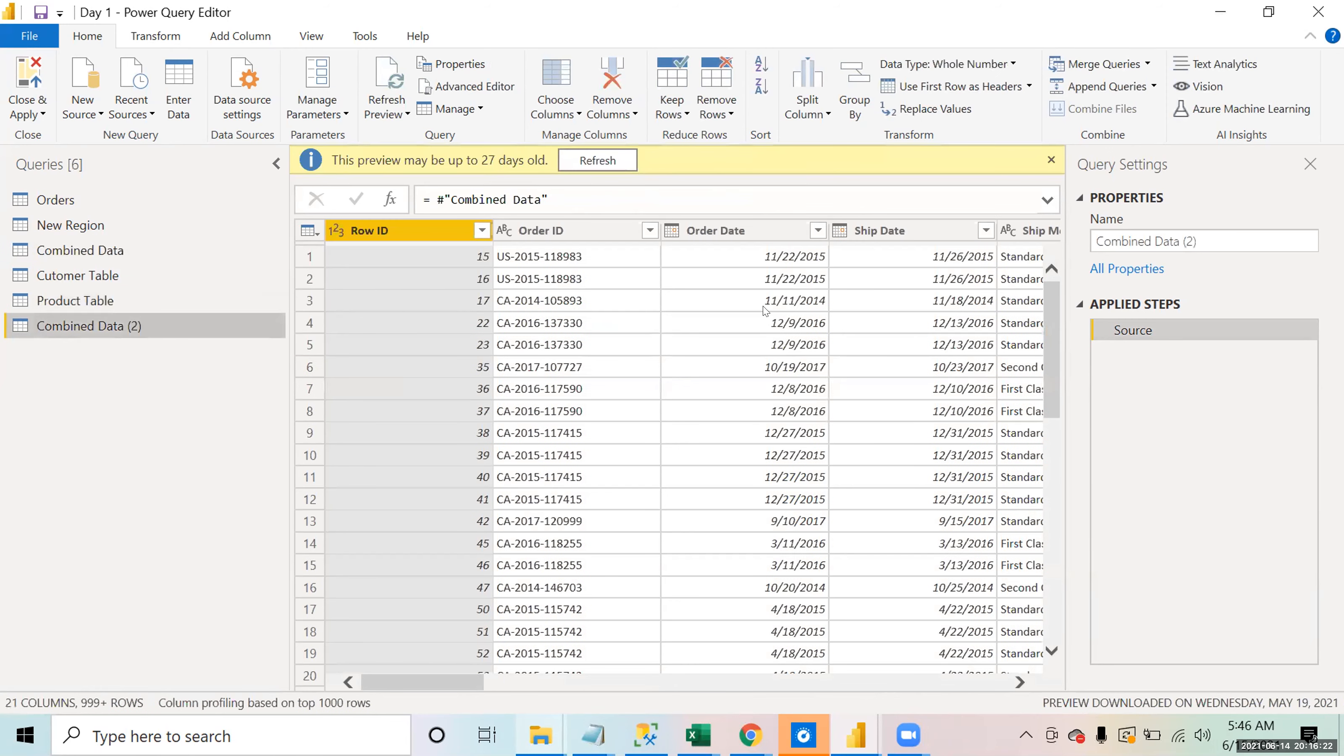
{"action": "left_click", "coordinate": [1204, 240]}
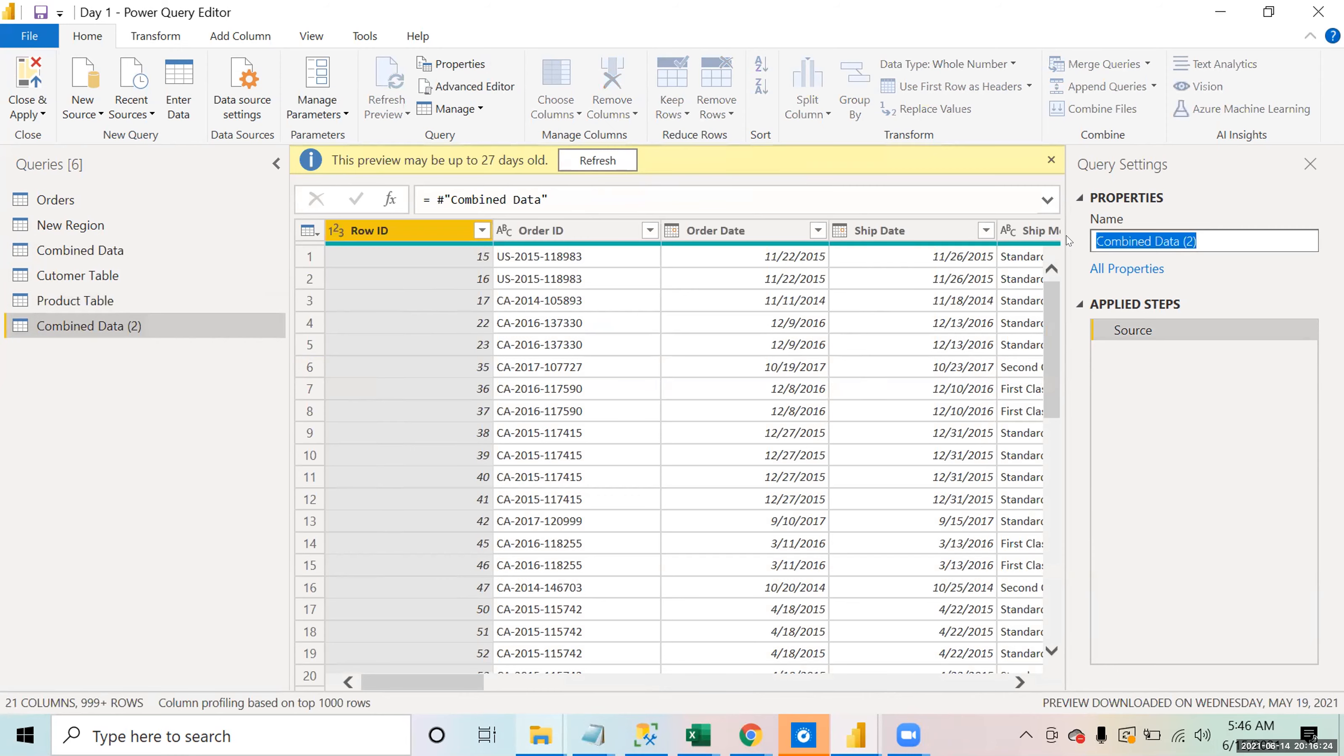
{"action": "type", "text": "Region Tab"}
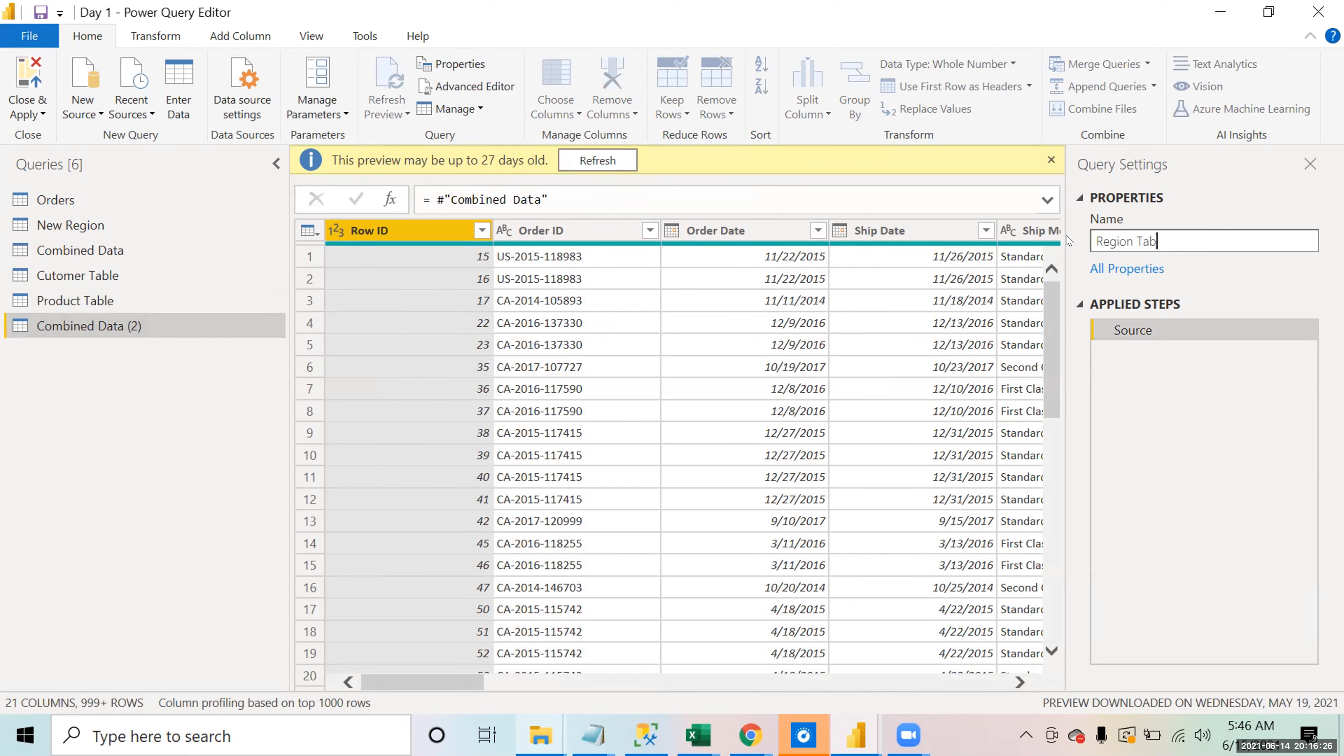
{"action": "type", "text": "le"}
{"action": "key", "text": "Return"}
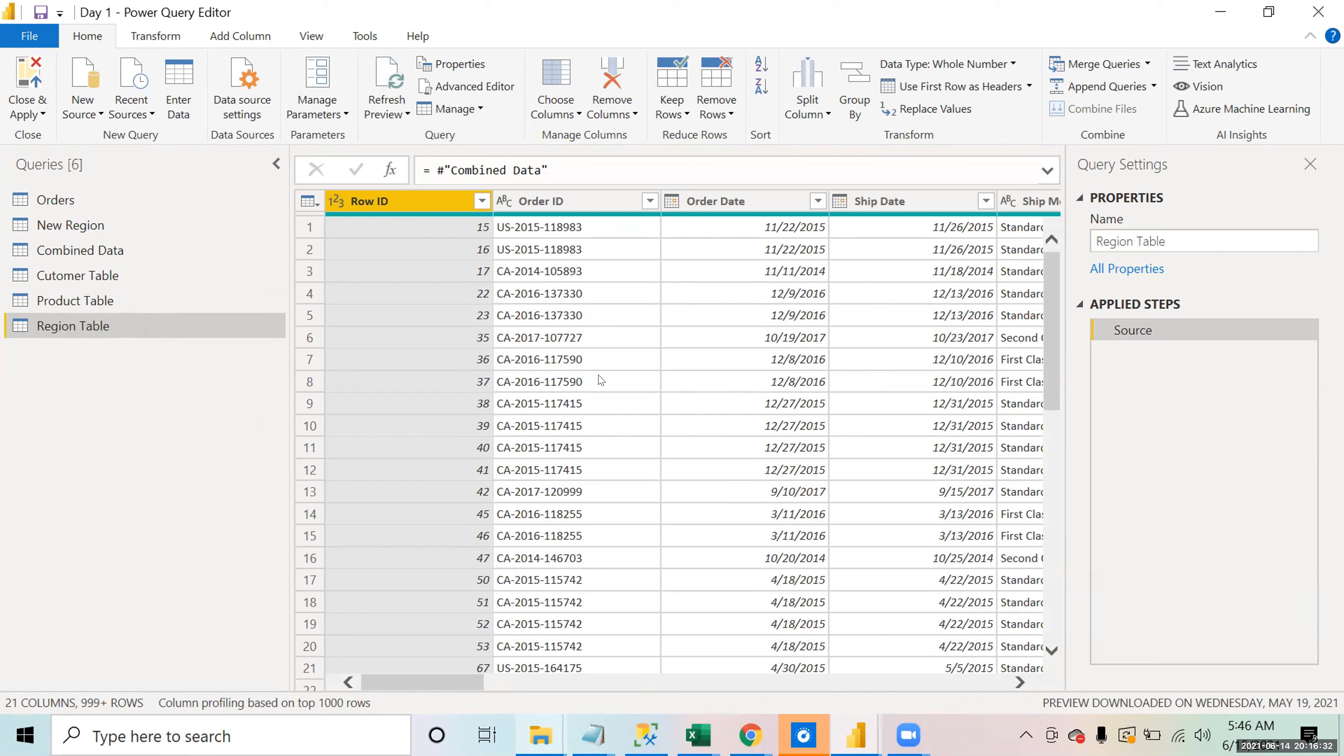
Step: Keep only the Country, City, State, Postal Code and Region columns in Region Table, removing all others
{"action": "left_click_drag", "start_coordinate": [443, 683], "coordinate": [660, 704]}
{"action": "left_click_drag", "start_coordinate": [686, 207], "coordinate": [1000, 207]}
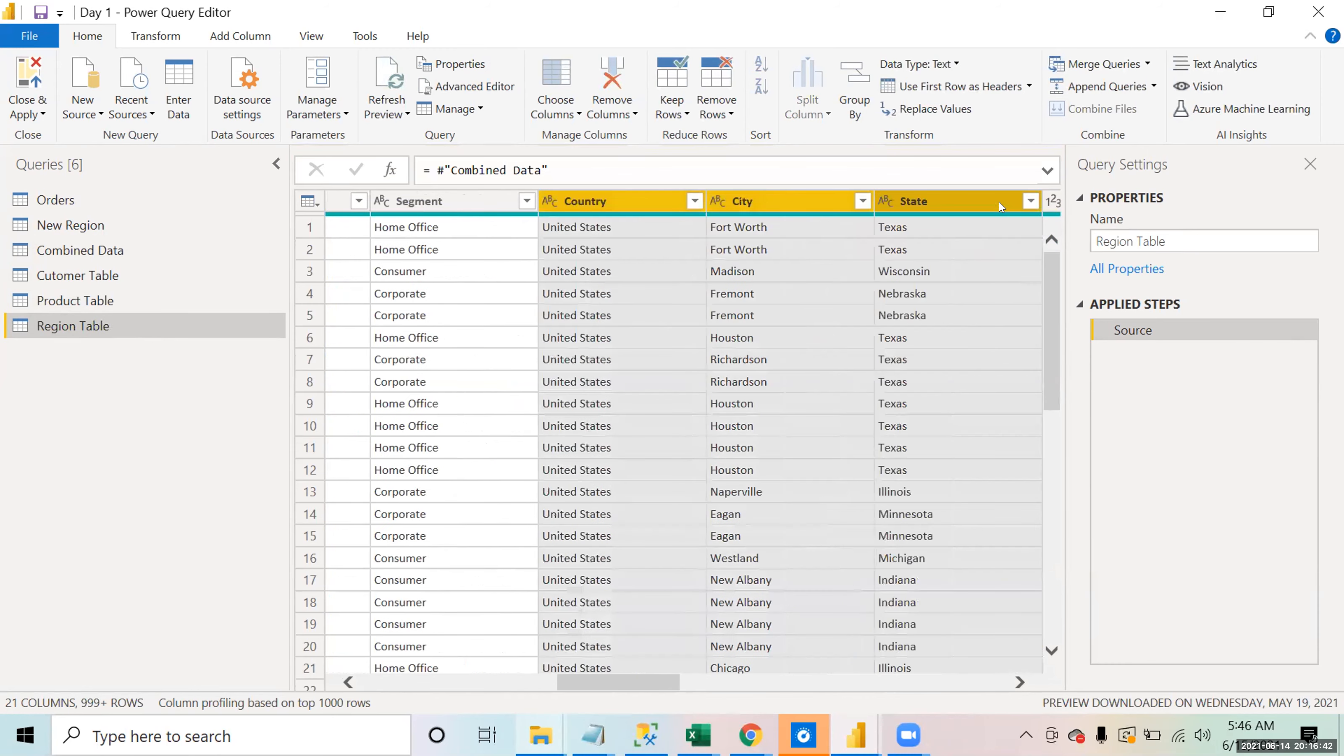
{"action": "left_click_drag", "start_coordinate": [623, 682], "coordinate": [685, 681]}
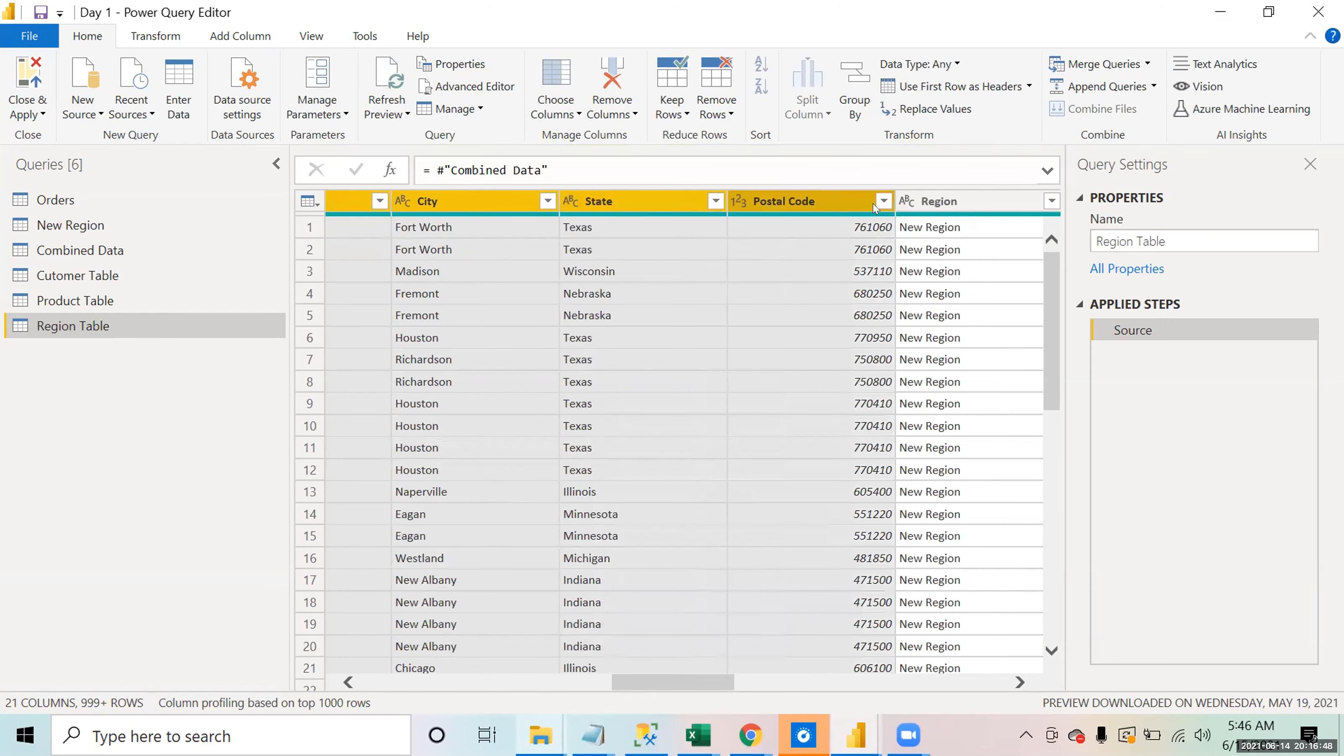
{"action": "left_click", "coordinate": [966, 197], "text": "shift"}
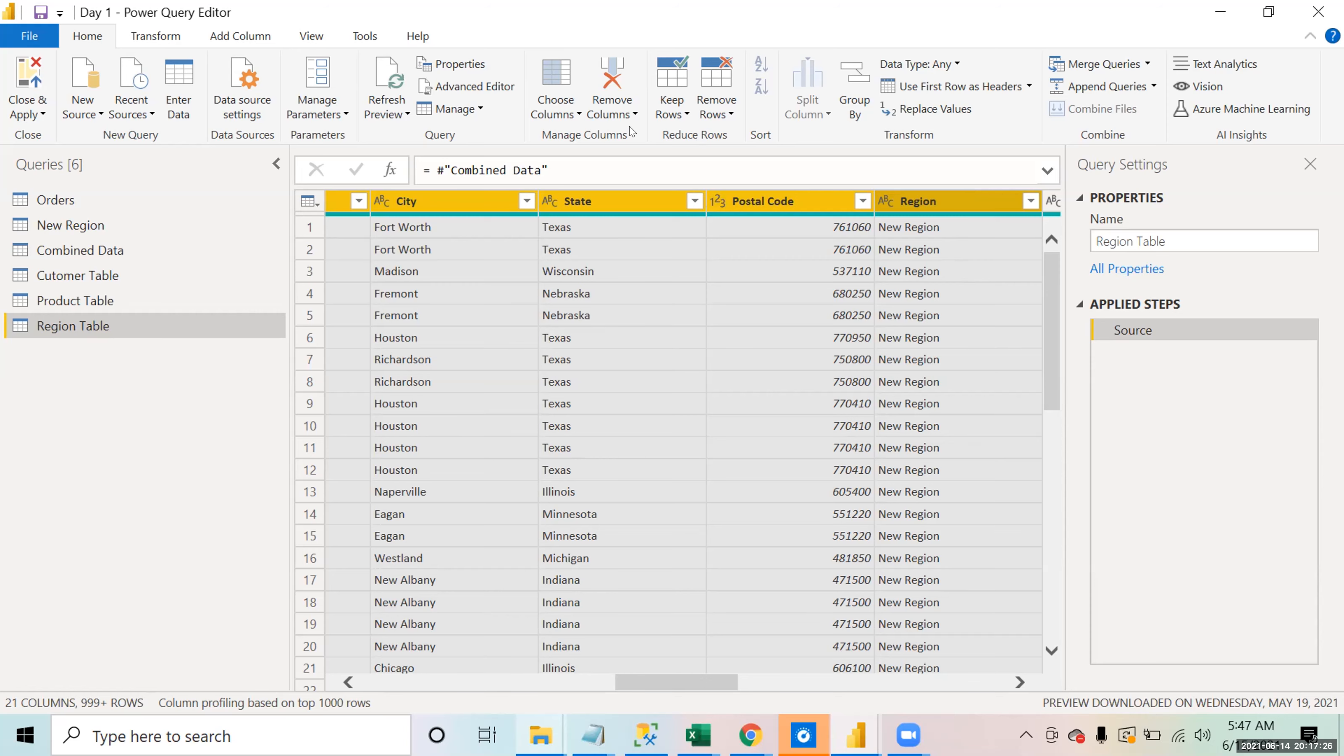
{"action": "left_click", "coordinate": [608, 113]}
{"action": "left_click", "coordinate": [634, 159]}
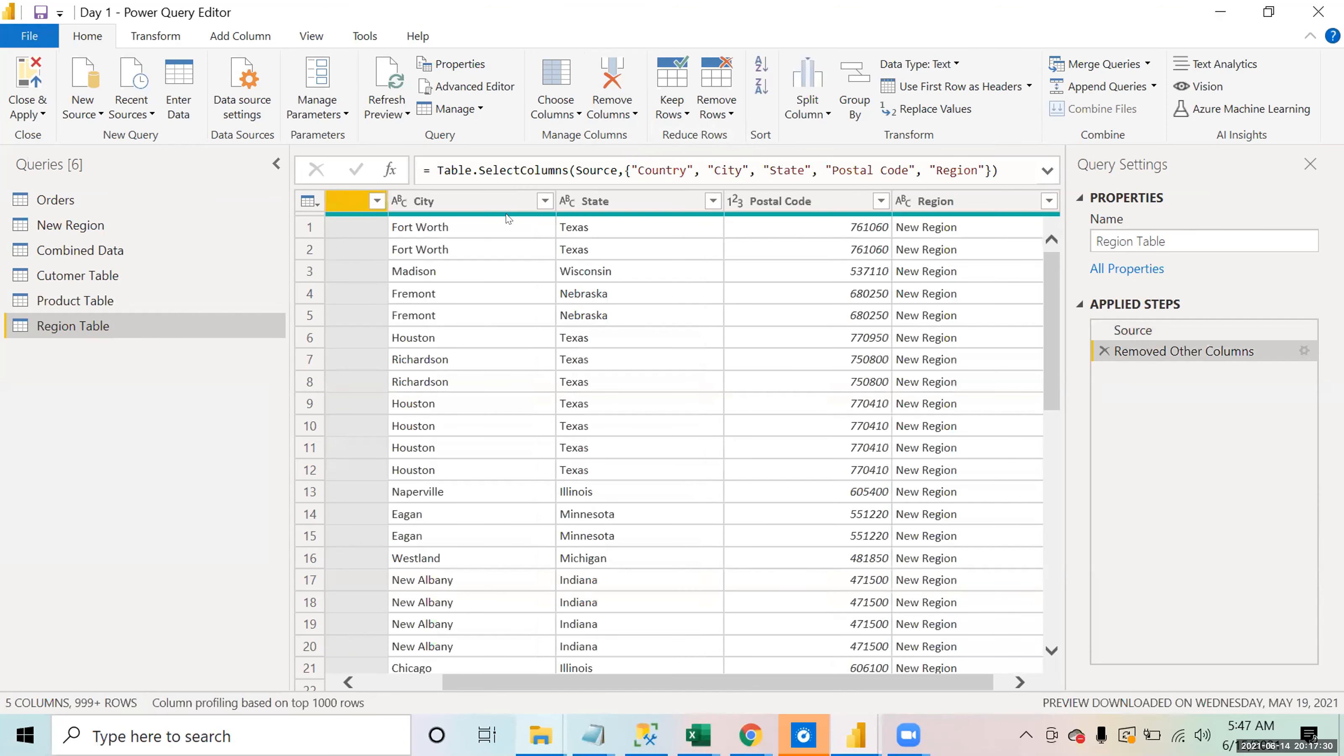
Step: Remove duplicate rows from Region Table based on the Postal Code column
{"action": "left_click_drag", "start_coordinate": [755, 677], "coordinate": [811, 668]}
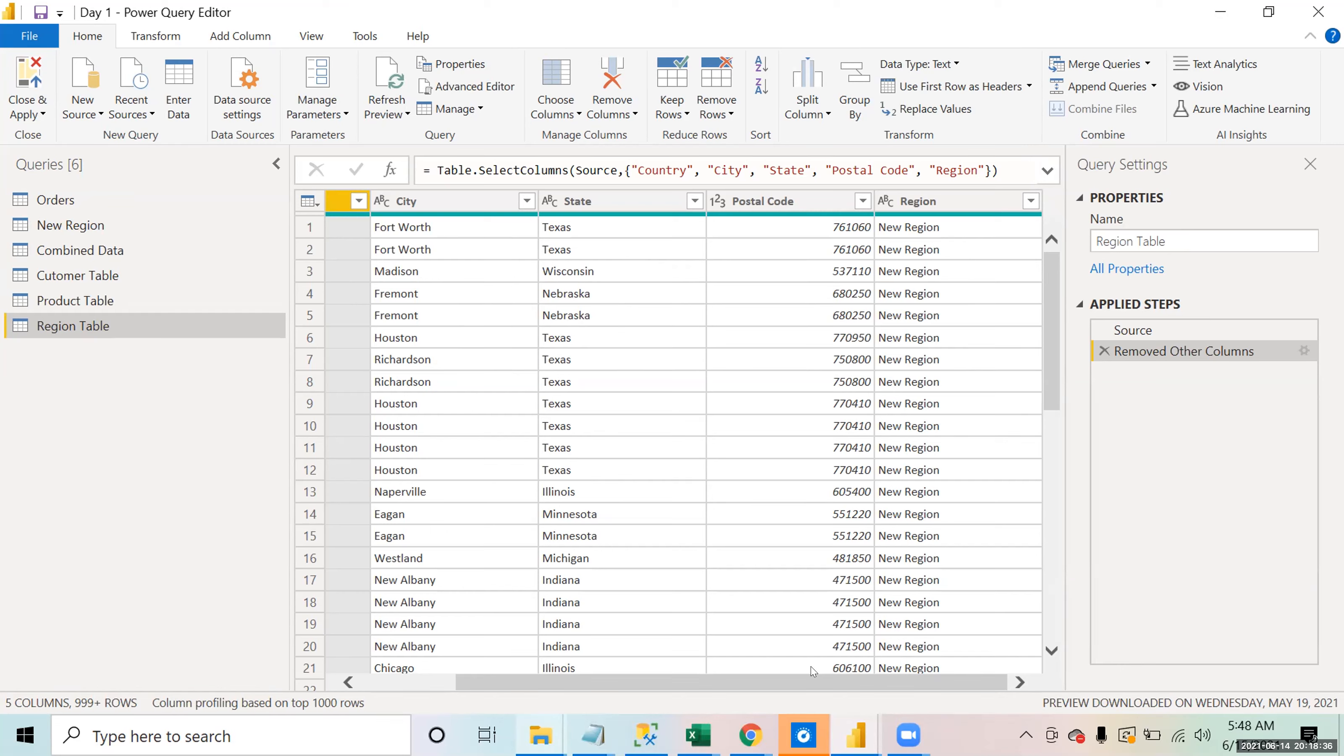
{"action": "left_click", "coordinate": [787, 192]}
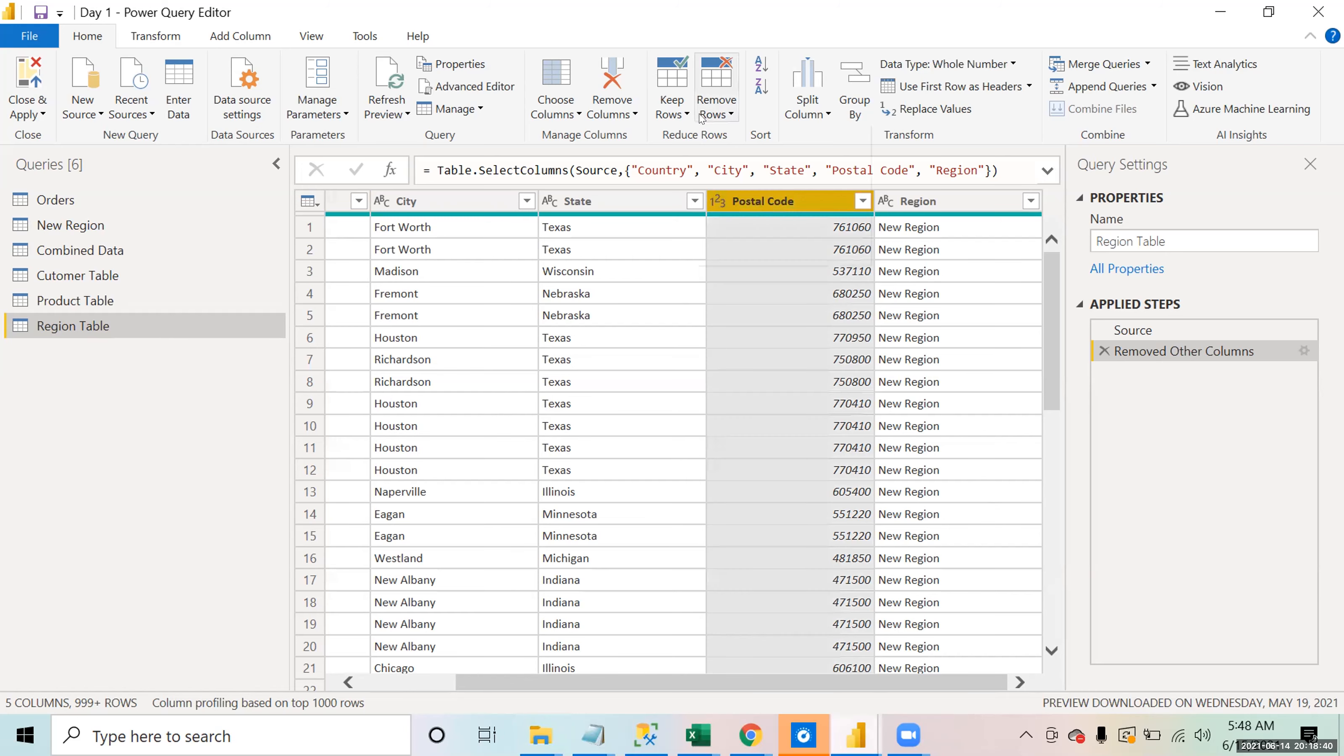
{"action": "left_click", "coordinate": [701, 117]}
{"action": "left_click", "coordinate": [739, 205]}
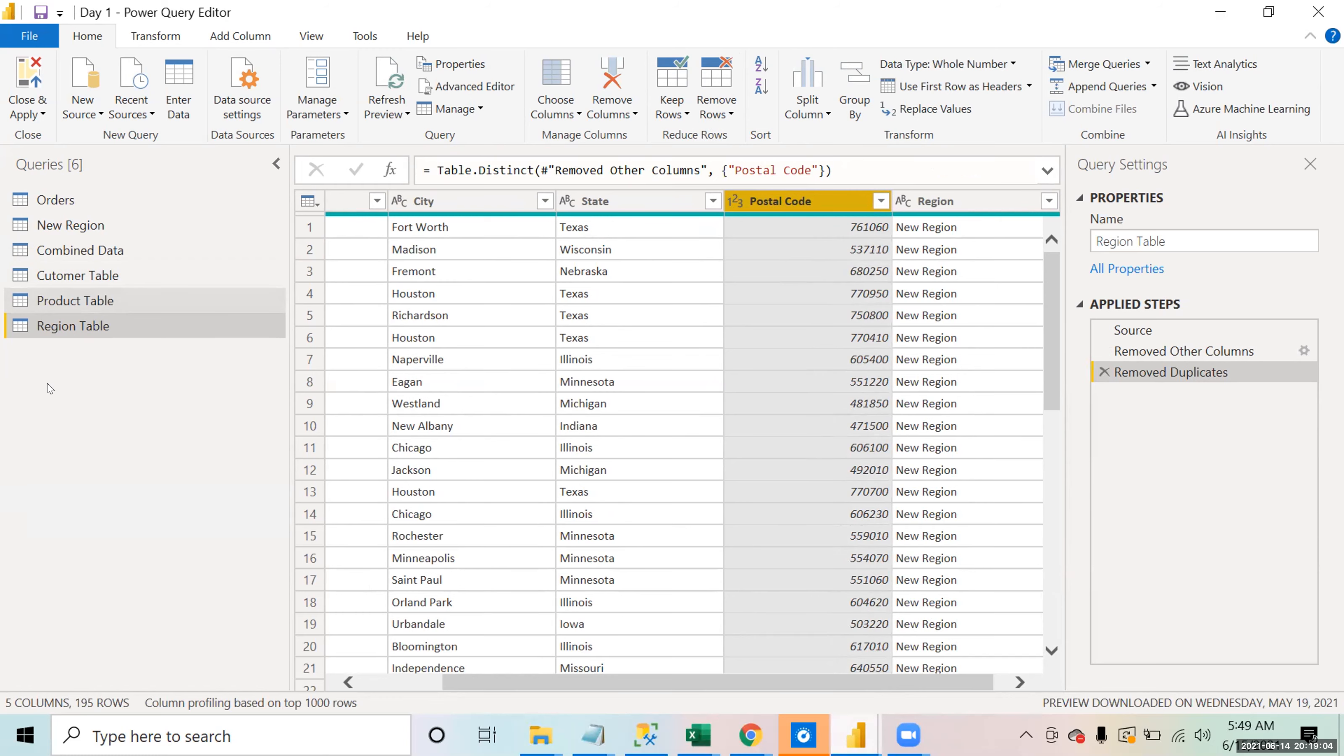
Step: Examine how the Postal Code values relate to City and State across the Region Table rows
{"action": "left_click", "coordinate": [395, 684]}
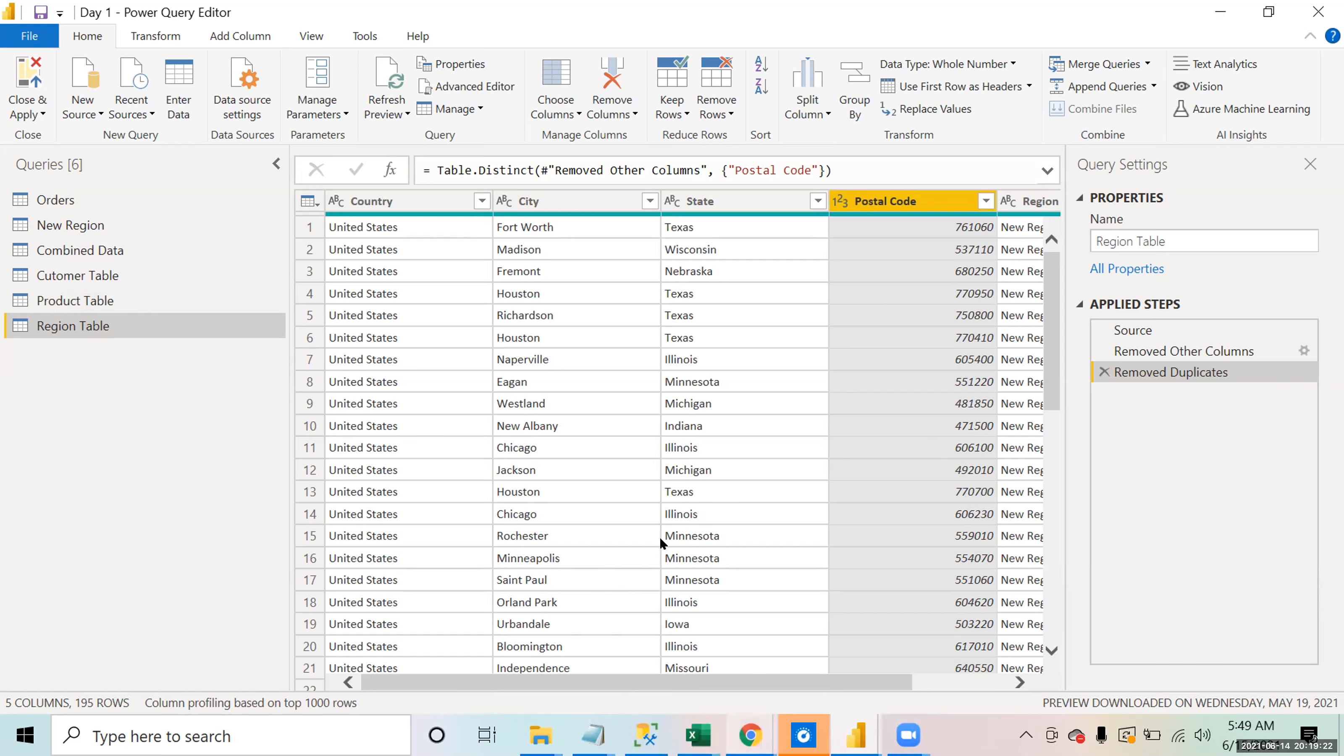
{"action": "left_click", "coordinate": [904, 223]}
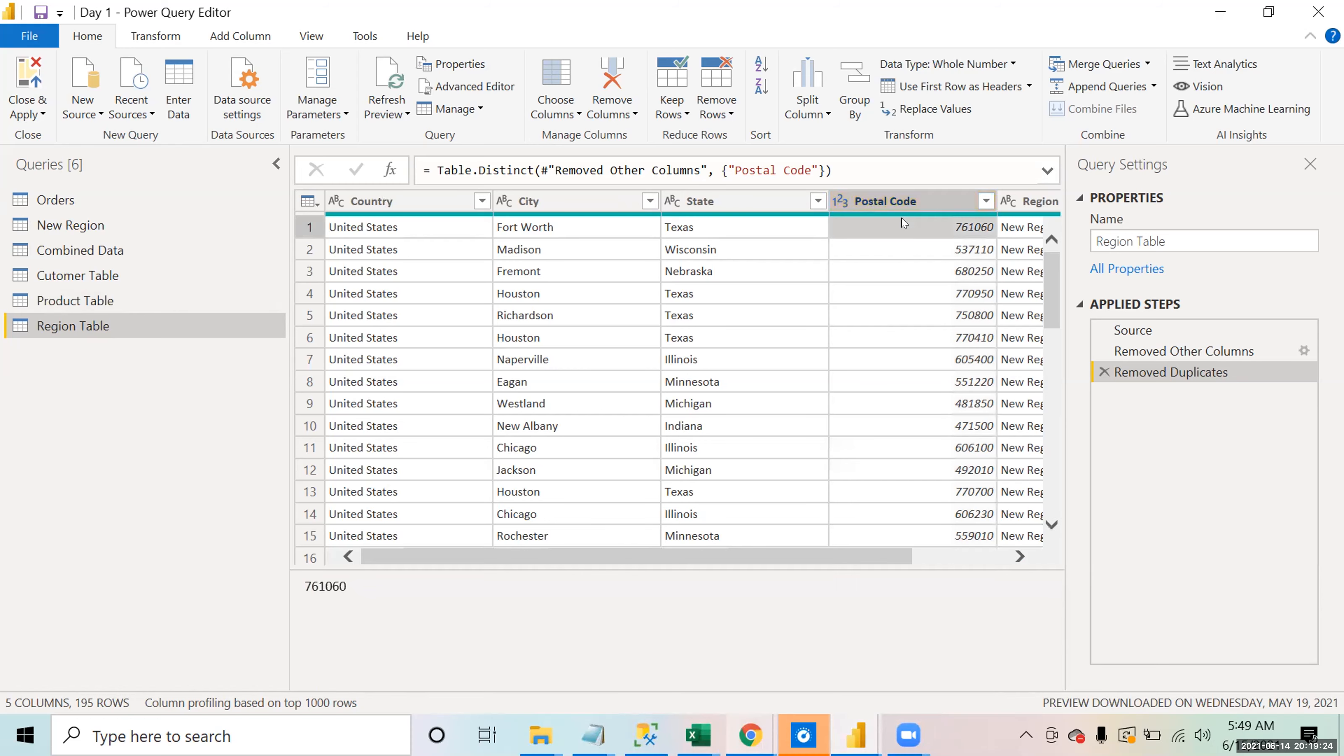
{"action": "left_click", "coordinate": [583, 224]}
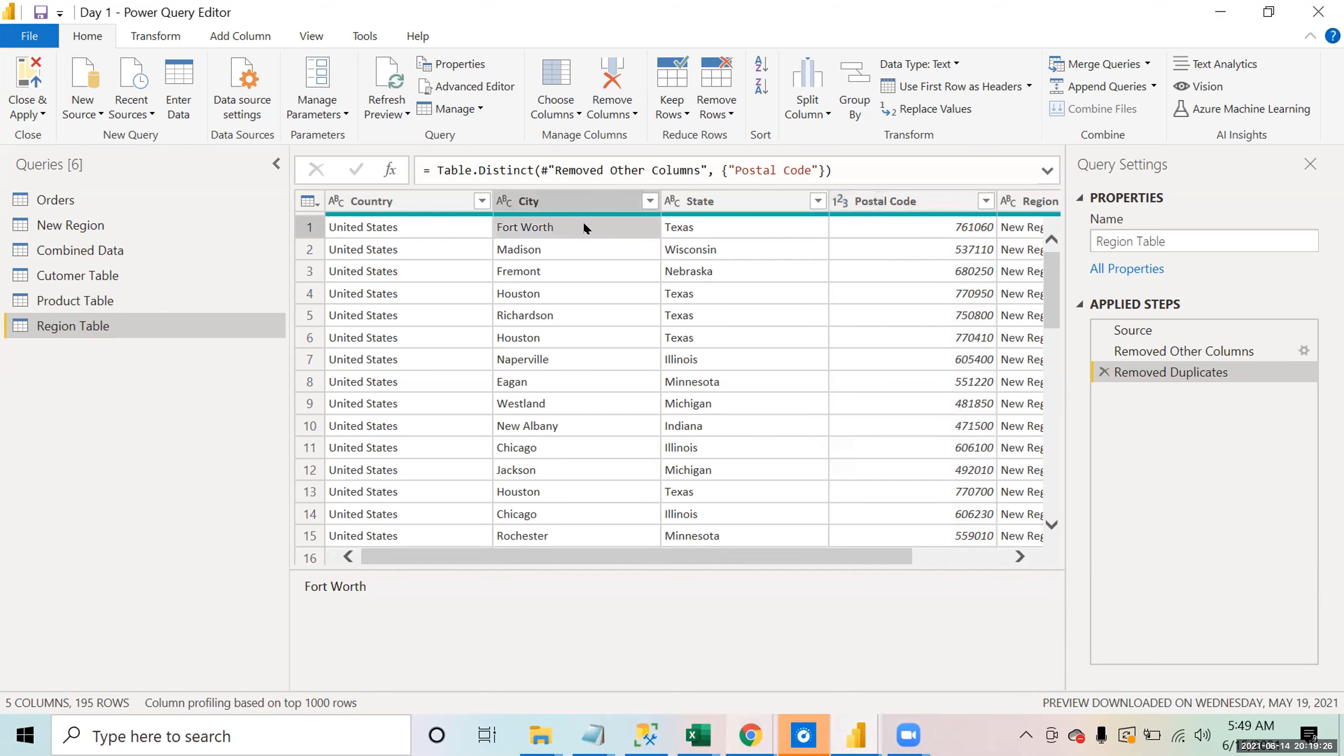
{"action": "left_click", "coordinate": [699, 225]}
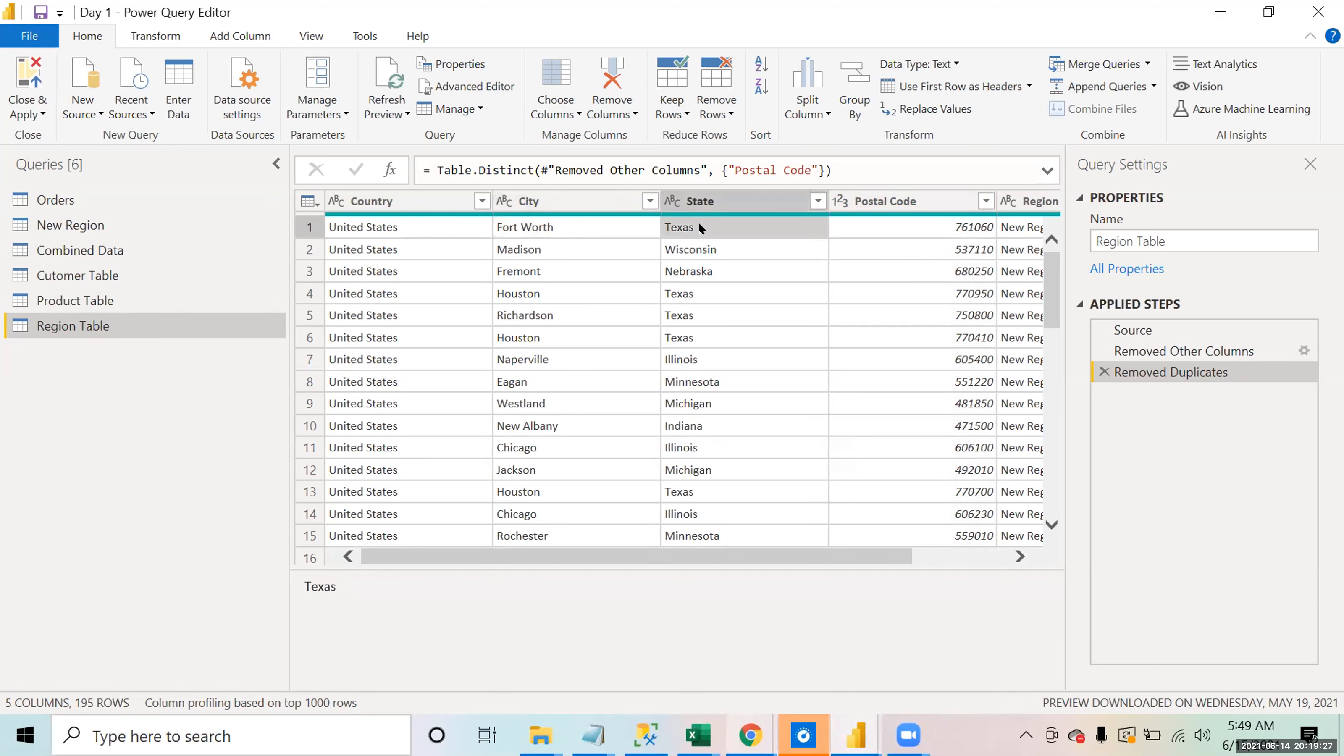
{"action": "left_click", "coordinate": [907, 294]}
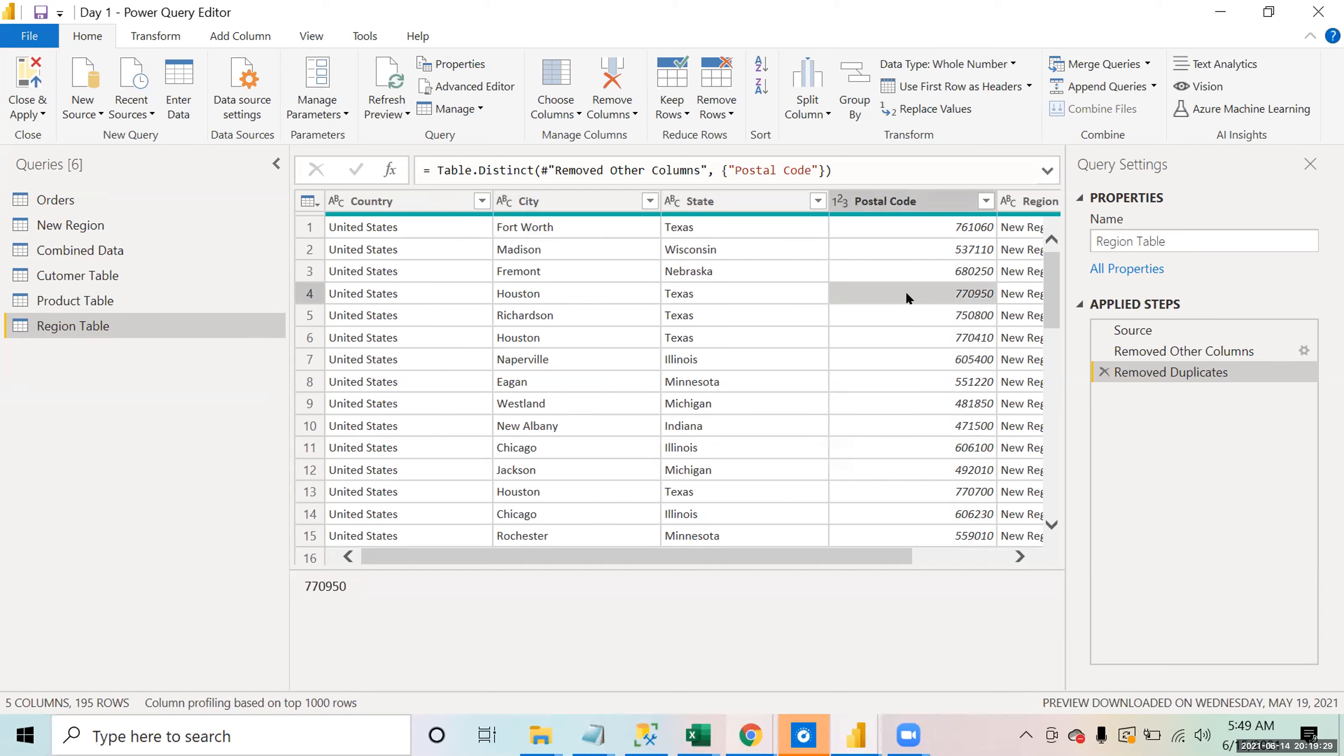
{"action": "left_click", "coordinate": [595, 297]}
{"action": "left_click", "coordinate": [708, 298]}
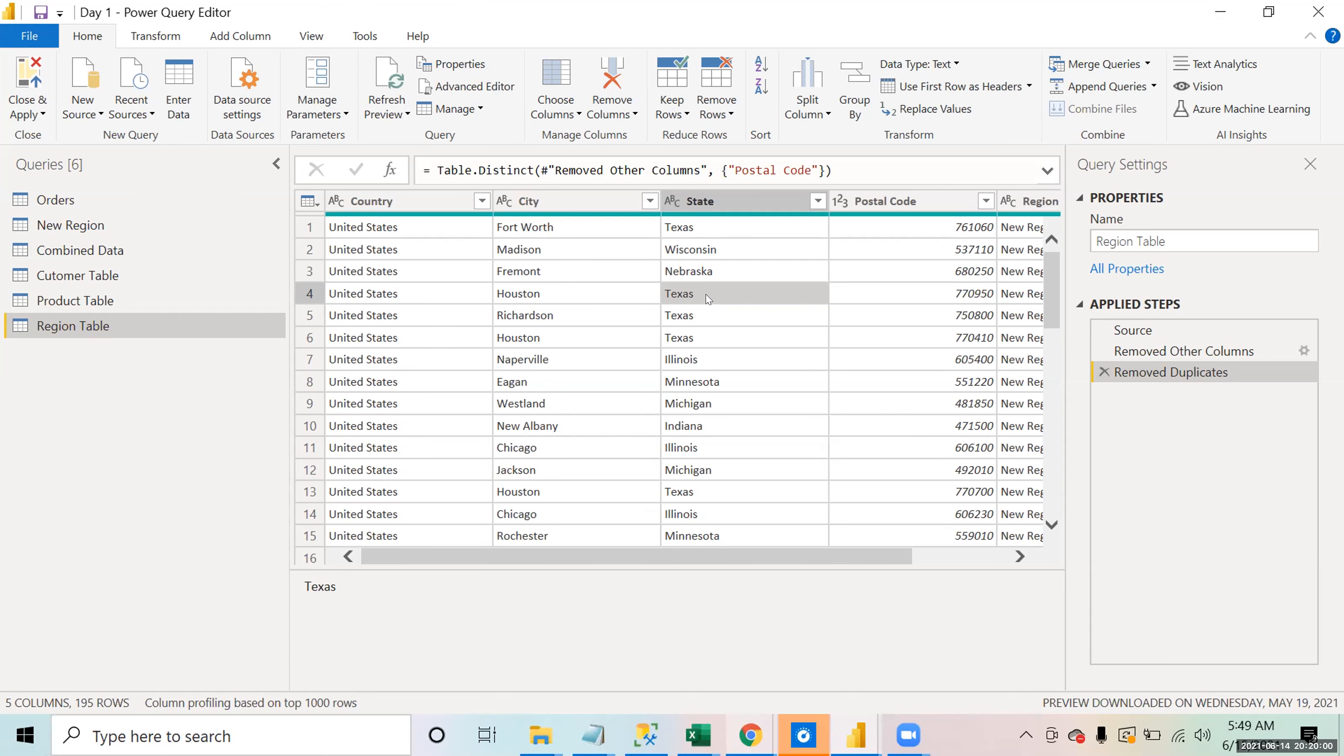
{"action": "left_click", "coordinate": [925, 198]}
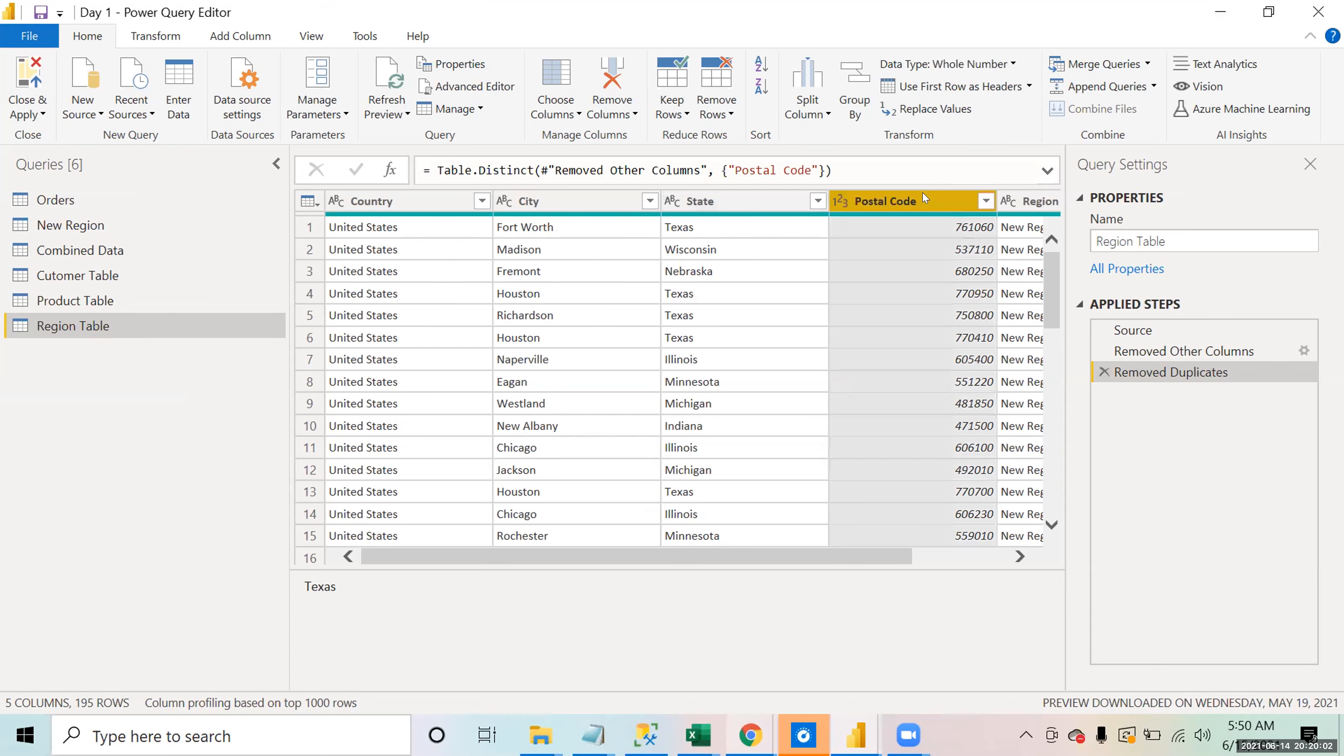
{"action": "left_click", "coordinate": [545, 208]}
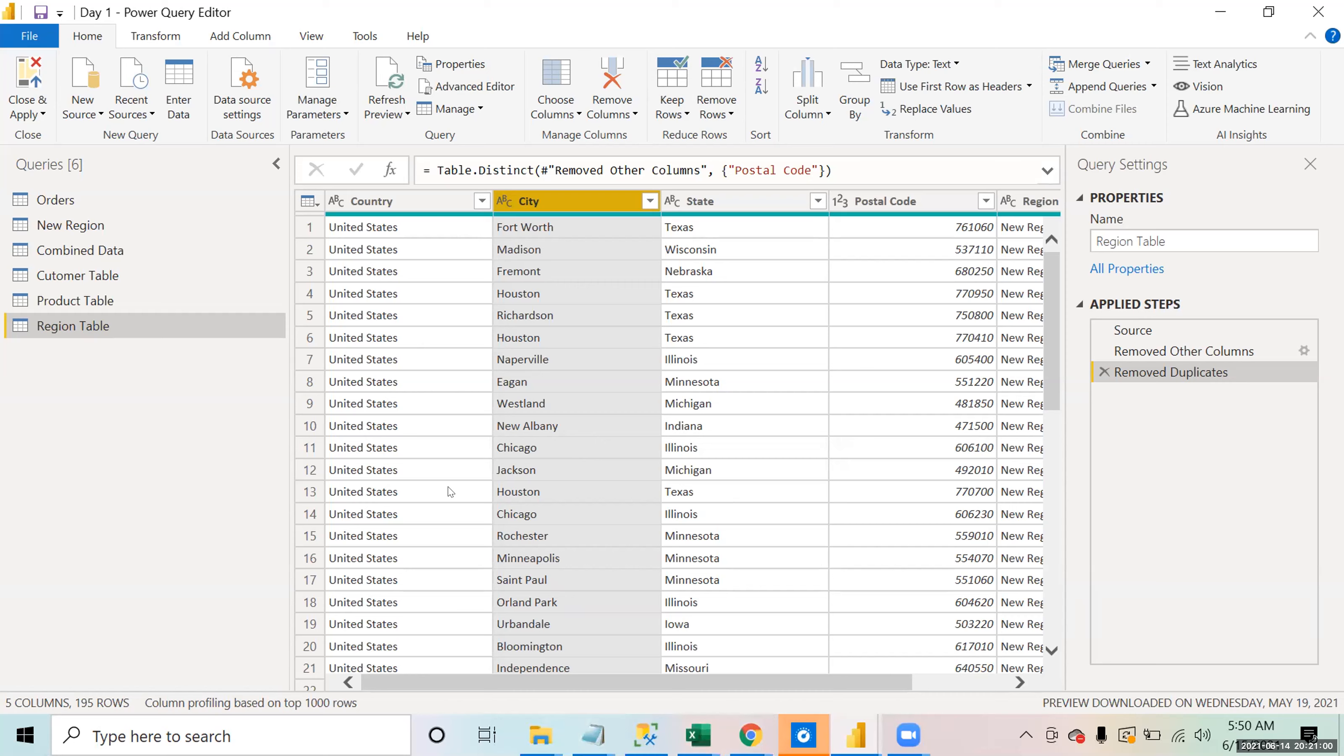
Step: Create a query that references New Region and name it Segment Table
{"action": "left_click", "coordinate": [73, 217]}
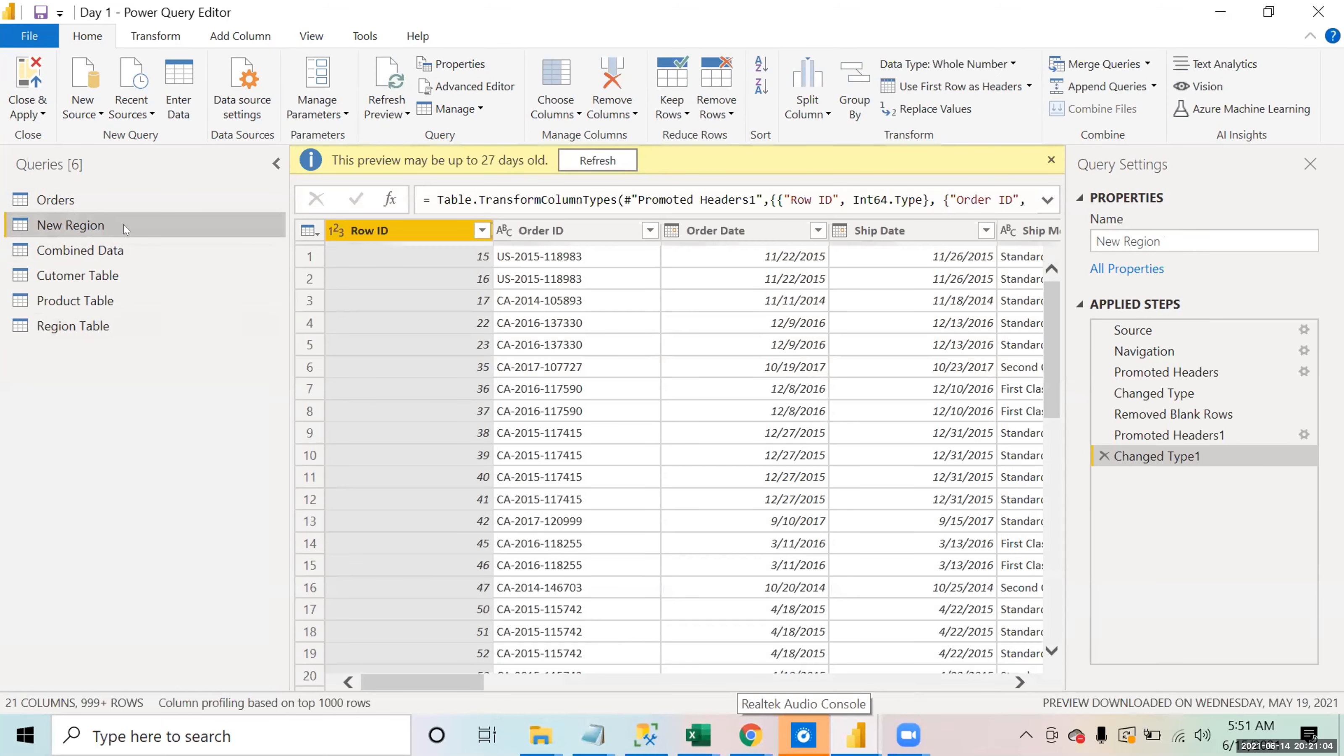
{"action": "right_click", "coordinate": [125, 228]}
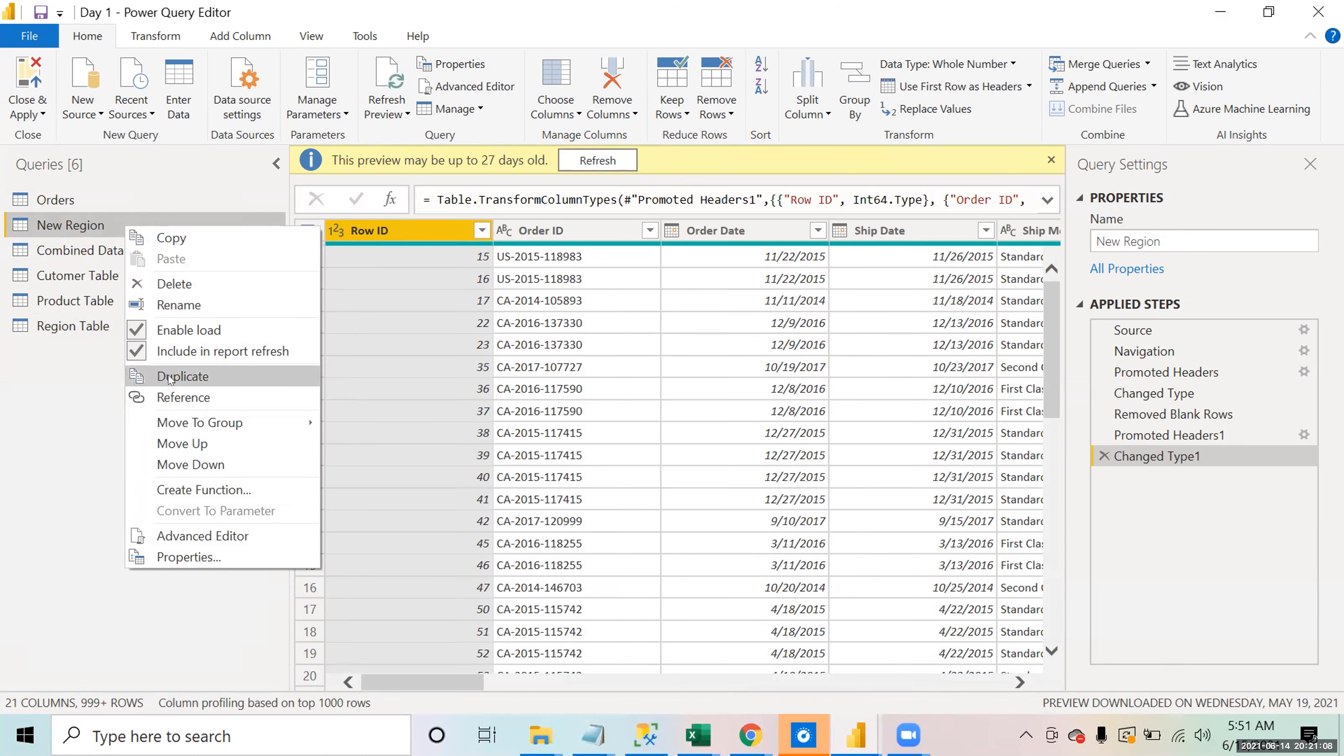
{"action": "left_click", "coordinate": [185, 398]}
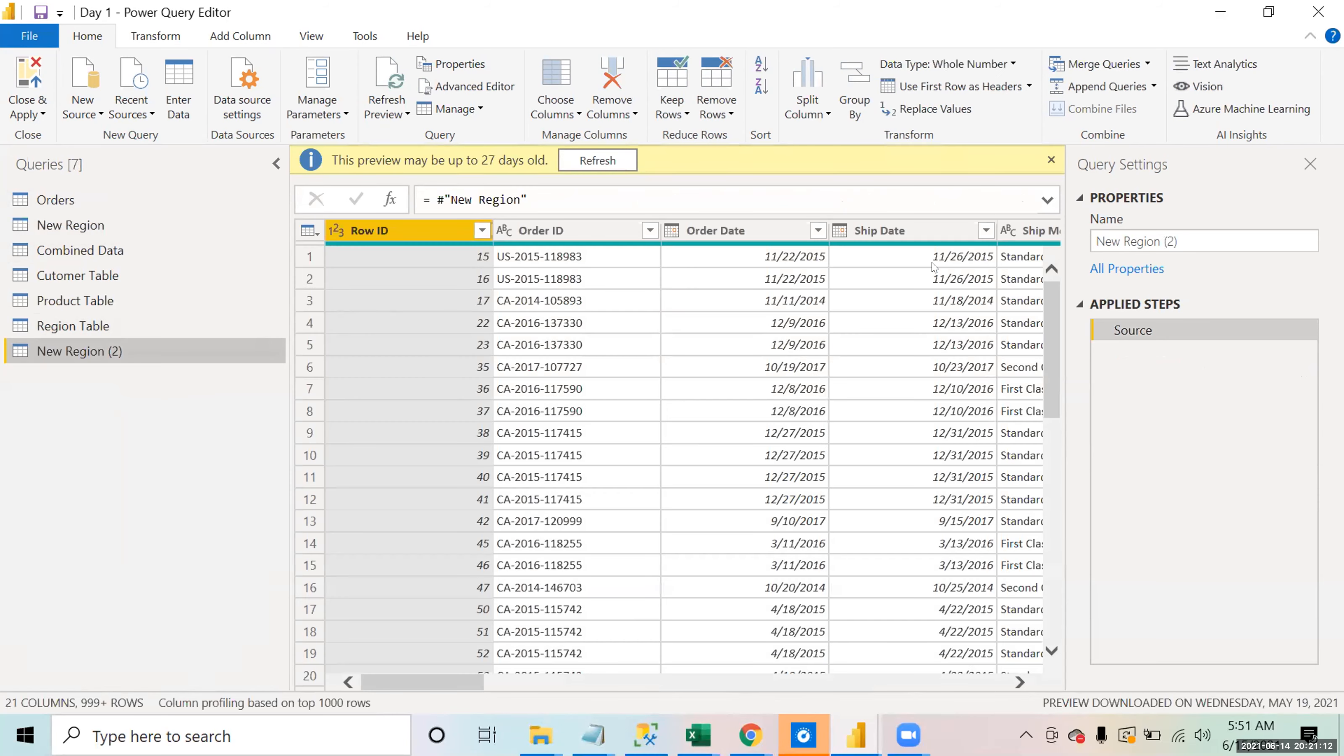
{"action": "left_click", "coordinate": [1197, 245]}
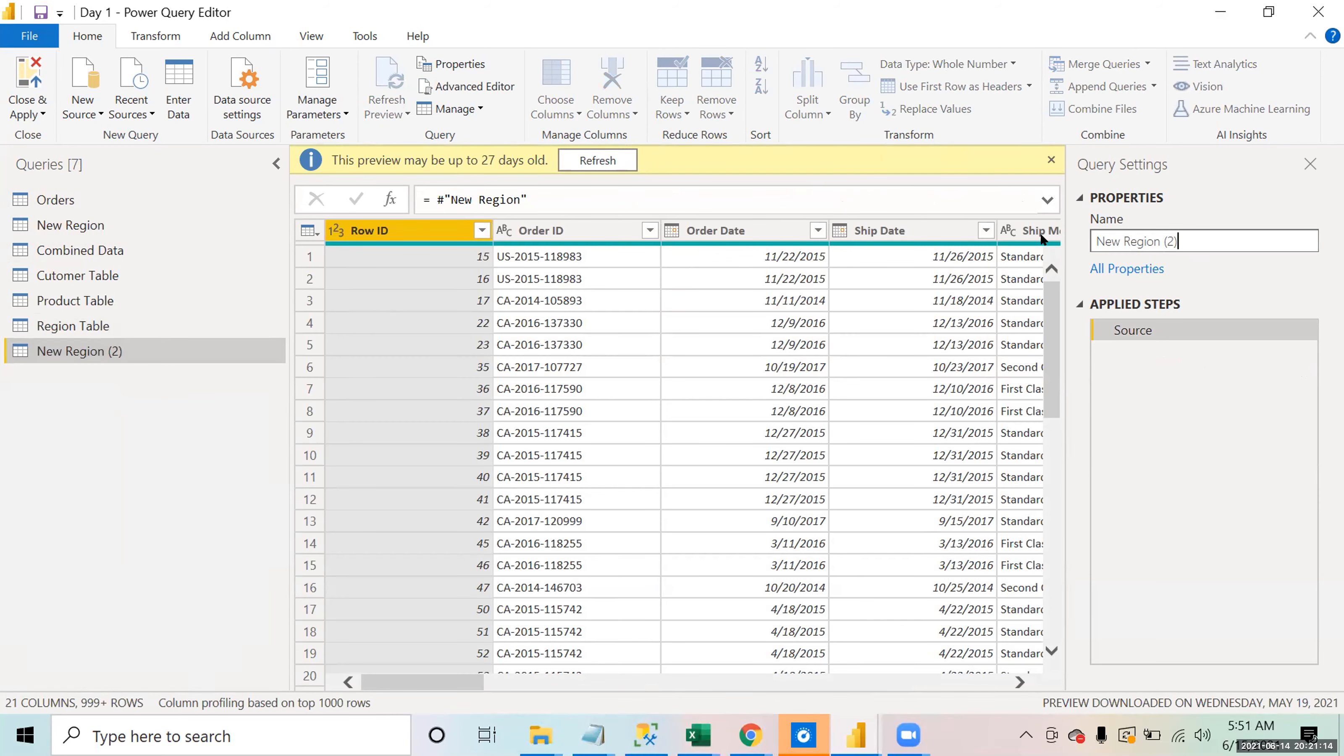
{"action": "key", "text": "ctrl+a"}
{"action": "type", "text": "Segment Table"}
{"action": "key", "text": "Return"}
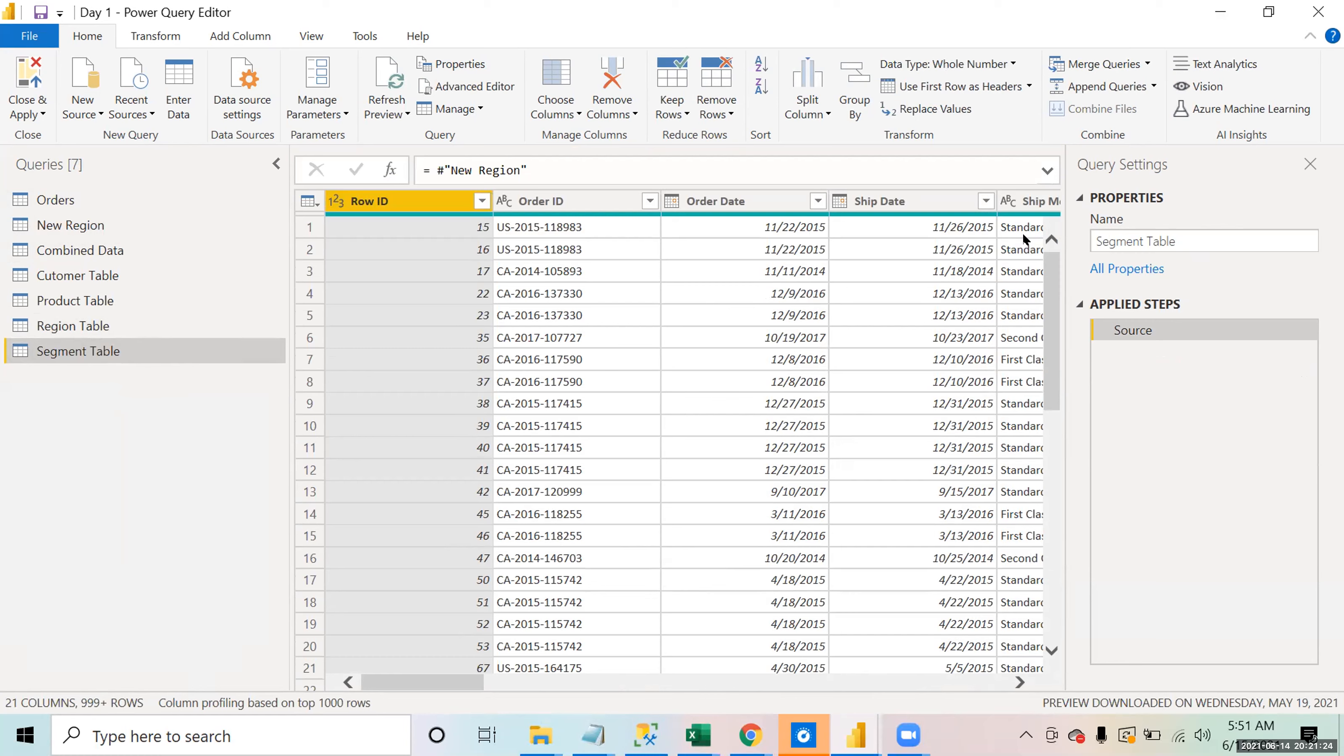
Step: Keep only the Segment column in Segment Table and remove its duplicate rows
{"action": "left_click_drag", "start_coordinate": [442, 682], "coordinate": [554, 691]}
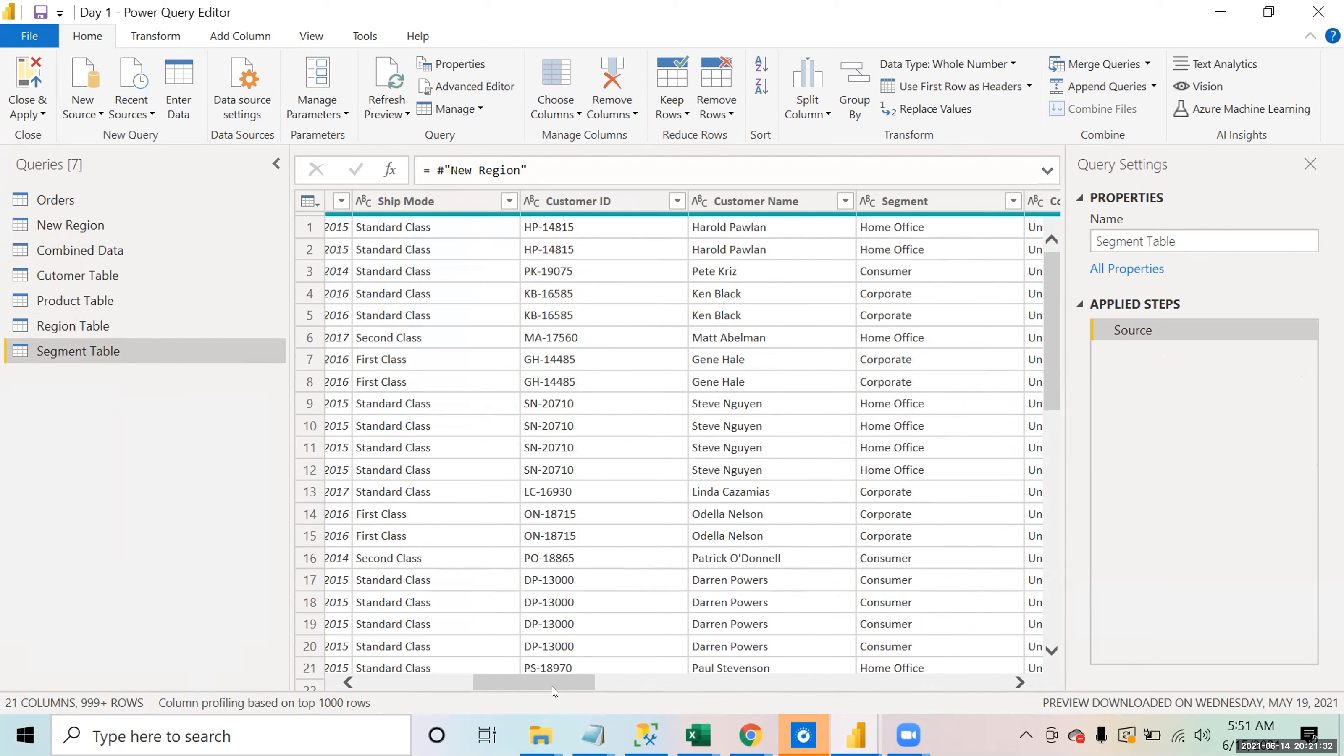
{"action": "left_click", "coordinate": [917, 203]}
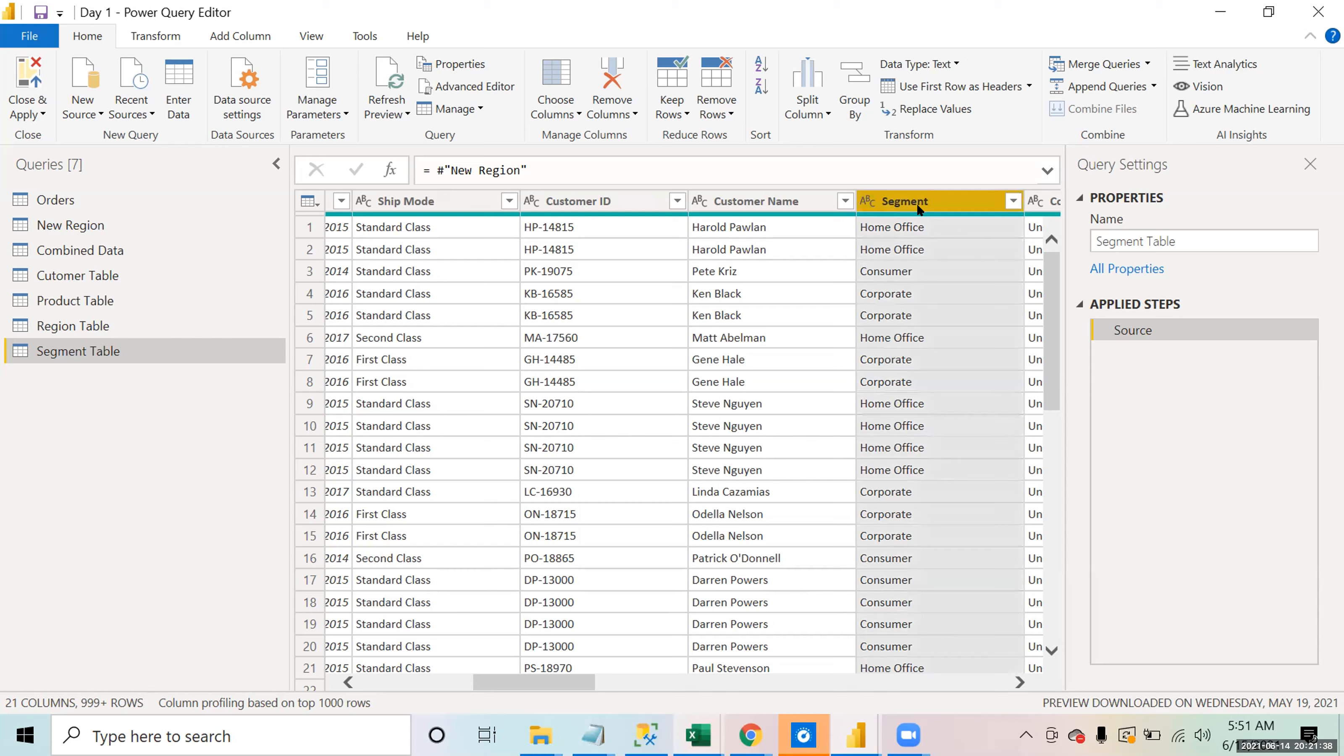
{"action": "right_click", "coordinate": [918, 205]}
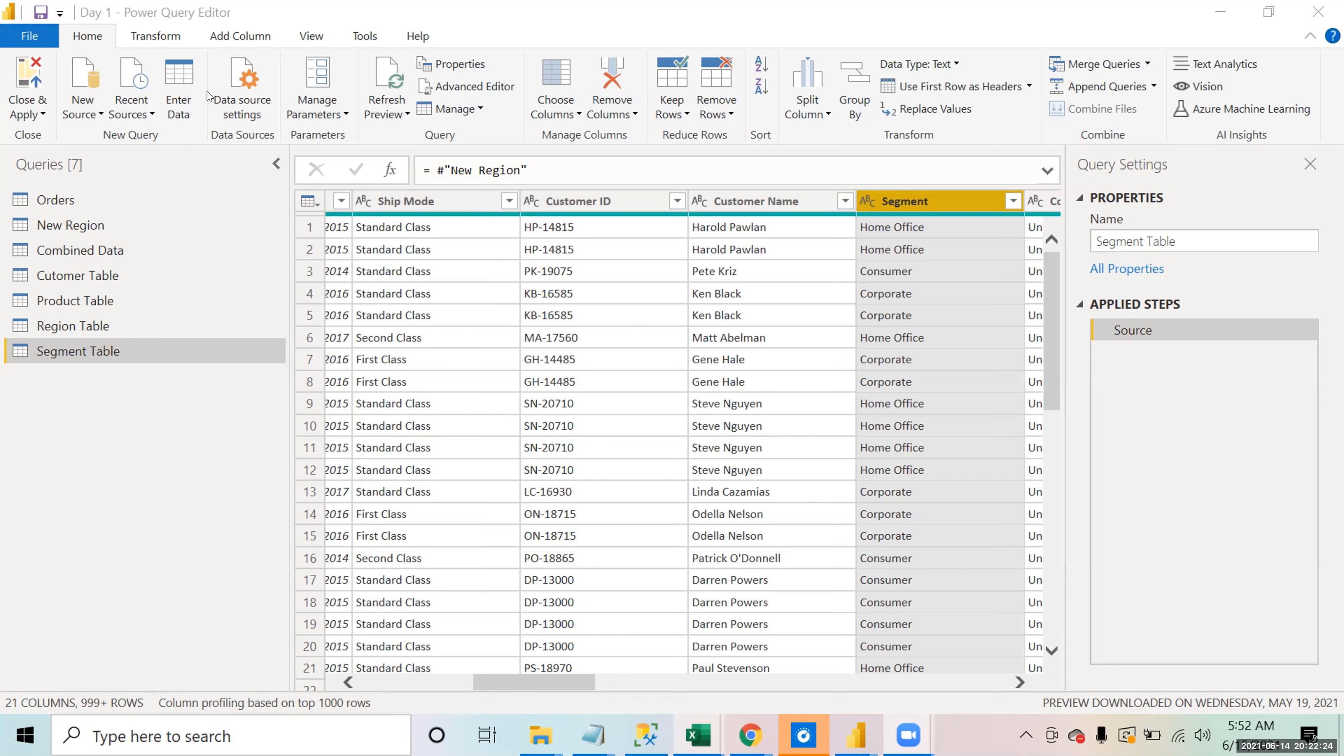
{"action": "right_click", "coordinate": [932, 207]}
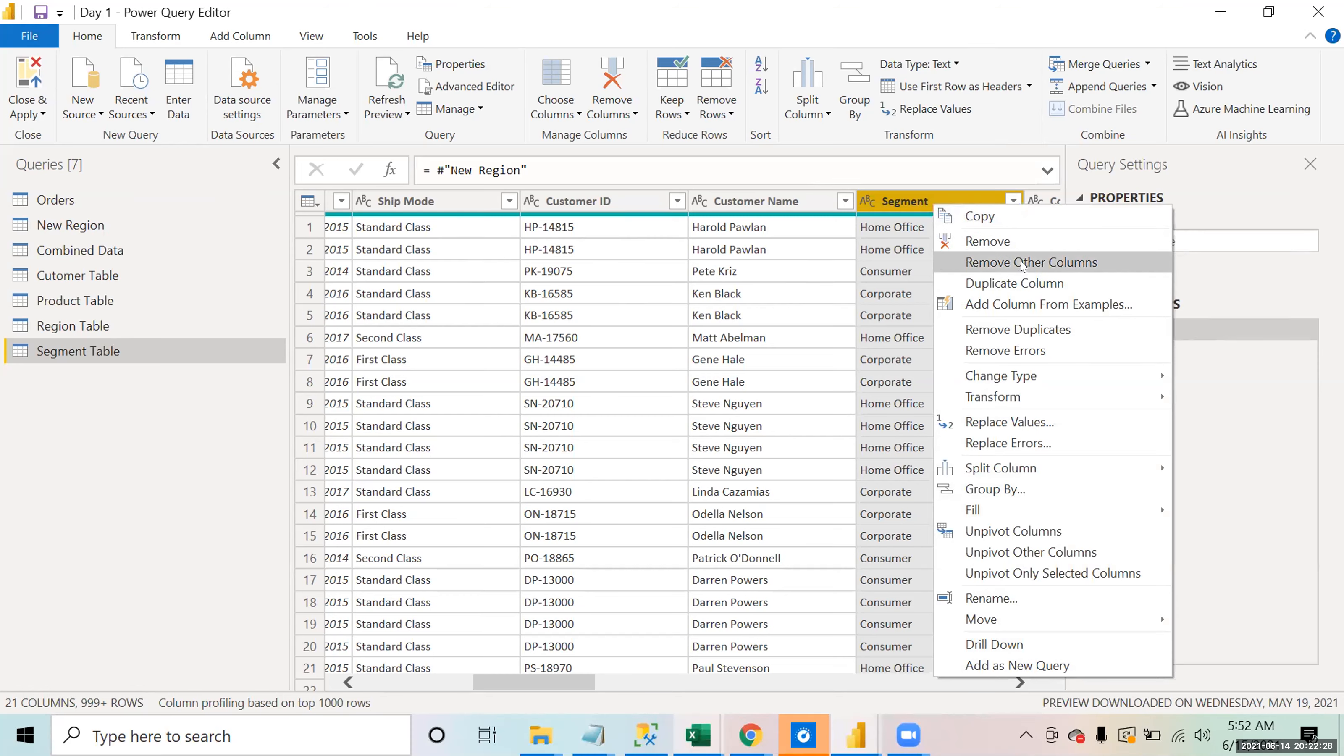
{"action": "left_click", "coordinate": [1023, 266]}
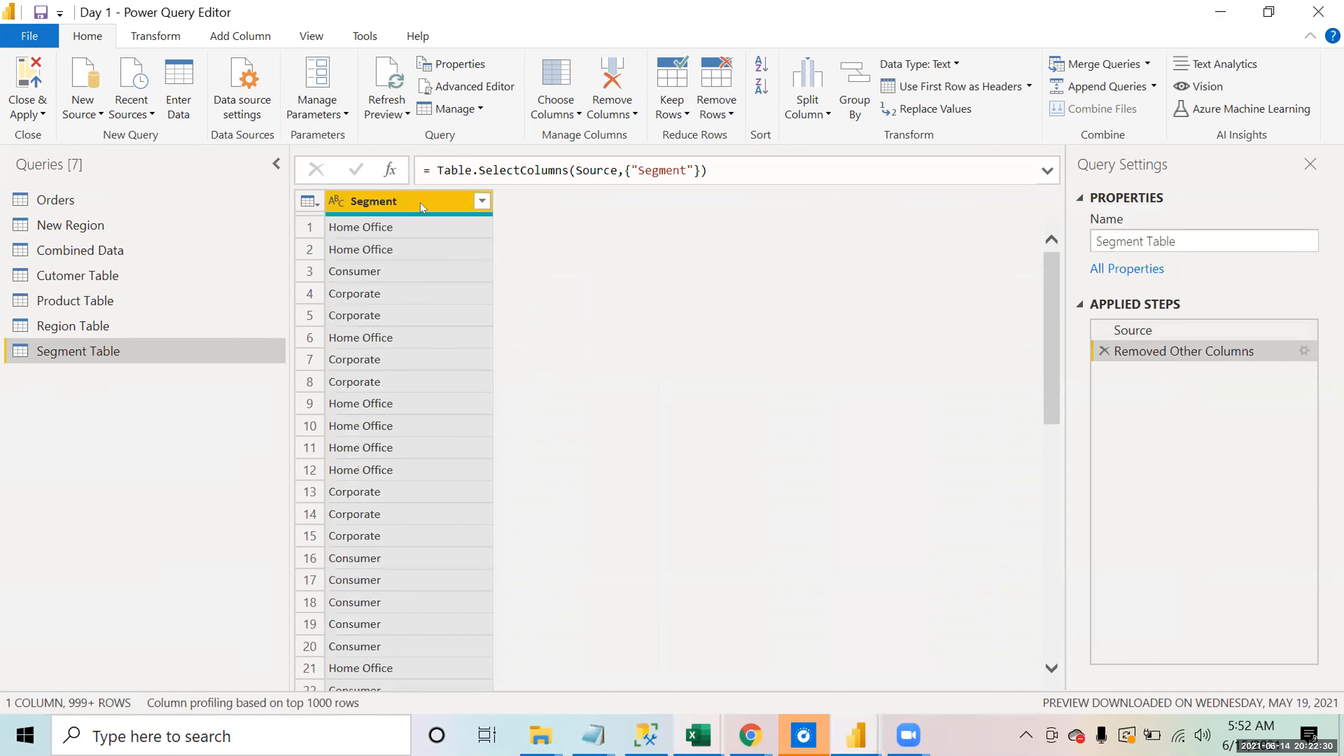
{"action": "left_click", "coordinate": [722, 110]}
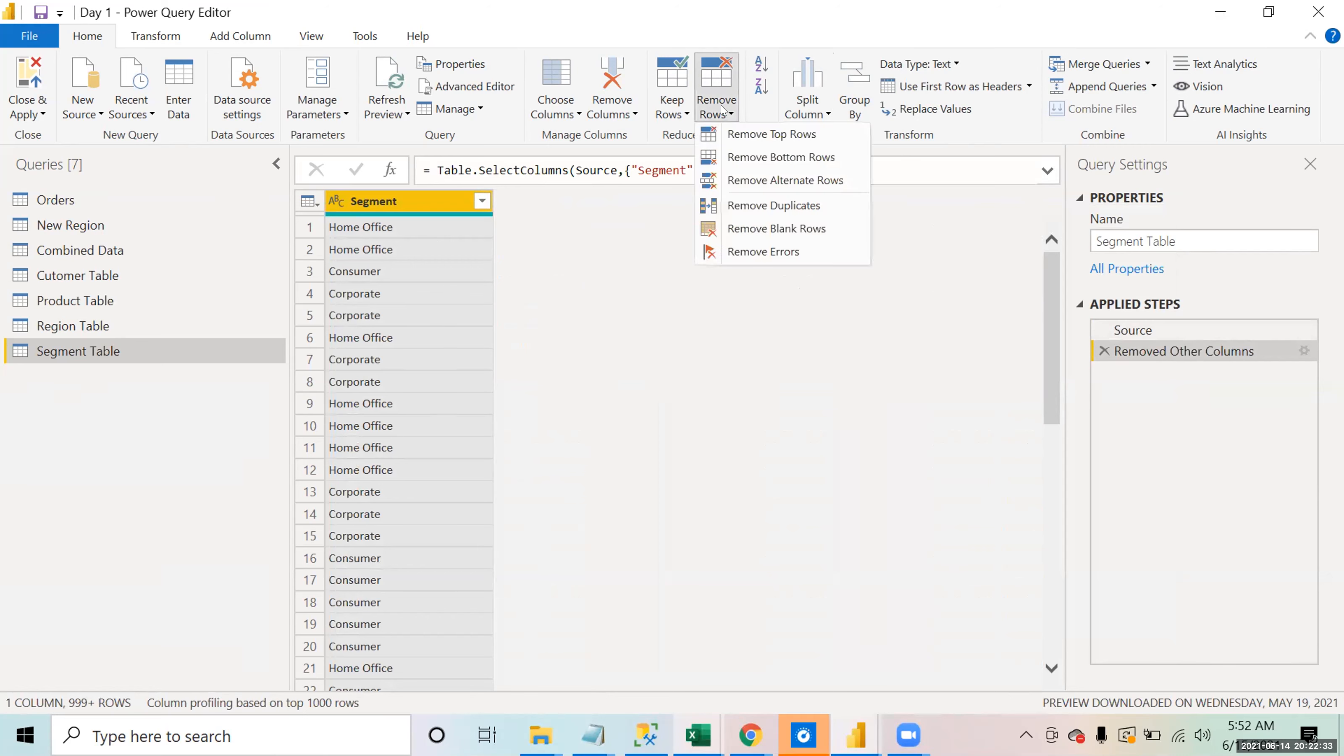
{"action": "left_click", "coordinate": [731, 211]}
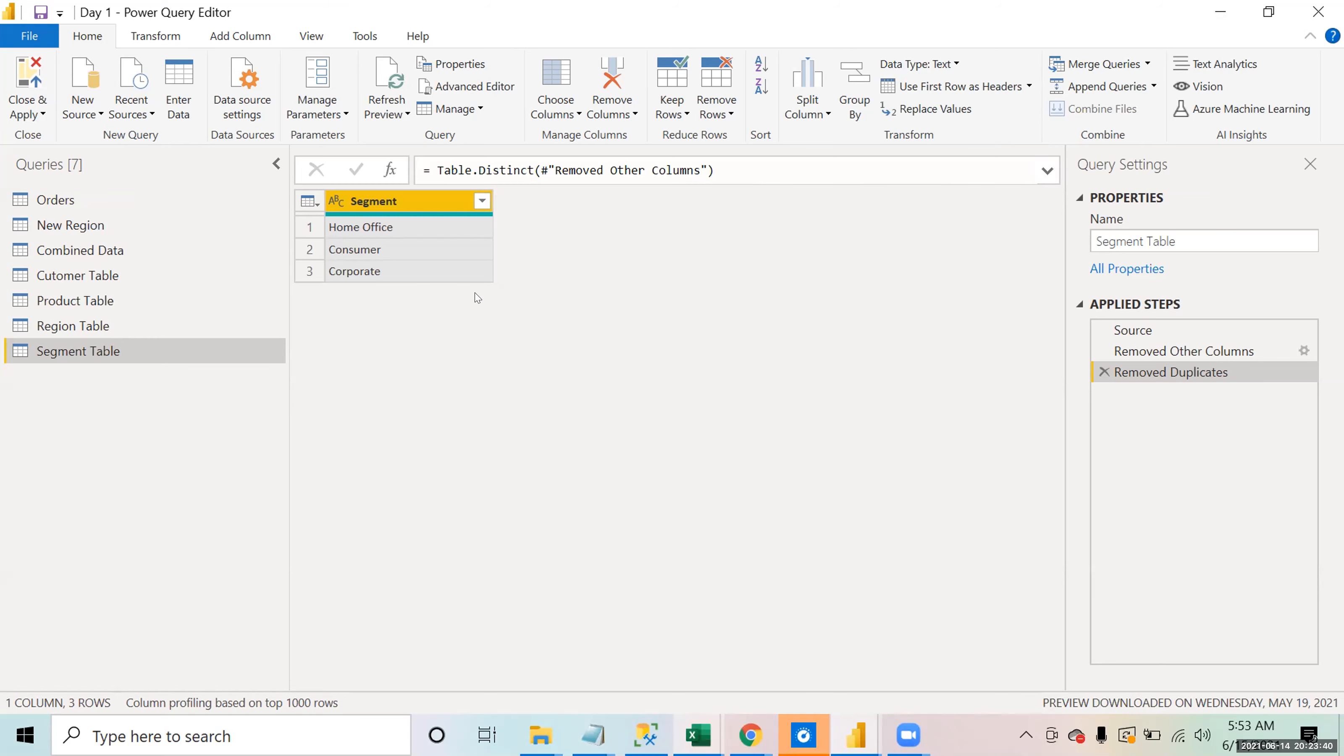
Step: Add an index column starting from 1 to Segment Table
{"action": "left_click", "coordinate": [161, 39]}
{"action": "left_click", "coordinate": [239, 37]}
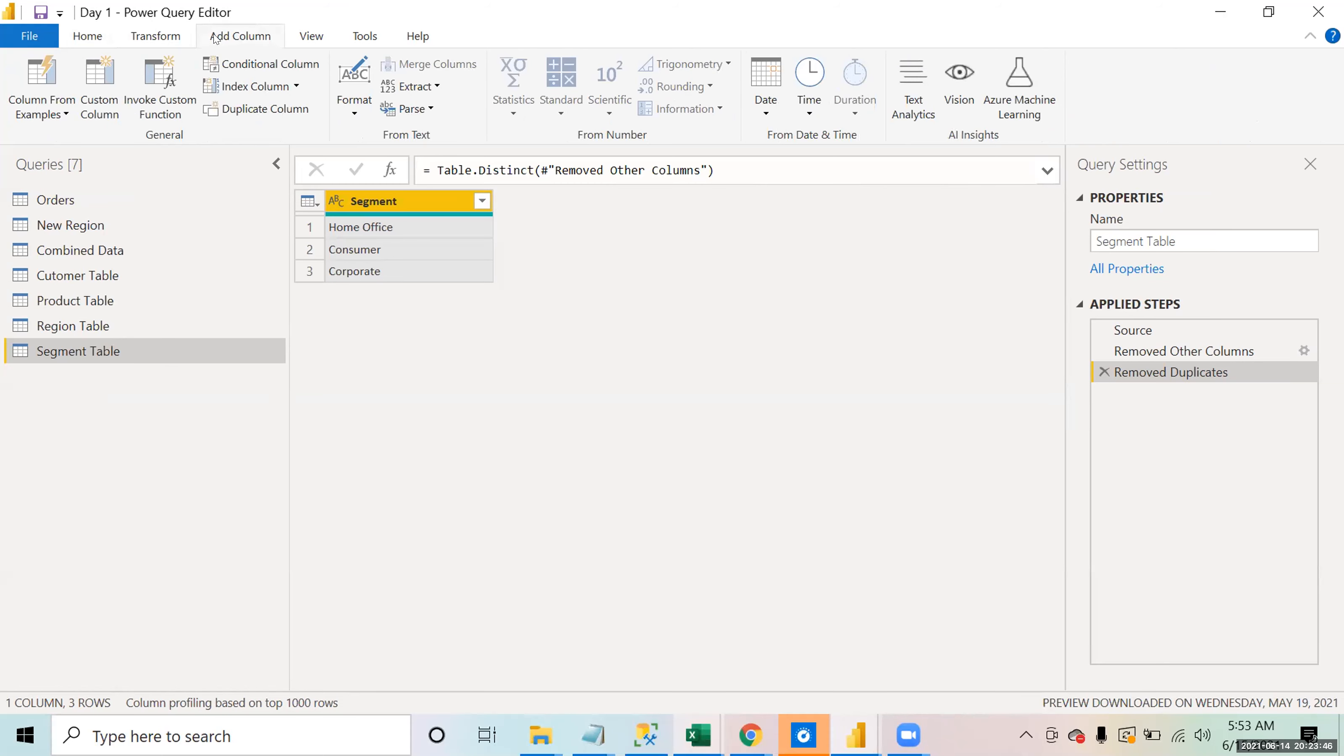
{"action": "left_click", "coordinate": [161, 39]}
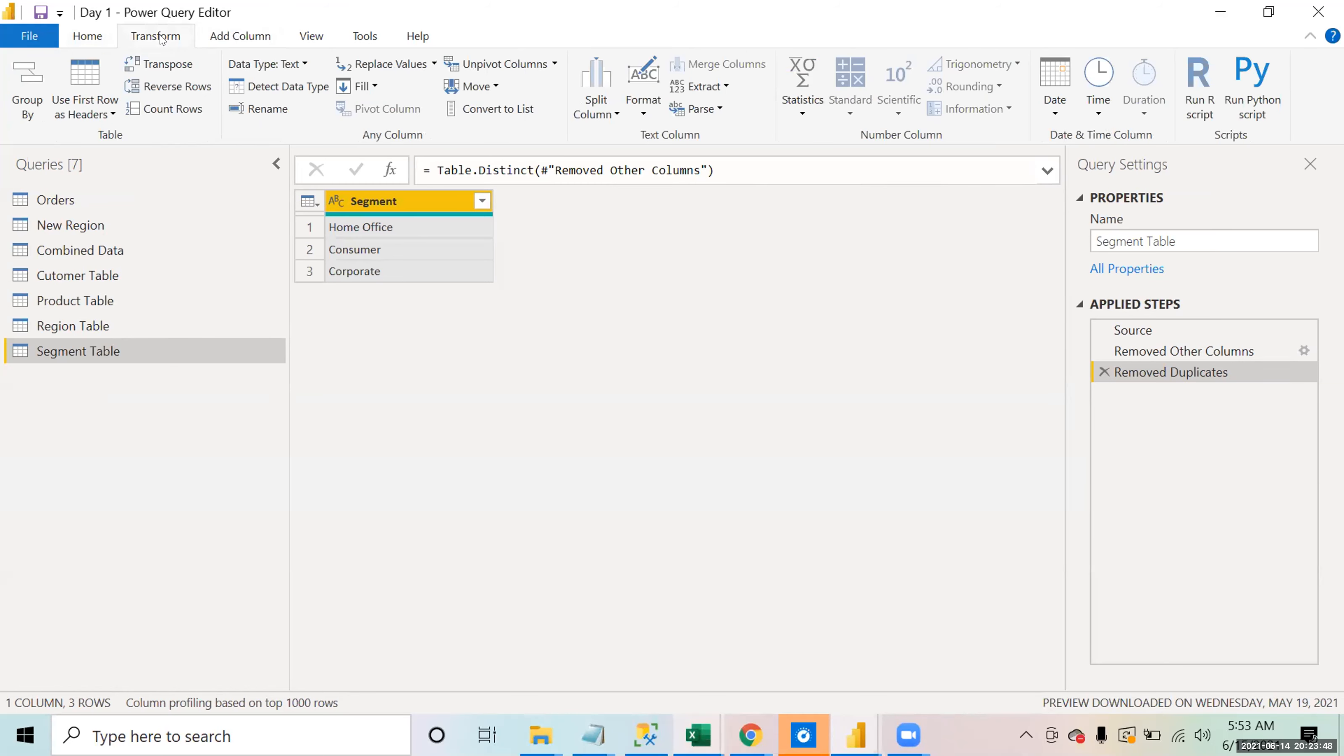
{"action": "left_click", "coordinate": [240, 37]}
{"action": "left_click", "coordinate": [194, 39]}
{"action": "left_click", "coordinate": [263, 37]}
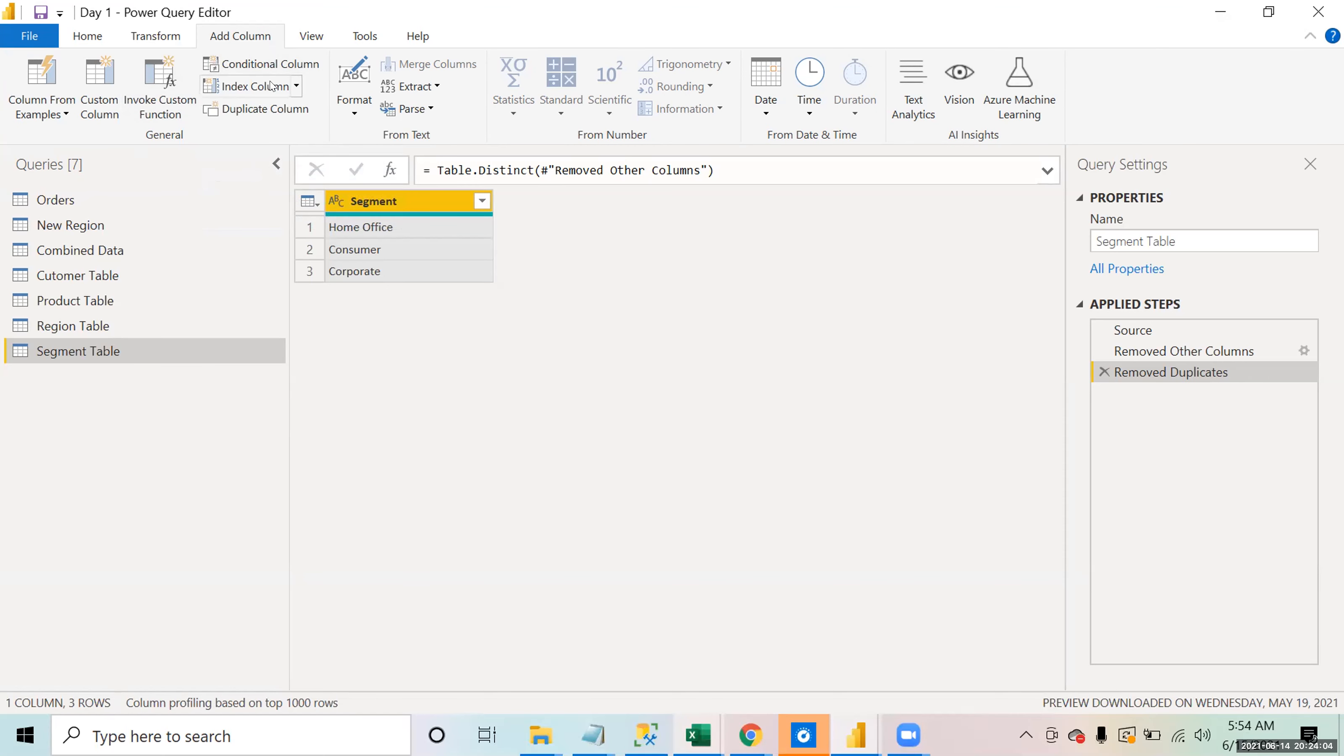
{"action": "left_click", "coordinate": [294, 87]}
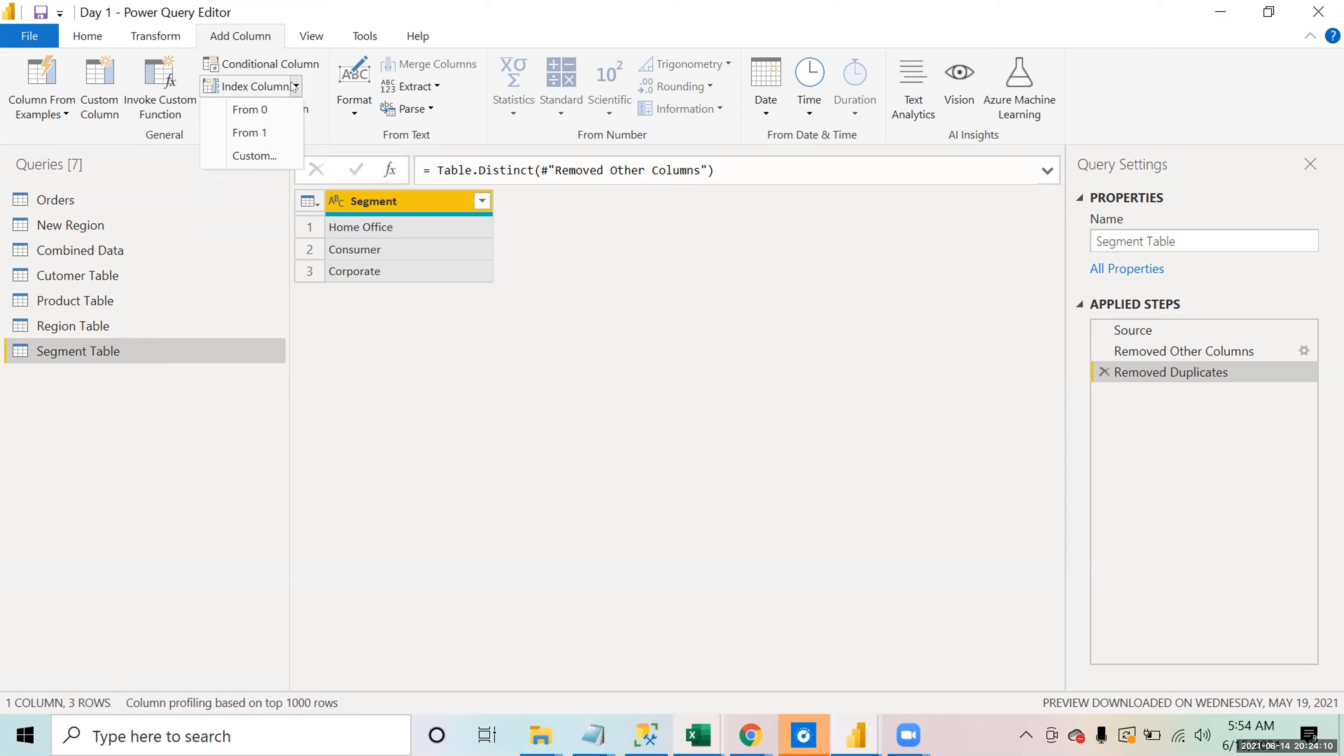
{"action": "left_click", "coordinate": [265, 132]}
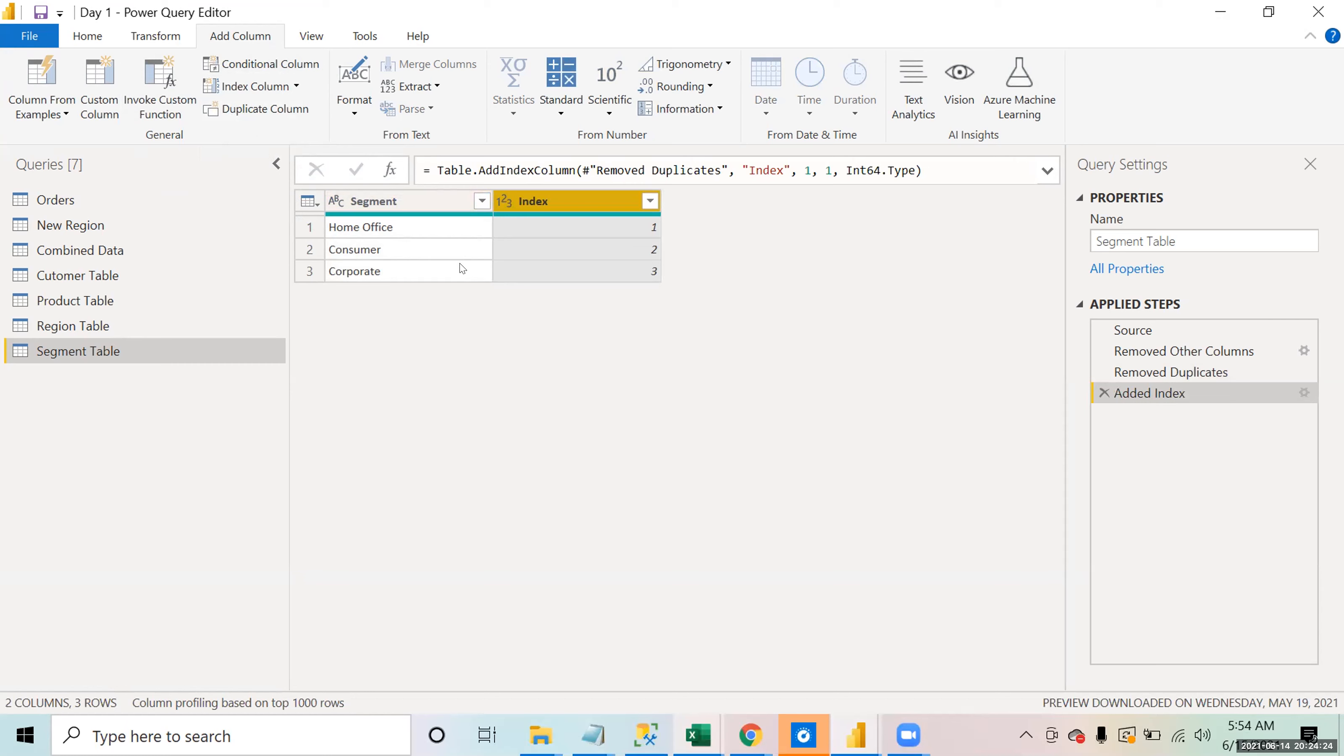
Step: Add two trial index columns to Segment Table, one from 0 and a custom one starting at 10 with increment 5
{"action": "left_click", "coordinate": [296, 86]}
{"action": "left_click", "coordinate": [250, 110]}
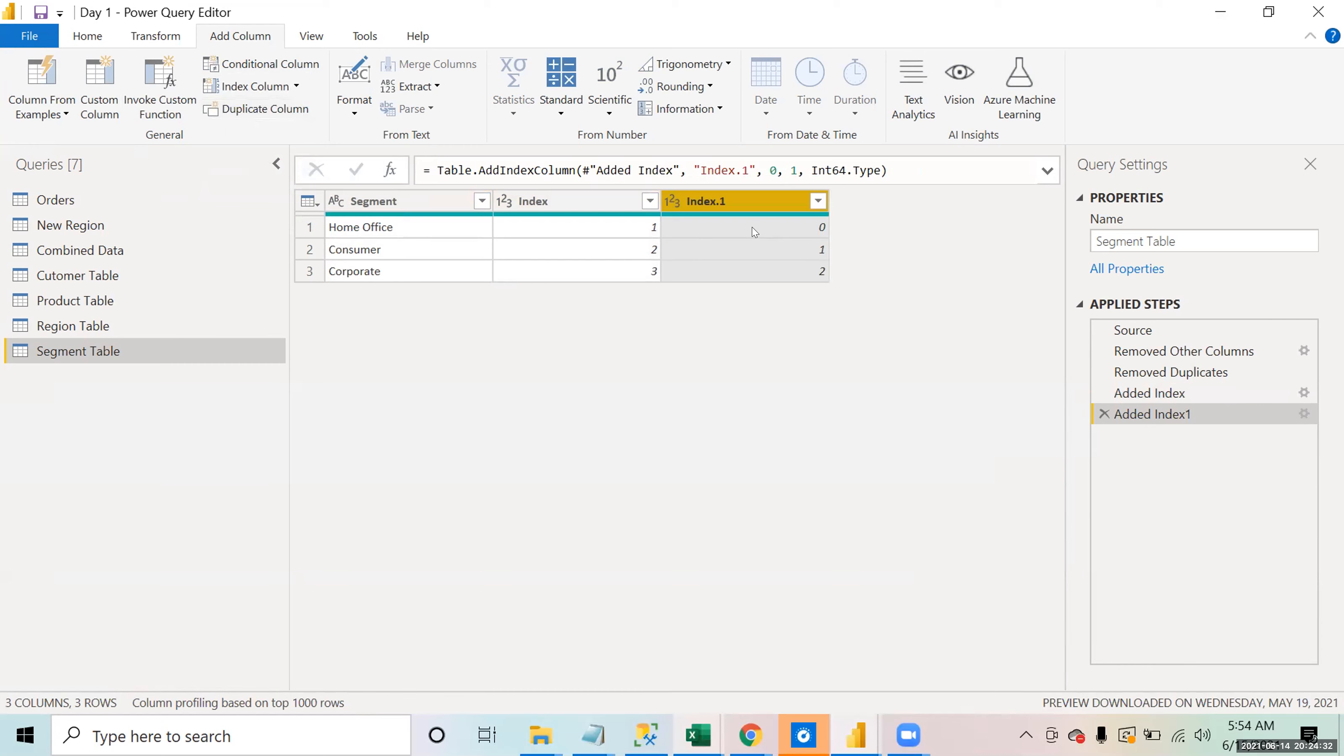
{"action": "left_click", "coordinate": [296, 87]}
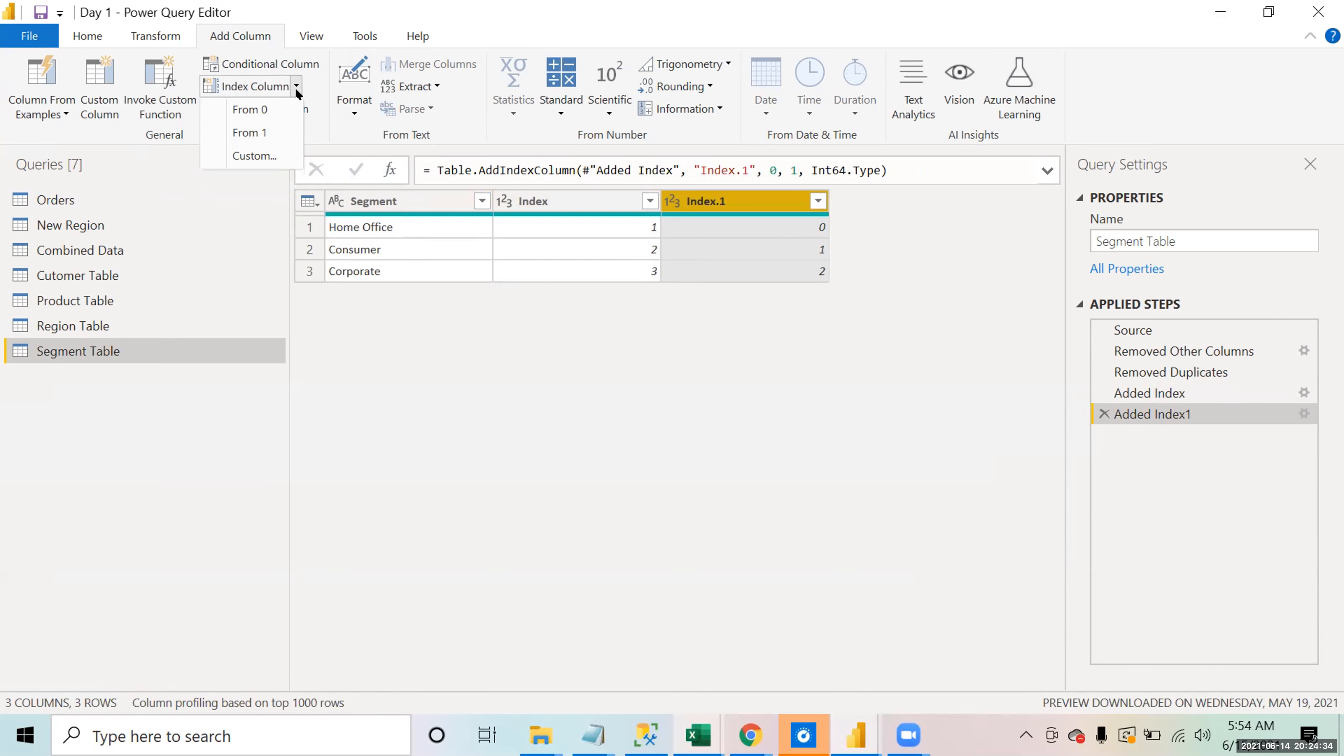
{"action": "left_click", "coordinate": [270, 155]}
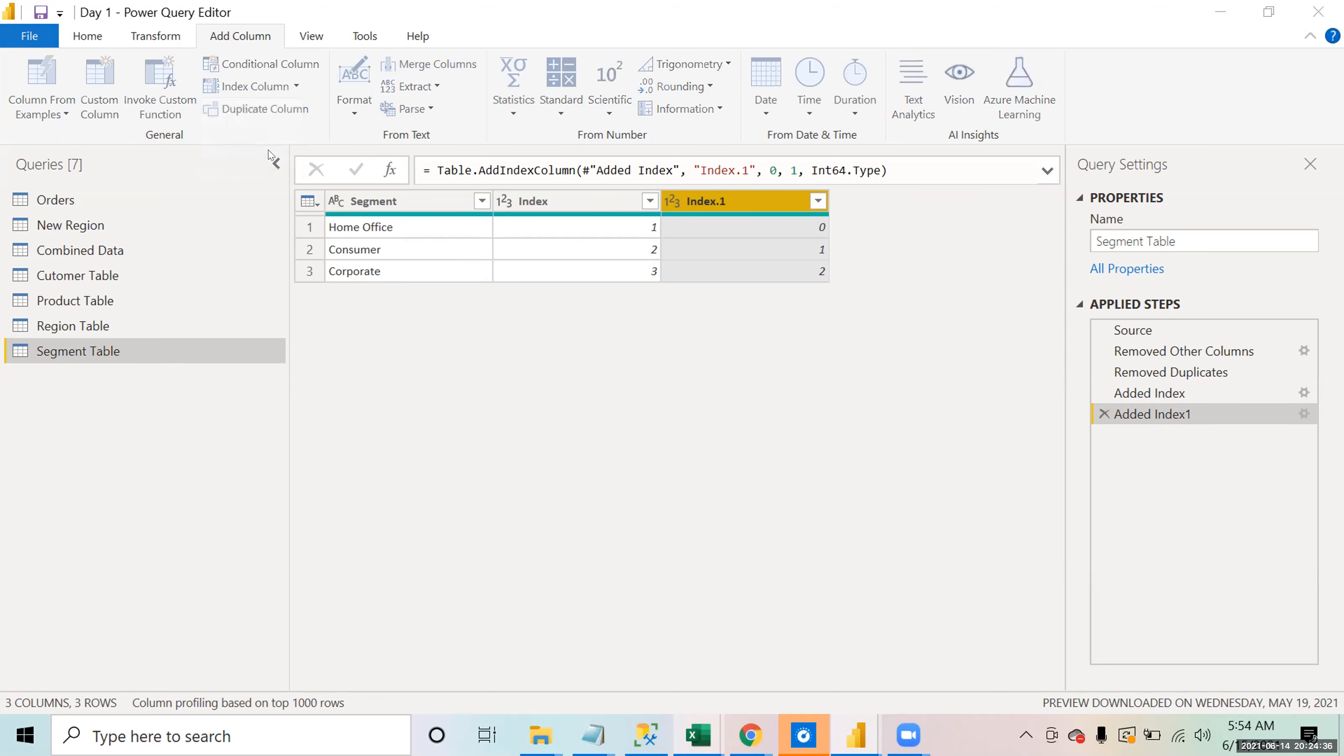
{"action": "type", "text": "10"}
{"action": "left_click", "coordinate": [515, 389]}
{"action": "type", "text": "5"}
{"action": "left_click", "coordinate": [876, 454]}
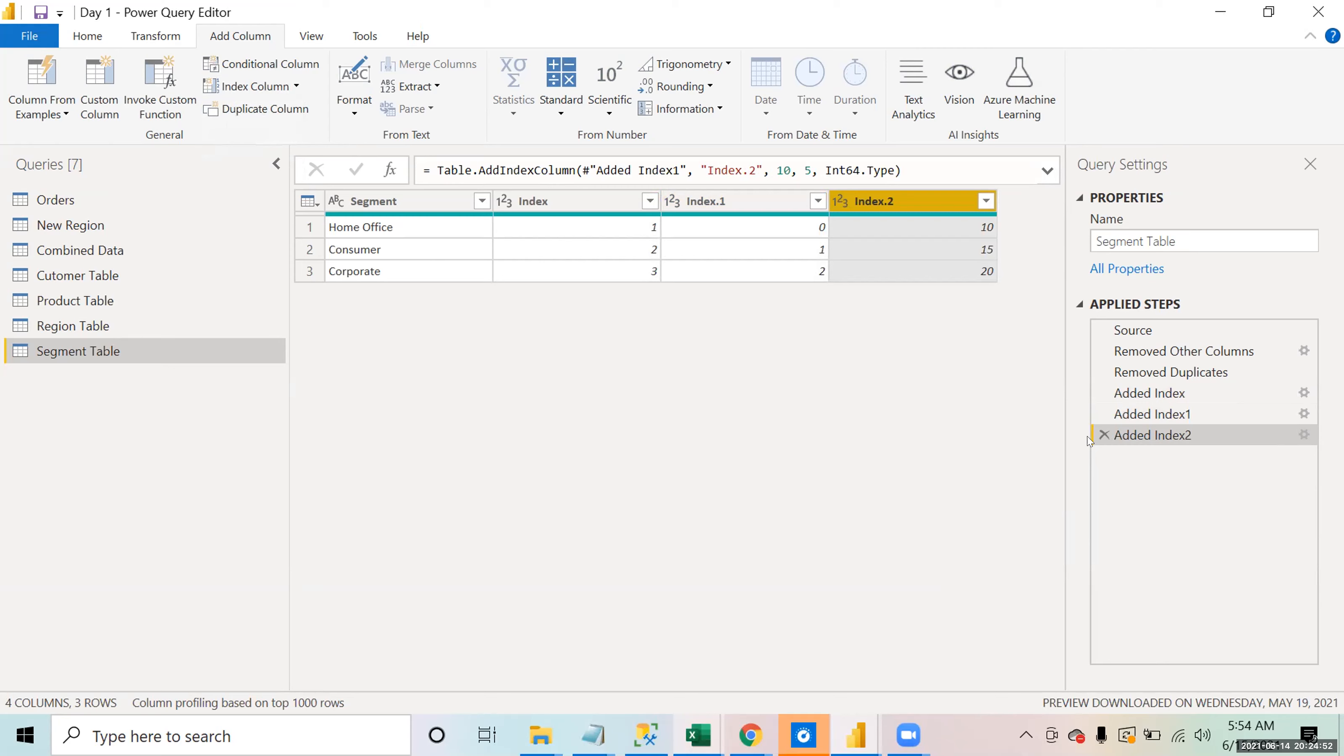
Step: Delete the applied steps for the custom index and the index from 0, keeping only the index from 1
{"action": "left_click", "coordinate": [1104, 435]}
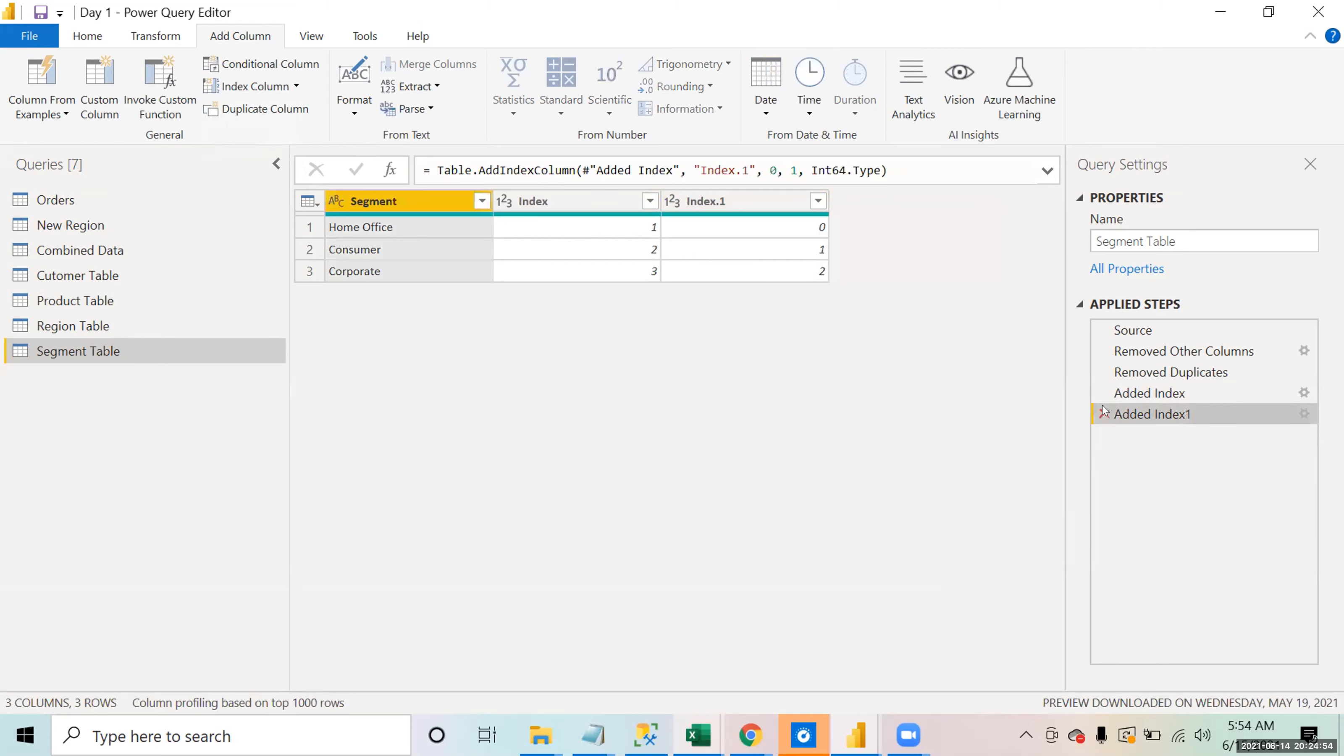
{"action": "left_click", "coordinate": [1104, 413]}
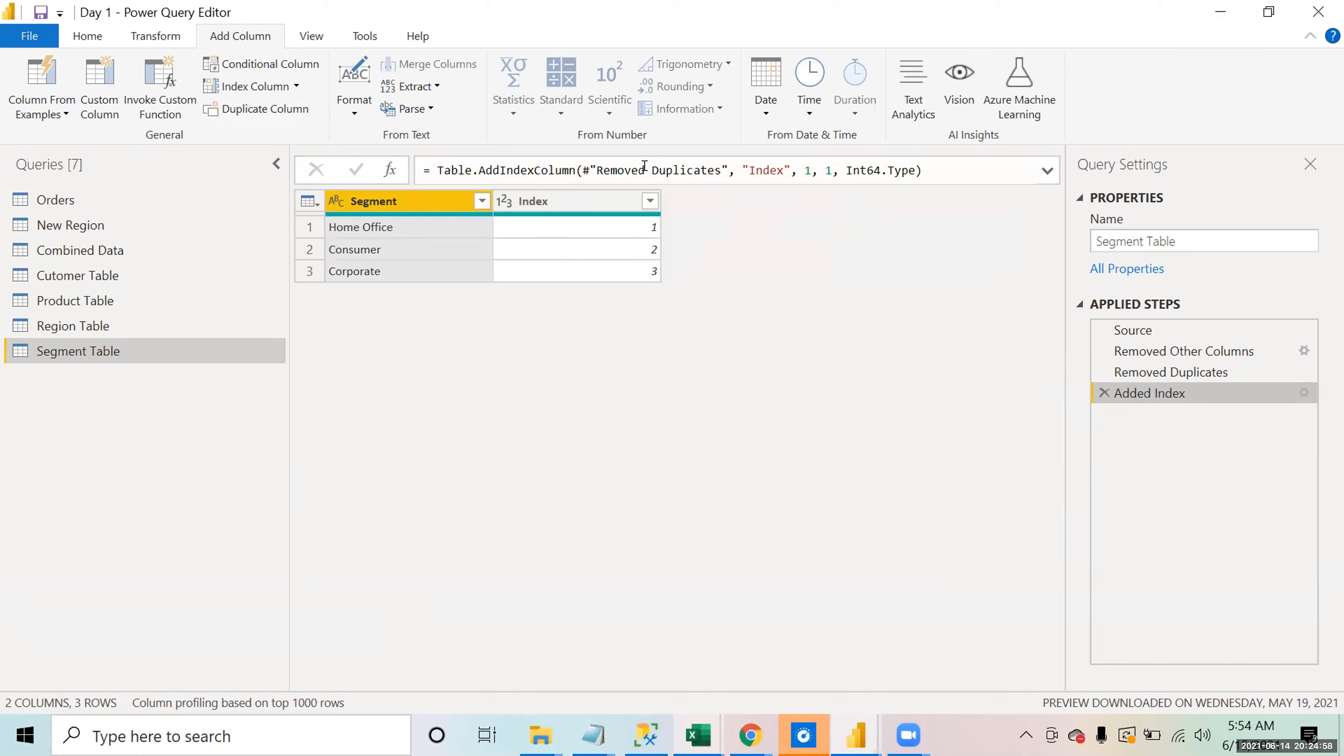
Step: Rename the Index column in Segment Table to Segment ID
{"action": "double_click", "coordinate": [566, 199]}
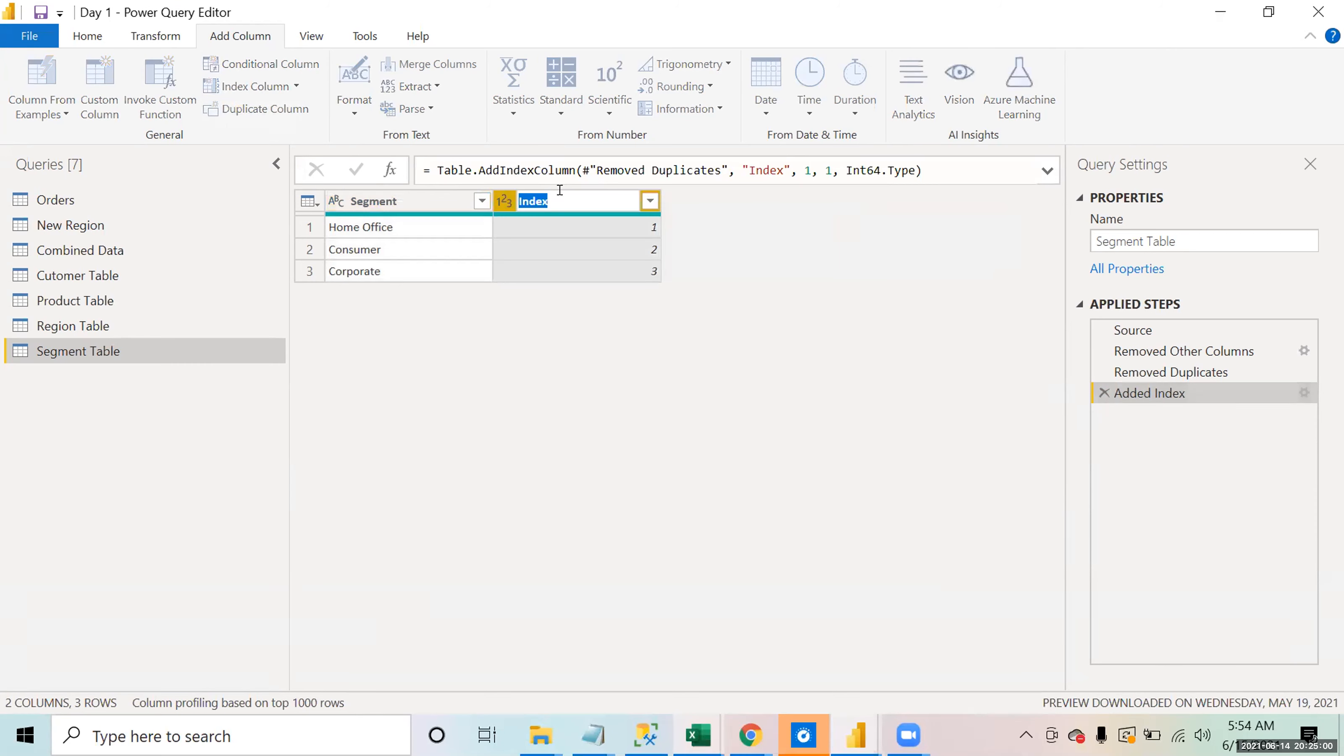
{"action": "type", "text": "Segmet"}
{"action": "key", "text": "BackSpace"}
{"action": "key", "text": "BackSpace"}
{"action": "type", "text": "ent ID"}
{"action": "key", "text": "Return"}
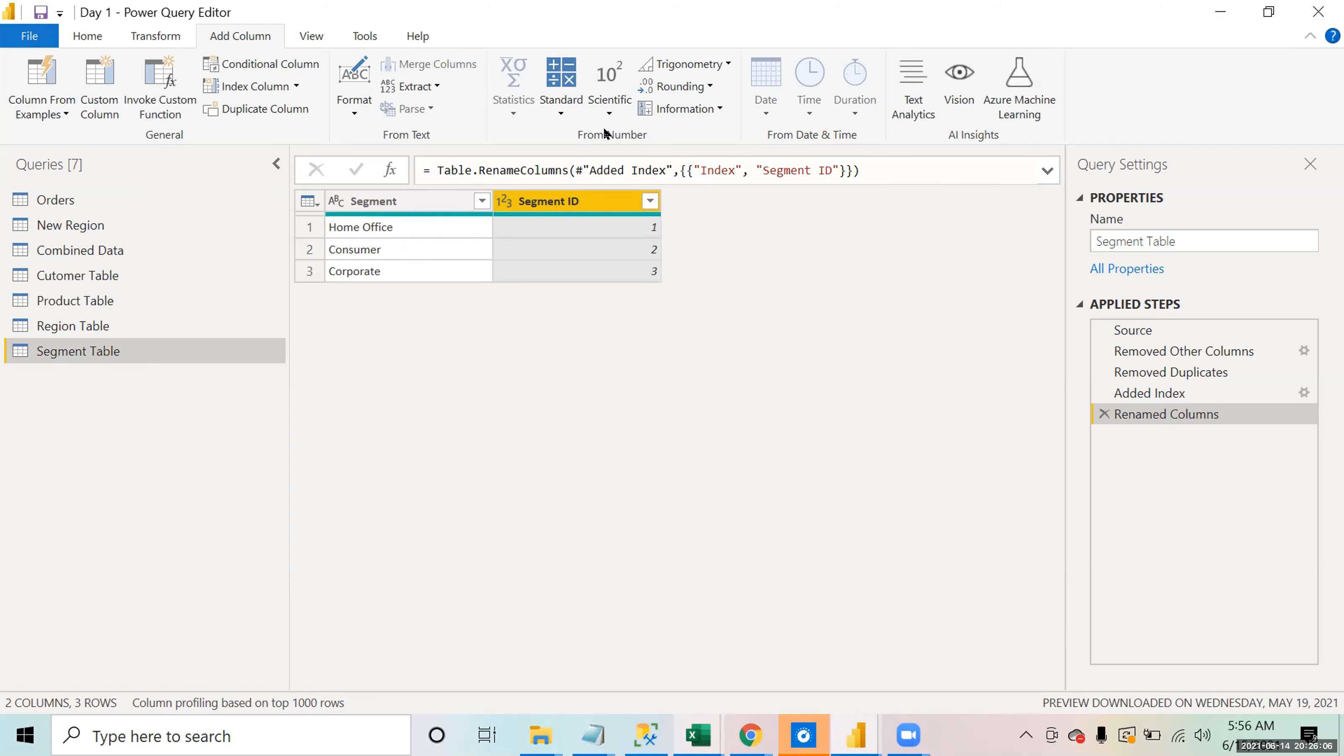
Step: Sort Segment Table in ascending order by the Segment column
{"action": "left_click", "coordinate": [449, 201]}
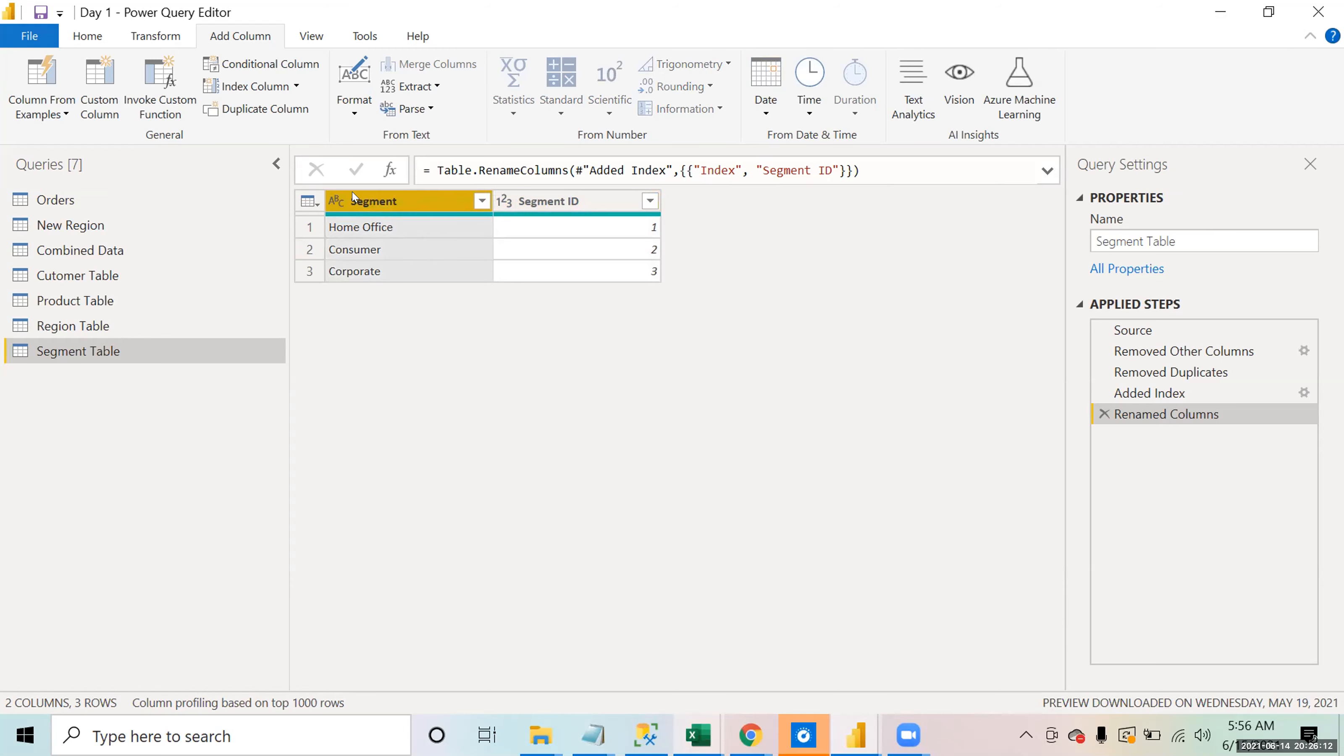
{"action": "left_click", "coordinate": [154, 39]}
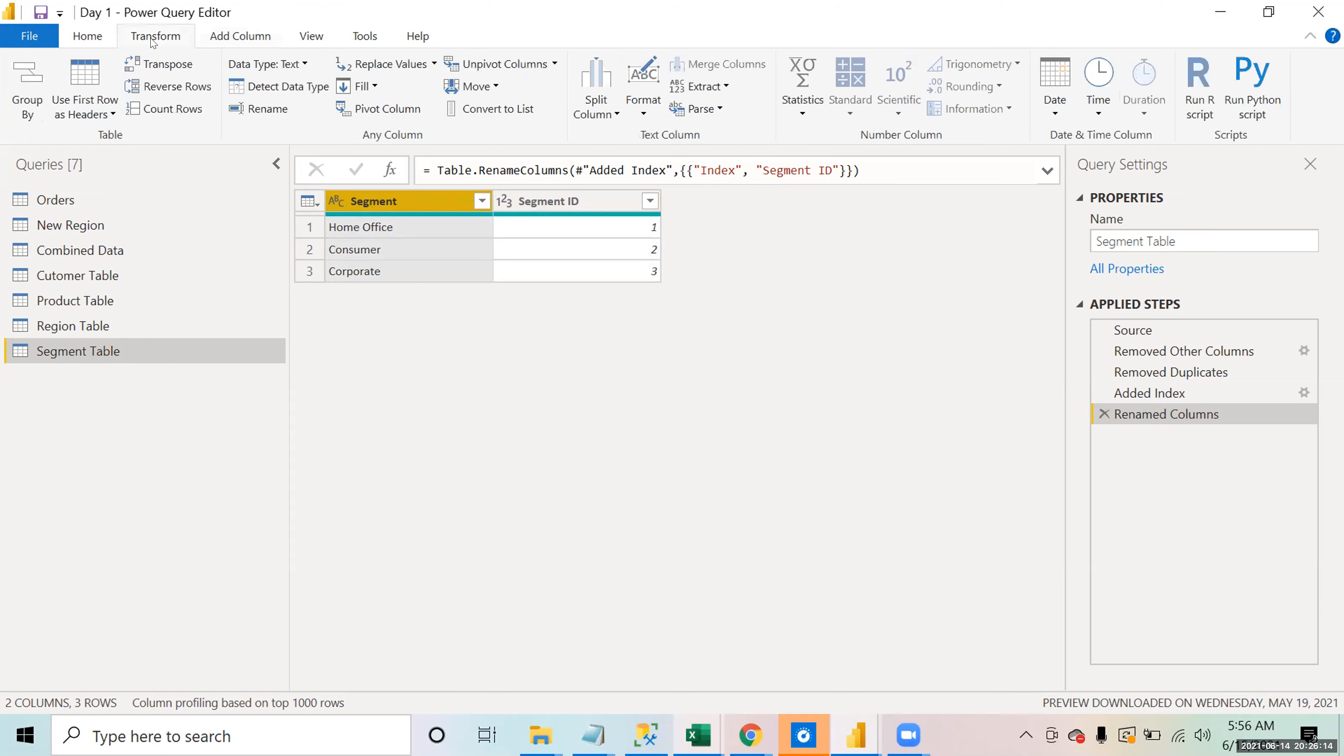
{"action": "left_click", "coordinate": [66, 32]}
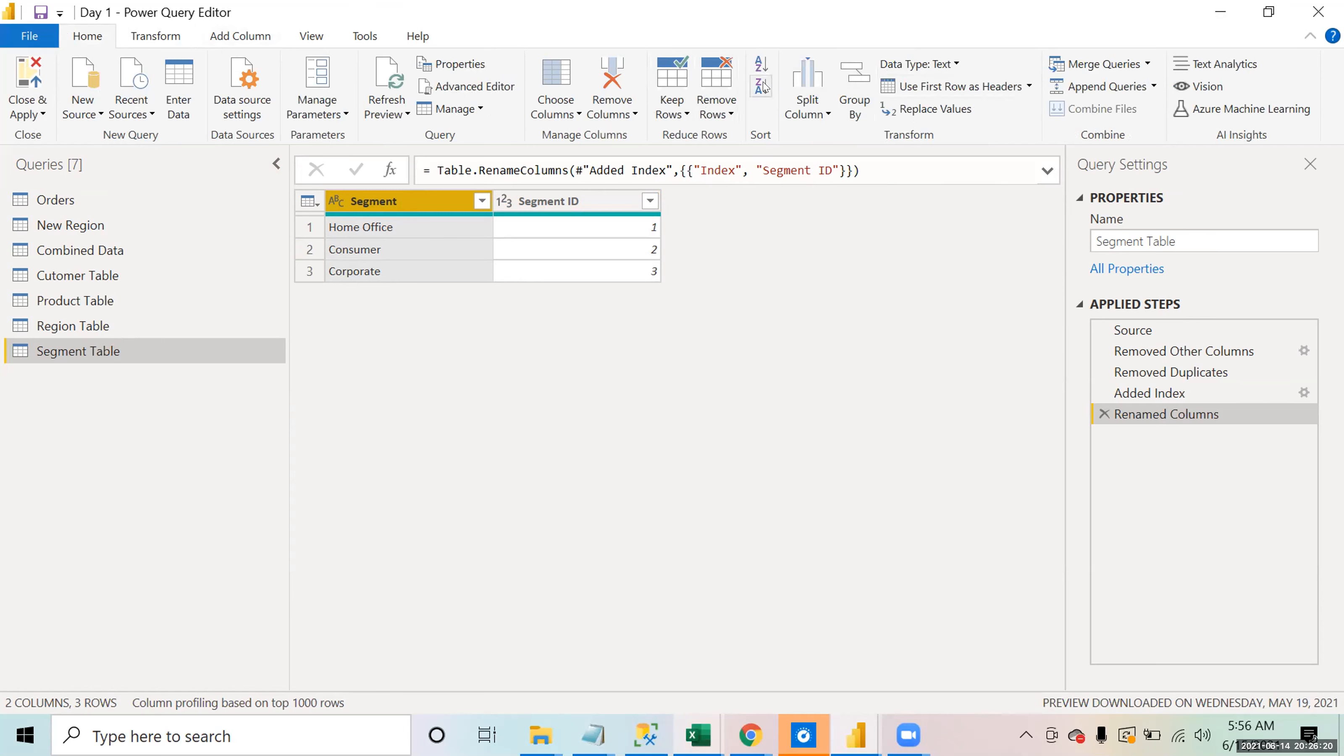
{"action": "left_click", "coordinate": [761, 64]}
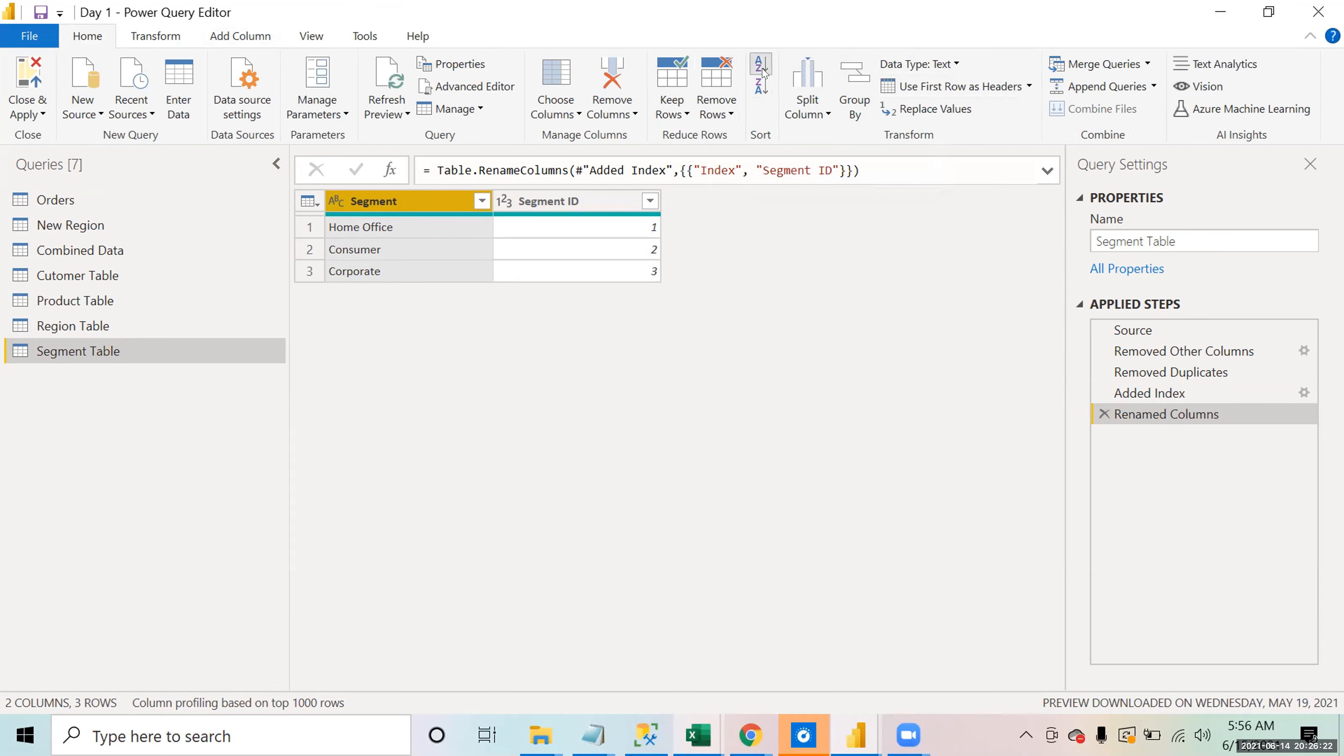
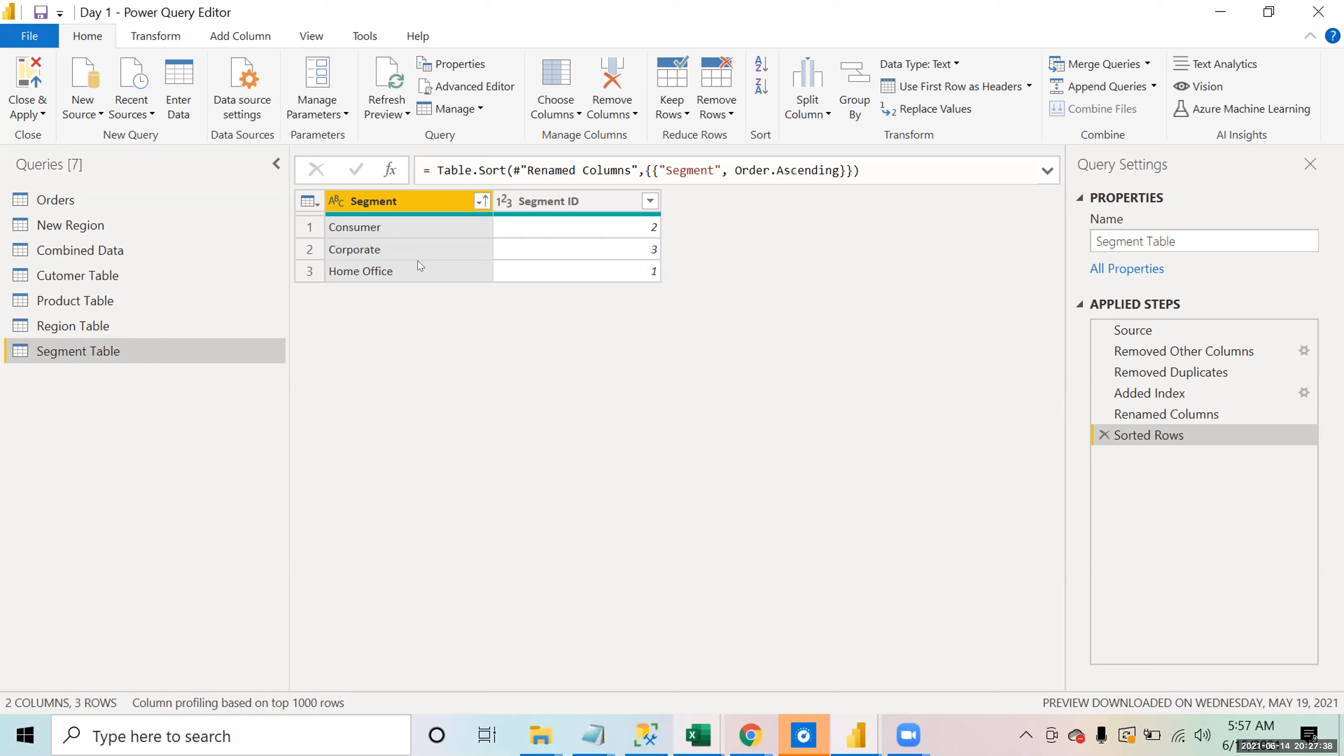
Step: Create a new query as a reference to Combined Data and name it Fcat TAble
{"action": "right_click", "coordinate": [82, 251]}
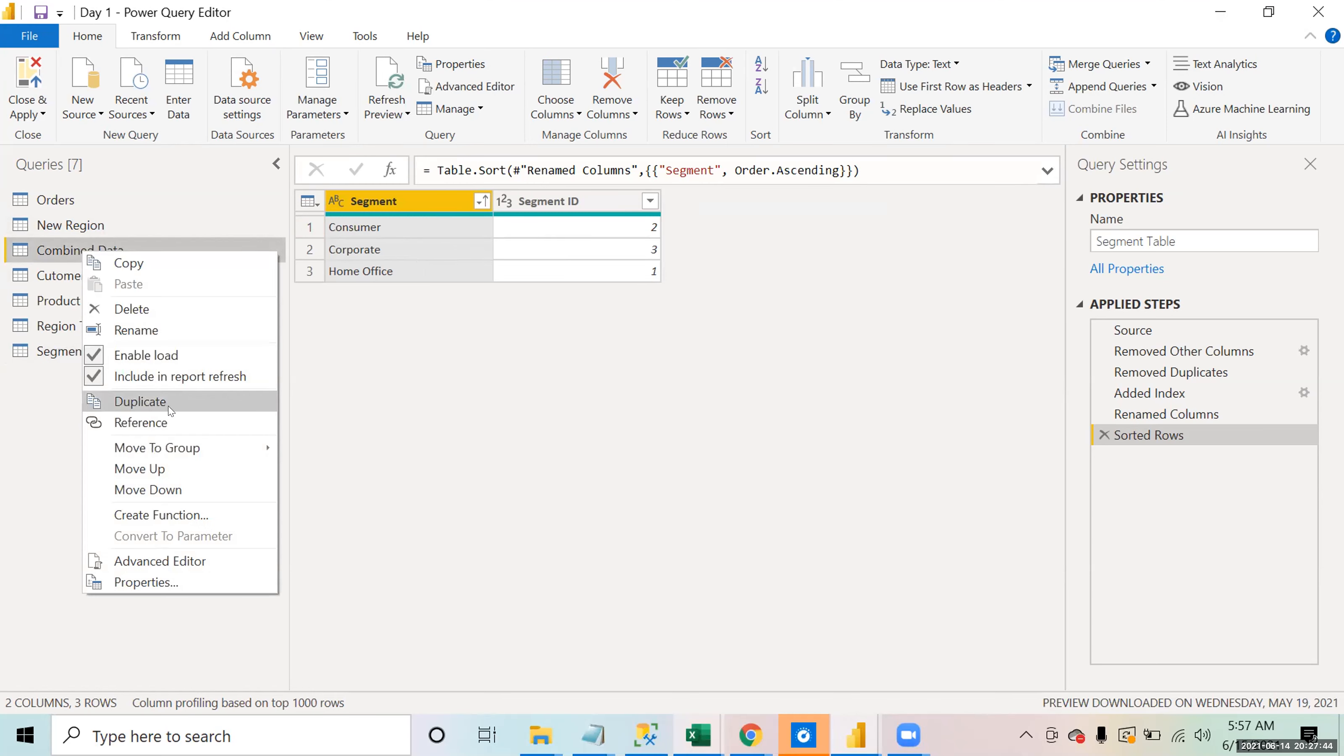
{"action": "left_click", "coordinate": [142, 421]}
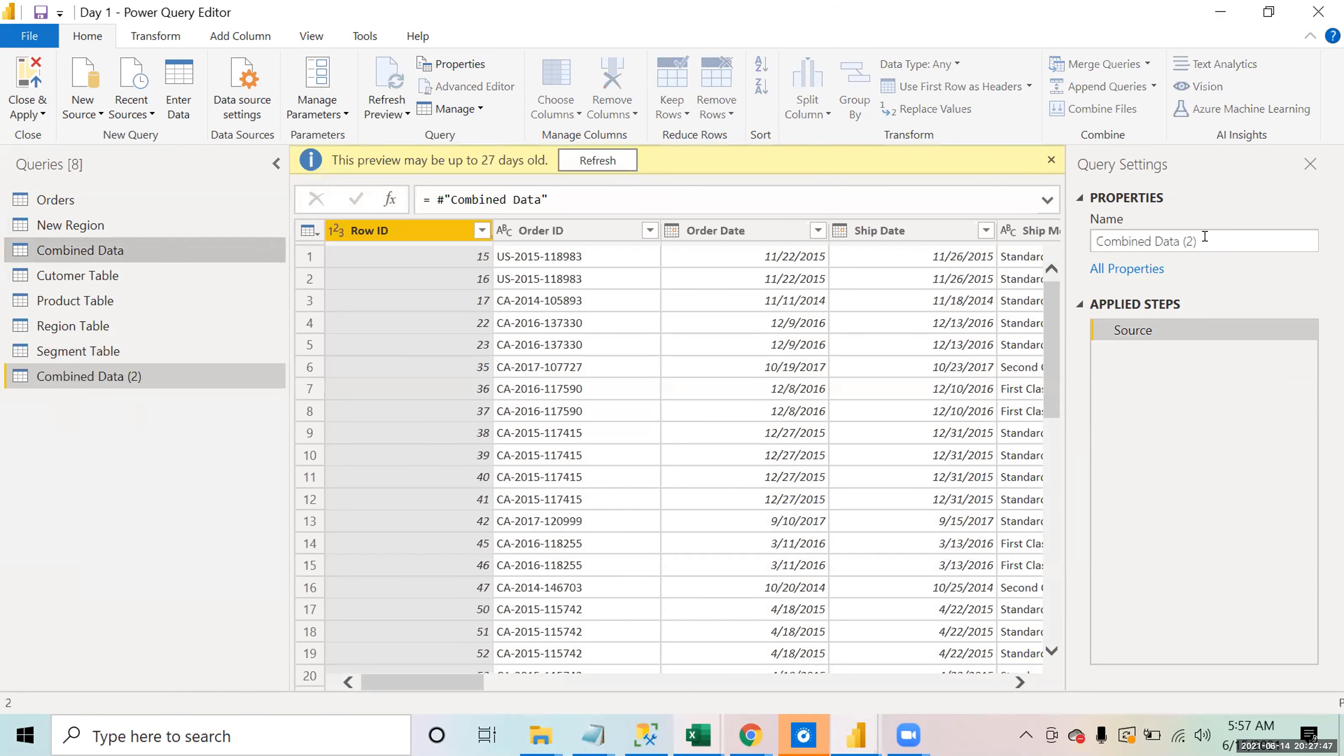
{"action": "left_click_drag", "start_coordinate": [1199, 241], "coordinate": [1003, 233]}
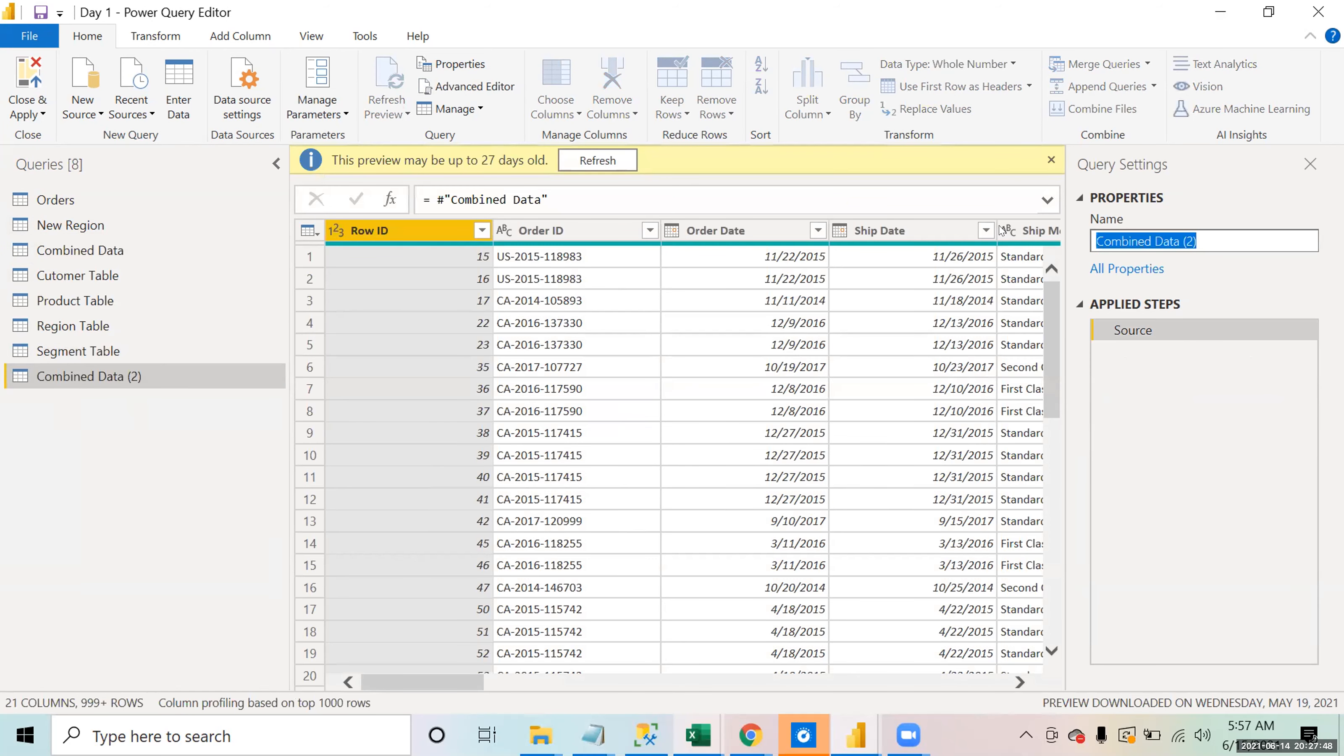
{"action": "key", "text": "BackSpace"}
{"action": "type", "text": "Fcat TAble"}
{"action": "key", "text": "Return"}
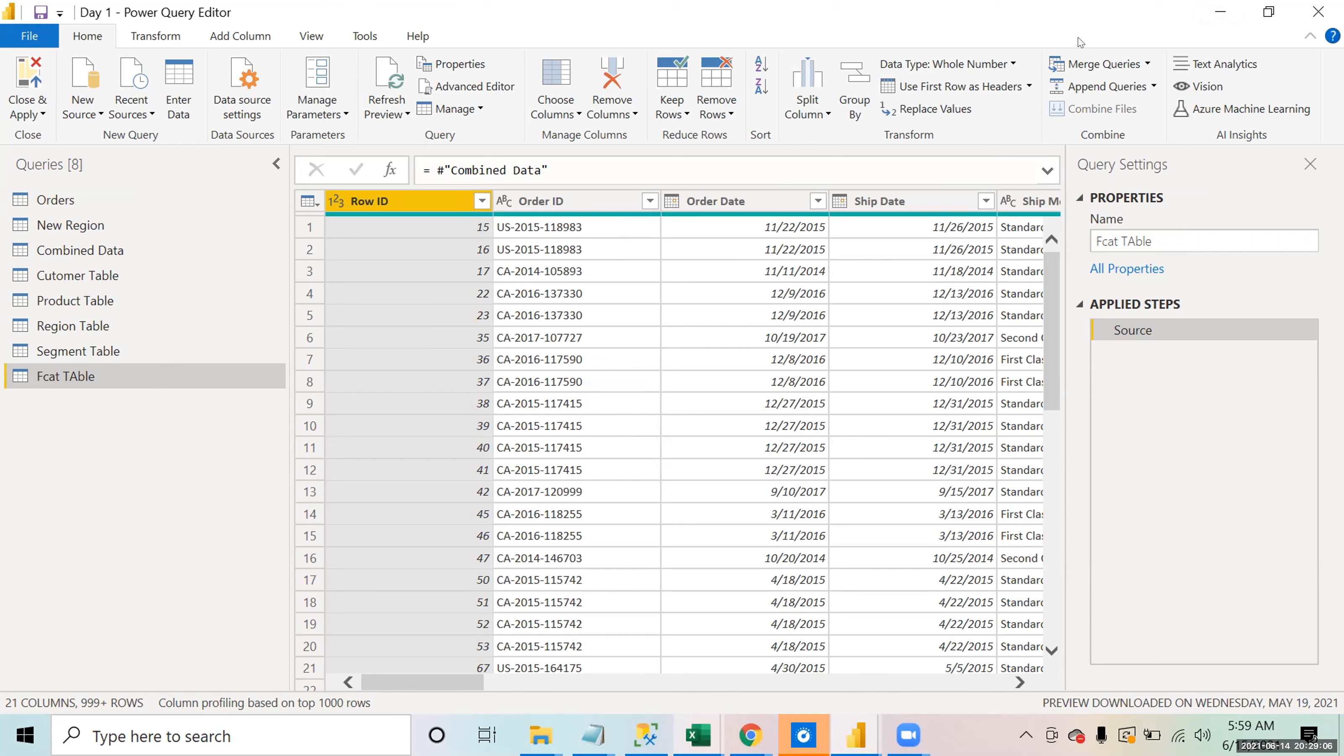
{"action": "left_click", "coordinate": [908, 735]}
{"action": "left_click", "coordinate": [979, 609]}
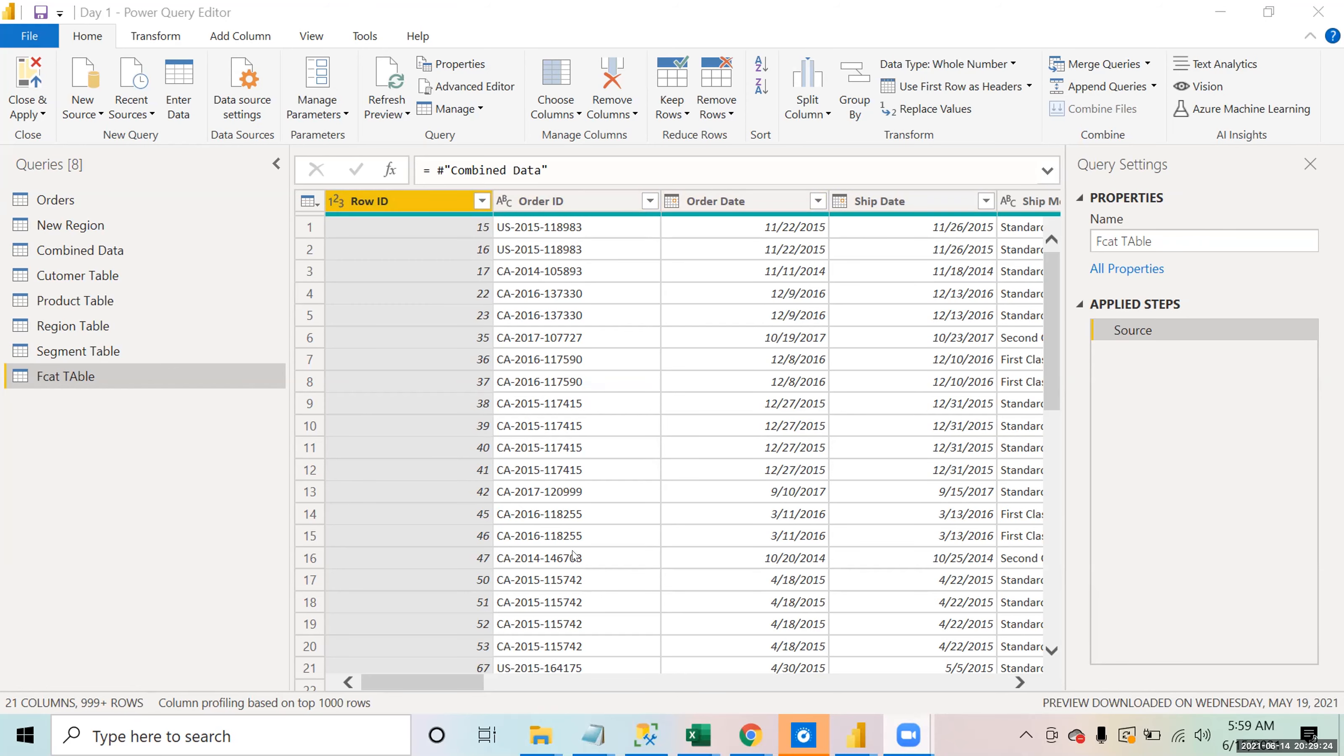
Step: Remove the Customer Name column from Fcat TAble
{"action": "left_click_drag", "start_coordinate": [442, 679], "coordinate": [571, 666]}
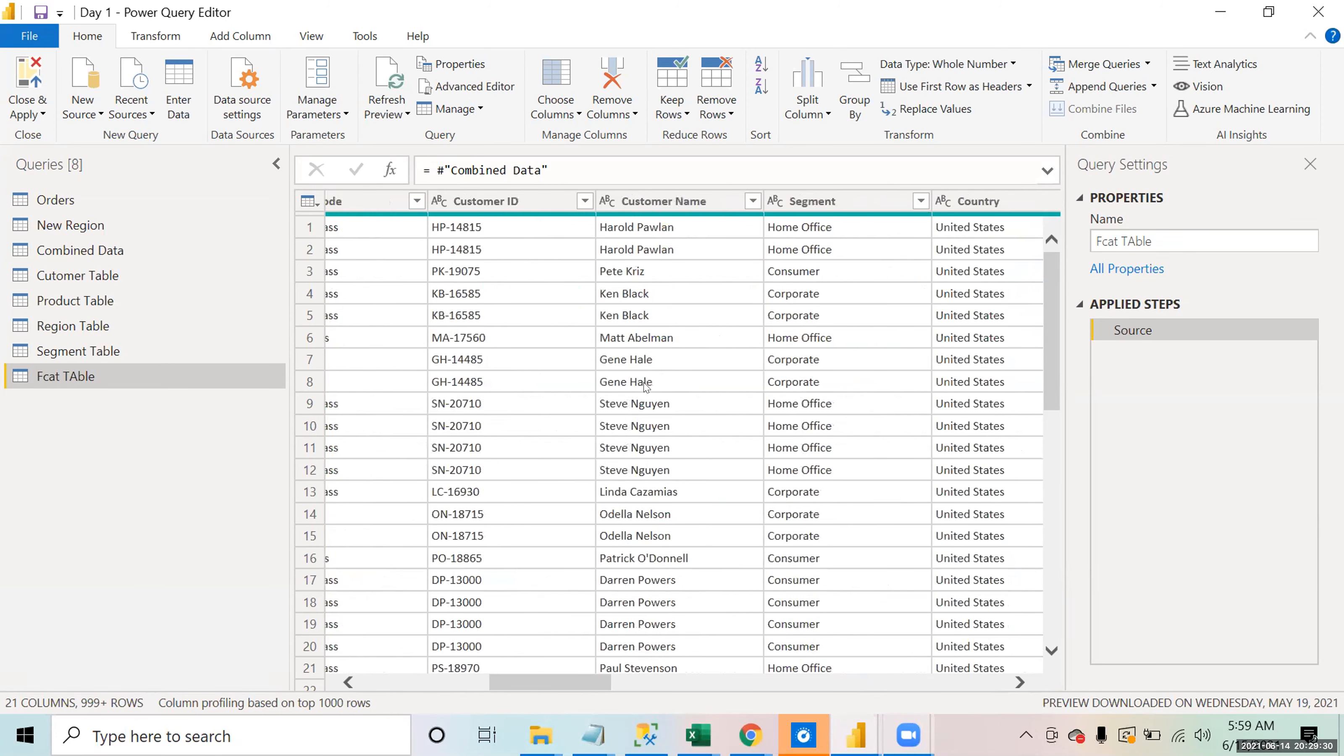
{"action": "right_click", "coordinate": [668, 207]}
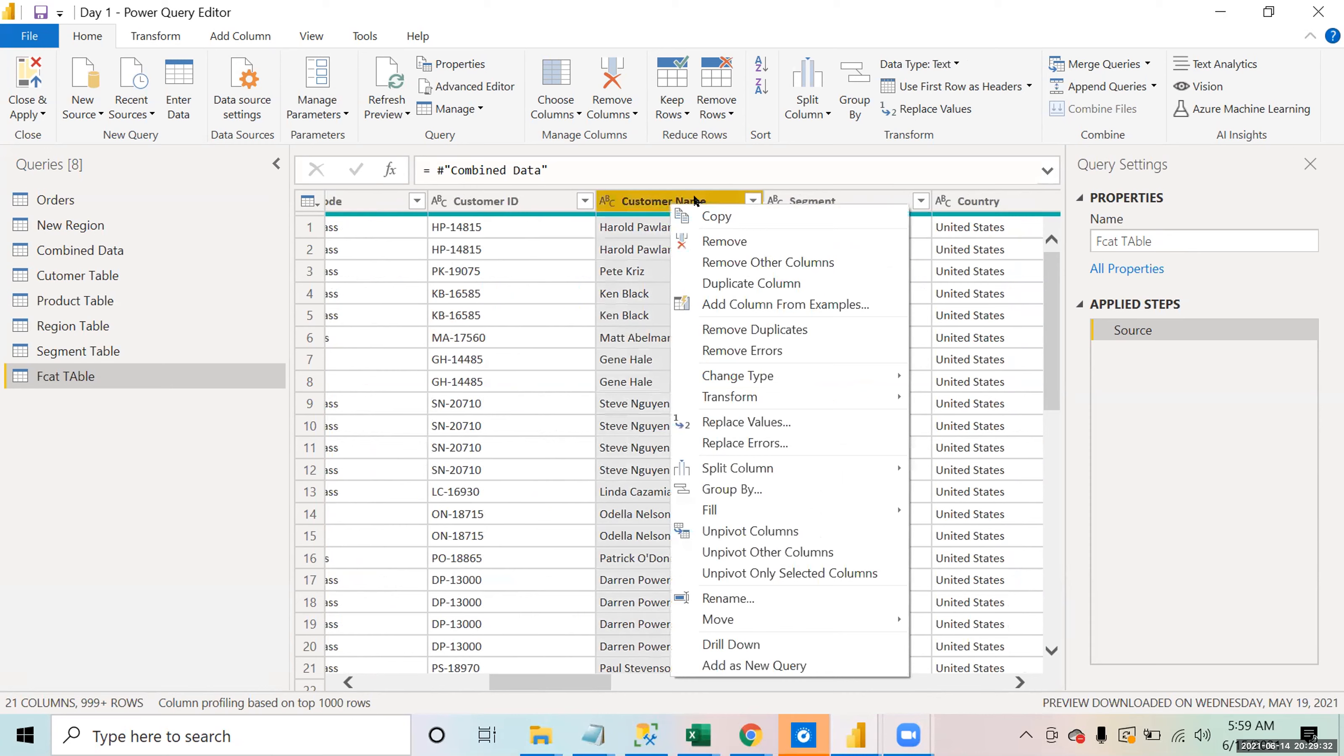
{"action": "left_click", "coordinate": [719, 241]}
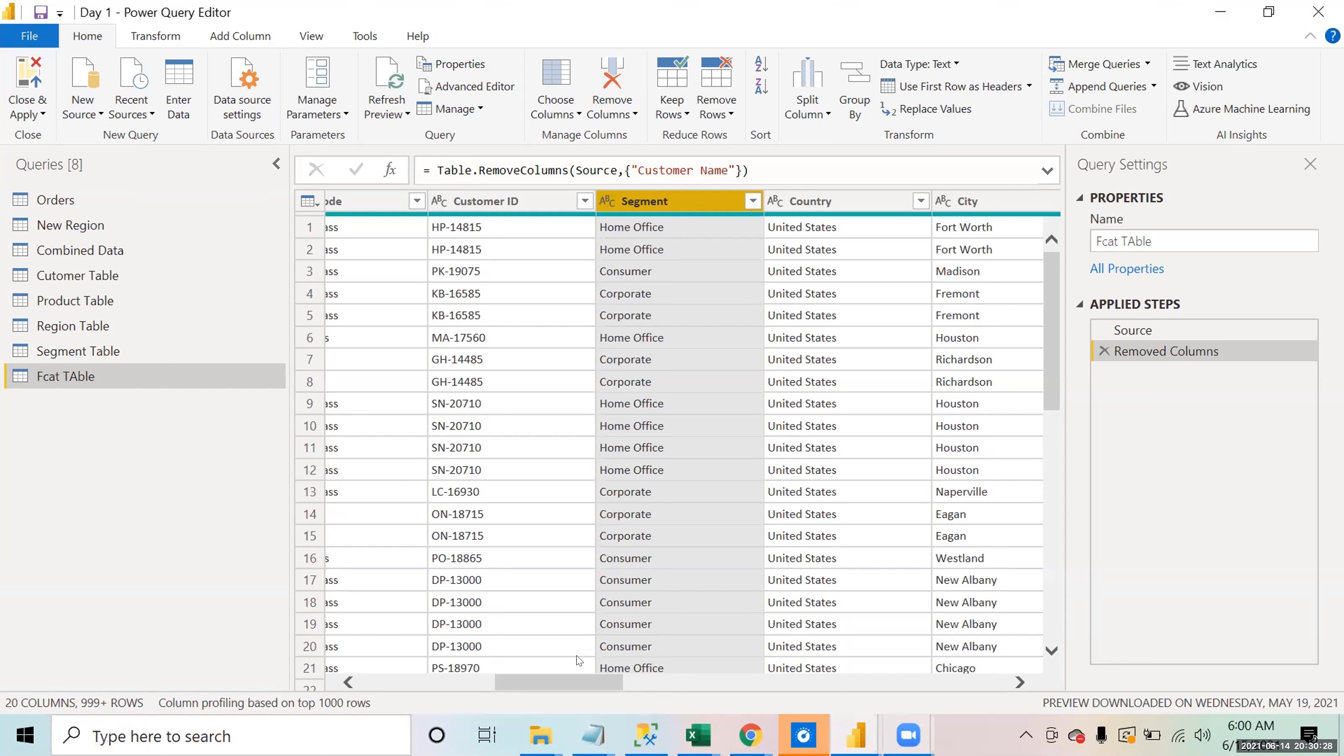
Step: Remove the Country, City and State columns together from Fcat TAble
{"action": "left_click_drag", "start_coordinate": [576, 681], "coordinate": [633, 681]}
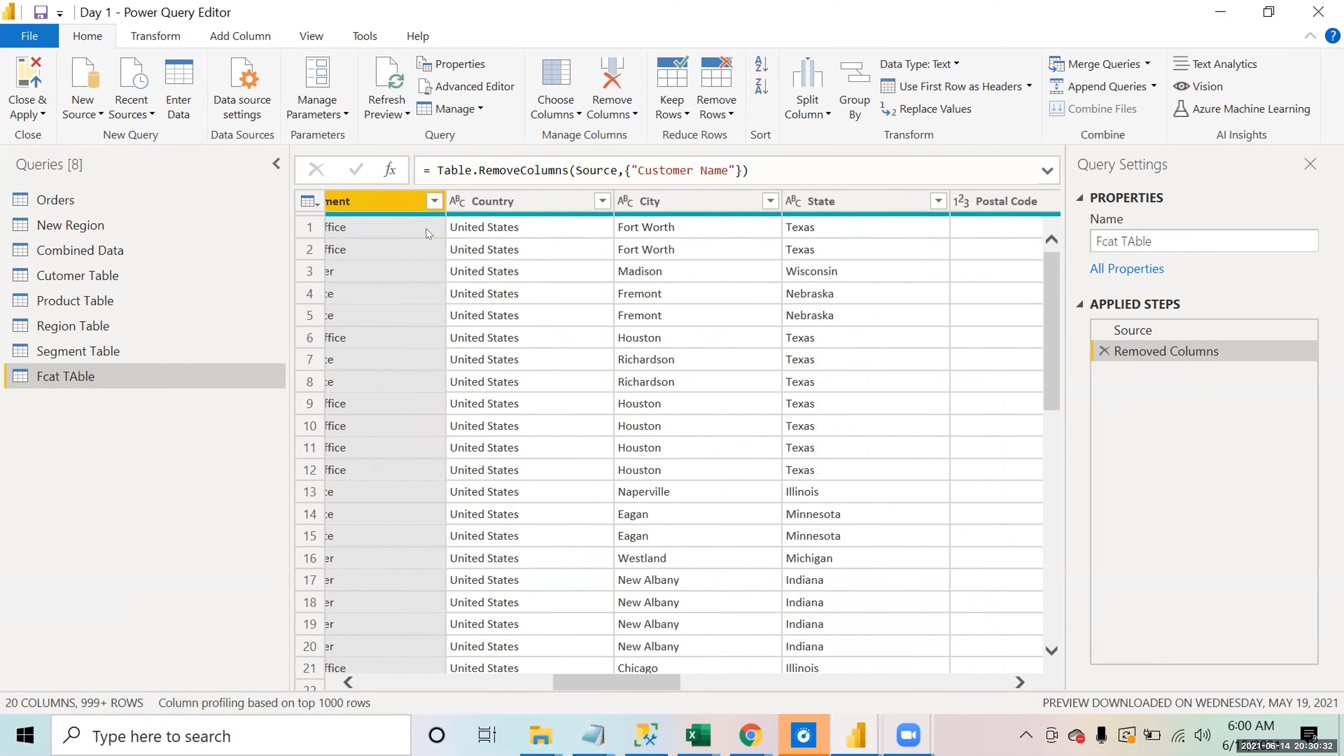
{"action": "left_click", "coordinate": [488, 201]}
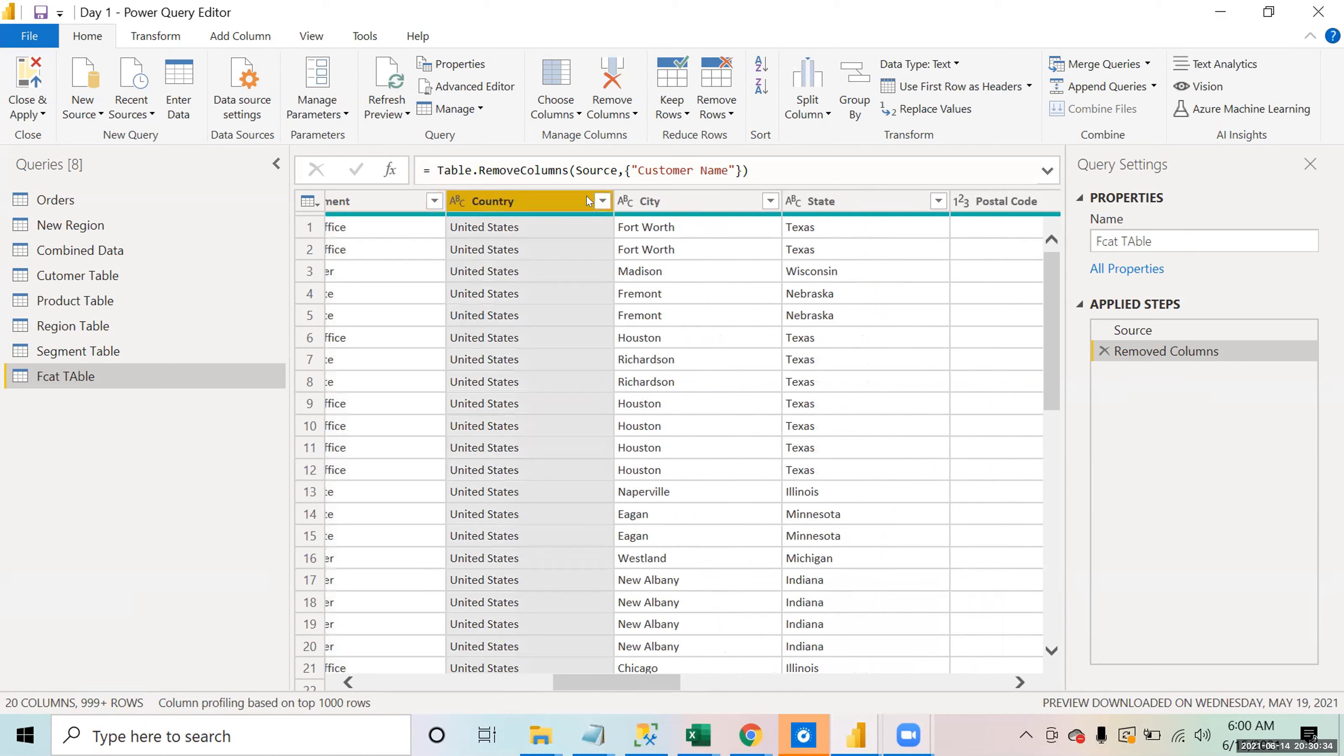
{"action": "left_click", "coordinate": [708, 205], "text": "ctrl"}
{"action": "left_click", "coordinate": [821, 205], "text": "ctrl"}
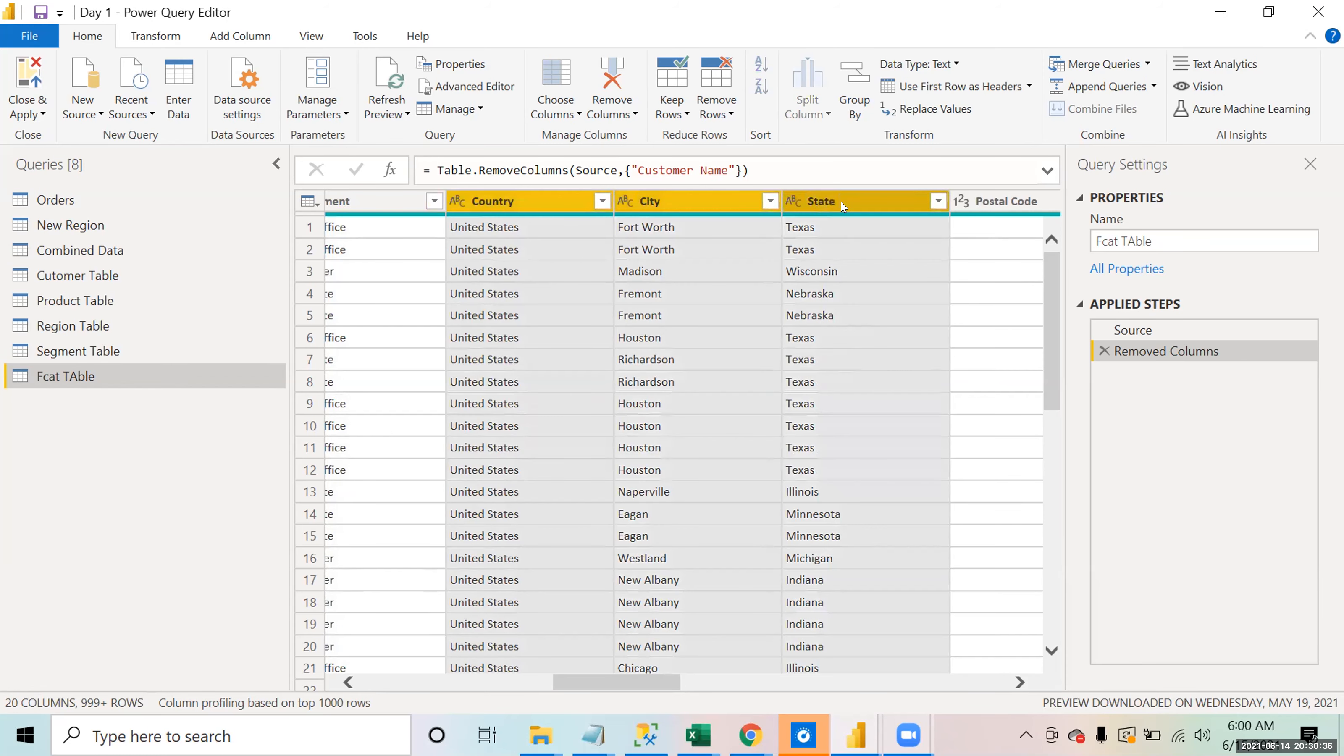
{"action": "right_click", "coordinate": [843, 207]}
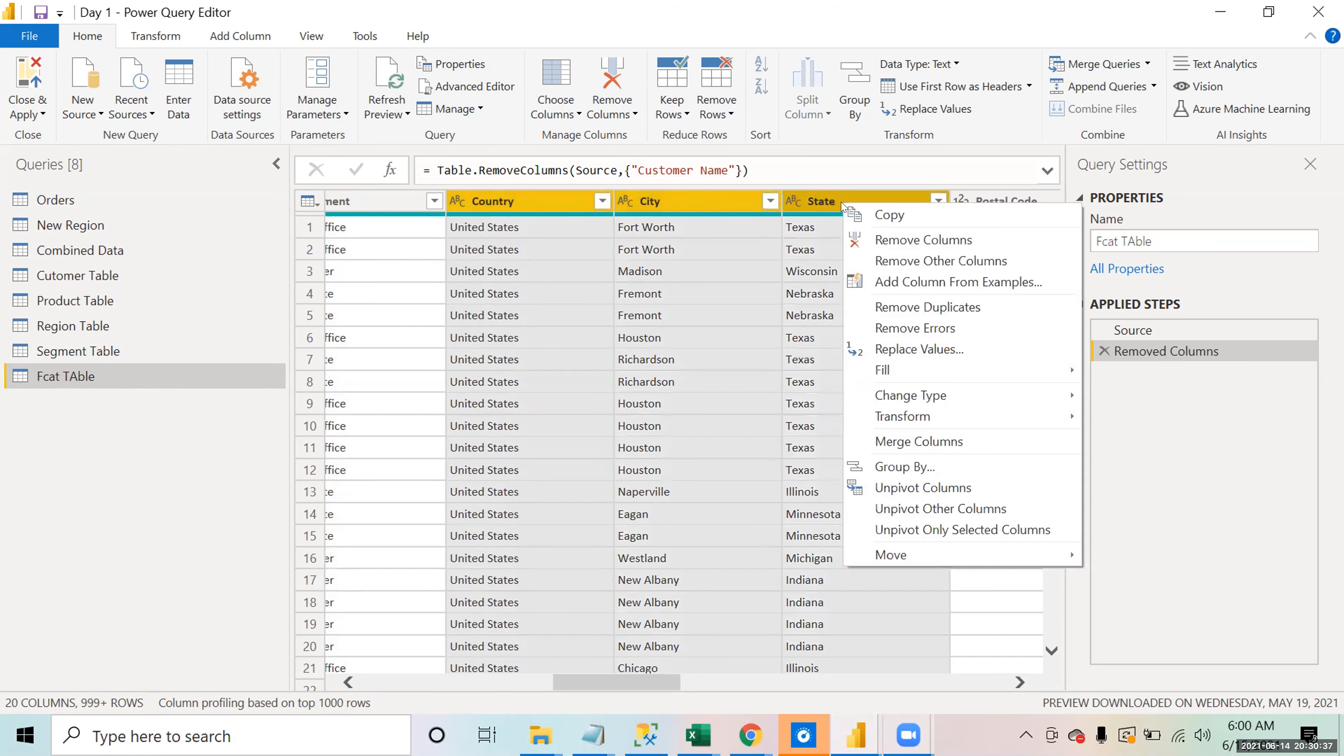
{"action": "left_click", "coordinate": [886, 234]}
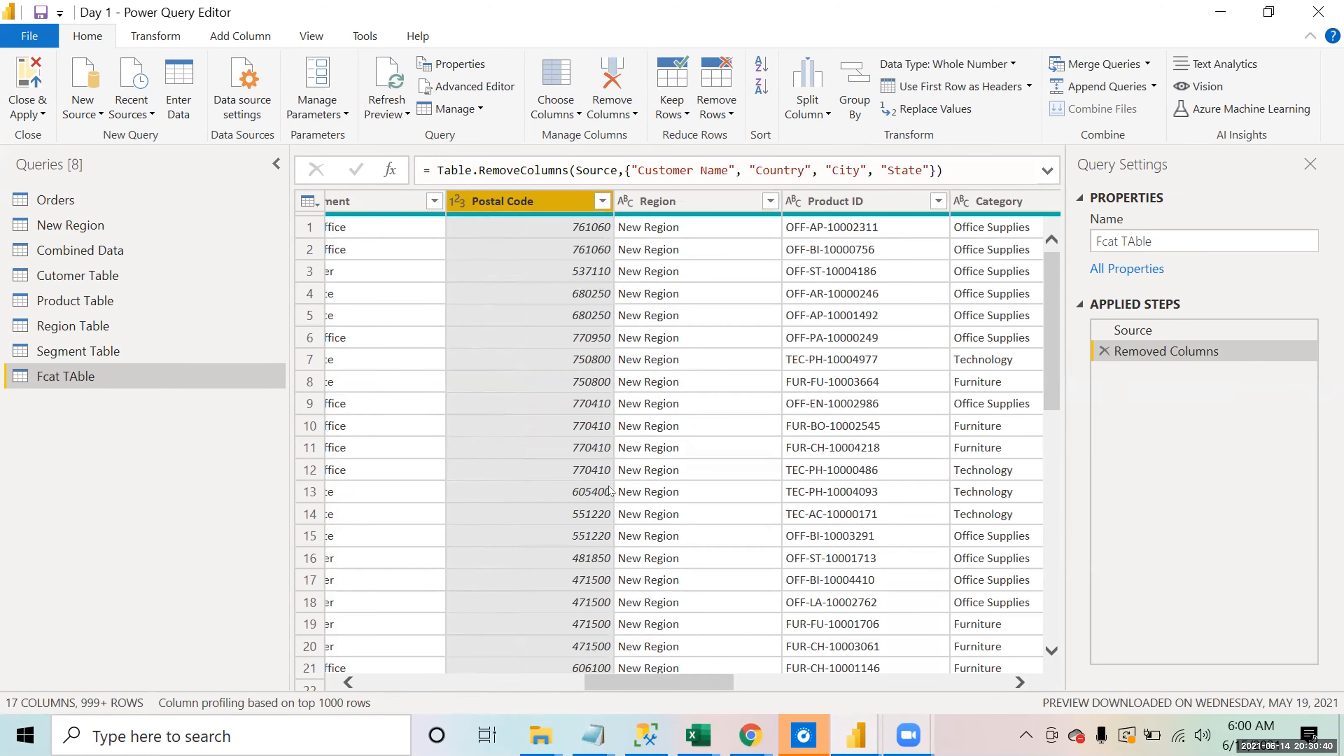
Step: Check Product Table and Region Table for the columns they already hold, and return to Fcat TAble
{"action": "right_click", "coordinate": [666, 205]}
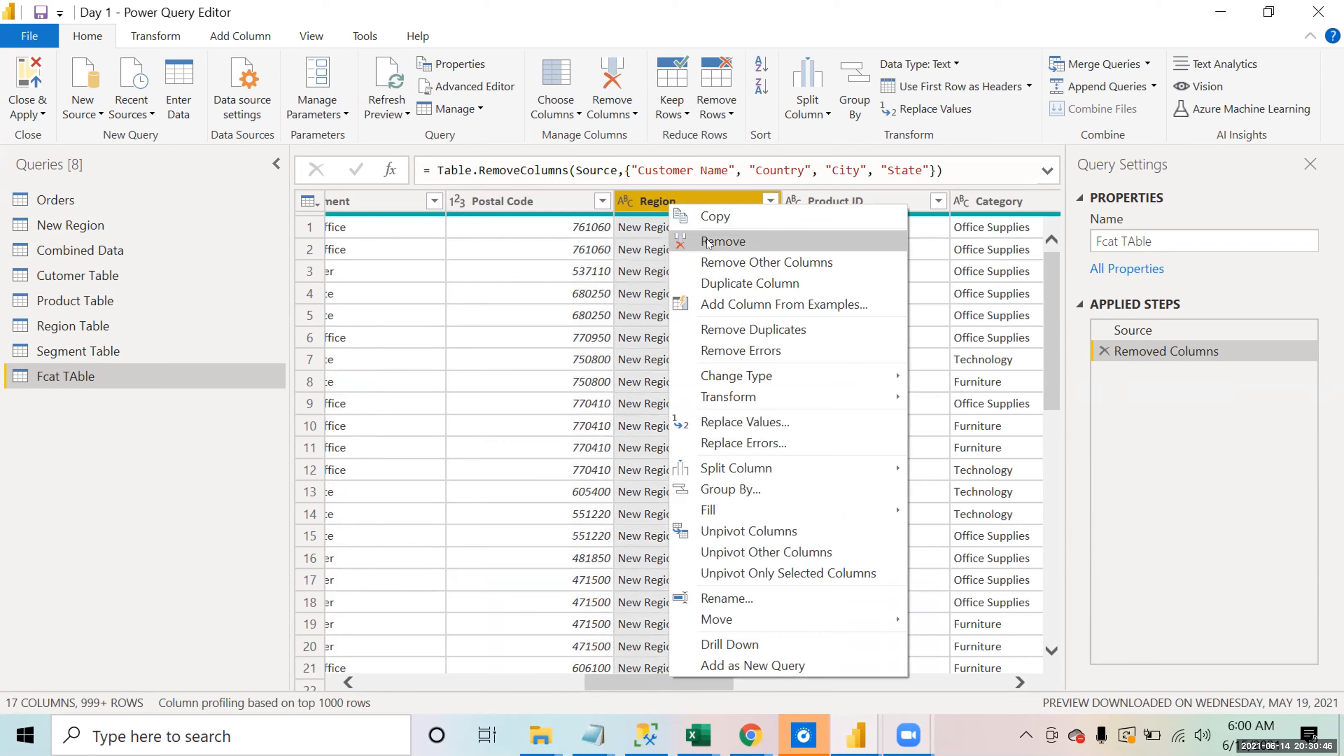
{"action": "left_click", "coordinate": [175, 446]}
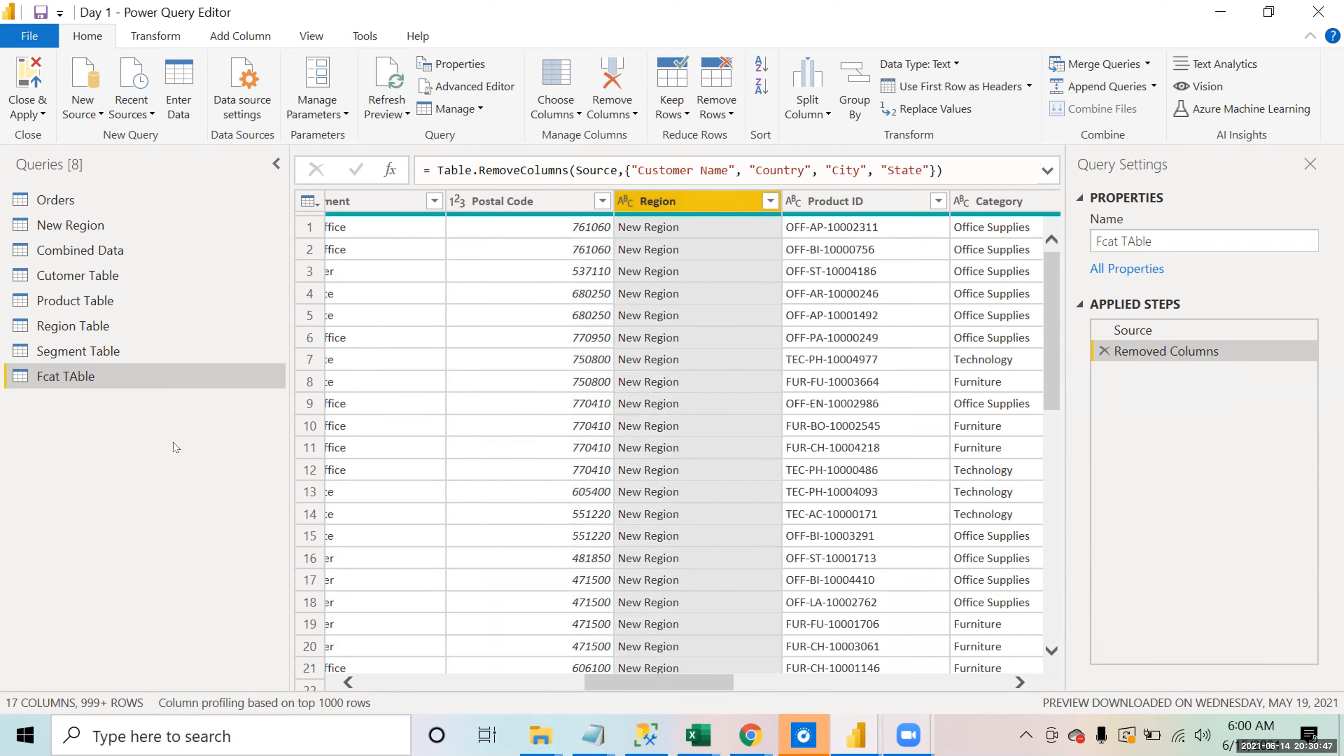
{"action": "left_click", "coordinate": [71, 302]}
{"action": "left_click", "coordinate": [53, 327]}
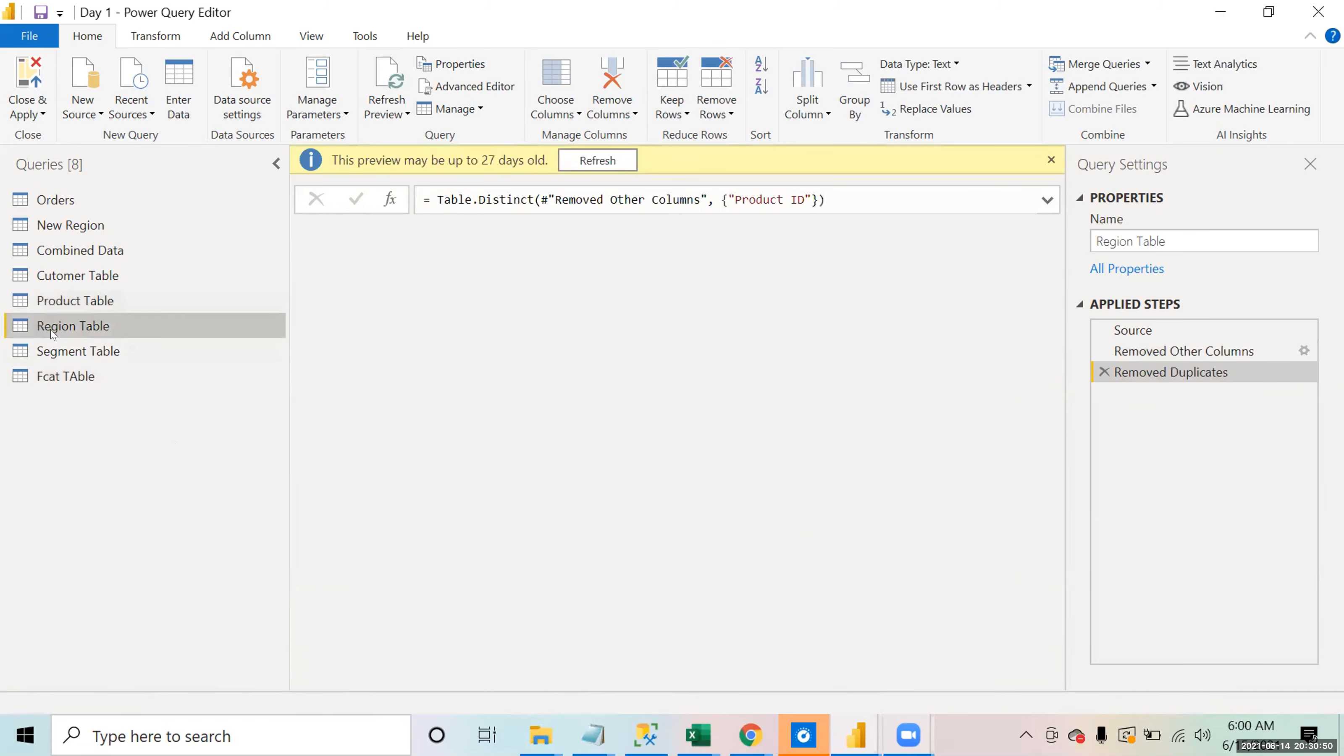
{"action": "left_click", "coordinate": [59, 373]}
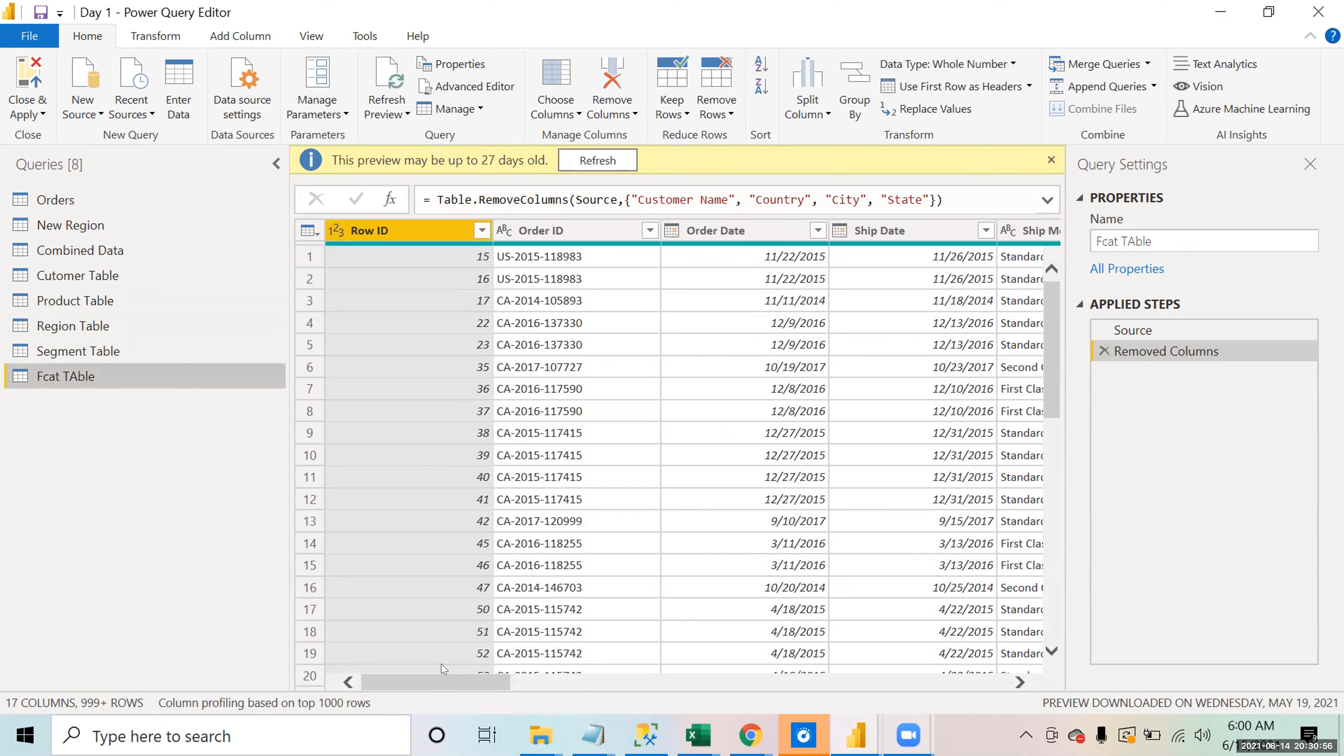
Step: Remove the Region column from Fcat TAble
{"action": "left_click", "coordinate": [437, 677]}
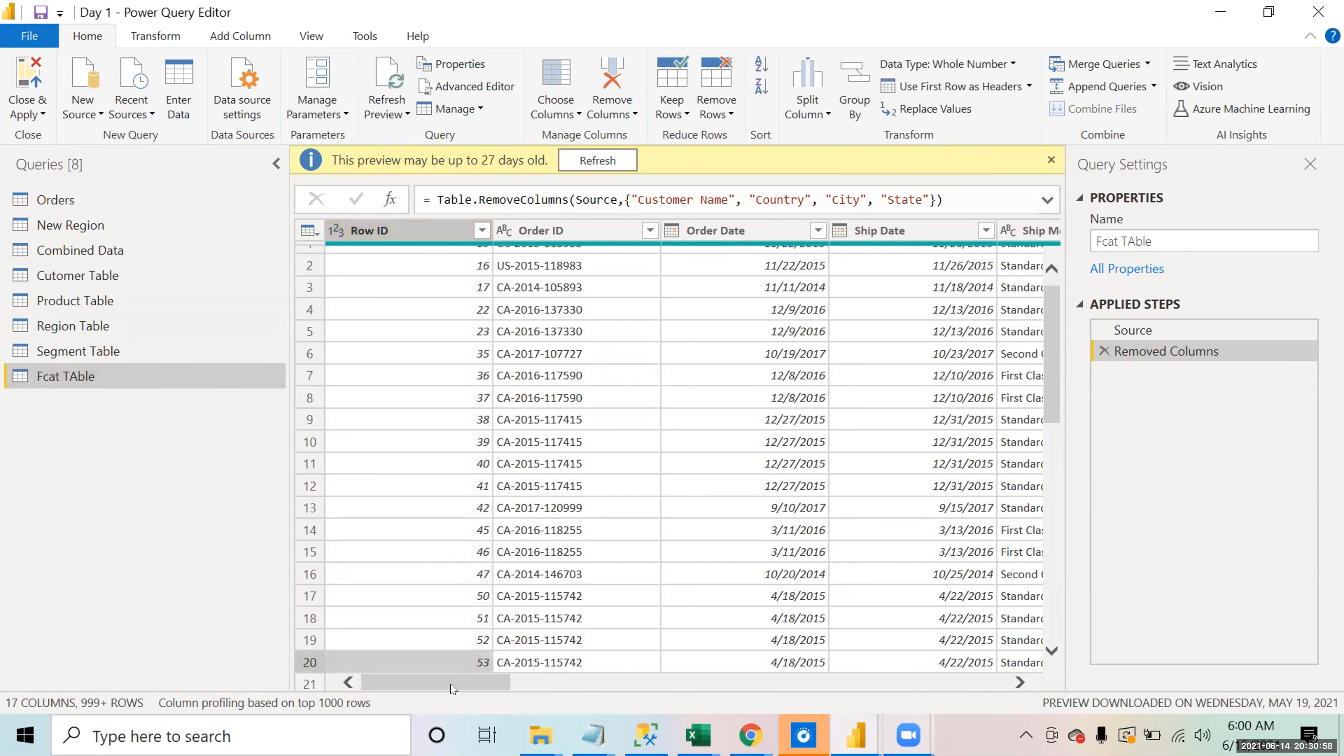
{"action": "scroll", "coordinate": [529, 691], "scroll_direction": "right", "scroll_amount": 10}
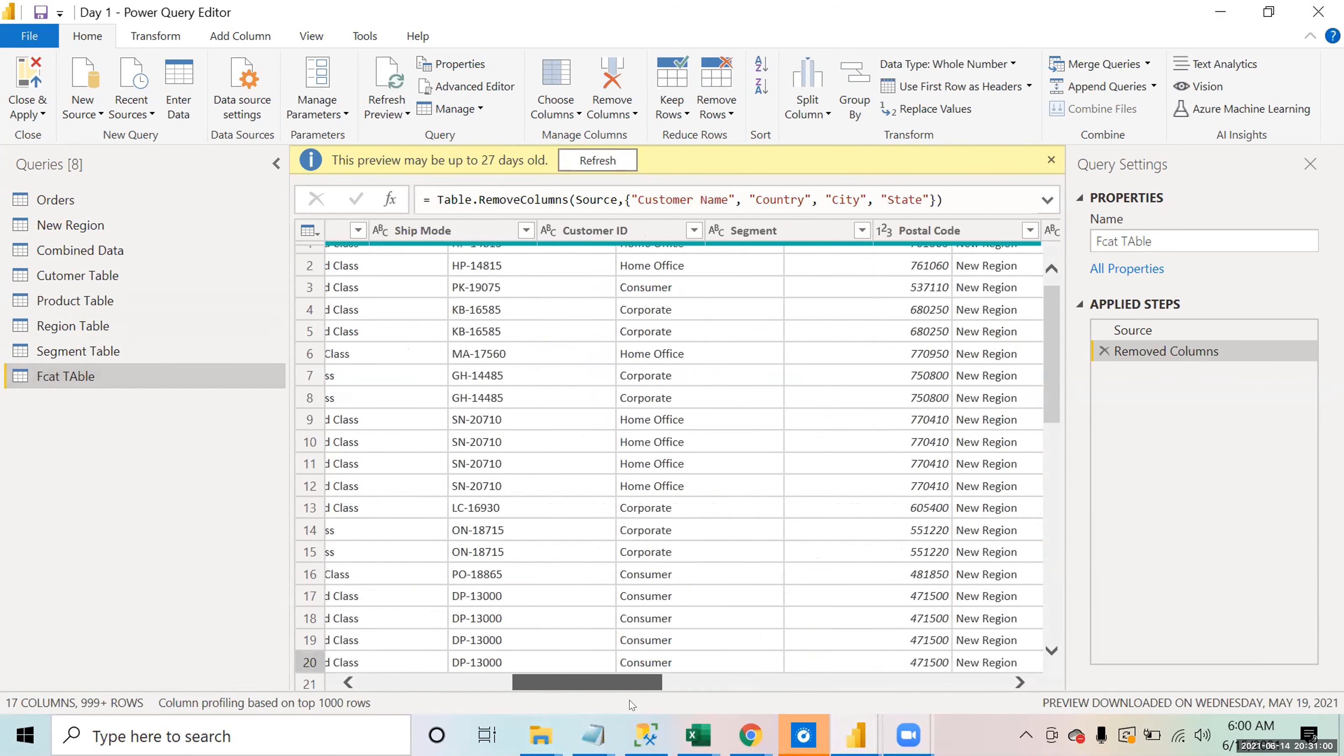
{"action": "scroll", "coordinate": [631, 705], "scroll_direction": "right", "scroll_amount": 3}
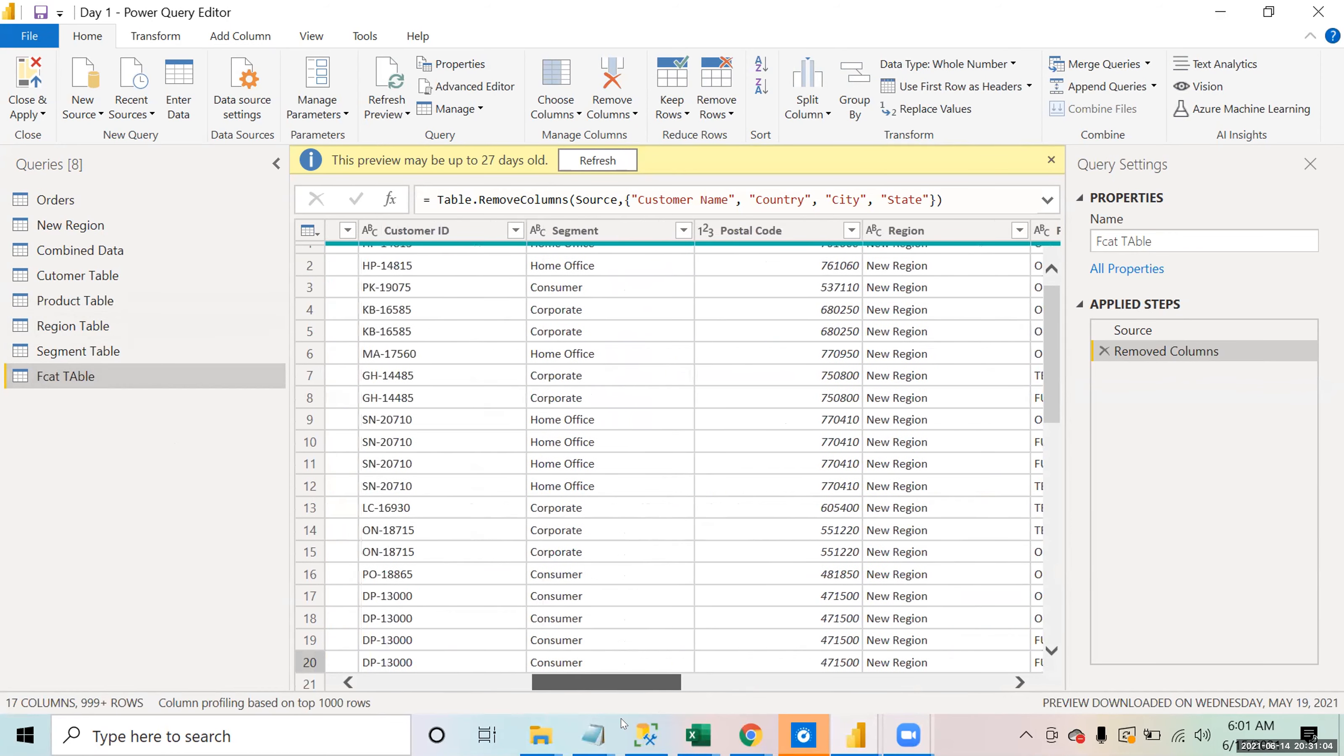
{"action": "scroll", "coordinate": [852, 541], "scroll_direction": "right", "scroll_amount": 1}
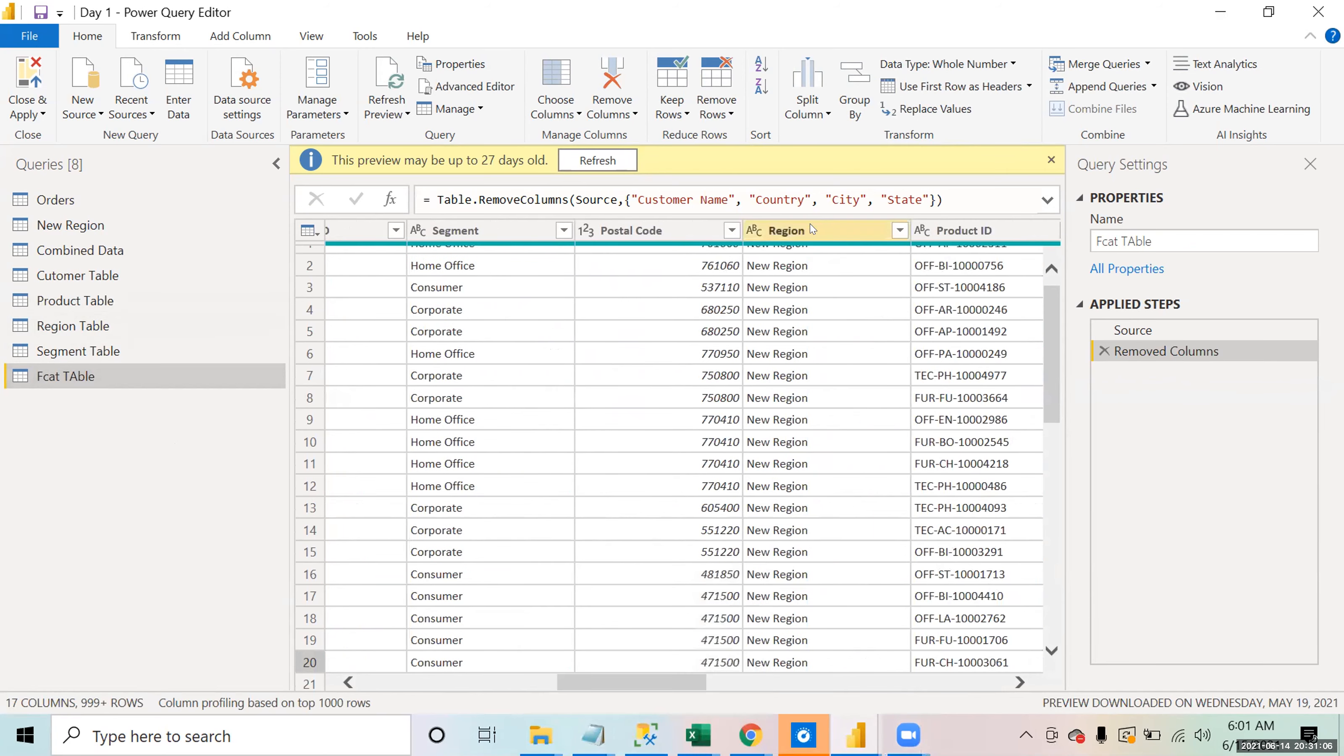
{"action": "right_click", "coordinate": [810, 238]}
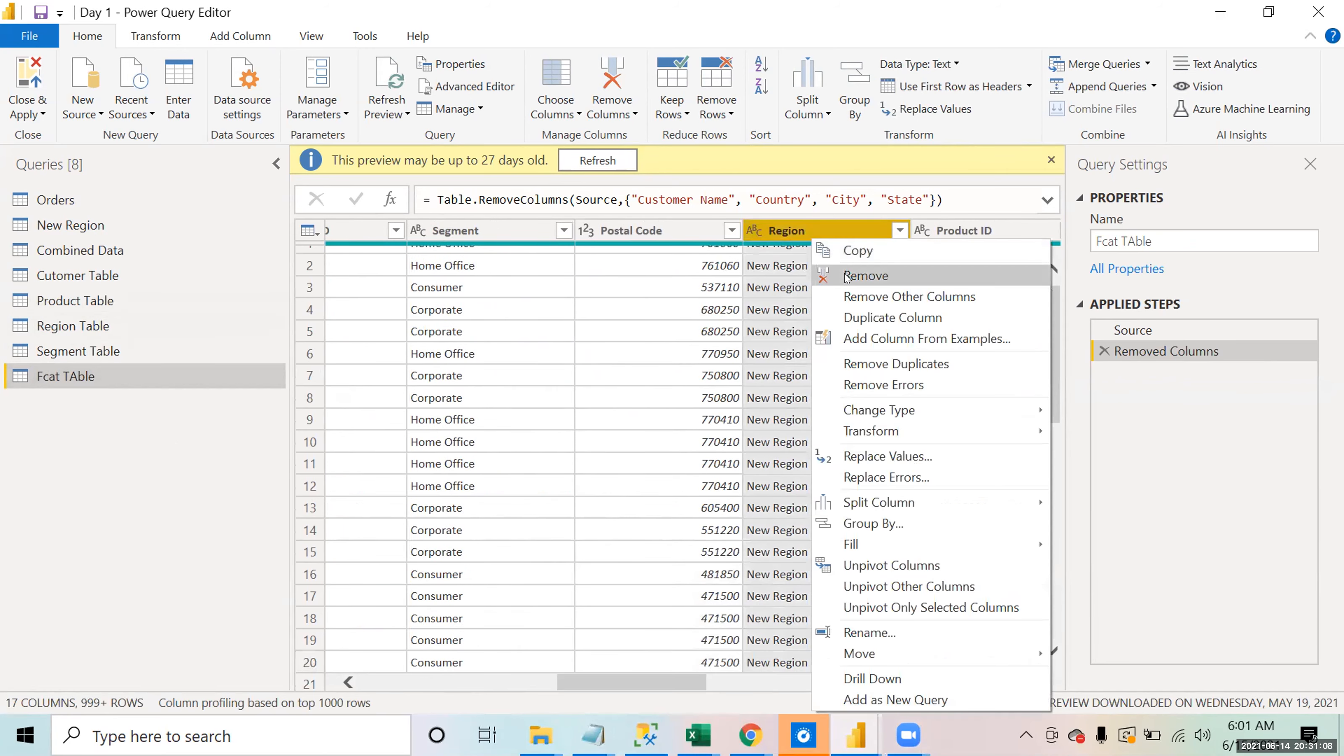
{"action": "left_click", "coordinate": [848, 276]}
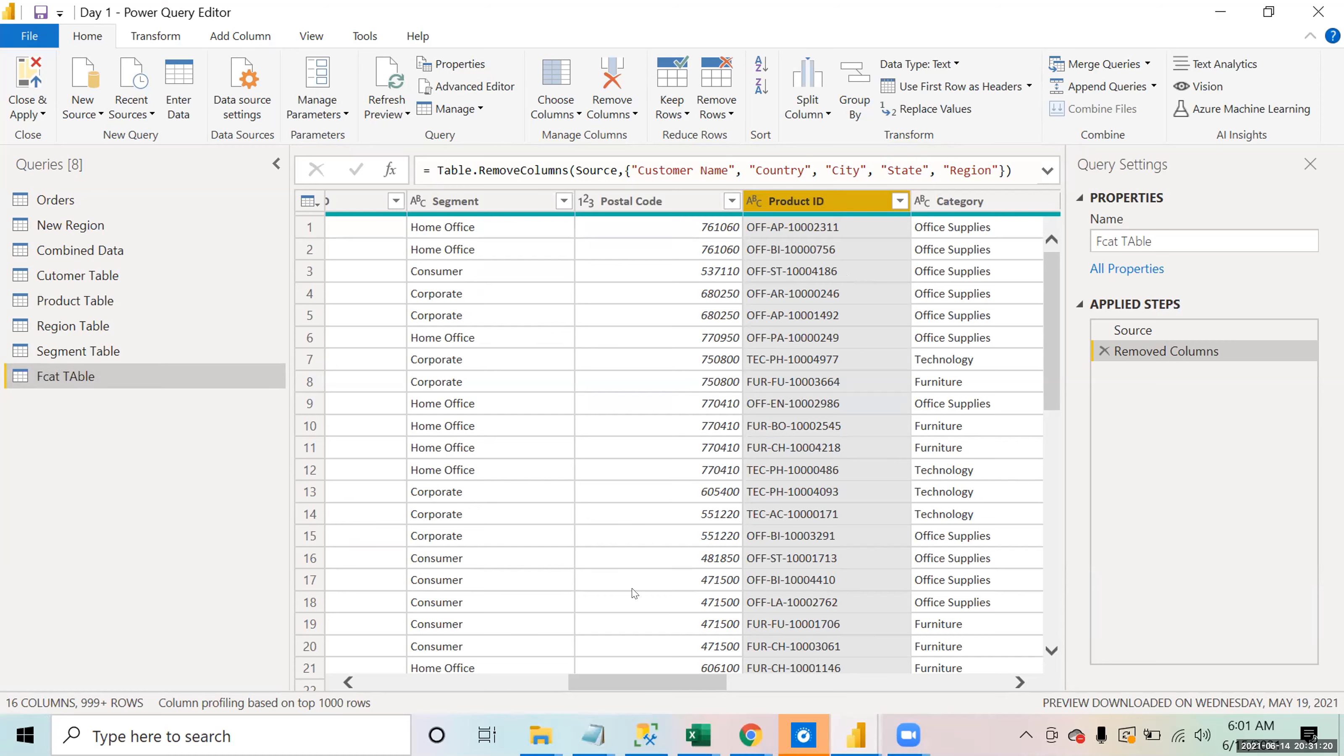
Step: Remove the Category, Sub-Category and Product Name columns together from Fcat TAble
{"action": "left_click_drag", "start_coordinate": [631, 682], "coordinate": [721, 708]}
{"action": "scroll", "coordinate": [589, 233], "scroll_direction": "down", "scroll_amount": 1}
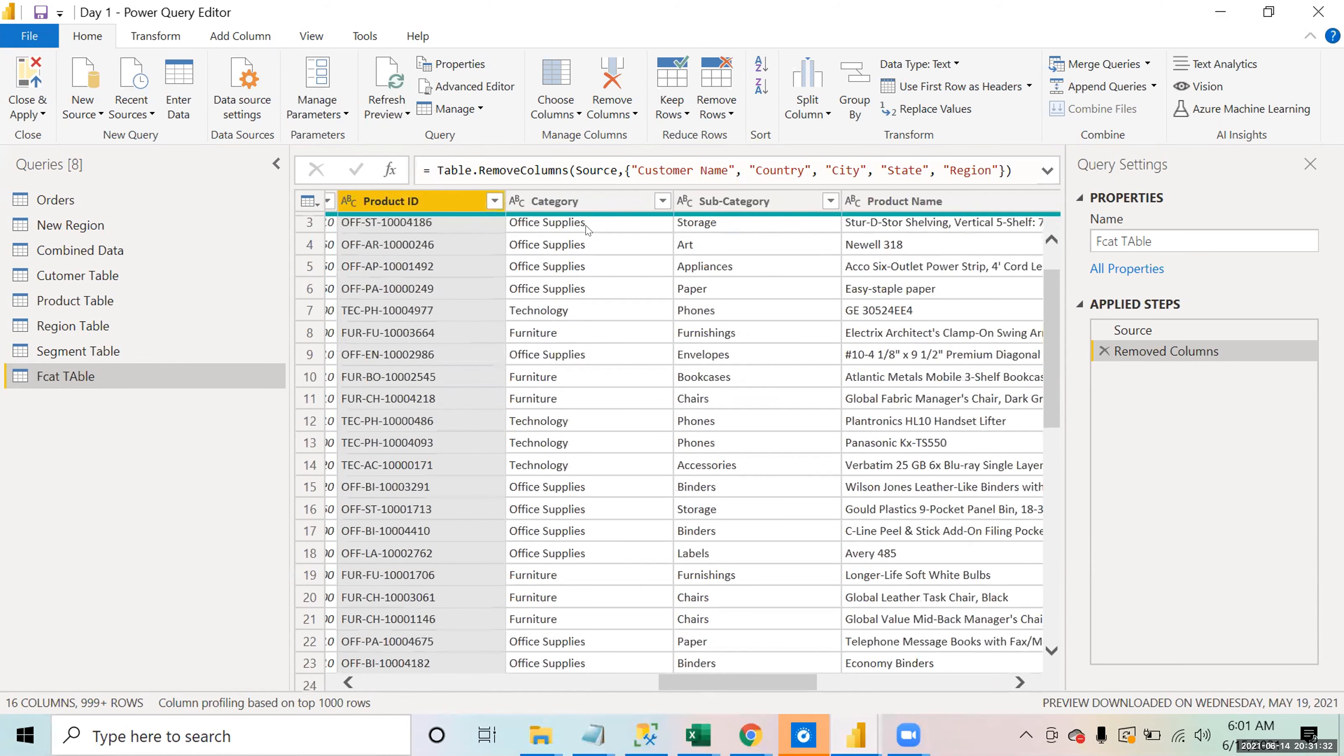
{"action": "left_click", "coordinate": [587, 204]}
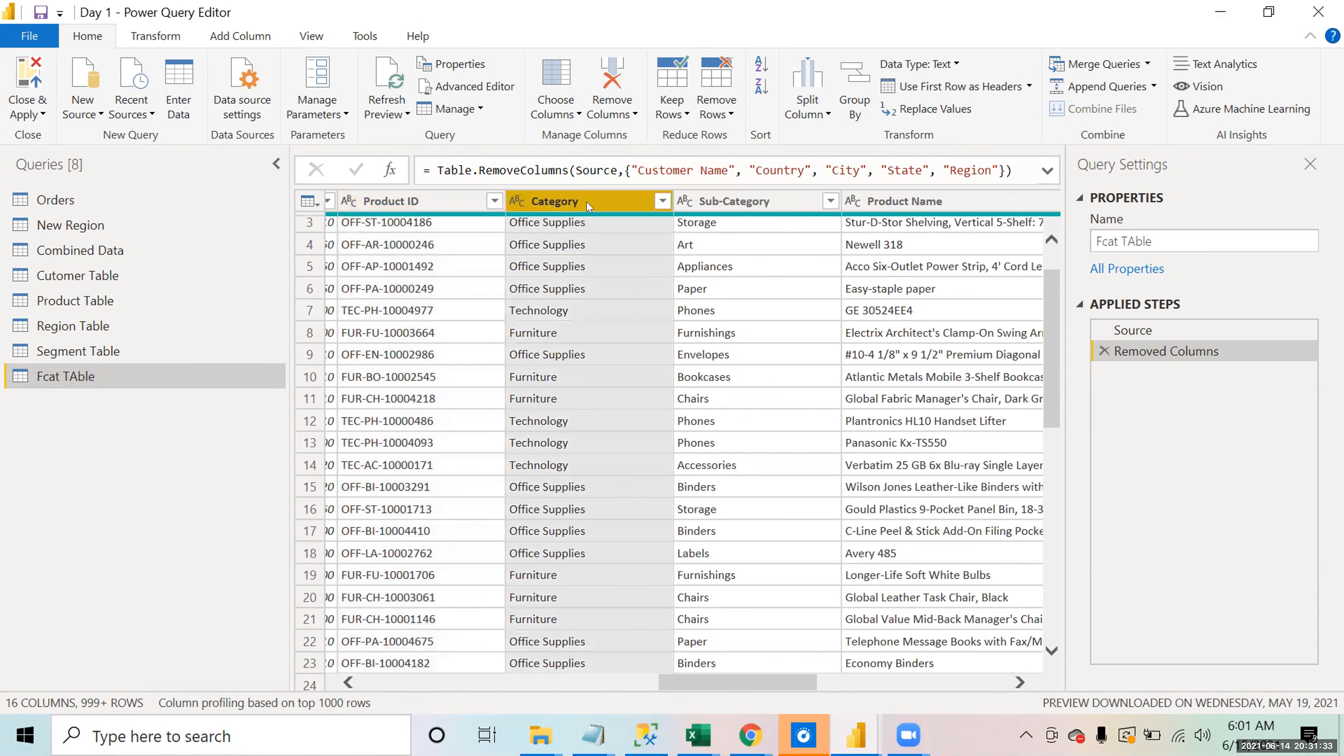
{"action": "left_click", "coordinate": [758, 207], "text": "ctrl"}
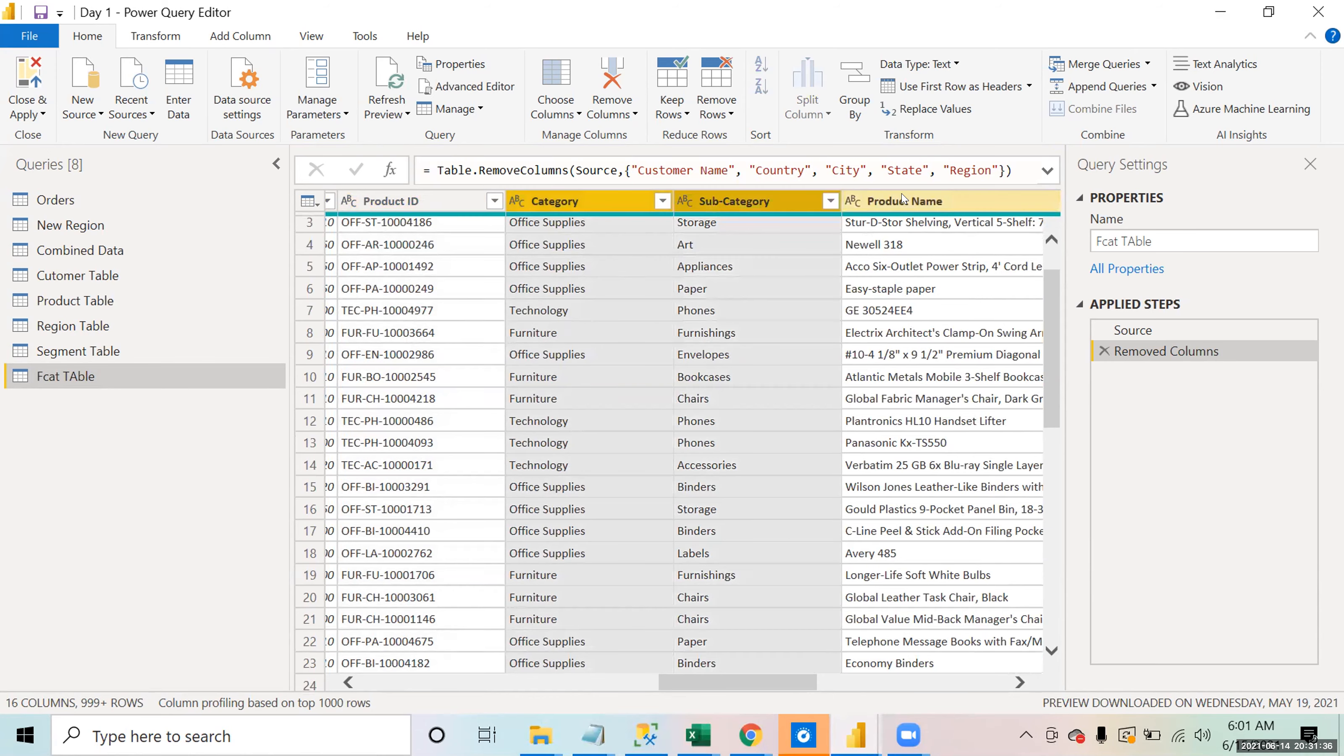
{"action": "left_click", "coordinate": [902, 198], "text": "ctrl"}
{"action": "right_click", "coordinate": [905, 197]}
{"action": "left_click", "coordinate": [935, 231]}
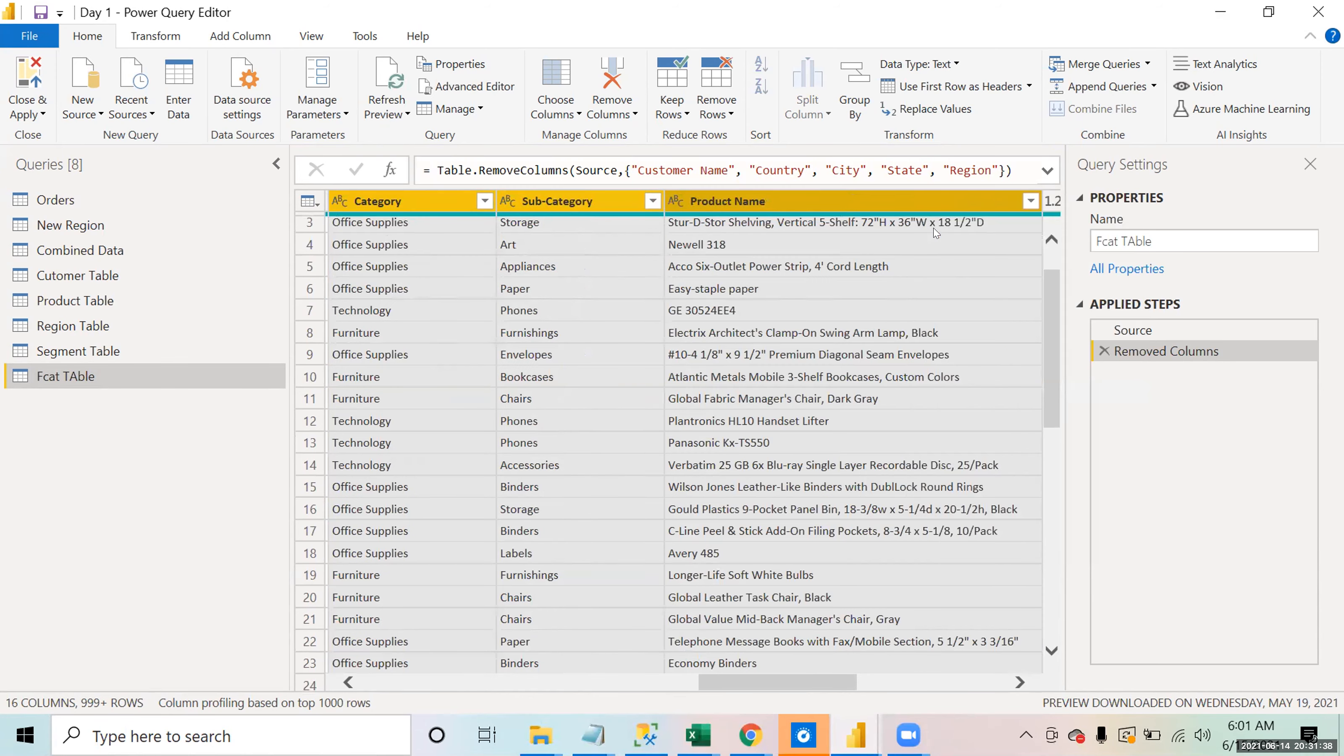
Step: Review the remaining columns of Fcat TAble and select the Segment column
{"action": "left_click", "coordinate": [545, 339]}
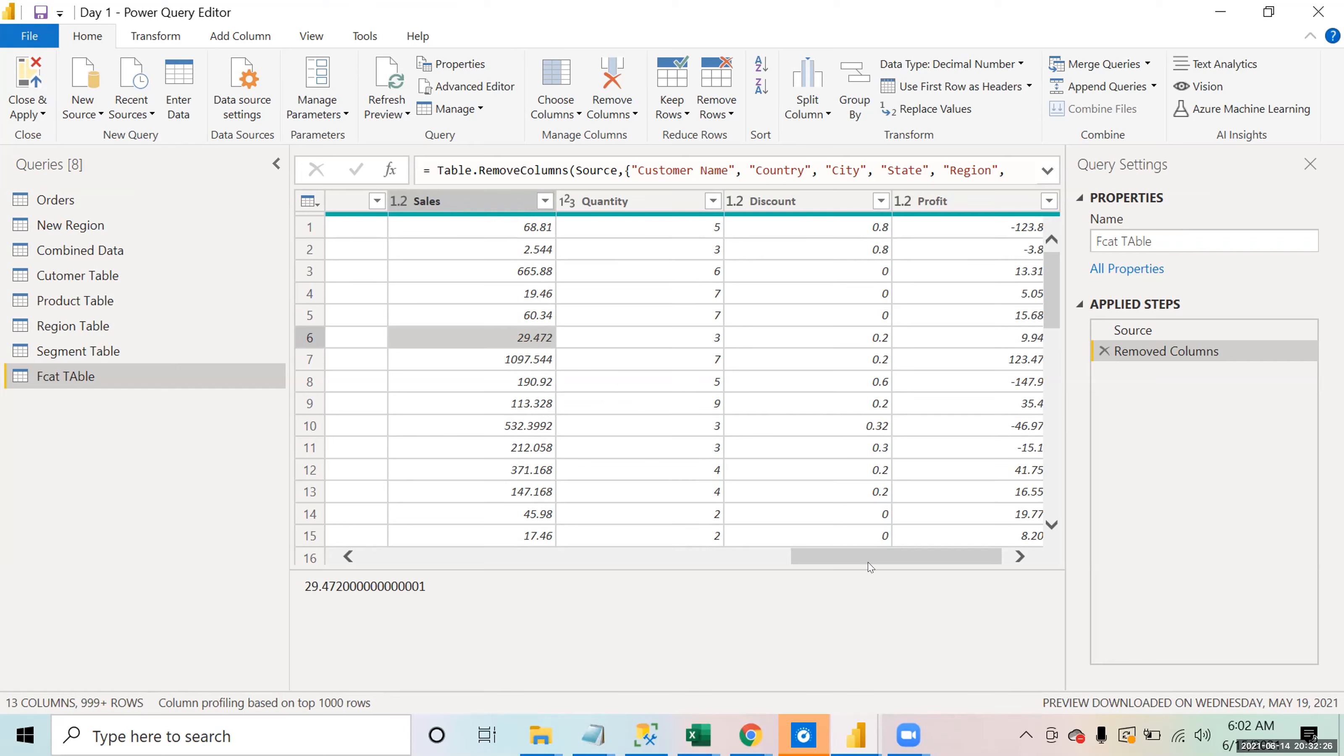
{"action": "left_click_drag", "start_coordinate": [890, 555], "coordinate": [693, 555]}
{"action": "left_click", "coordinate": [607, 214]}
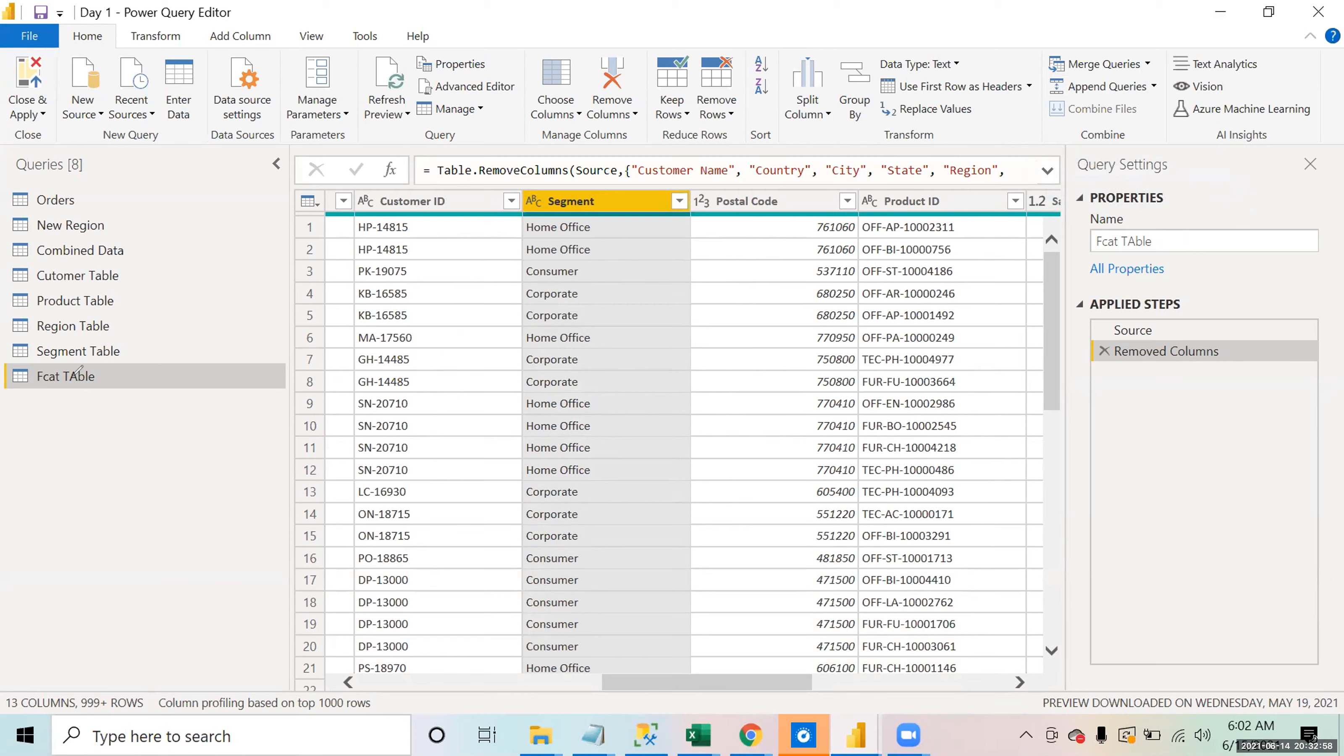
{"action": "left_click_drag", "start_coordinate": [105, 373], "coordinate": [183, 325]}
{"action": "left_click", "coordinate": [130, 351]}
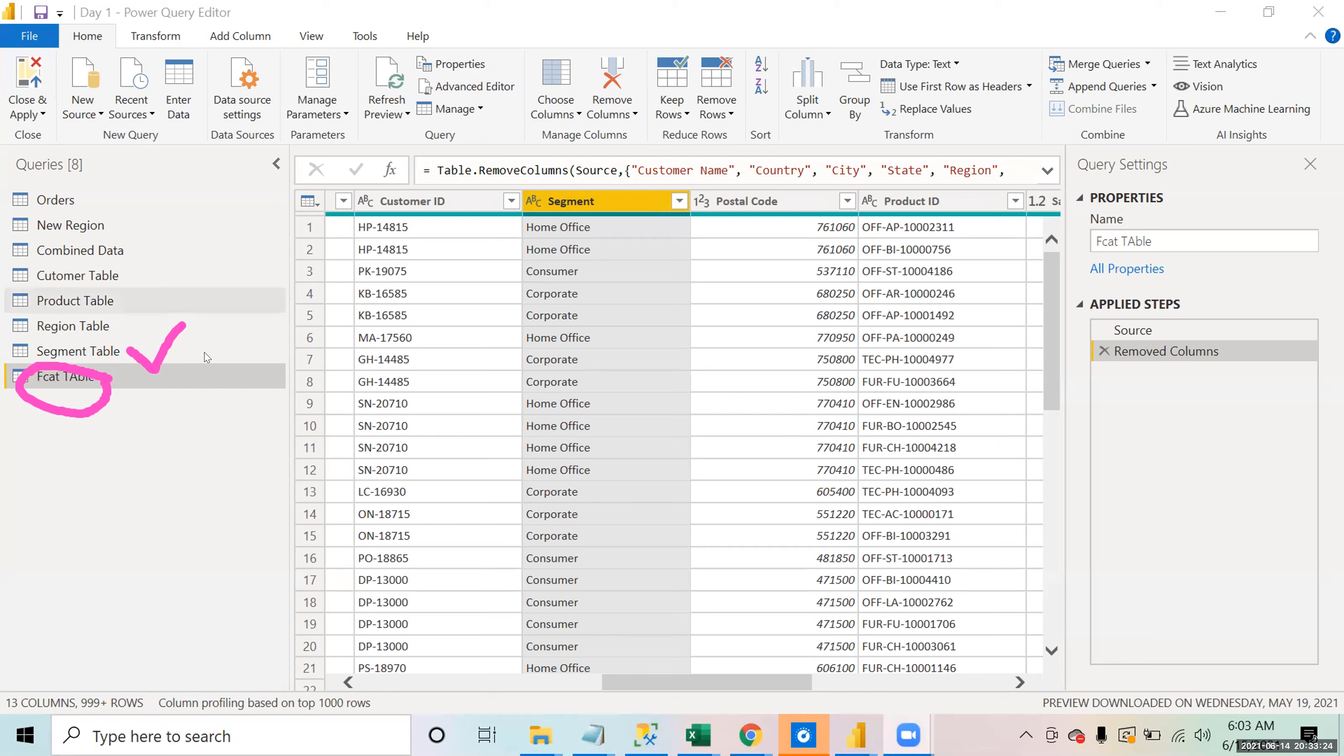
Step: Set up a merge of Fcat TAble with Segment Table, matching both on their Segment columns
{"action": "left_click", "coordinate": [1146, 64]}
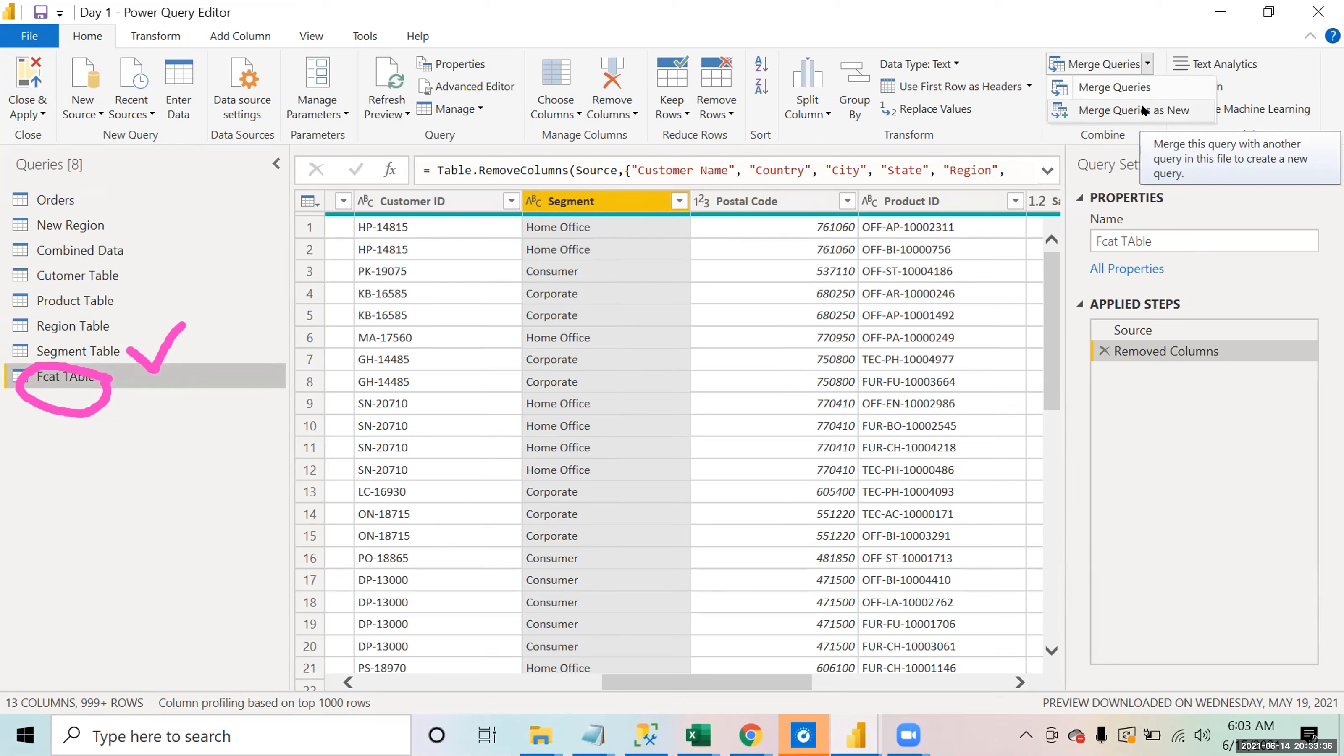
{"action": "left_click", "coordinate": [1118, 87]}
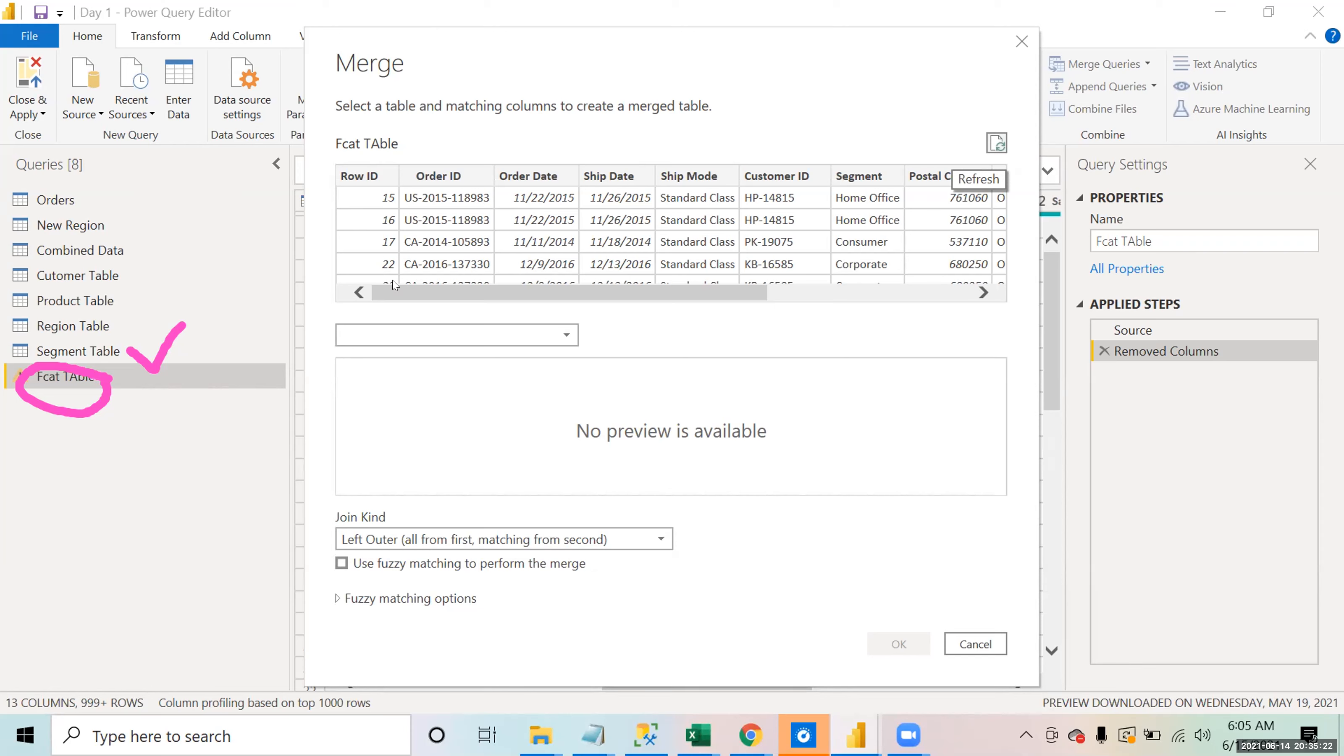
{"action": "left_click", "coordinate": [442, 340]}
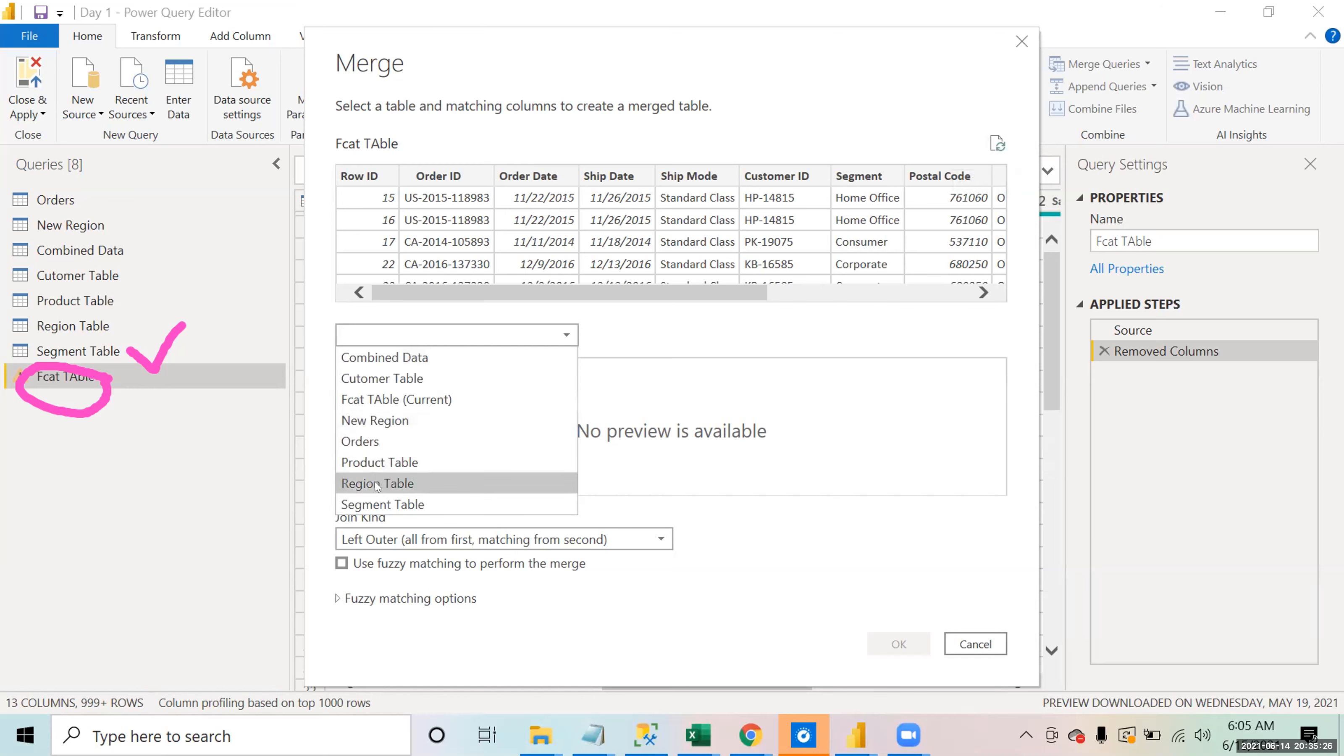
{"action": "left_click", "coordinate": [376, 505]}
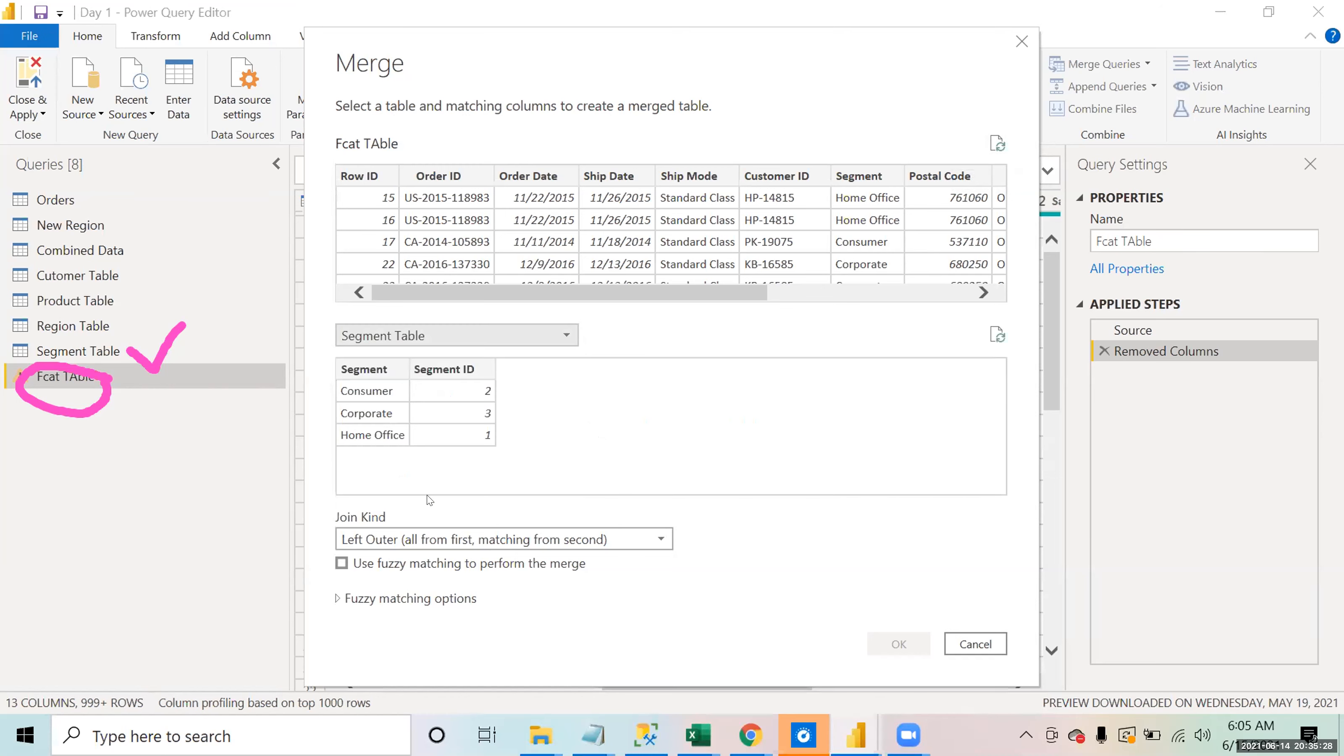
{"action": "left_click", "coordinate": [525, 278]}
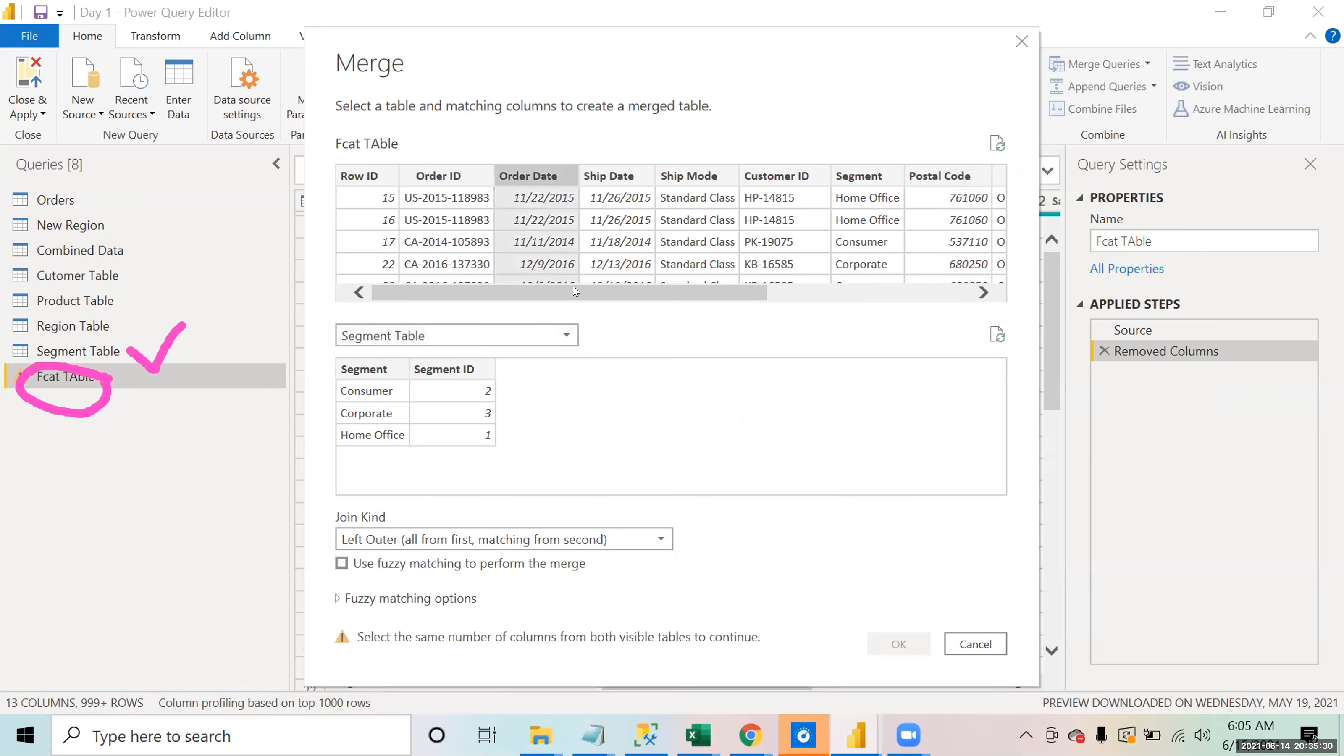
{"action": "mouse_move", "coordinate": [663, 289]}
{"action": "left_mouse_down"}
{"action": "mouse_move", "coordinate": [815, 290]}
{"action": "mouse_move", "coordinate": [792, 290]}
{"action": "left_mouse_up"}
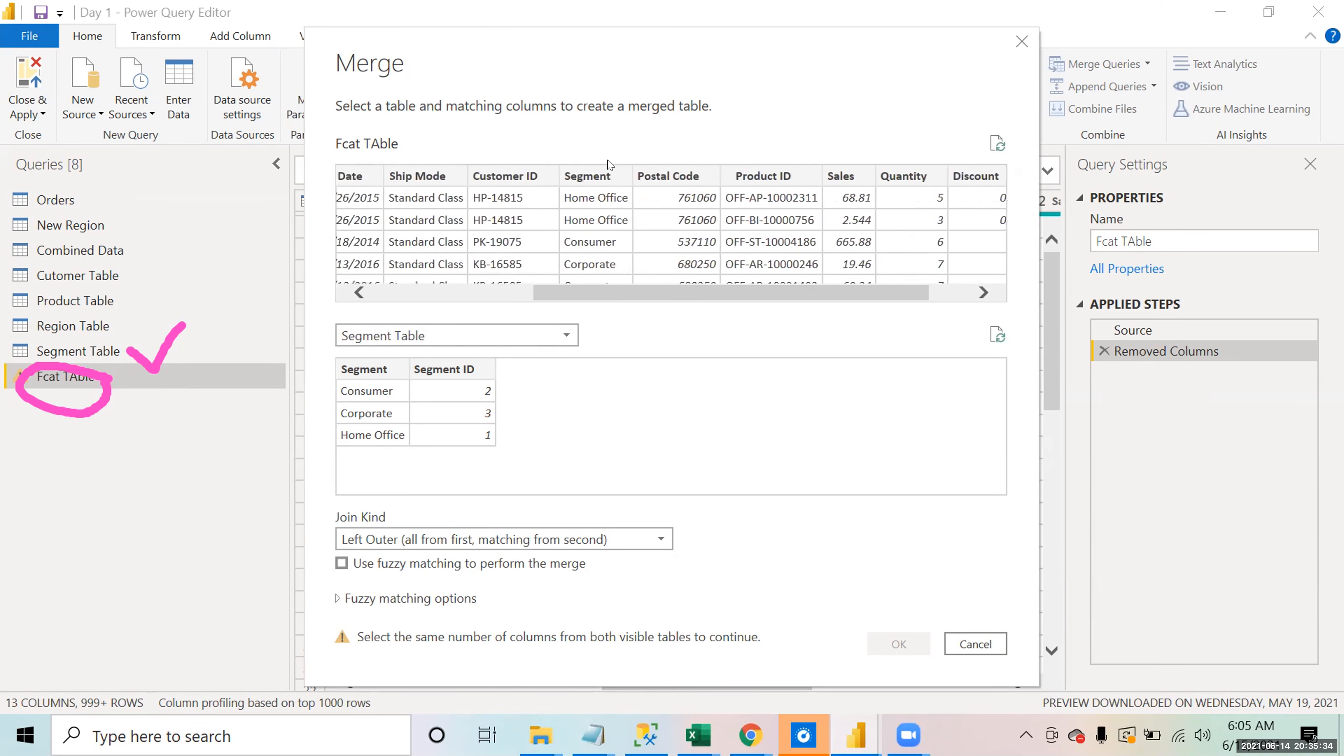
{"action": "left_click", "coordinate": [599, 175]}
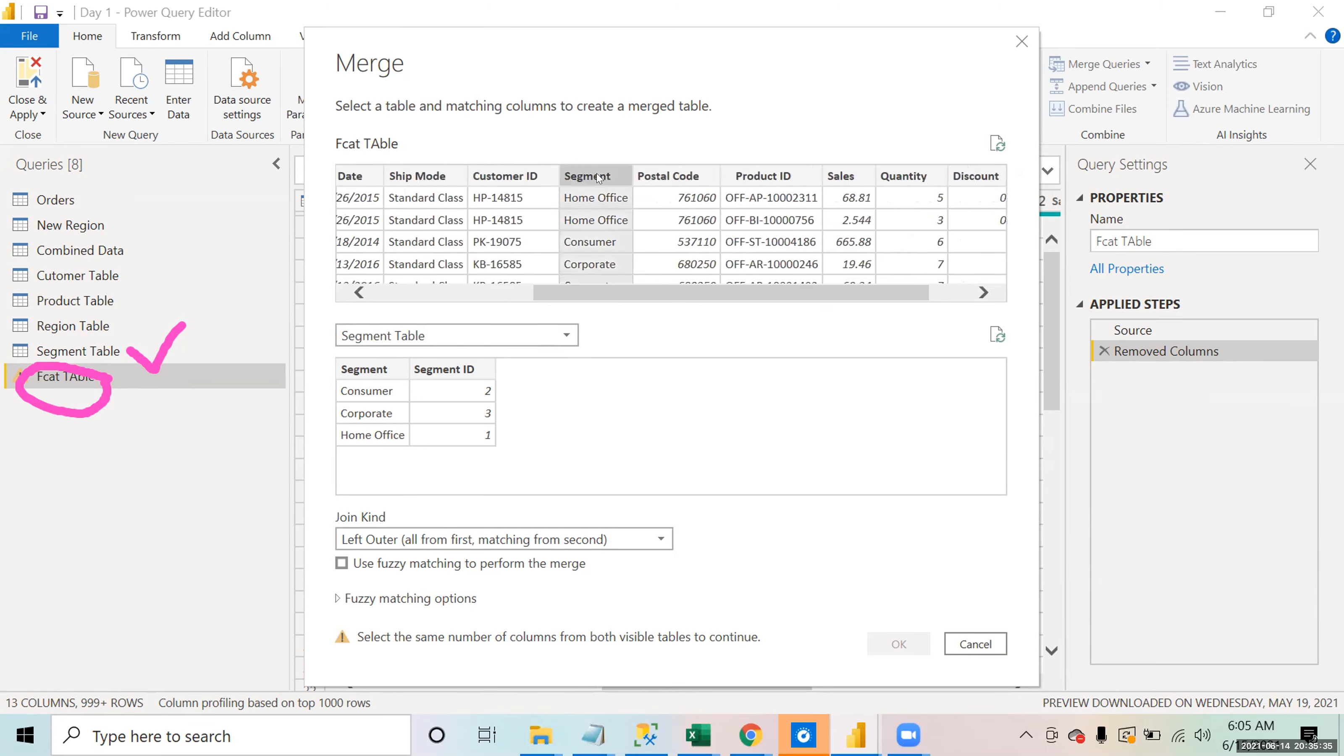
{"action": "left_click", "coordinate": [361, 366]}
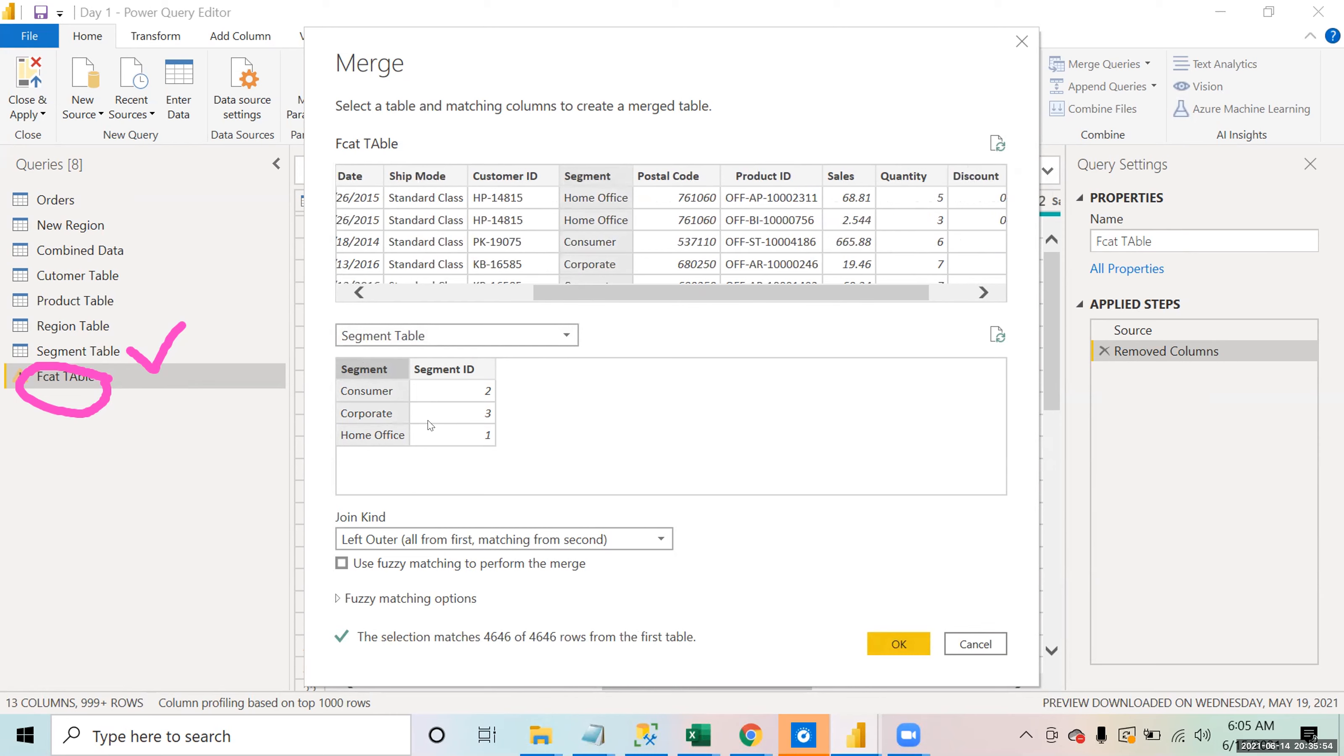
Step: Review the available join kinds, keep Left Outer (all from first, matching from second), and apply the merge
{"action": "left_click", "coordinate": [436, 529]}
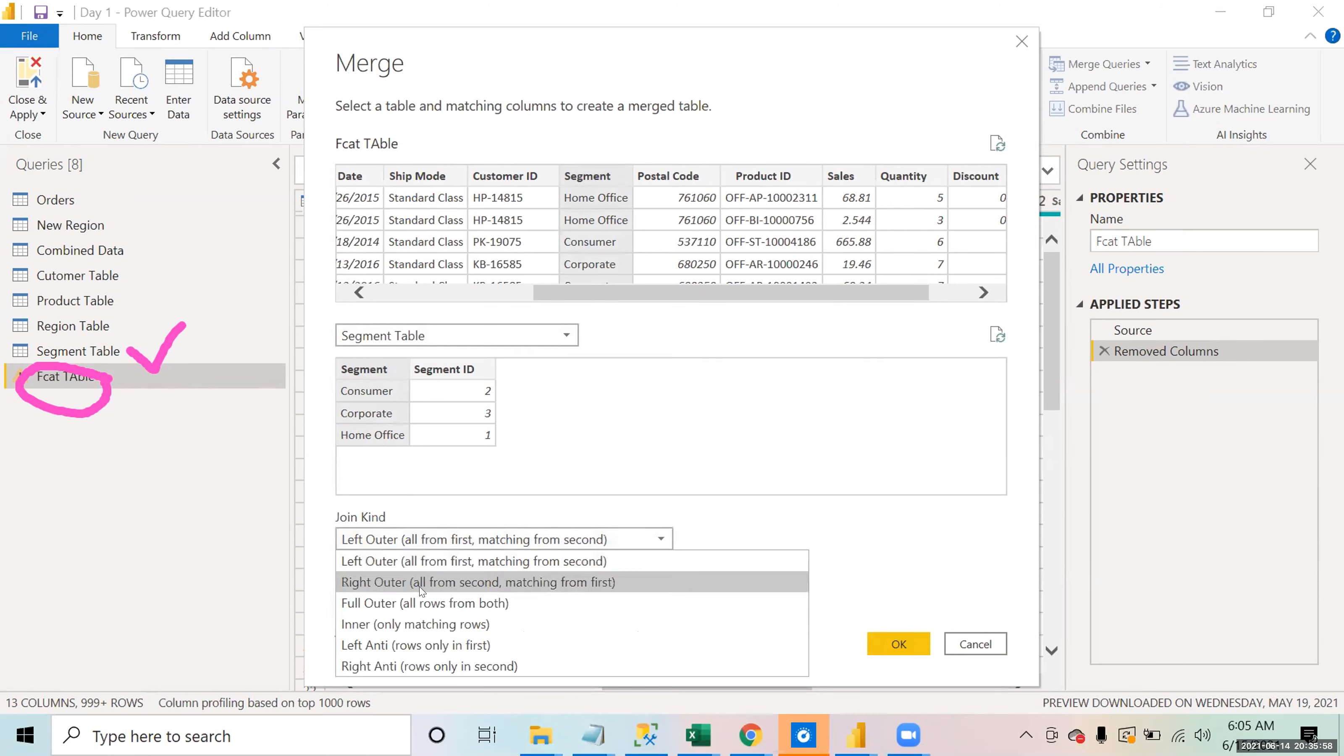
{"action": "left_click", "coordinate": [408, 318]}
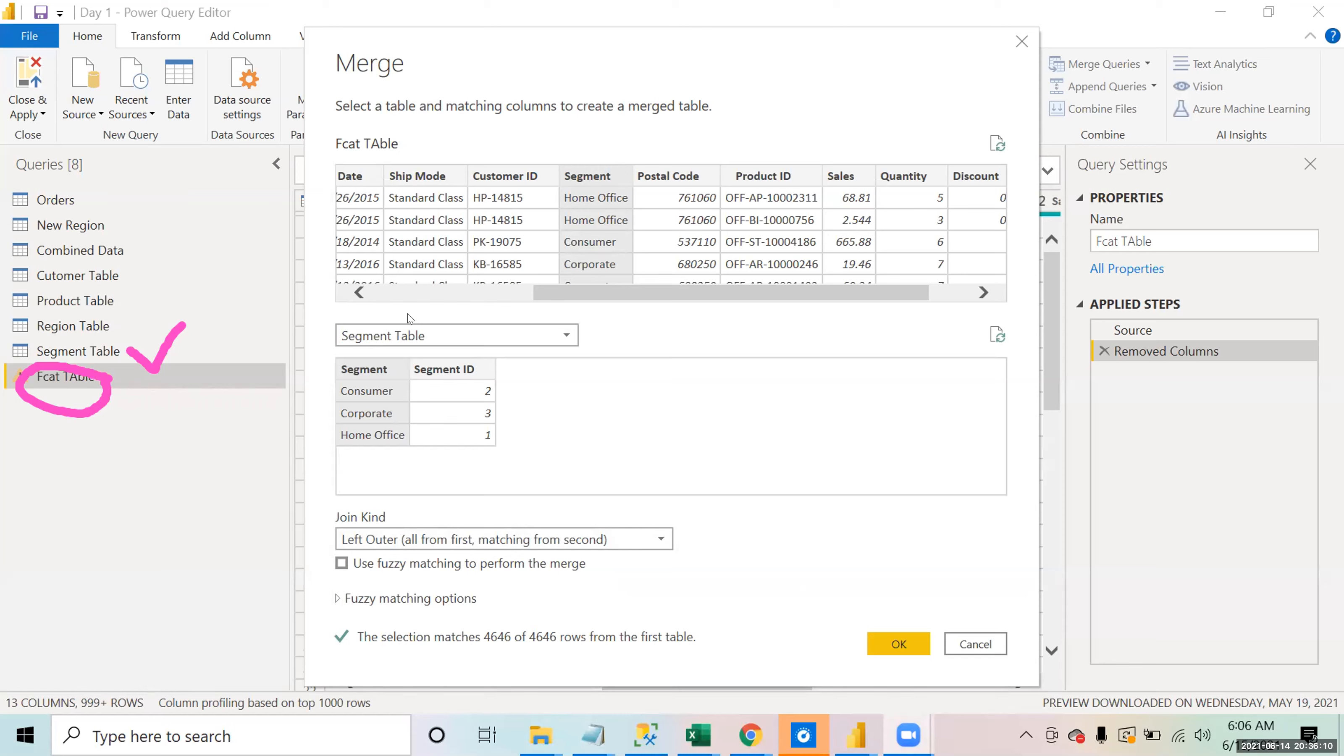
{"action": "left_click", "coordinate": [522, 541]}
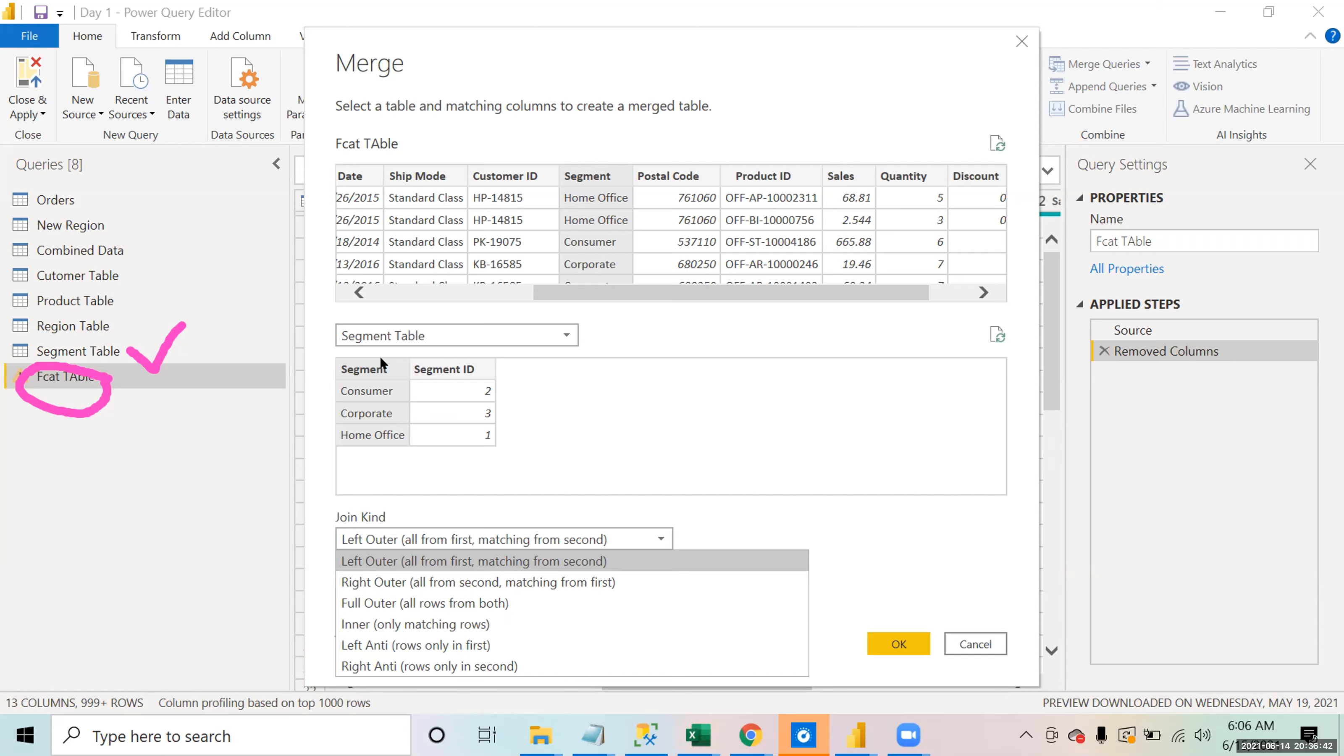
{"action": "left_click", "coordinate": [809, 536]}
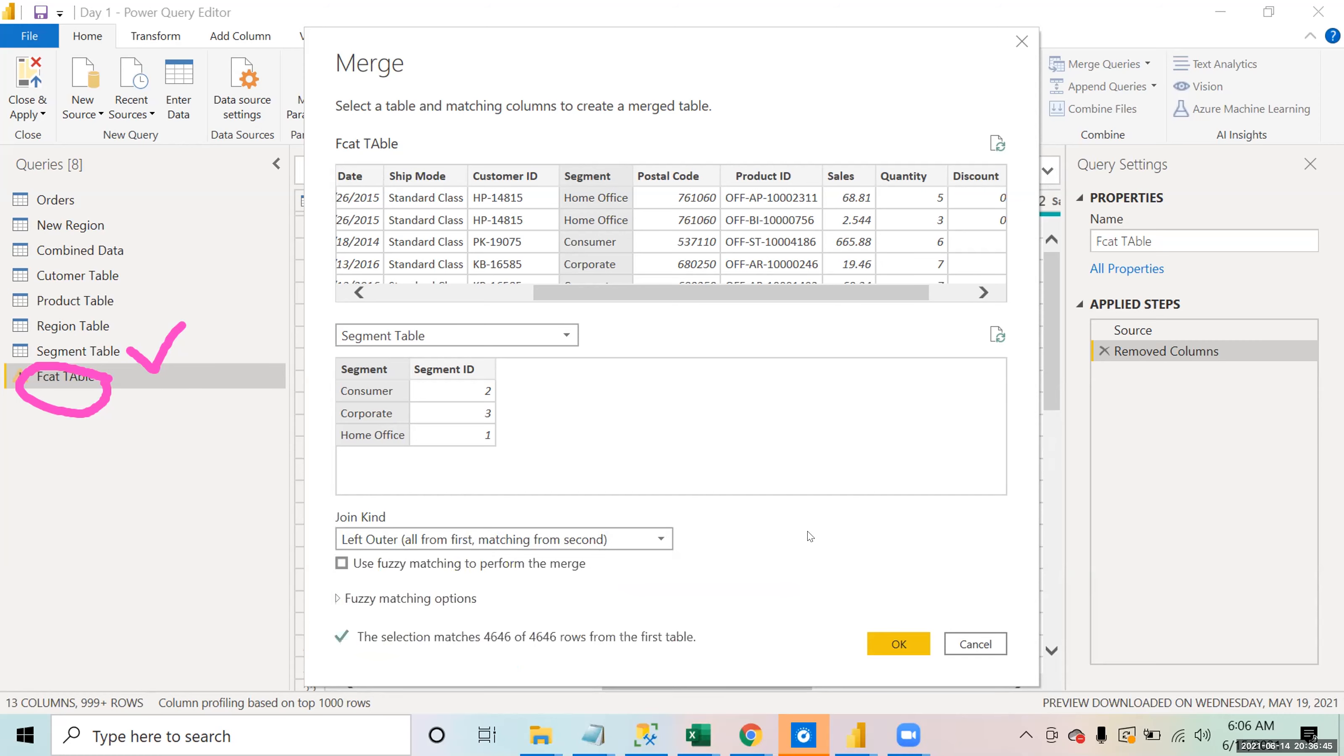
{"action": "left_click", "coordinate": [895, 648]}
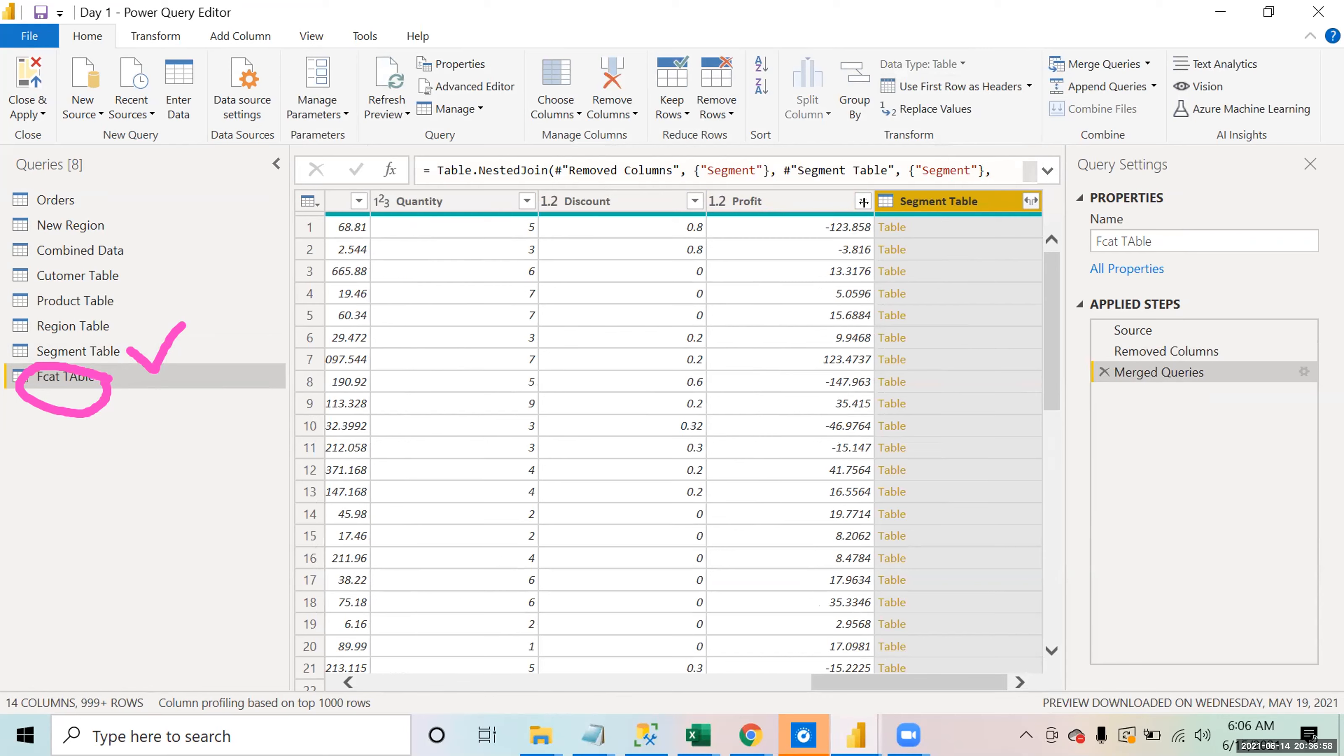
Step: Expand the merged Segment Table column in Fcat TAble to include only Segment ID
{"action": "left_click", "coordinate": [1029, 200]}
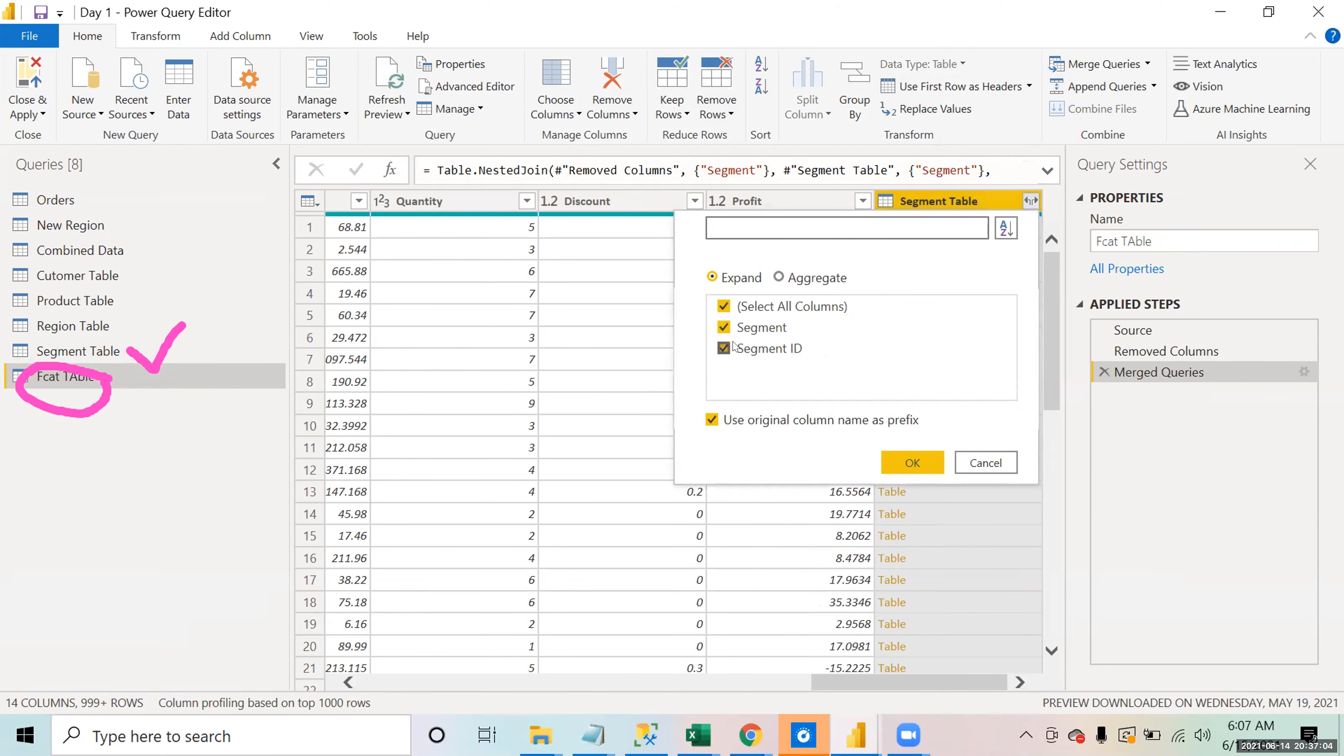
{"action": "left_click", "coordinate": [724, 327]}
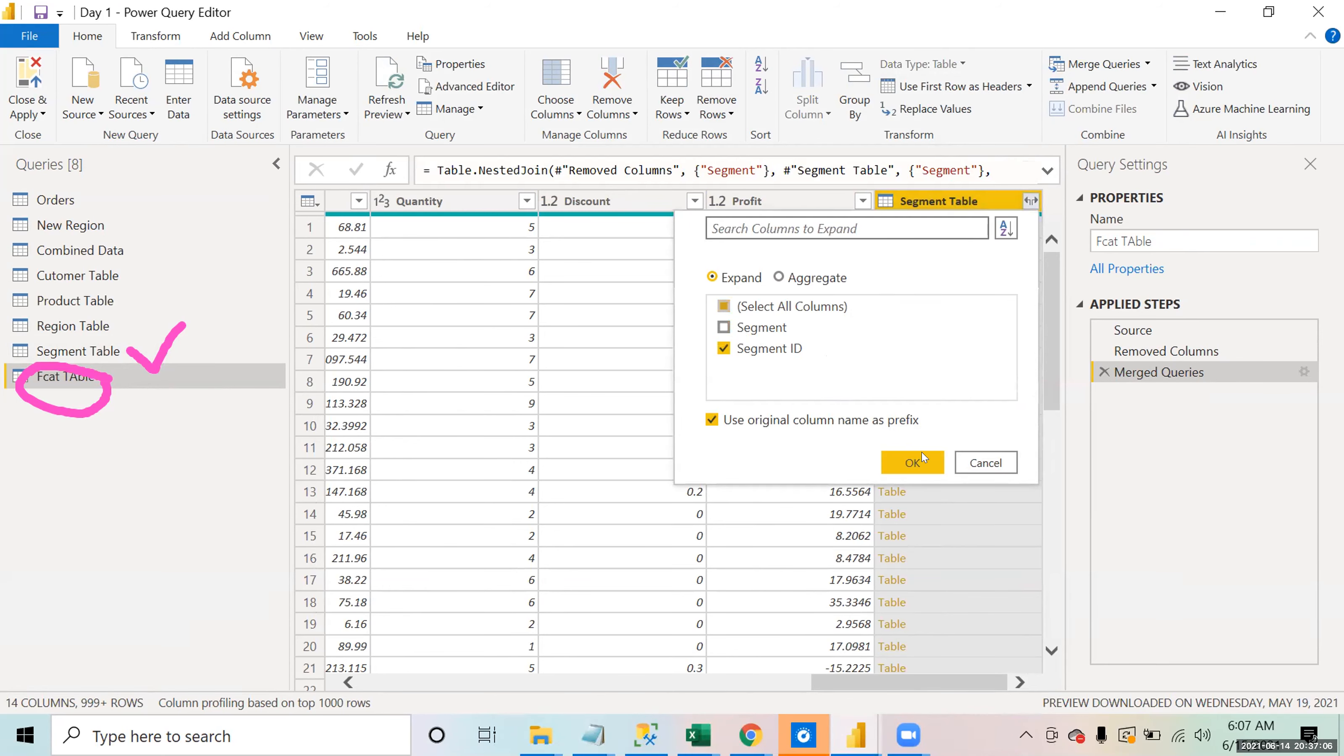
{"action": "left_click", "coordinate": [931, 464]}
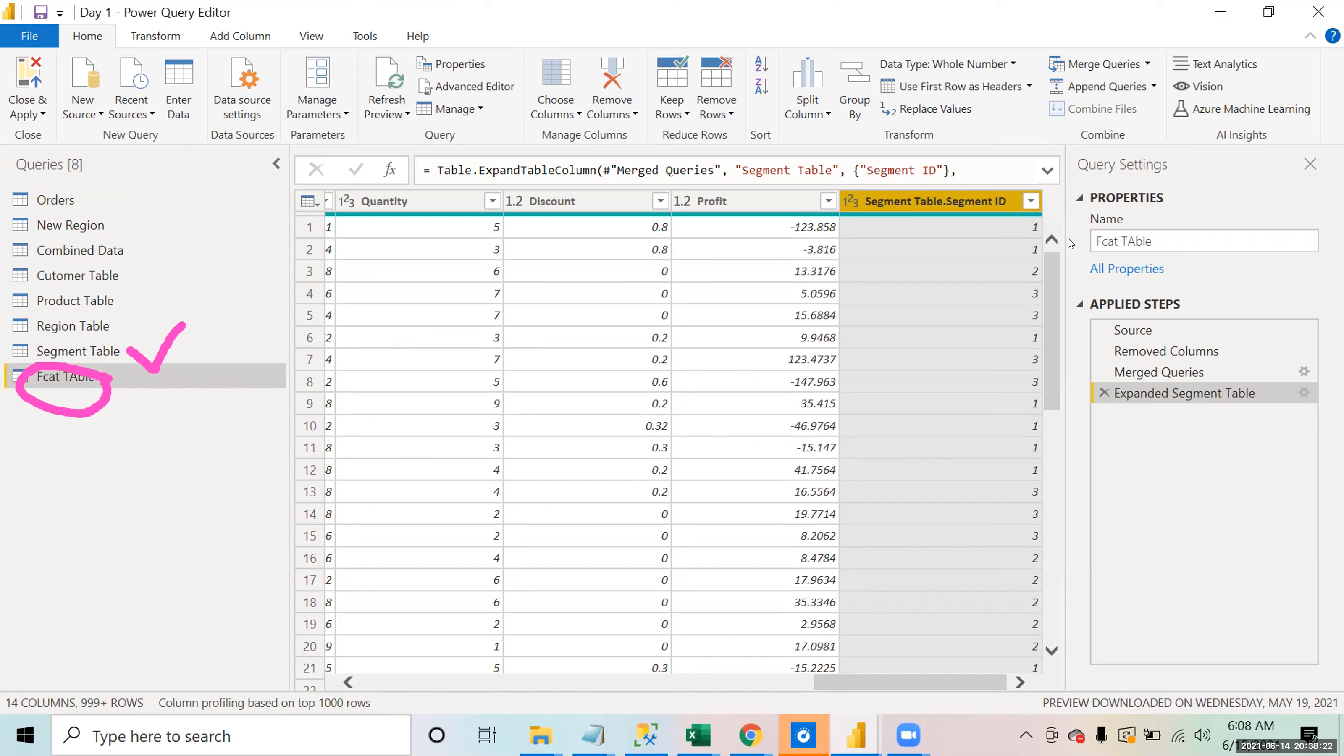
Step: Rename the expanded column Segment ID and place it directly before the Segment column to compare their values
{"action": "double_click", "coordinate": [939, 201]}
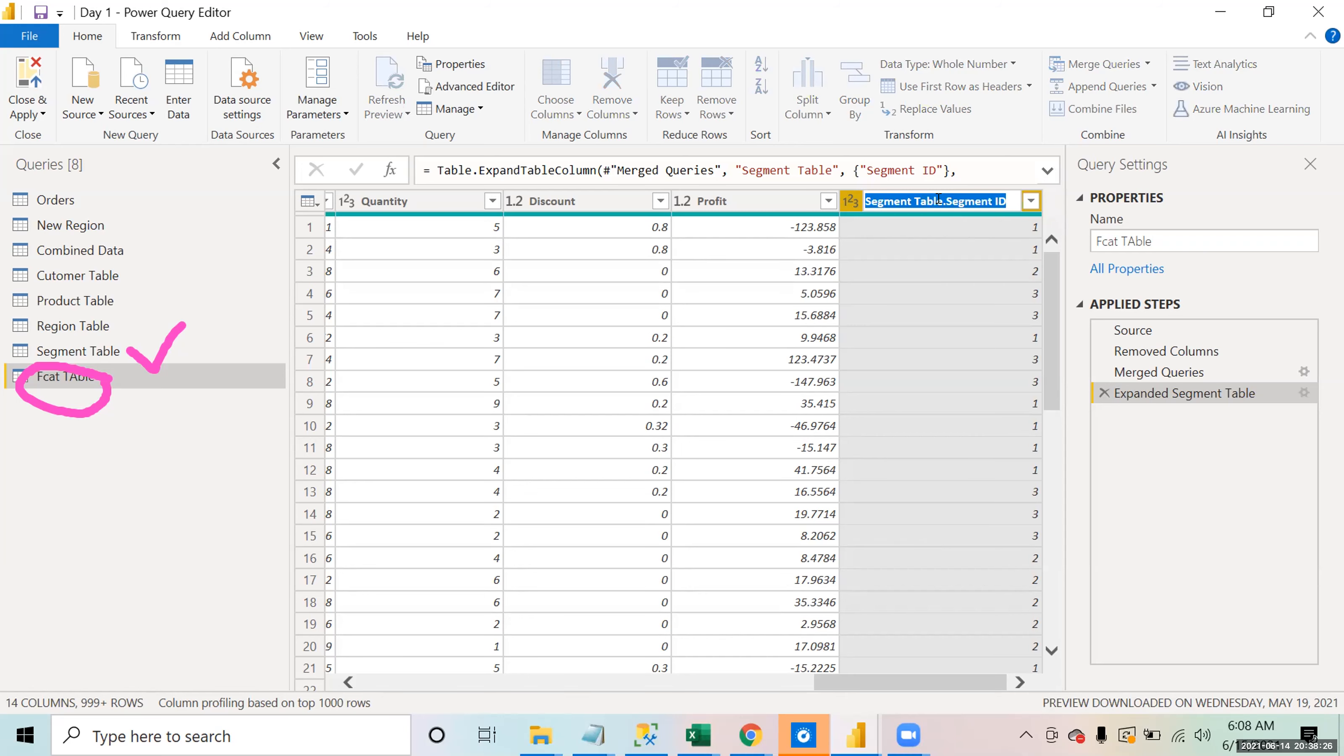
{"action": "type", "text": "Segment ID"}
{"action": "key", "text": "Return"}
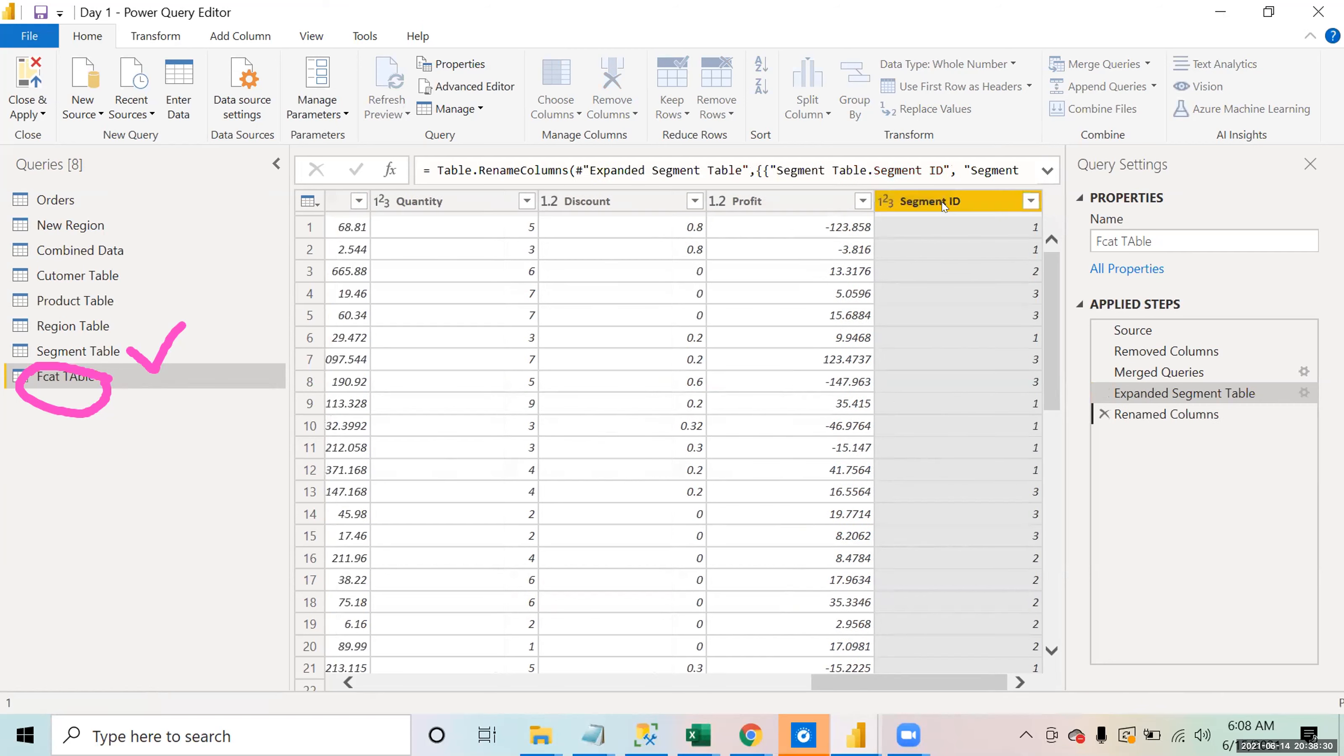
{"action": "left_click_drag", "start_coordinate": [943, 208], "coordinate": [449, 228]}
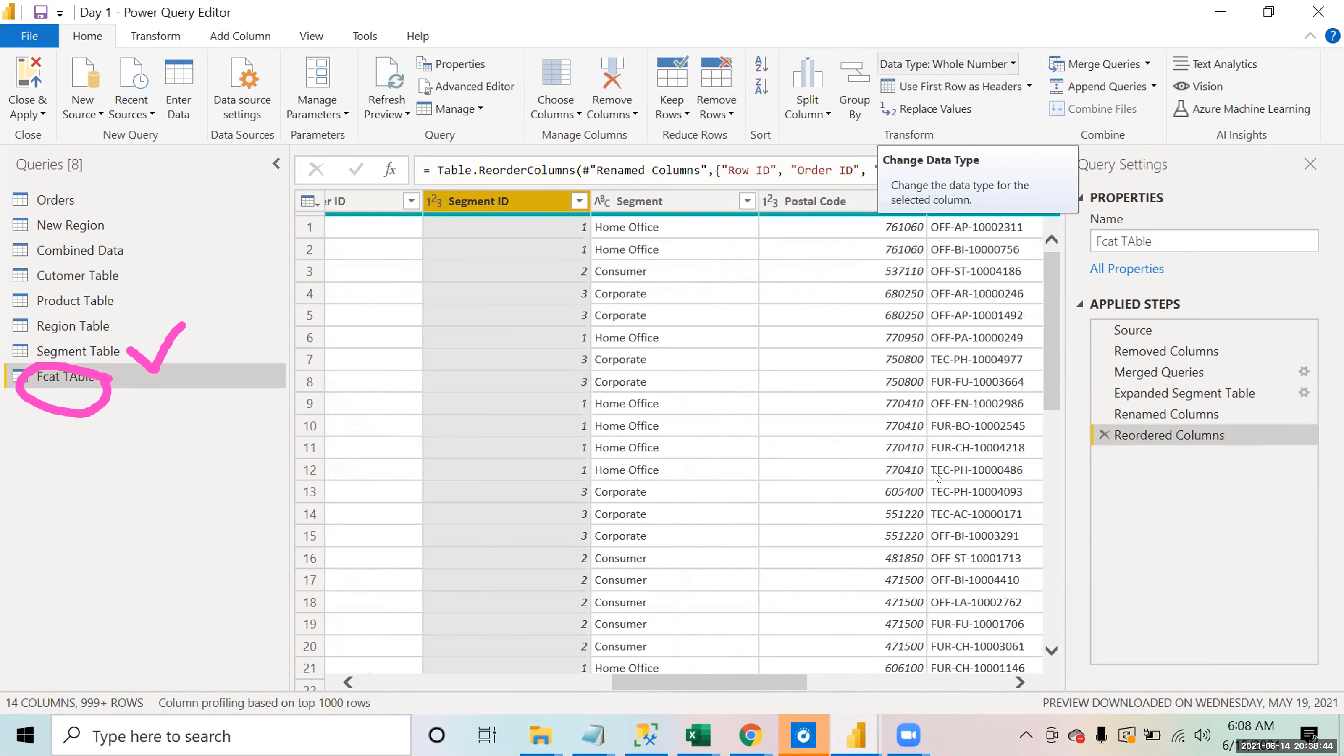
{"action": "left_click", "coordinate": [959, 669]}
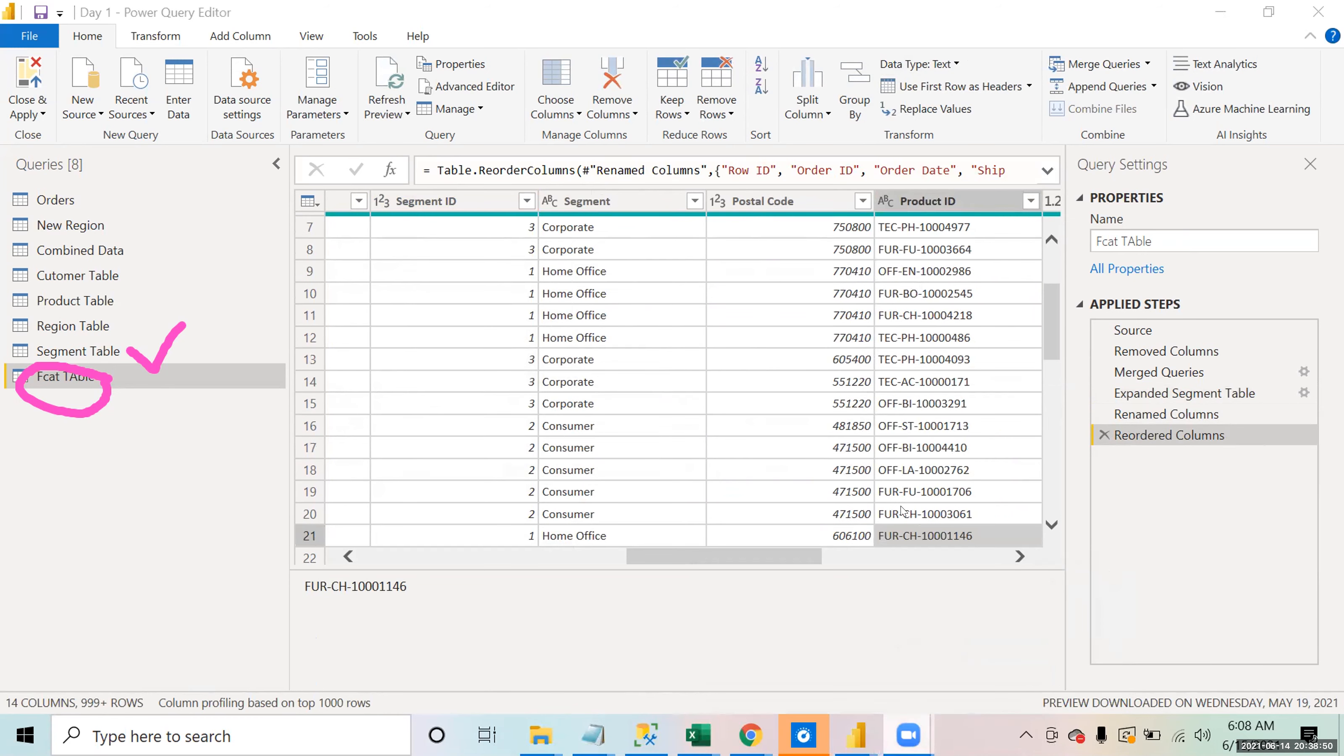
{"action": "left_click_drag", "start_coordinate": [1052, 333], "coordinate": [1049, 262]}
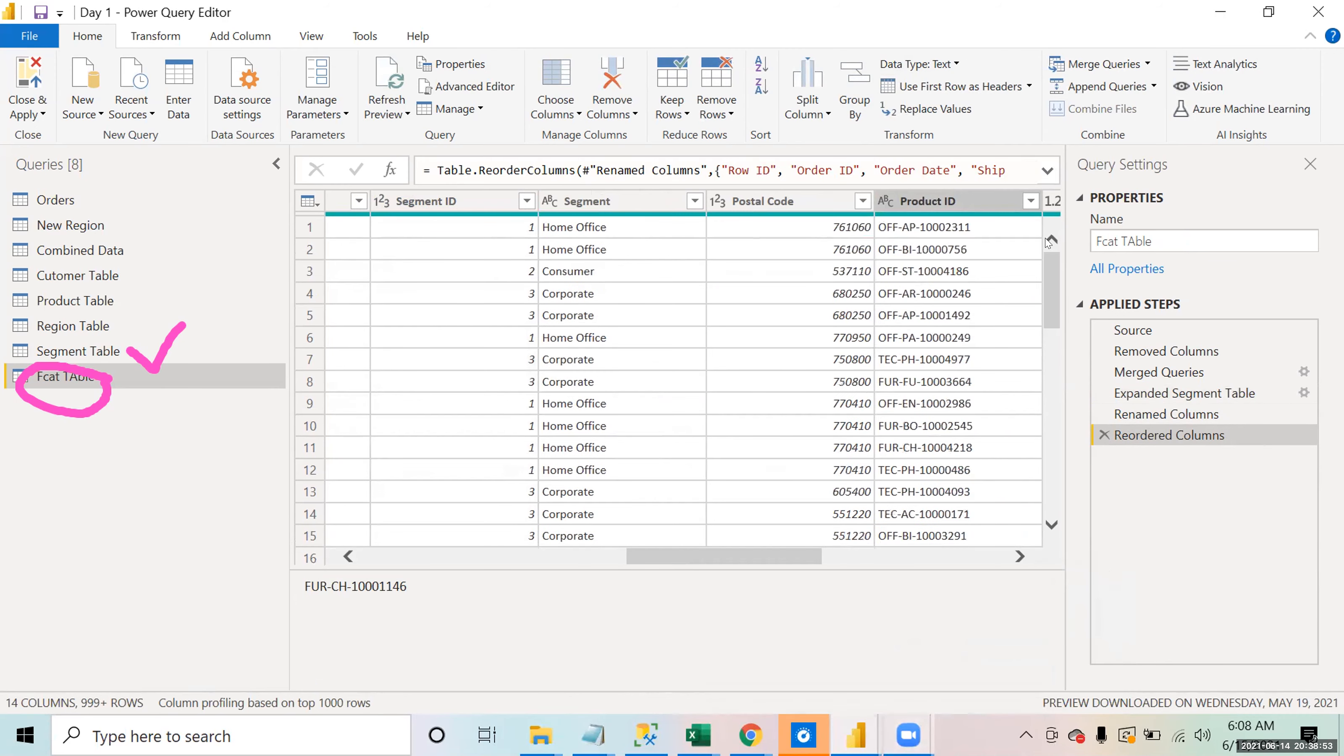
Step: Delete the reorder, rename, expand and merge steps from Fcat TAble, back to Removed Columns
{"action": "left_click", "coordinate": [1104, 435]}
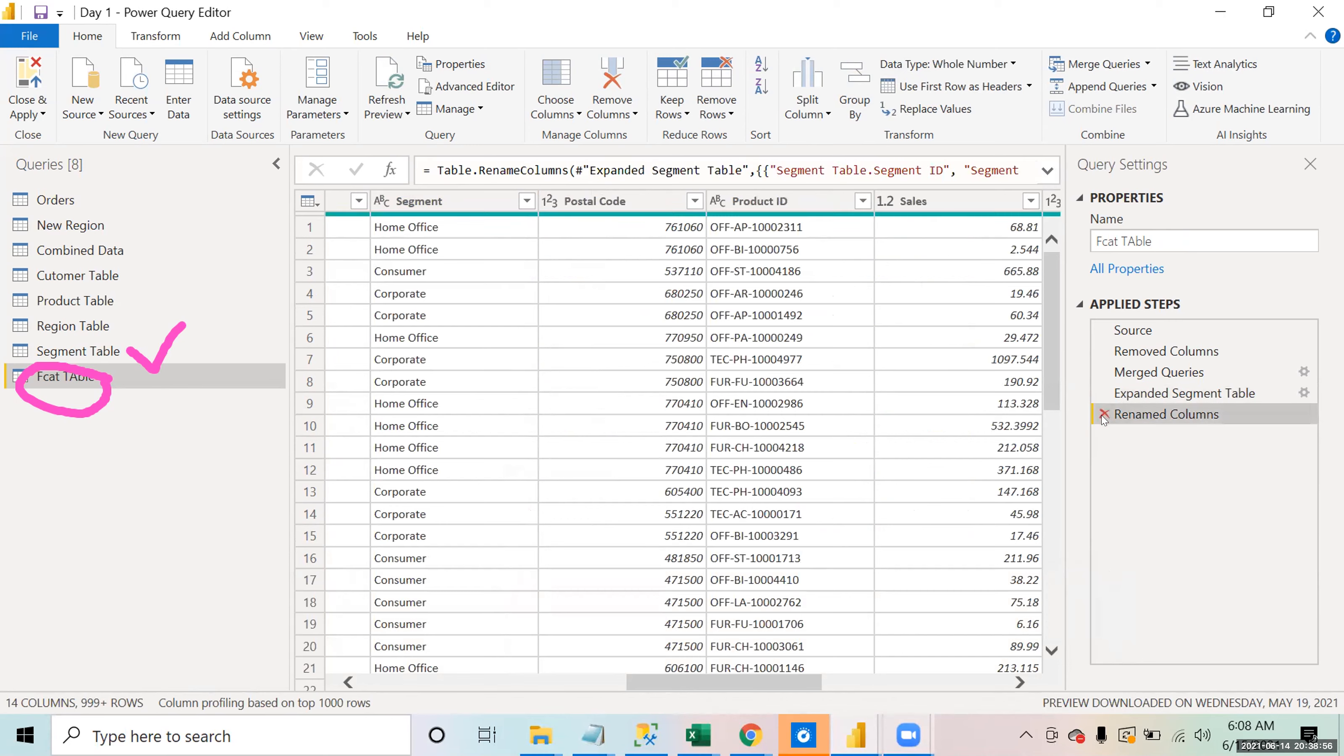
{"action": "left_click", "coordinate": [1104, 416]}
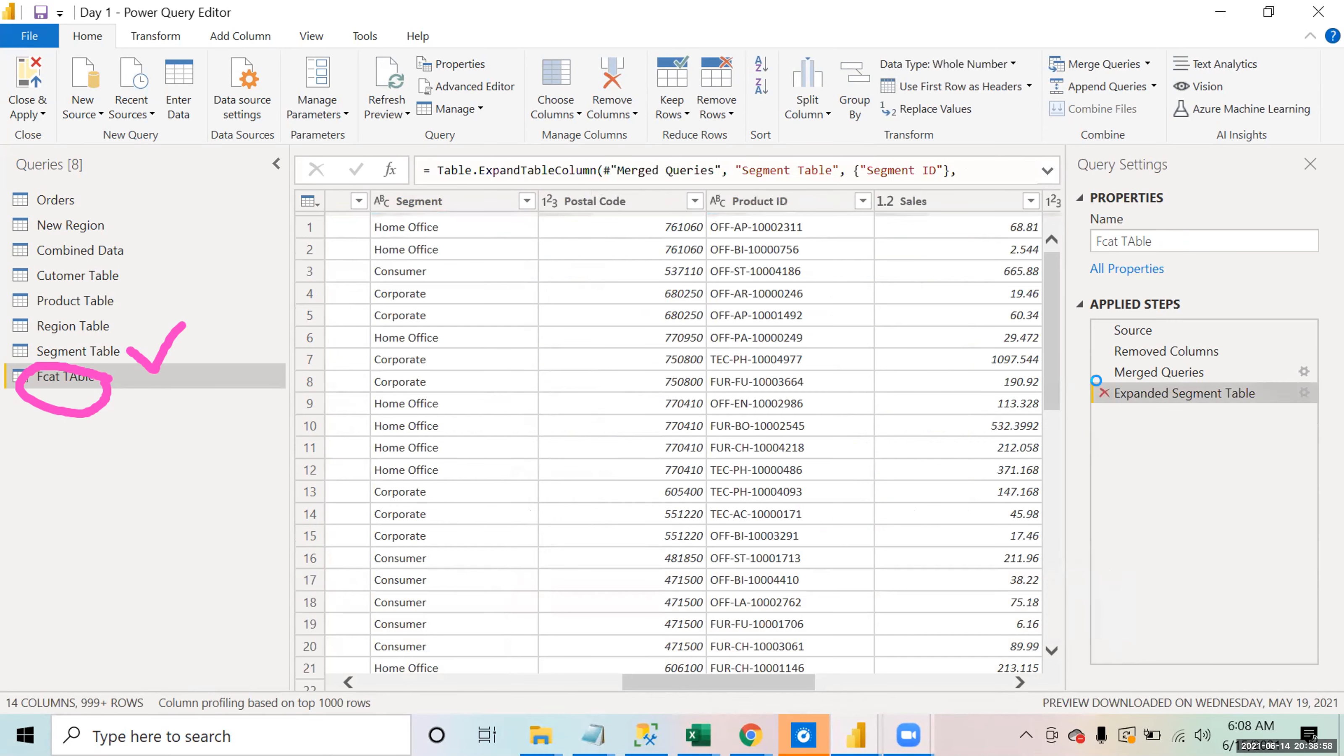
{"action": "left_click", "coordinate": [1104, 393]}
{"action": "left_click", "coordinate": [1104, 372]}
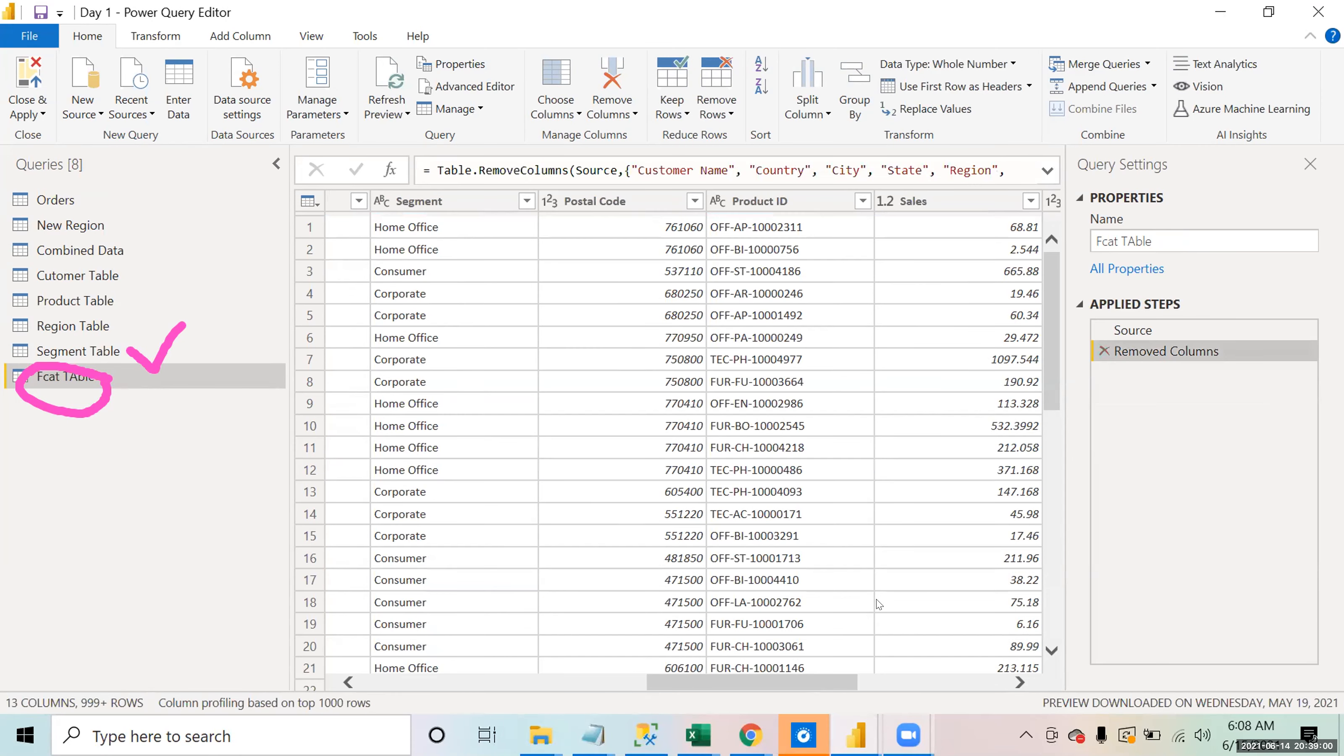
Step: Merge Fcat TAble with Segment Table on their Segment columns using a Left Outer join
{"action": "left_click", "coordinate": [877, 684]}
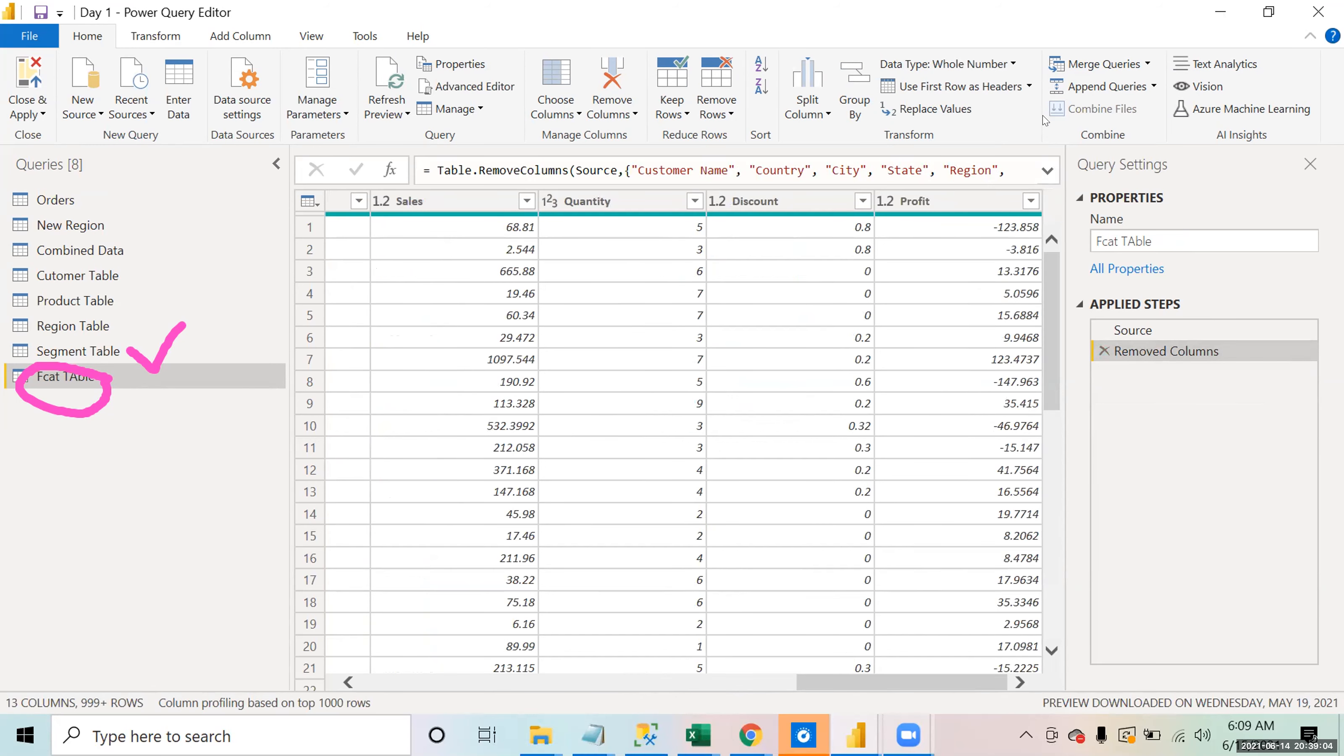
{"action": "left_click", "coordinate": [1147, 63]}
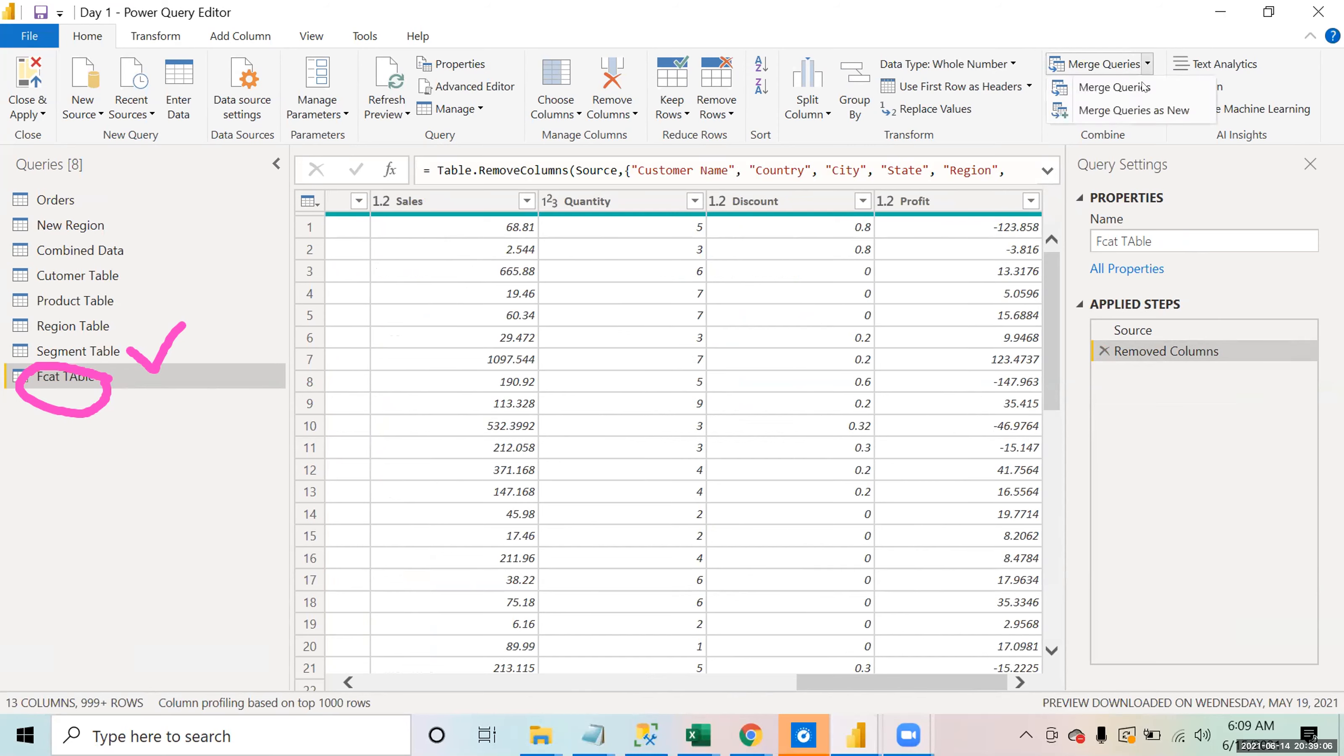
{"action": "left_click", "coordinate": [1134, 90]}
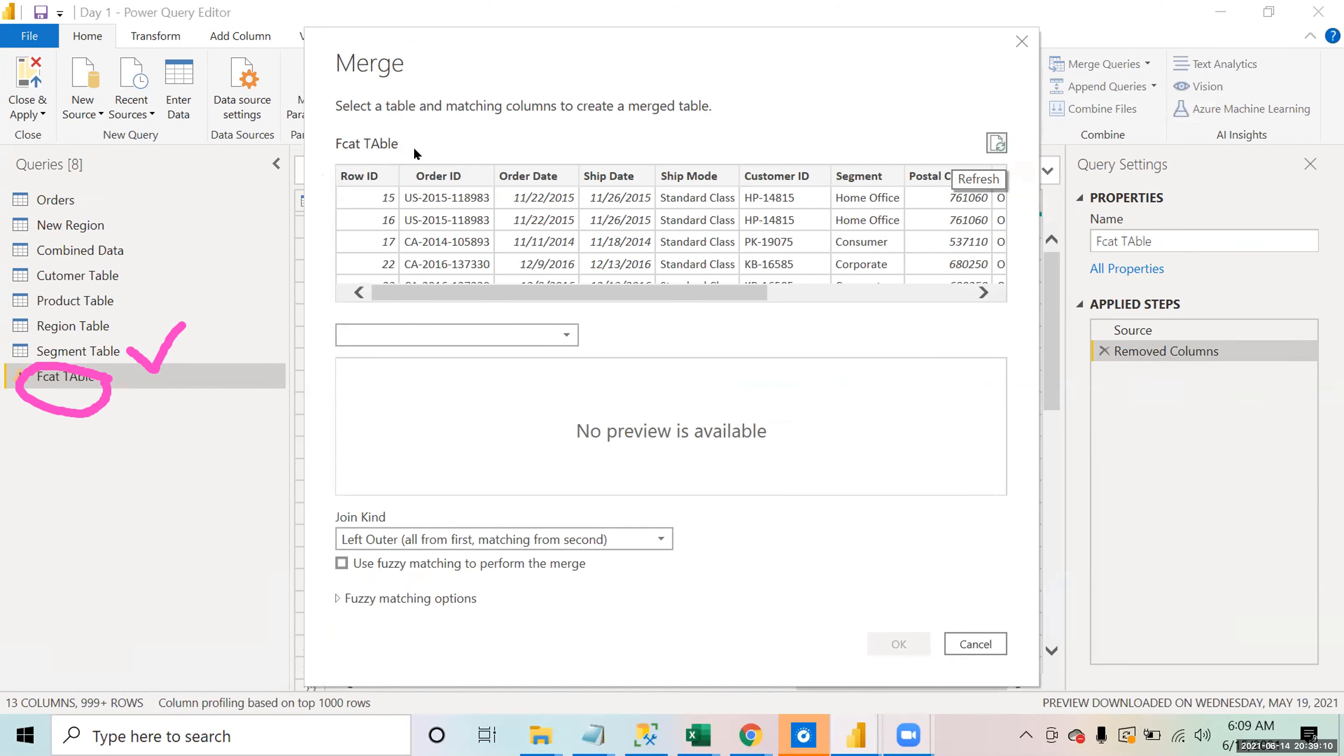
{"action": "left_click", "coordinate": [466, 334]}
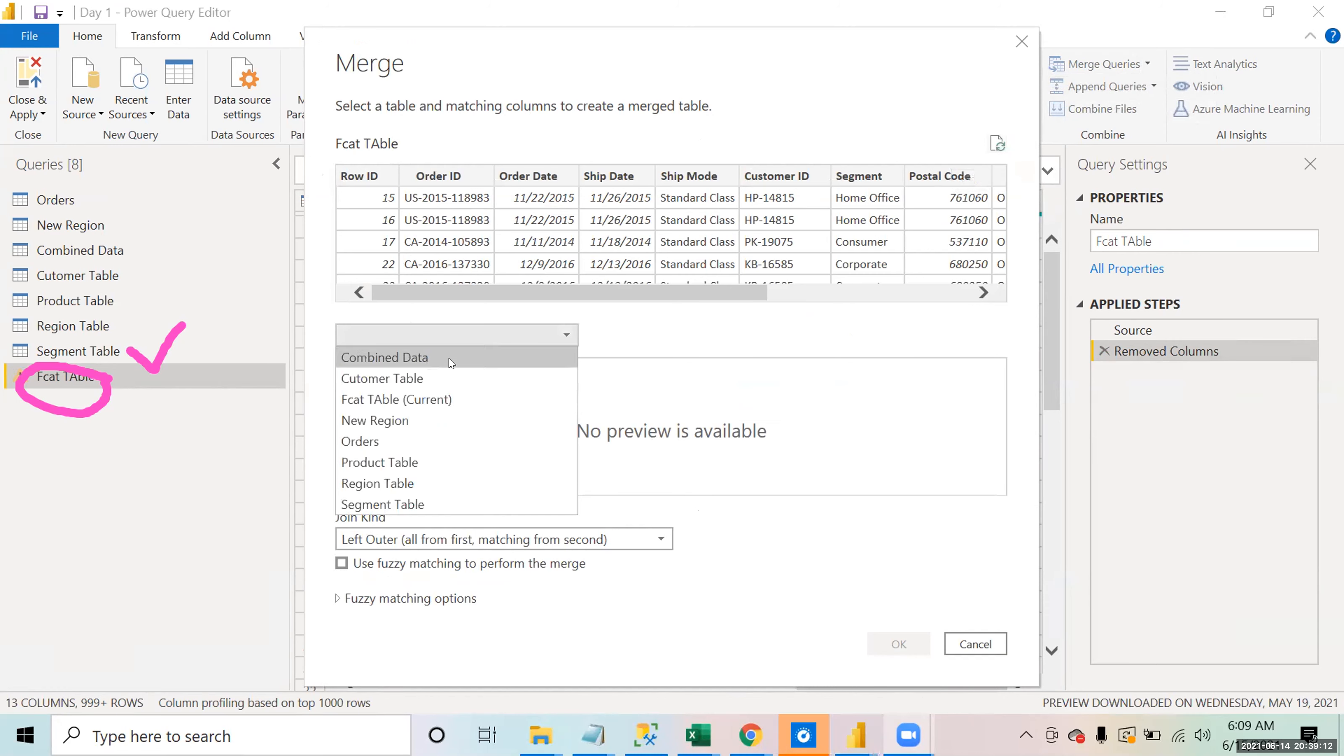
{"action": "left_click", "coordinate": [400, 502]}
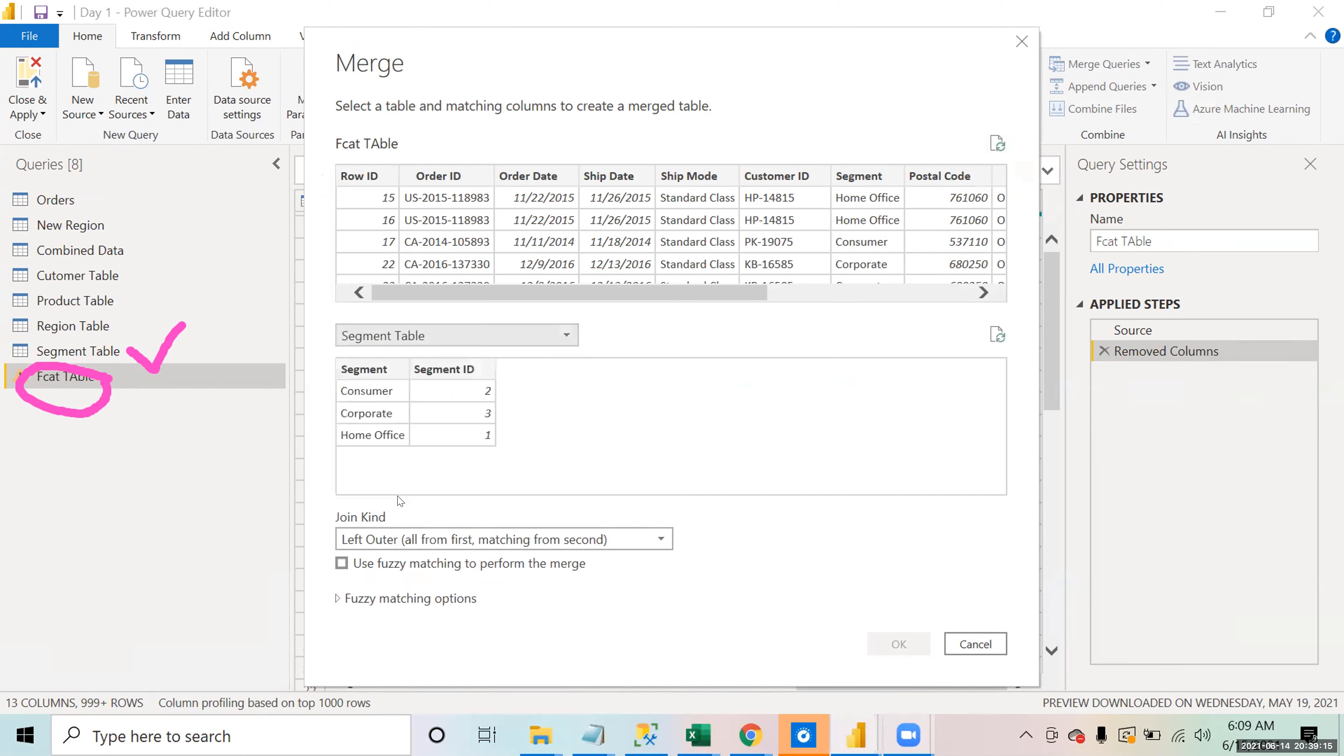
{"action": "left_click", "coordinate": [878, 175]}
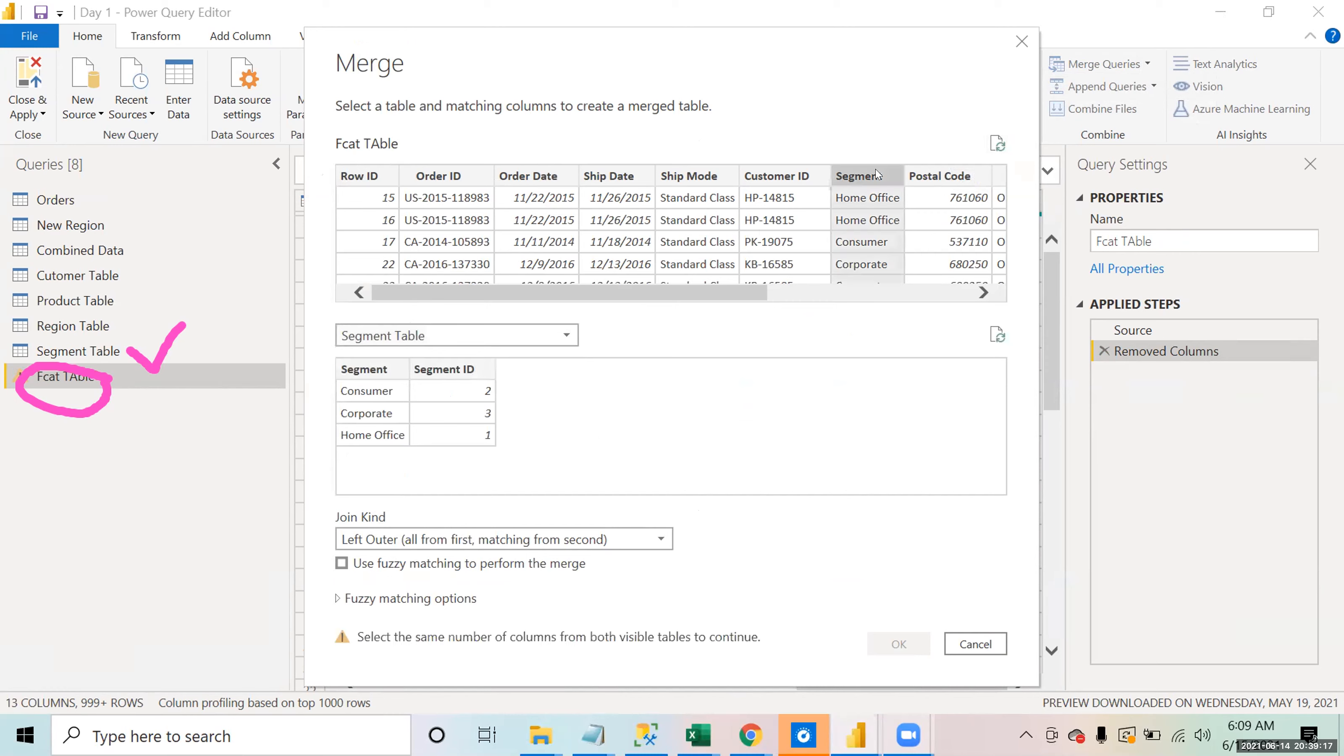
{"action": "left_click", "coordinate": [364, 370]}
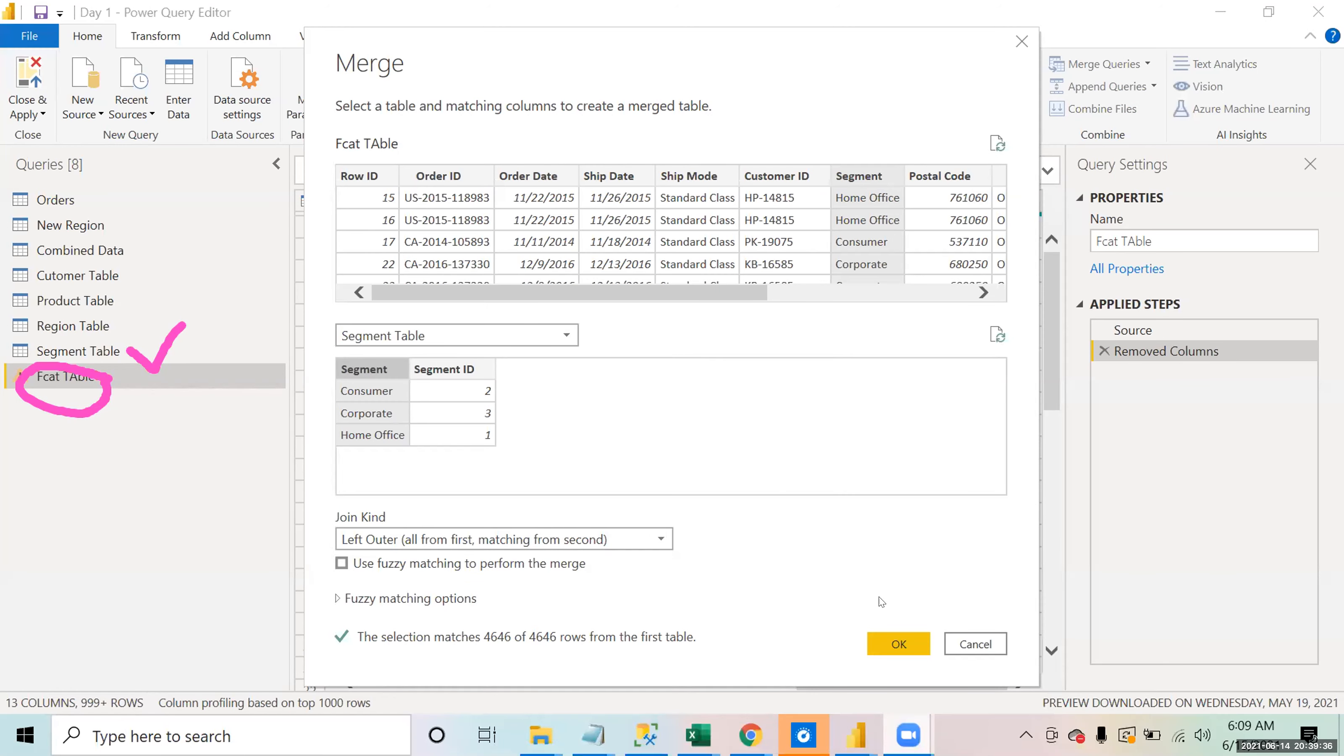
{"action": "left_click", "coordinate": [884, 645]}
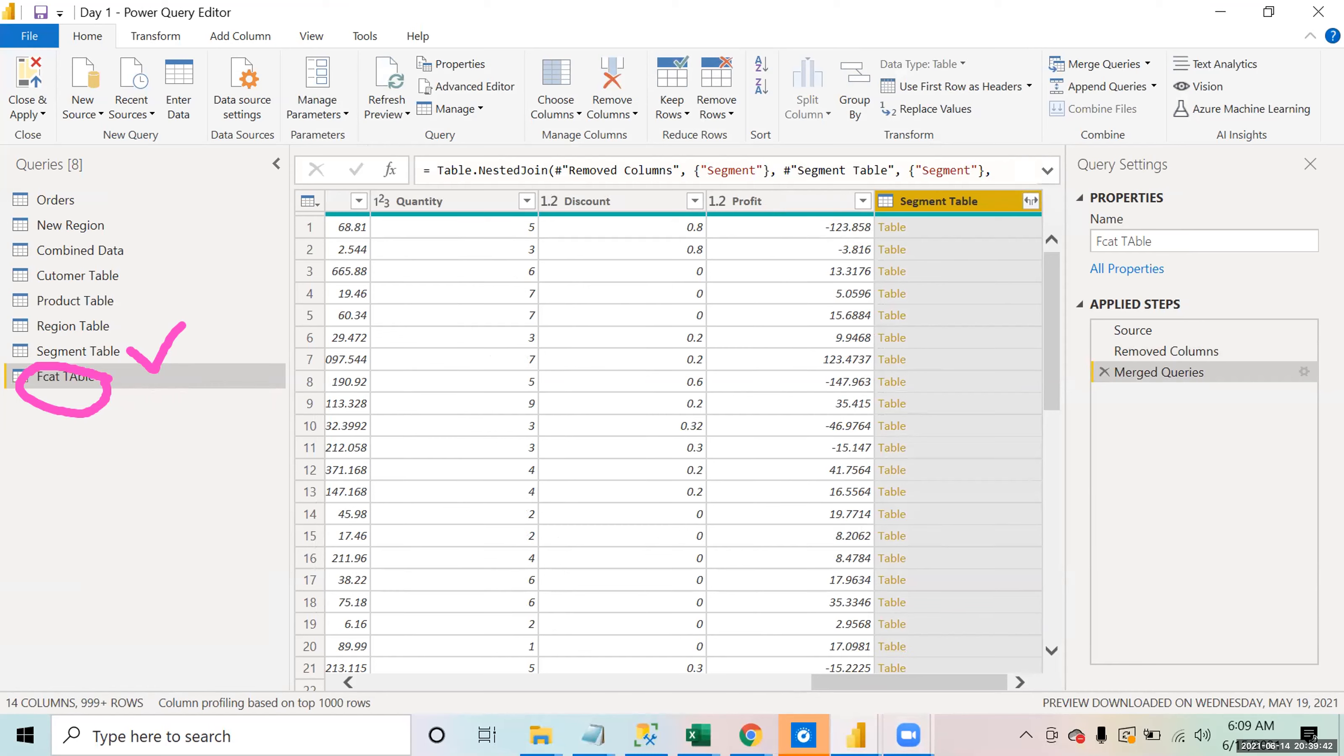
Step: Expand the merged Segment Table column with Segment ID selected and Segment excluded
{"action": "left_click", "coordinate": [1031, 205]}
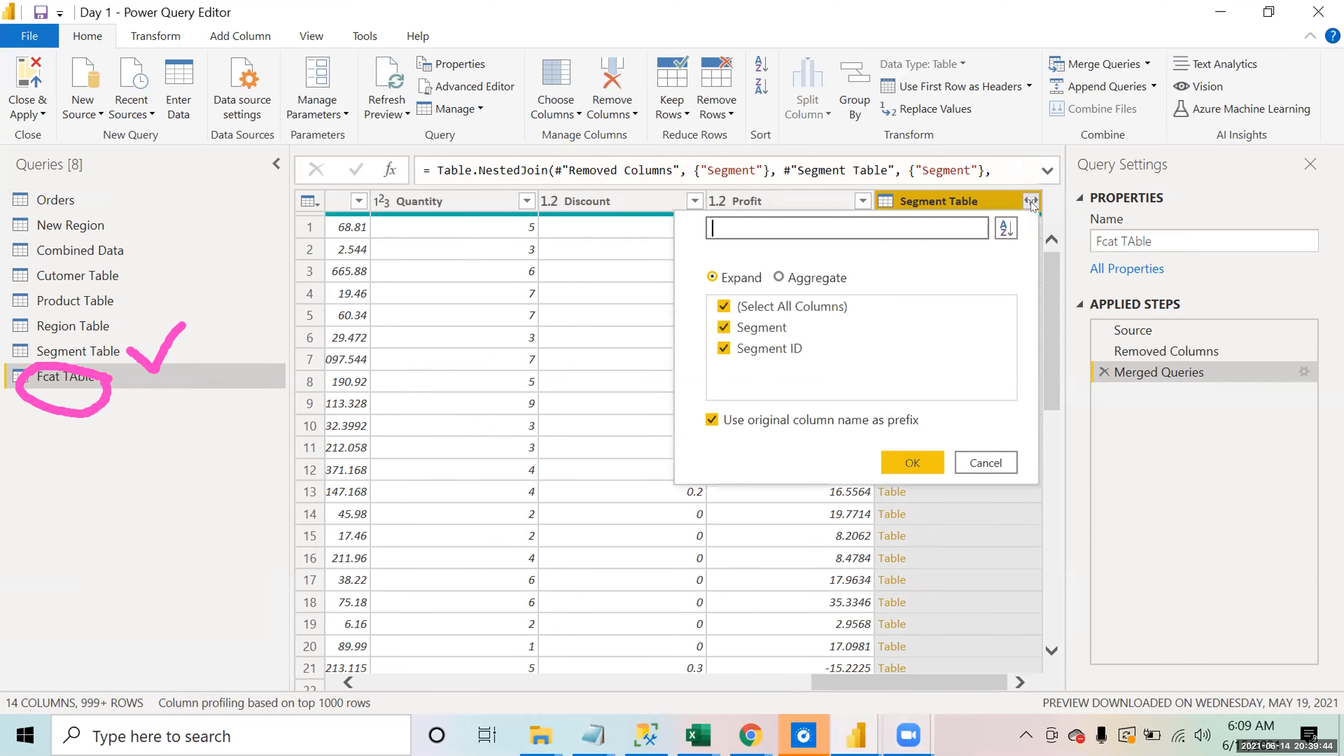
{"action": "left_click", "coordinate": [723, 329]}
{"action": "left_click", "coordinate": [724, 329]}
{"action": "left_click", "coordinate": [892, 460]}
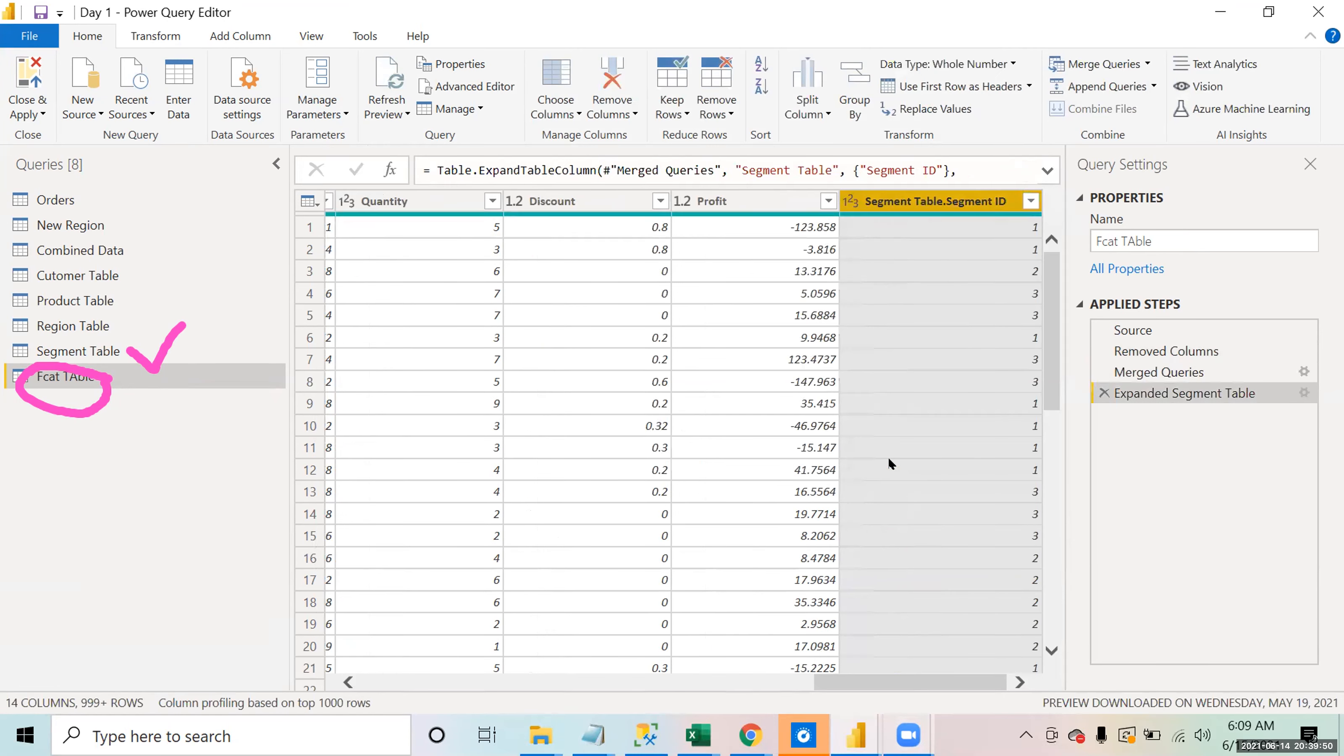
Step: Rename the expanded Segment Table.Segment ID column to Segment ID and place it directly before the Segment column
{"action": "double_click", "coordinate": [923, 200]}
{"action": "type", "text": "Seg"}
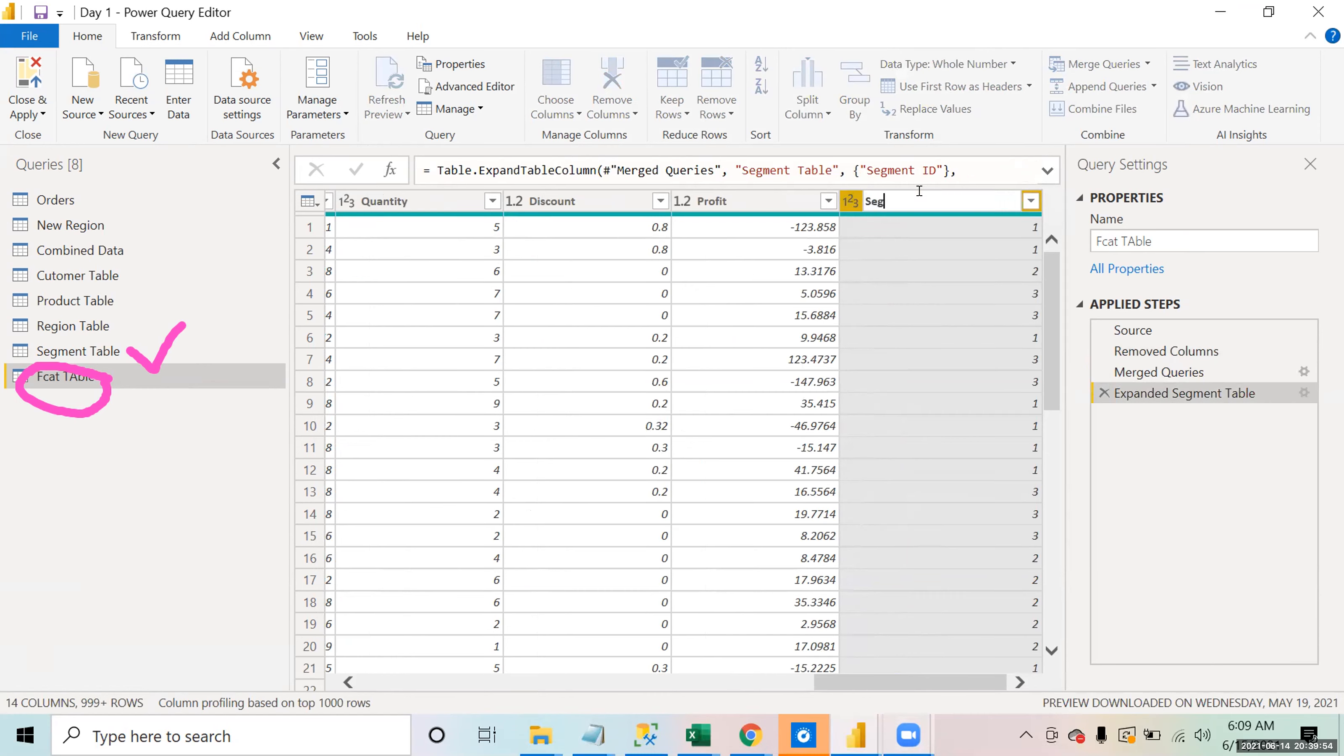
{"action": "type", "text": "ment ID"}
{"action": "key", "text": "Return"}
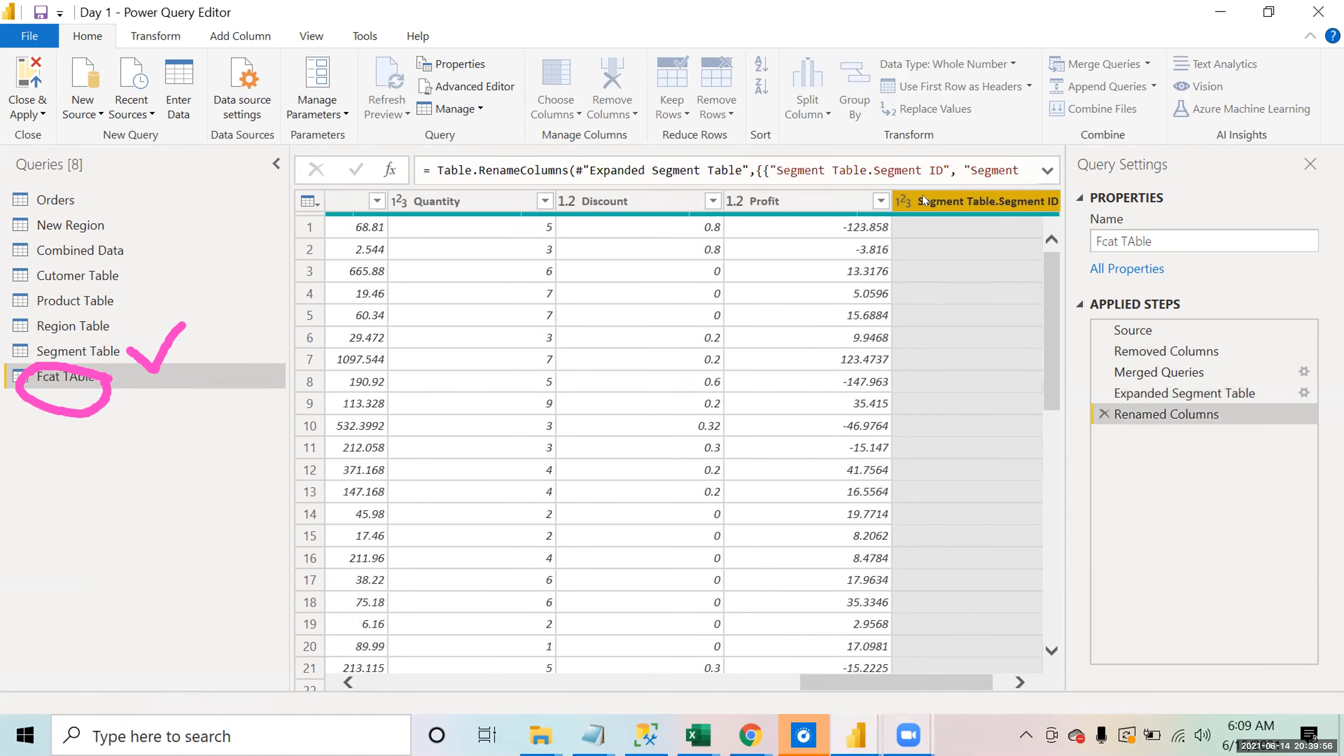
{"action": "left_click_drag", "start_coordinate": [953, 200], "coordinate": [396, 243]}
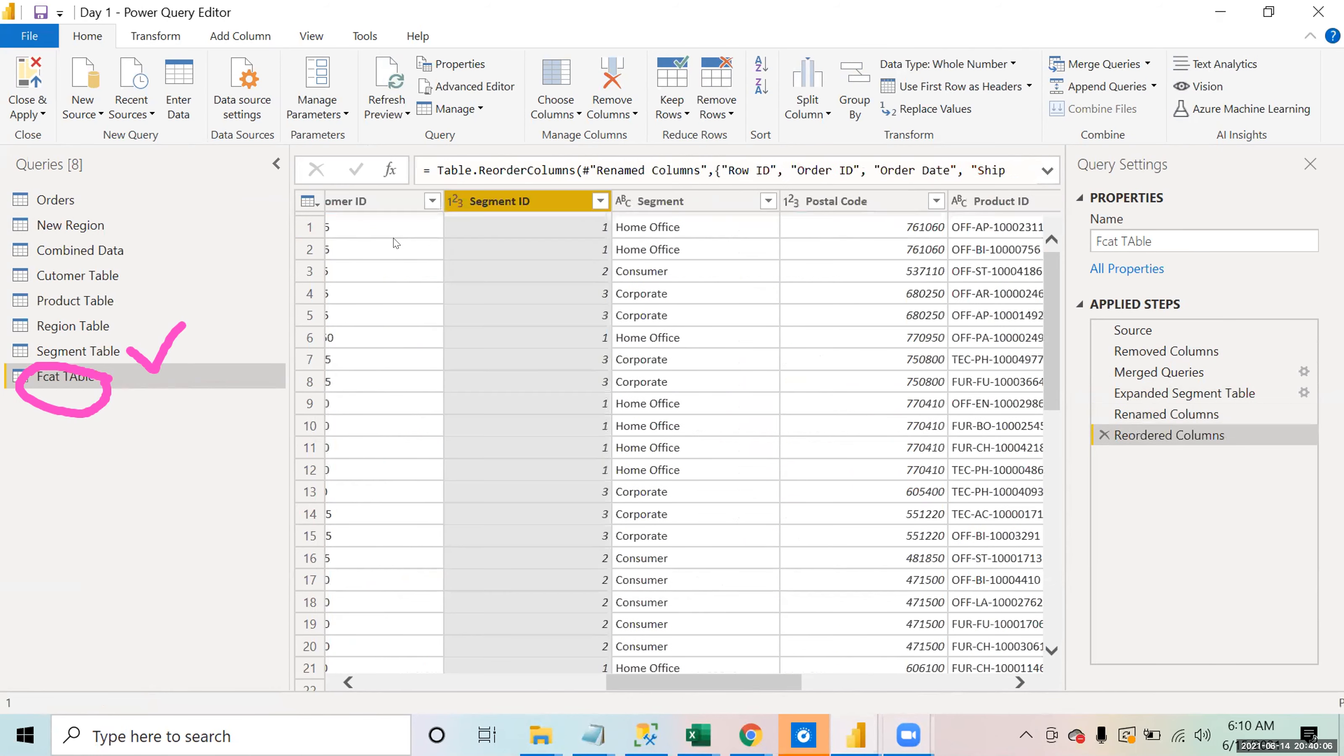
Step: Remove the Segment column from Fcat TAble and review the remaining columns
{"action": "left_click", "coordinate": [672, 200]}
{"action": "right_click", "coordinate": [672, 201]}
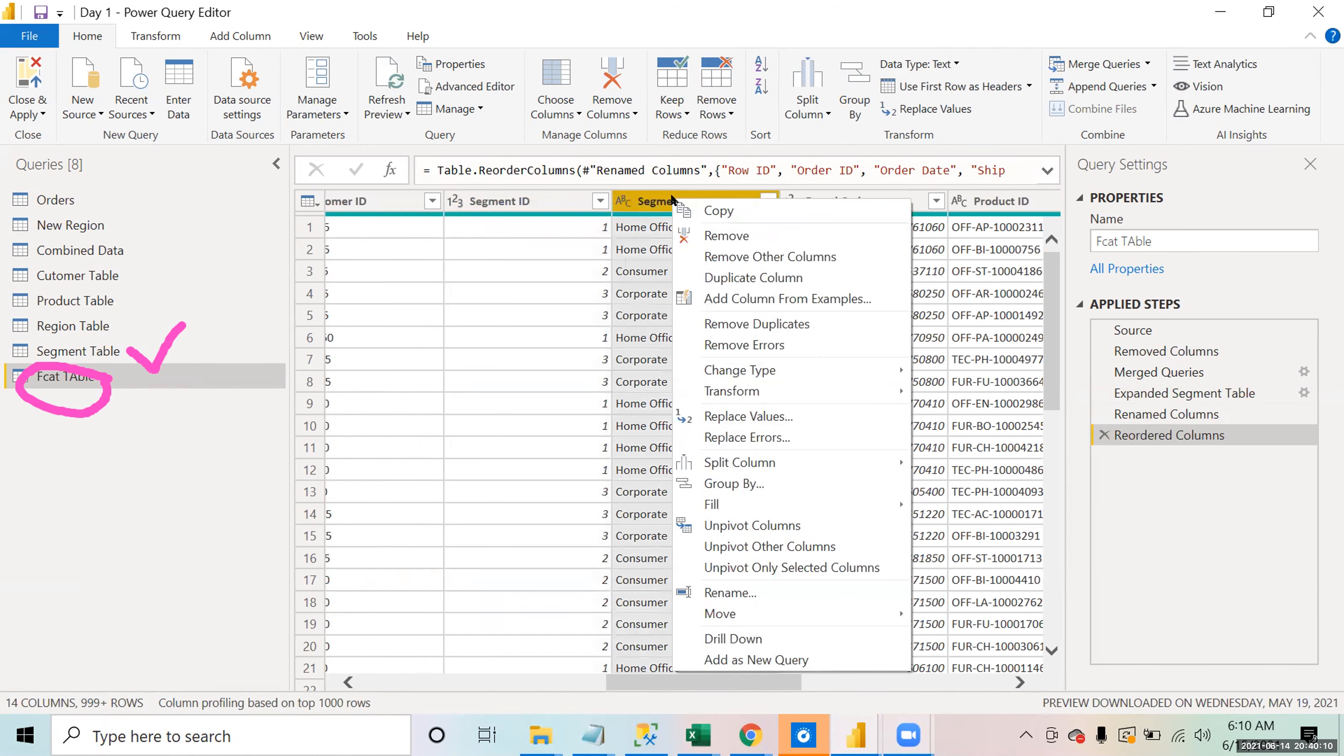
{"action": "left_click", "coordinate": [702, 240]}
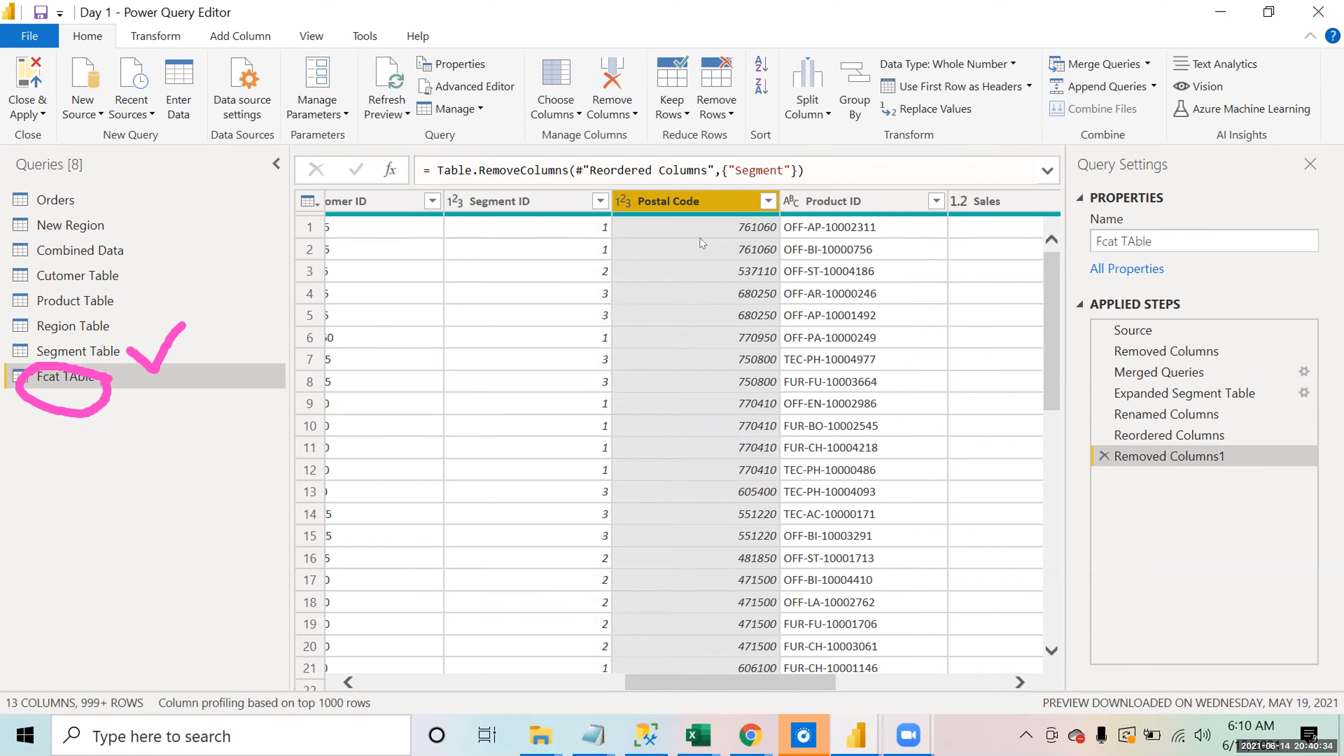
{"action": "left_click", "coordinate": [890, 689]}
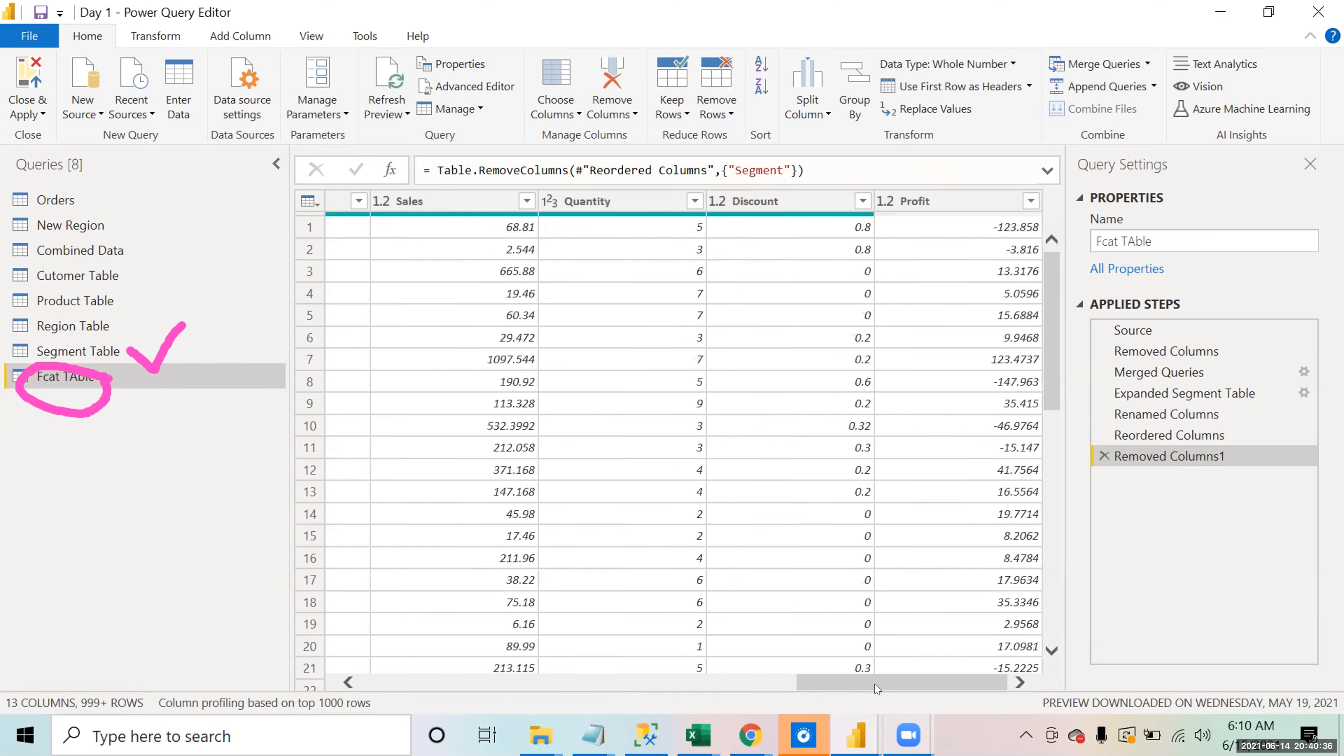
{"action": "left_click_drag", "start_coordinate": [875, 689], "coordinate": [416, 683]}
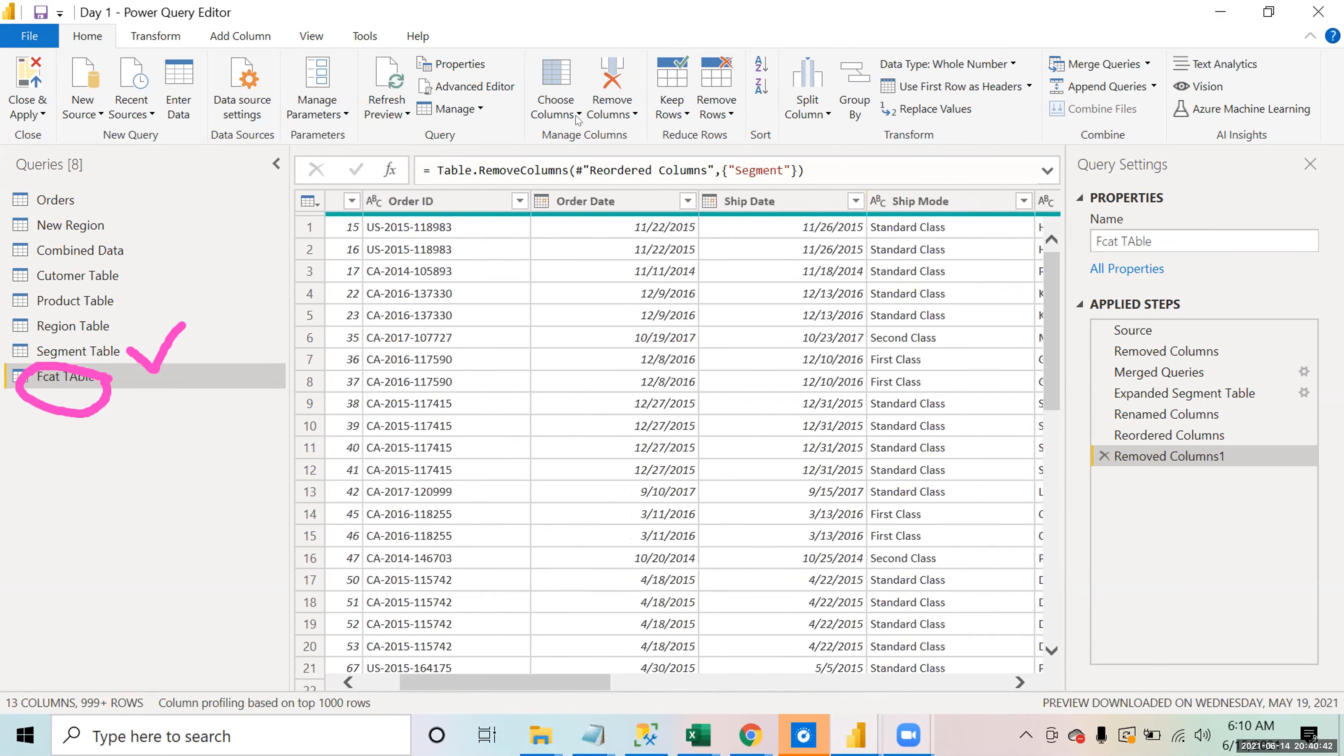
{"action": "left_click", "coordinate": [938, 161]}
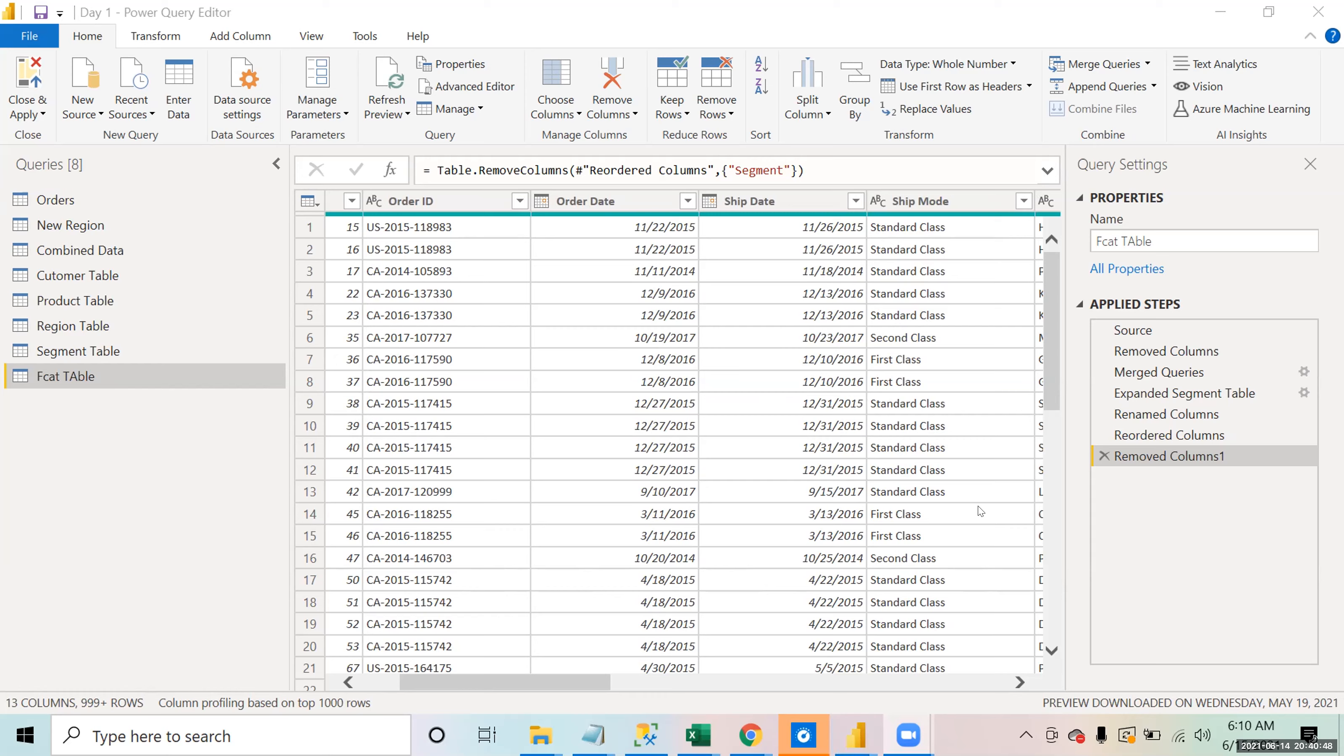
Step: Switch to the Day 1 report in Power BI Desktop and turn off the canvas gridlines
{"action": "mouse_move", "coordinate": [853, 733]}
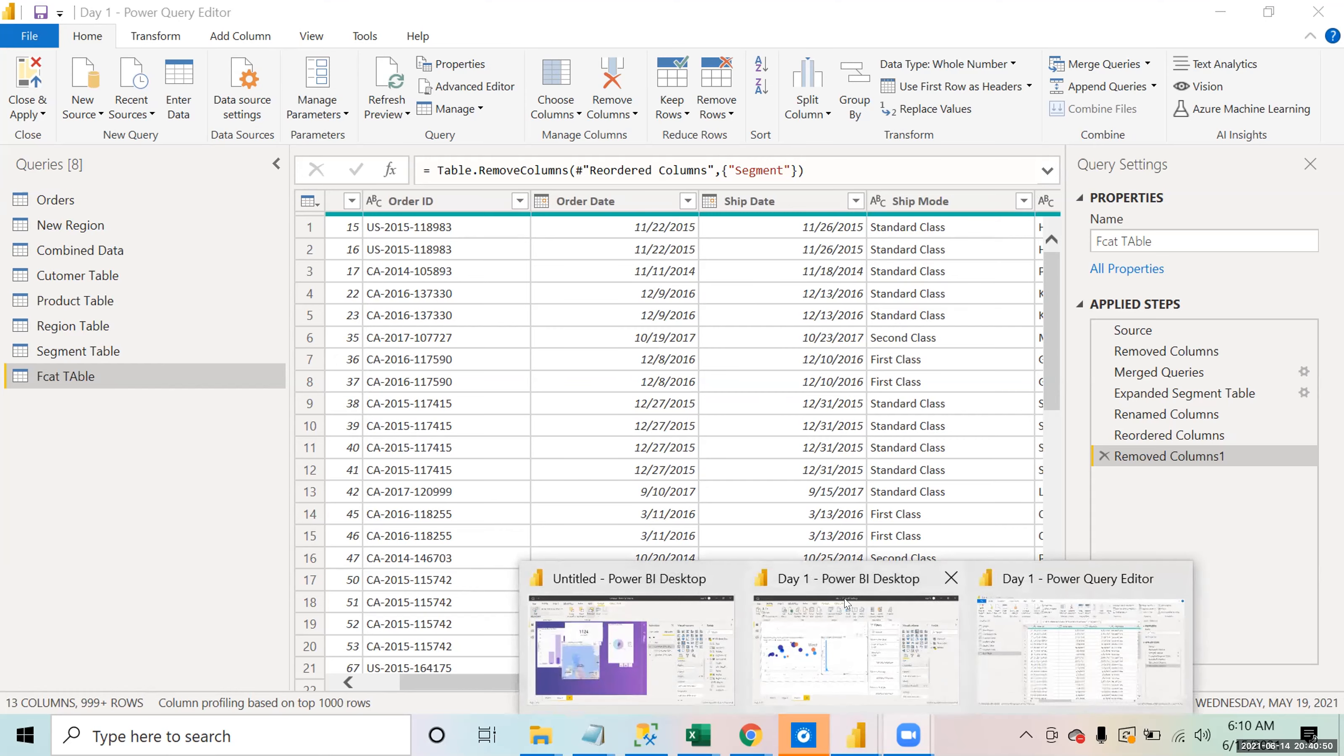
{"action": "left_click", "coordinate": [841, 589]}
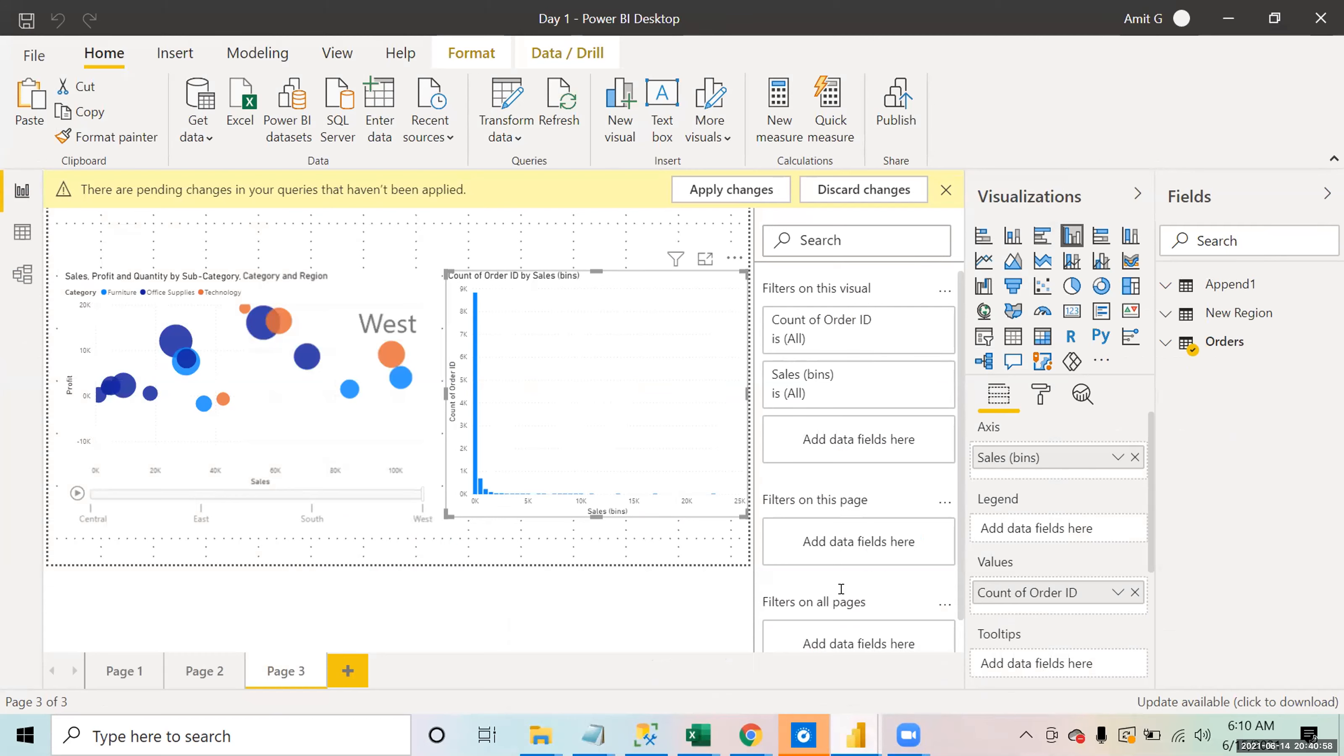
{"action": "left_click", "coordinate": [337, 52]}
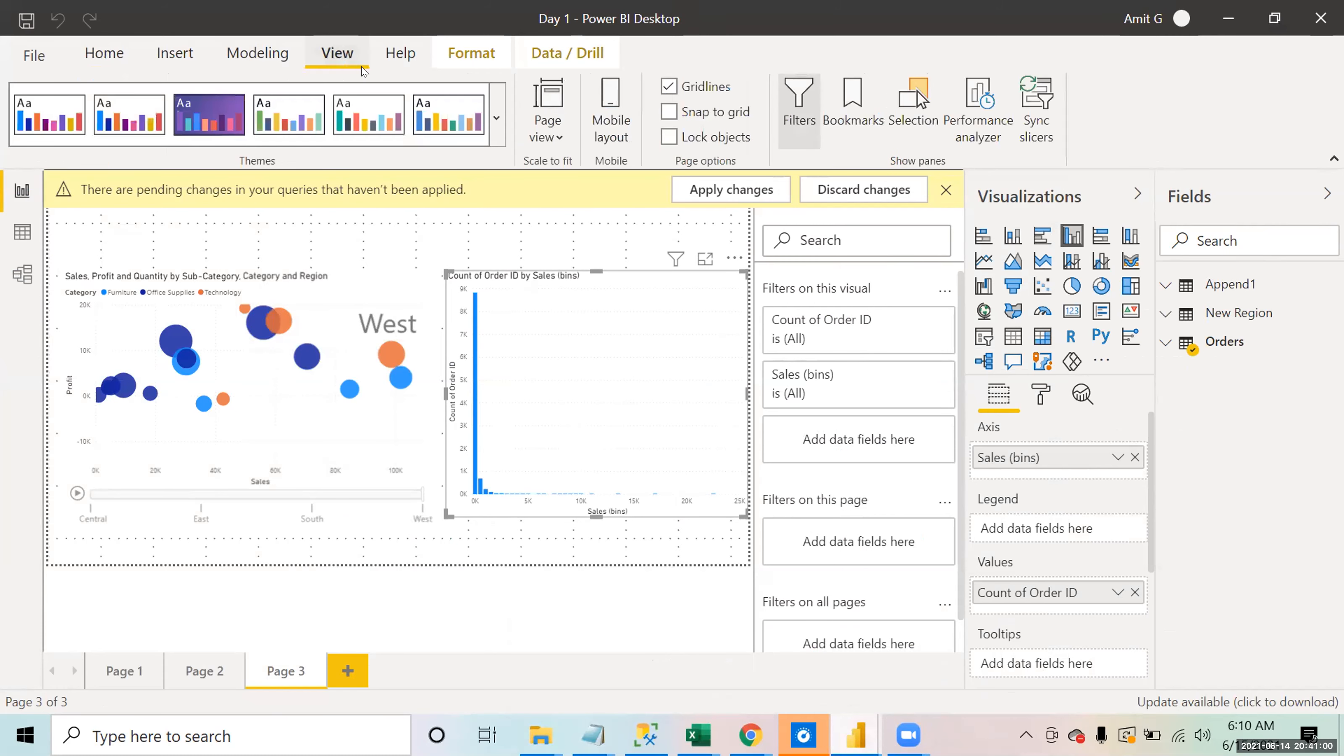
{"action": "left_click", "coordinate": [669, 87]}
Step: In the current file's Data Load options, turn off autodetecting new relationships after data is loaded
{"action": "left_click", "coordinate": [28, 58]}
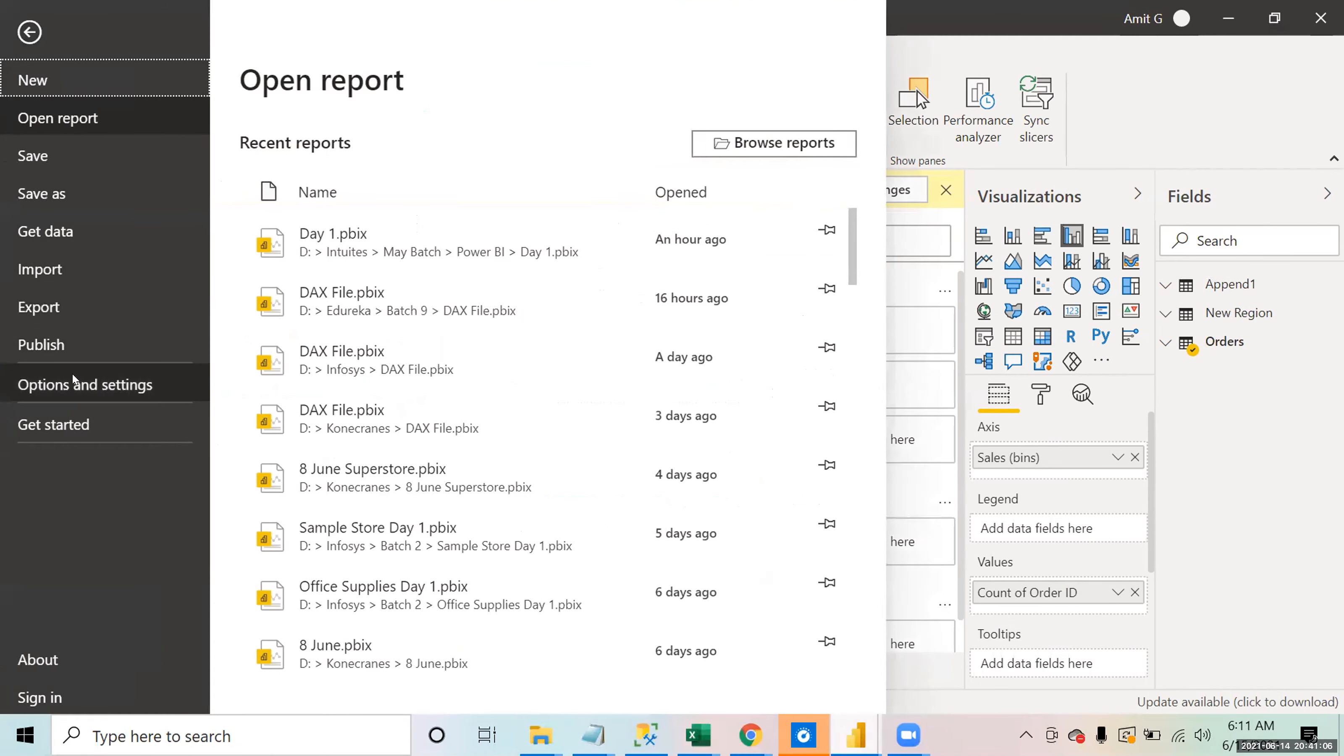
{"action": "left_click", "coordinate": [73, 379]}
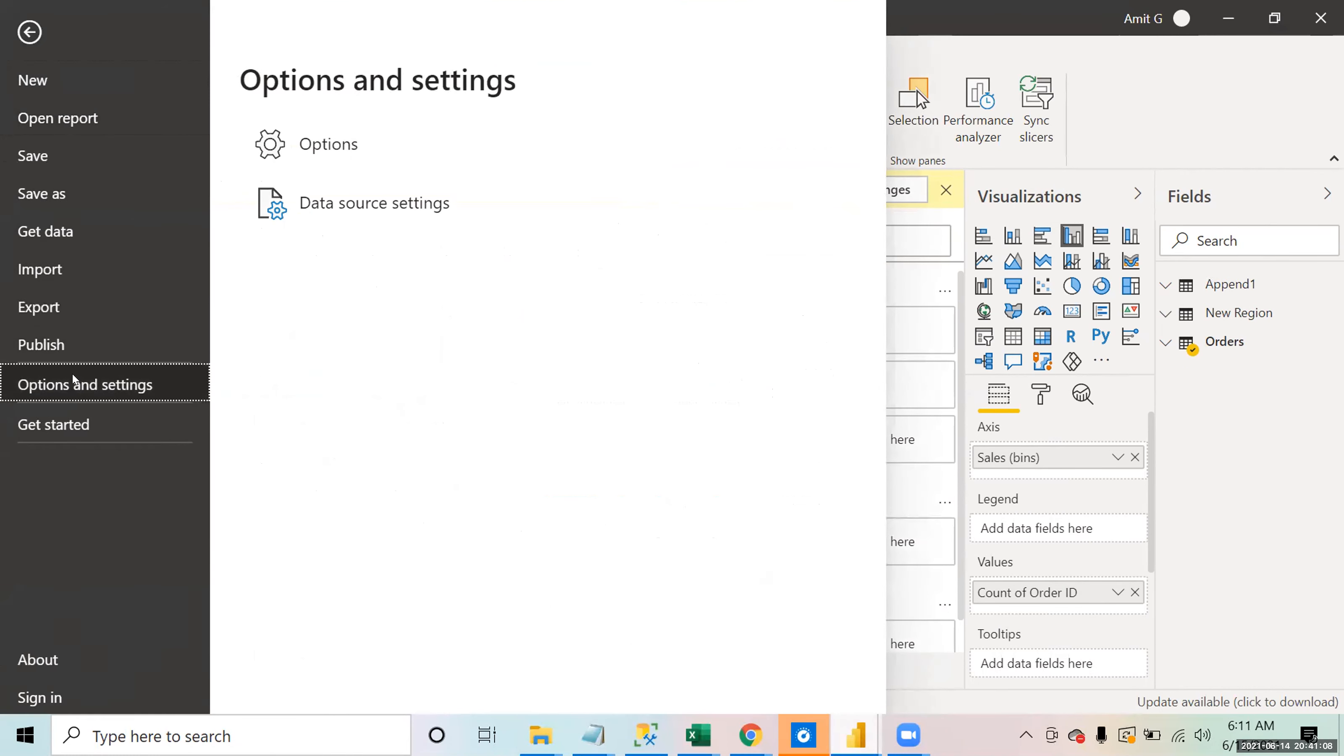
{"action": "left_click", "coordinate": [308, 154]}
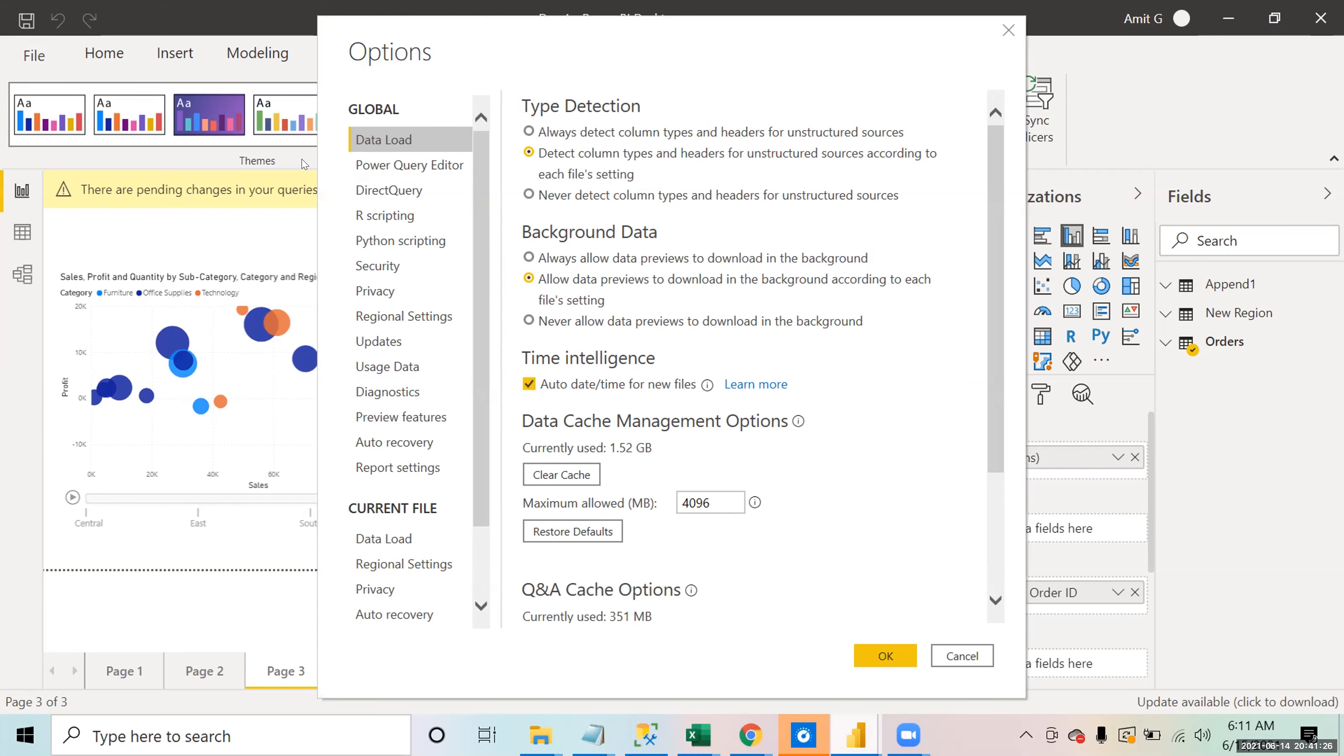
{"action": "left_click", "coordinate": [383, 539]}
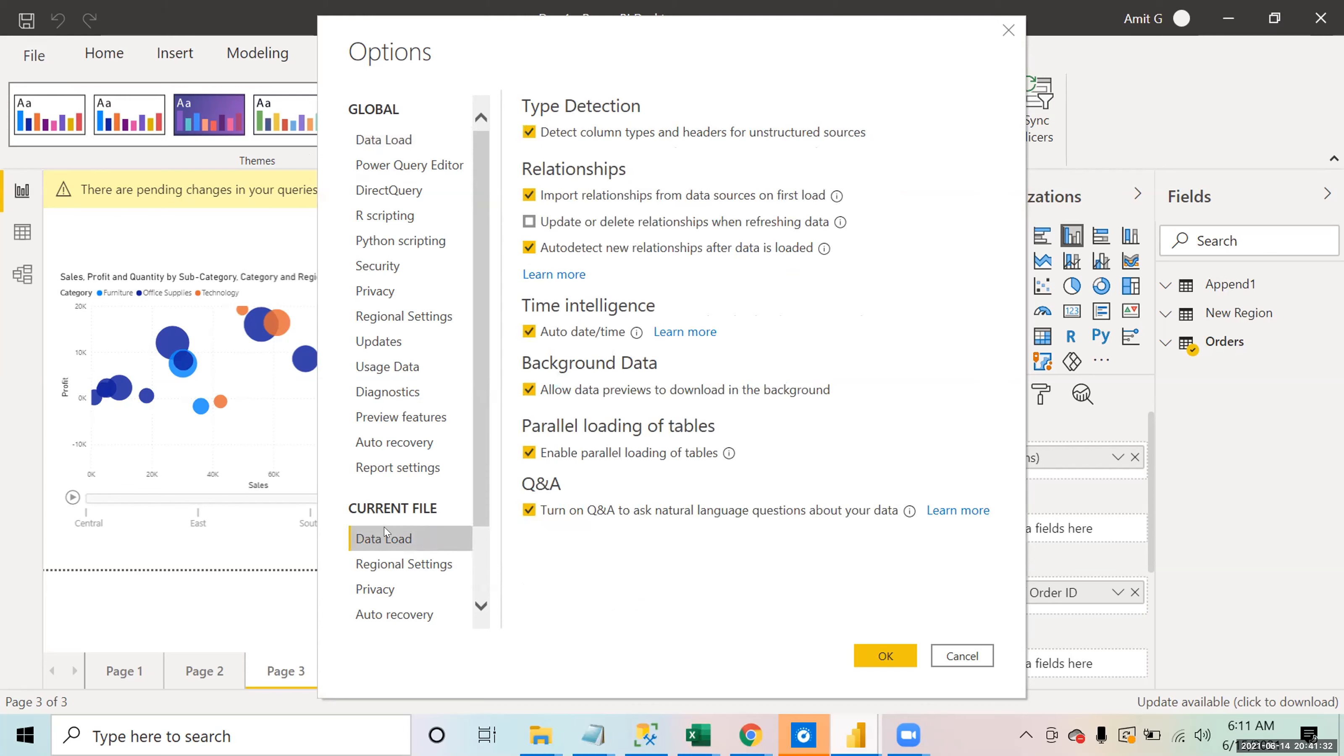
{"action": "left_click", "coordinate": [529, 246]}
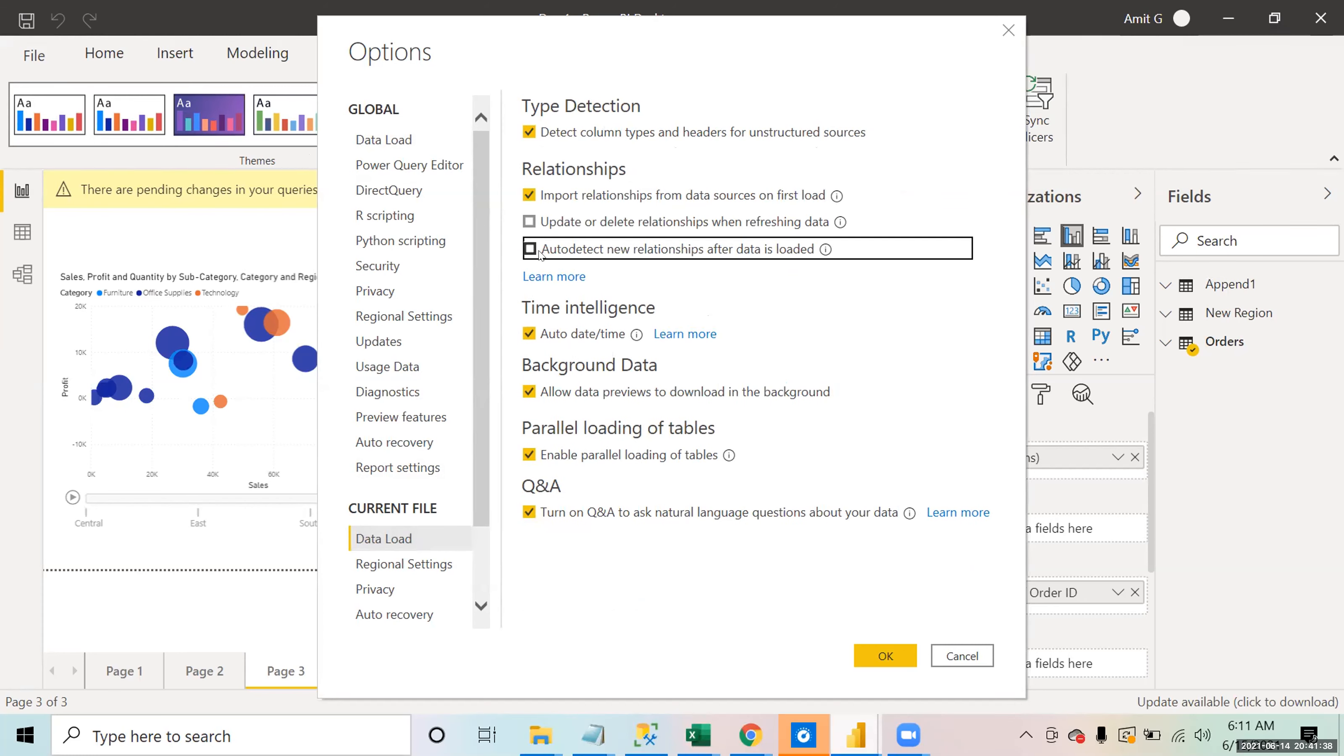
{"action": "left_click", "coordinate": [397, 546]}
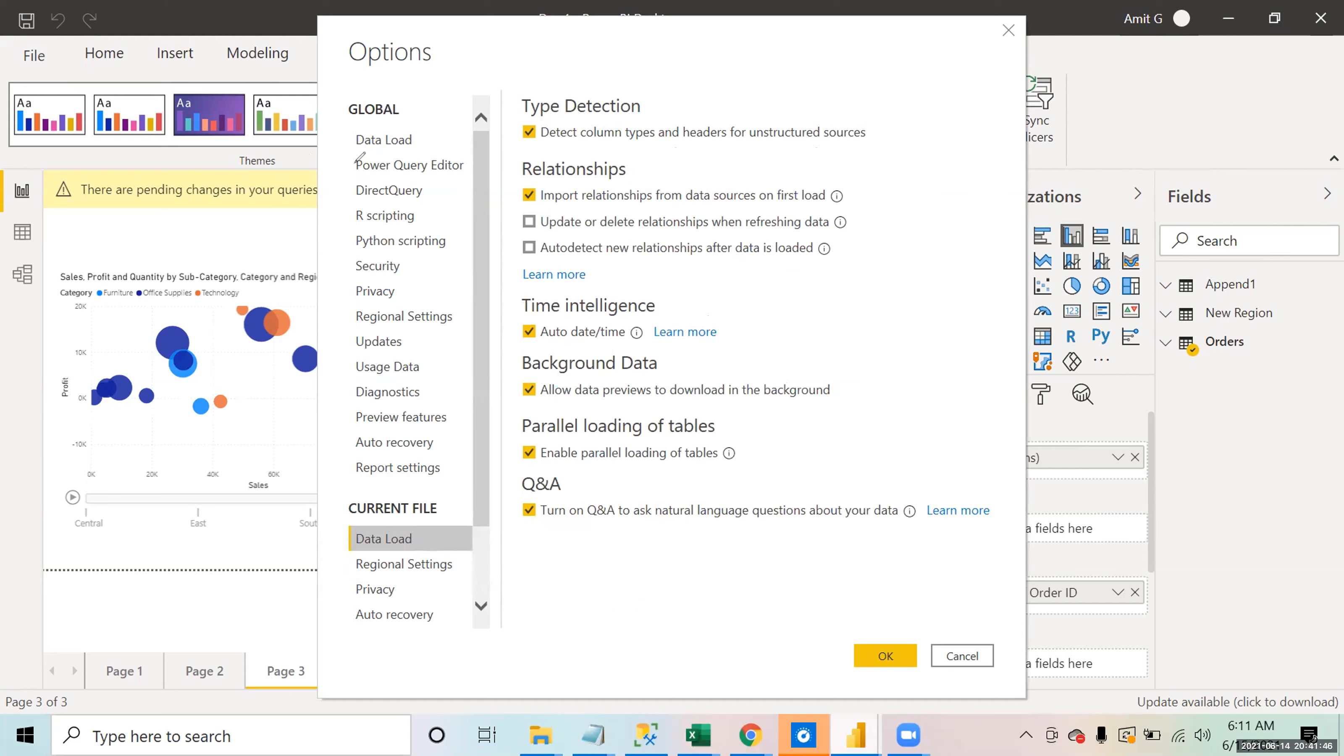
{"action": "mouse_move", "coordinate": [373, 93]}
{"action": "left_mouse_down"}
{"action": "mouse_move", "coordinate": [334, 98]}
{"action": "mouse_move", "coordinate": [313, 324]}
{"action": "mouse_move", "coordinate": [354, 473]}
{"action": "mouse_move", "coordinate": [309, 535]}
{"action": "mouse_move", "coordinate": [335, 630]}
{"action": "mouse_move", "coordinate": [423, 625]}
{"action": "left_mouse_up"}
{"action": "left_click_drag", "start_coordinate": [424, 130], "coordinate": [464, 126]}
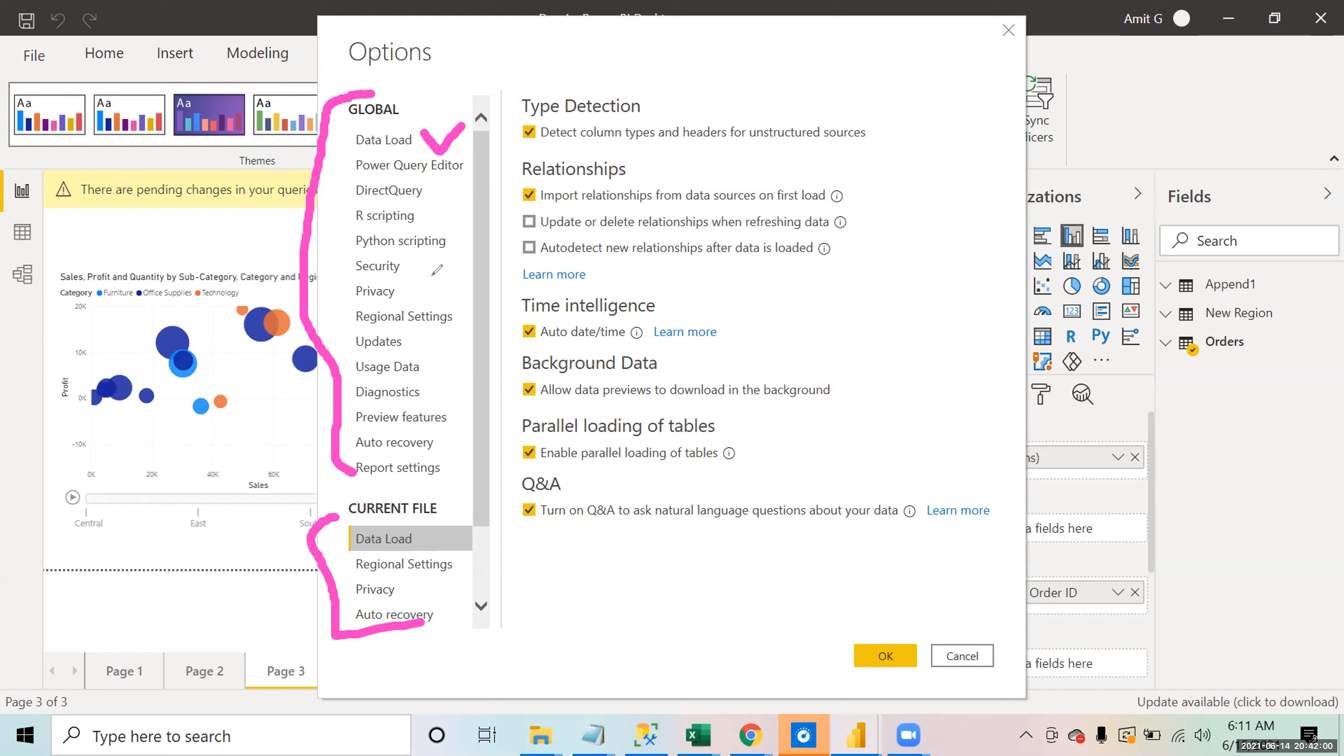
{"action": "left_click", "coordinate": [451, 508]}
{"action": "mouse_move", "coordinate": [449, 510]}
{"action": "left_mouse_down"}
{"action": "mouse_move", "coordinate": [469, 527]}
{"action": "mouse_move", "coordinate": [493, 501]}
{"action": "left_mouse_up"}
{"action": "mouse_move", "coordinate": [542, 233]}
{"action": "left_mouse_down"}
{"action": "mouse_move", "coordinate": [508, 242]}
{"action": "mouse_move", "coordinate": [522, 270]}
{"action": "mouse_move", "coordinate": [545, 234]}
{"action": "left_mouse_up"}
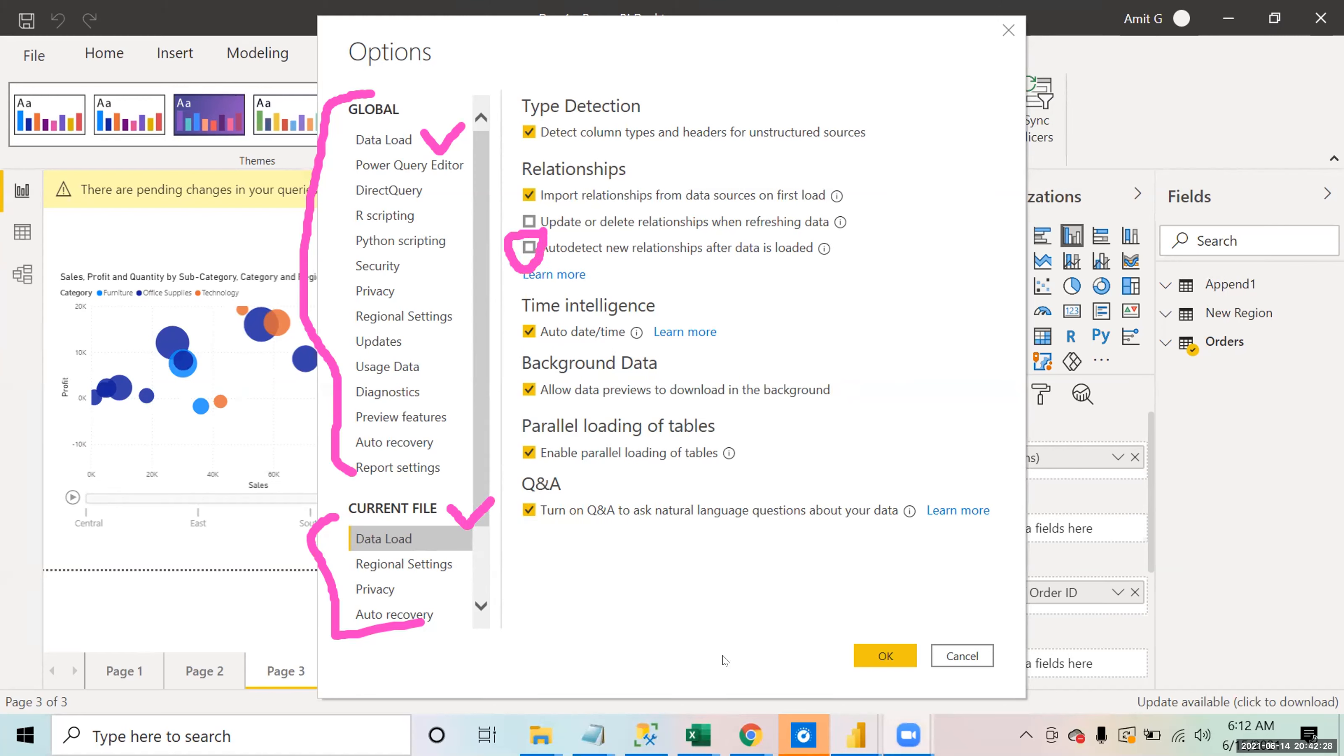
Step: Switch to the Book2 workbook in Excel and examine the diagram linking the dimension tables to the fact table
{"action": "mouse_move", "coordinate": [698, 735]}
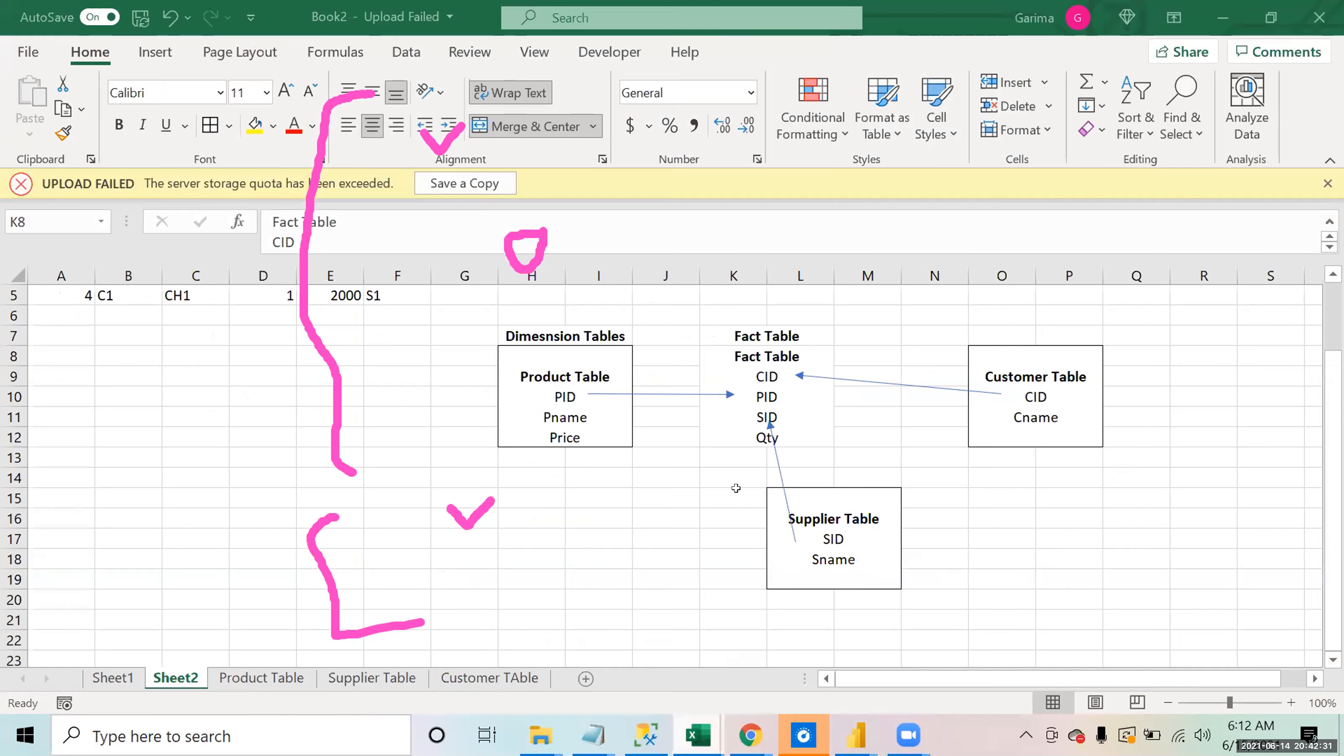
{"action": "left_click", "coordinate": [789, 627]}
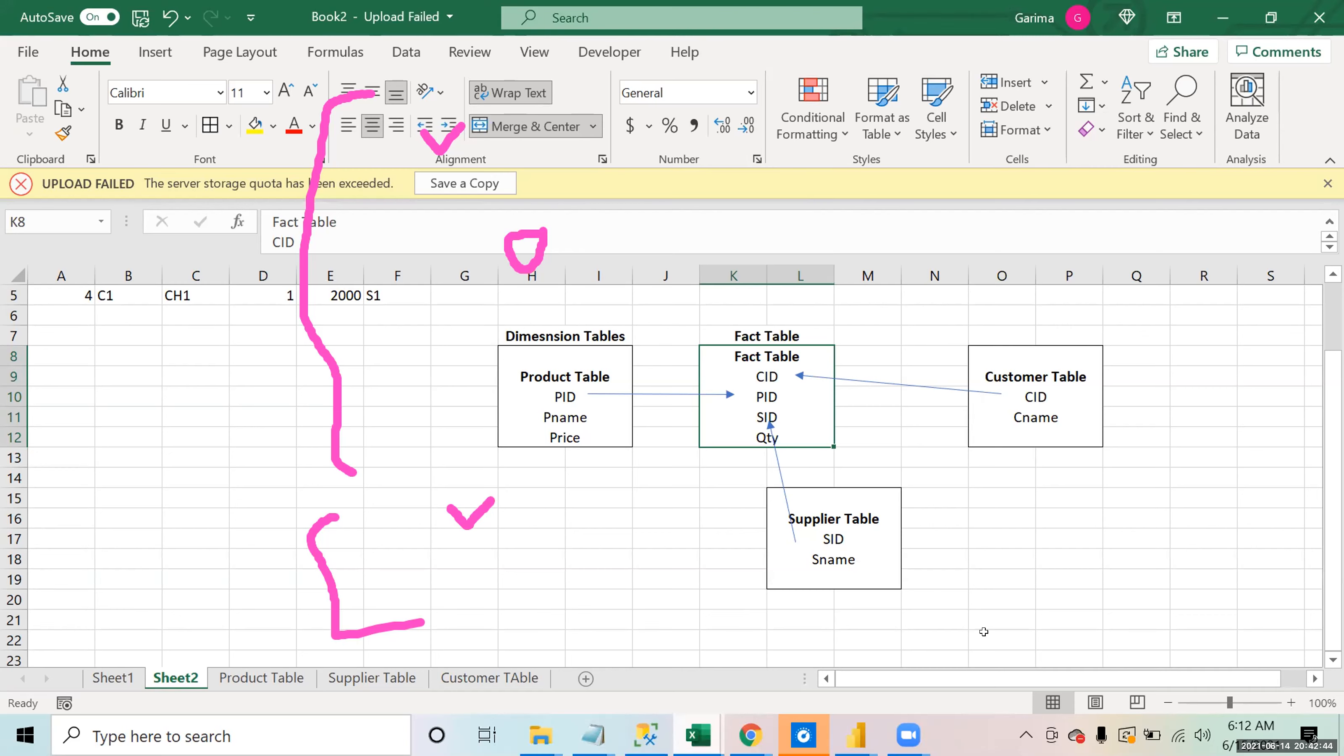
{"action": "mouse_move", "coordinate": [707, 738]}
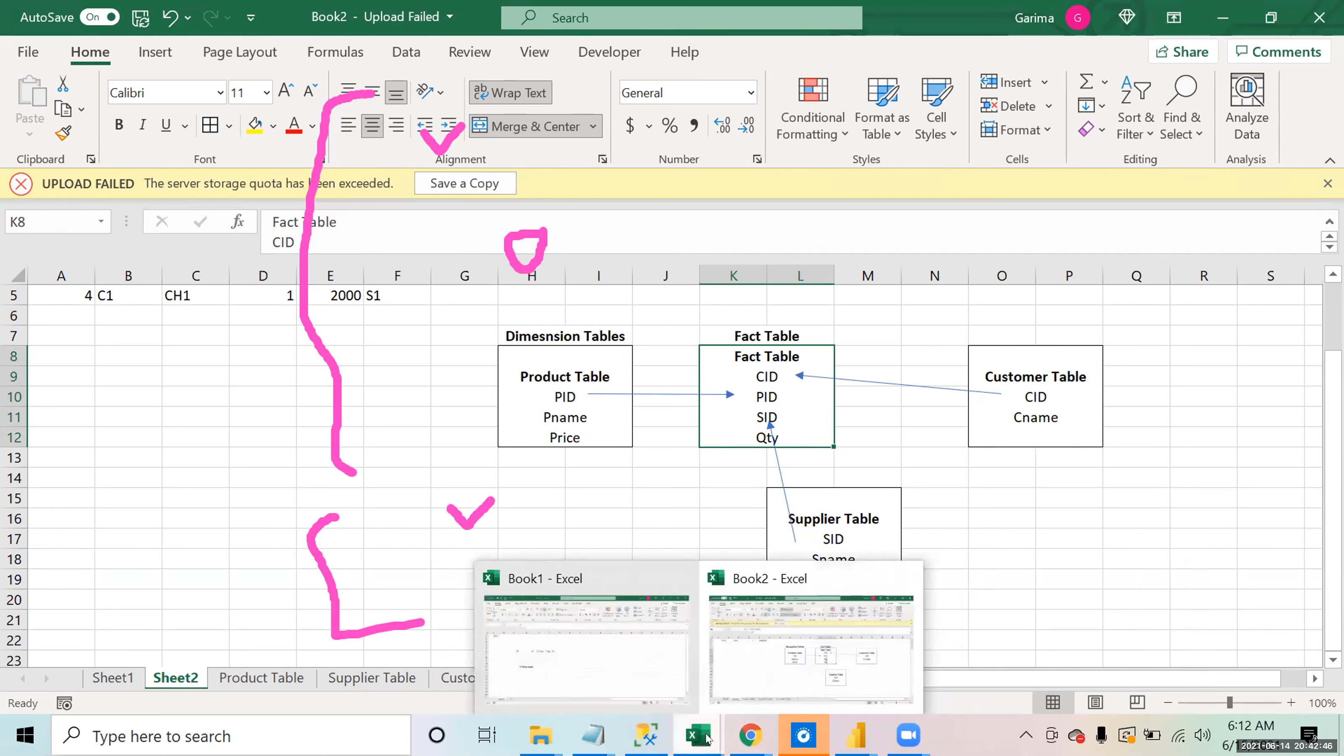
{"action": "mouse_move", "coordinate": [856, 736]}
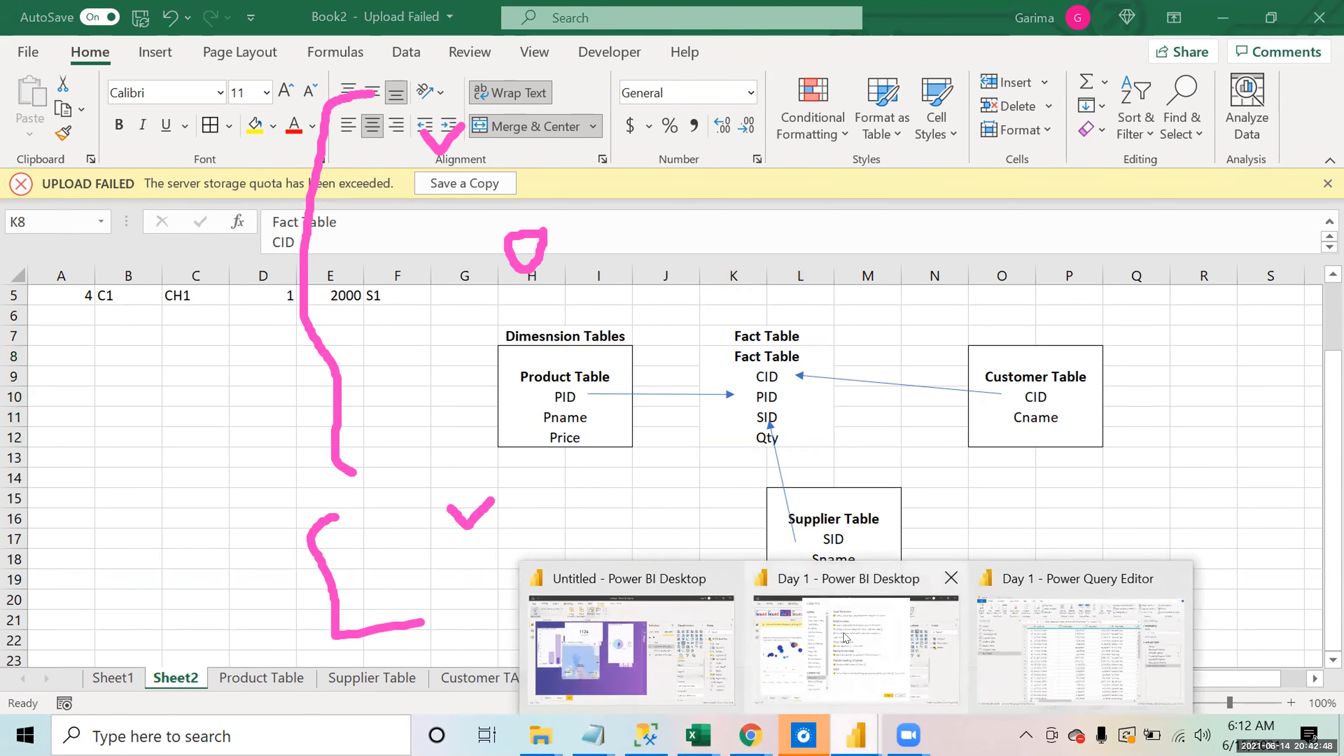
Step: Return to the Day 1 report in Power BI Desktop and accept the changed data load options
{"action": "left_click", "coordinate": [870, 627]}
{"action": "left_click", "coordinate": [886, 656]}
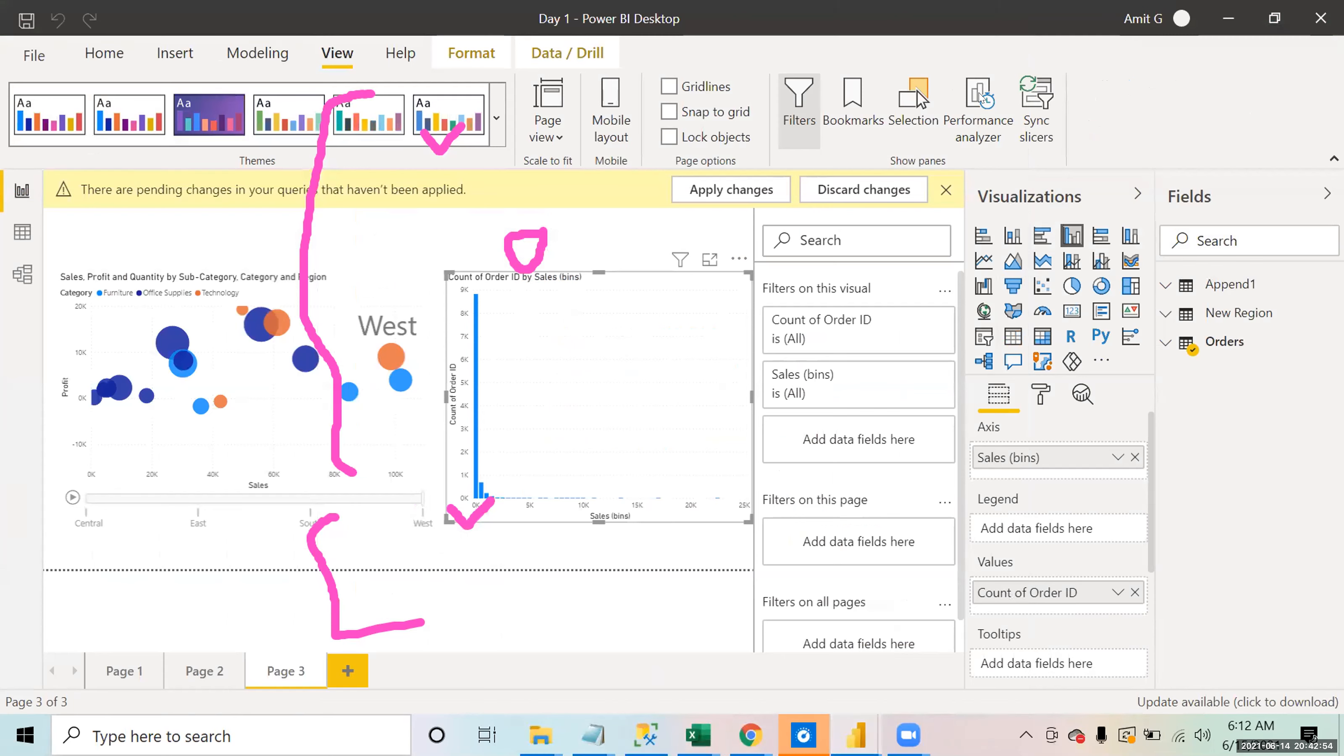
{"action": "left_click", "coordinate": [805, 695]}
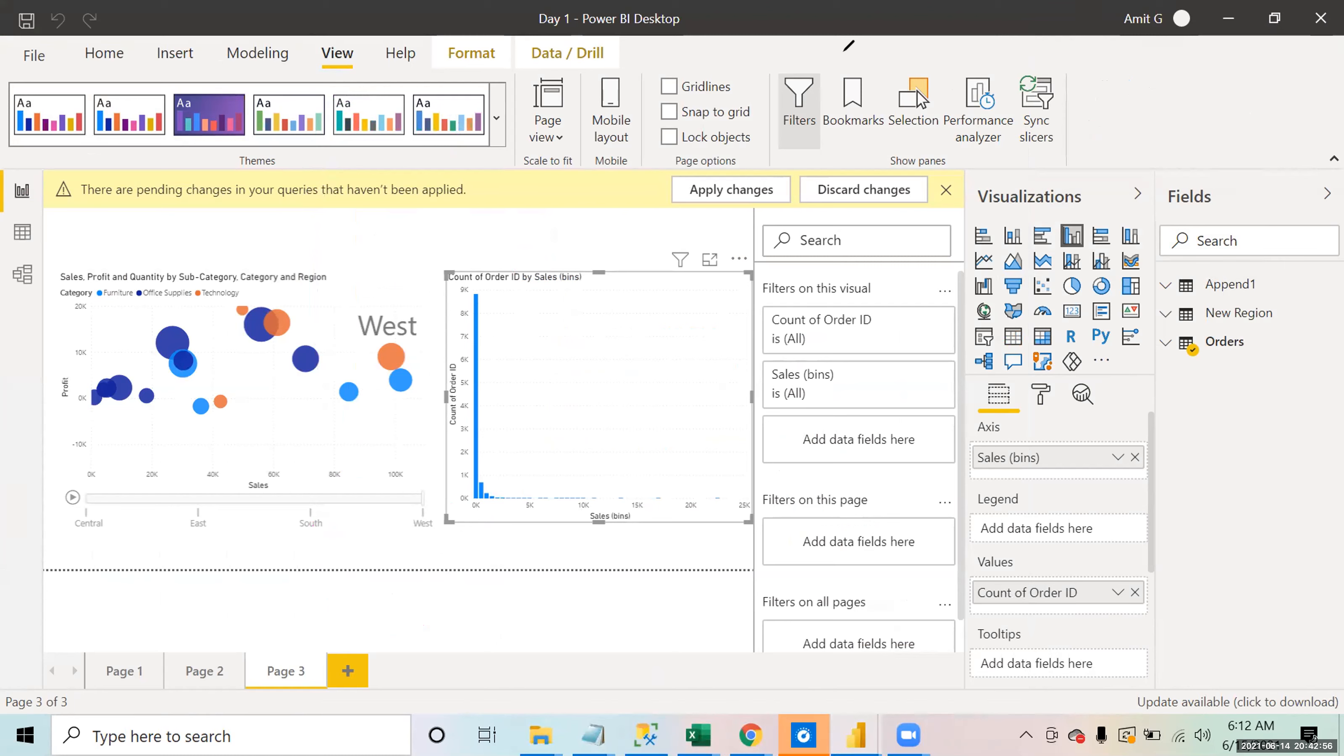
Step: Switch to Power Query Editor, apply all pending query changes to the Day 1 report and close the editor
{"action": "mouse_move", "coordinate": [856, 735]}
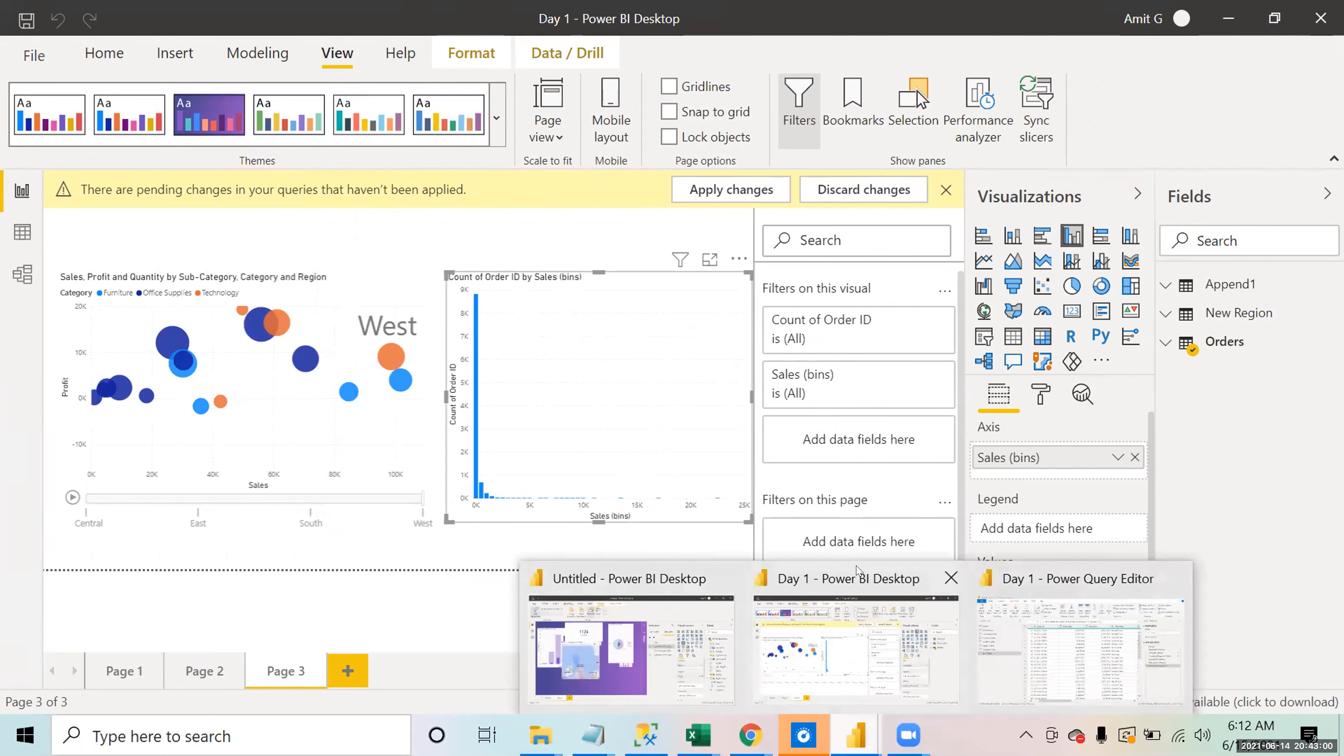
{"action": "left_click", "coordinate": [1088, 612]}
{"action": "left_click", "coordinate": [29, 105]}
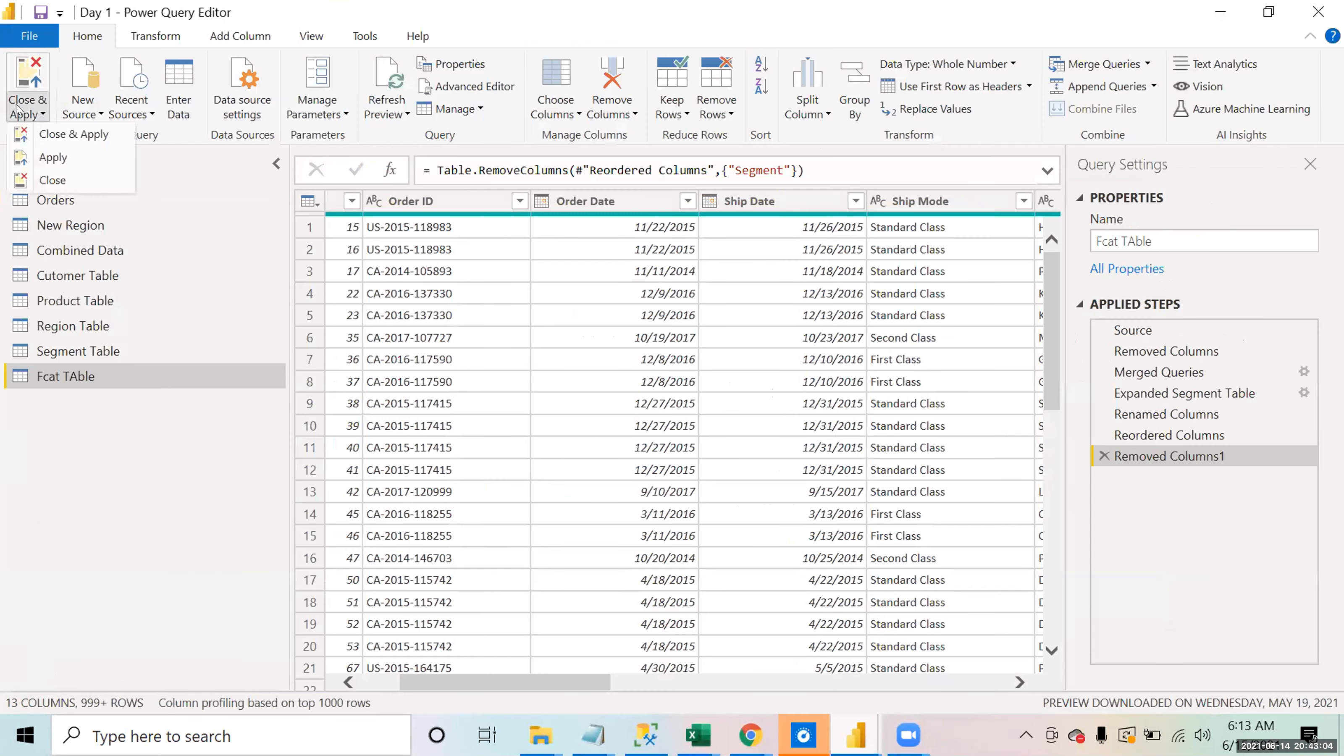
{"action": "left_click", "coordinate": [66, 132]}
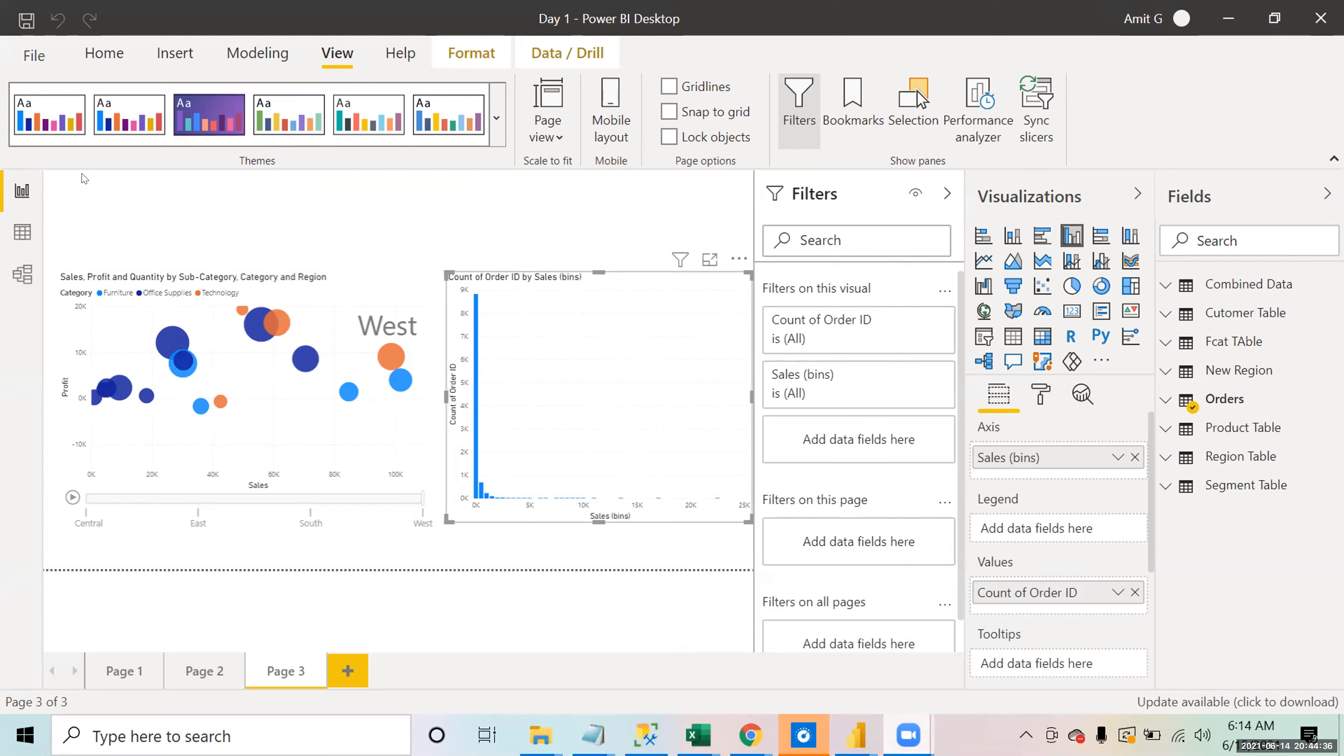
Step: Open the report's model view and examine all tables and their relationships at a reduced zoom
{"action": "left_click", "coordinate": [22, 273]}
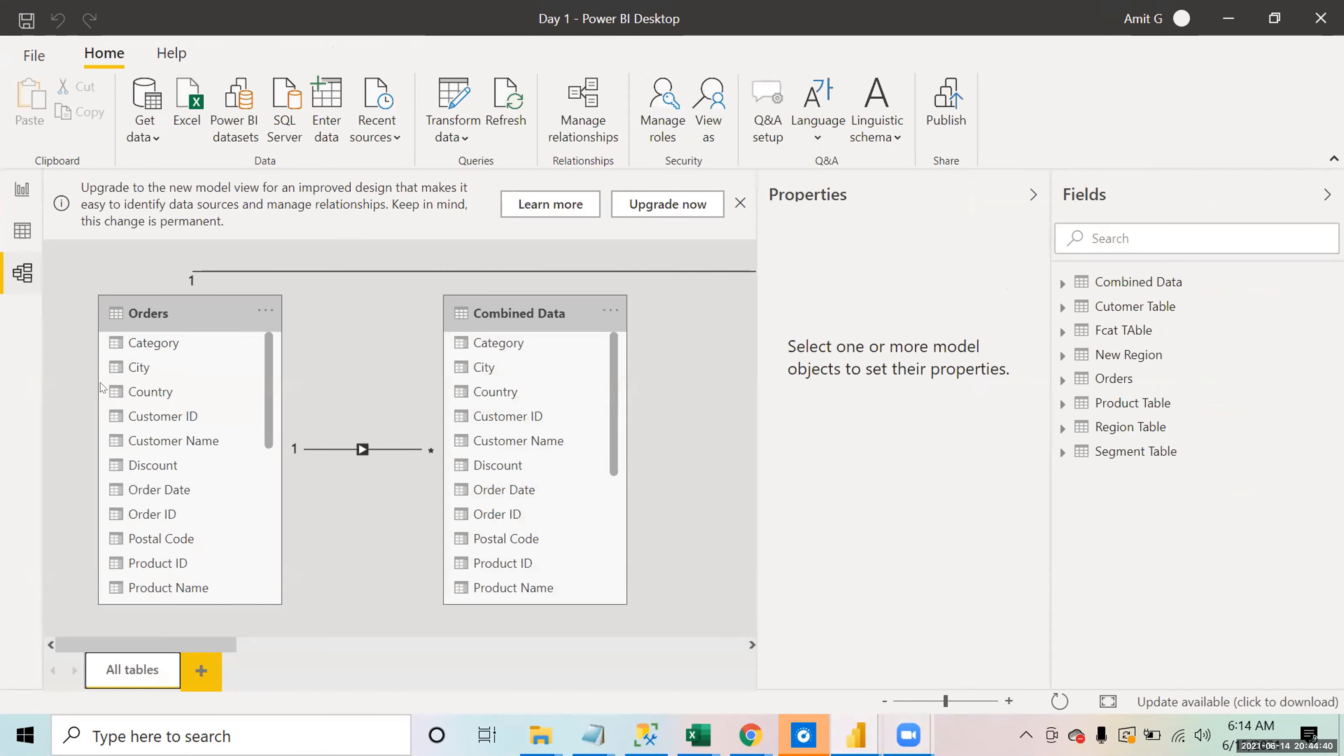
{"action": "left_click_drag", "start_coordinate": [194, 645], "coordinate": [355, 631]}
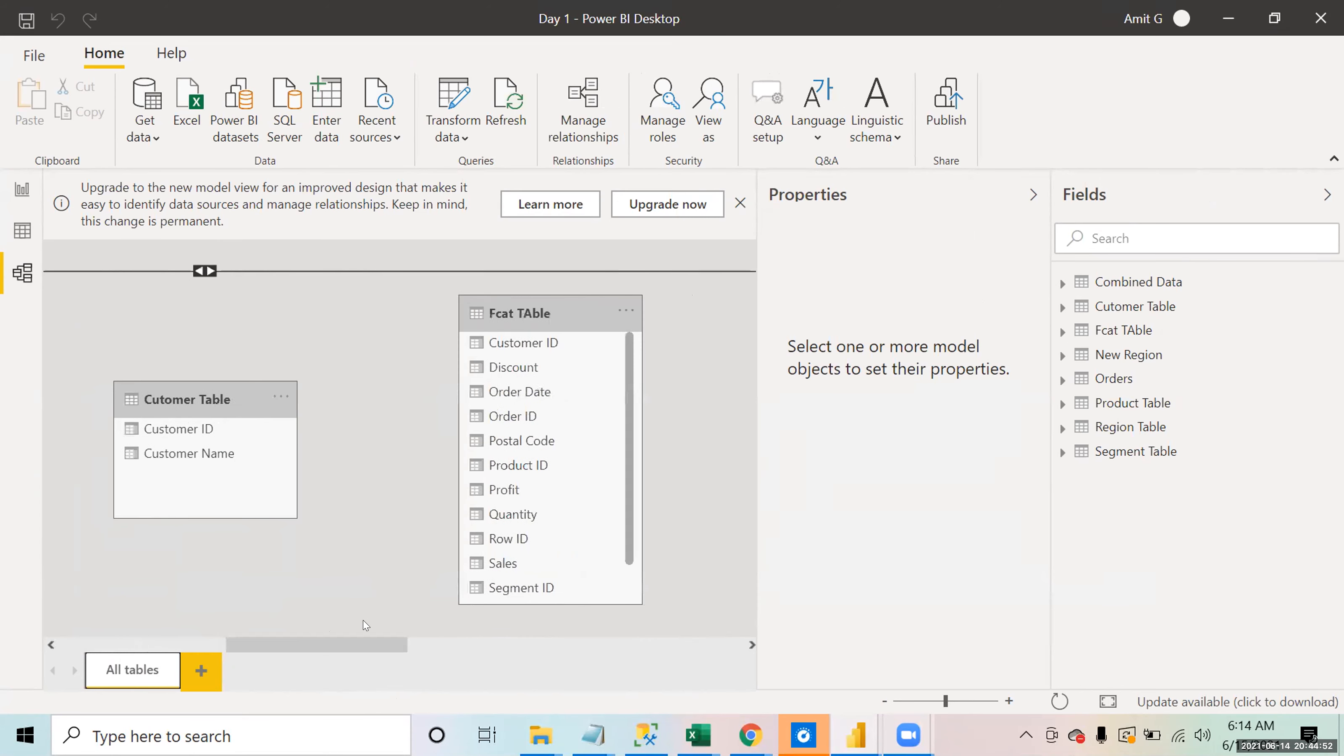
{"action": "left_click", "coordinate": [885, 701]}
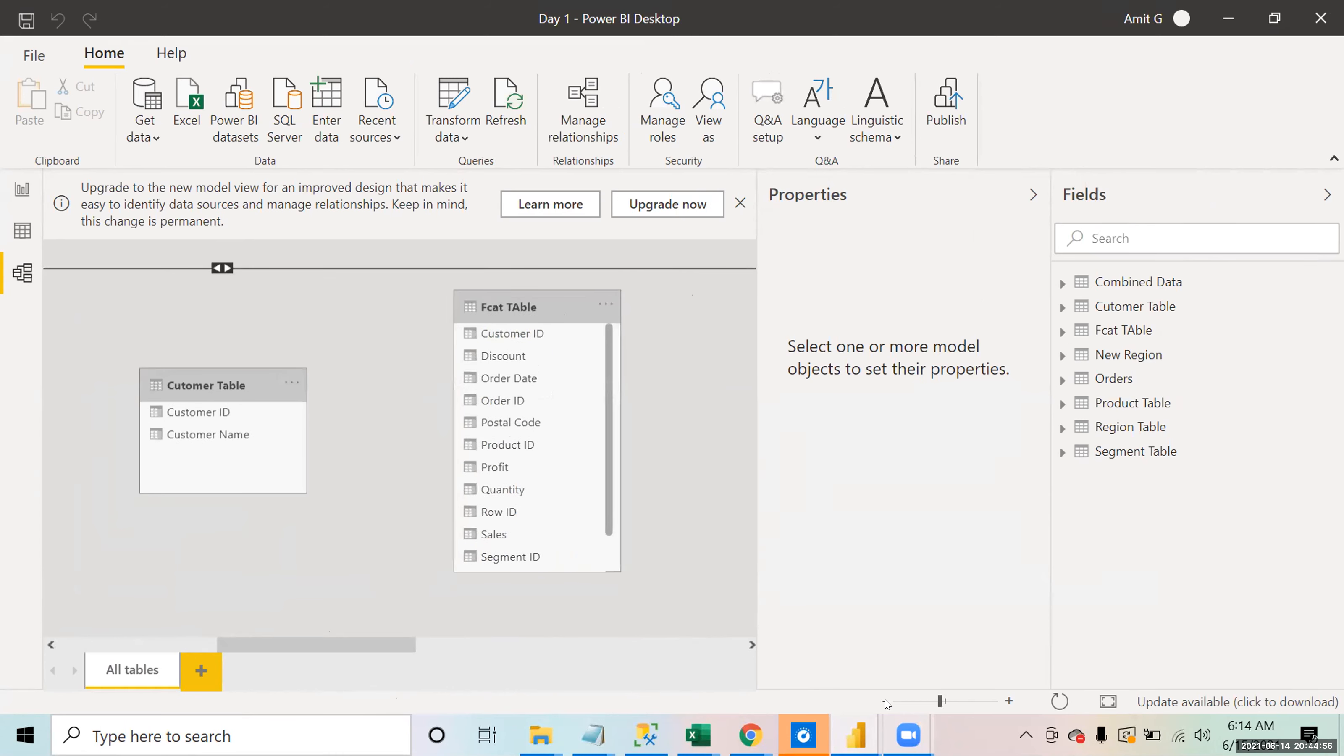
{"action": "left_click", "coordinate": [885, 701]}
{"action": "left_click", "coordinate": [886, 701]}
{"action": "left_click", "coordinate": [885, 701]}
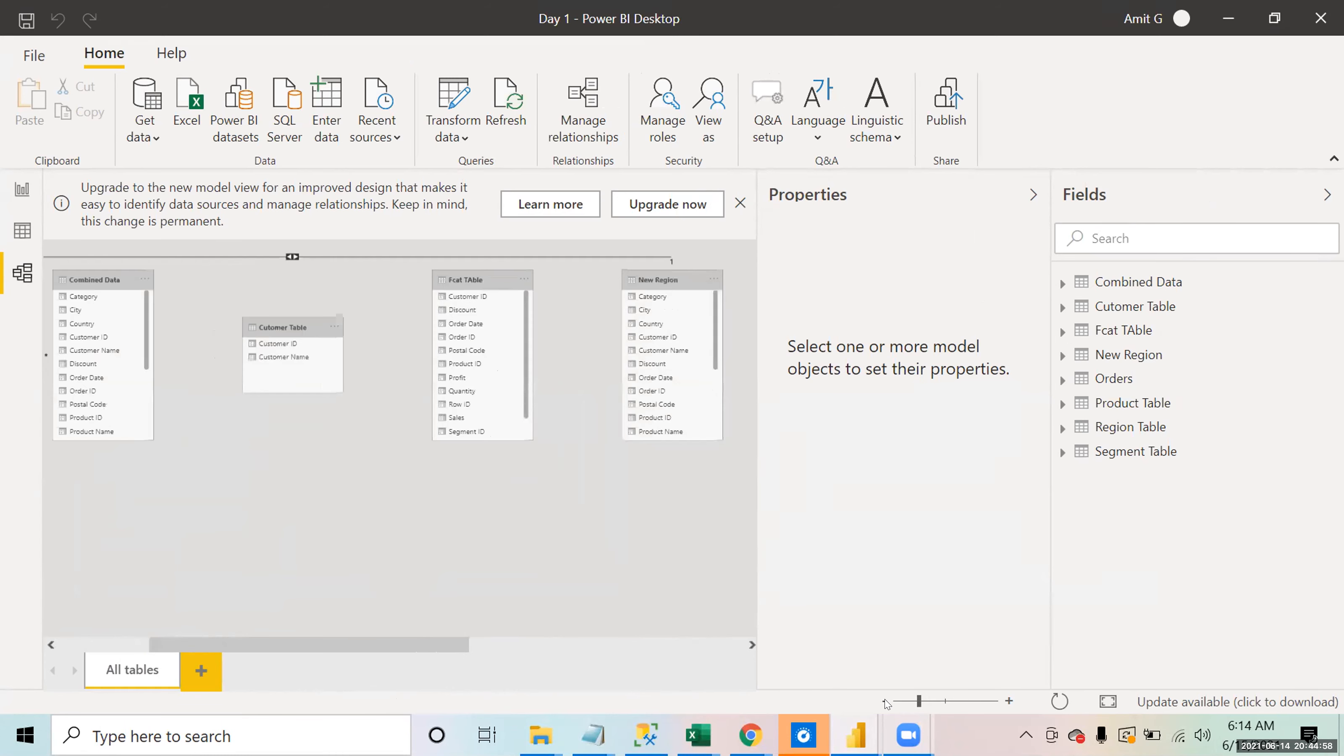
{"action": "left_click", "coordinate": [886, 701]}
{"action": "left_click", "coordinate": [886, 701]}
{"action": "left_click", "coordinate": [885, 701]}
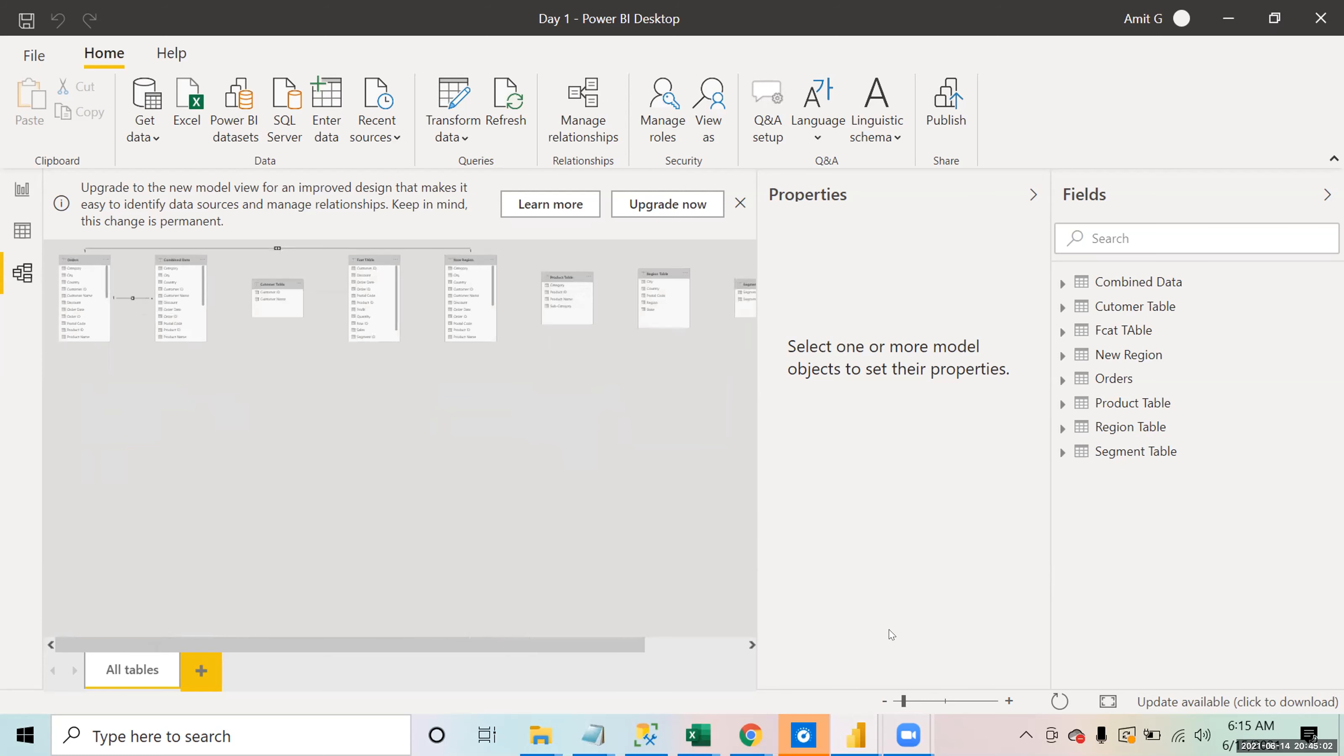
Step: Move the Product Table, Region Table and Fcat TAble cards into the empty canvas area below the row of tables
{"action": "left_click", "coordinate": [1010, 702]}
{"action": "left_click_drag", "start_coordinate": [609, 284], "coordinate": [344, 498]}
{"action": "left_click_drag", "start_coordinate": [726, 283], "coordinate": [424, 433]}
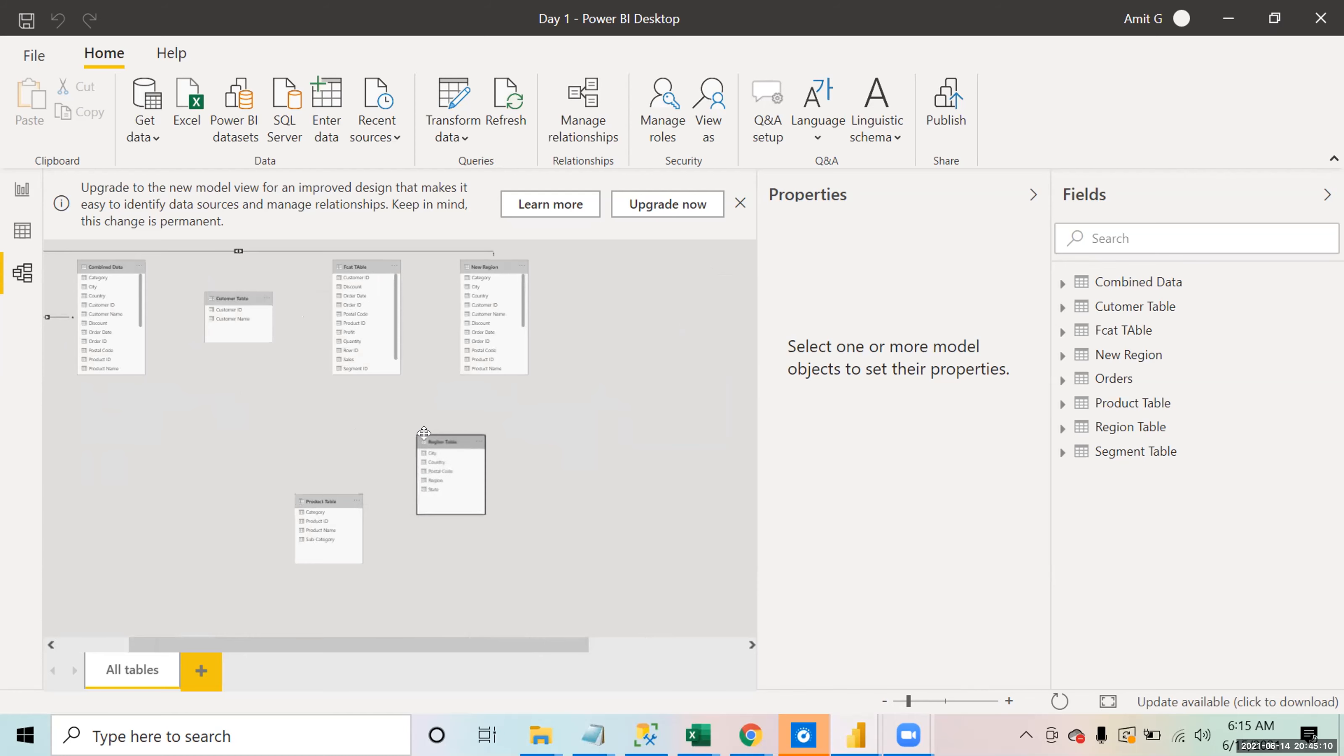
{"action": "left_click_drag", "start_coordinate": [365, 266], "coordinate": [536, 487]}
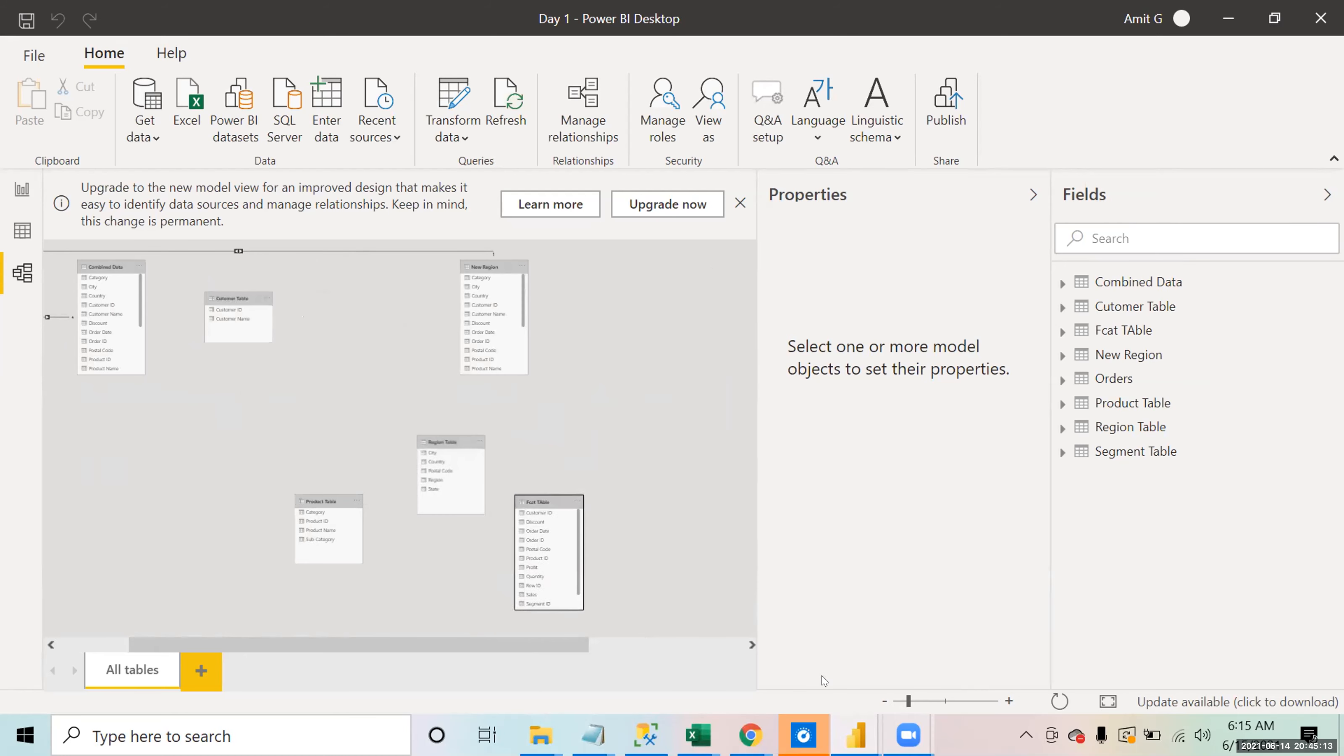
Step: Place the Fcat TAble beside the Product Table and position the Region Table directly above the Fcat TAble
{"action": "left_click", "coordinate": [1009, 701]}
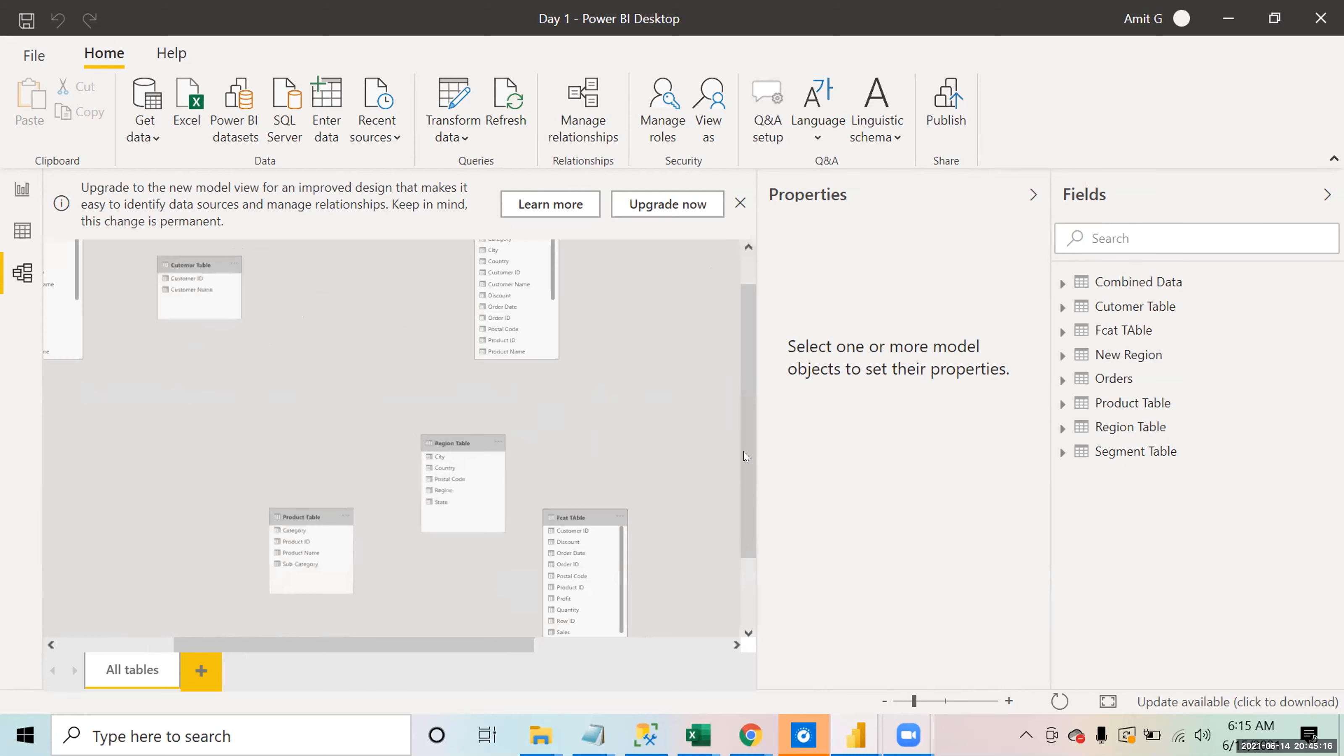
{"action": "left_click_drag", "start_coordinate": [746, 456], "coordinate": [745, 498]}
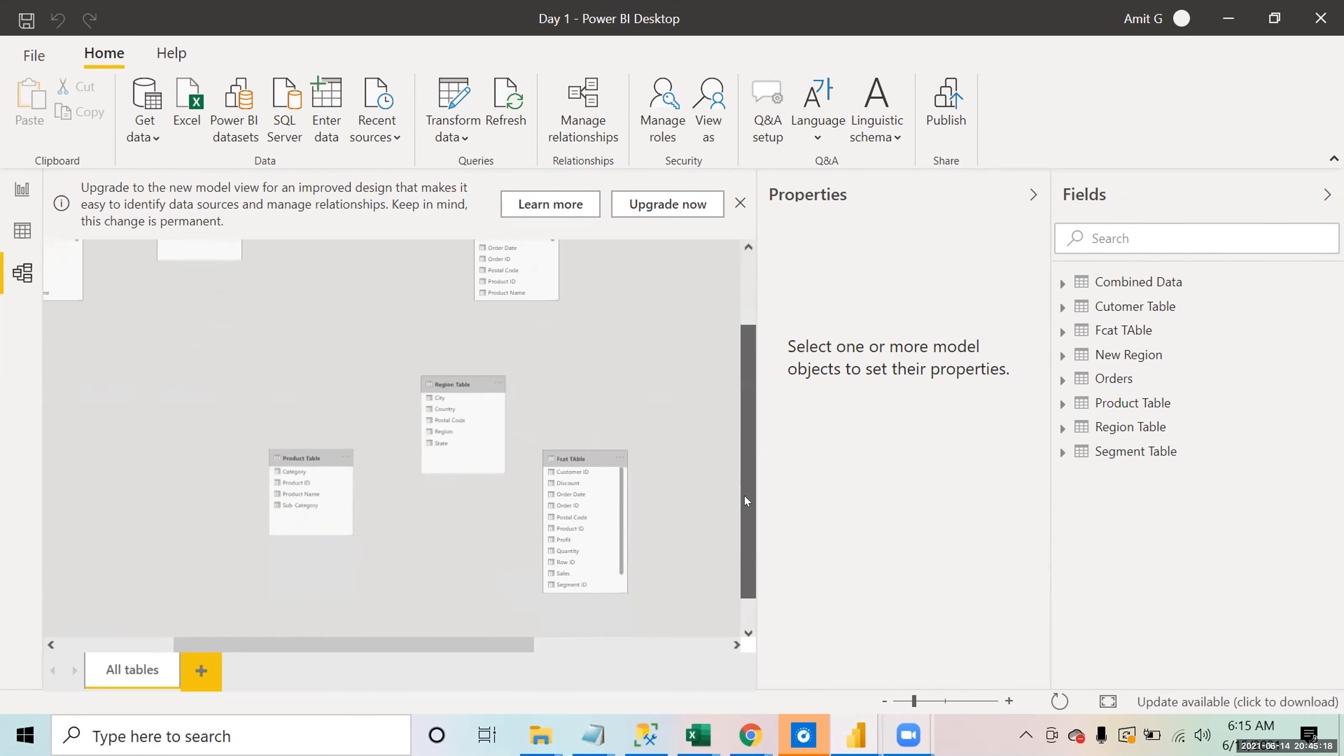
{"action": "left_click_drag", "start_coordinate": [445, 370], "coordinate": [602, 308]}
{"action": "left_click_drag", "start_coordinate": [567, 447], "coordinate": [453, 451]}
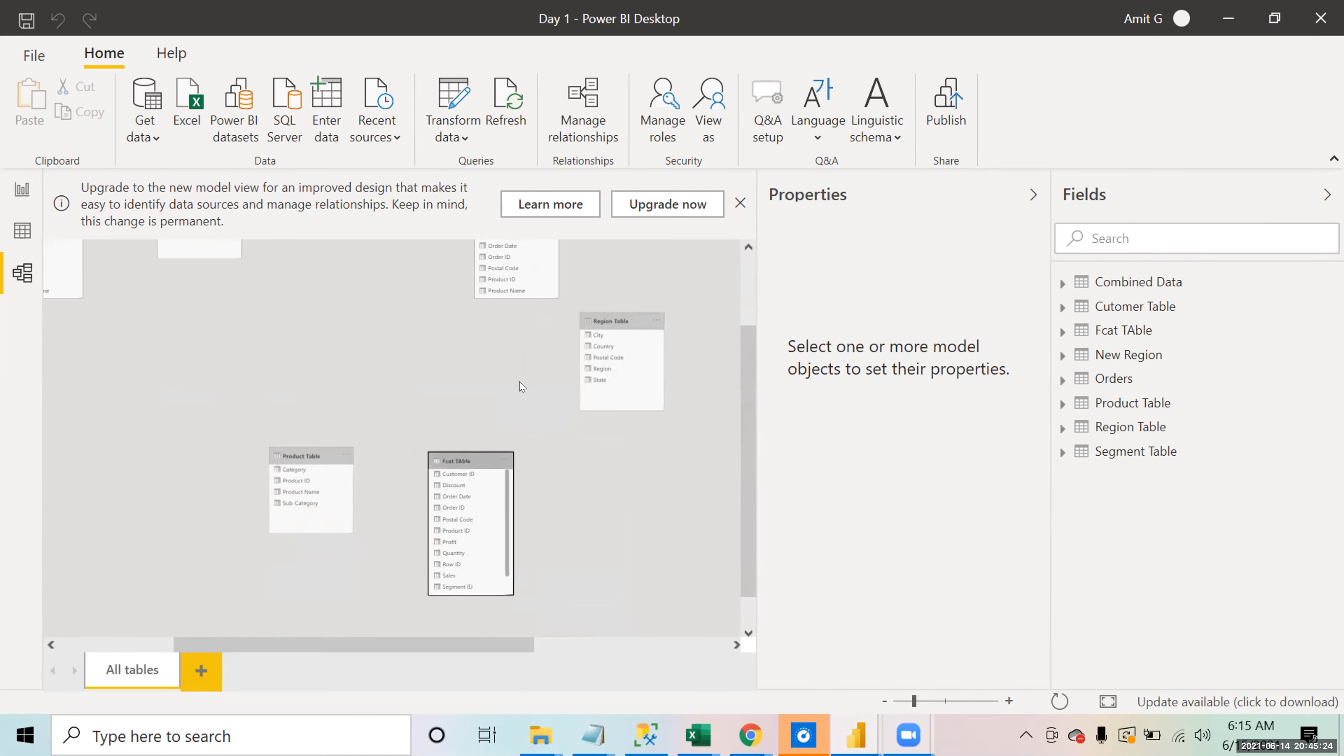
{"action": "left_click_drag", "start_coordinate": [608, 309], "coordinate": [464, 324]}
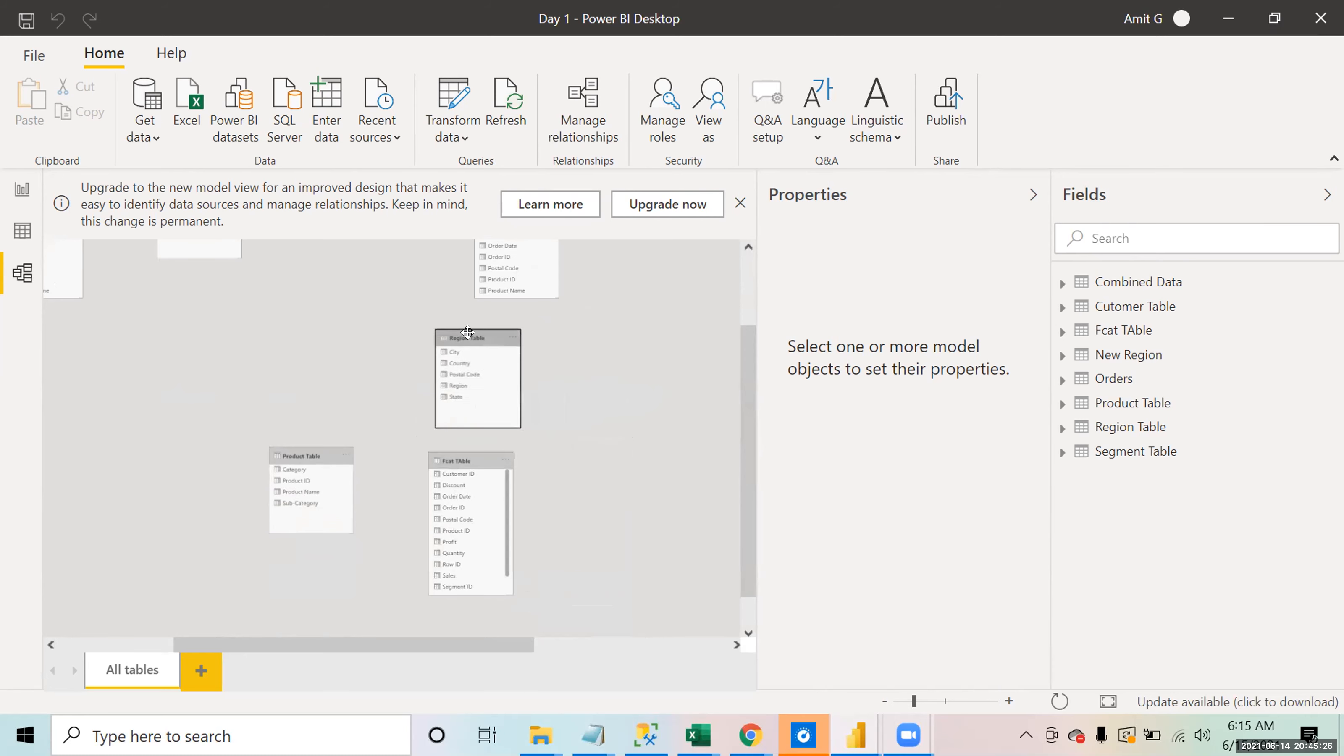
{"action": "left_click_drag", "start_coordinate": [290, 448], "coordinate": [297, 461]}
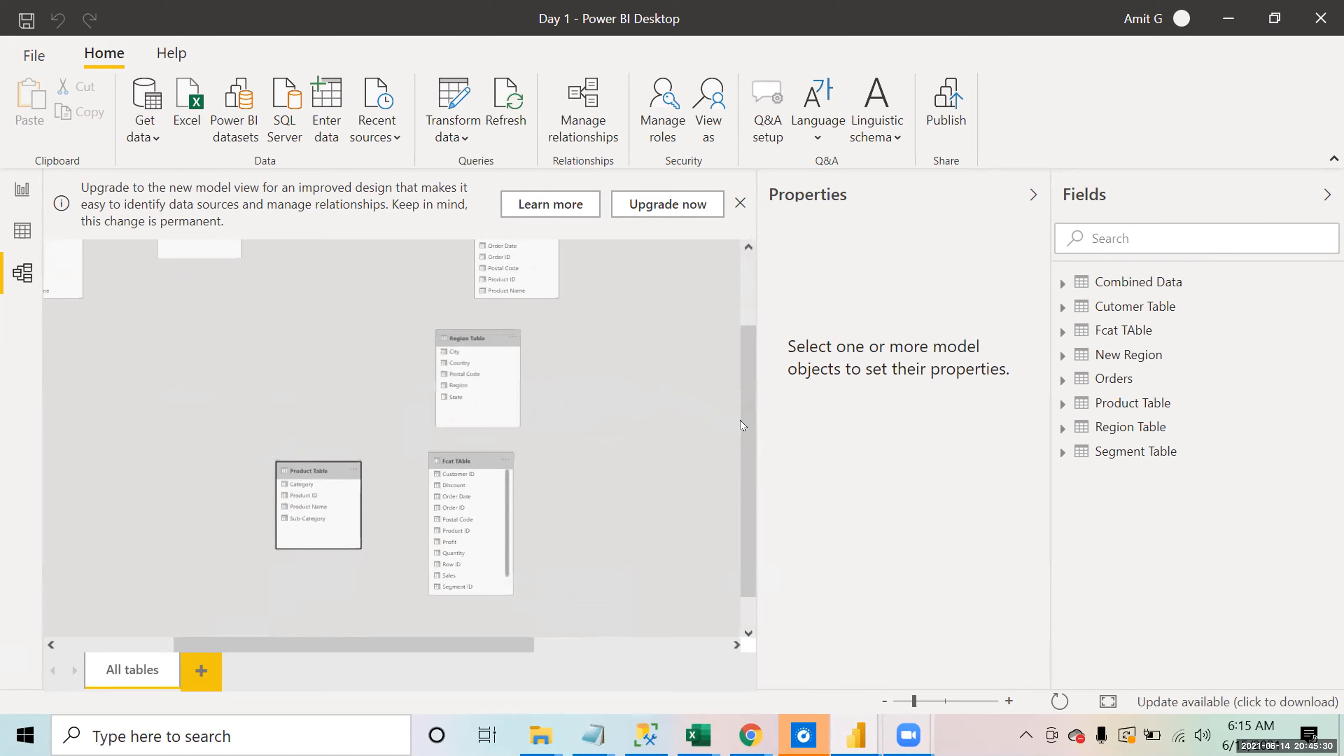
Step: Bring the Cutomer Table and Segment Table cards next to the other lookup tables around the Fcat TAble
{"action": "scroll", "coordinate": [743, 392], "scroll_direction": "up", "scroll_amount": 2}
{"action": "left_click_drag", "start_coordinate": [750, 385], "coordinate": [752, 374]}
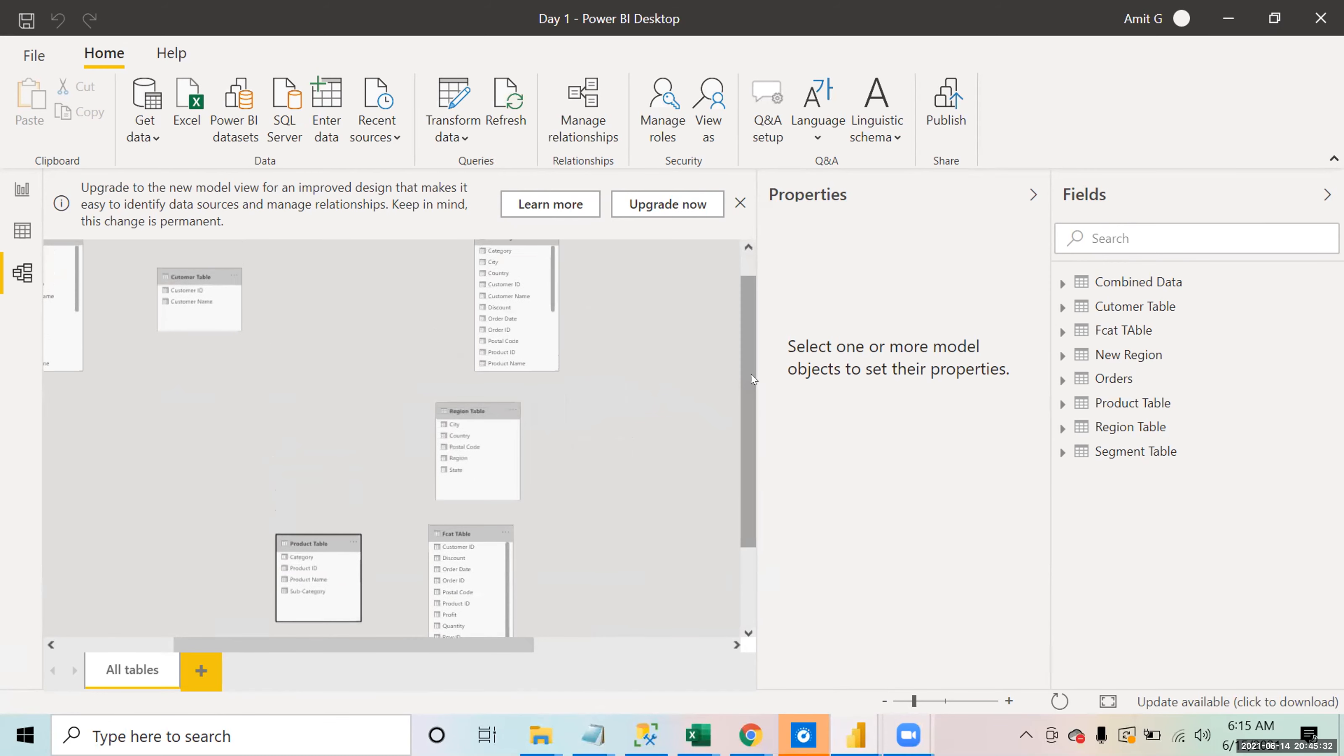
{"action": "left_click_drag", "start_coordinate": [189, 268], "coordinate": [576, 488]}
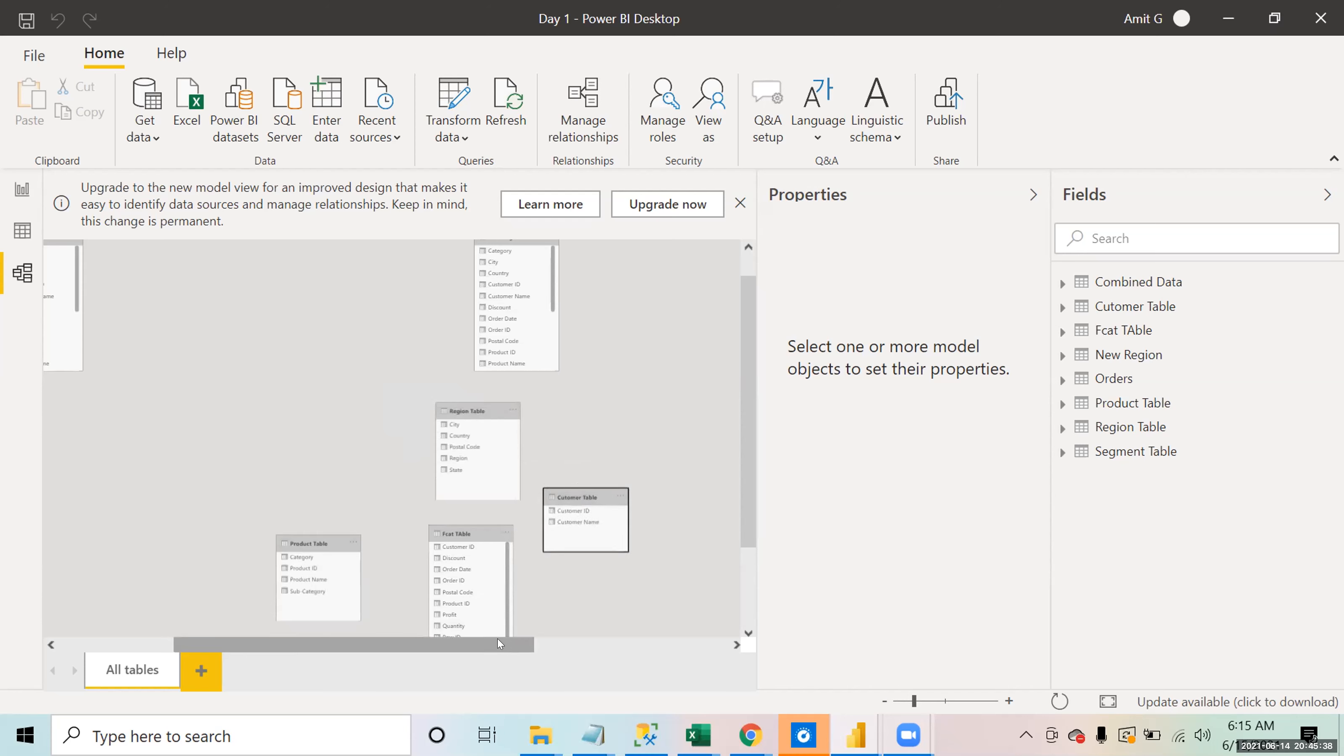
{"action": "left_click", "coordinate": [545, 646]}
{"action": "left_click_drag", "start_coordinate": [679, 711], "coordinate": [619, 713]}
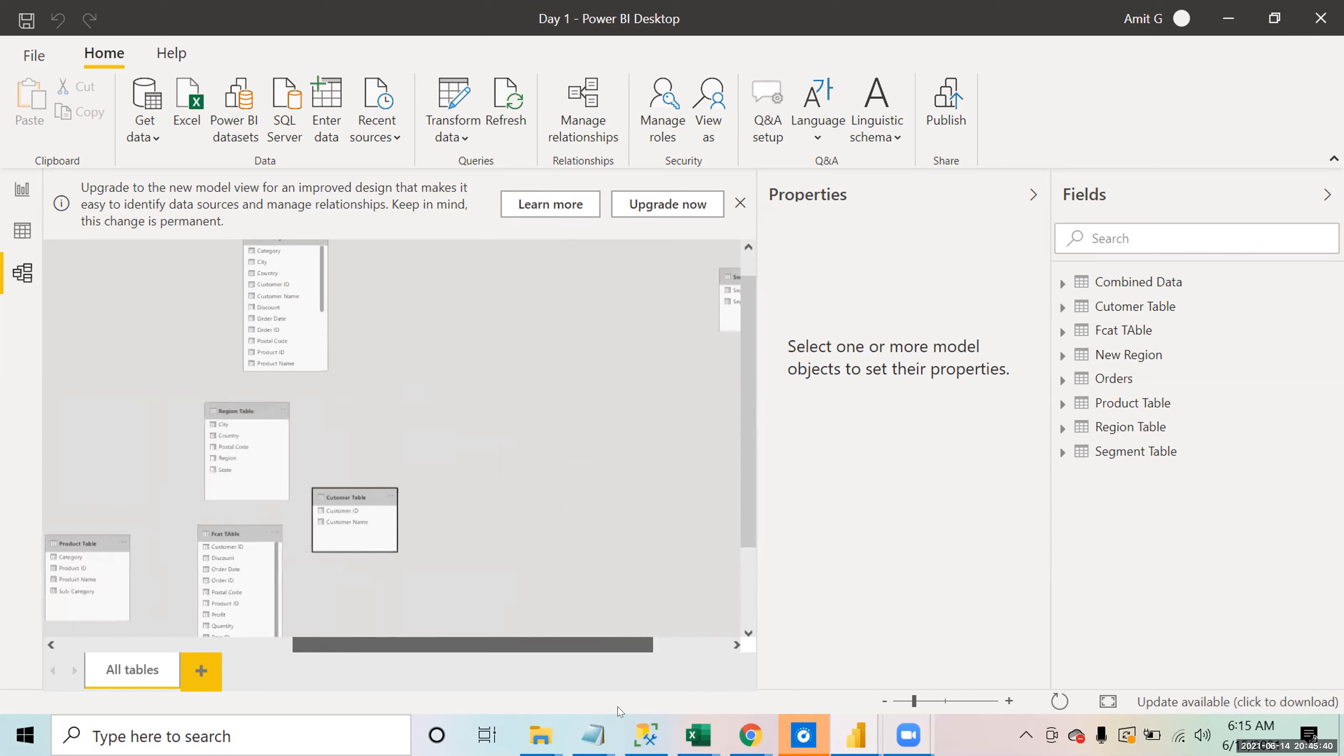
{"action": "left_click_drag", "start_coordinate": [724, 268], "coordinate": [347, 425]}
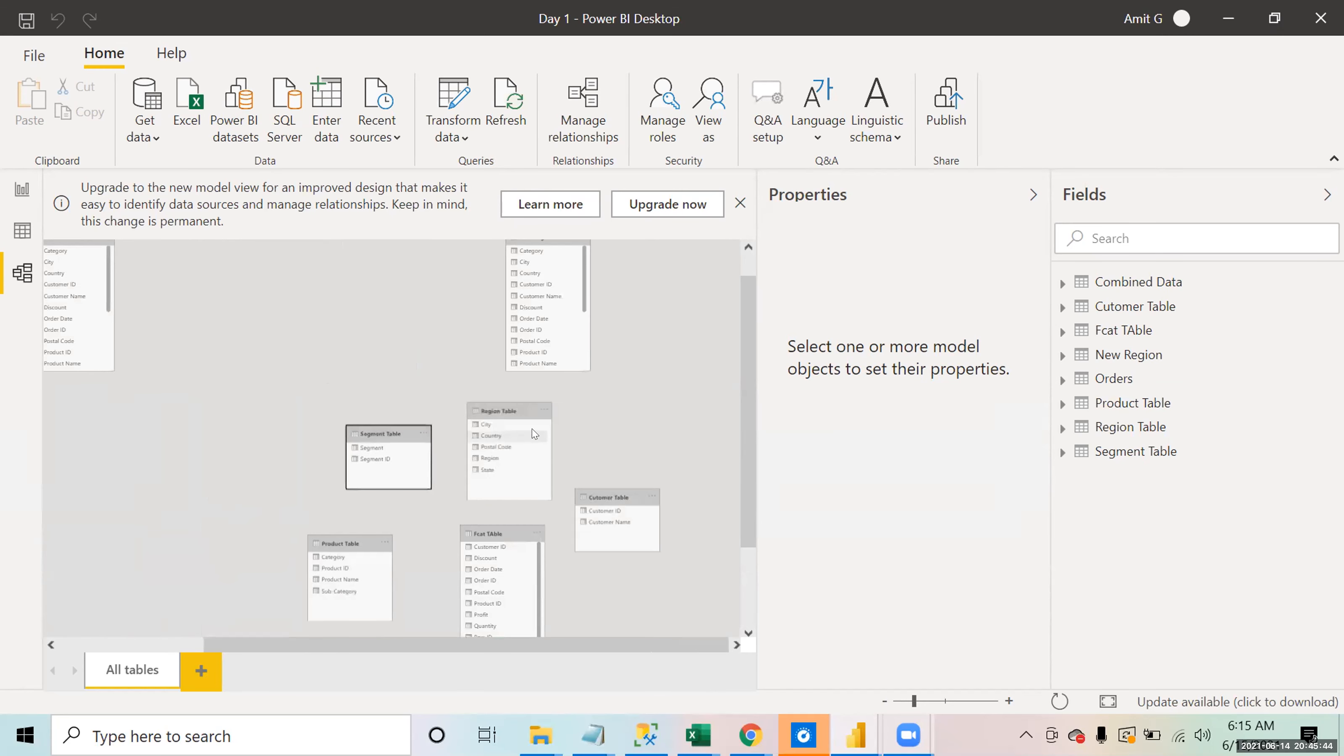
Step: Spread the Segment, Region, Product and Cutomer tables farther apart around the Fcat TAble
{"action": "left_click_drag", "start_coordinate": [742, 432], "coordinate": [771, 487]}
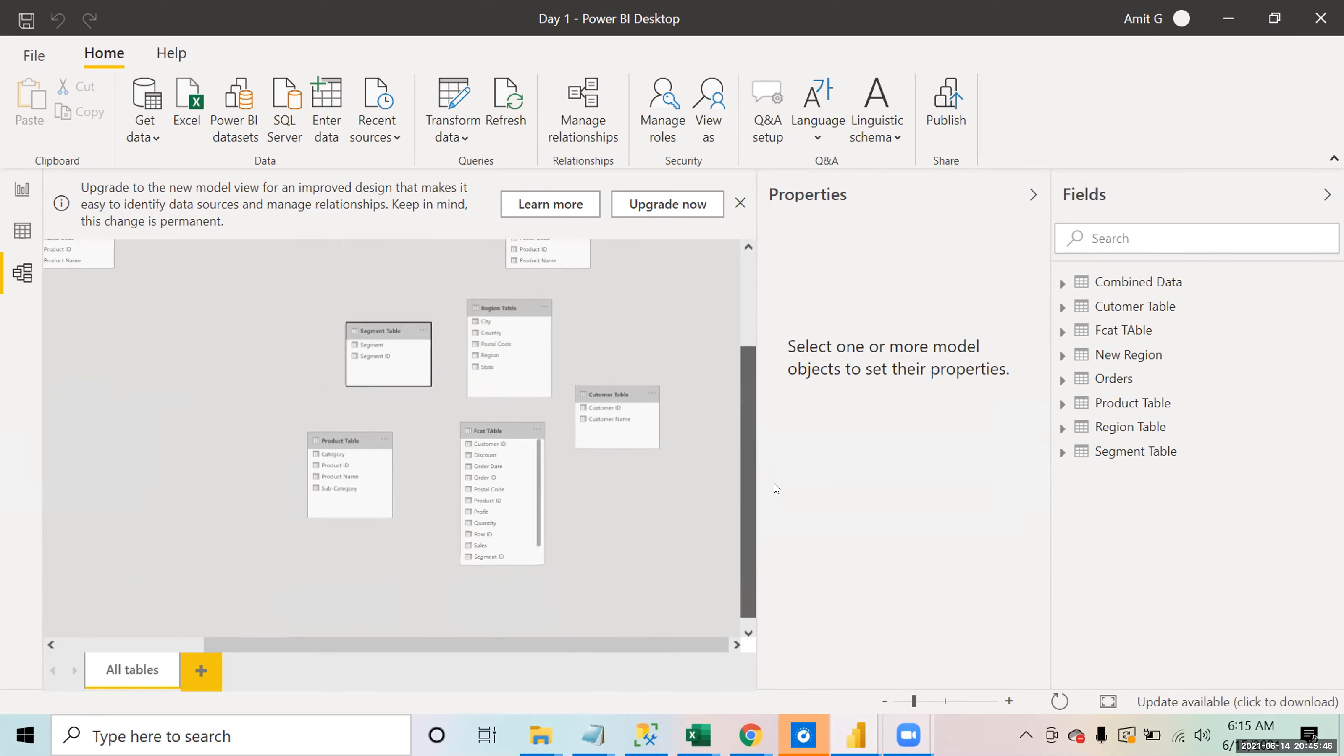
{"action": "left_click_drag", "start_coordinate": [595, 388], "coordinate": [635, 465]}
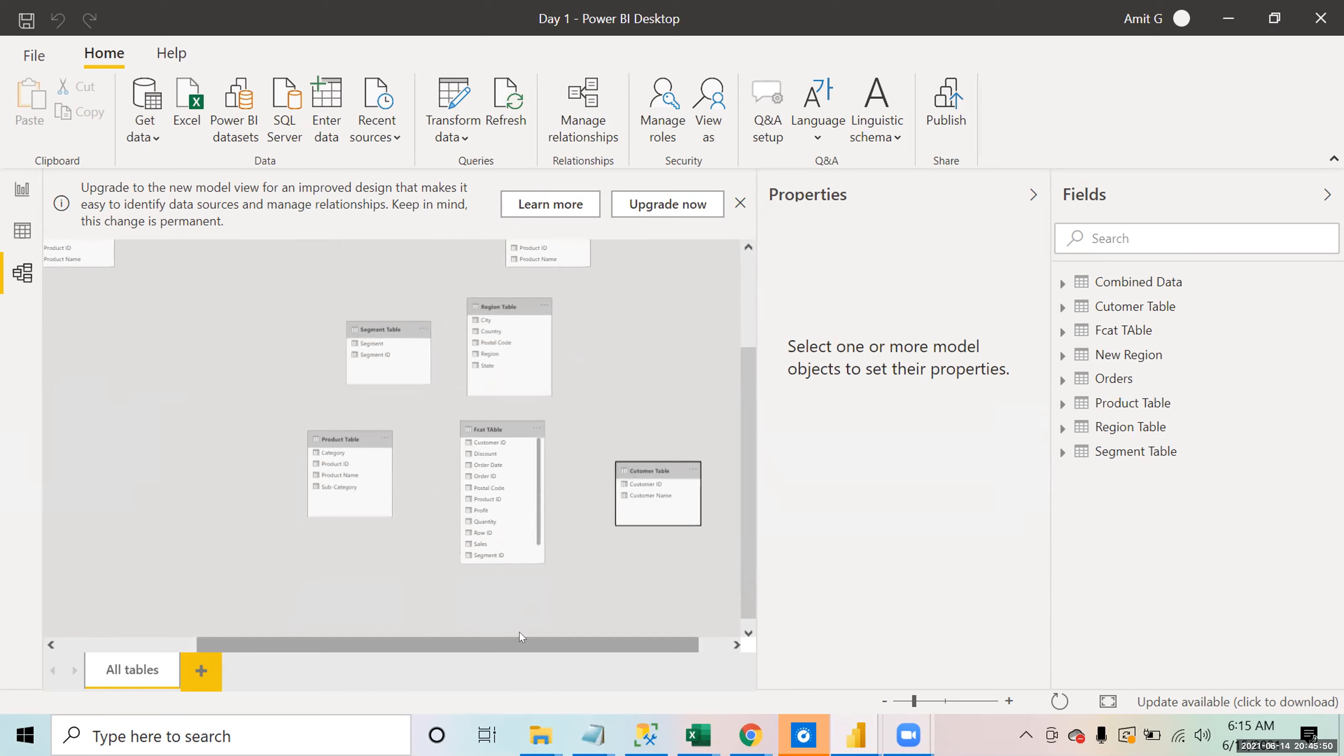
{"action": "left_click_drag", "start_coordinate": [527, 649], "coordinate": [557, 648]}
{"action": "left_click_drag", "start_coordinate": [466, 301], "coordinate": [569, 300]}
{"action": "left_click_drag", "start_coordinate": [444, 425], "coordinate": [450, 466]}
{"action": "left_click_drag", "start_coordinate": [279, 433], "coordinate": [258, 494]}
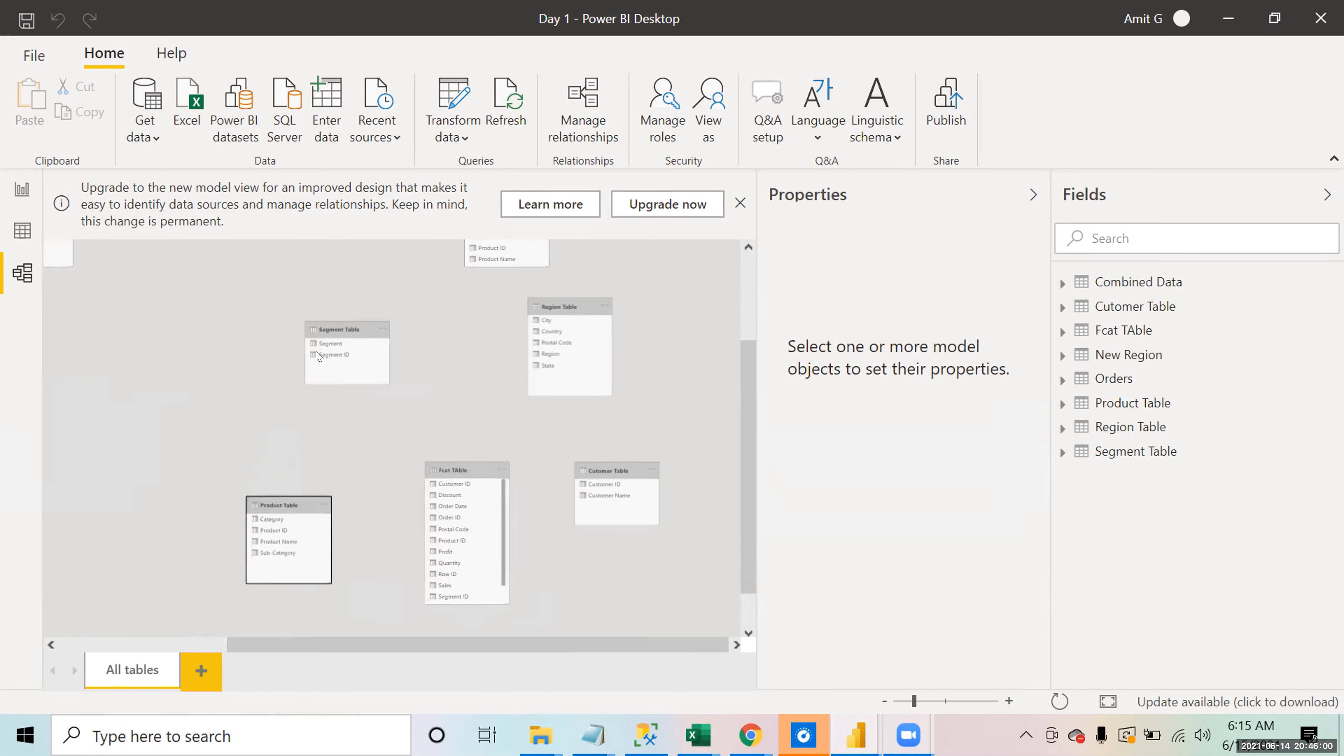
{"action": "left_click_drag", "start_coordinate": [320, 325], "coordinate": [335, 356]}
{"action": "left_click_drag", "start_coordinate": [603, 464], "coordinate": [628, 509]}
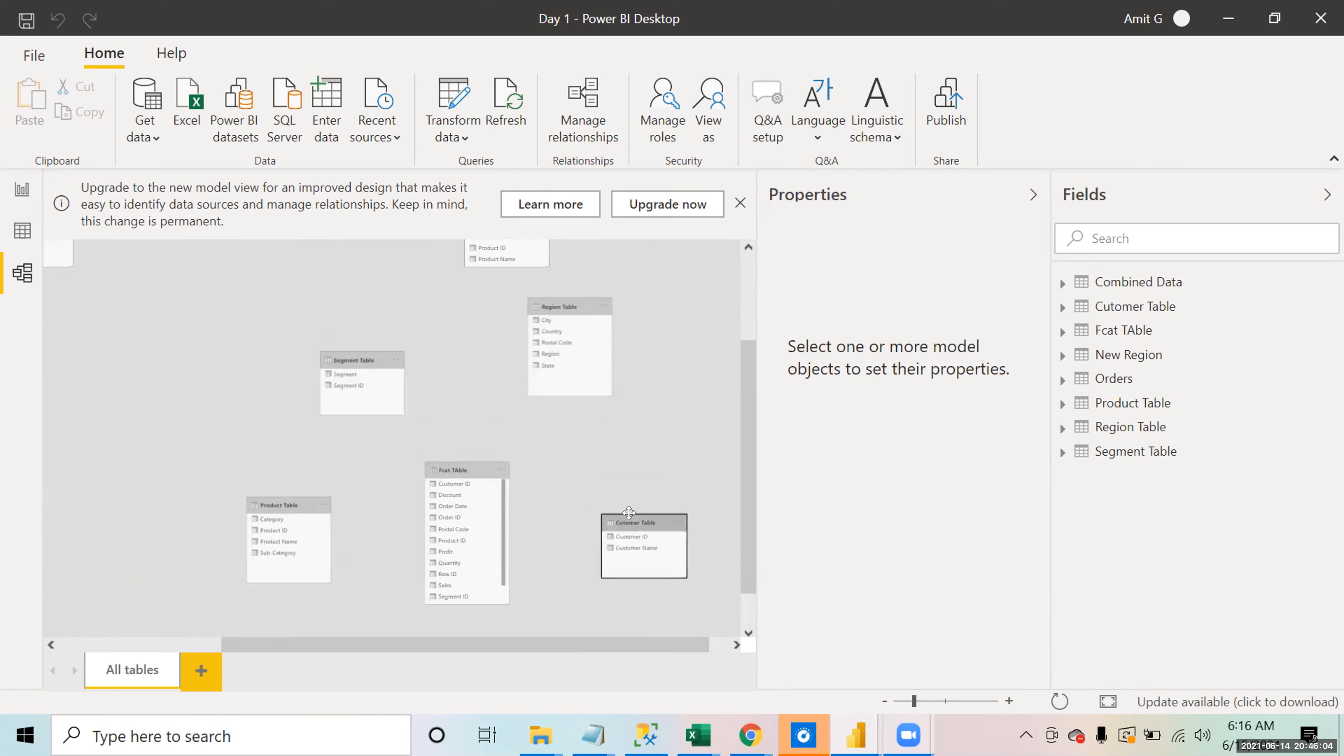
{"action": "left_click", "coordinate": [560, 309]}
{"action": "left_click_drag", "start_coordinate": [560, 308], "coordinate": [611, 355]}
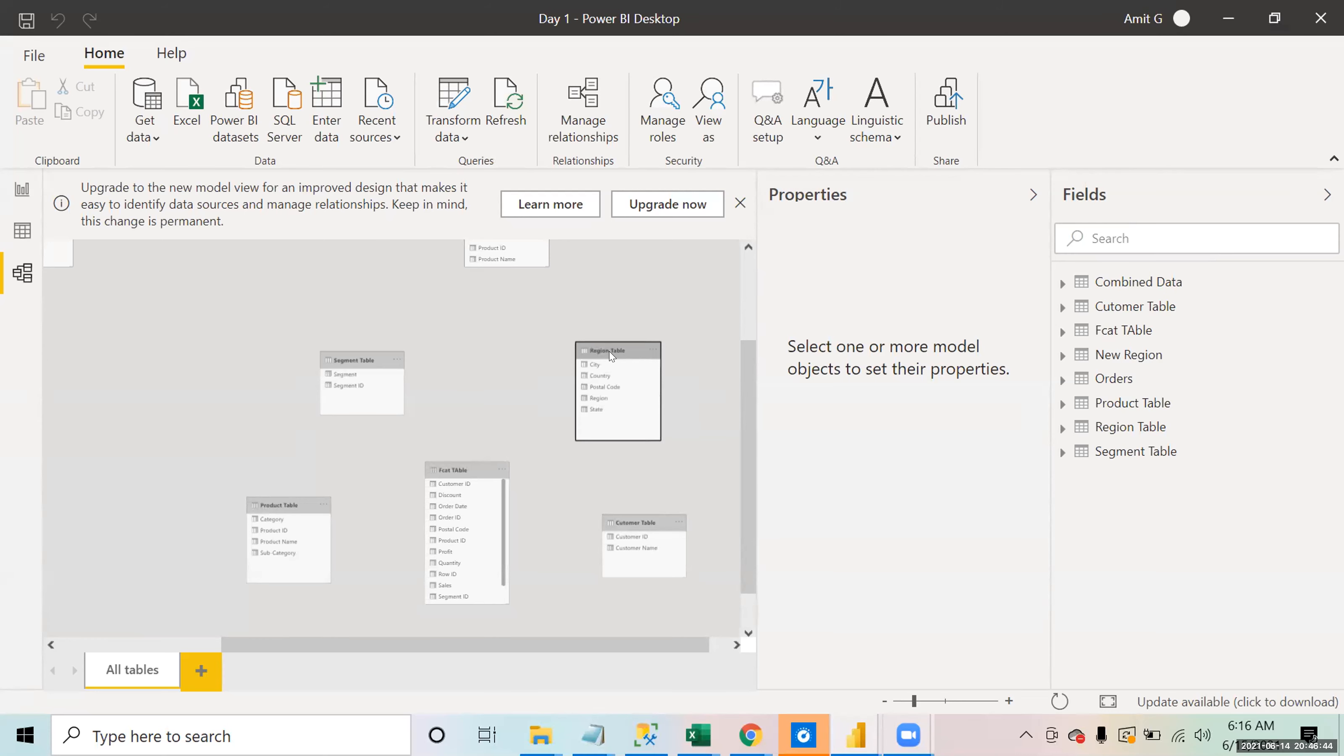
Step: Upgrade to the new model view and reposition the Segment, Product, Fcat and Cutomer table cards with wider spacing
{"action": "left_click", "coordinate": [644, 210]}
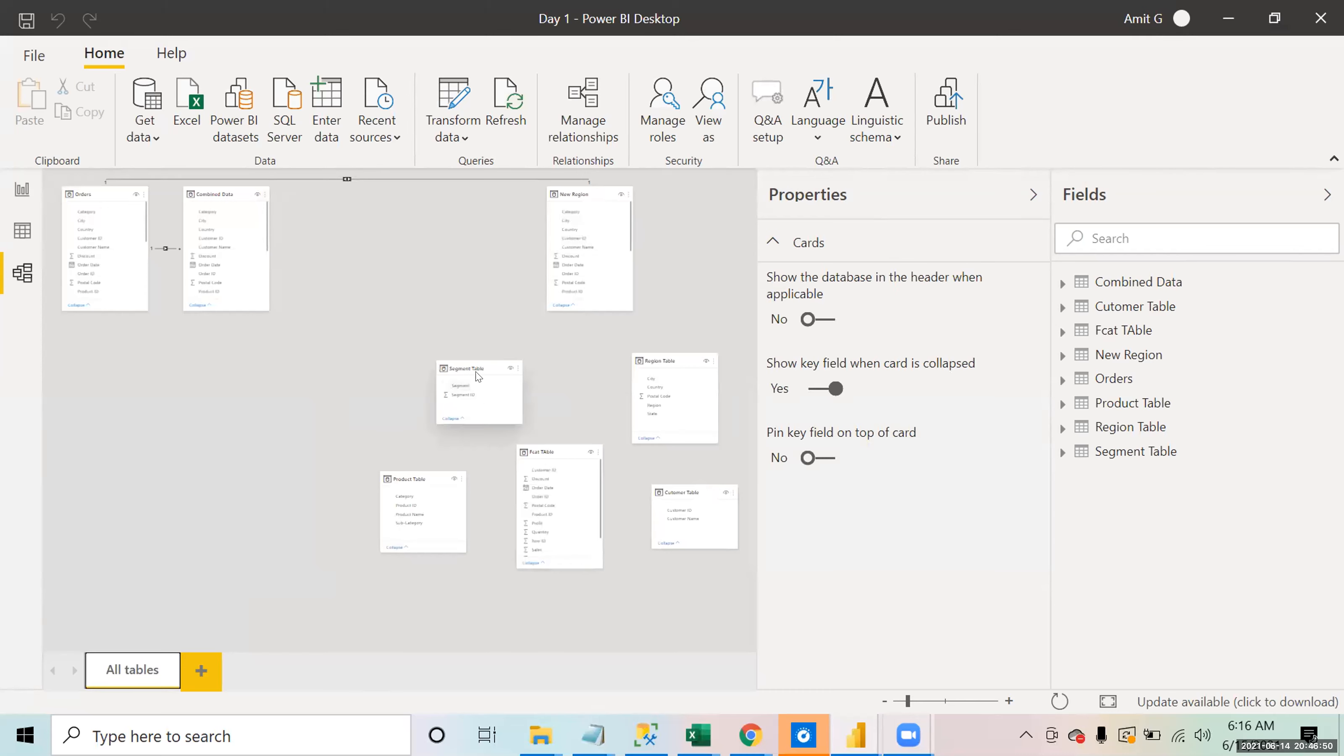
{"action": "left_click_drag", "start_coordinate": [479, 374], "coordinate": [503, 360]}
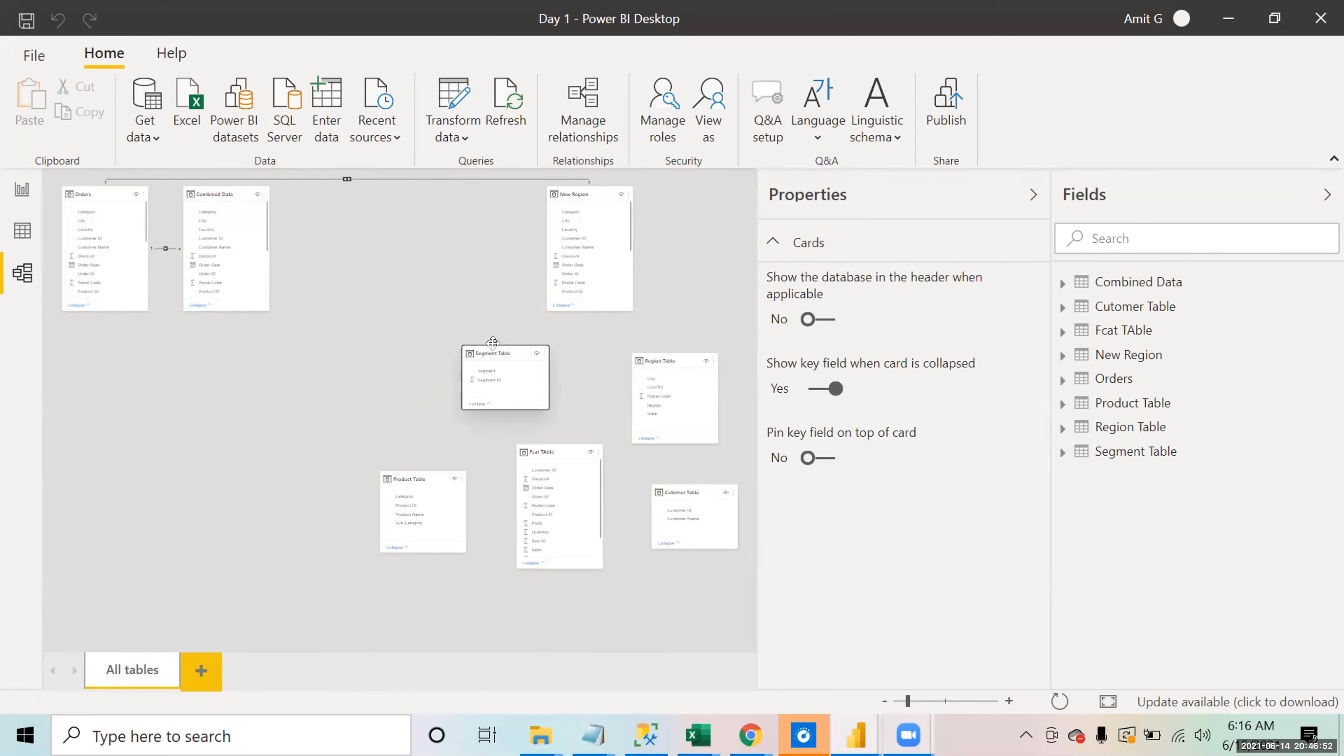
{"action": "left_click_drag", "start_coordinate": [393, 469], "coordinate": [306, 469]}
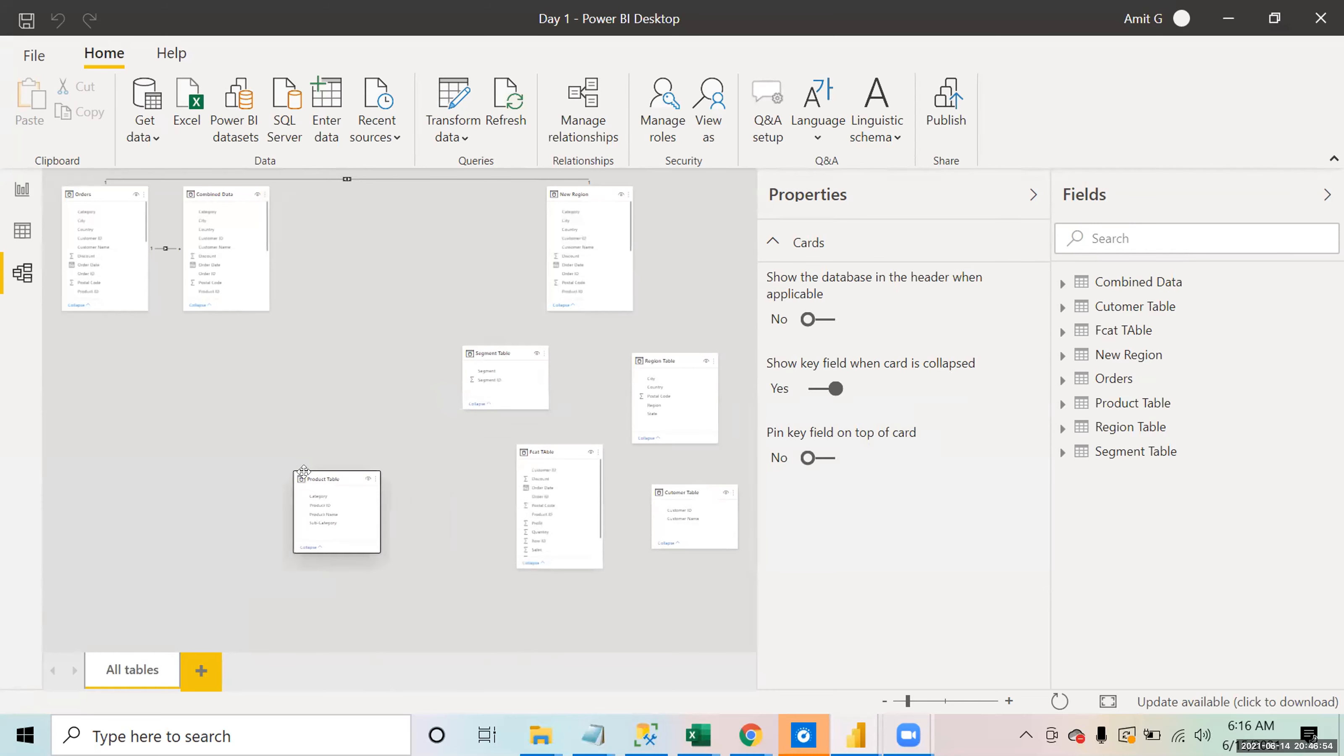
{"action": "left_click_drag", "start_coordinate": [532, 452], "coordinate": [413, 508]}
{"action": "left_click_drag", "start_coordinate": [669, 493], "coordinate": [621, 526]}
{"action": "left_click_drag", "start_coordinate": [487, 345], "coordinate": [456, 345]}
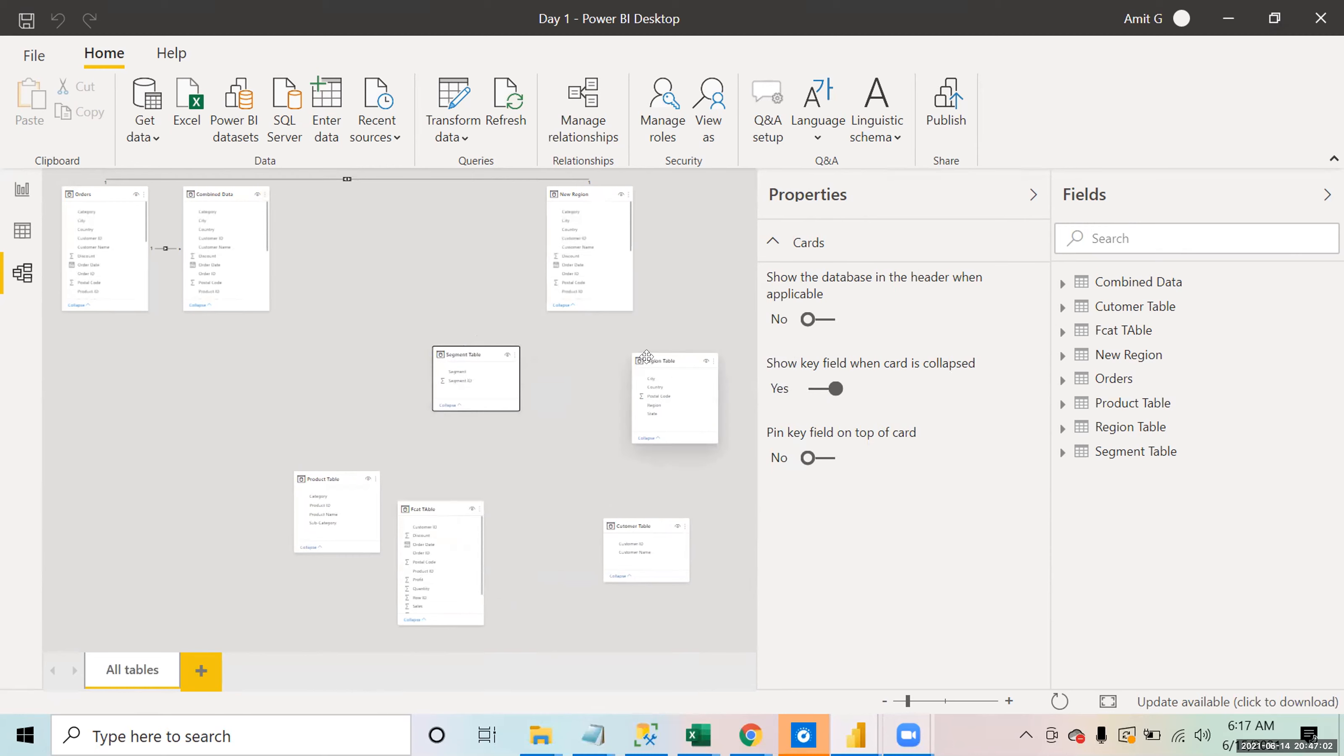
Step: Move the Region Table closer to the Segment Table and center the Fcat TAble among the lookup tables
{"action": "left_click", "coordinate": [1010, 701]}
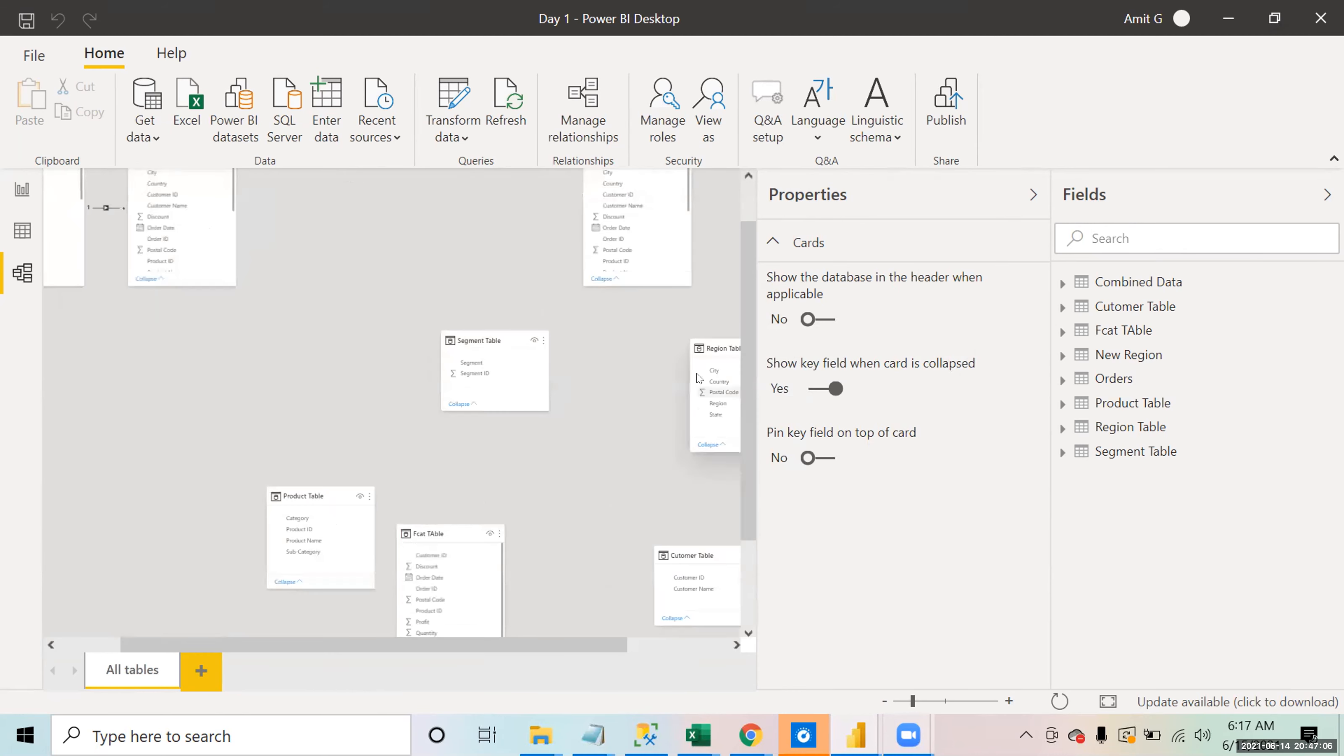
{"action": "left_click_drag", "start_coordinate": [702, 336], "coordinate": [633, 345]}
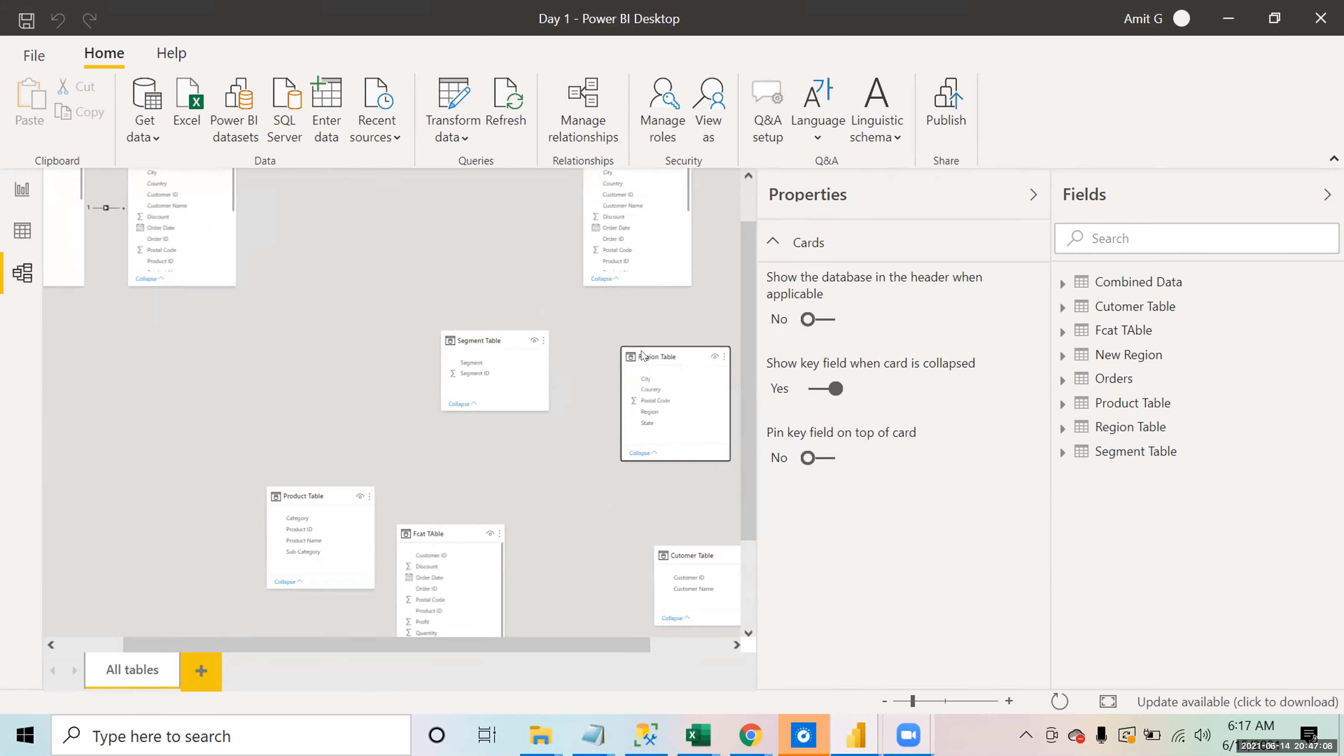
{"action": "left_click_drag", "start_coordinate": [524, 645], "coordinate": [604, 655]}
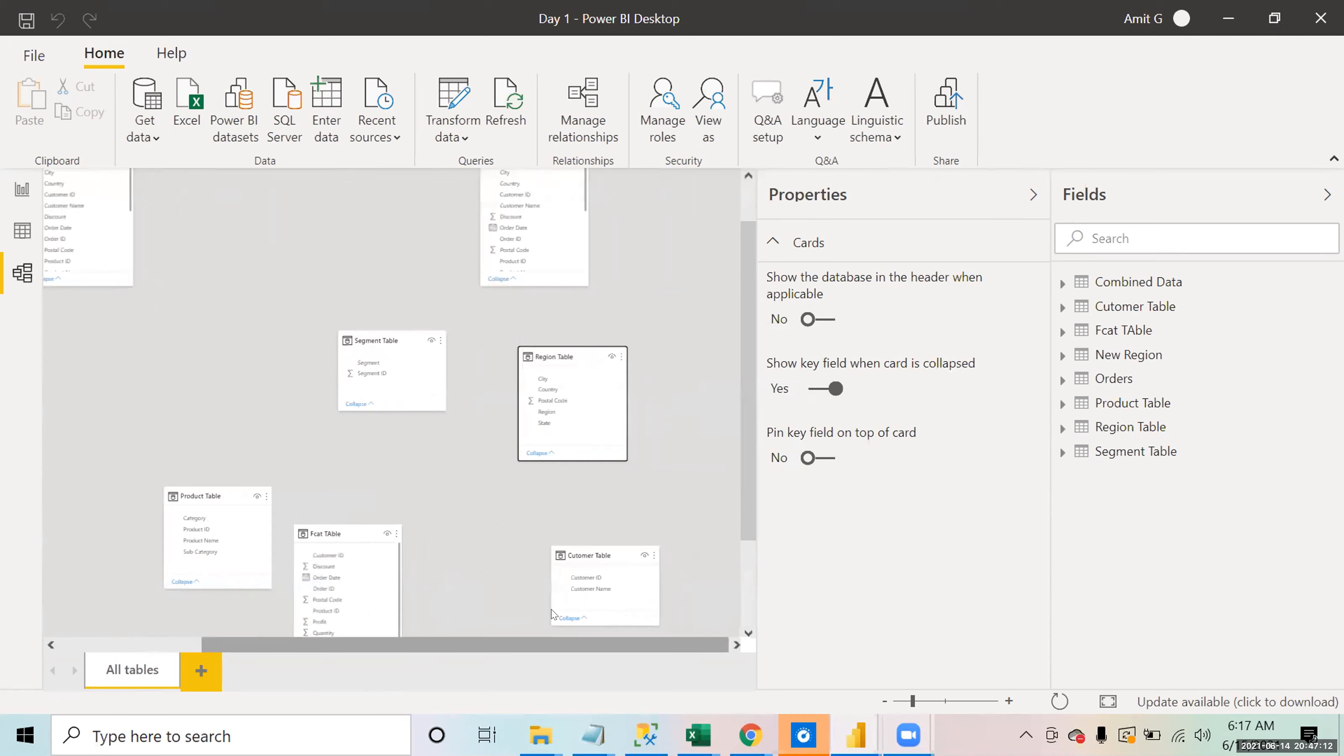
{"action": "left_click_drag", "start_coordinate": [333, 524], "coordinate": [407, 463]}
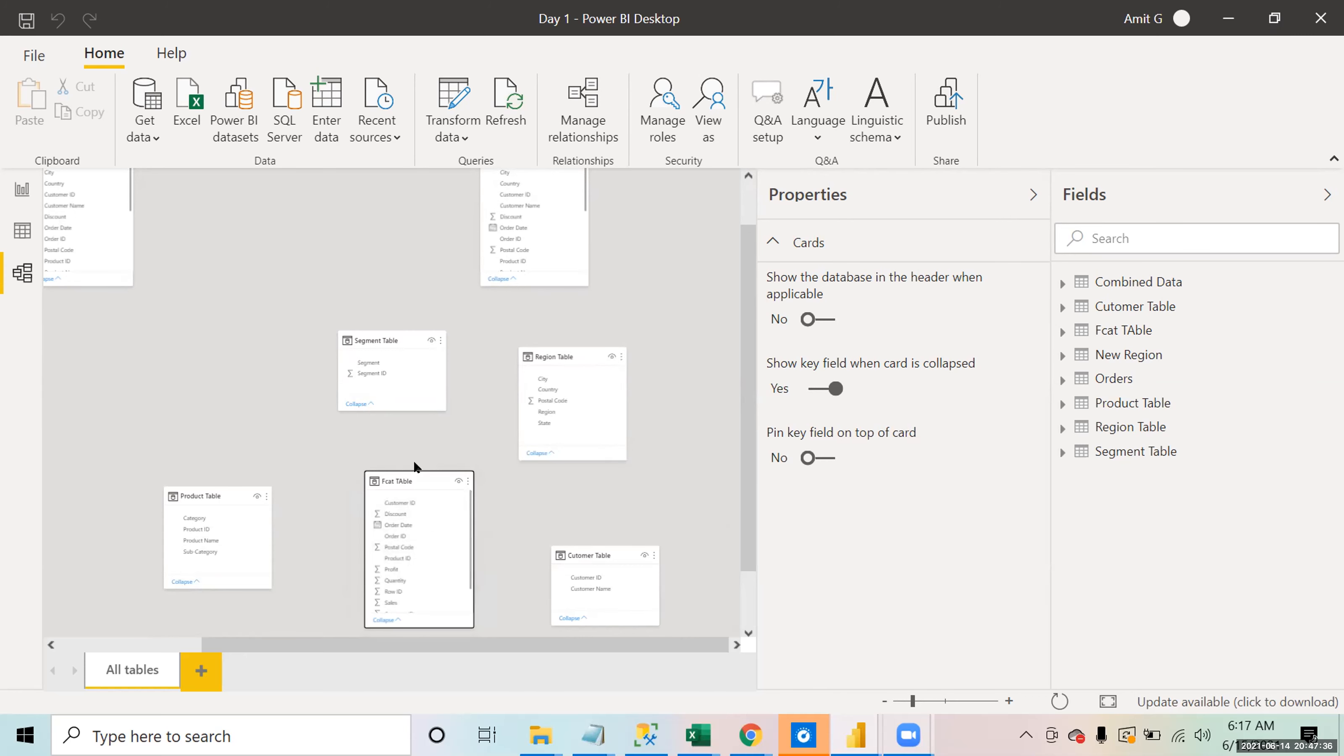
Step: Relate the Fcat TAble to the Segment Table on Segment ID and to the Product Table on Product ID
{"action": "left_click", "coordinate": [375, 468]}
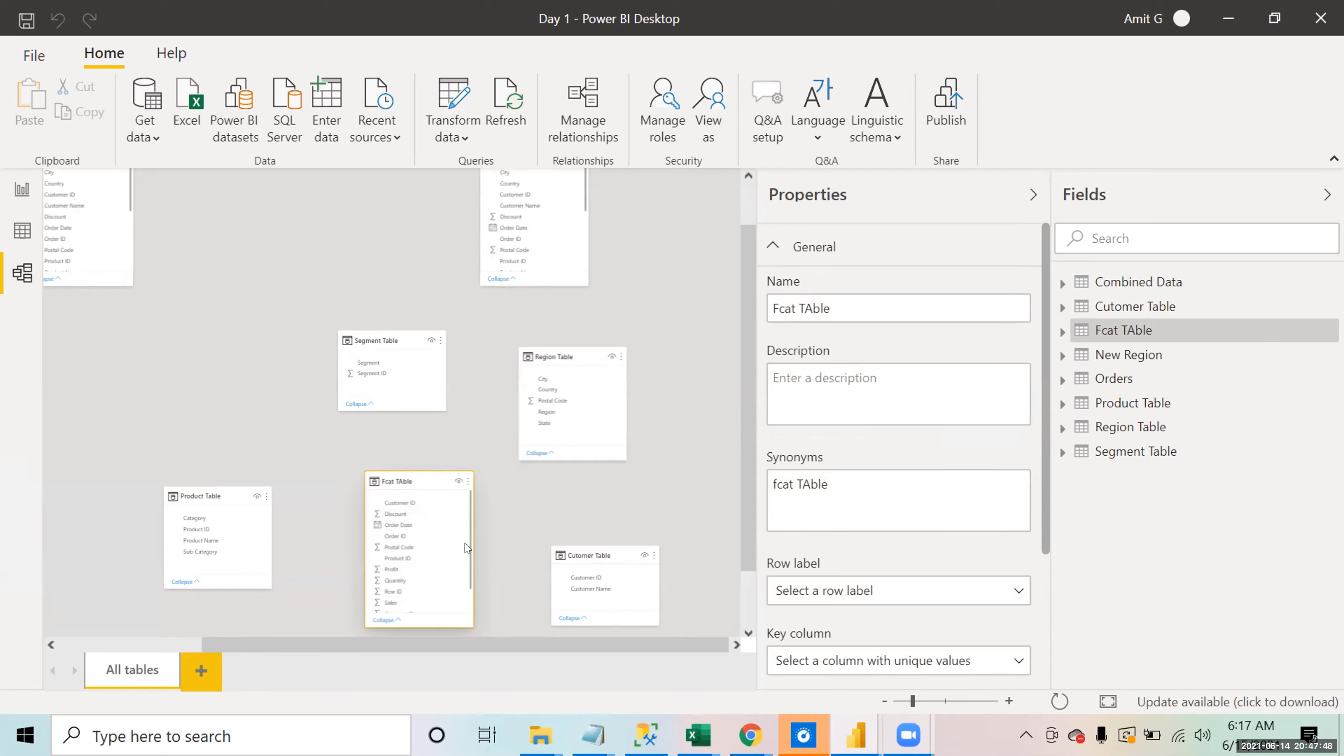
{"action": "left_click_drag", "start_coordinate": [468, 541], "coordinate": [429, 581]}
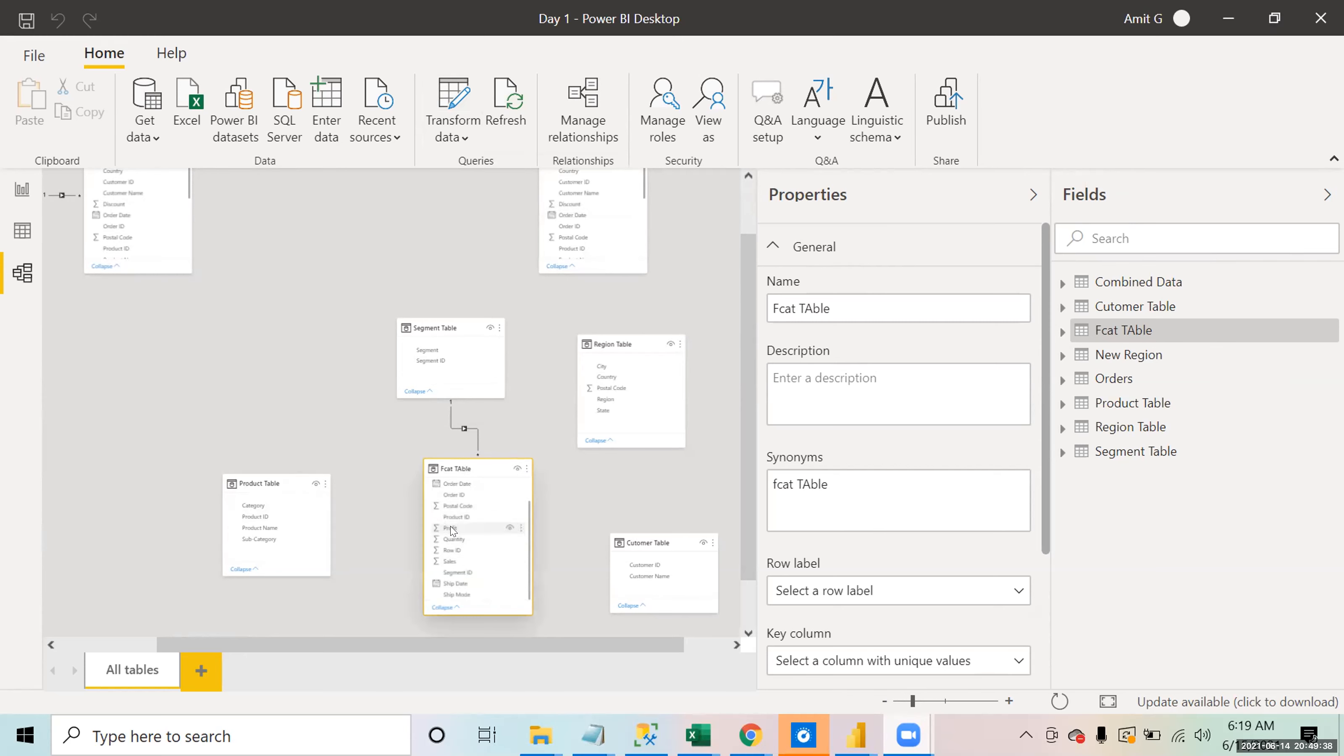
{"action": "left_click_drag", "start_coordinate": [454, 520], "coordinate": [275, 520]}
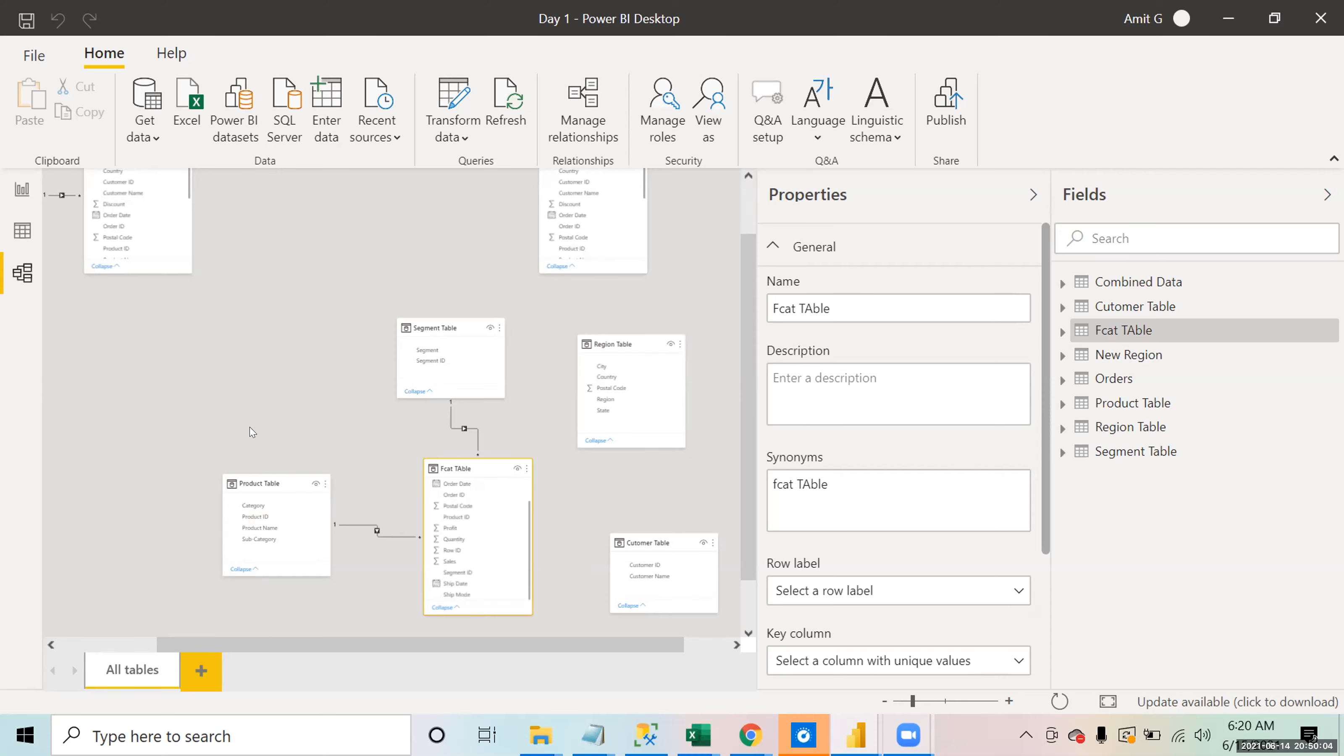
Step: Switch to the Book2 workbook in Excel and list One to One, One to Many and Many to One in Sheet2 cells D31 to D33
{"action": "key", "text": "alt+Tab"}
{"action": "key", "text": "alt+Tab"}
{"action": "key", "text": "Down"}
{"action": "key", "text": "Down"}
{"action": "key", "text": "Down"}
{"action": "key", "text": "Down"}
{"action": "key", "text": "Down"}
{"action": "key", "text": "Down"}
{"action": "key", "text": "Down"}
{"action": "key", "text": "Down"}
{"action": "key", "text": "Down"}
{"action": "key", "text": "Down"}
{"action": "key", "text": "Down"}
{"action": "key", "text": "Down"}
{"action": "key", "text": "Down"}
{"action": "key", "text": "Down"}
{"action": "key", "text": "Down"}
{"action": "key", "text": "Down"}
{"action": "key", "text": "Down"}
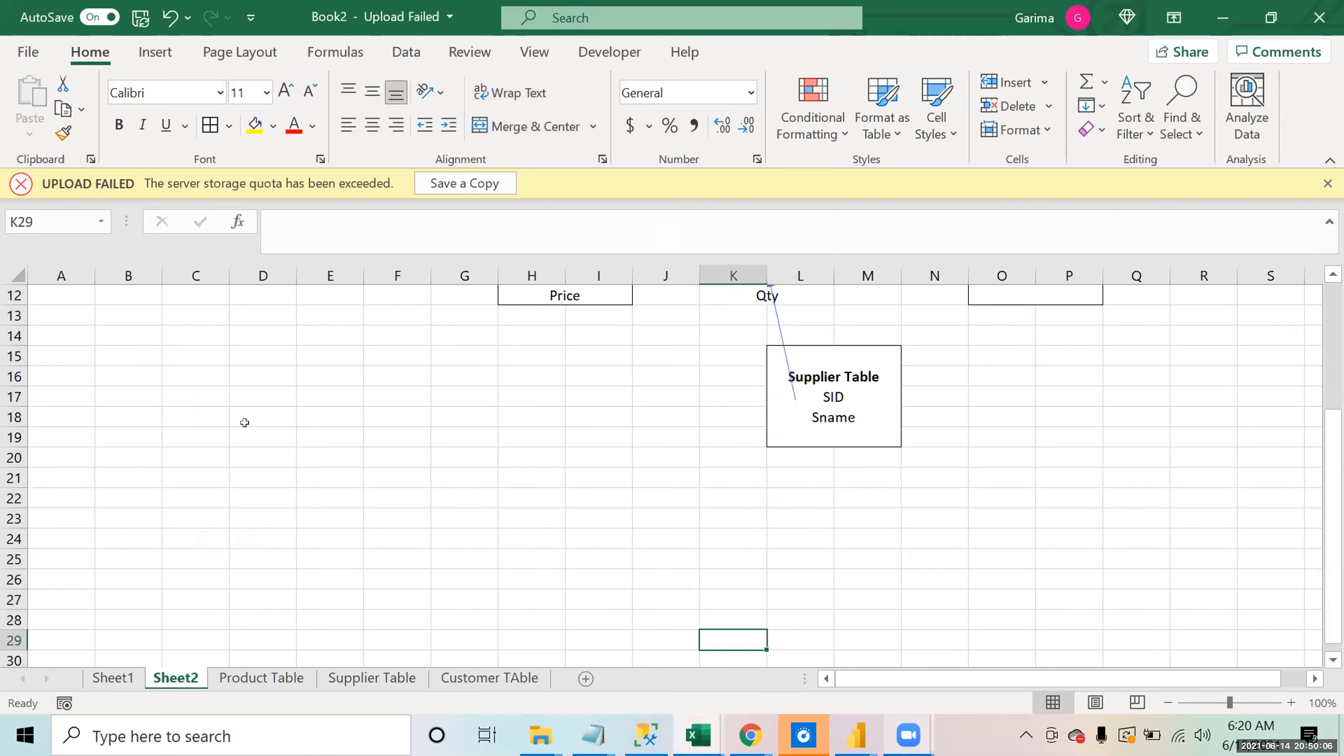
{"action": "key", "text": "Down"}
{"action": "key", "text": "Down"}
{"action": "key", "text": "Down"}
{"action": "key", "text": "Down"}
{"action": "key", "text": "Down"}
{"action": "key", "text": "Left"}
{"action": "key", "text": "Up"}
{"action": "type", "text": "One to One"}
{"action": "key", "text": "Return"}
{"action": "type", "text": "One to Many"}
{"action": "key", "text": "Return"}
{"action": "type", "text": "Many to One"}
{"action": "key", "text": "Return"}
Step: Enter One to Many in cell D34 below the relationship types
{"action": "type", "text": "May"}
{"action": "key", "text": "BackSpace"}
{"action": "type", "text": "ny"}
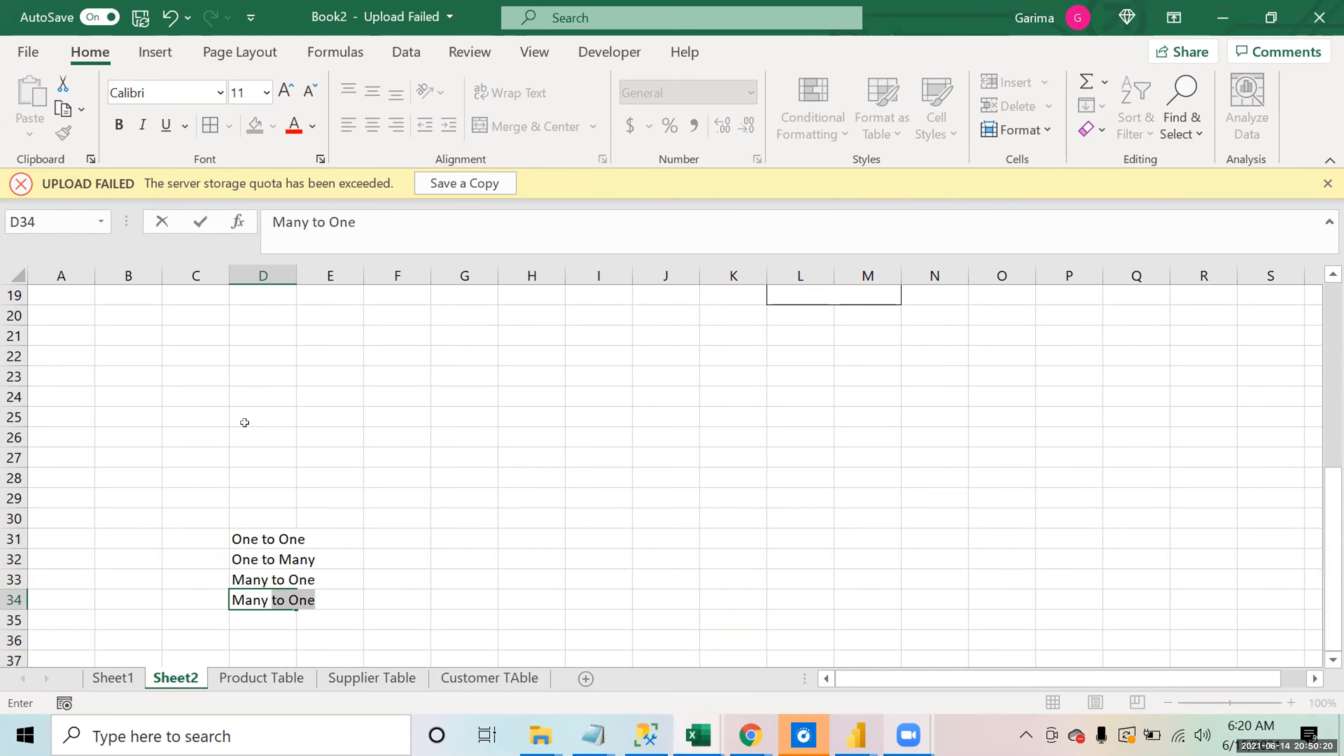
{"action": "key", "text": "BackSpace"}
{"action": "key", "text": "BackSpace"}
{"action": "key", "text": "BackSpace"}
{"action": "key", "text": "BackSpace"}
{"action": "key", "text": "BackSpace"}
{"action": "key", "text": "BackSpace"}
{"action": "type", "text": "N"}
{"action": "key", "text": "BackSpace"}
{"action": "type", "text": "One to Many"}
{"action": "key", "text": "Return"}
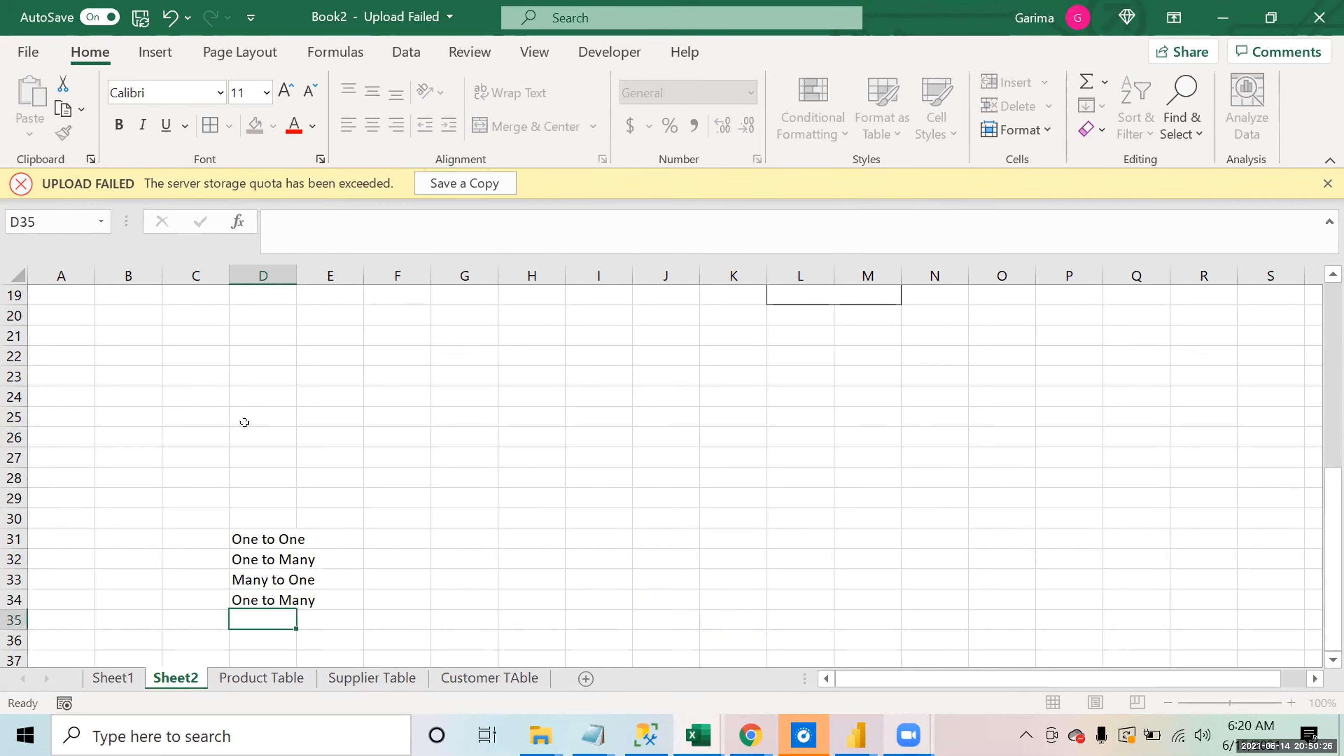
Step: Move the Many to One entry to D35, and delete the emptied row 33 and the duplicate One to Many row
{"action": "key", "text": "Up"}
{"action": "key", "text": "Up"}
{"action": "key", "text": "ctrl+c"}
{"action": "key", "text": "Down"}
{"action": "key", "text": "Down"}
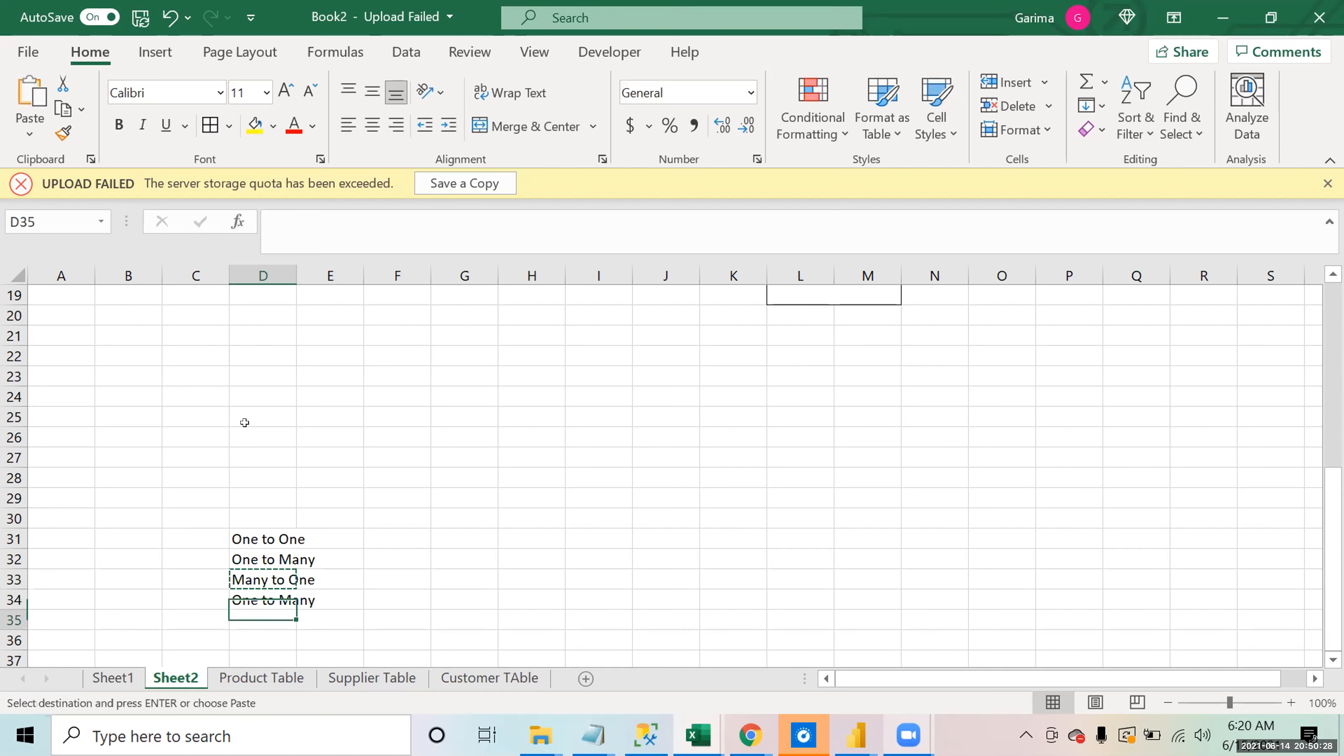
{"action": "key", "text": "ctrl+v"}
{"action": "key", "text": "Up"}
{"action": "key", "text": "Up"}
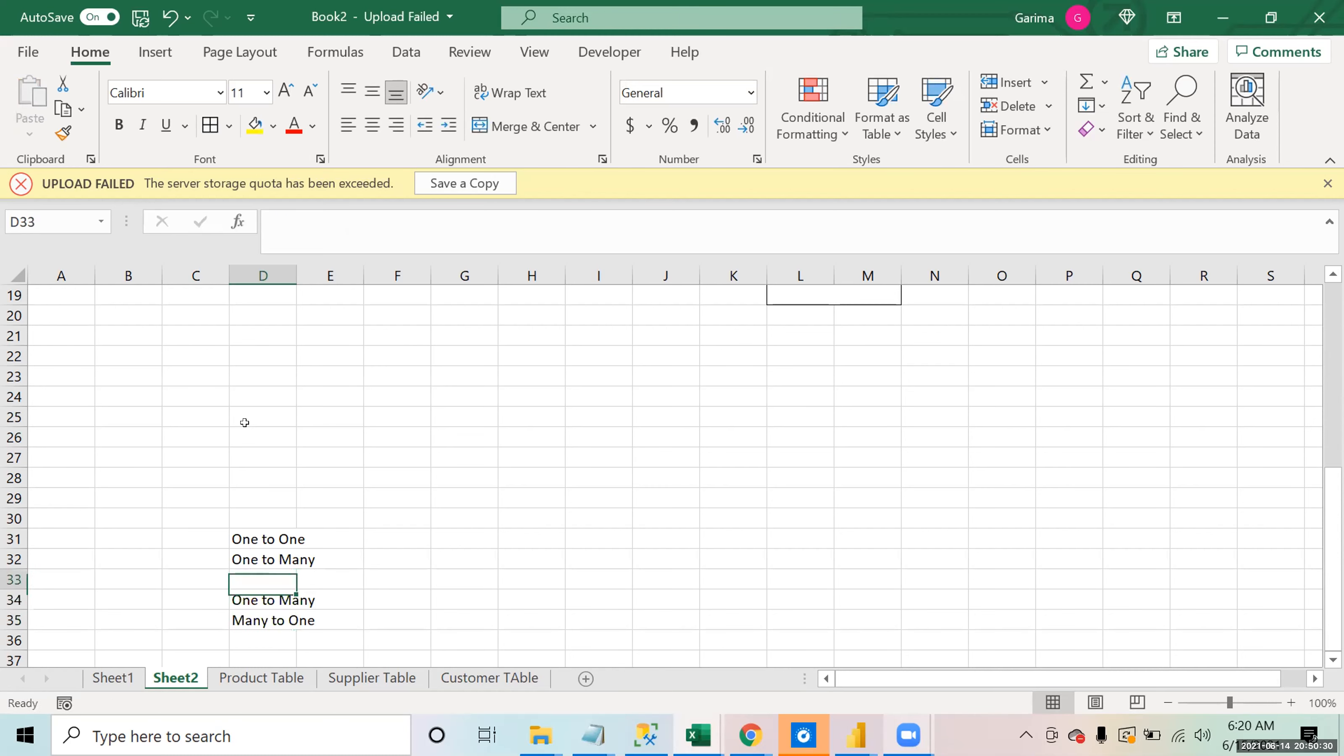
{"action": "key", "text": "shift+space"}
{"action": "key", "text": "ctrl+minus"}
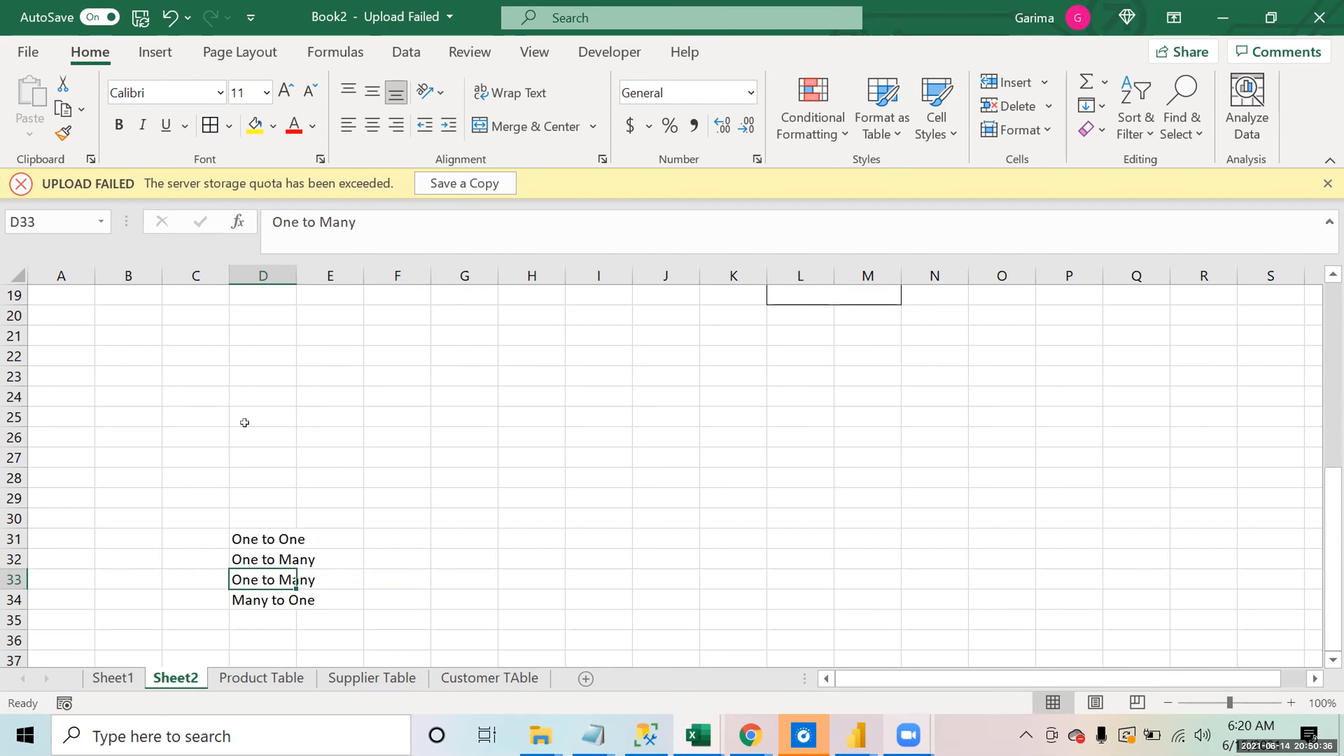
{"action": "key", "text": "shift+space"}
{"action": "key", "text": "ctrl+minus"}
Step: Enter Many to Many in cell D34 as the fourth relationship type
{"action": "key", "text": "Down"}
{"action": "type", "text": "Many to Mnty"}
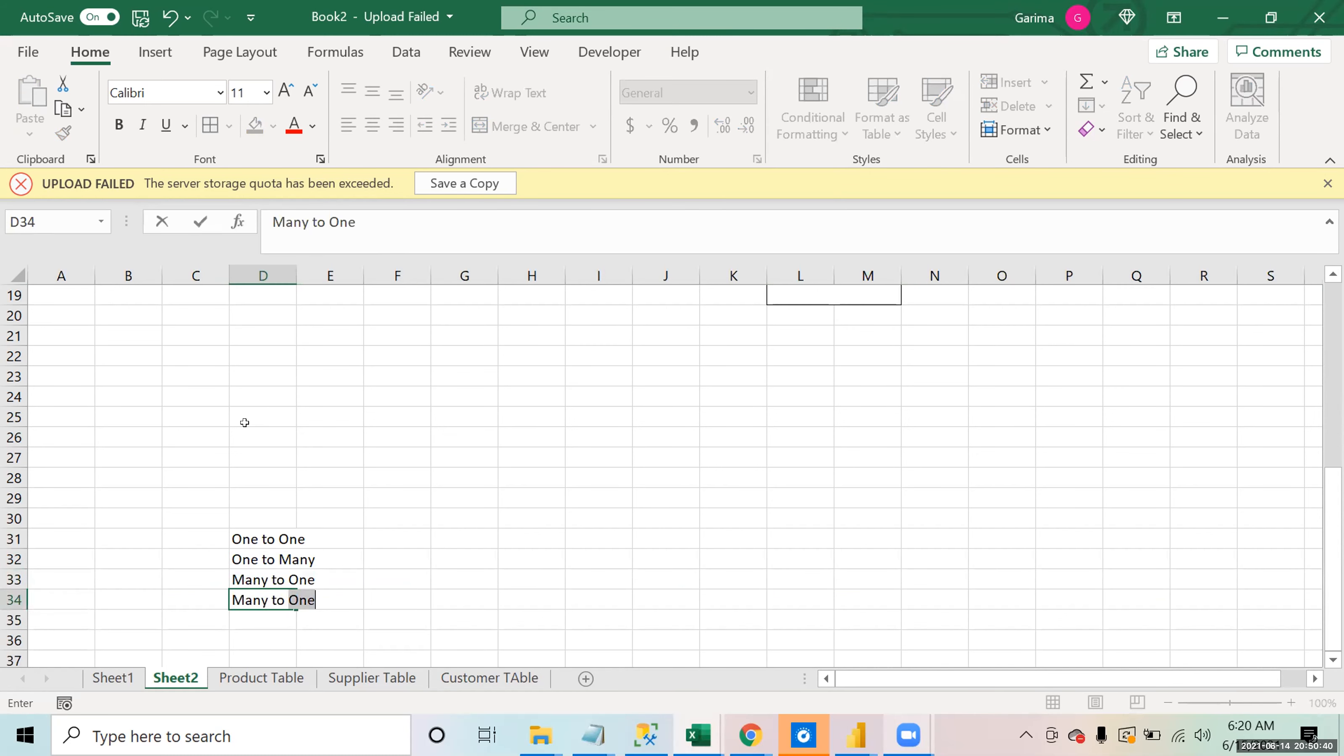
{"action": "key", "text": "BackSpace"}
{"action": "key", "text": "BackSpace"}
{"action": "key", "text": "BackSpace"}
{"action": "type", "text": "any"}
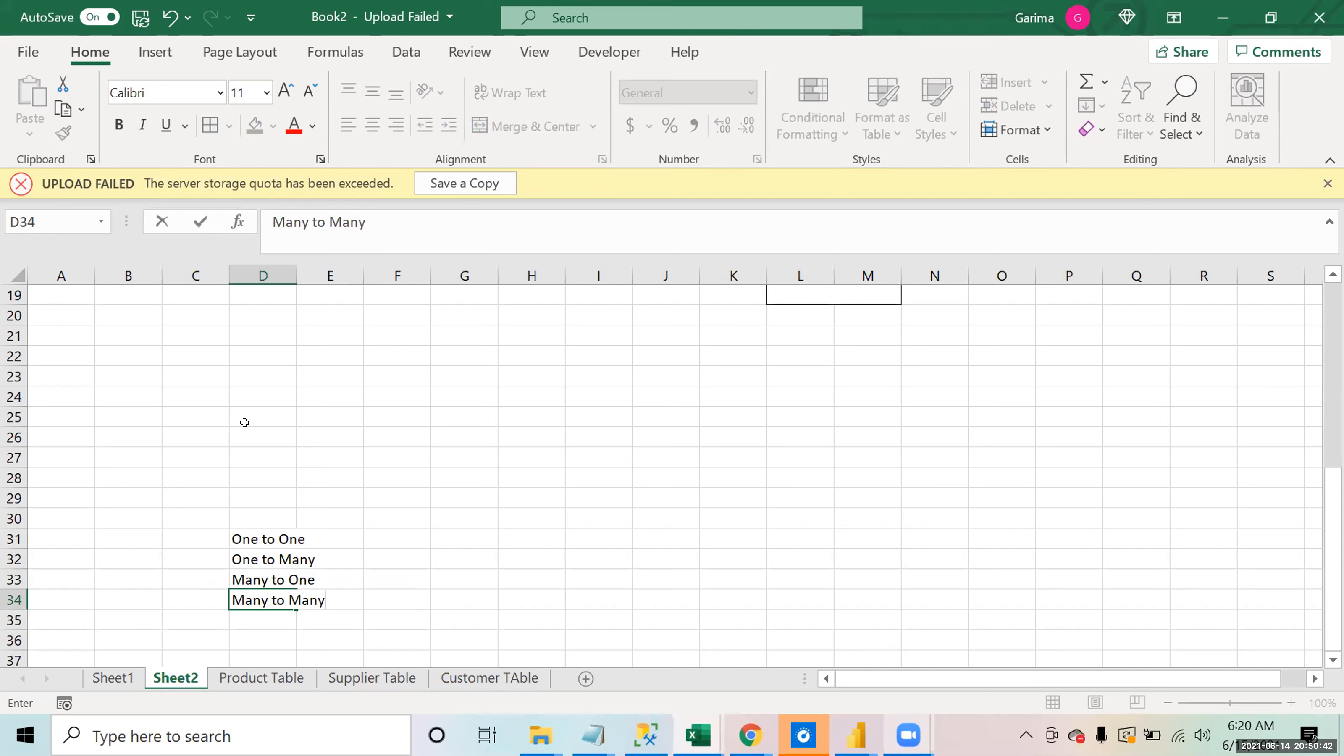
Step: Start a sample table with the headers ID in G27 and Name in H27
{"action": "key", "text": "Return"}
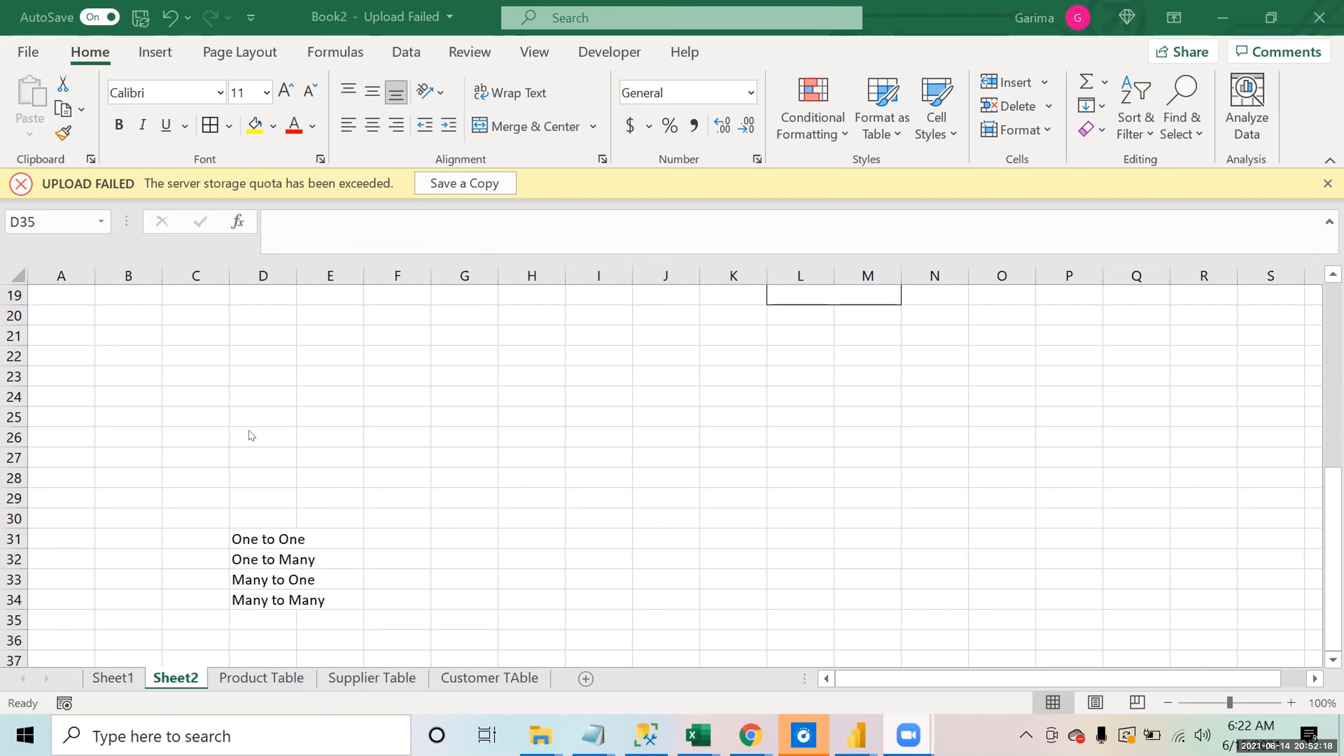
{"action": "left_click", "coordinate": [298, 592]}
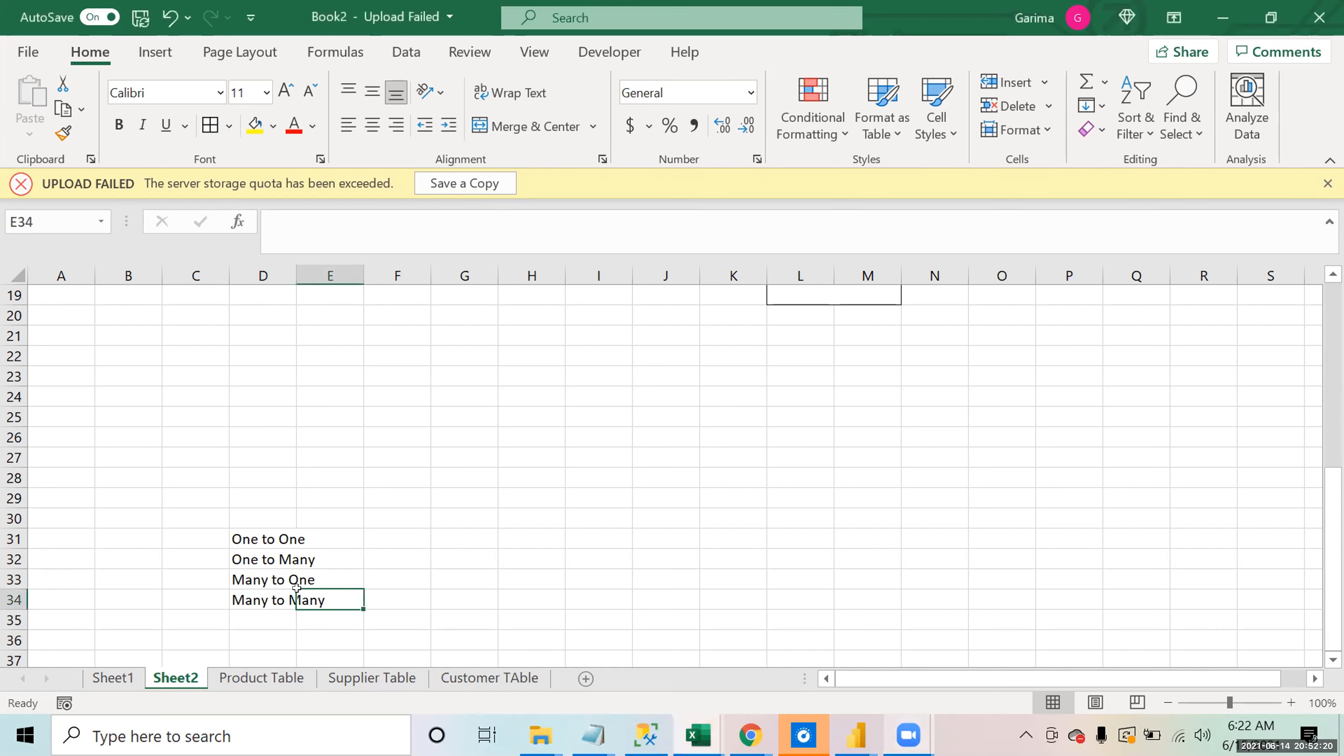
{"action": "left_click", "coordinate": [408, 571]}
{"action": "key", "text": "Down"}
{"action": "key", "text": "Up"}
{"action": "key", "text": "Up"}
{"action": "key", "text": "Up"}
{"action": "key", "text": "Up"}
{"action": "key", "text": "Right"}
{"action": "key", "text": "Up"}
{"action": "key", "text": "Down"}
{"action": "key", "text": "Up"}
{"action": "key", "text": "Up"}
{"action": "key", "text": "Up"}
{"action": "type", "text": "ID"}
{"action": "key", "text": "Tab"}
{"action": "type", "text": "Name"}
{"action": "key", "text": "Return"}
Step: Start a second sample table with the headers ID in M27 and Age in N27
{"action": "key", "text": "Up"}
{"action": "key", "text": "Right"}
{"action": "key", "text": "Right"}
{"action": "key", "text": "Right"}
{"action": "key", "text": "Right"}
{"action": "key", "text": "Right"}
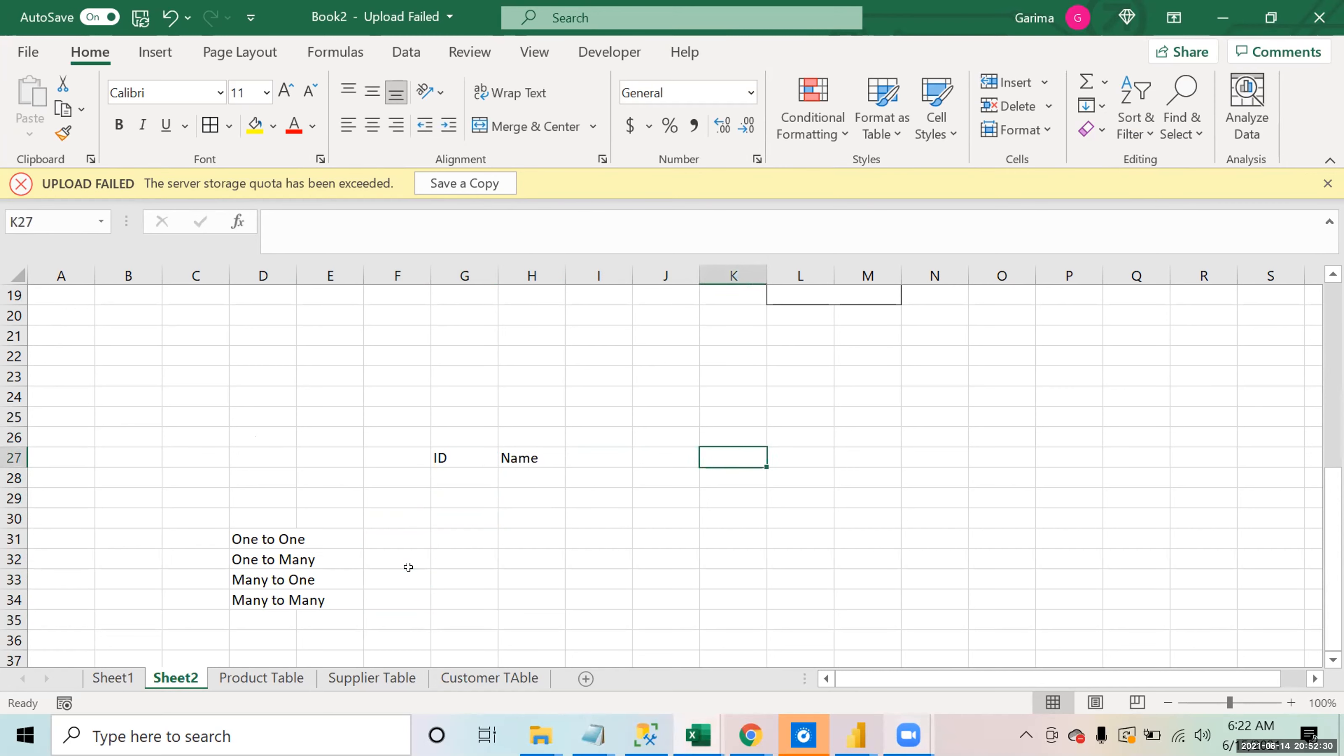
{"action": "type", "text": "ID"}
{"action": "key", "text": "Tab"}
{"action": "type", "text": "Age"}
{"action": "key", "text": "Return"}
Step: Fill the ID column of the Name table with 1, 2, 3 and 4 in G28 to G31
{"action": "key", "text": "Left"}
{"action": "key", "text": "Left"}
{"action": "key", "text": "Left"}
{"action": "key", "text": "Left"}
{"action": "key", "text": "Left"}
{"action": "key", "text": "Left"}
{"action": "key", "text": "Left"}
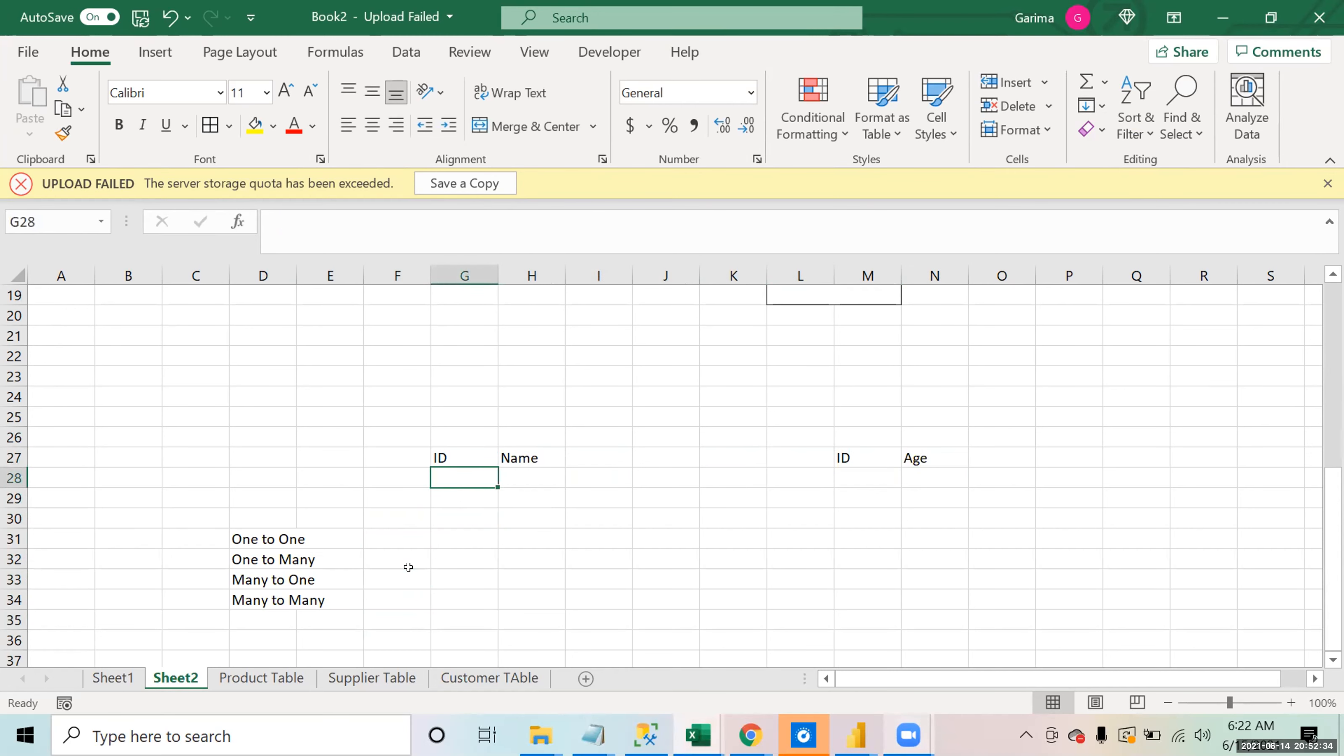
{"action": "type", "text": "1"}
{"action": "key", "text": "Return"}
{"action": "type", "text": "2"}
{"action": "key", "text": "Return"}
{"action": "type", "text": "3"}
{"action": "key", "text": "Return"}
{"action": "type", "text": "4"}
Step: Fill the Name column with A, B, C and D in H28 to H31
{"action": "key", "text": "Up"}
{"action": "key", "text": "Up"}
{"action": "key", "text": "Up"}
{"action": "key", "text": "Right"}
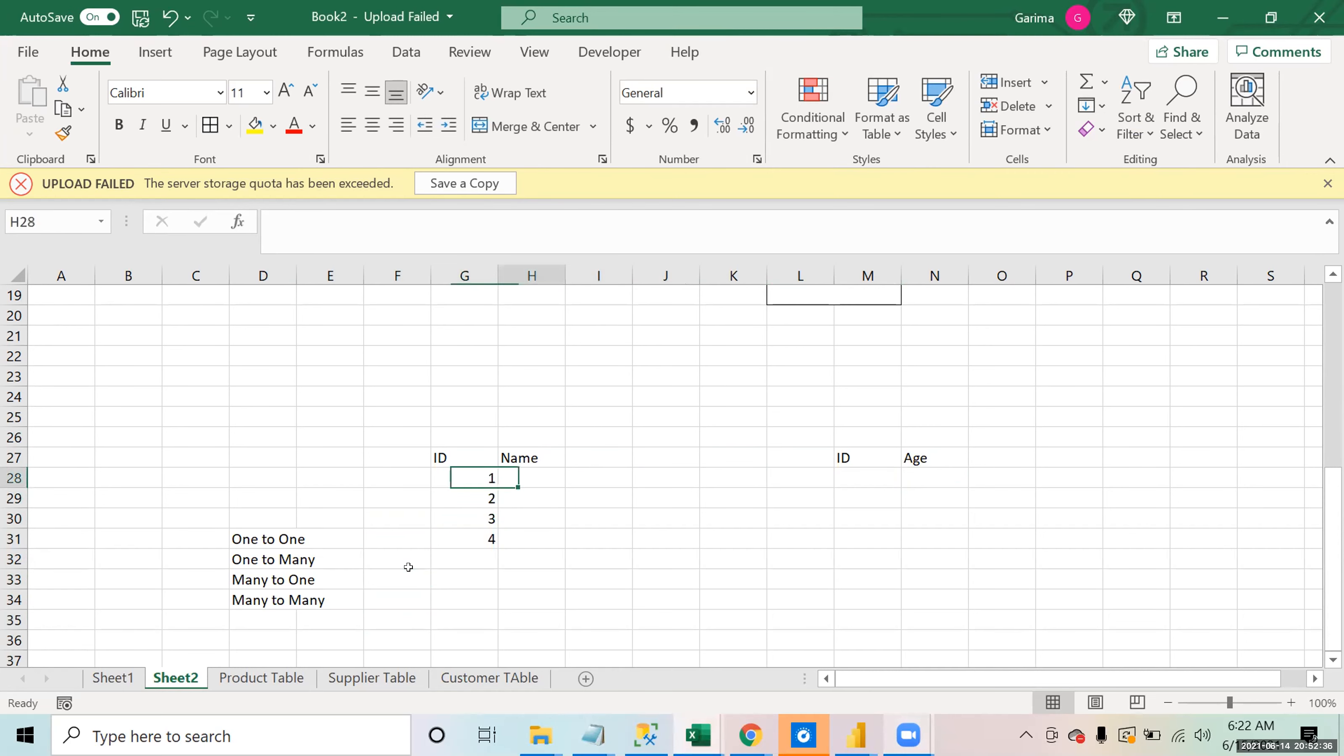
{"action": "type", "text": "A"}
{"action": "key", "text": "Return"}
{"action": "type", "text": "B"}
{"action": "key", "text": "Return"}
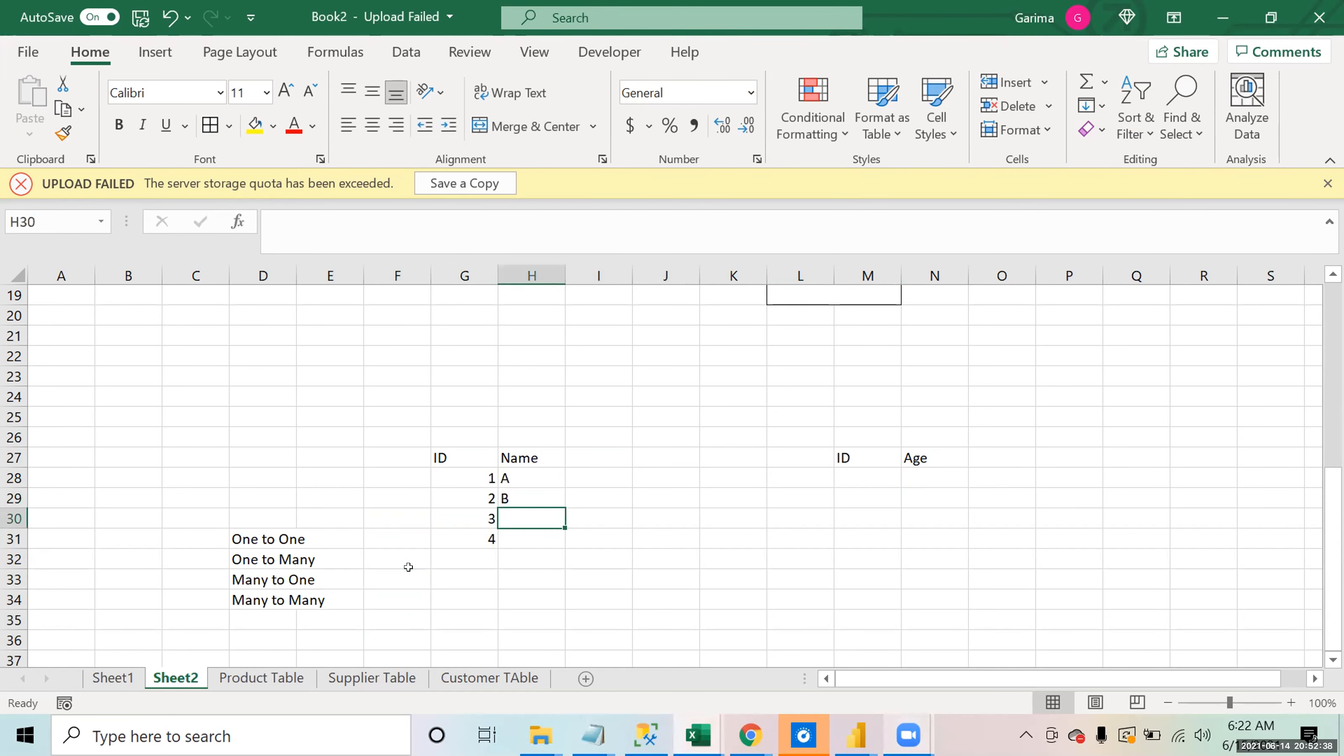
{"action": "type", "text": "C"}
{"action": "key", "text": "Return"}
{"action": "type", "text": "D"}
{"action": "key", "text": "Return"}
Step: Fill the ID column of the Age table with 1, 2, 3 and 4 in M28 to M31
{"action": "key", "text": "Up"}
{"action": "key", "text": "Up"}
{"action": "key", "text": "Up"}
{"action": "key", "text": "Up"}
{"action": "key", "text": "Up"}
{"action": "key", "text": "Right"}
{"action": "key", "text": "Right"}
{"action": "key", "text": "Right"}
{"action": "key", "text": "Right"}
{"action": "key", "text": "Right"}
{"action": "key", "text": "Right"}
{"action": "key", "text": "Down"}
{"action": "key", "text": "Left"}
{"action": "type", "text": "1"}
{"action": "key", "text": "Return"}
{"action": "type", "text": "2"}
{"action": "key", "text": "Return"}
{"action": "type", "text": "3"}
{"action": "key", "text": "Return"}
{"action": "type", "text": "4"}
{"action": "key", "text": "Return"}
Step: Fill the Age column with 21, 22, 23 and 24 in N28 to N31
{"action": "key", "text": "Up"}
{"action": "key", "text": "Up"}
{"action": "key", "text": "Up"}
{"action": "key", "text": "Up"}
{"action": "key", "text": "Right"}
{"action": "type", "text": "21"}
{"action": "key", "text": "Return"}
{"action": "type", "text": "22"}
{"action": "key", "text": "Return"}
{"action": "type", "text": "23"}
{"action": "key", "text": "Return"}
{"action": "type", "text": "24"}
{"action": "key", "text": "Return"}
{"action": "key", "text": "Up"}
{"action": "key", "text": "Up"}
{"action": "key", "text": "Up"}
{"action": "key", "text": "Left"}
{"action": "key", "text": "Left"}
{"action": "key", "text": "Left"}
{"action": "key", "text": "Left"}
{"action": "key", "text": "Left"}
{"action": "key", "text": "Left"}
{"action": "key", "text": "Left"}
{"action": "key", "text": "Right"}
{"action": "key", "text": "Right"}
{"action": "key", "text": "Right"}
{"action": "key", "text": "Right"}
{"action": "key", "text": "Right"}
{"action": "key", "text": "Right"}
{"action": "key", "text": "Right"}
{"action": "key", "text": "Right"}
{"action": "key", "text": "Right"}
{"action": "key", "text": "Right"}
{"action": "key", "text": "Right"}
{"action": "key", "text": "Right"}
{"action": "key", "text": "Right"}
{"action": "key", "text": "Right"}
{"action": "key", "text": "Right"}
{"action": "key", "text": "Right"}
{"action": "key", "text": "Right"}
{"action": "key", "text": "Right"}
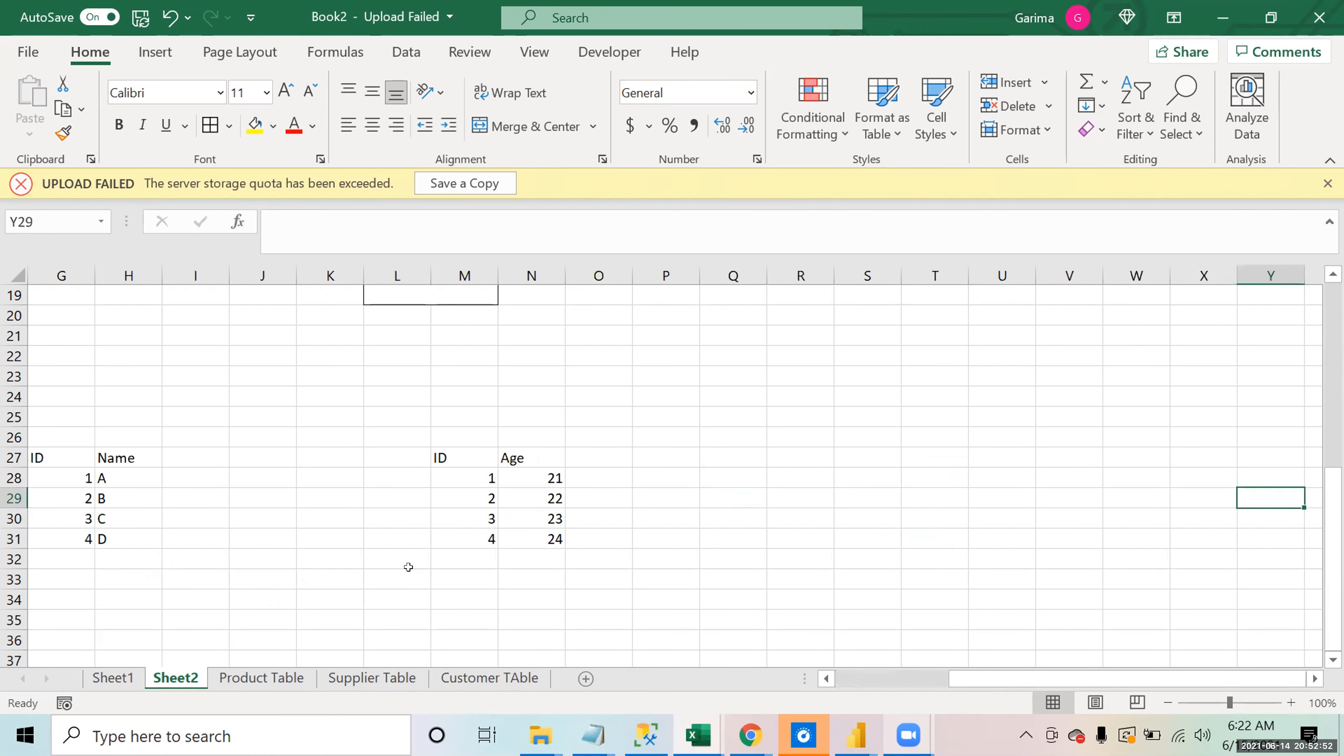
{"action": "left_click", "coordinate": [60, 476]}
{"action": "key", "text": "Right"}
{"action": "key", "text": "Right"}
{"action": "key", "text": "Right"}
{"action": "key", "text": "Right"}
{"action": "key", "text": "Right"}
{"action": "key", "text": "Right"}
{"action": "key", "text": "Right"}
{"action": "key", "text": "Left"}
{"action": "key", "text": "Left"}
{"action": "key", "text": "Left"}
{"action": "key", "text": "Left"}
{"action": "key", "text": "Left"}
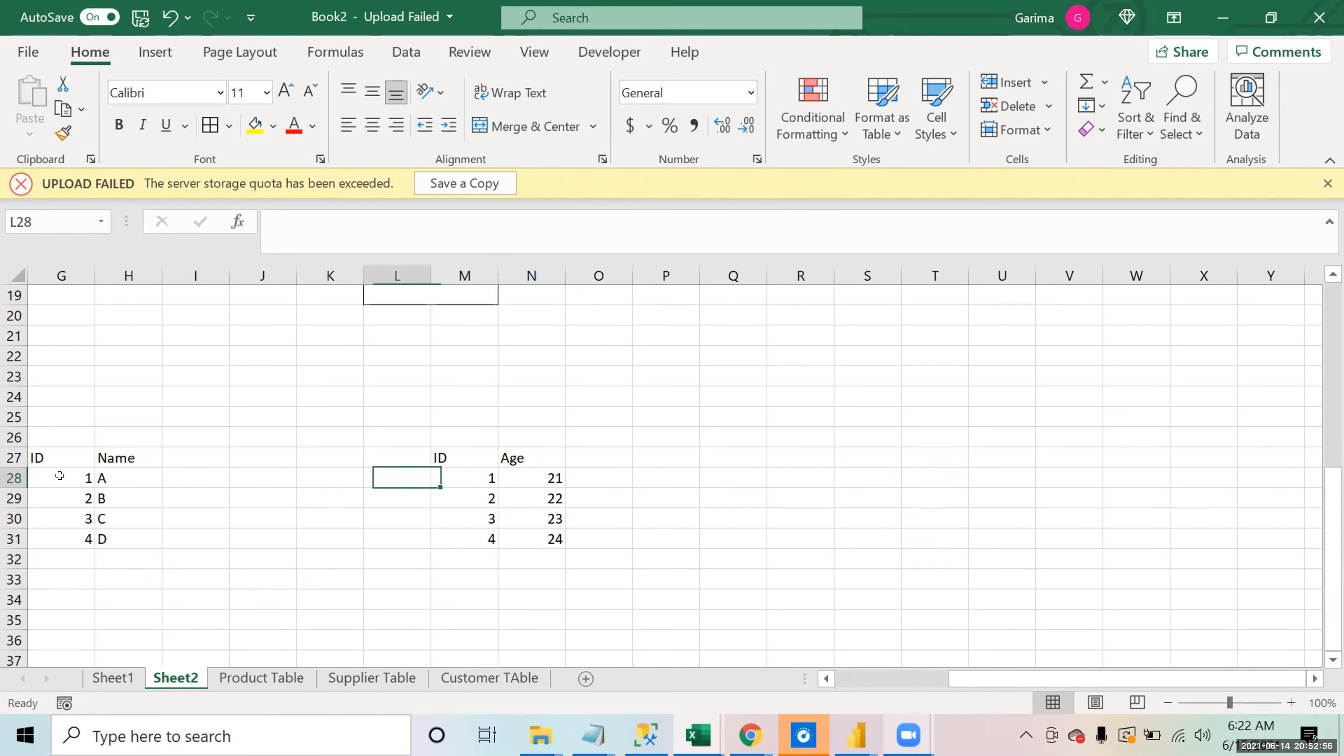
{"action": "key", "text": "Left"}
{"action": "key", "text": "Left"}
{"action": "key", "text": "Left"}
{"action": "key", "text": "Left"}
{"action": "key", "text": "Left"}
{"action": "key", "text": "Right"}
{"action": "key", "text": "Right"}
{"action": "key", "text": "Right"}
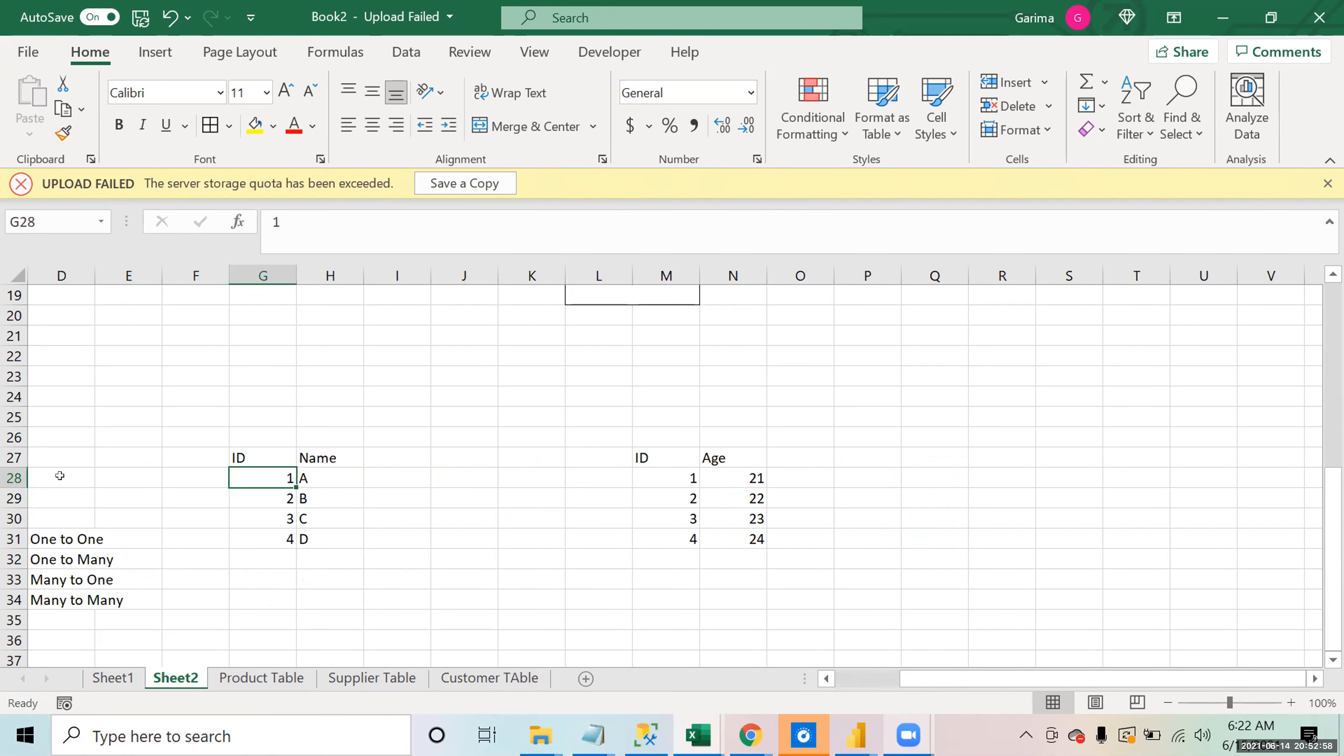
Step: Start a third sample table with the headers ID in Q27 and Subject in R27
{"action": "key", "text": "Right"}
{"action": "key", "text": "Right"}
{"action": "key", "text": "Right"}
{"action": "key", "text": "Right"}
{"action": "key", "text": "Right"}
{"action": "key", "text": "Right"}
{"action": "key", "text": "Right"}
{"action": "key", "text": "Right"}
{"action": "key", "text": "Right"}
{"action": "key", "text": "Up"}
{"action": "key", "text": "Right"}
{"action": "type", "text": "ID"}
{"action": "key", "text": "Right"}
{"action": "type", "text": "Subject"}
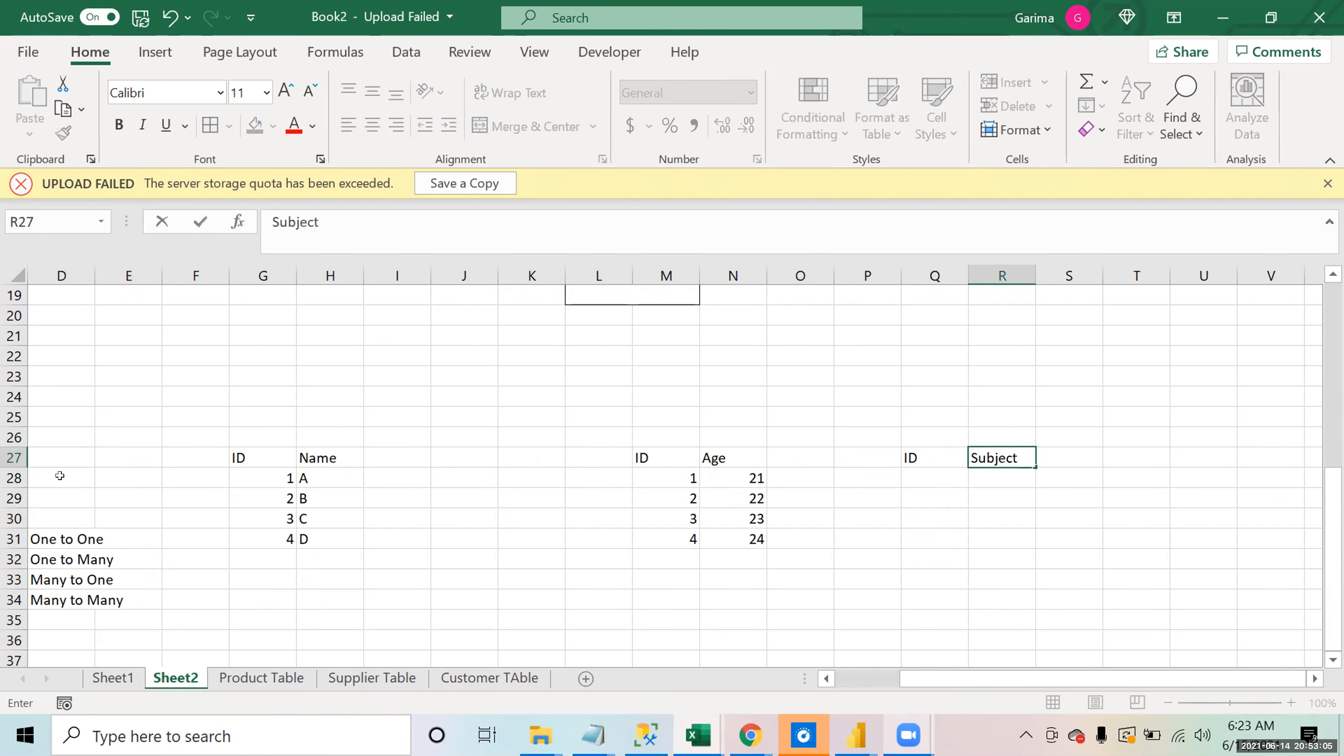
{"action": "key", "text": "Return"}
Step: Add the first row of the Subject table with ID 1 in Q28 and Eng in R28
{"action": "key", "text": "Left"}
{"action": "type", "text": "1"}
{"action": "key", "text": "Tab"}
{"action": "type", "text": "Enh"}
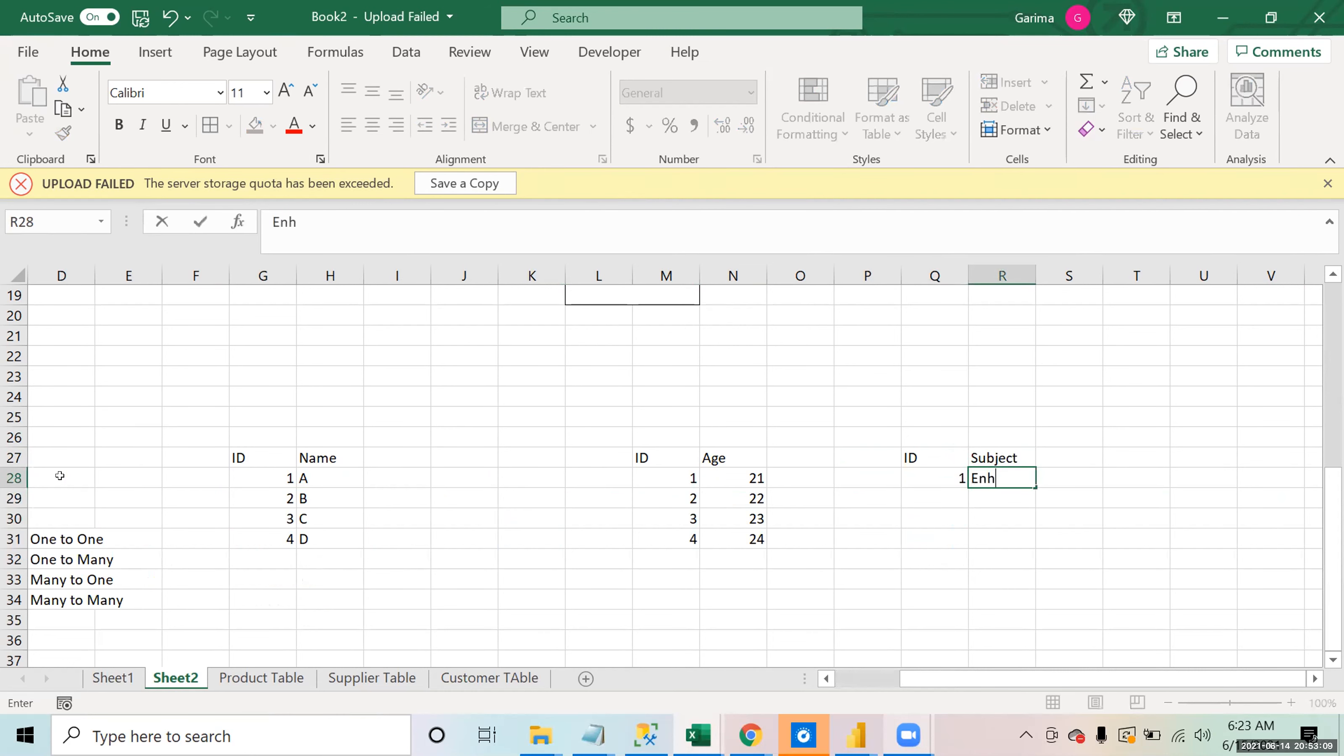
{"action": "key", "text": "BackSpace"}
{"action": "type", "text": "g"}
{"action": "key", "text": "Return"}
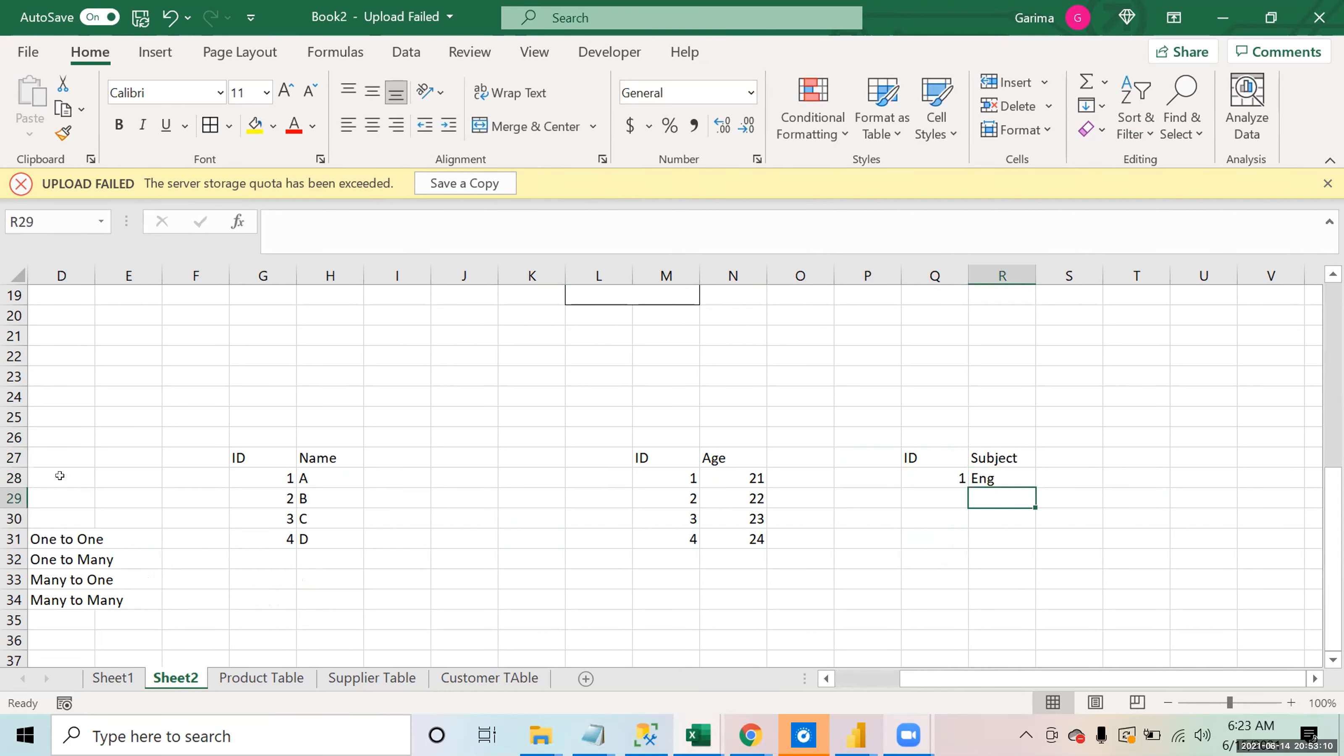
Step: Add the subjects Hindi in R29 and Maths in R30 to the Subject table
{"action": "type", "text": "Hindi"}
{"action": "key", "text": "Return"}
{"action": "type", "text": "a"}
{"action": "key", "text": "BackSpace"}
{"action": "type", "text": "Maths"}
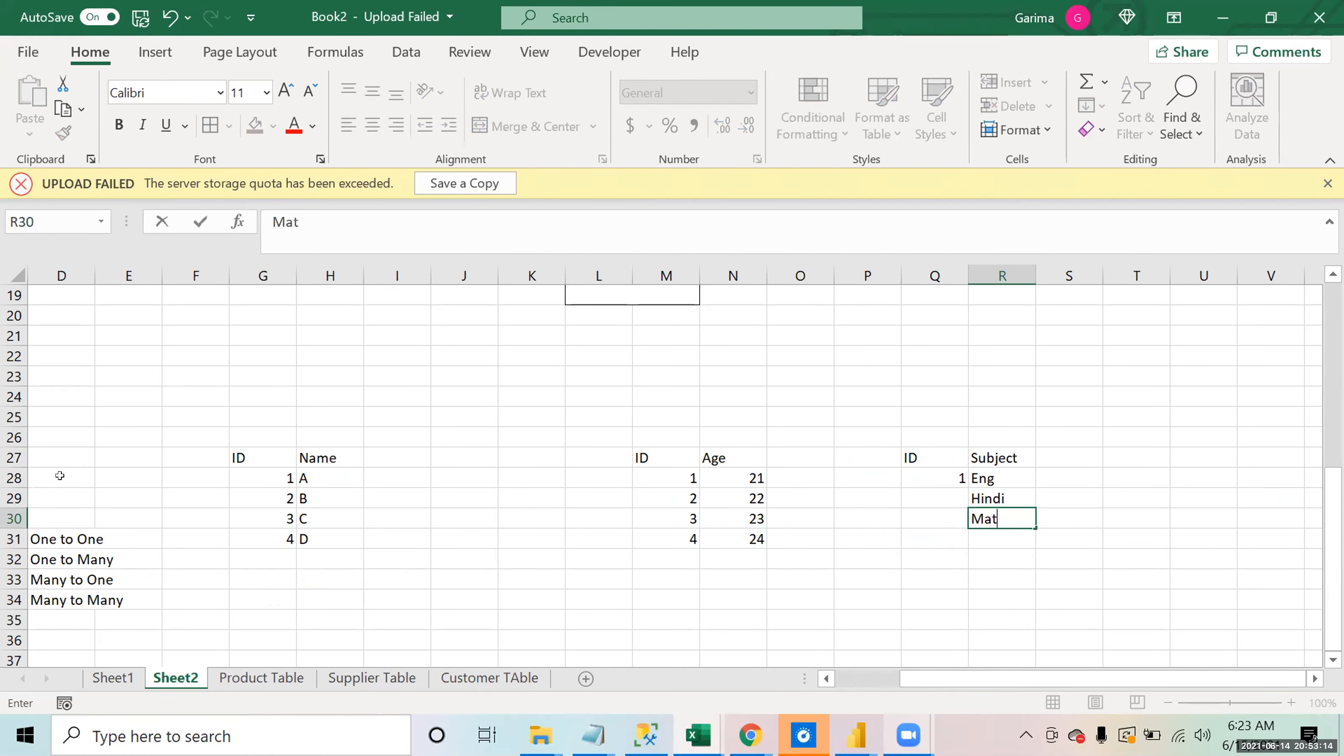
{"action": "key", "text": "Return"}
{"action": "key", "text": "Left"}
{"action": "key", "text": "Up"}
{"action": "key", "text": "Up"}
{"action": "type", "text": "2"}
{"action": "key", "text": "Return"}
{"action": "type", "text": "3"}
{"action": "key", "text": "Return"}
{"action": "key", "text": "Down"}
{"action": "key", "text": "Down"}
{"action": "key", "text": "Up"}
{"action": "key", "text": "Up"}
{"action": "key", "text": "Down"}
{"action": "key", "text": "Down"}
Step: Set the Subject table's IDs to 1 in Q29, 1 in Q30 and 2 in Q31
{"action": "key", "text": "Up"}
{"action": "key", "text": "Up"}
{"action": "key", "text": "Up"}
{"action": "key", "text": "Up"}
{"action": "type", "text": "1"}
{"action": "key", "text": "Return"}
{"action": "type", "text": "2"}
{"action": "key", "text": "Return"}
{"action": "key", "text": "Down"}
{"action": "key", "text": "Up"}
{"action": "key", "text": "Up"}
{"action": "type", "text": "1"}
{"action": "key", "text": "Return"}
{"action": "type", "text": "2"}
{"action": "key", "text": "Tab"}
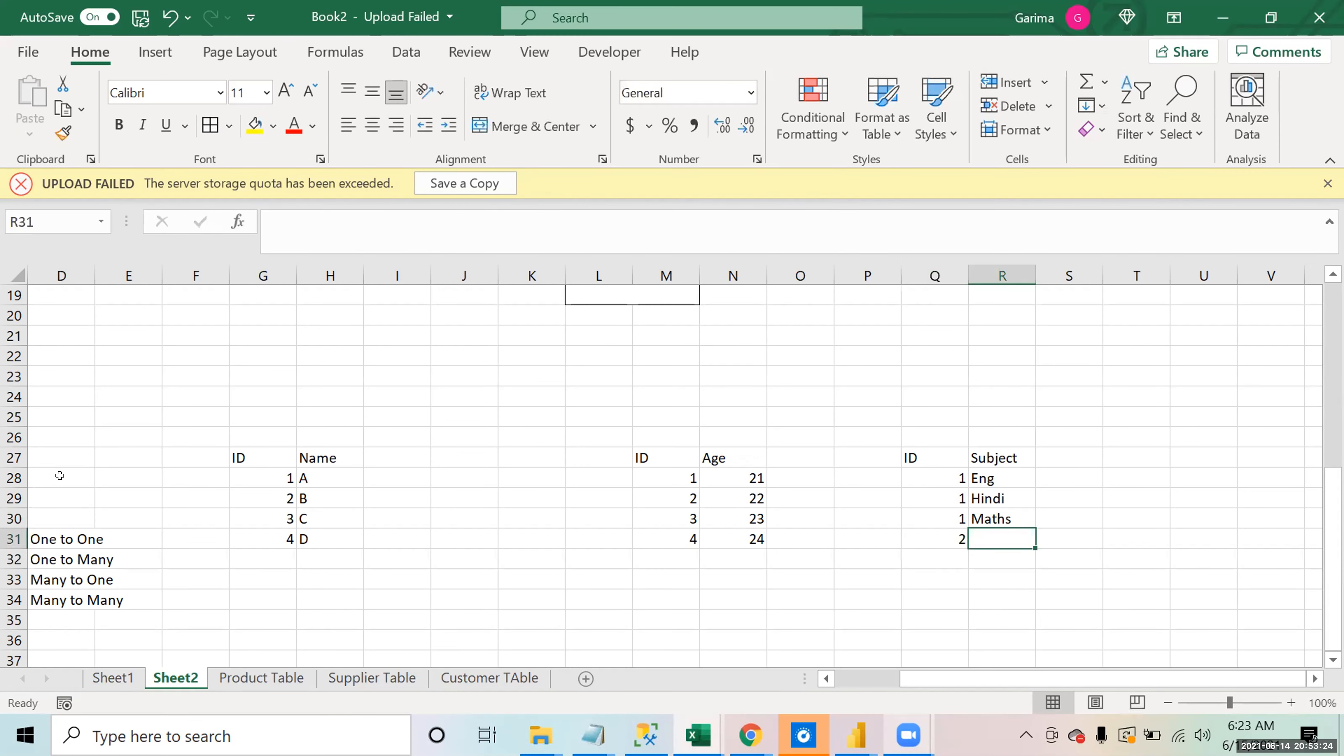
Step: Enter Eng in R31 and add another row with ID 2 and Maths in Q32 and R32
{"action": "type", "text": "Eng"}
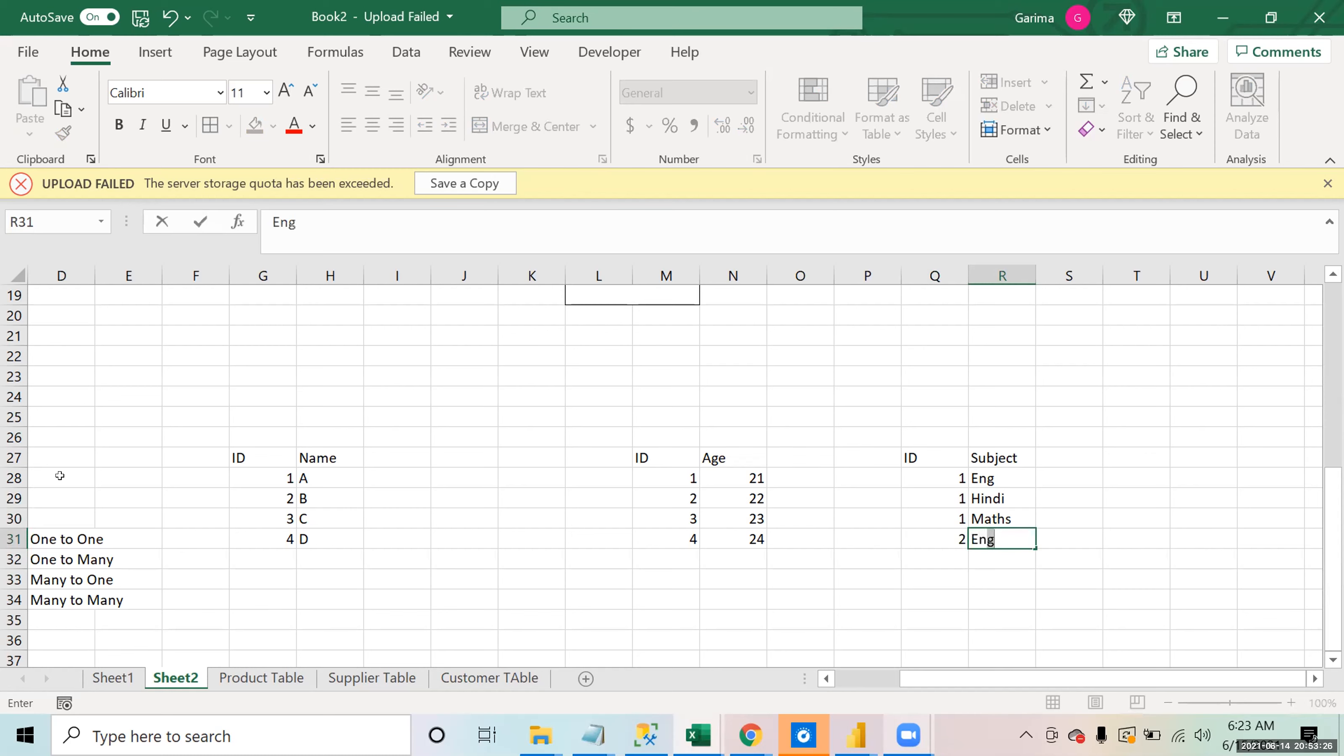
{"action": "key", "text": "Return"}
{"action": "key", "text": "Right"}
{"action": "key", "text": "Up"}
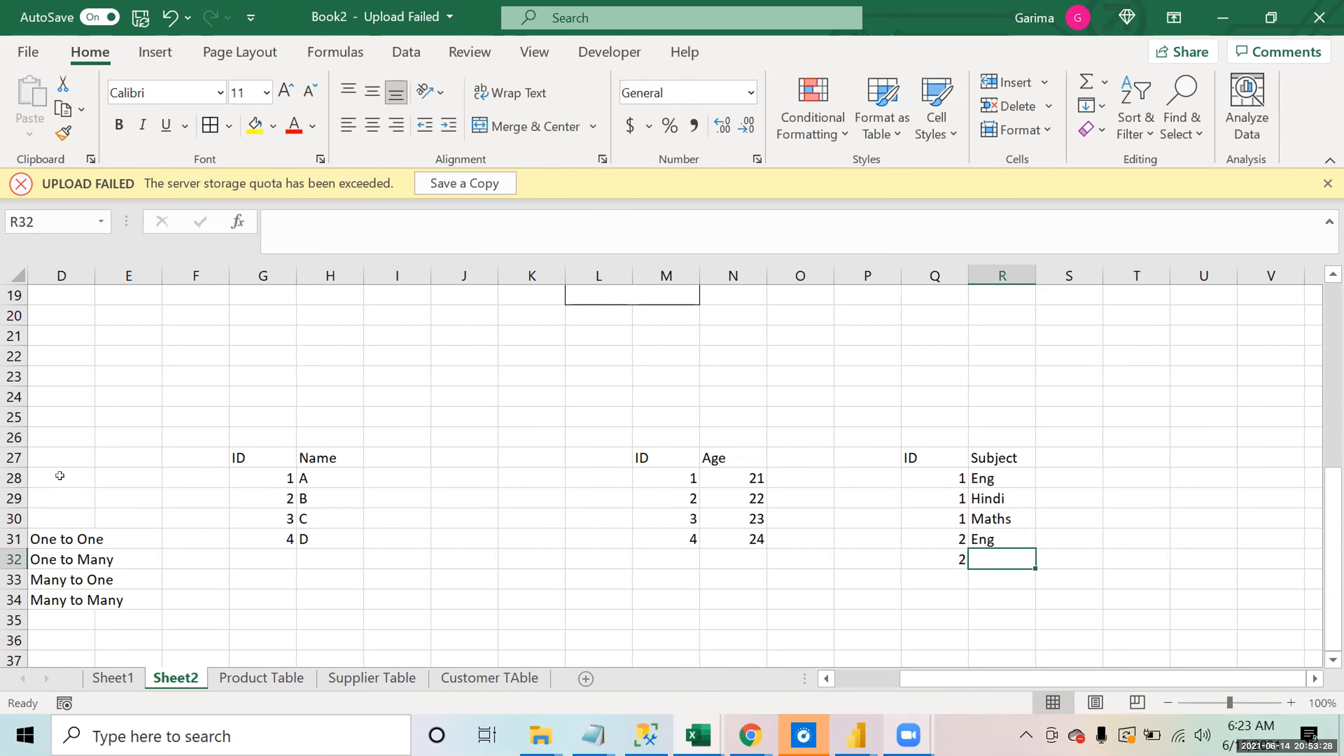
{"action": "type", "text": "Maths"}
{"action": "key", "text": "Return"}
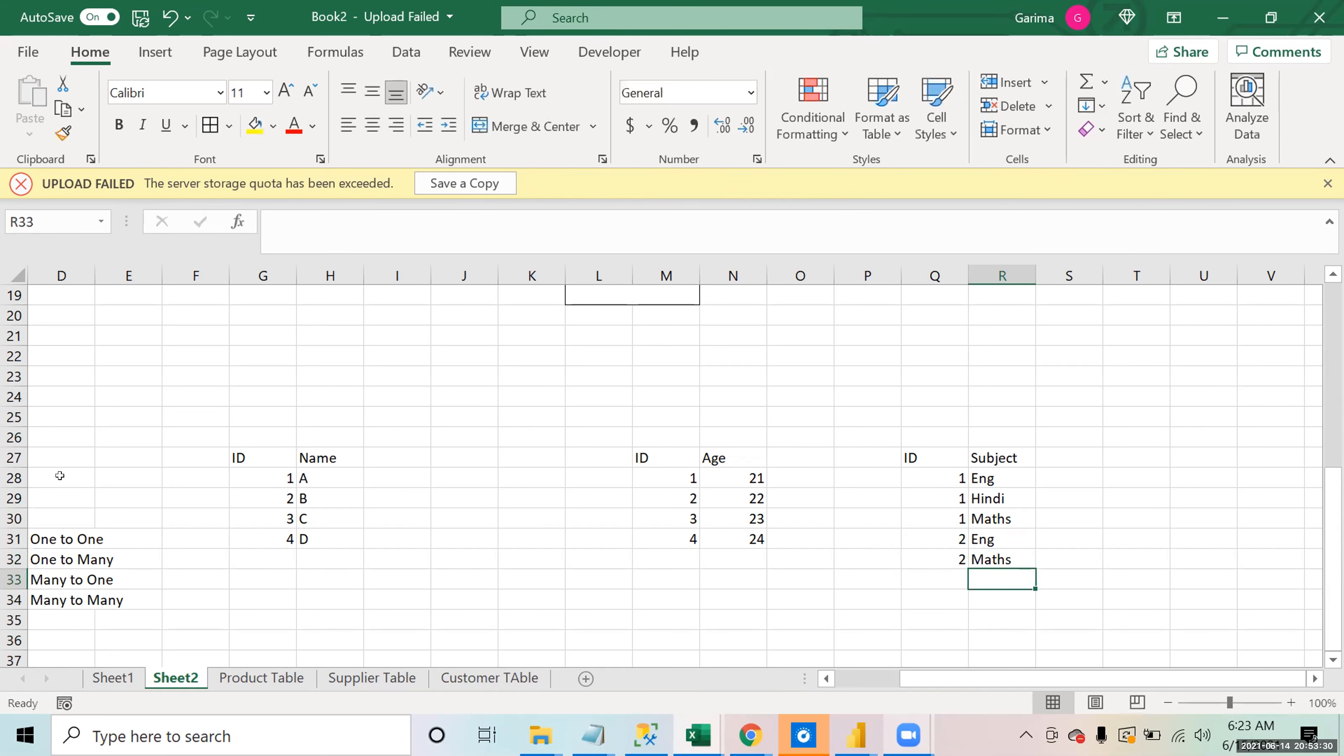
Step: Compare the ID 1 row of the Name table with the first entries in the Subject column
{"action": "left_click_drag", "start_coordinate": [248, 459], "coordinate": [318, 556]}
{"action": "left_click", "coordinate": [263, 478]}
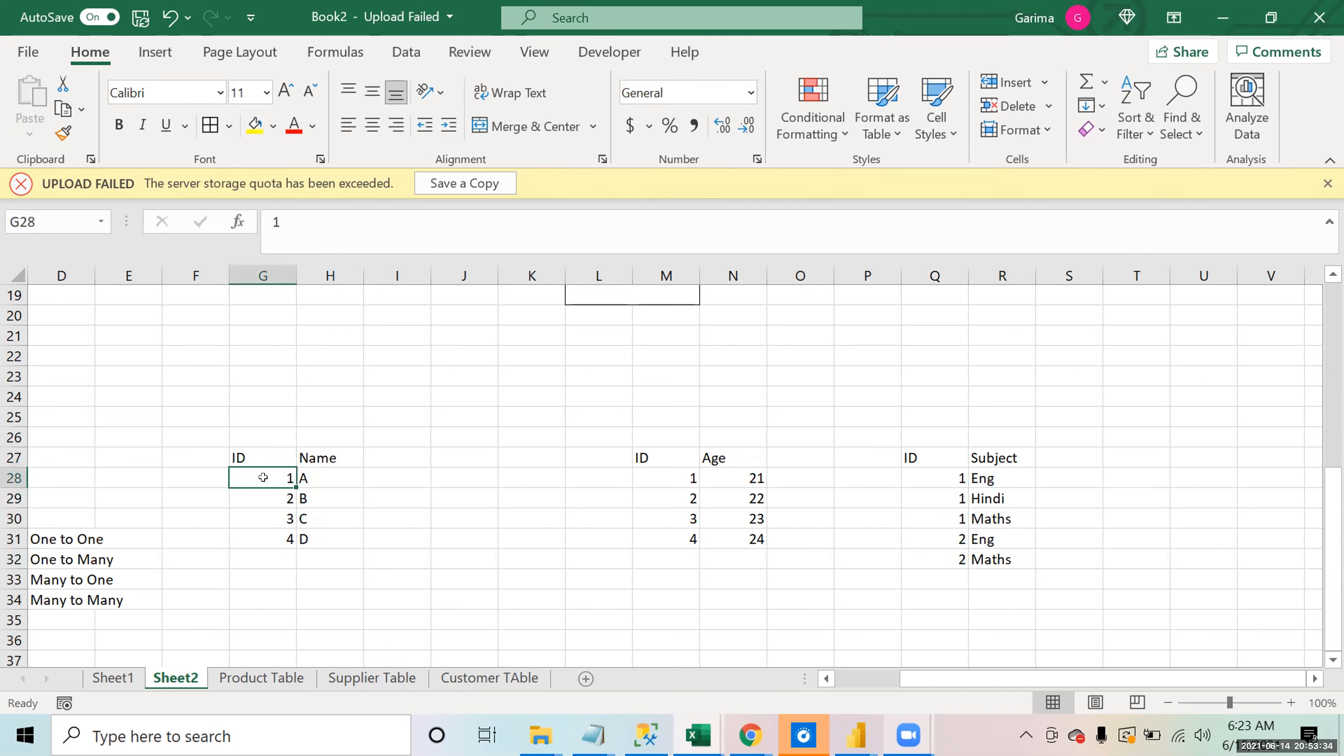
{"action": "key", "text": "shift+Right"}
{"action": "left_click_drag", "start_coordinate": [981, 477], "coordinate": [981, 492]}
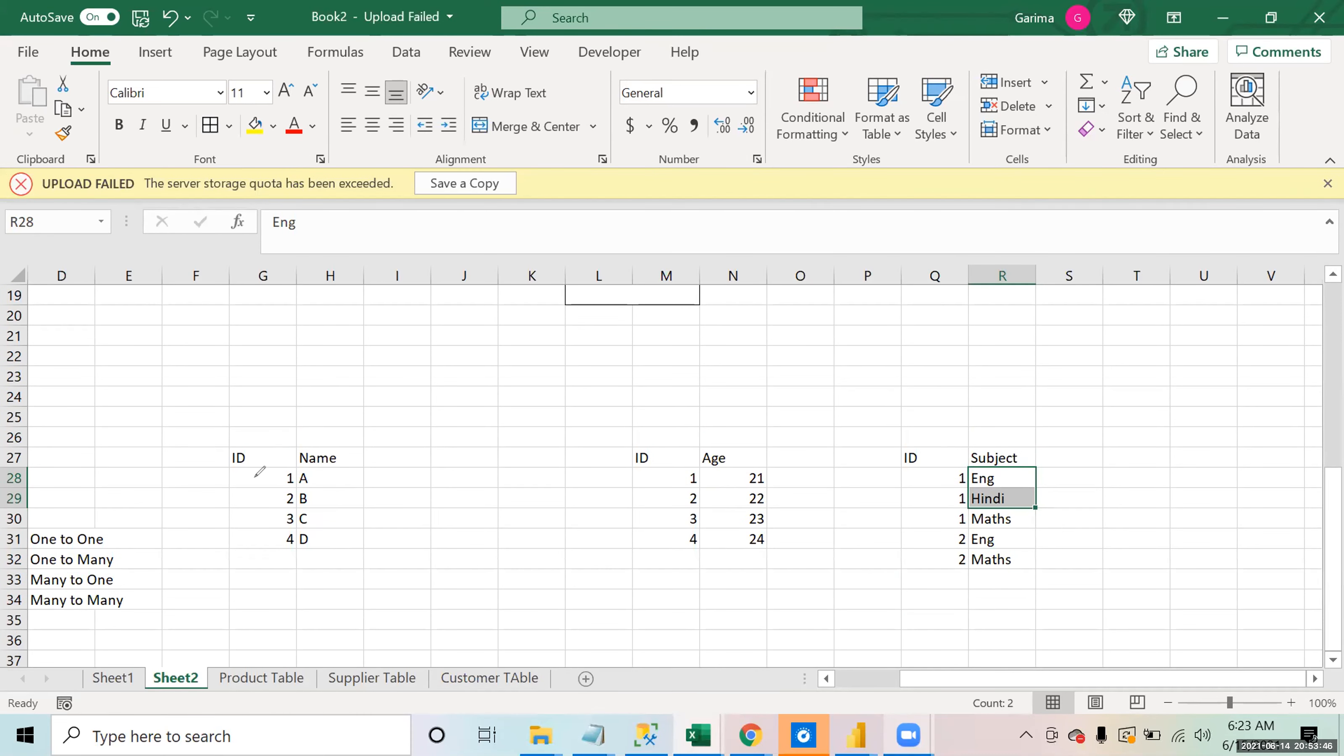
Step: Draw temporary freehand lines linking the Name table to the Subject table, and clear them
{"action": "mouse_move", "coordinate": [327, 473]}
{"action": "left_mouse_down"}
{"action": "mouse_move", "coordinate": [836, 458]}
{"action": "mouse_move", "coordinate": [909, 481]}
{"action": "left_mouse_up"}
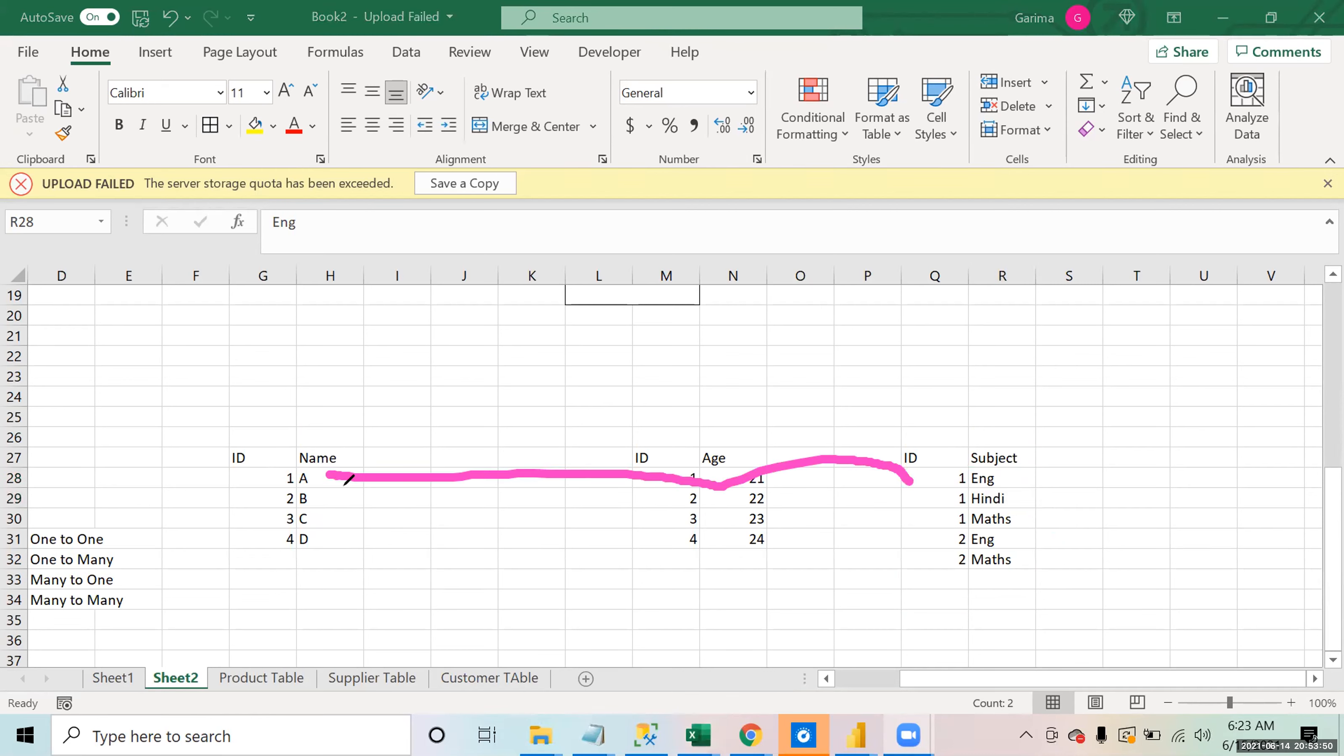
{"action": "mouse_move", "coordinate": [326, 475]}
{"action": "left_mouse_down"}
{"action": "mouse_move", "coordinate": [741, 541]}
{"action": "mouse_move", "coordinate": [879, 510]}
{"action": "left_mouse_up"}
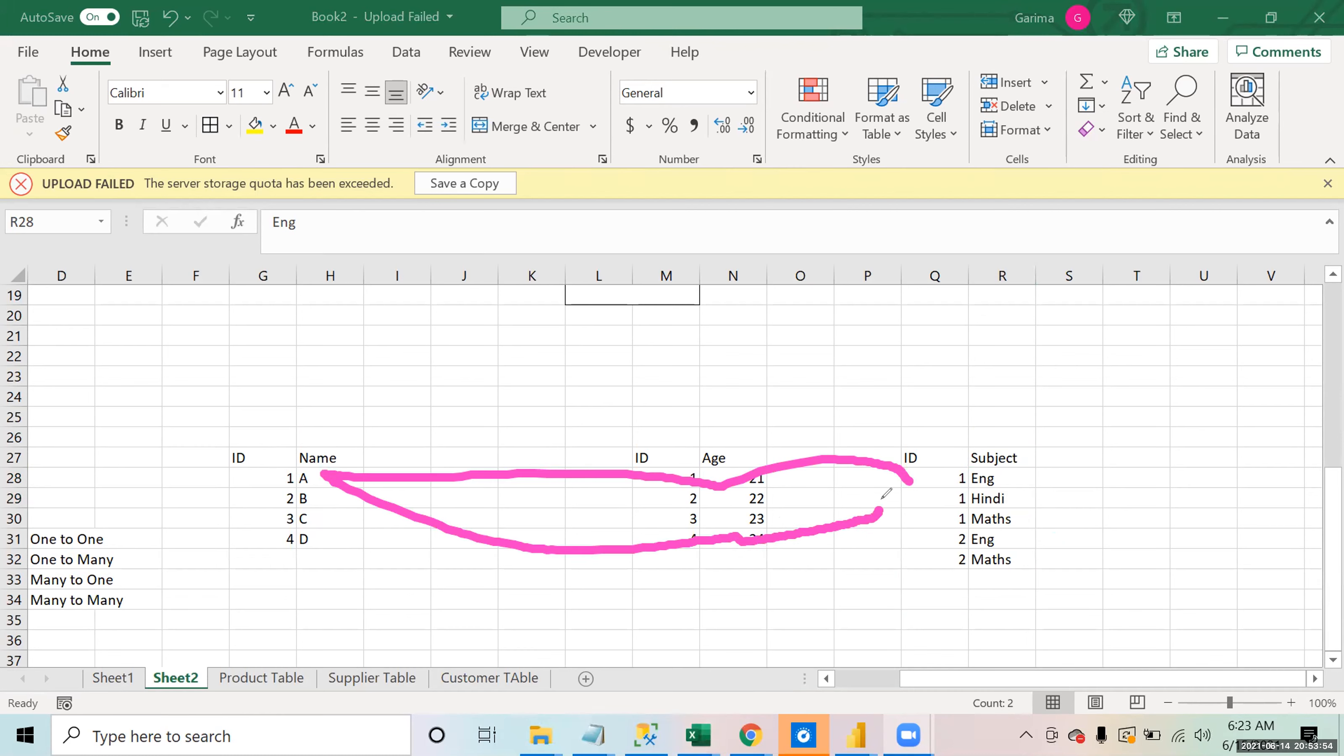
{"action": "left_click_drag", "start_coordinate": [901, 597], "coordinate": [556, 502]}
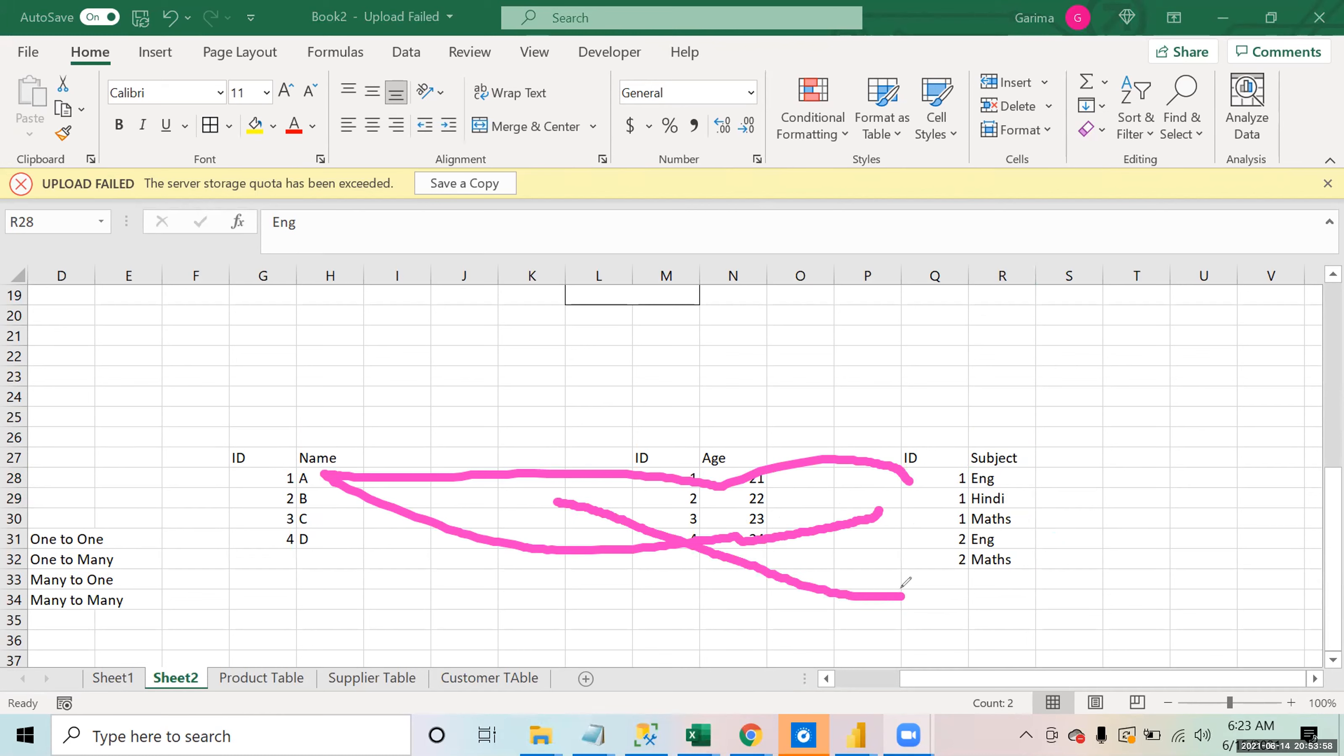
{"action": "left_click_drag", "start_coordinate": [948, 490], "coordinate": [572, 496]}
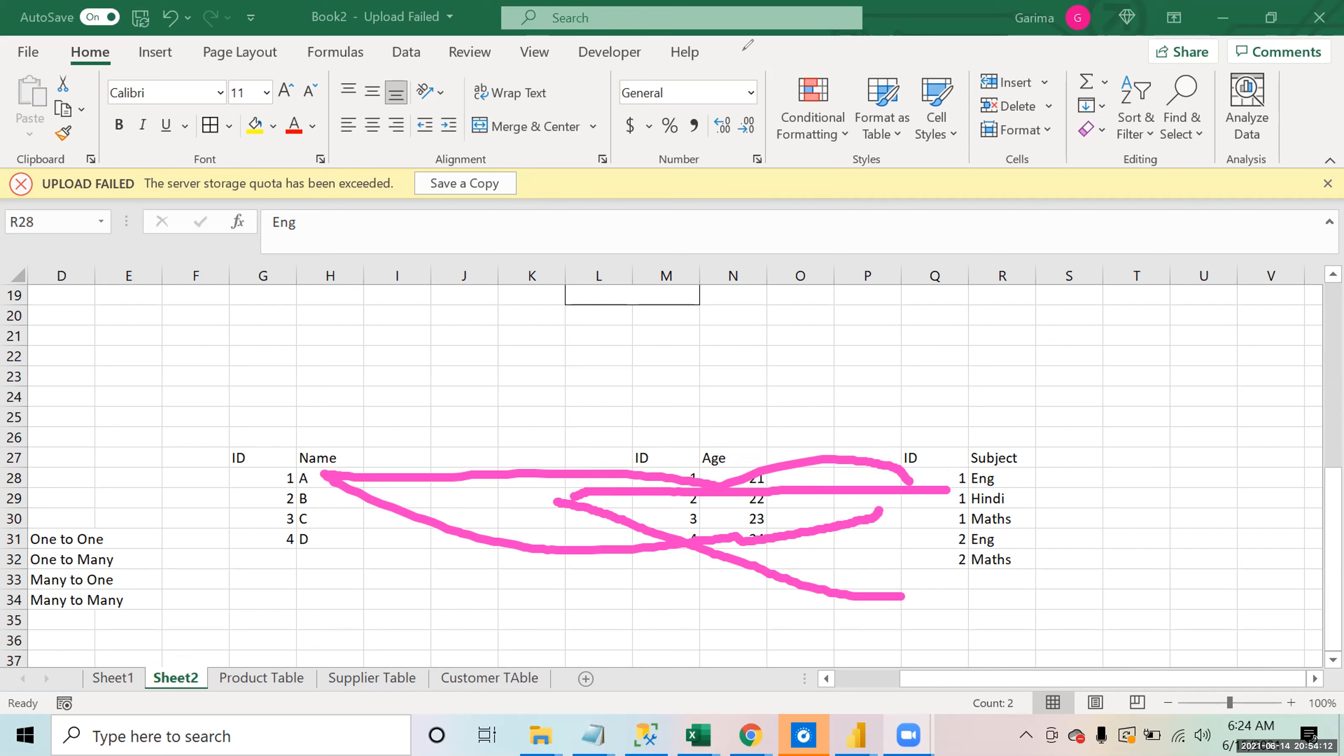
{"action": "left_click", "coordinate": [839, 50]}
{"action": "left_click", "coordinate": [927, 49]}
{"action": "left_click", "coordinate": [1124, 437]}
Step: Start a fourth sample table with the headers ID in T27 and Address in U27
{"action": "key", "text": "Right"}
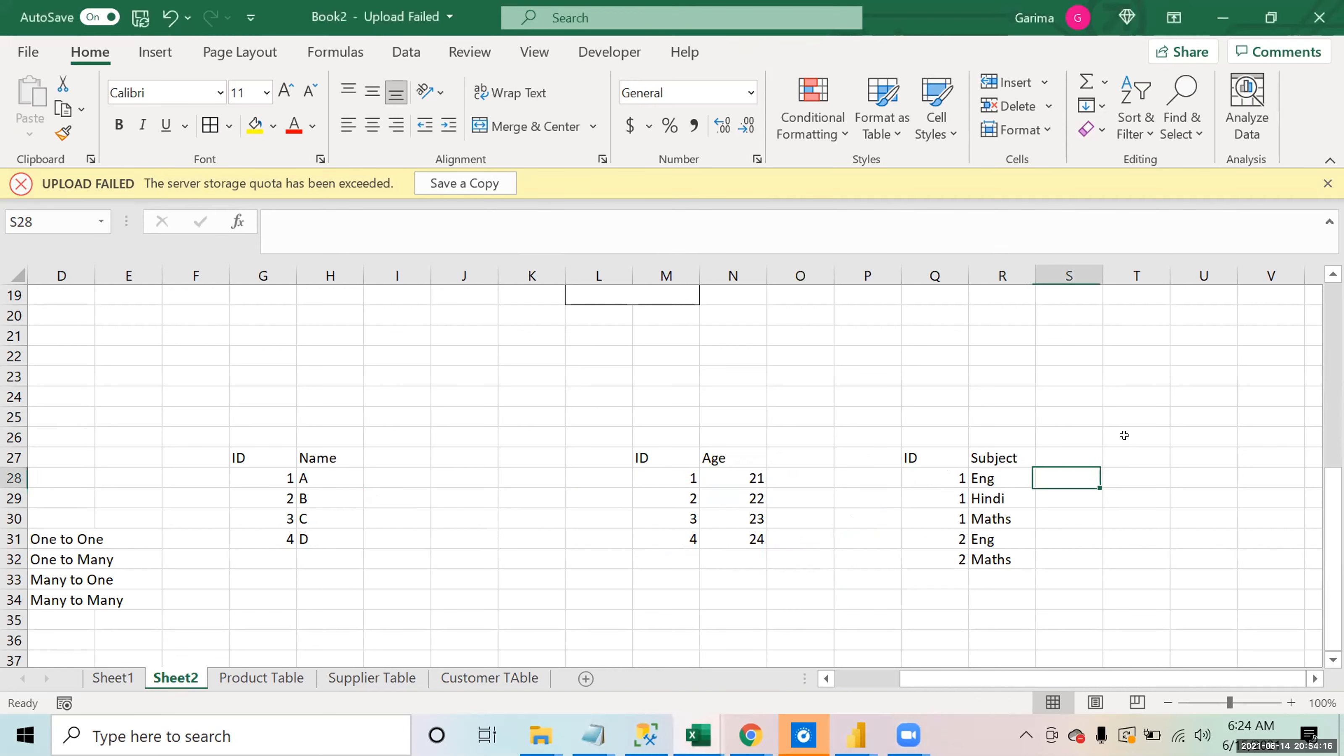
{"action": "key", "text": "Right"}
{"action": "key", "text": "Up"}
{"action": "type", "text": "ID"}
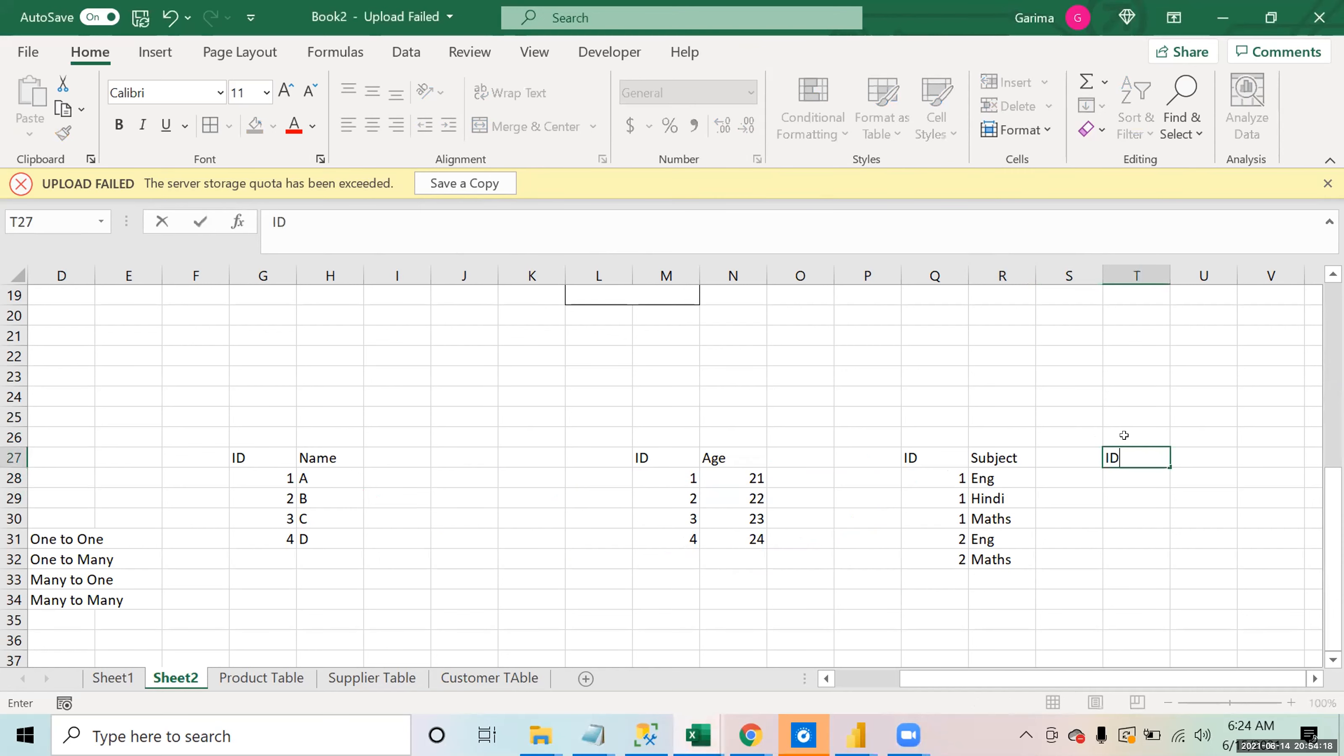
{"action": "key", "text": "Tab"}
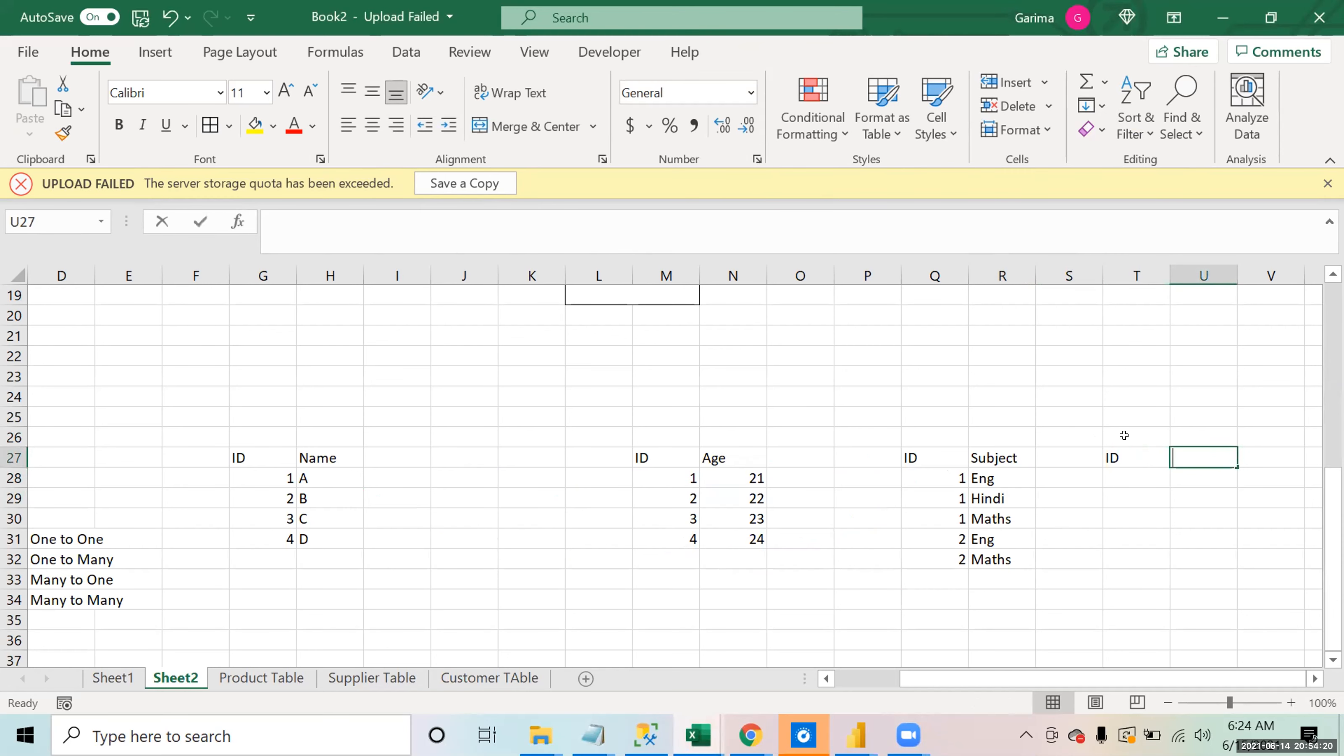
{"action": "type", "text": "Address"}
{"action": "key", "text": "Return"}
Step: Add two rows with ID 1 to the Address table, Hostel in row 28 and Permanent Add in row 29
{"action": "type", "text": "1"}
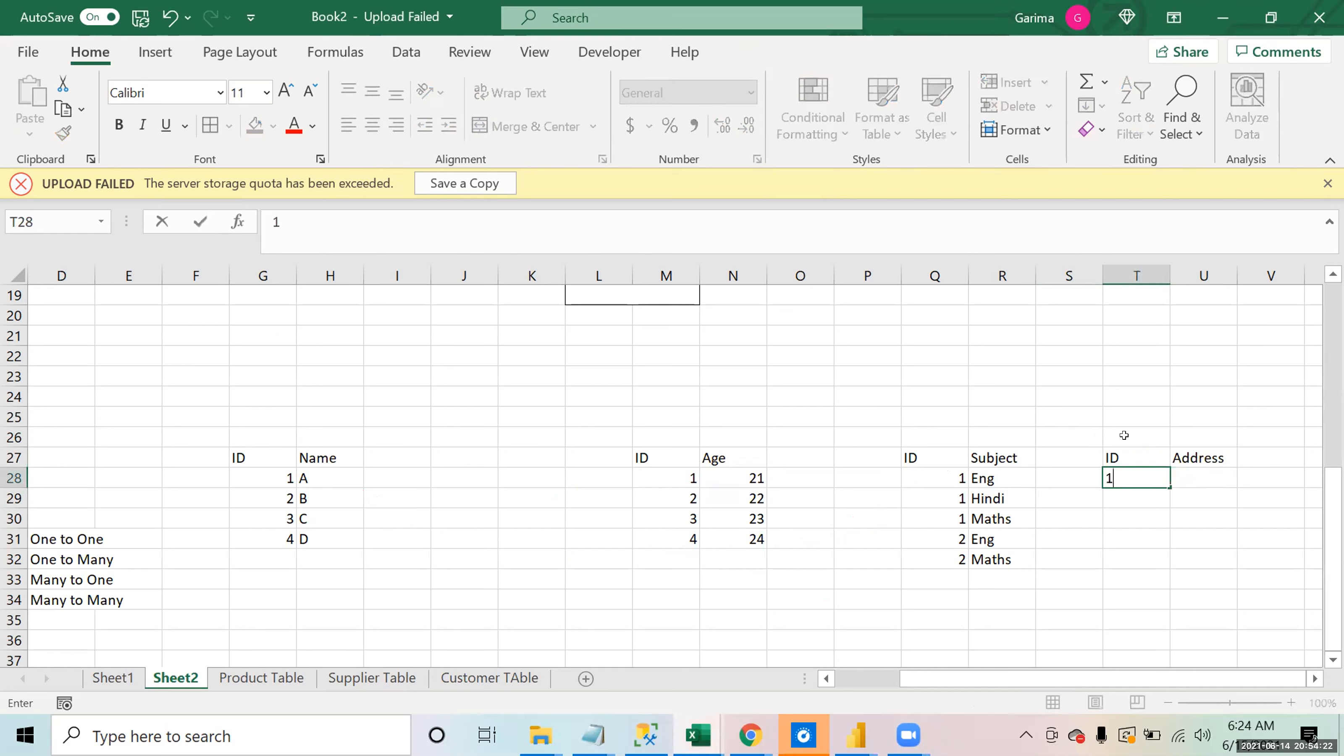
{"action": "key", "text": "Tab"}
{"action": "type", "text": "Ho"}
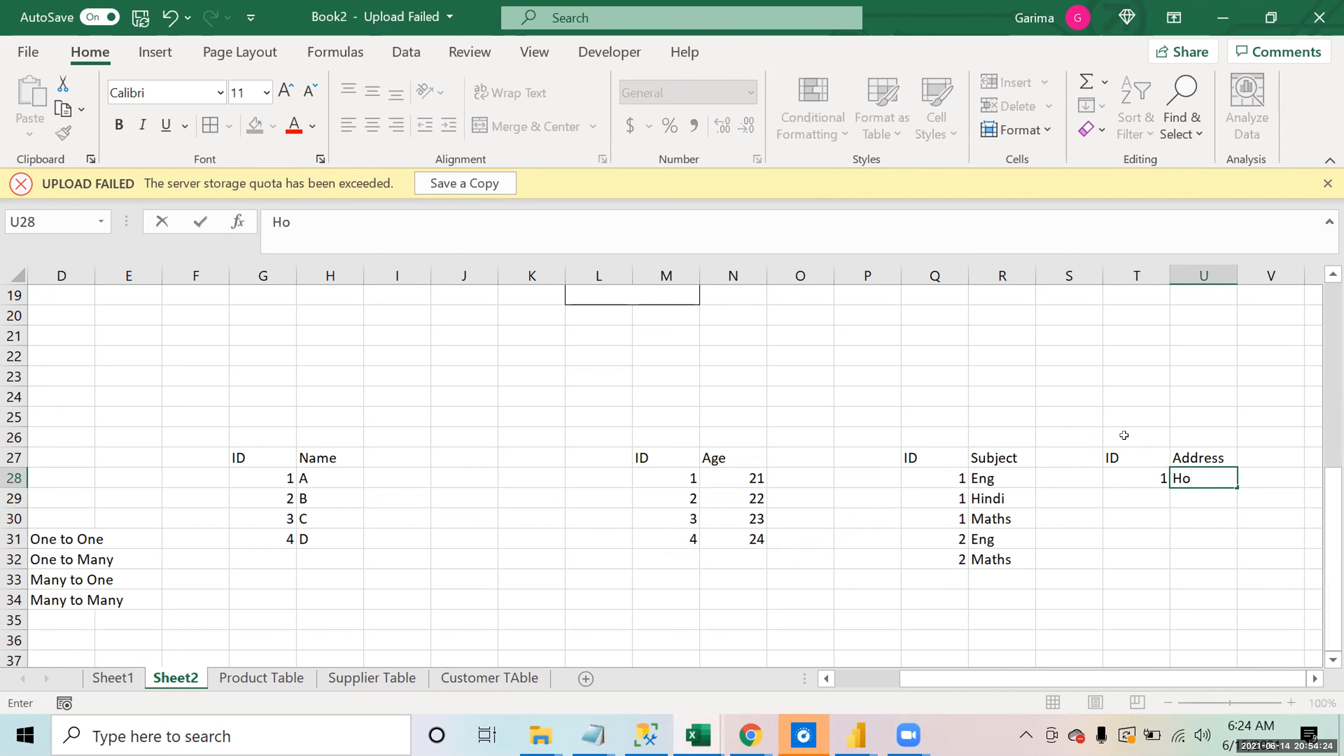
{"action": "type", "text": "stel"}
{"action": "key", "text": "Return"}
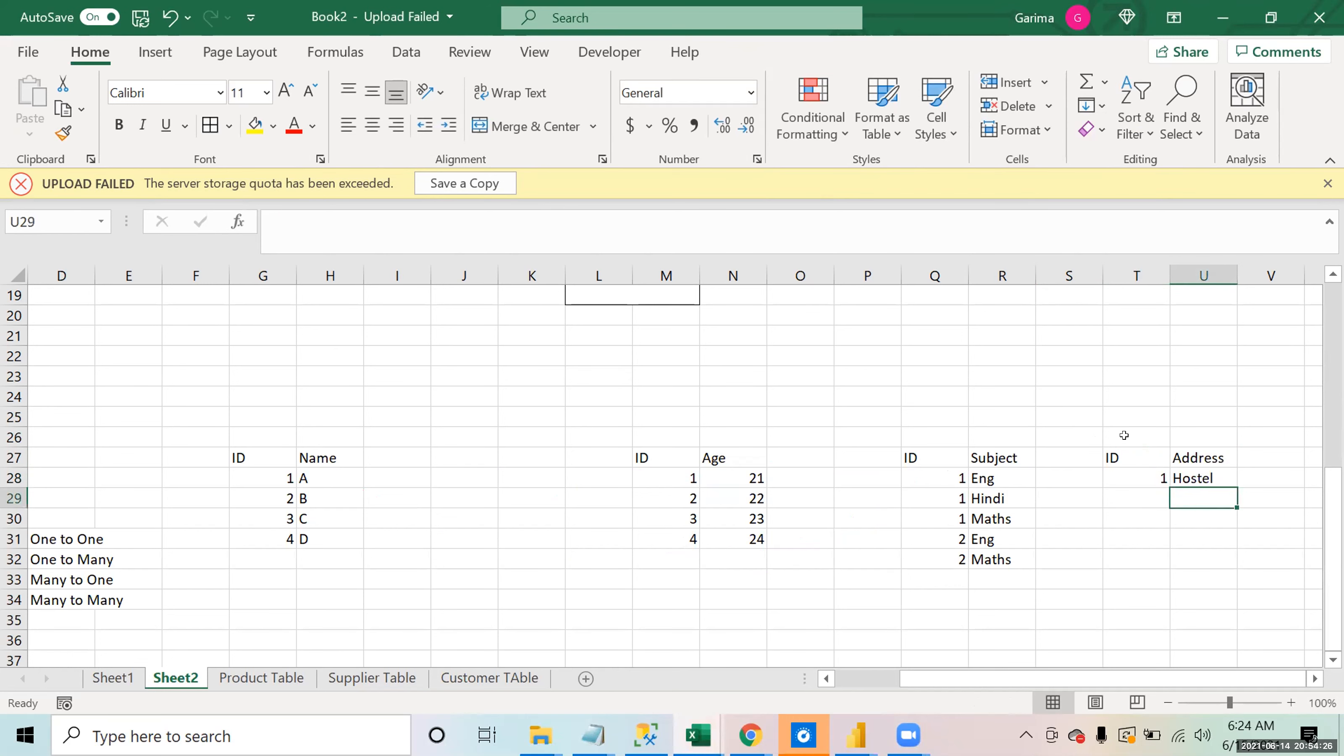
{"action": "type", "text": "1"}
{"action": "key", "text": "Tab"}
{"action": "type", "text": "Pe"}
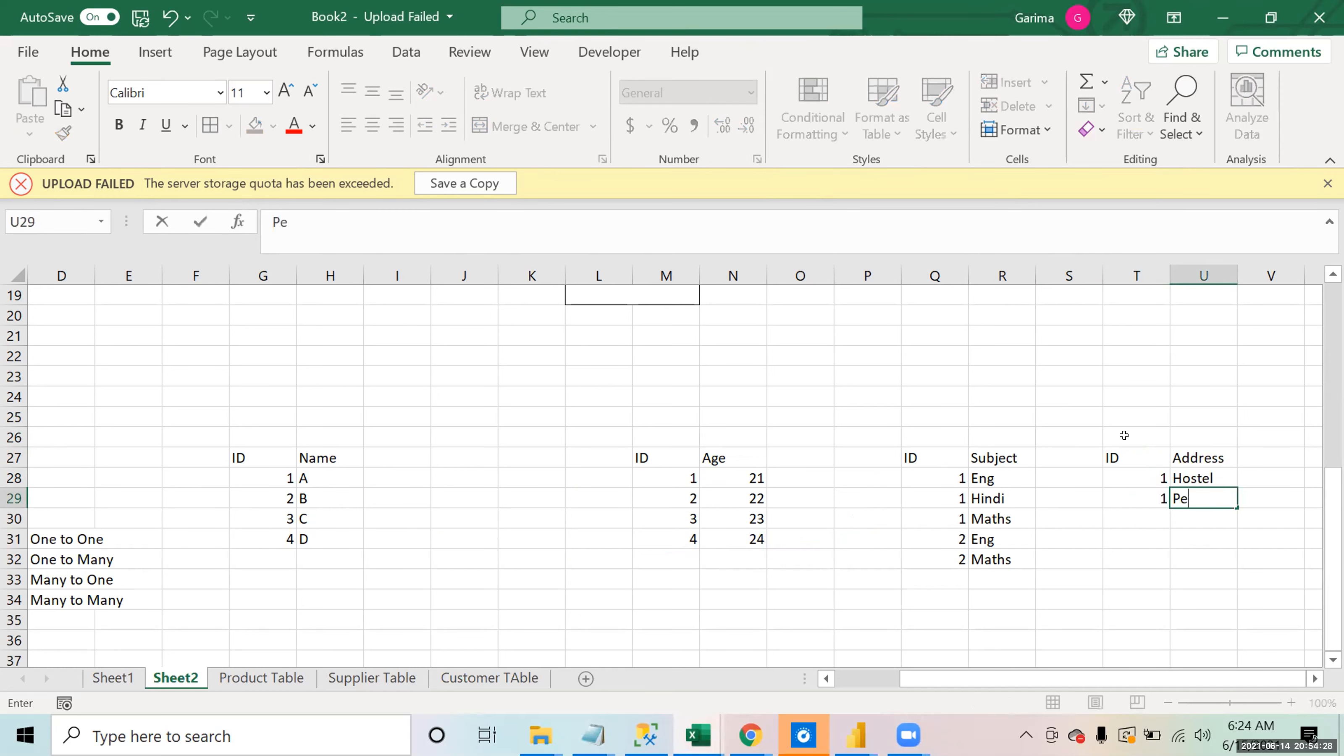
{"action": "type", "text": "rmanent Add"}
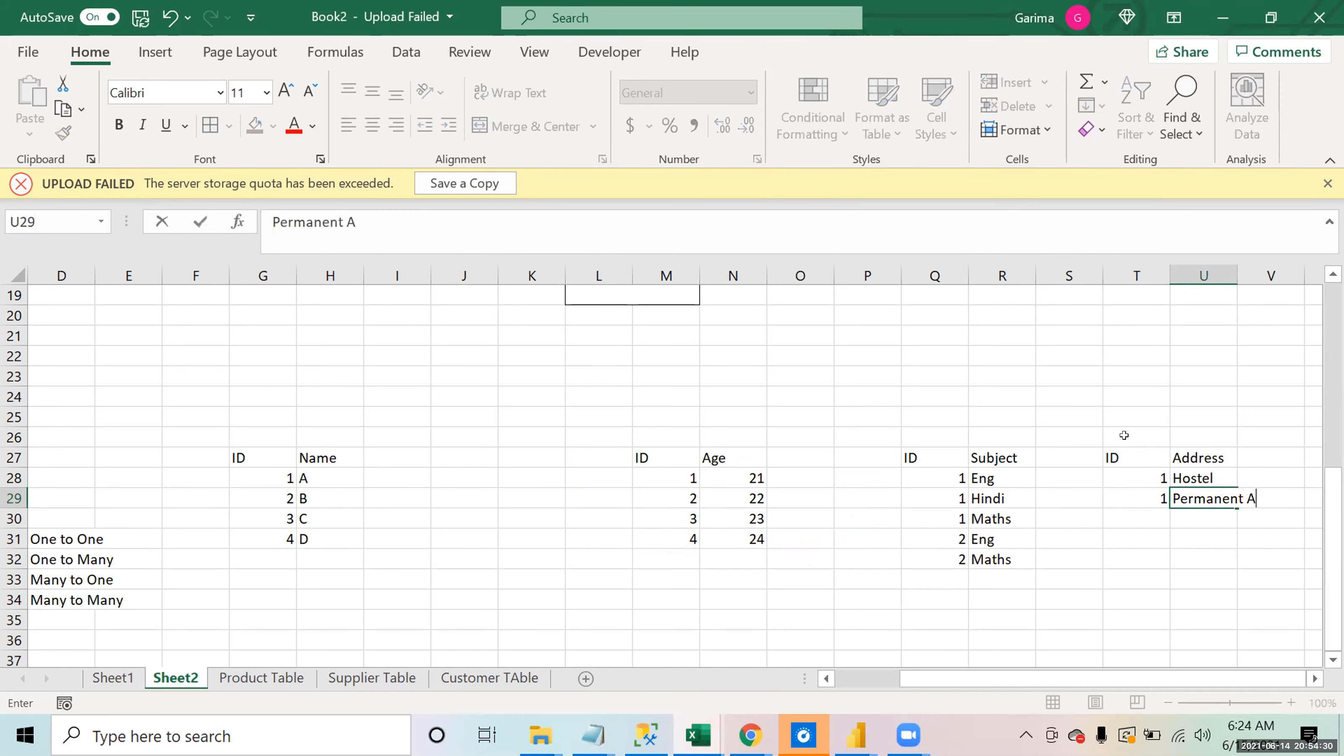
{"action": "key", "text": "Return"}
Step: Add two rows with ID 2 in T30 and T31, copying Hostel and Permanent Add into U30 and U31
{"action": "type", "text": "2"}
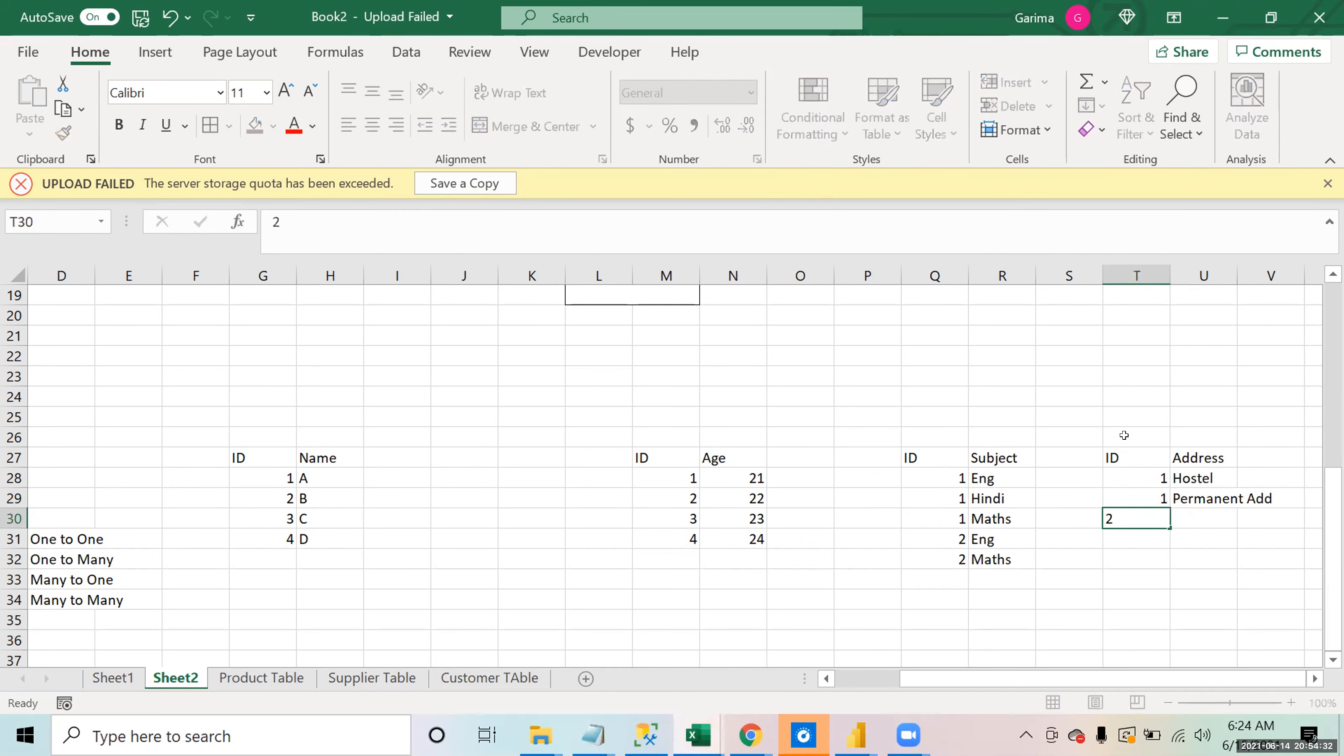
{"action": "key", "text": "Tab"}
{"action": "key", "text": "Up"}
{"action": "key", "text": "Up"}
{"action": "key", "text": "shift+Down"}
{"action": "key", "text": "ctrl+c"}
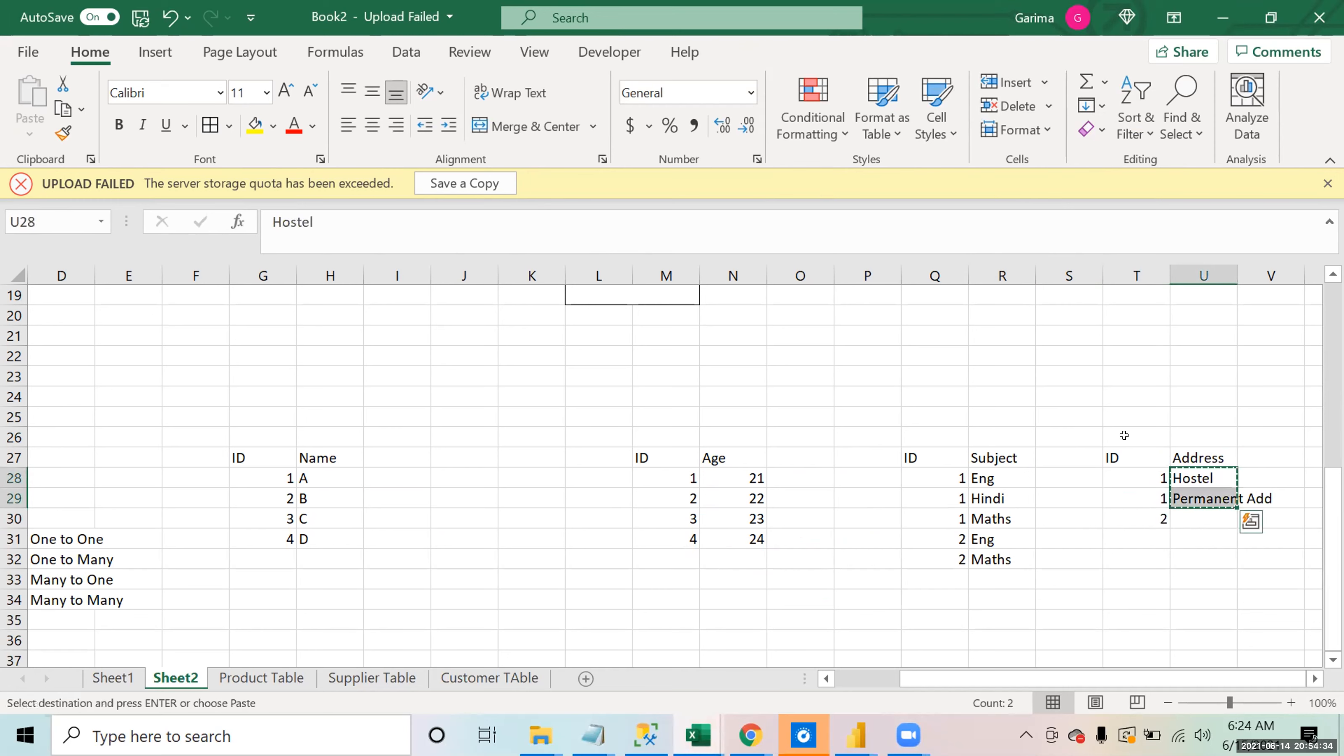
{"action": "key", "text": "Down"}
{"action": "key", "text": "Down"}
{"action": "key", "text": "ctrl+v"}
{"action": "key", "text": "Down"}
{"action": "key", "text": "Left"}
{"action": "key", "text": "Up"}
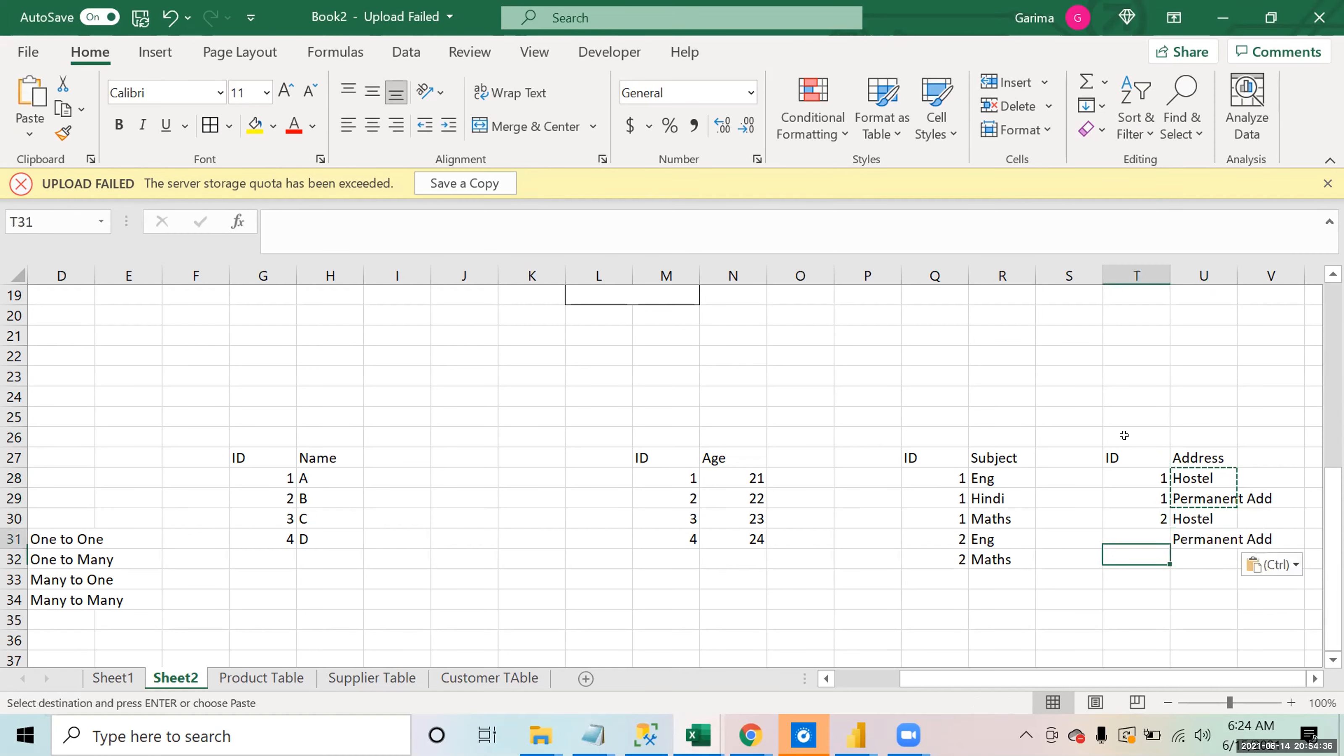
{"action": "type", "text": "2"}
{"action": "key", "text": "Return"}
Step: Compare the Subject and Address tables, examining the repeated ID 1 entries in both
{"action": "key", "text": "Up"}
{"action": "key", "text": "Up"}
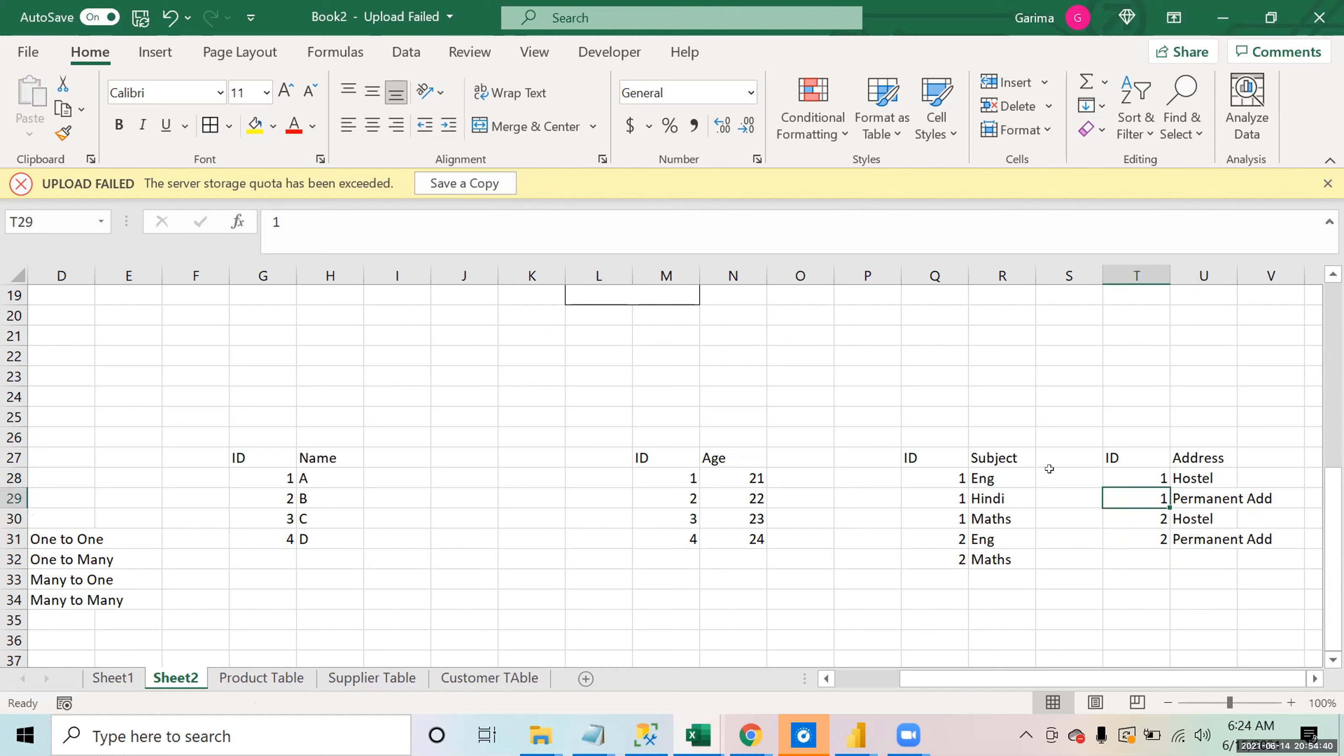
{"action": "left_click_drag", "start_coordinate": [935, 457], "coordinate": [1002, 559]}
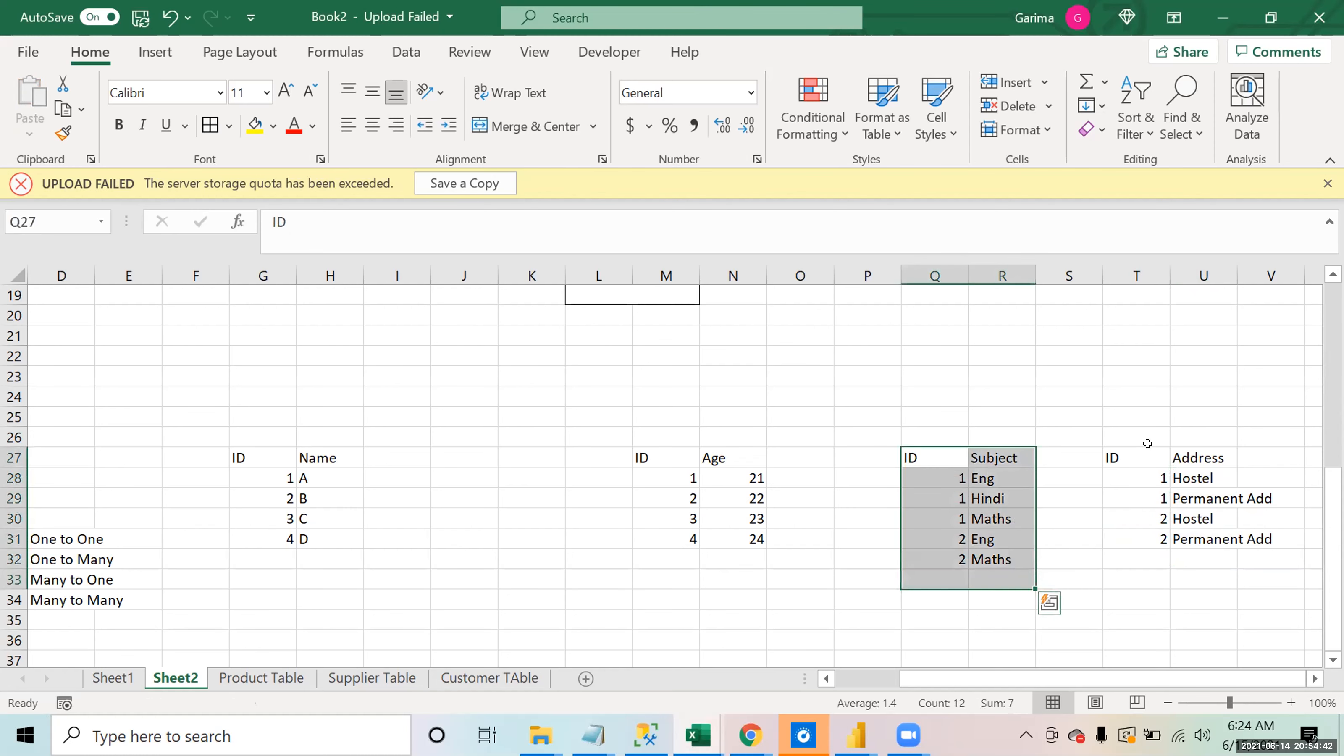
{"action": "left_click_drag", "start_coordinate": [1138, 457], "coordinate": [1212, 559]}
{"action": "left_click", "coordinate": [927, 476]}
{"action": "key", "text": "shift+Down"}
{"action": "key", "text": "shift+Down"}
{"action": "key", "text": "Right"}
{"action": "key", "text": "Right"}
{"action": "key", "text": "Right"}
{"action": "key", "text": "shift+Down"}
{"action": "key", "text": "shift+Down"}
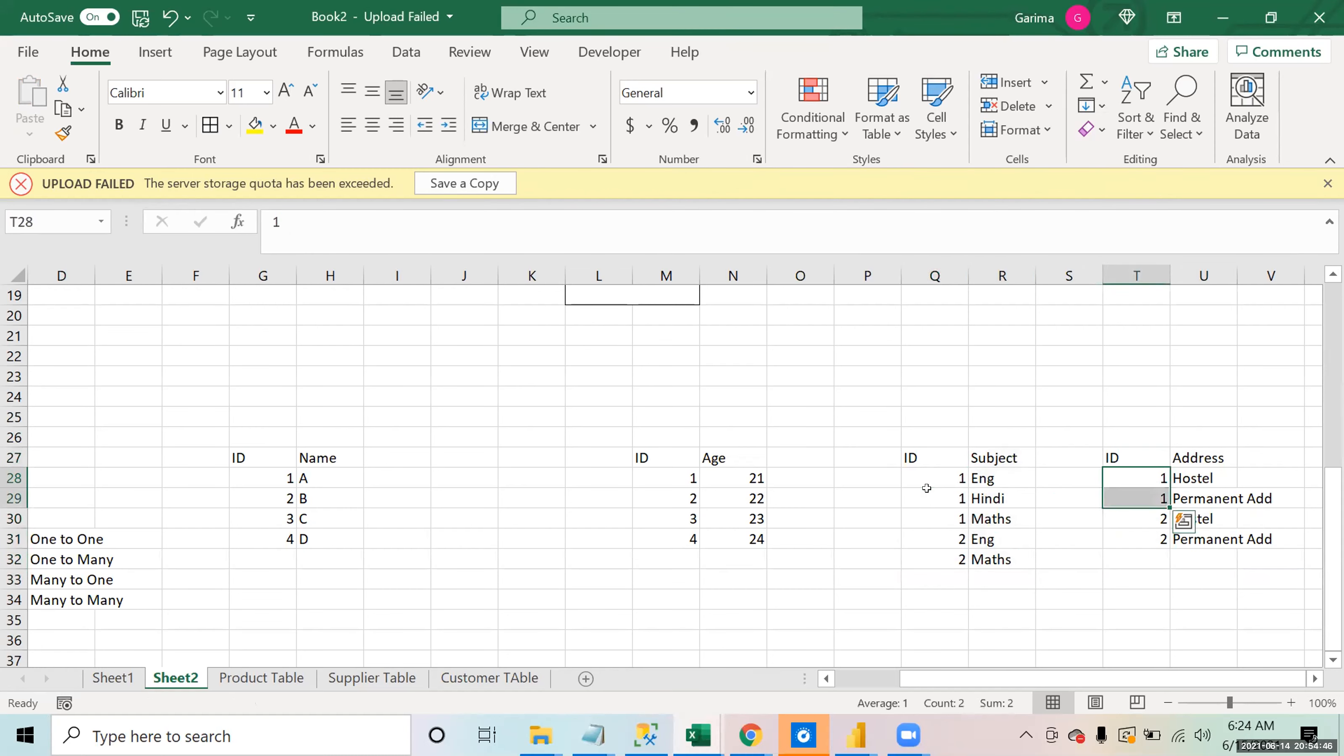
Step: Examine the repeated ID 2 entries in the Subject table and the Address table
{"action": "key", "text": "Left"}
{"action": "key", "text": "Left"}
{"action": "key", "text": "Left"}
{"action": "key", "text": "Down"}
{"action": "key", "text": "Down"}
{"action": "key", "text": "Down"}
{"action": "key", "text": "shift+Down"}
{"action": "key", "text": "Right"}
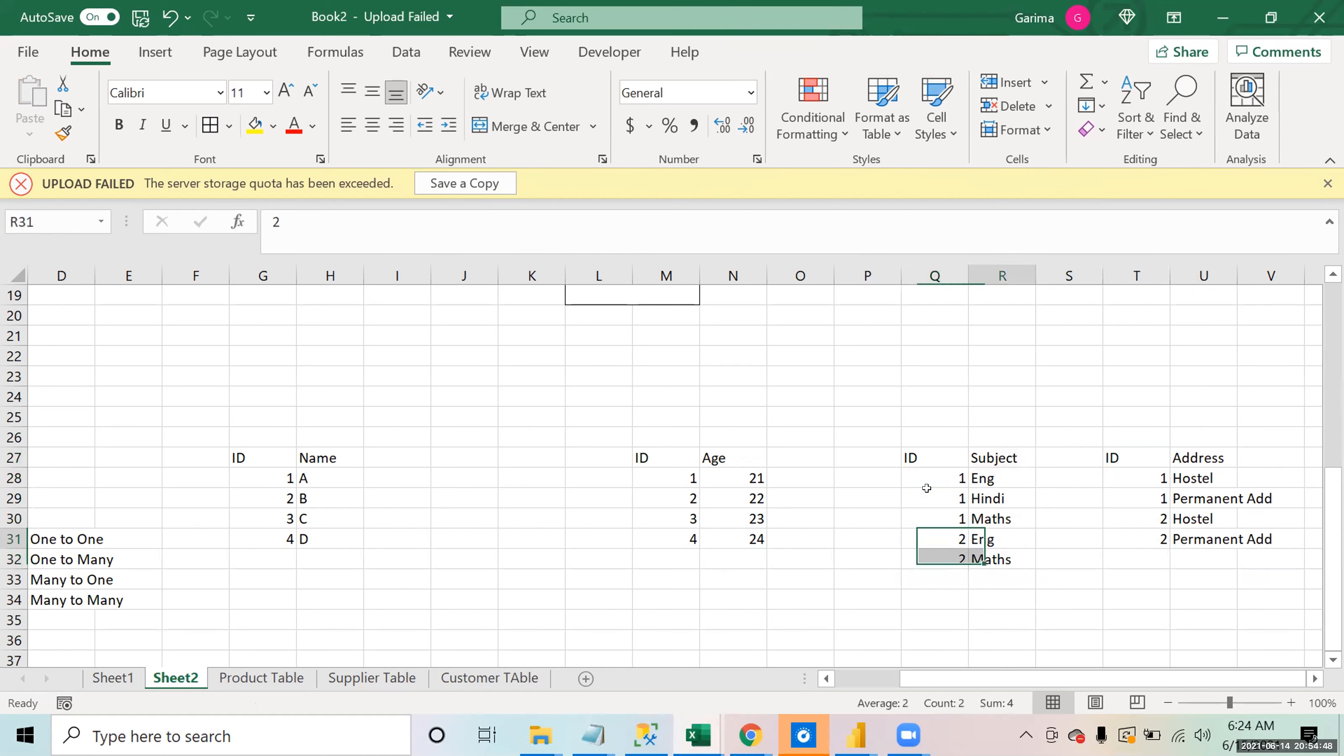
{"action": "key", "text": "Right"}
{"action": "key", "text": "Right"}
{"action": "key", "text": "shift+Up"}
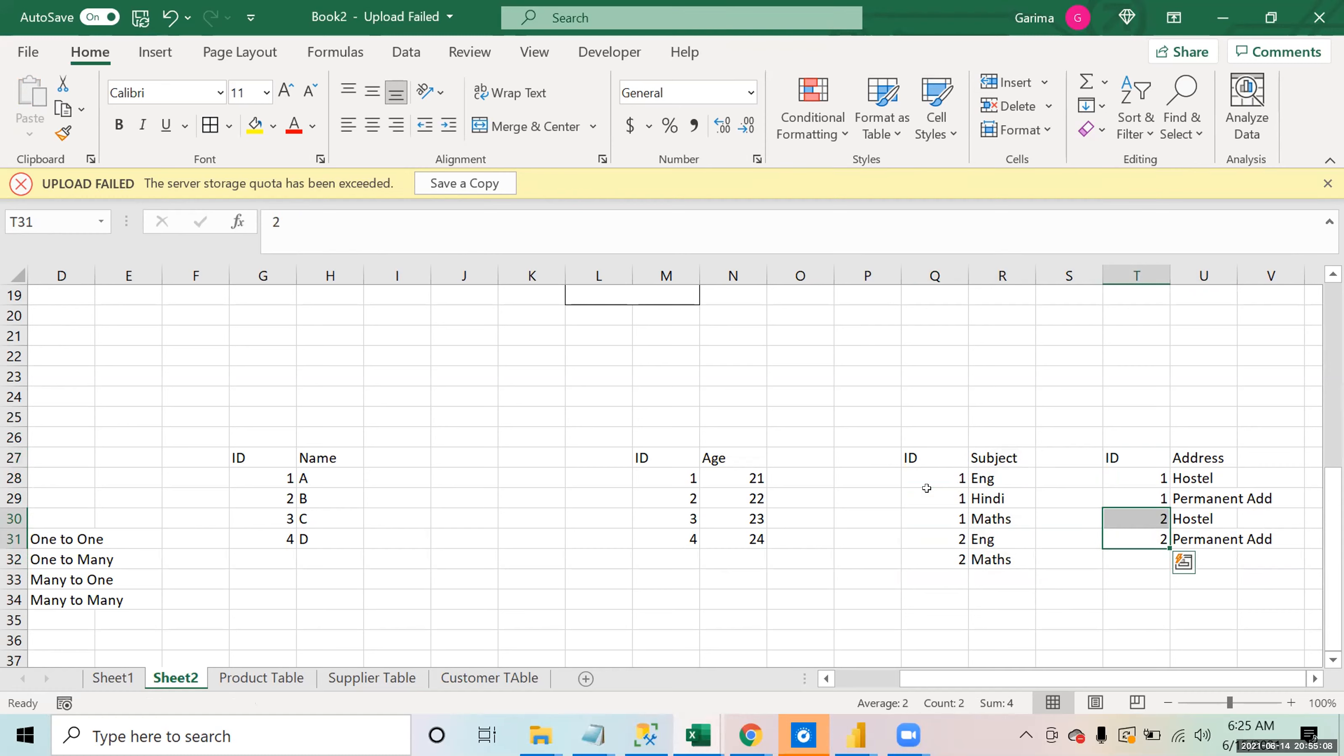
Step: Switch to the Day 1 Power BI Desktop window and examine both ends of the relationship between Segment Table and Fcat TAble
{"action": "left_click", "coordinate": [844, 733]}
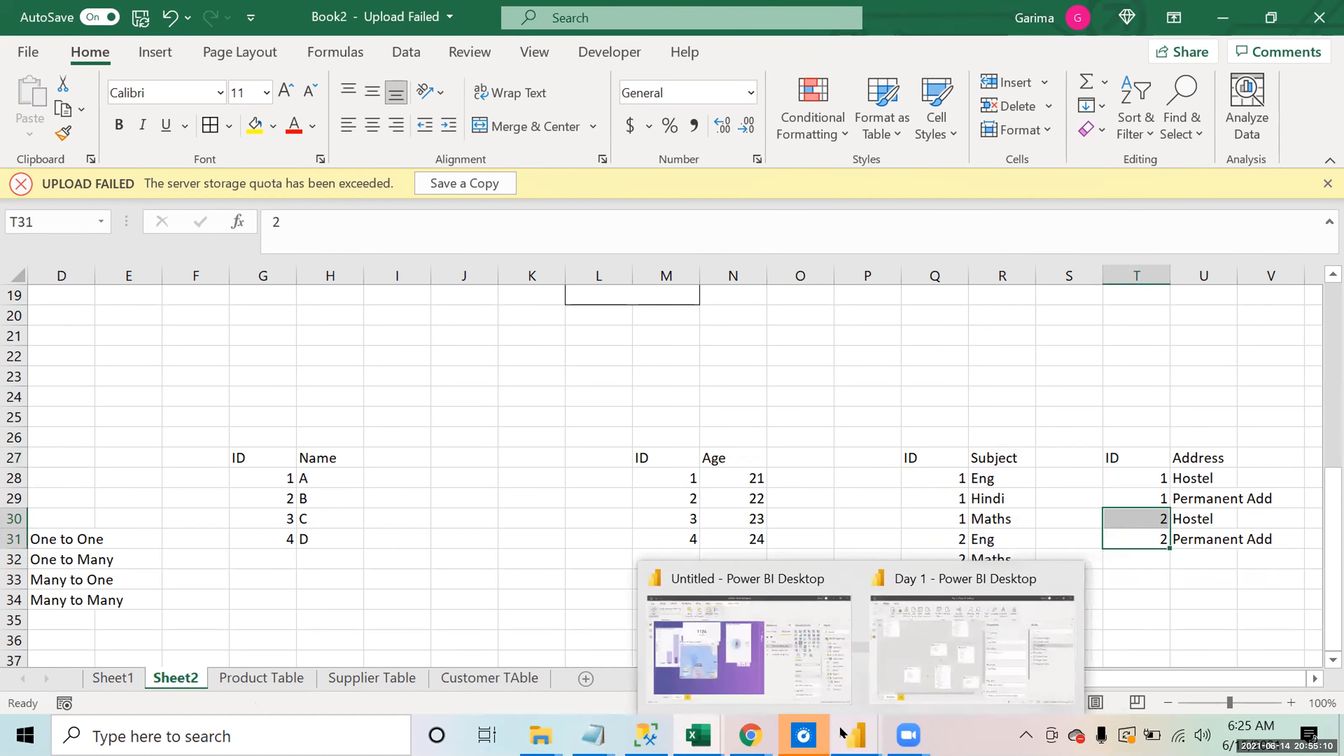
{"action": "left_click", "coordinate": [923, 626]}
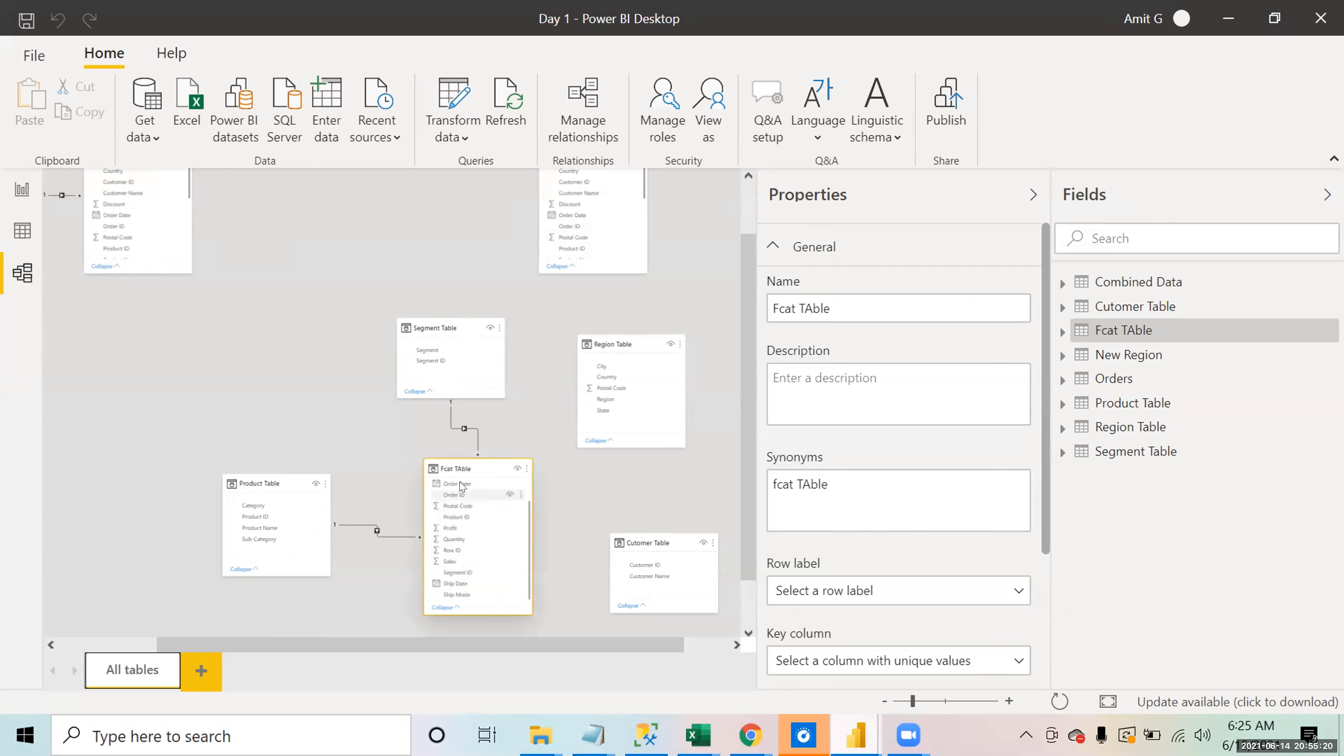
{"action": "left_click", "coordinate": [616, 126]}
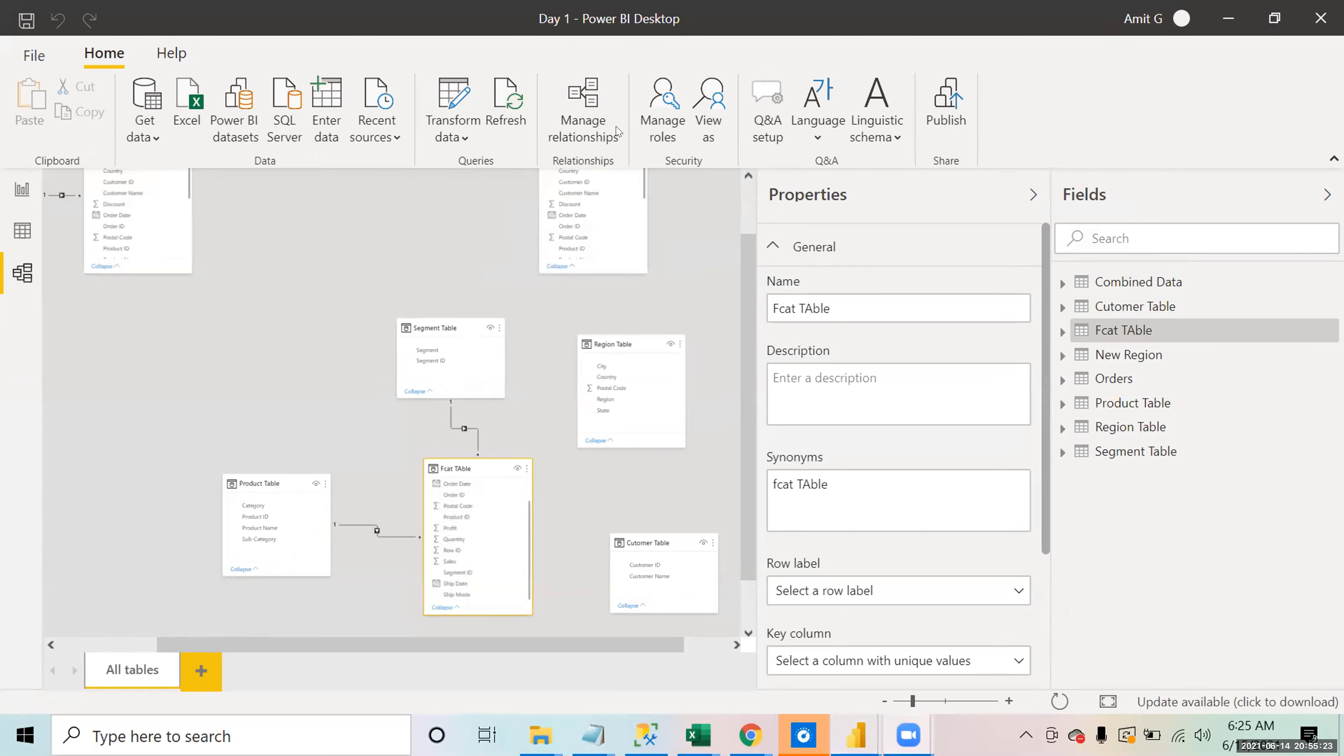
{"action": "left_click", "coordinate": [449, 388]}
{"action": "mouse_move", "coordinate": [444, 376]}
{"action": "left_mouse_down"}
{"action": "mouse_move", "coordinate": [438, 415]}
{"action": "mouse_move", "coordinate": [464, 408]}
{"action": "mouse_move", "coordinate": [451, 387]}
{"action": "left_mouse_up"}
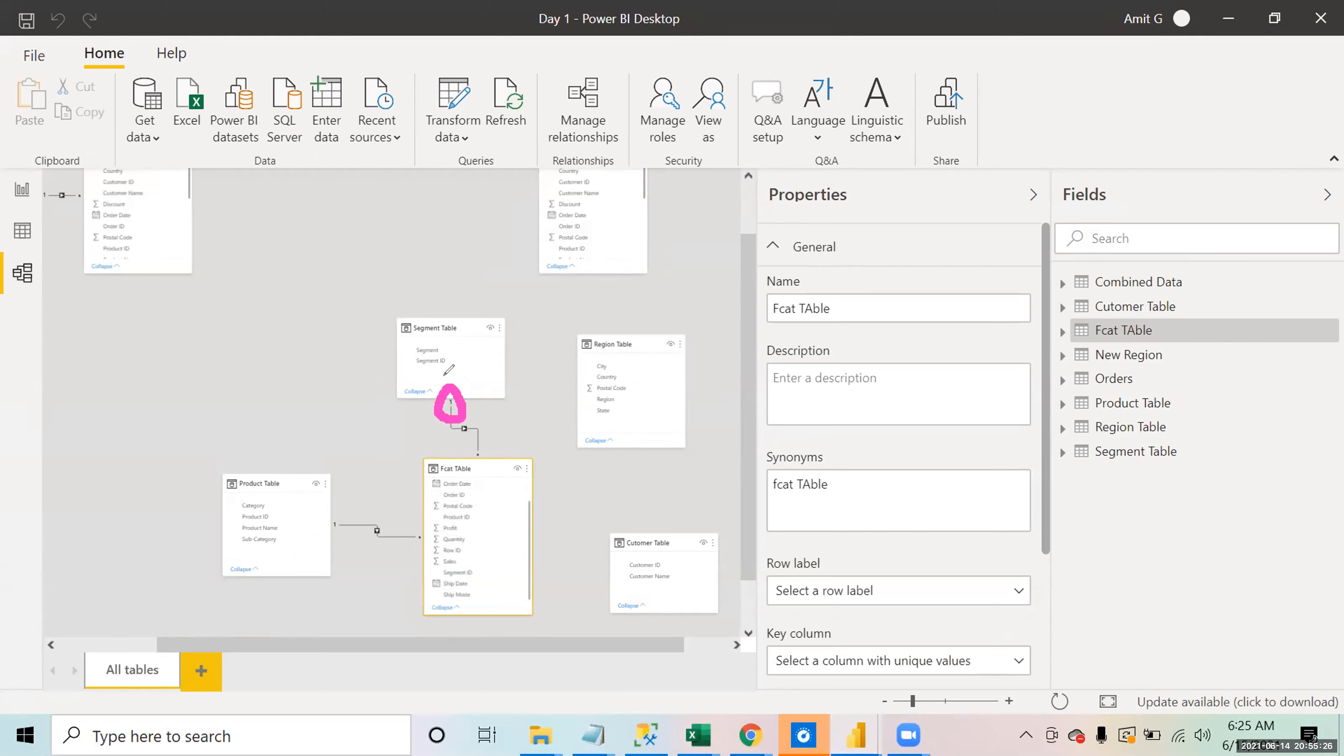
{"action": "mouse_move", "coordinate": [479, 442]}
{"action": "left_mouse_down"}
{"action": "mouse_move", "coordinate": [450, 434]}
{"action": "mouse_move", "coordinate": [468, 476]}
{"action": "mouse_move", "coordinate": [478, 433]}
{"action": "left_mouse_up"}
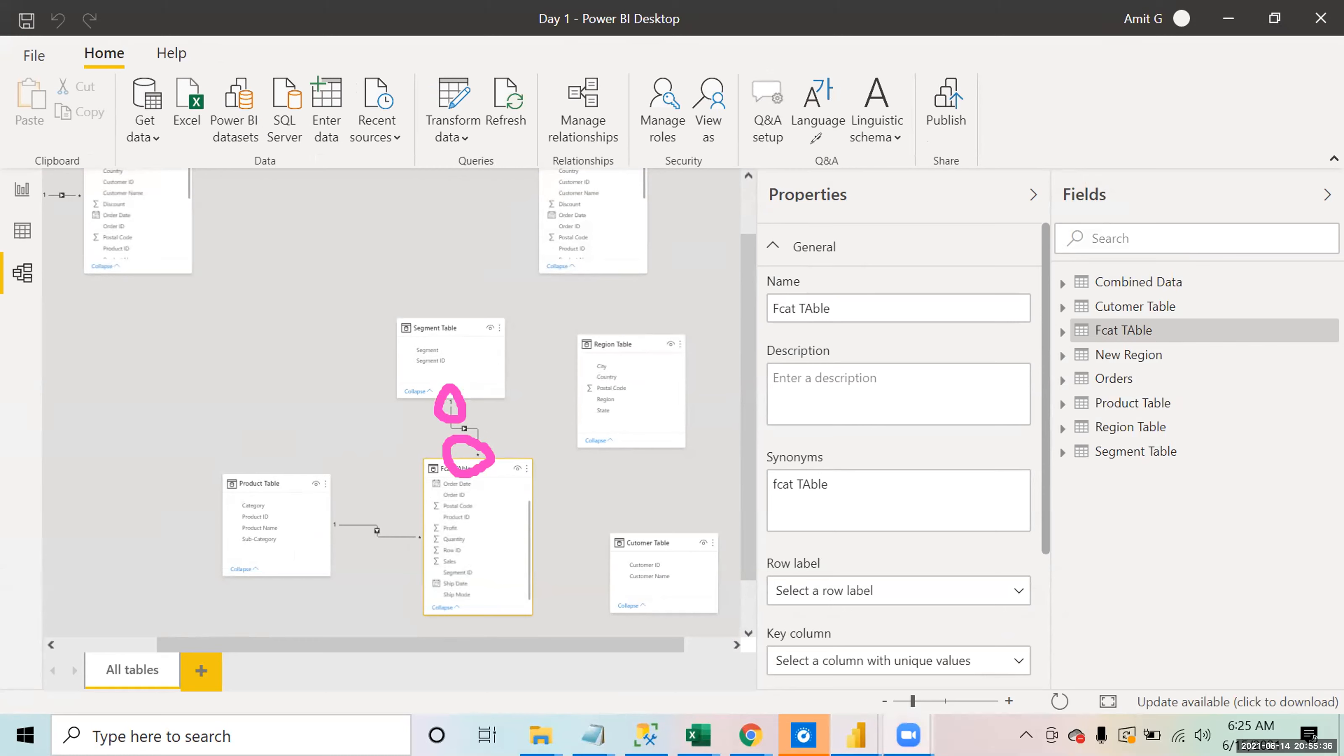
{"action": "left_click", "coordinate": [811, 144]}
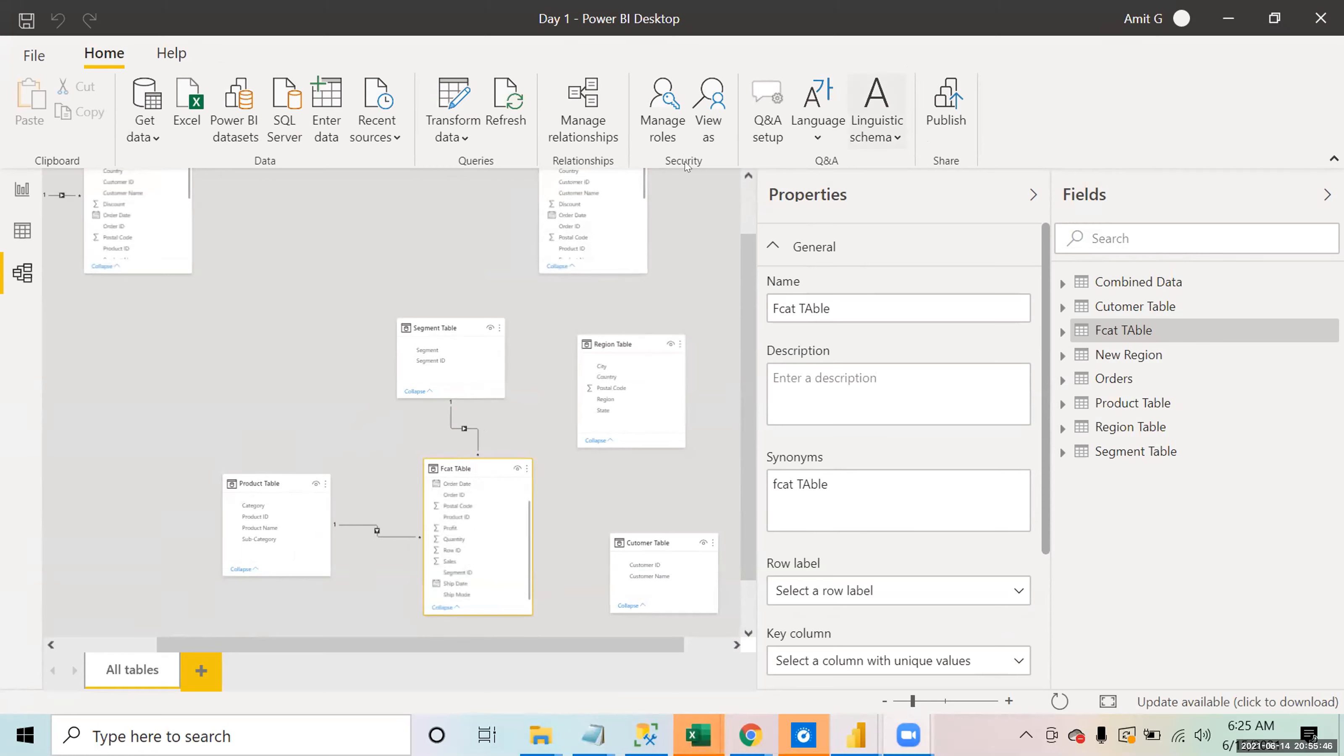
Step: Start a new relationship with Fcat TAble as the first table and Cutomer Table as the second
{"action": "left_click", "coordinate": [591, 132]}
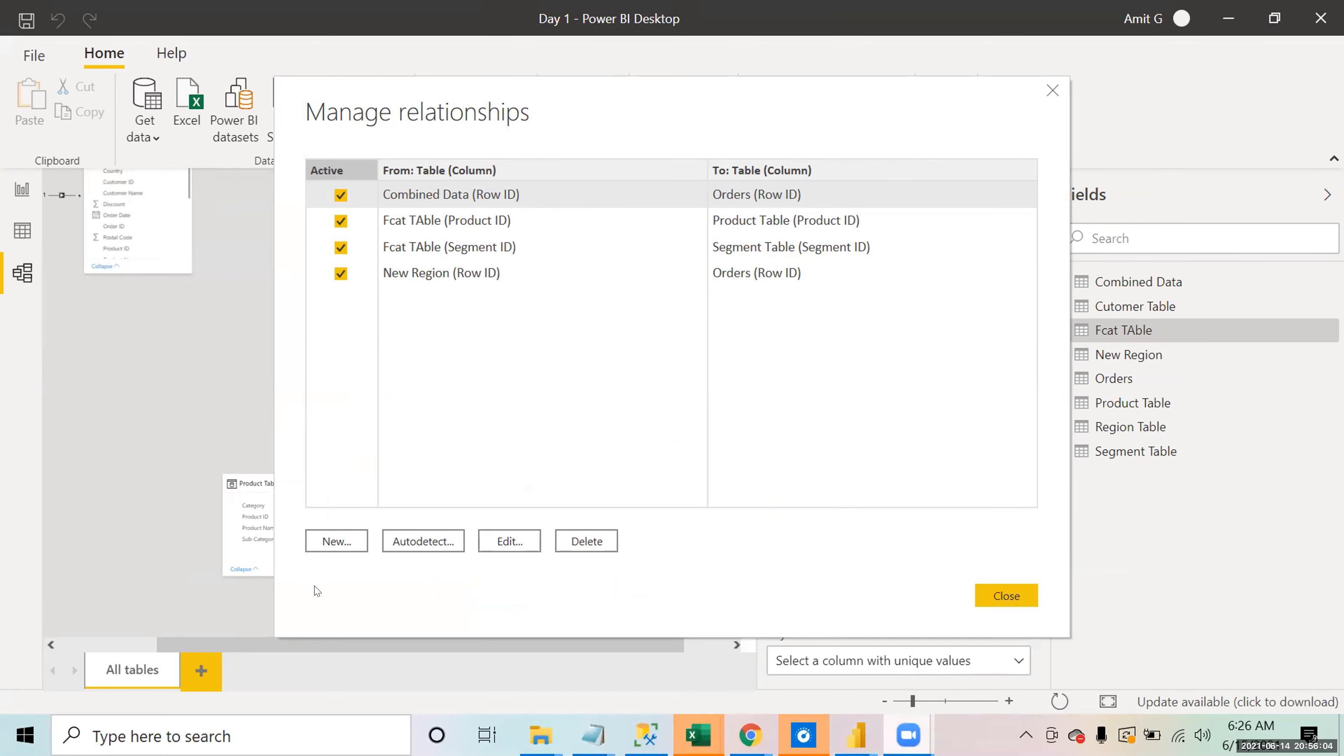
{"action": "left_click", "coordinate": [349, 540]}
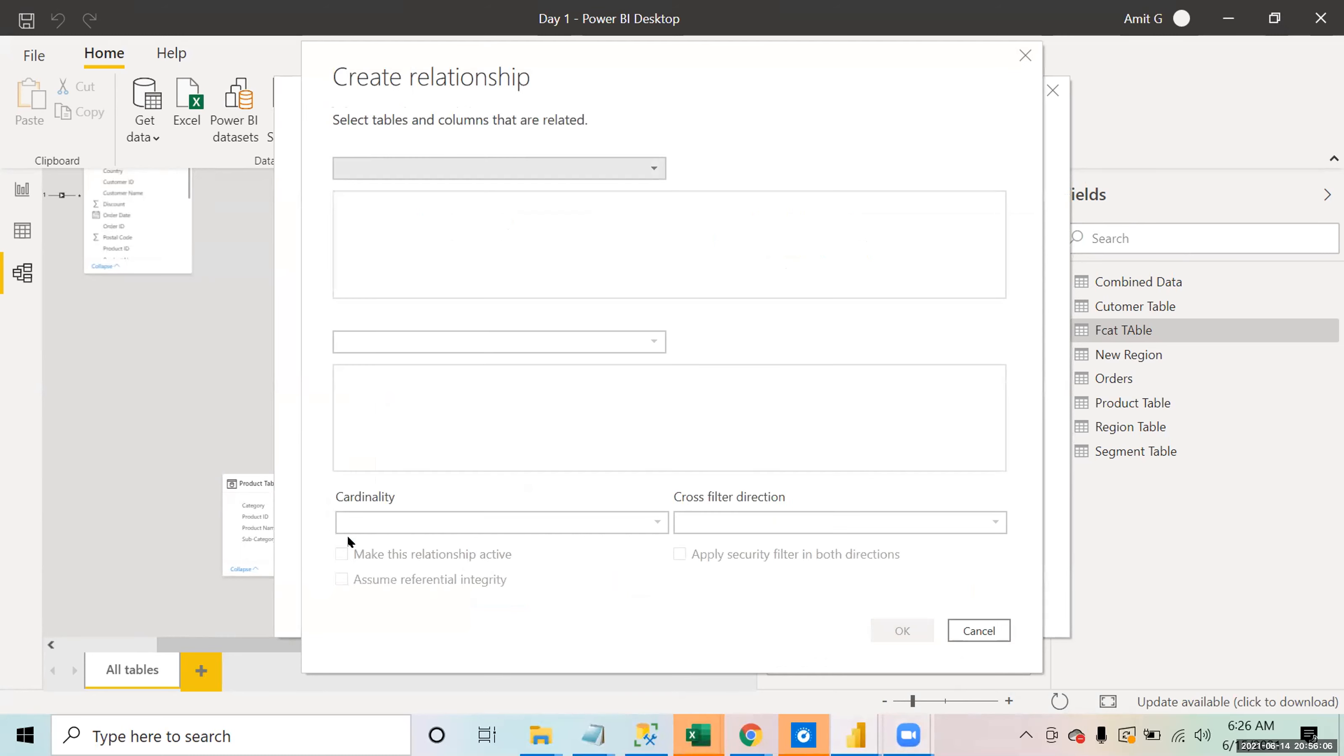
{"action": "left_click", "coordinate": [444, 169]}
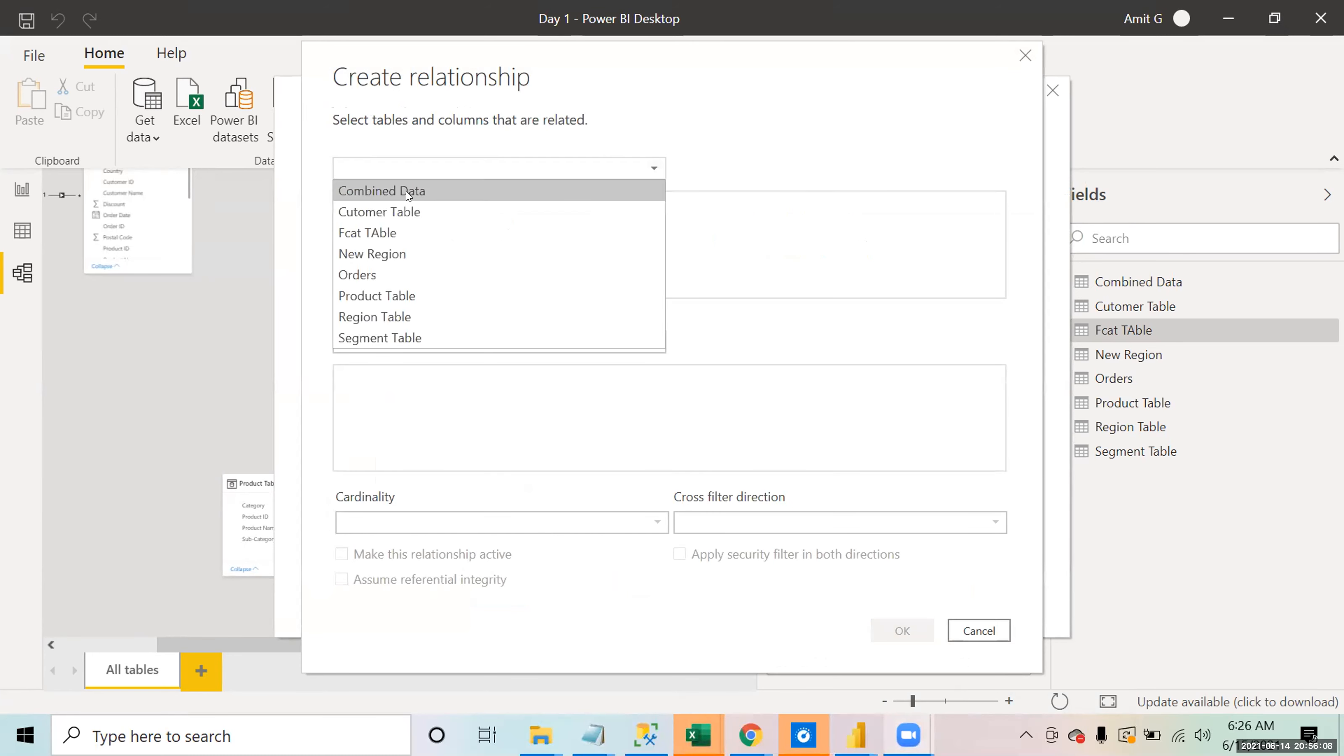
{"action": "left_click", "coordinate": [391, 233]}
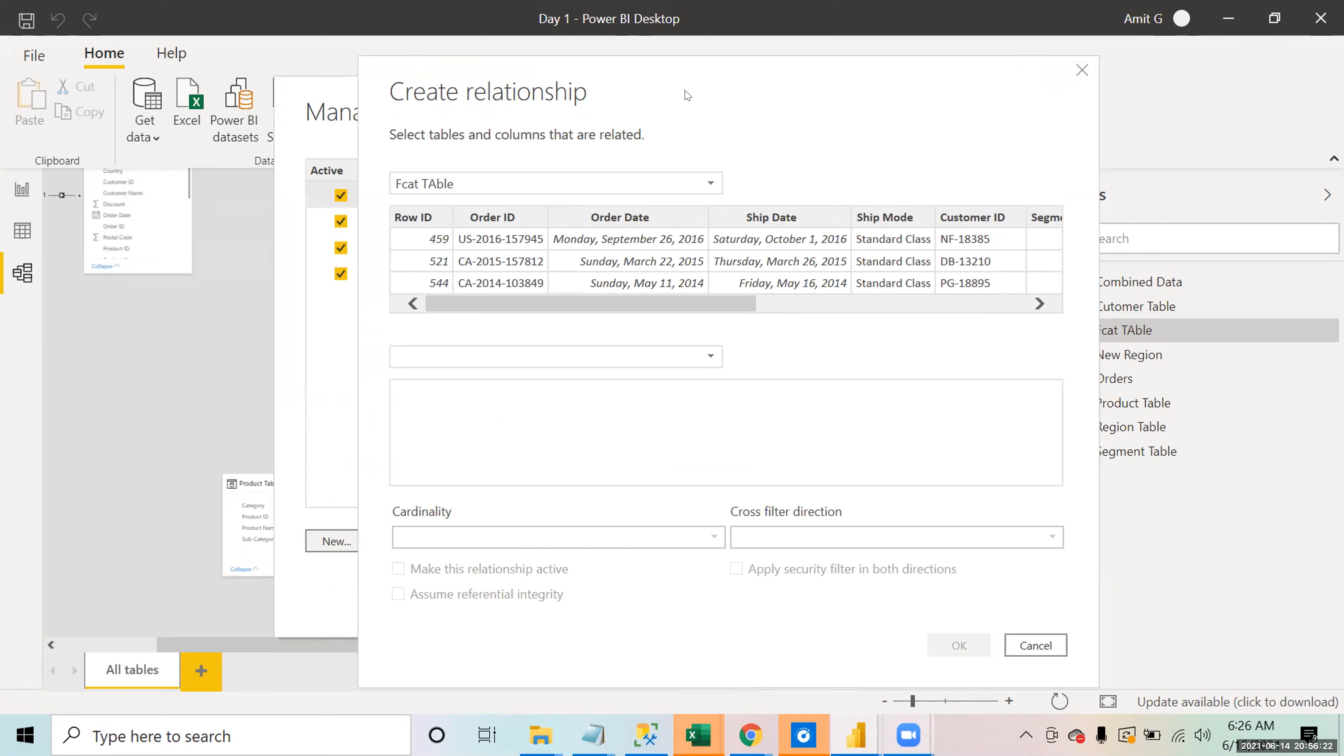
{"action": "left_click_drag", "start_coordinate": [687, 95], "coordinate": [837, 63]}
{"action": "left_click", "coordinate": [743, 324]}
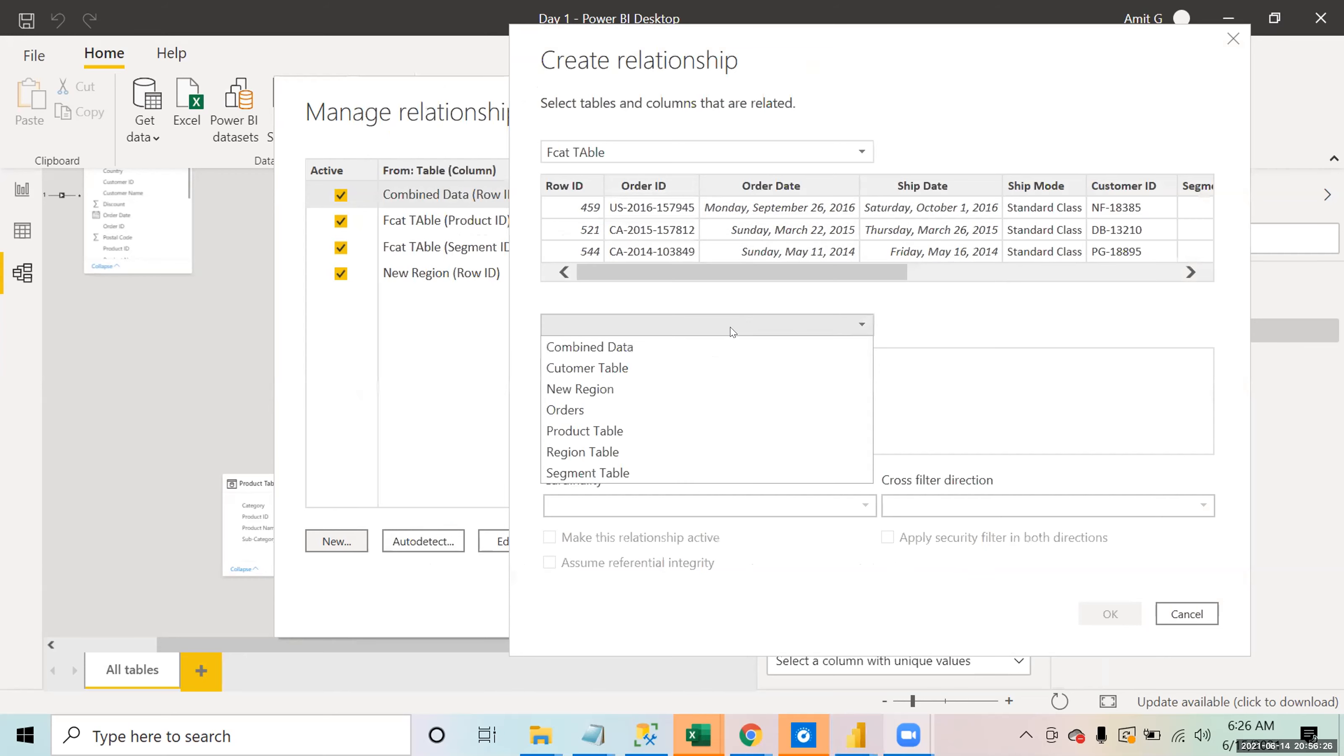
{"action": "left_click", "coordinate": [621, 374]}
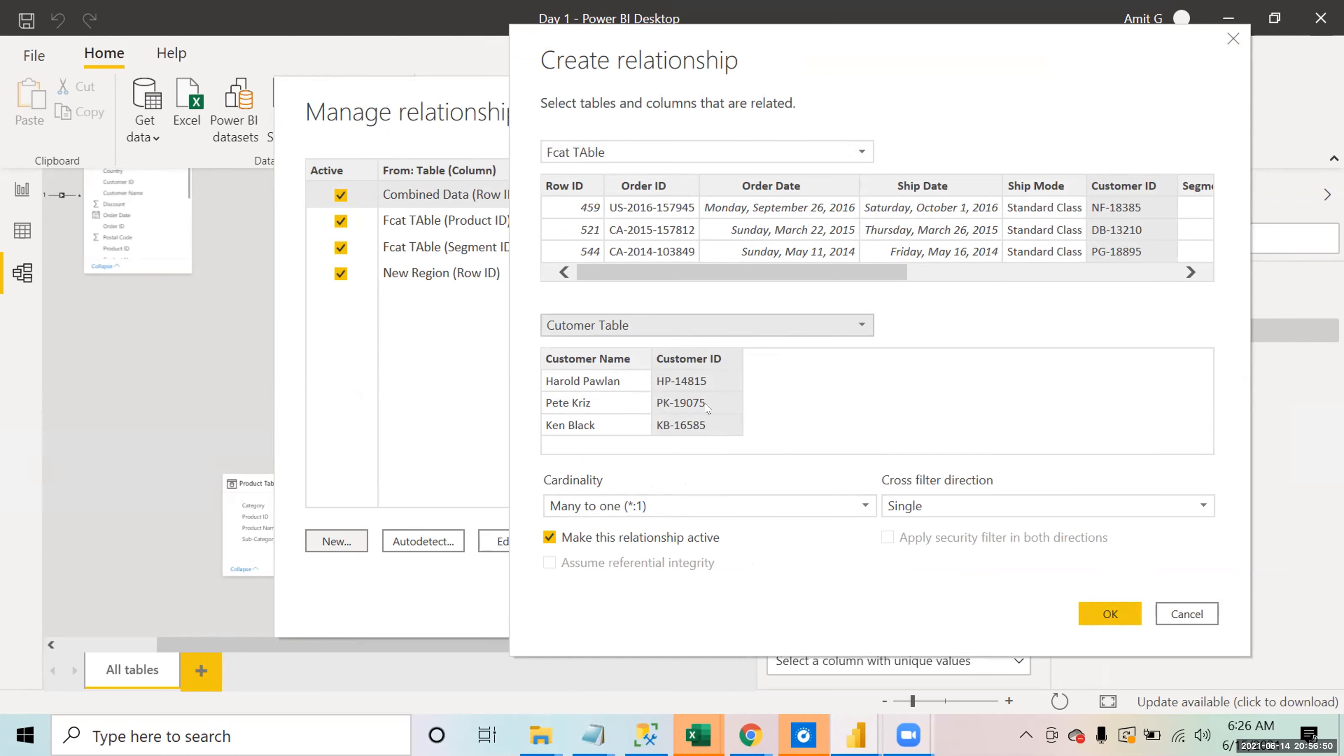
Step: Swap the tables so Cutomer Table comes first and Fcat TAble second, and create the one-to-many relationship
{"action": "left_click", "coordinate": [666, 152]}
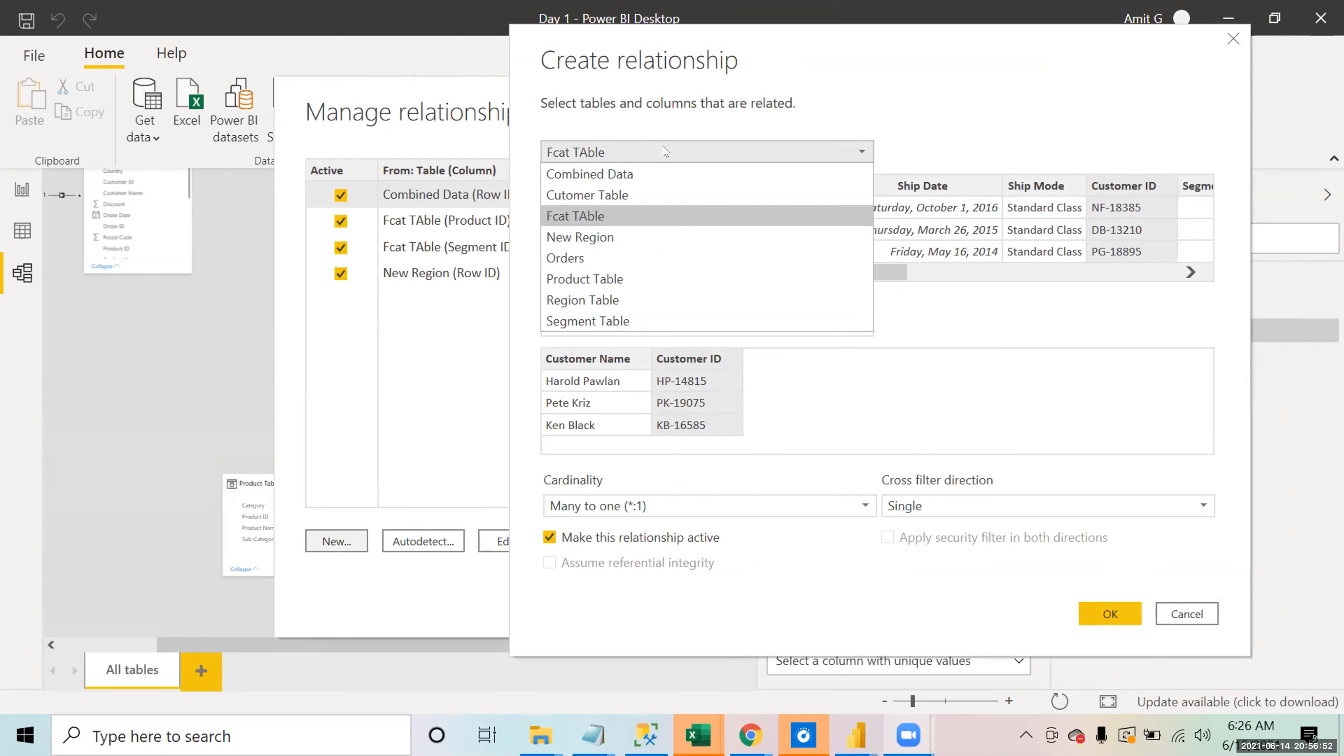
{"action": "left_click", "coordinate": [638, 192]}
{"action": "left_click", "coordinate": [649, 318]}
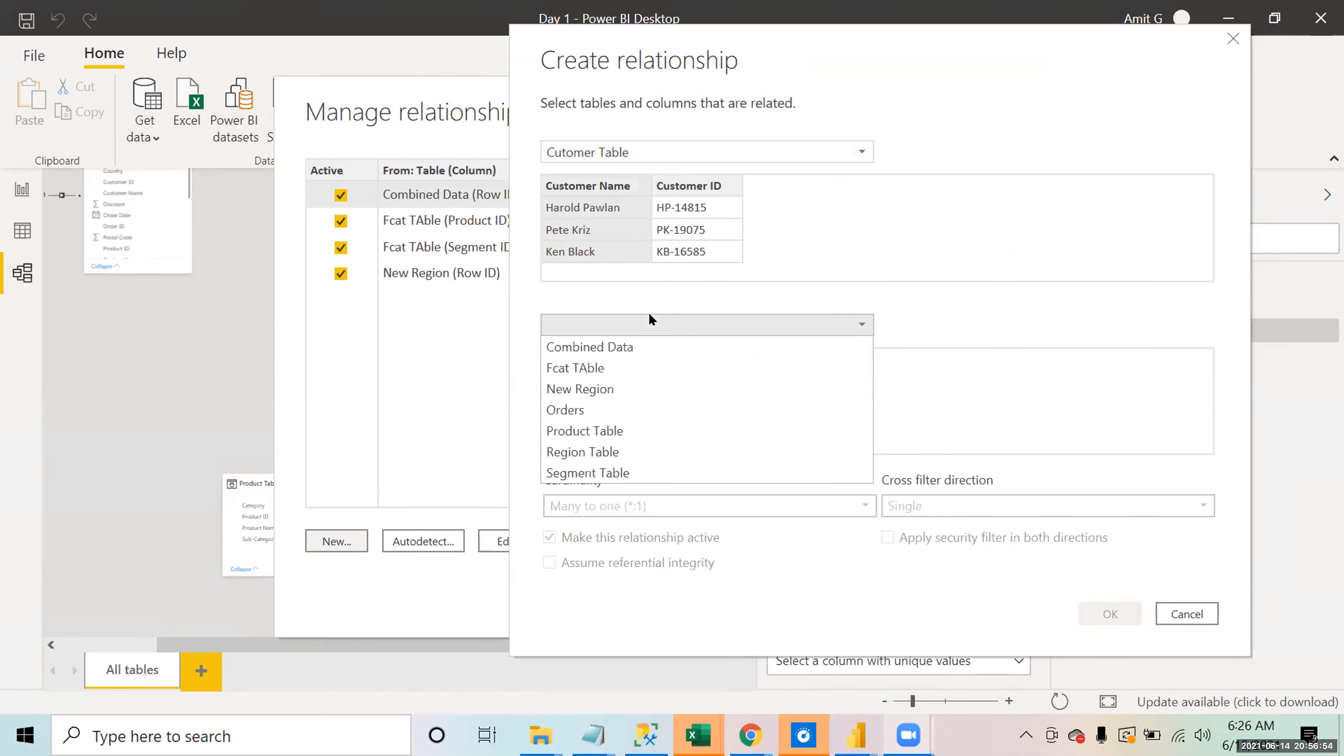
{"action": "left_click", "coordinate": [603, 367]}
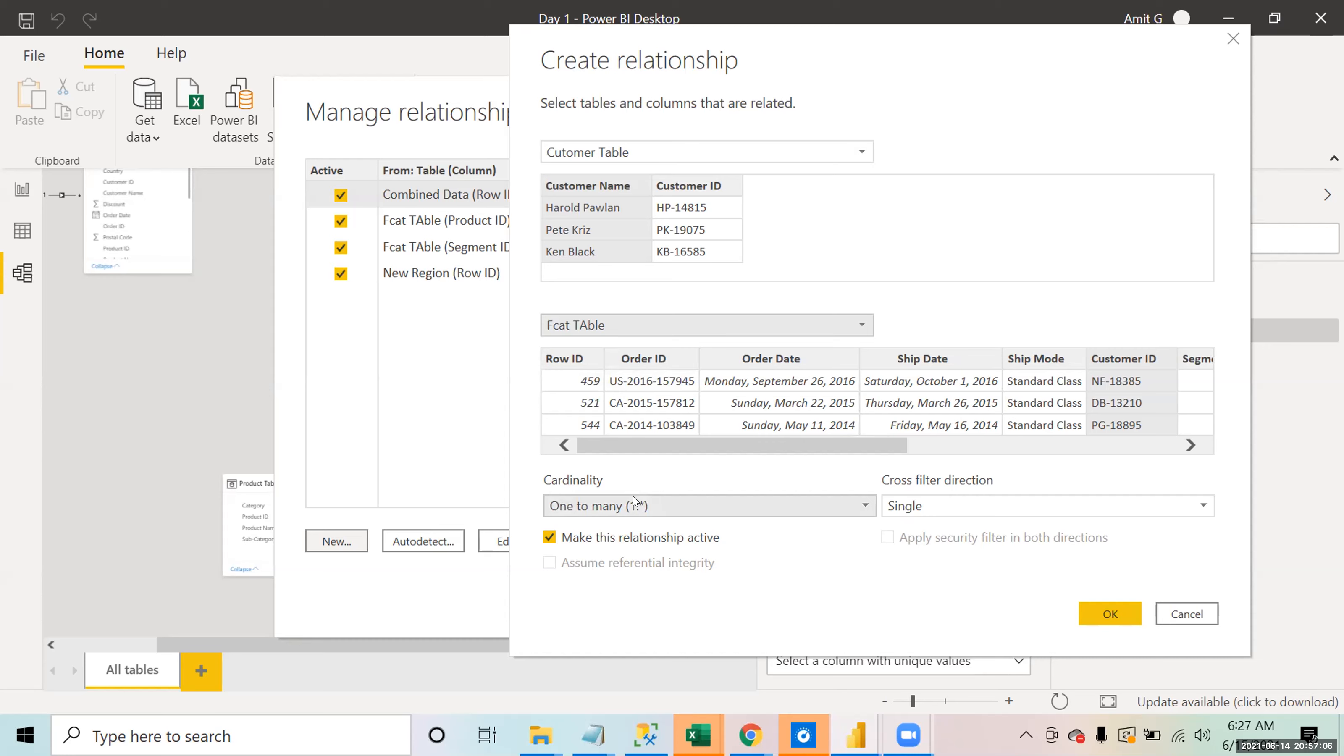
{"action": "left_click", "coordinate": [1111, 614]}
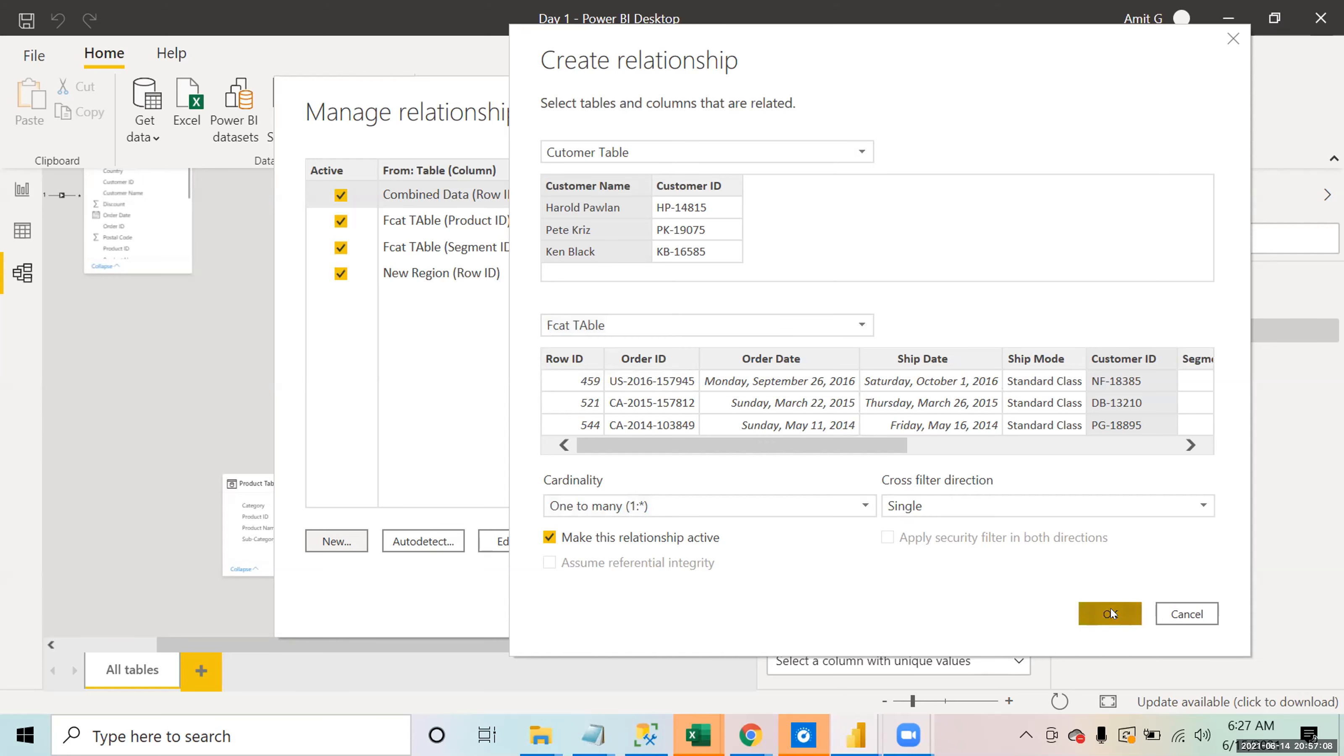
{"action": "left_click", "coordinate": [1006, 596]}
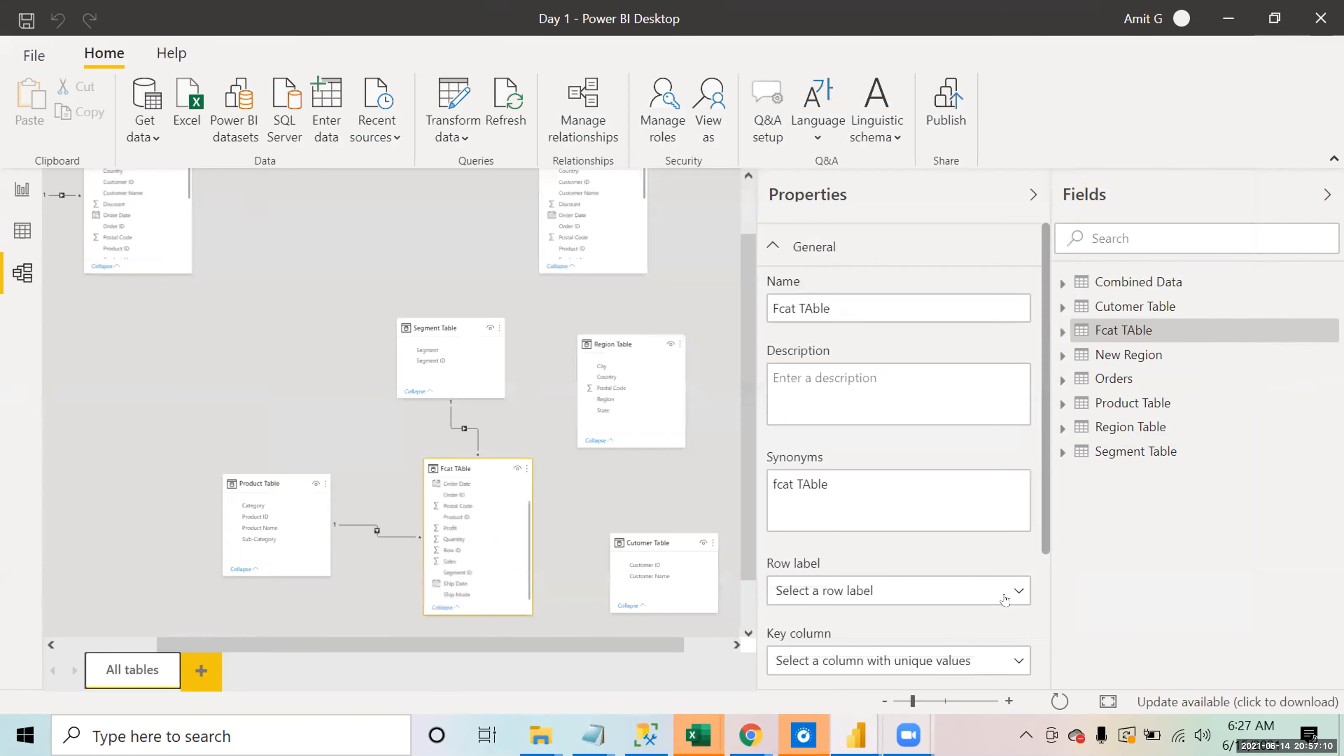
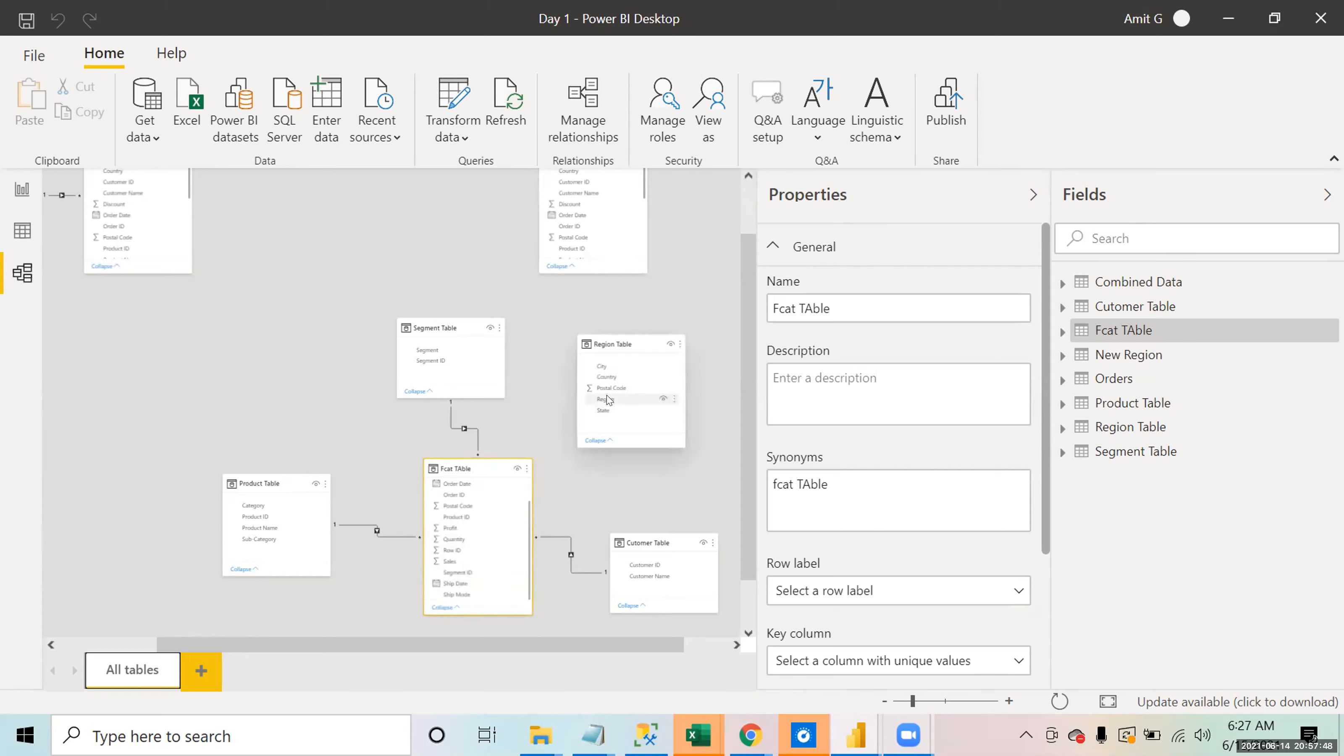
Step: Relate Region Table to Fcat TAble through the Postal Code column in the model diagram
{"action": "left_click_drag", "start_coordinate": [611, 390], "coordinate": [497, 503]}
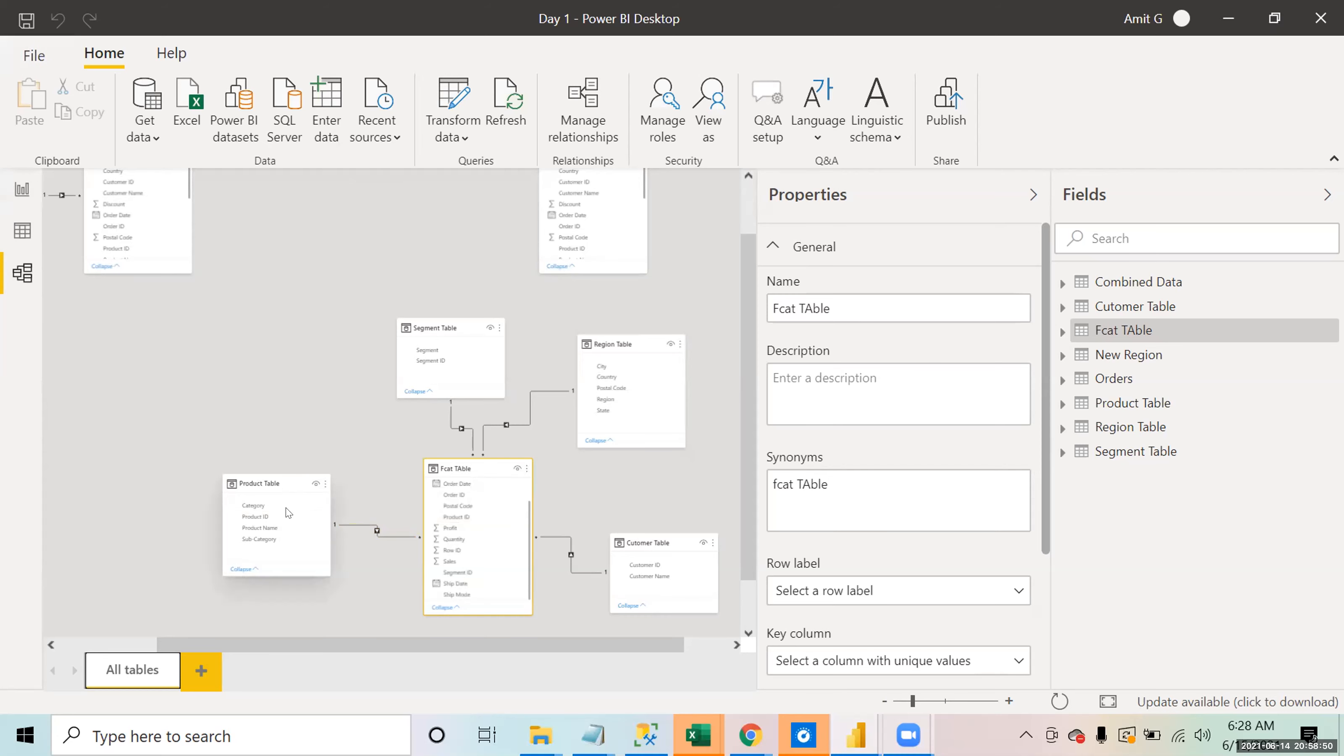
Step: Return to the report and add a new blank page after Page 3
{"action": "left_click", "coordinate": [22, 229]}
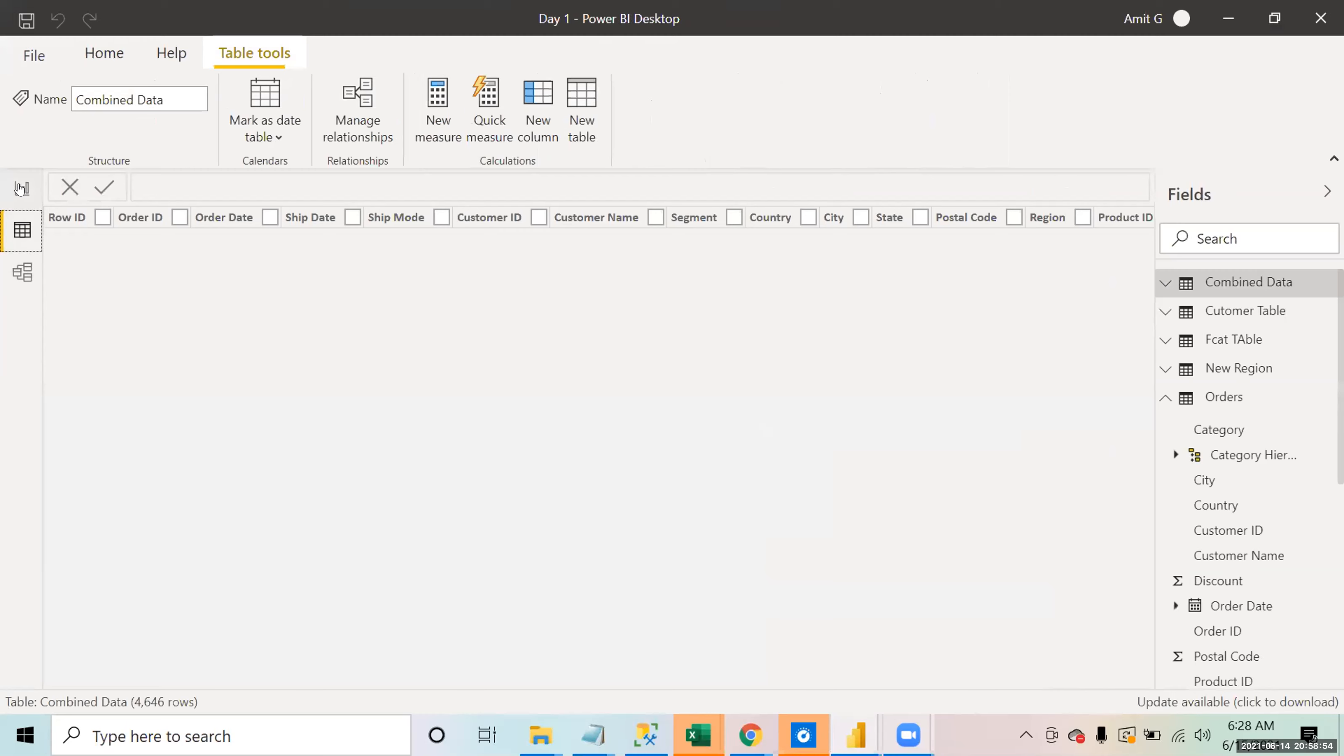
{"action": "left_click", "coordinate": [21, 188]}
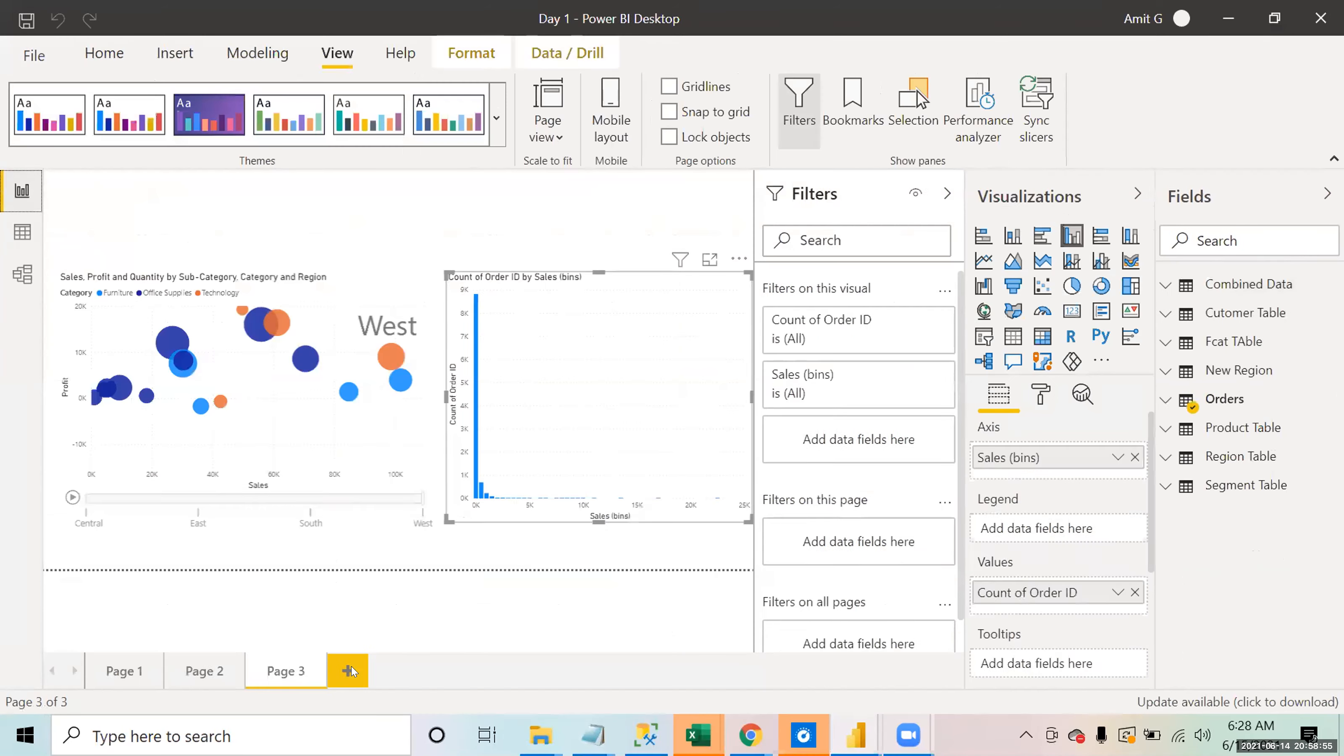
{"action": "left_click", "coordinate": [354, 669]}
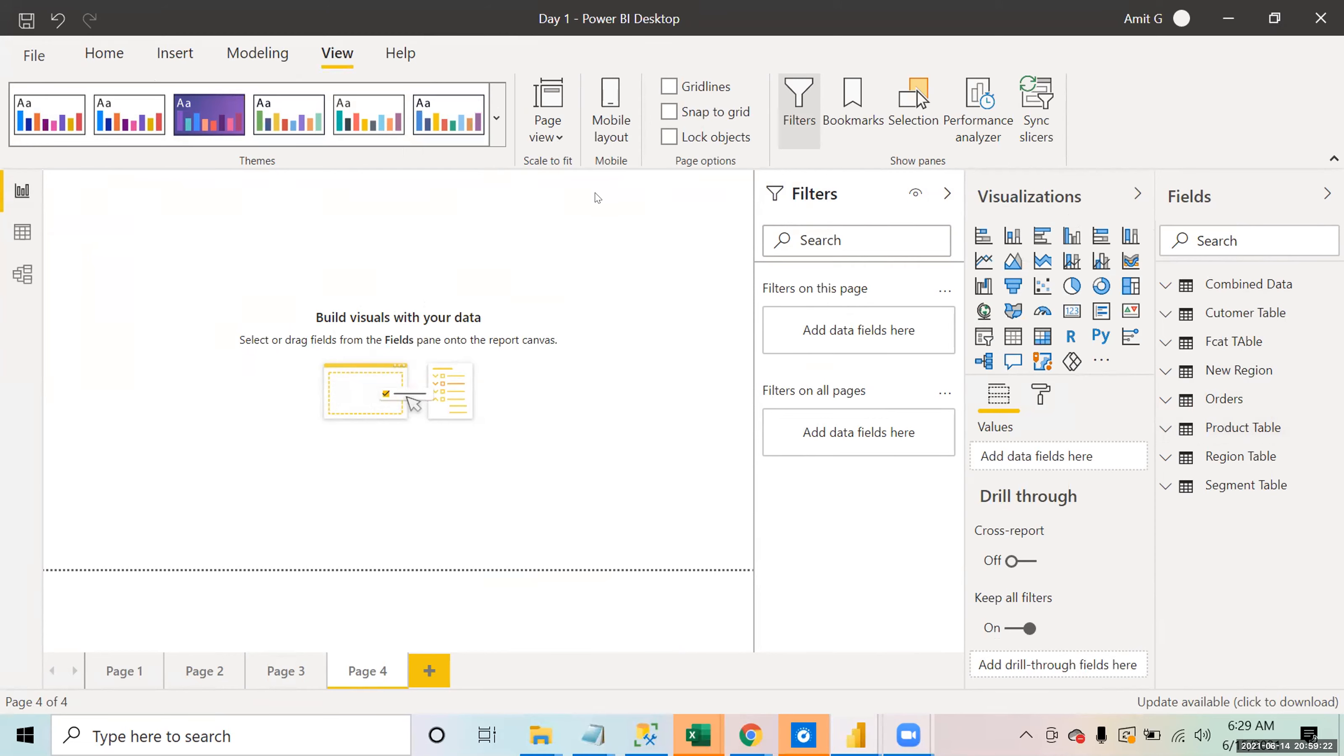
{"action": "left_click", "coordinate": [28, 53]}
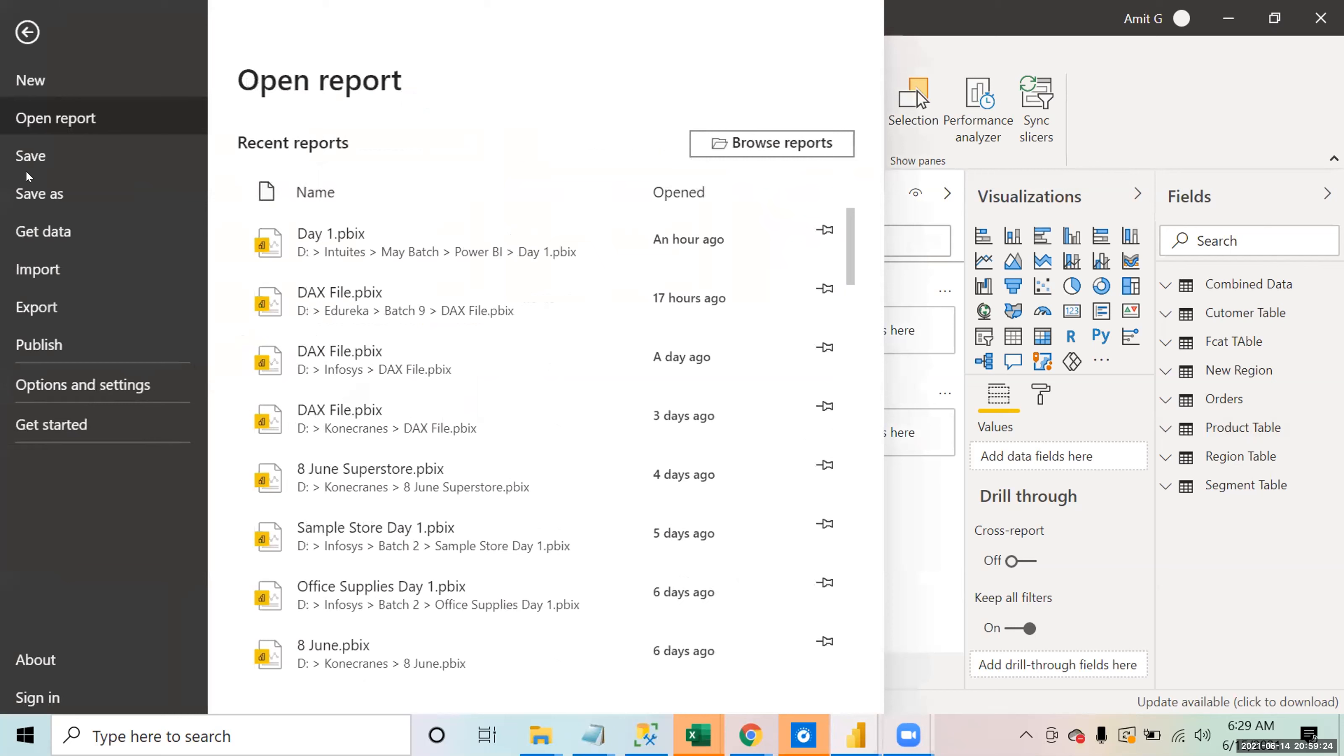
{"action": "left_click", "coordinate": [48, 373]}
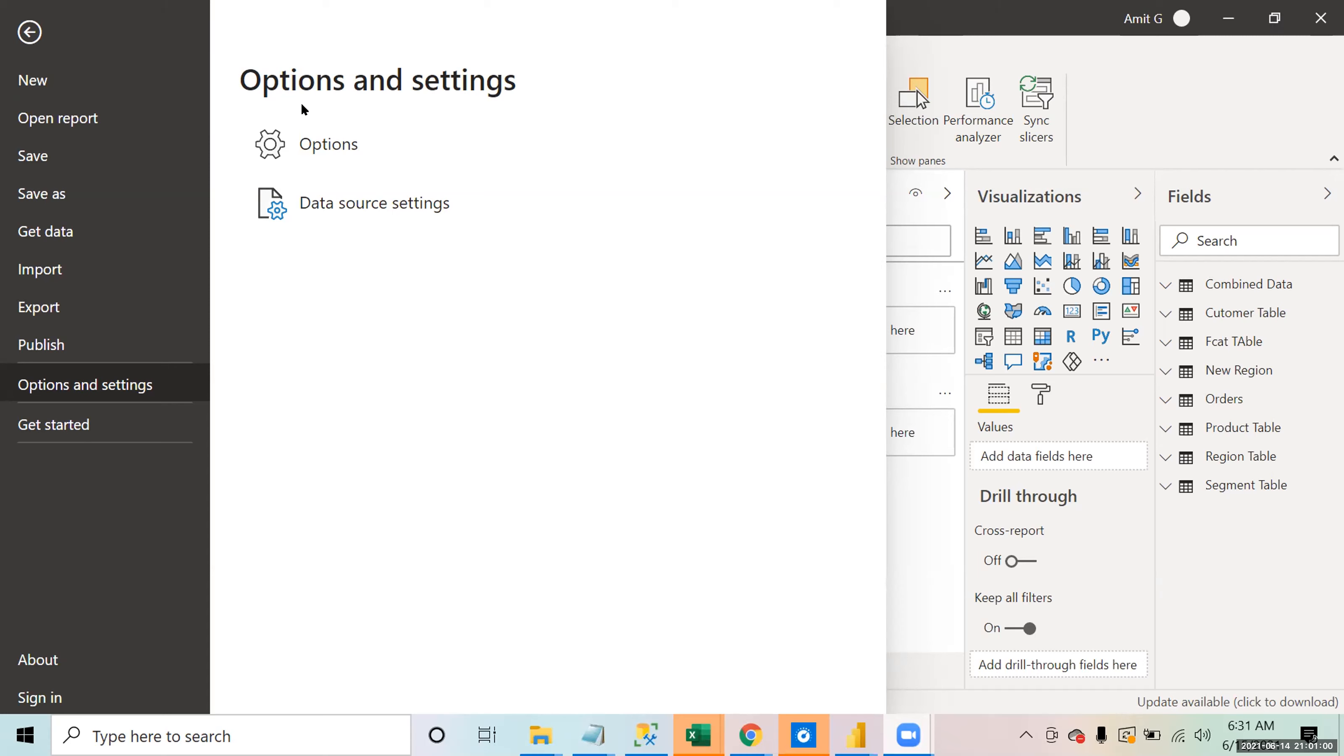
{"action": "left_click", "coordinate": [28, 31]}
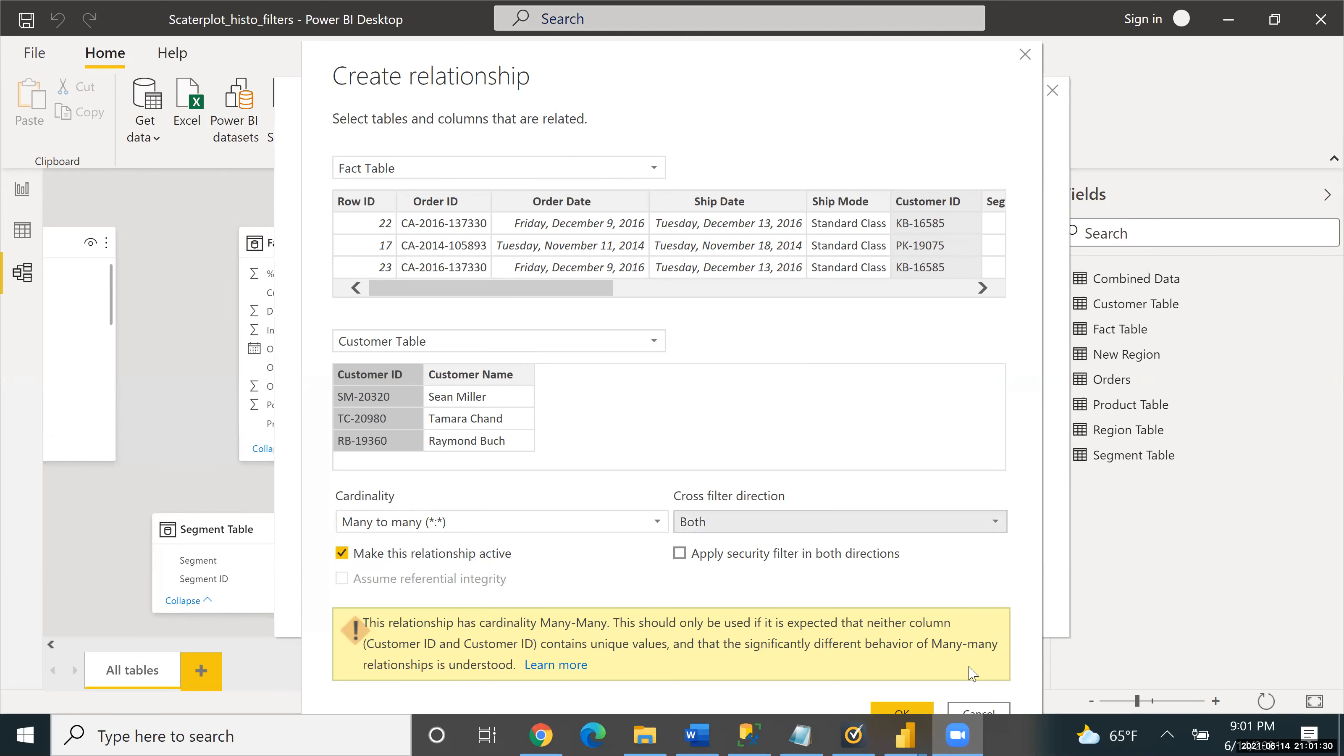
Step: Cancel the pending relationship between Fact Table and Customer Table and close the relationship manager
{"action": "left_click", "coordinate": [991, 710]}
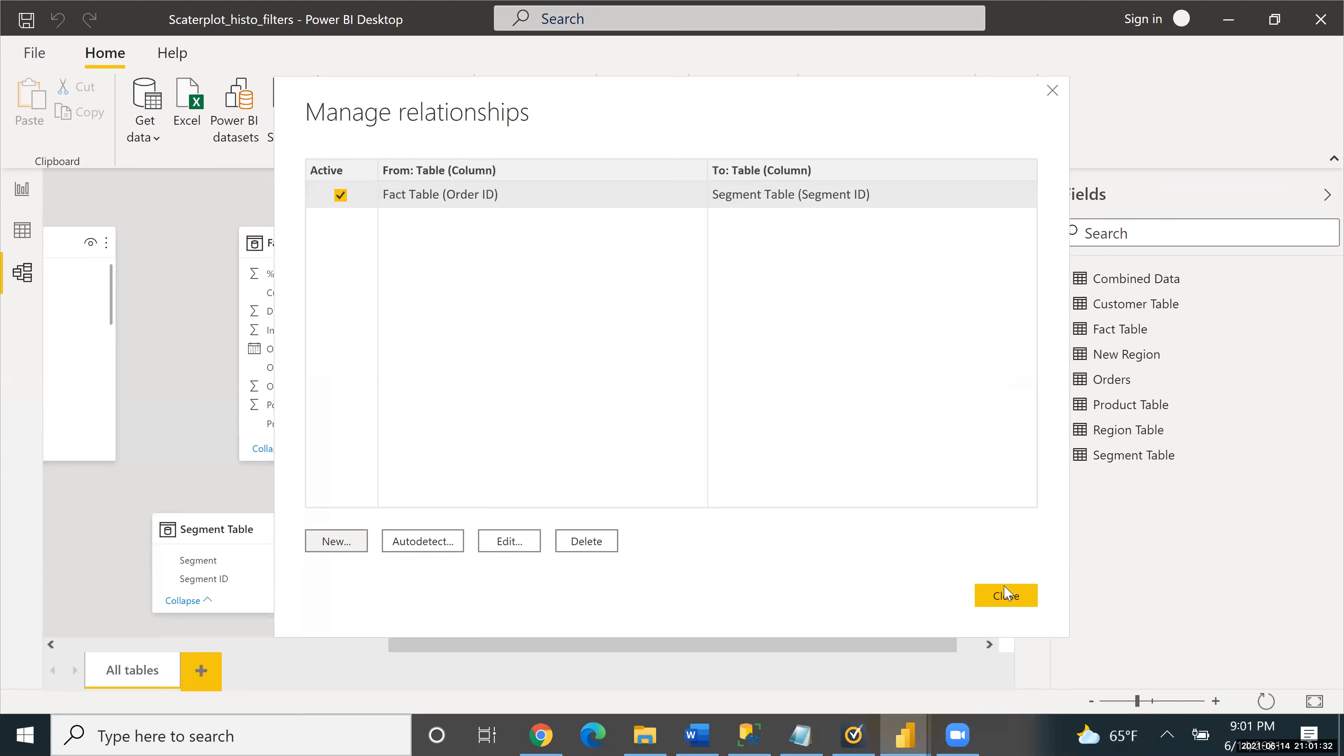
{"action": "left_click", "coordinate": [1006, 597]}
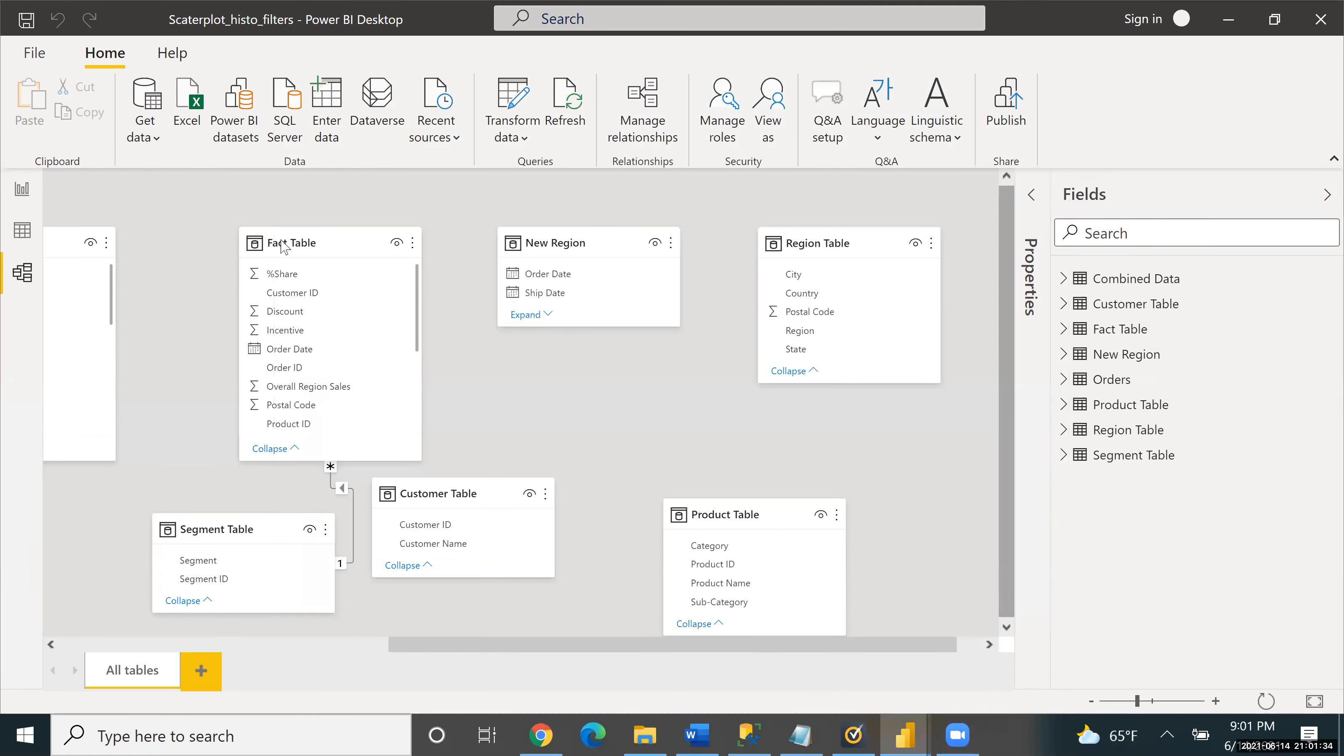
Step: Examine the Customer Table query and its applied steps in the Power Query Editor, and return to the model
{"action": "left_click", "coordinate": [507, 129]}
{"action": "left_click", "coordinate": [532, 175]}
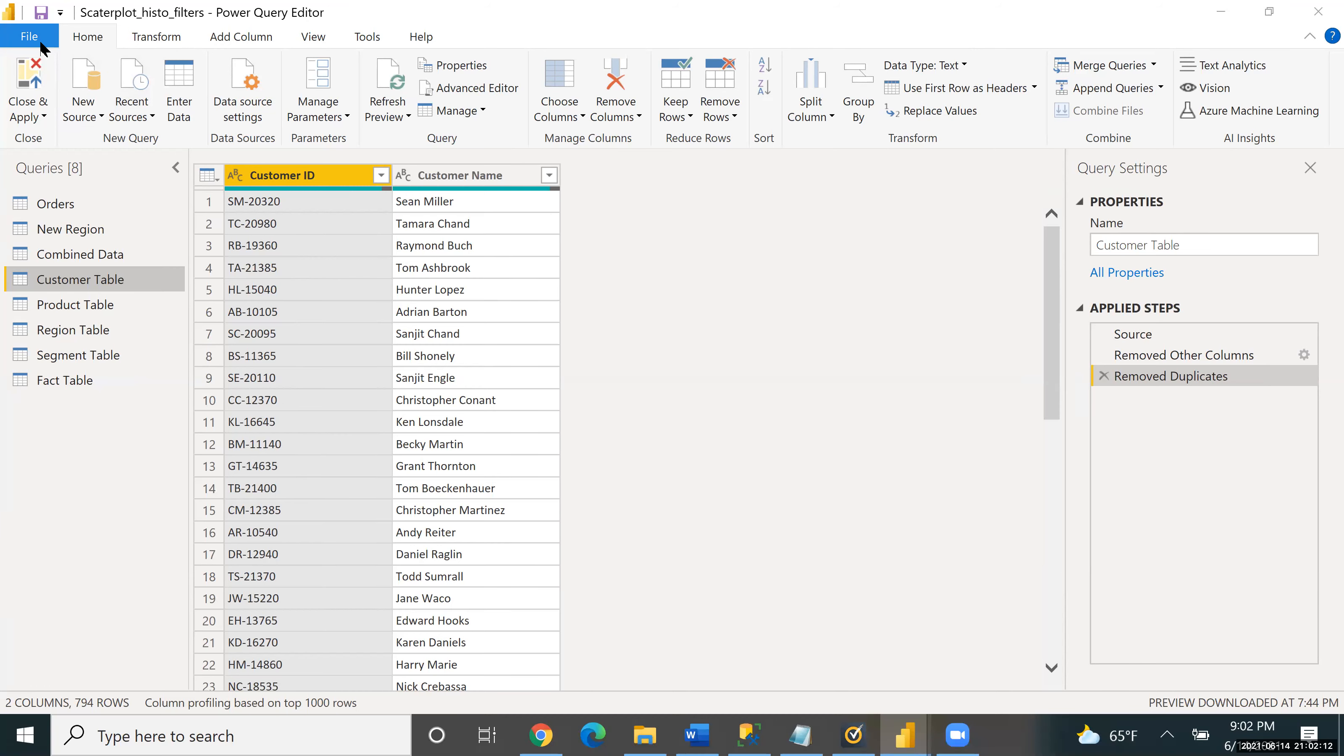
{"action": "key", "text": "alt+Tab"}
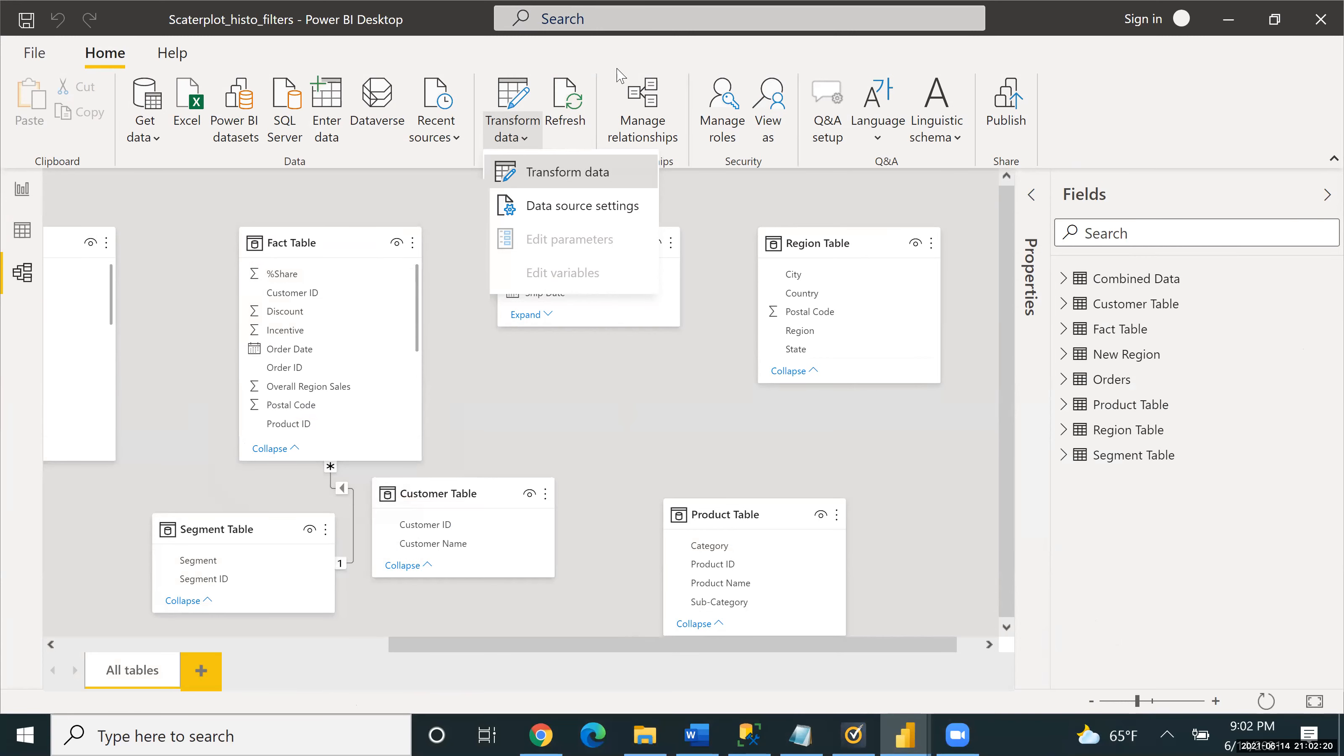
Step: Try to set up a relationship between Fact Table and Customer Table on their Customer ID columns
{"action": "left_click", "coordinate": [655, 122]}
{"action": "left_click", "coordinate": [656, 122]}
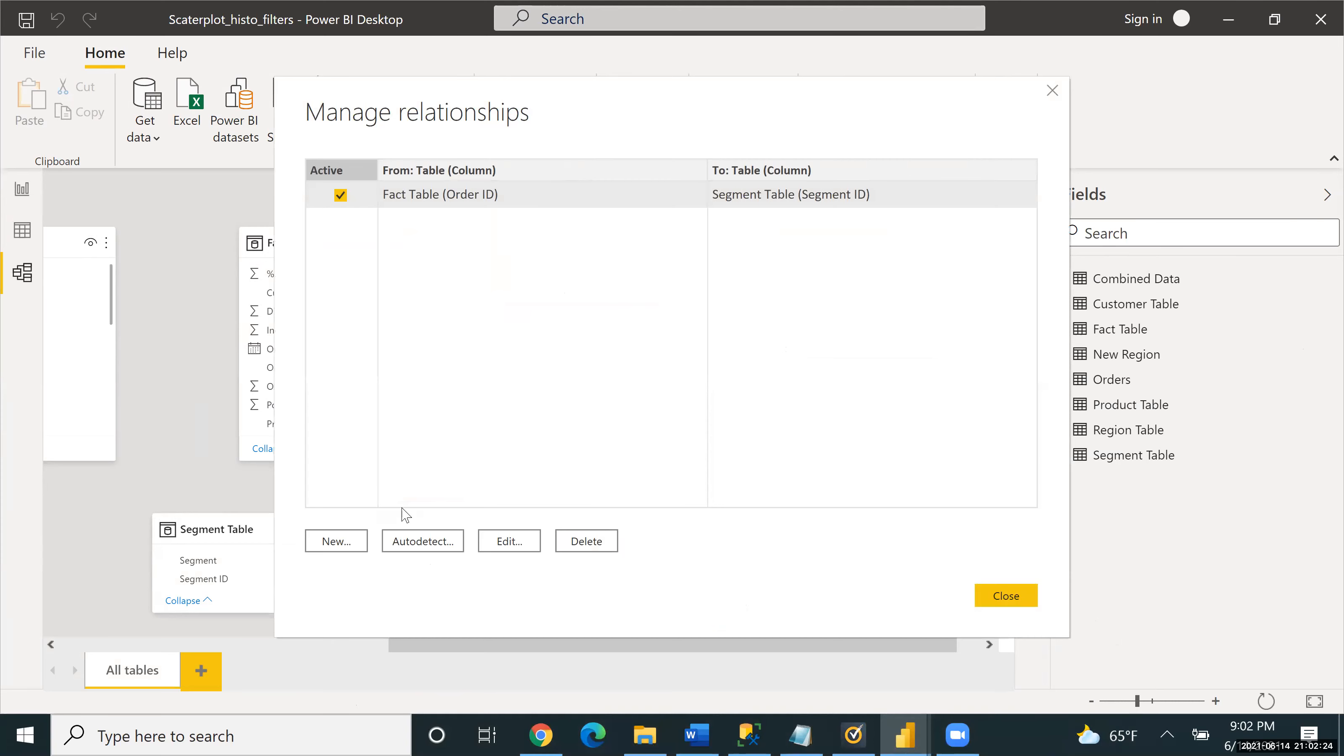
{"action": "left_click", "coordinate": [352, 539]}
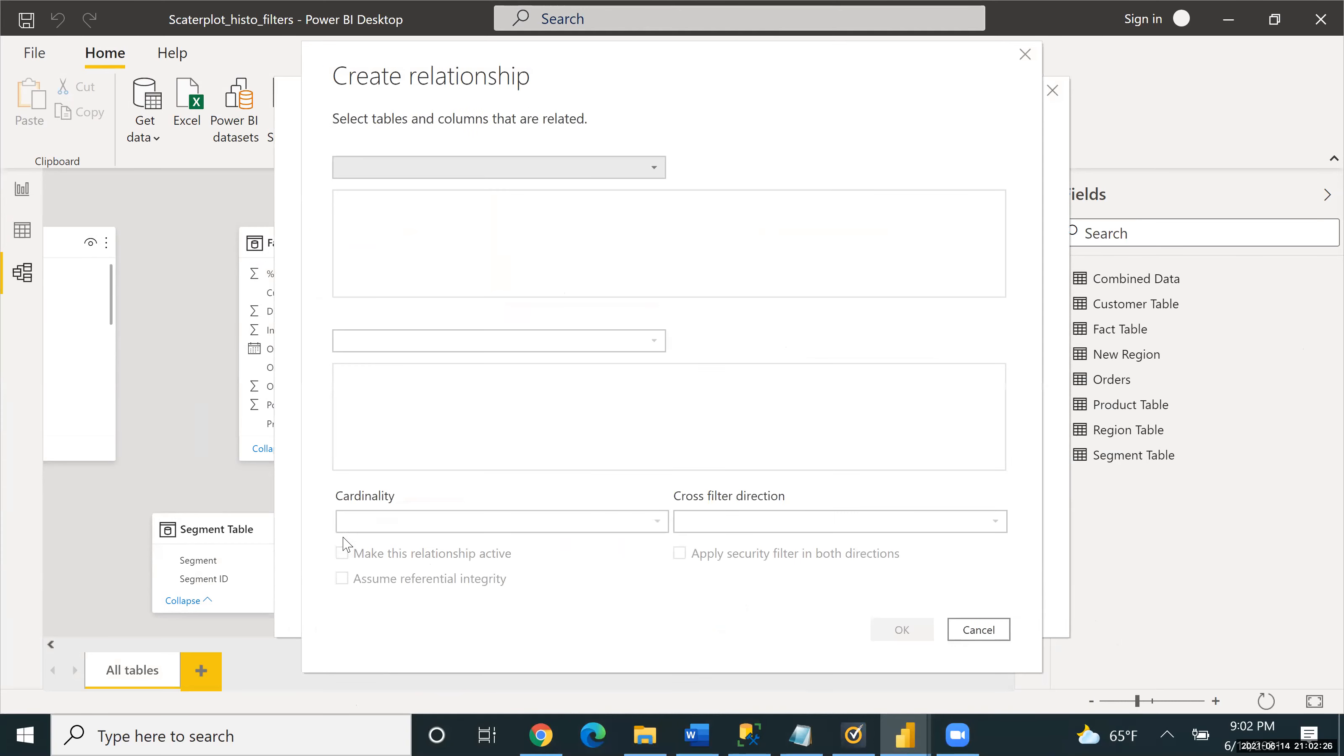
{"action": "left_click", "coordinate": [544, 172]}
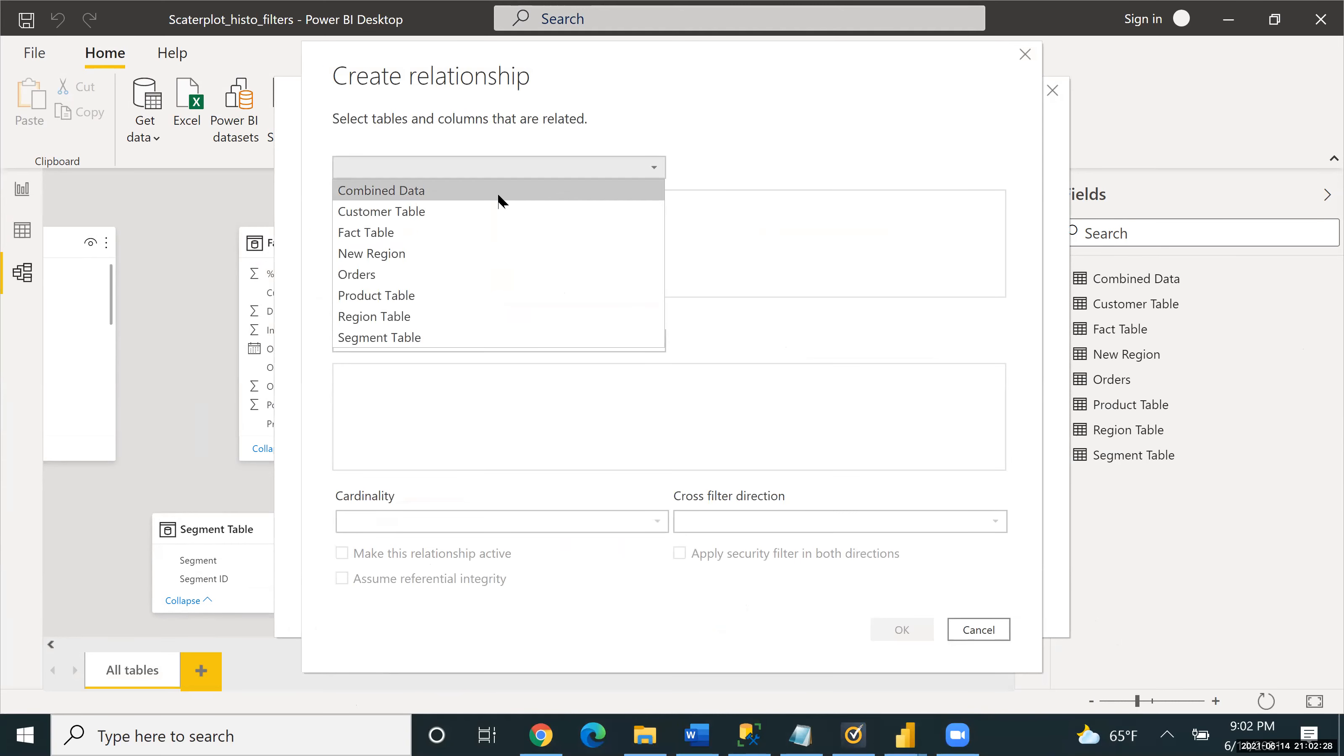
{"action": "left_click", "coordinate": [468, 233]}
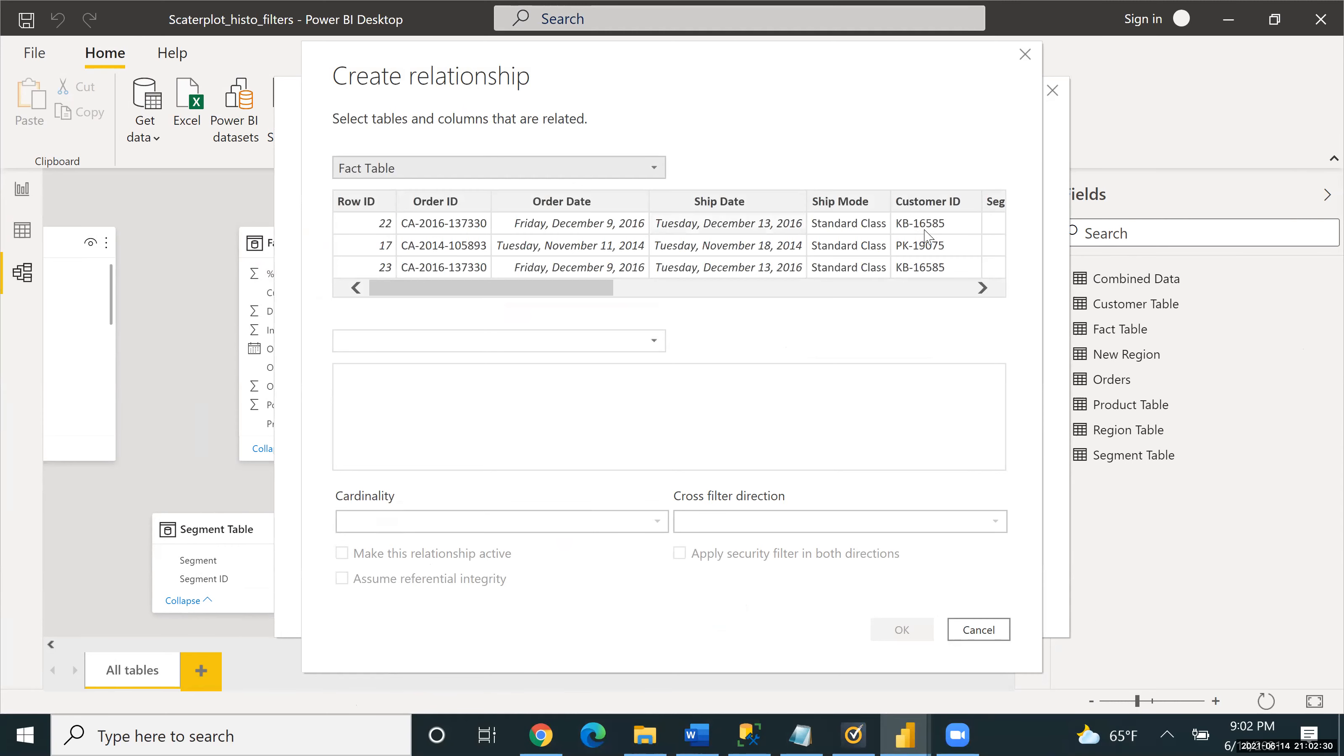
{"action": "left_click", "coordinate": [604, 341]}
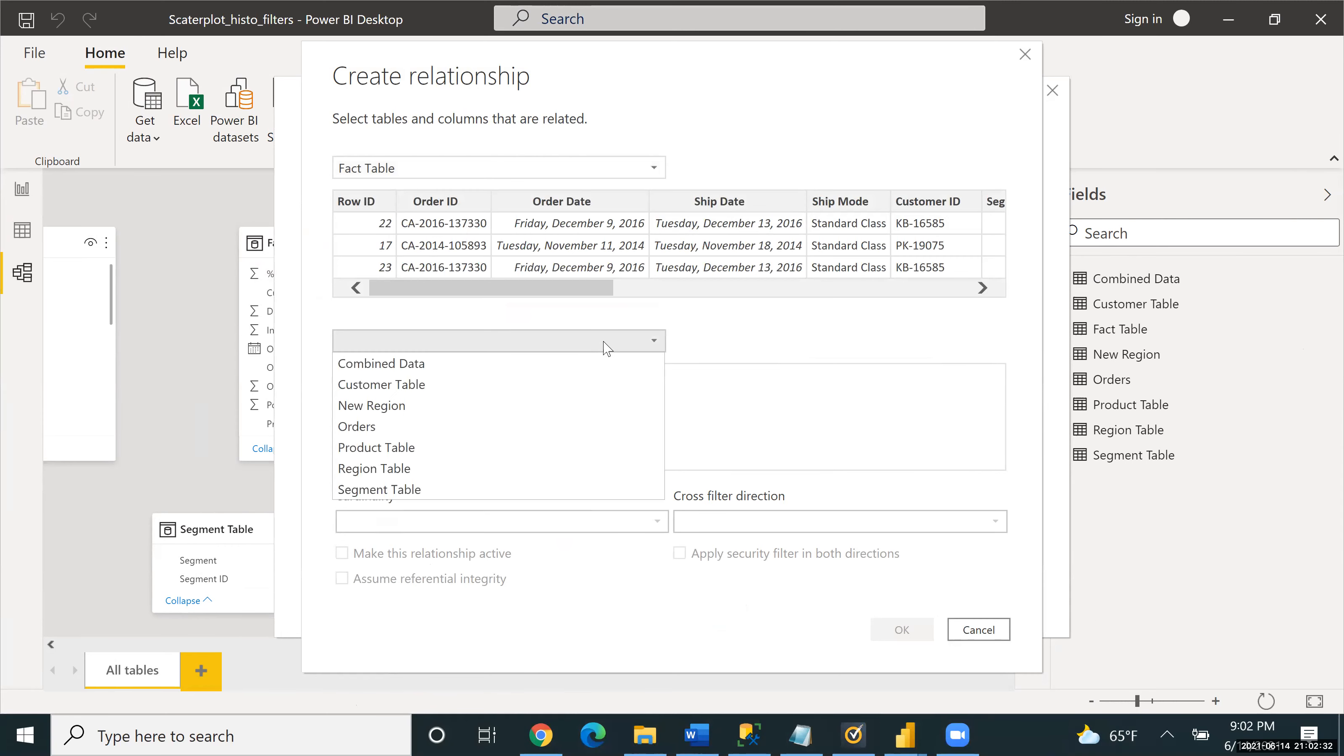
{"action": "left_click", "coordinate": [562, 395]}
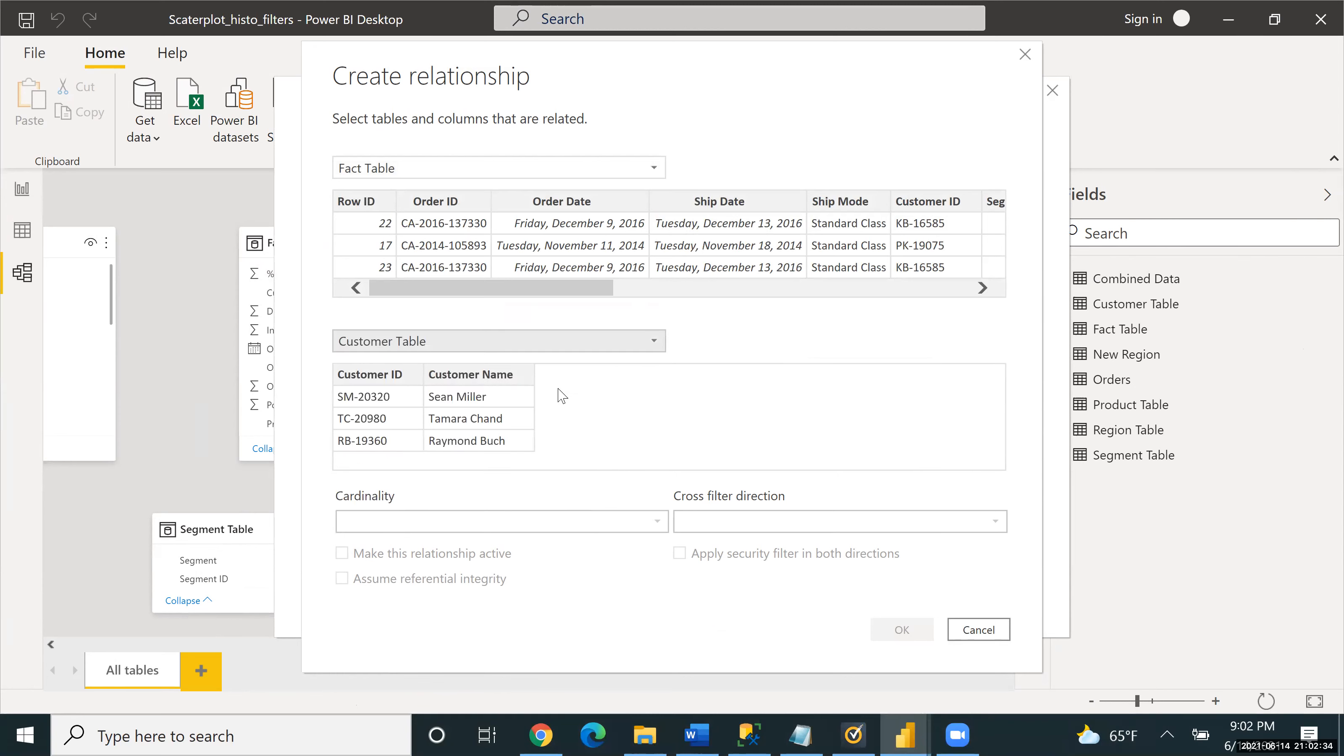
{"action": "left_click", "coordinate": [926, 200]}
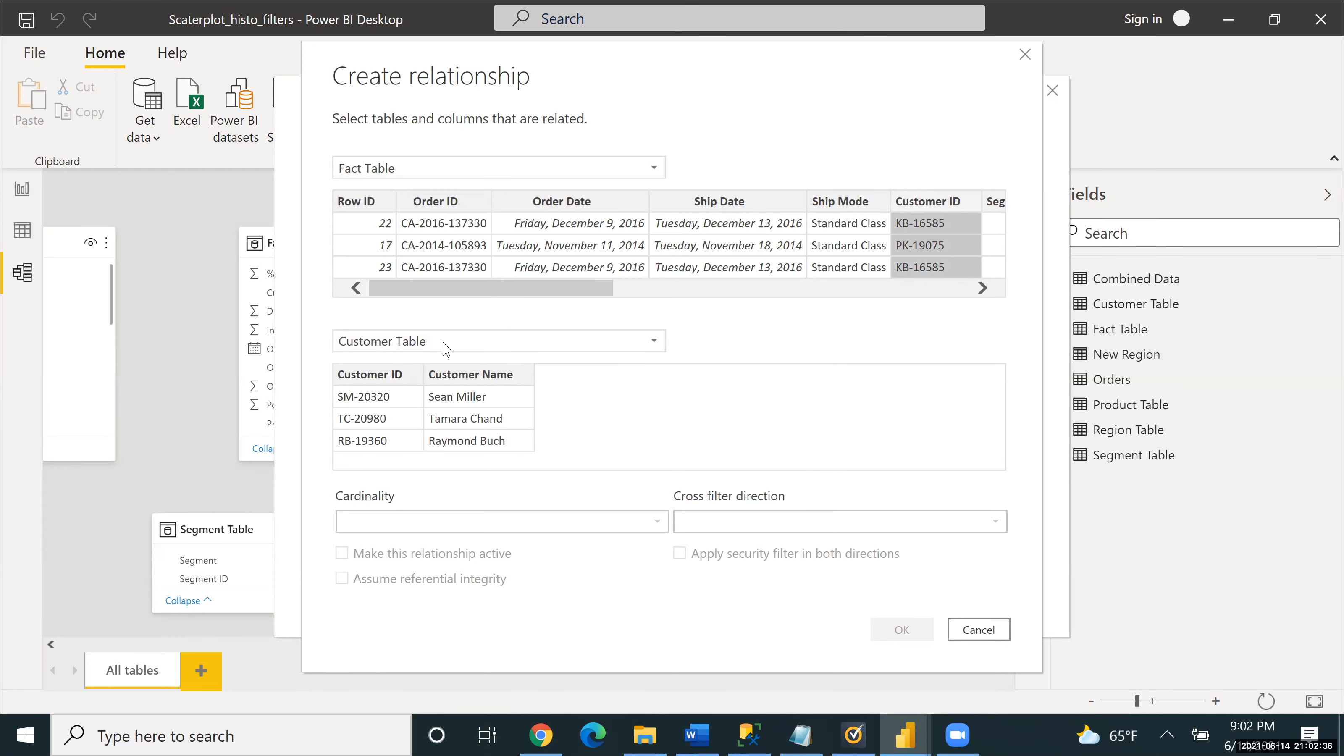
{"action": "left_click", "coordinate": [379, 376]}
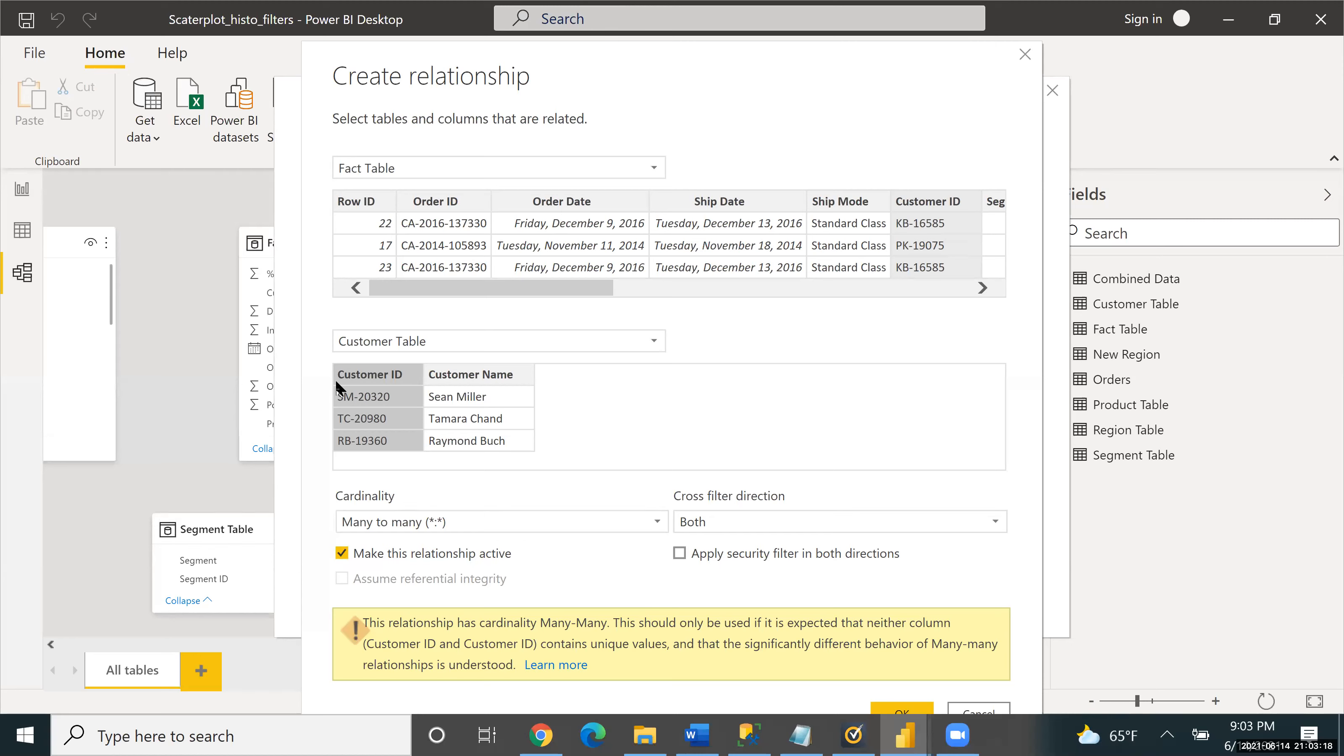
Step: Recheck the Customer Table query in the Power Query Editor and cancel the pending relationship with Fact Table
{"action": "mouse_move", "coordinate": [905, 736]}
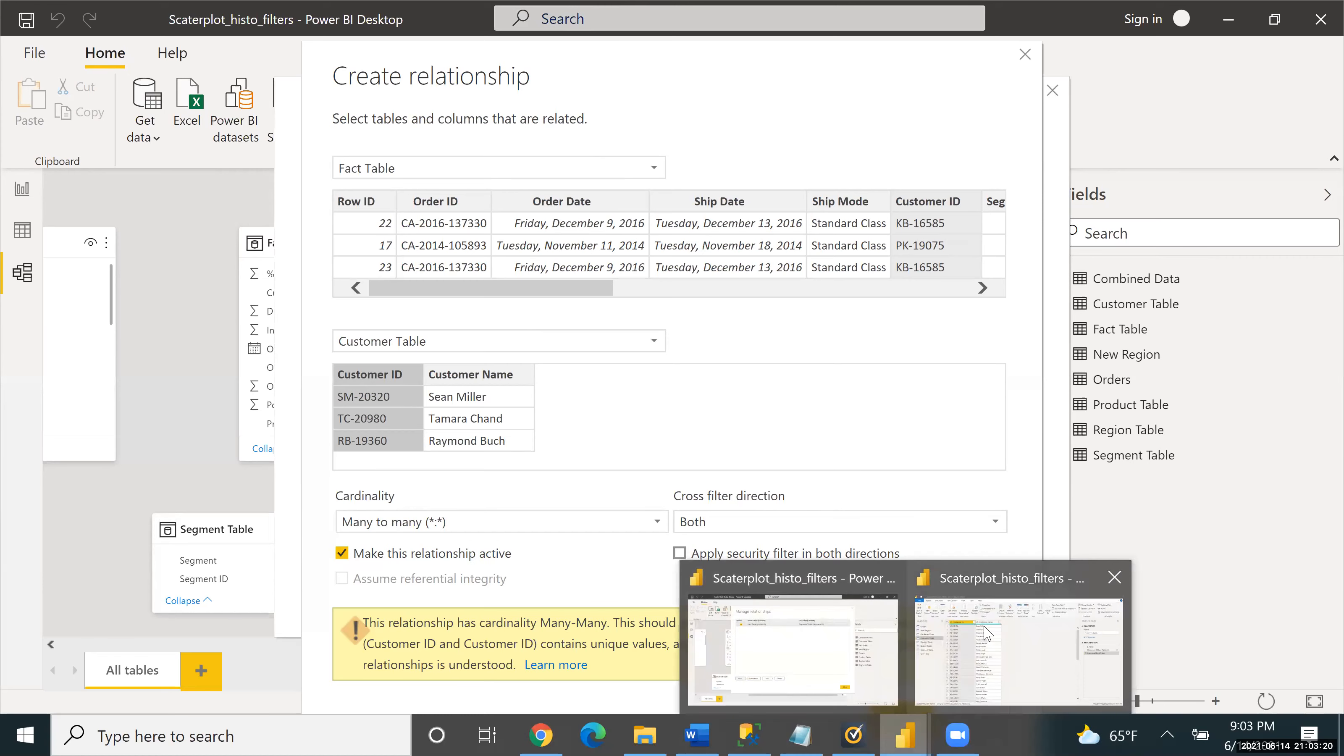
{"action": "left_click", "coordinate": [983, 632]}
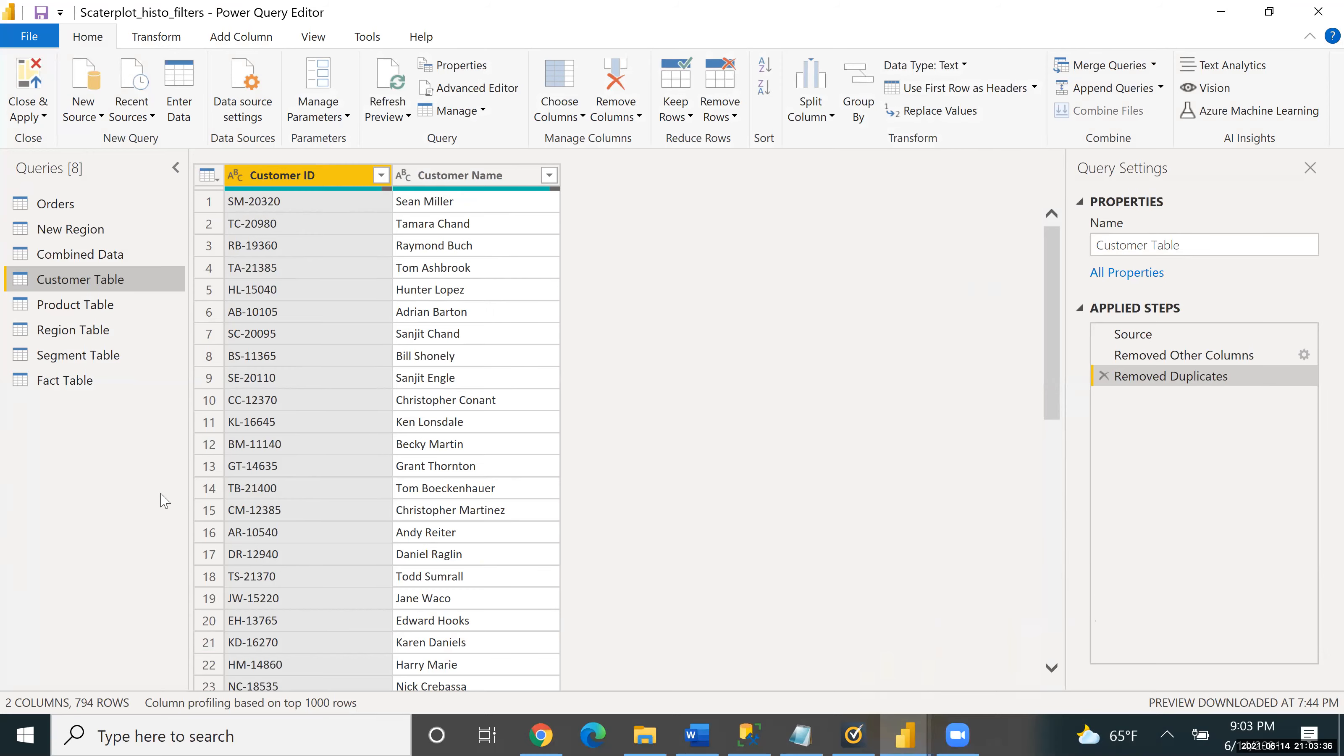
{"action": "key", "text": "alt+Tab"}
{"action": "key", "text": "alt+Tab"}
{"action": "left_click", "coordinate": [899, 693]}
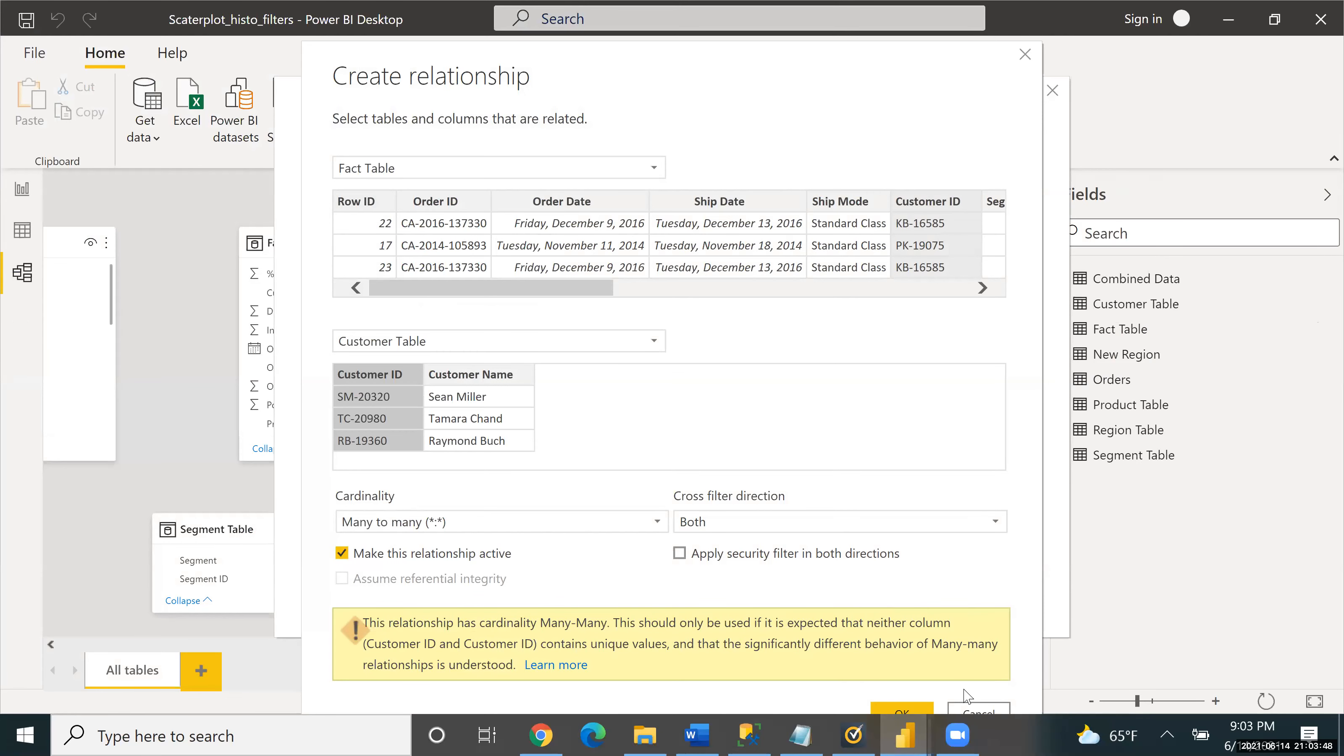
{"action": "left_click", "coordinate": [976, 712]}
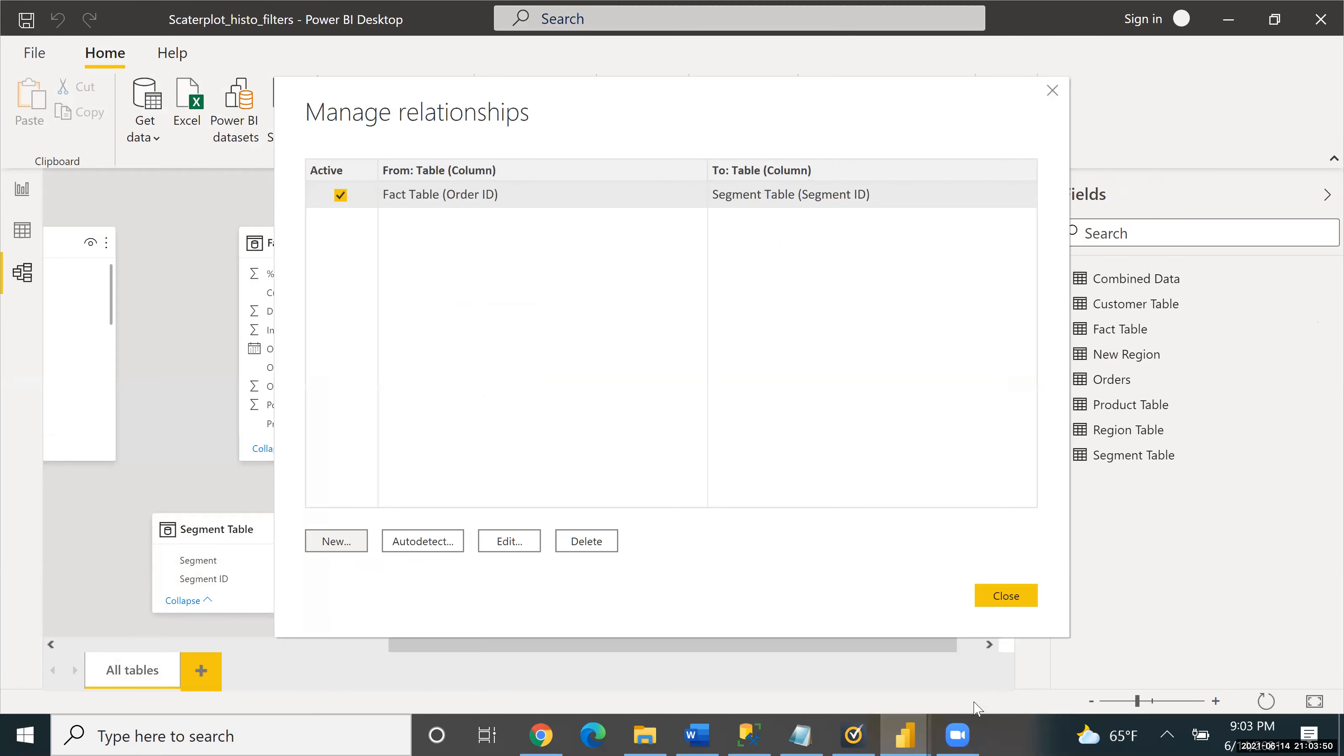
Step: Redo the Customer Table query's duplicate removal on Customer ID in place of the existing Removed Duplicates step, and apply the changes to the model
{"action": "left_click", "coordinate": [1024, 602]}
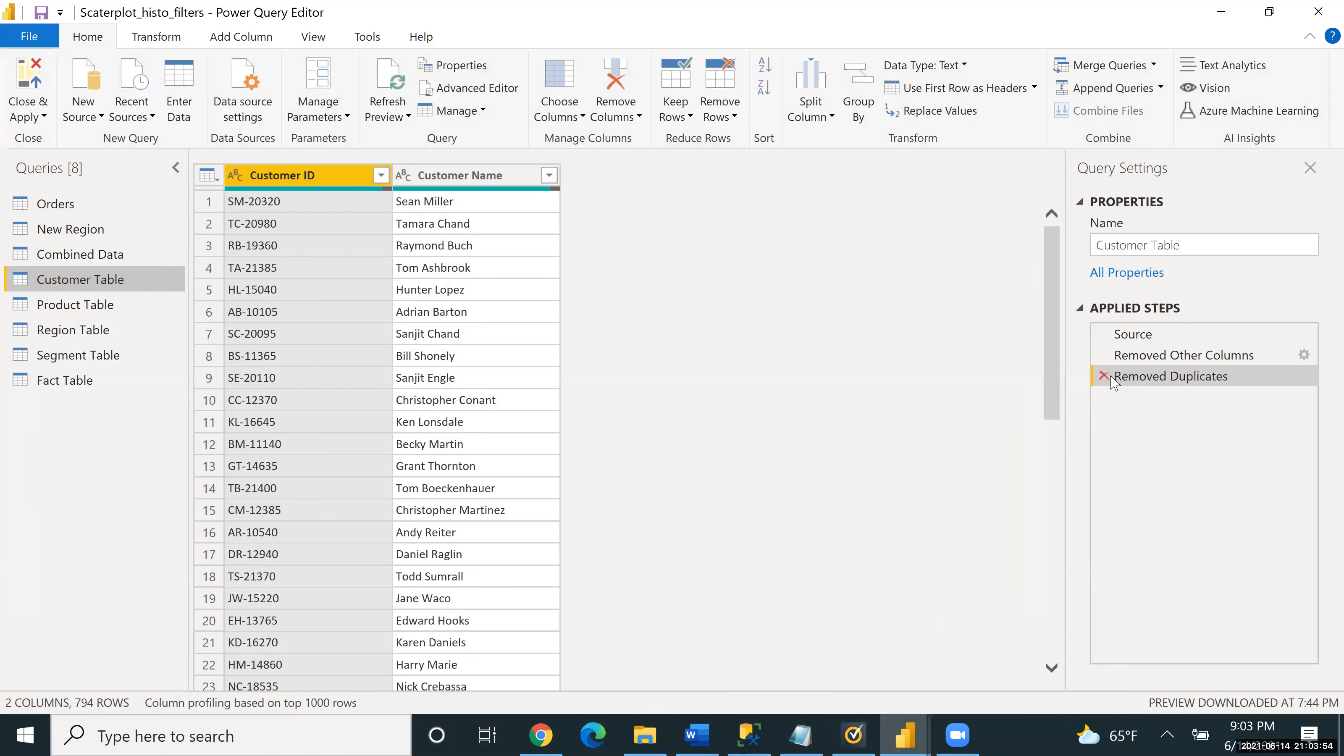
{"action": "left_click", "coordinate": [1106, 377]}
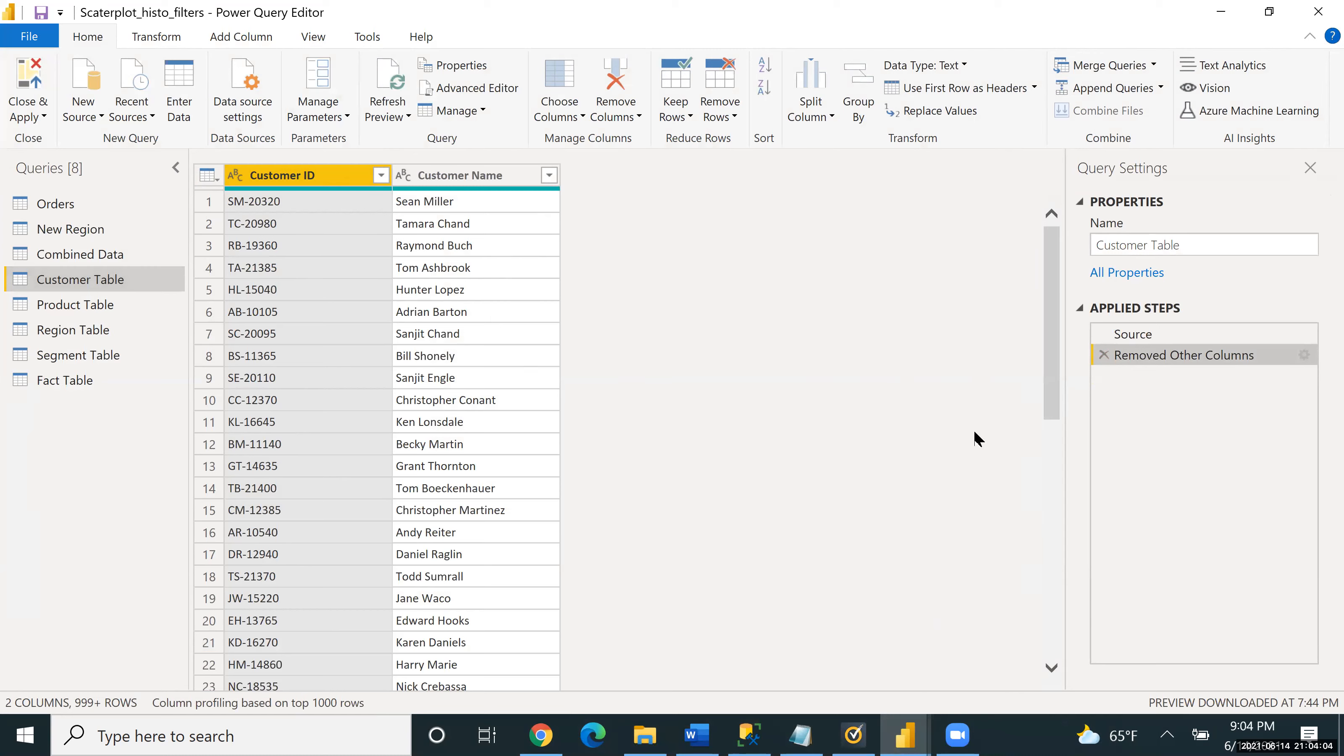
{"action": "key", "text": "XF86AudioRaiseVolume"}
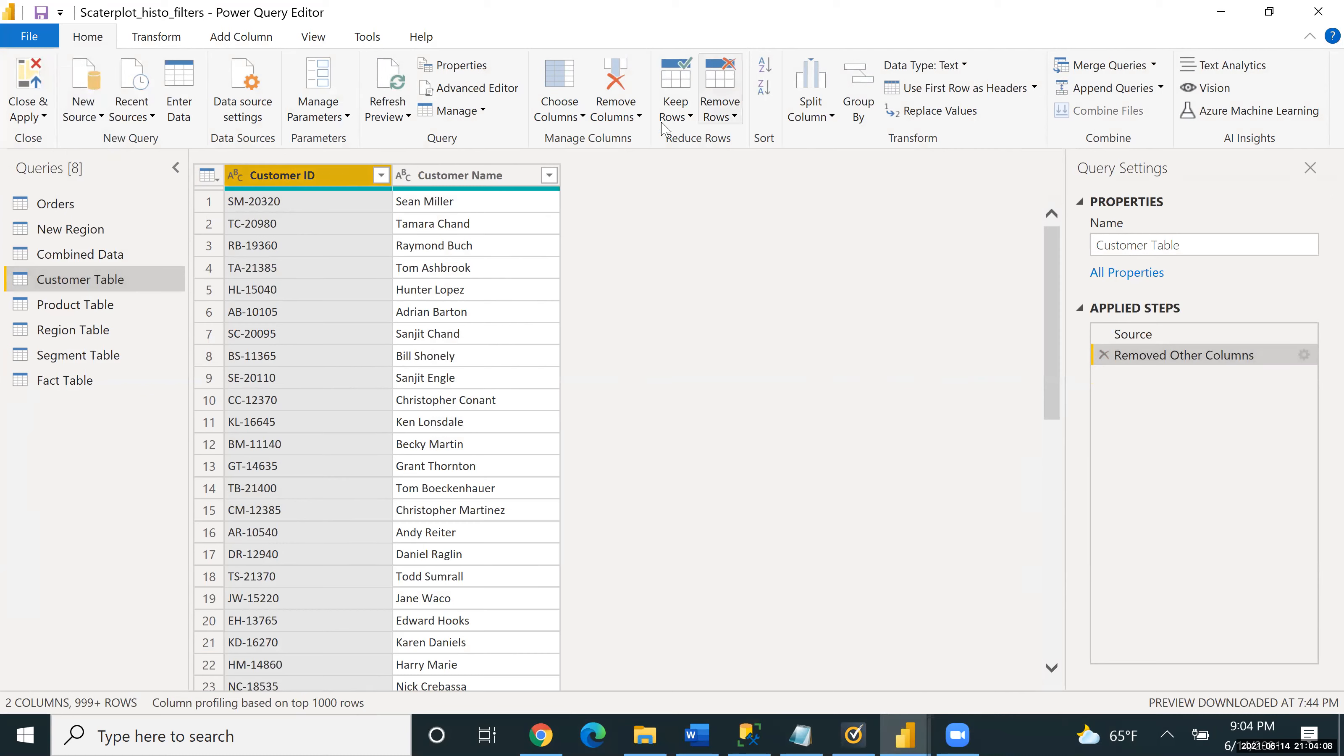
{"action": "left_click", "coordinate": [639, 117]}
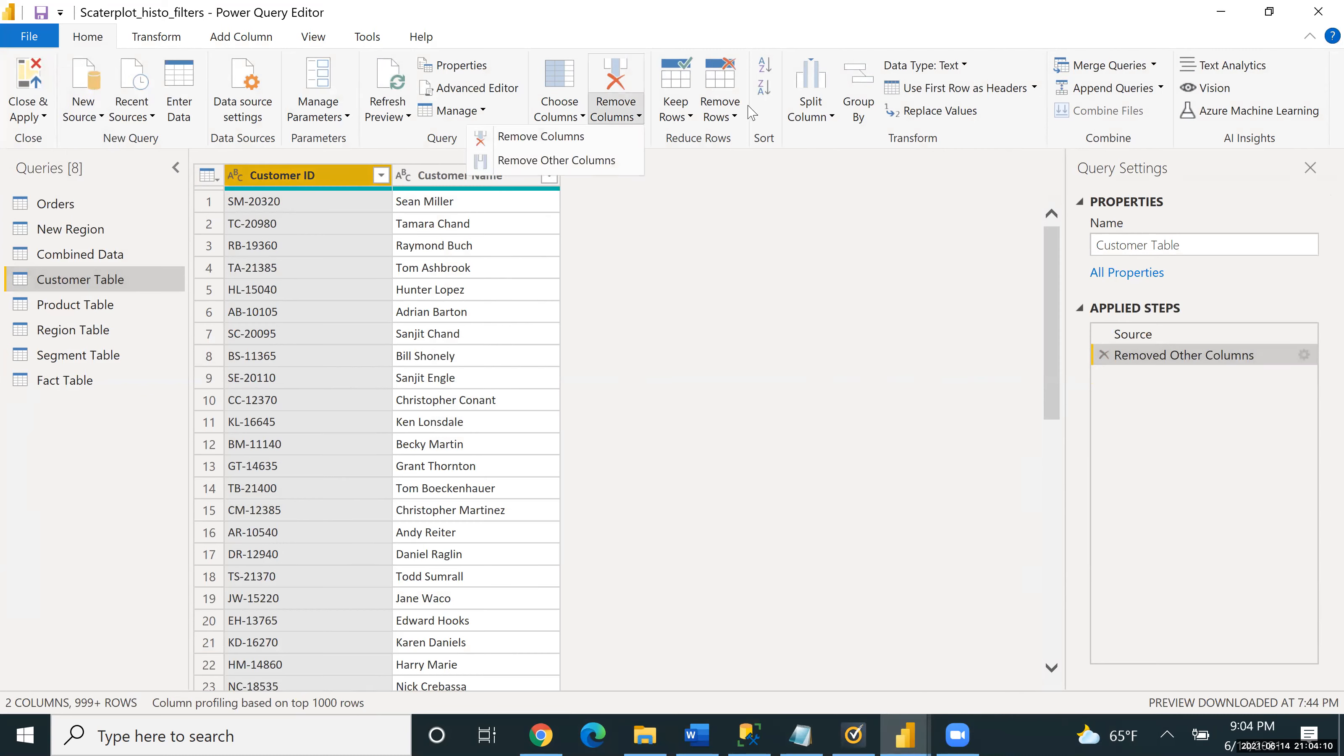
{"action": "left_click", "coordinate": [733, 123]}
{"action": "left_click", "coordinate": [688, 213]}
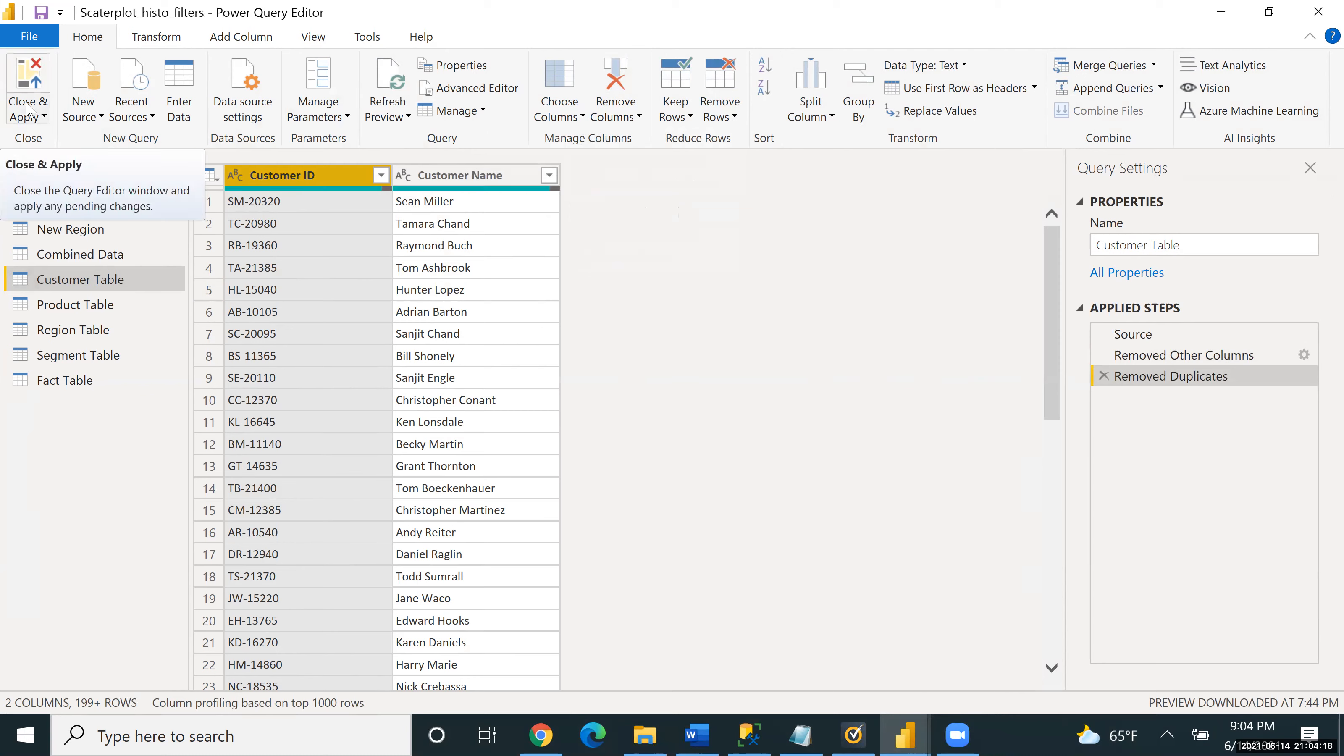
{"action": "left_click", "coordinate": [35, 116]}
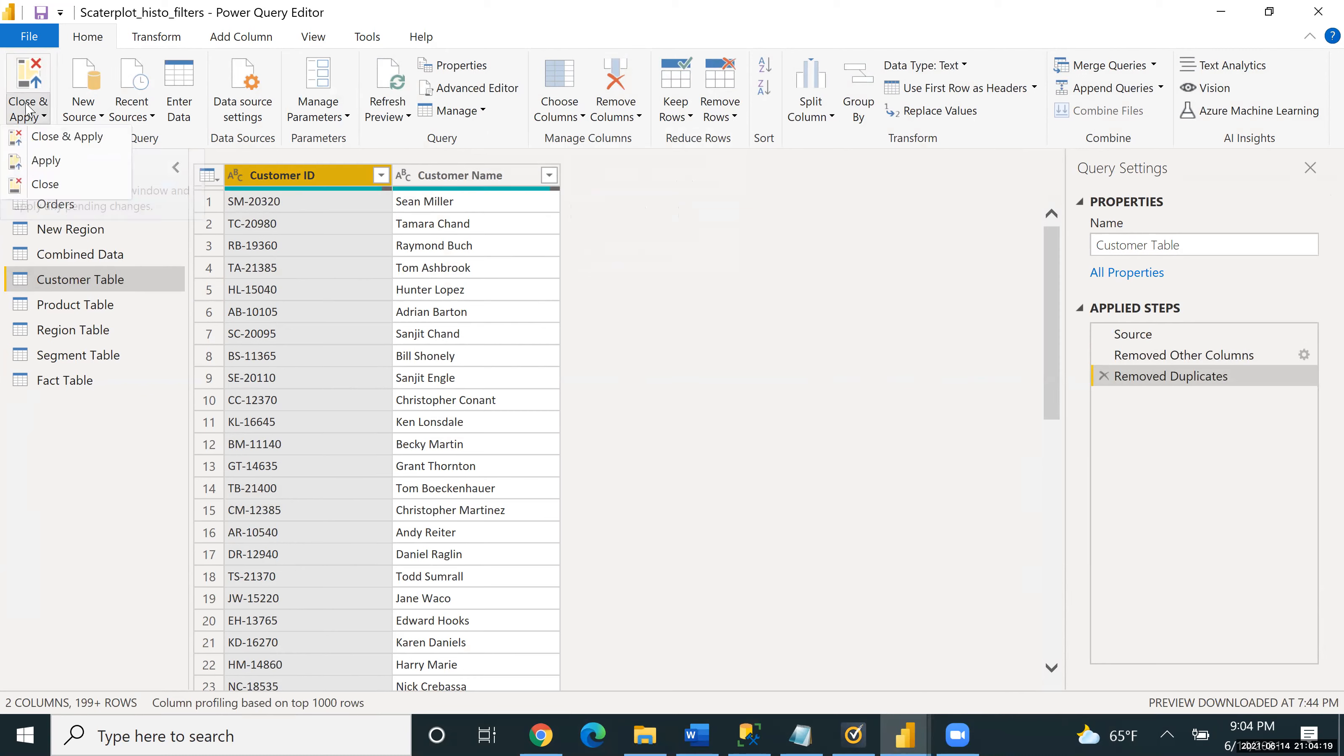
{"action": "left_click", "coordinate": [43, 138]}
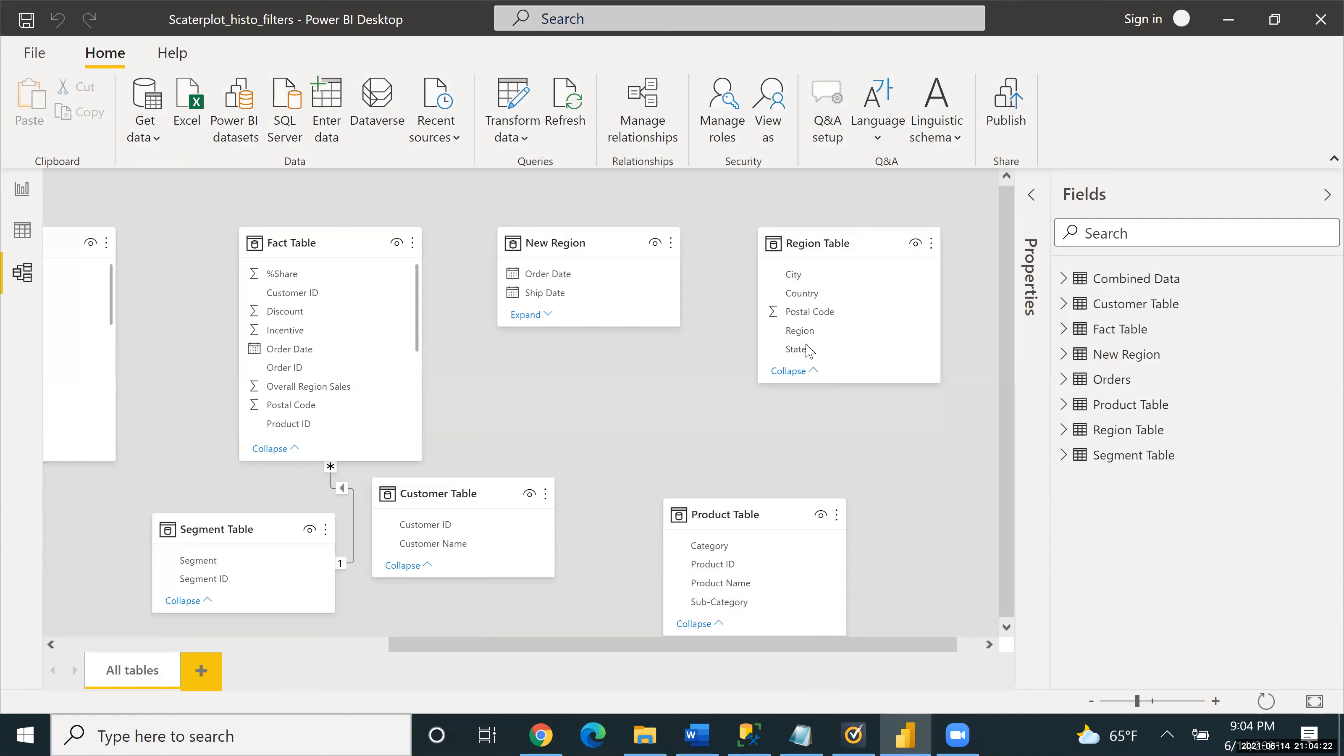
Step: Try to set up a new relationship between Fact Table and Customer Table on Customer ID after the query update
{"action": "left_click", "coordinate": [640, 117]}
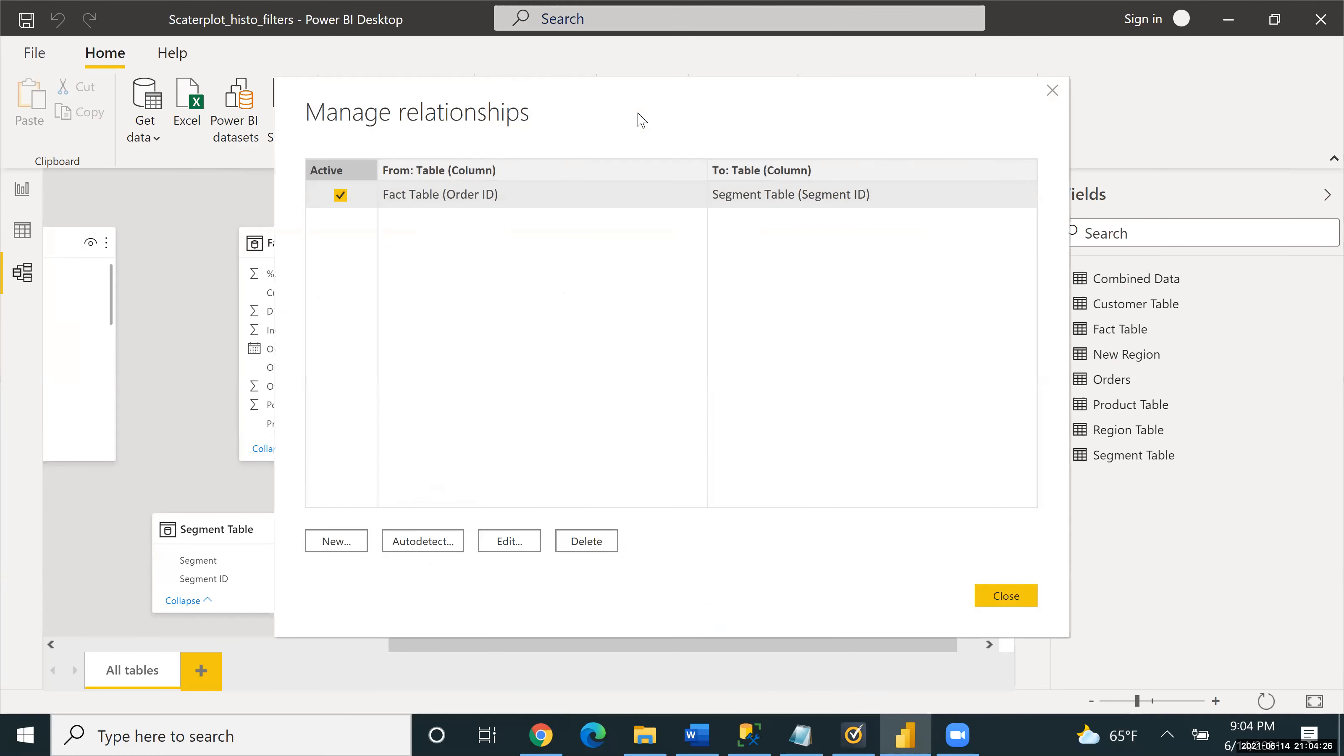
{"action": "left_click", "coordinate": [355, 542]}
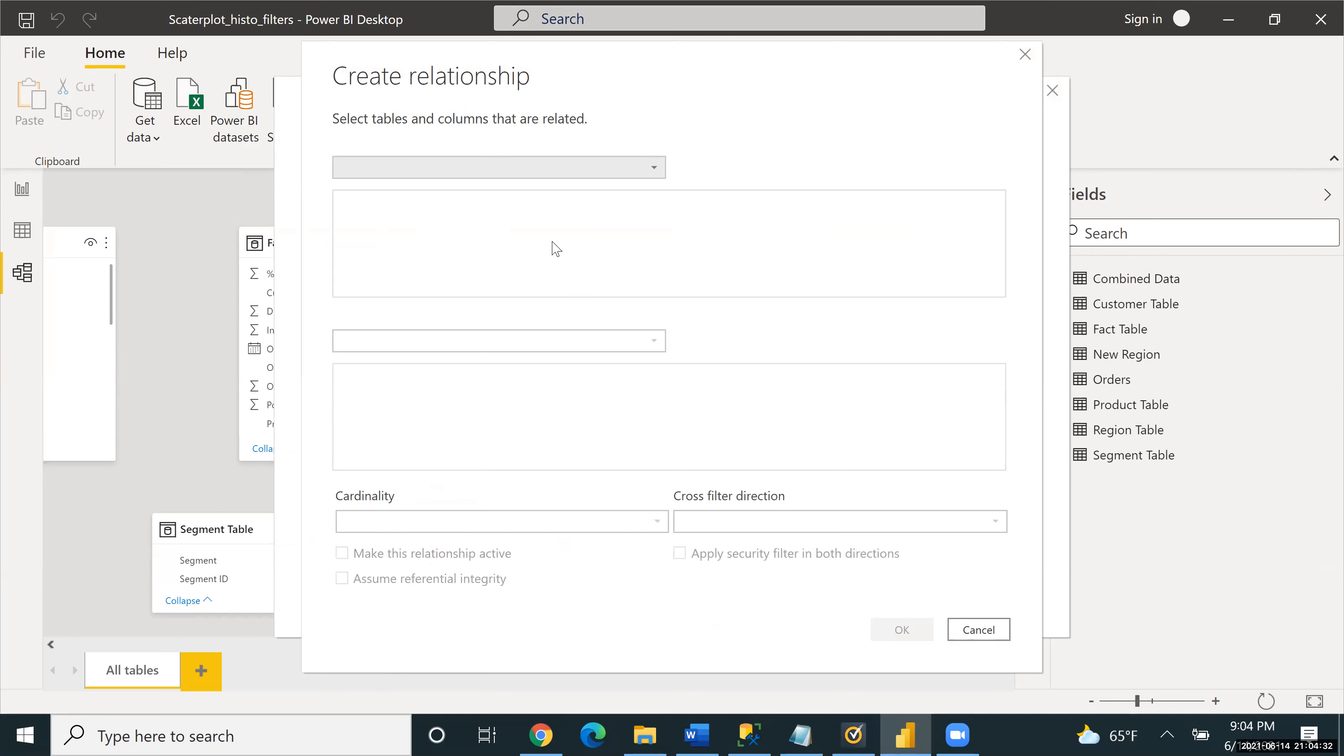
{"action": "left_click", "coordinate": [656, 169]}
{"action": "left_click", "coordinate": [591, 233]}
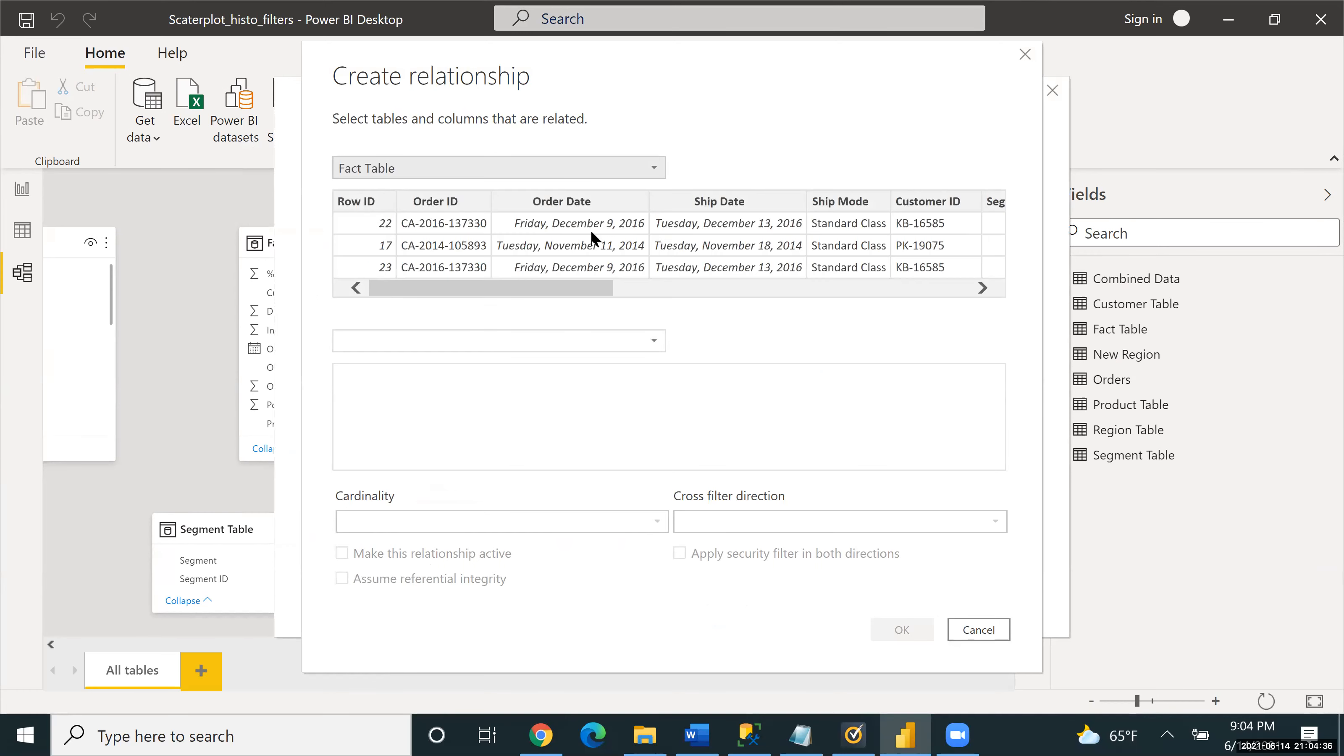
{"action": "left_click", "coordinate": [633, 334]}
{"action": "left_click", "coordinate": [574, 384]}
{"action": "left_click", "coordinate": [913, 203]}
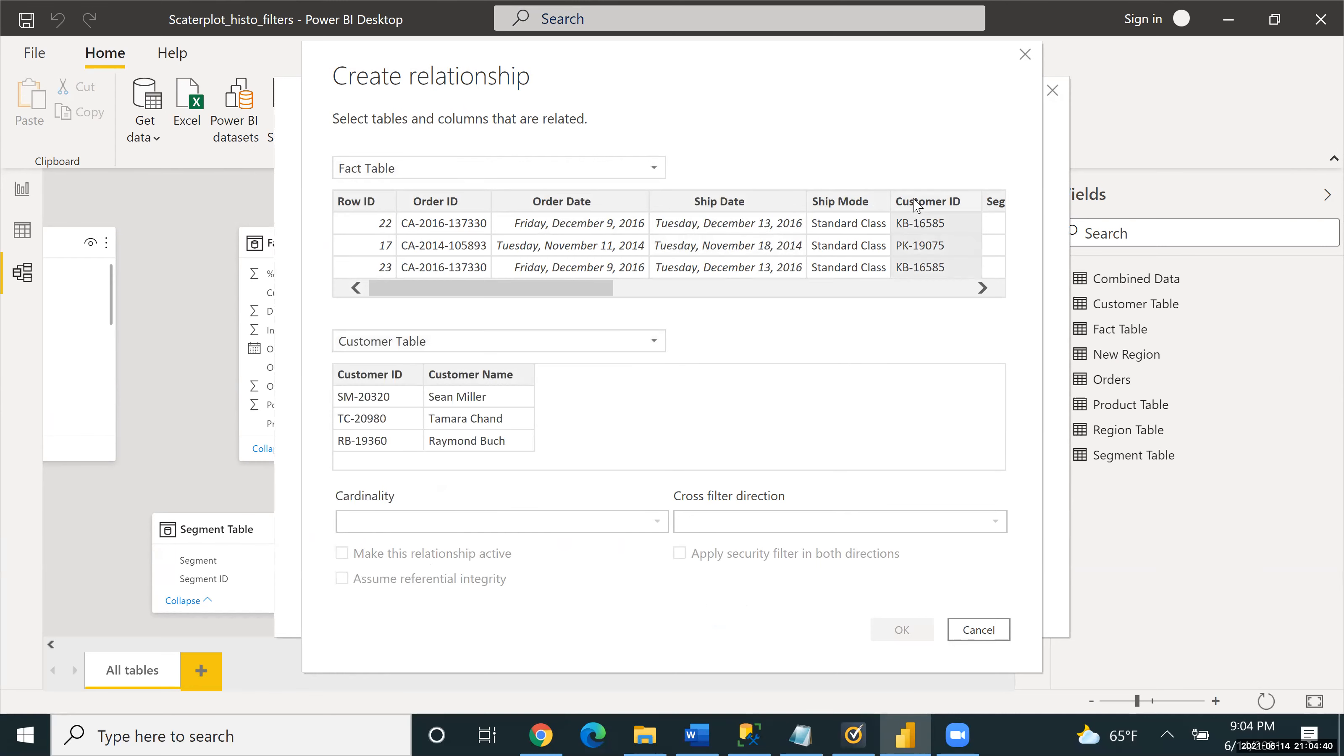
{"action": "left_click", "coordinate": [366, 376]}
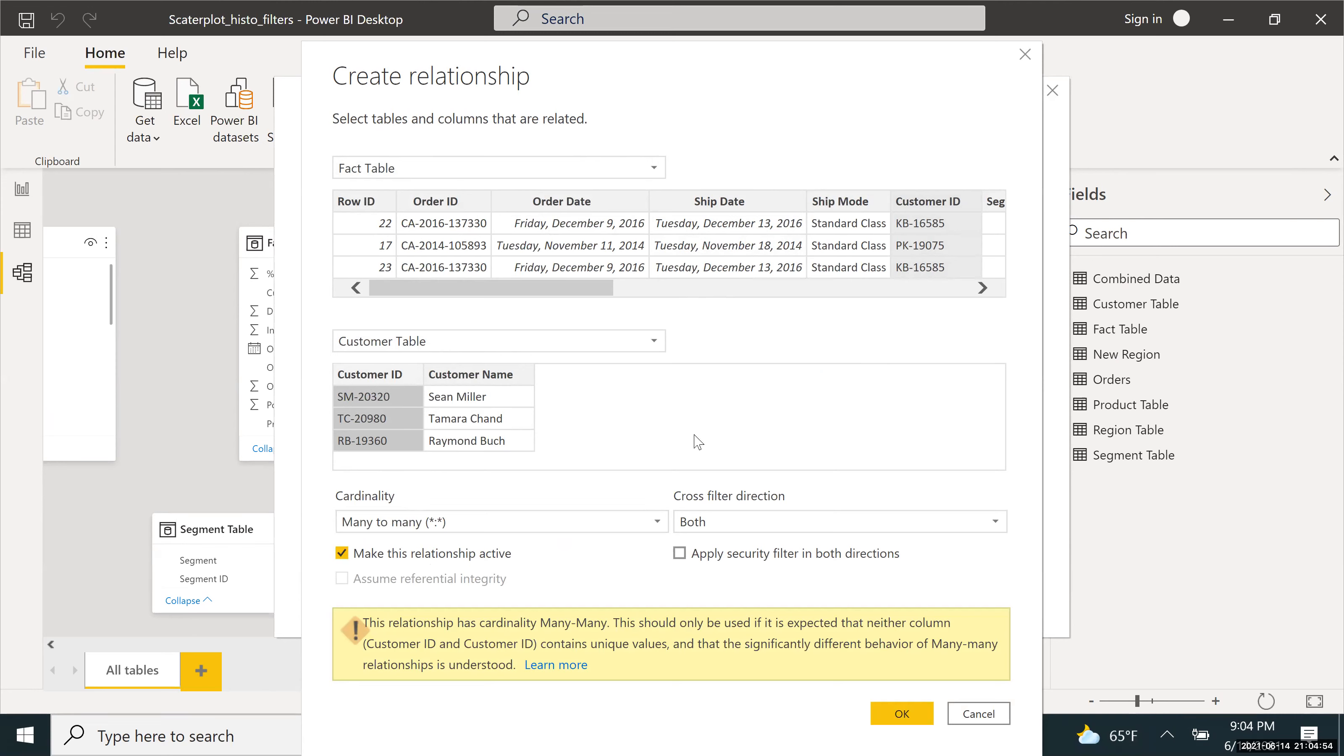
Step: Try the cross filter direction Single (Customer Table filters Fact Table), then cancel the pending relationship and close the relationship manager
{"action": "left_click", "coordinate": [726, 518]}
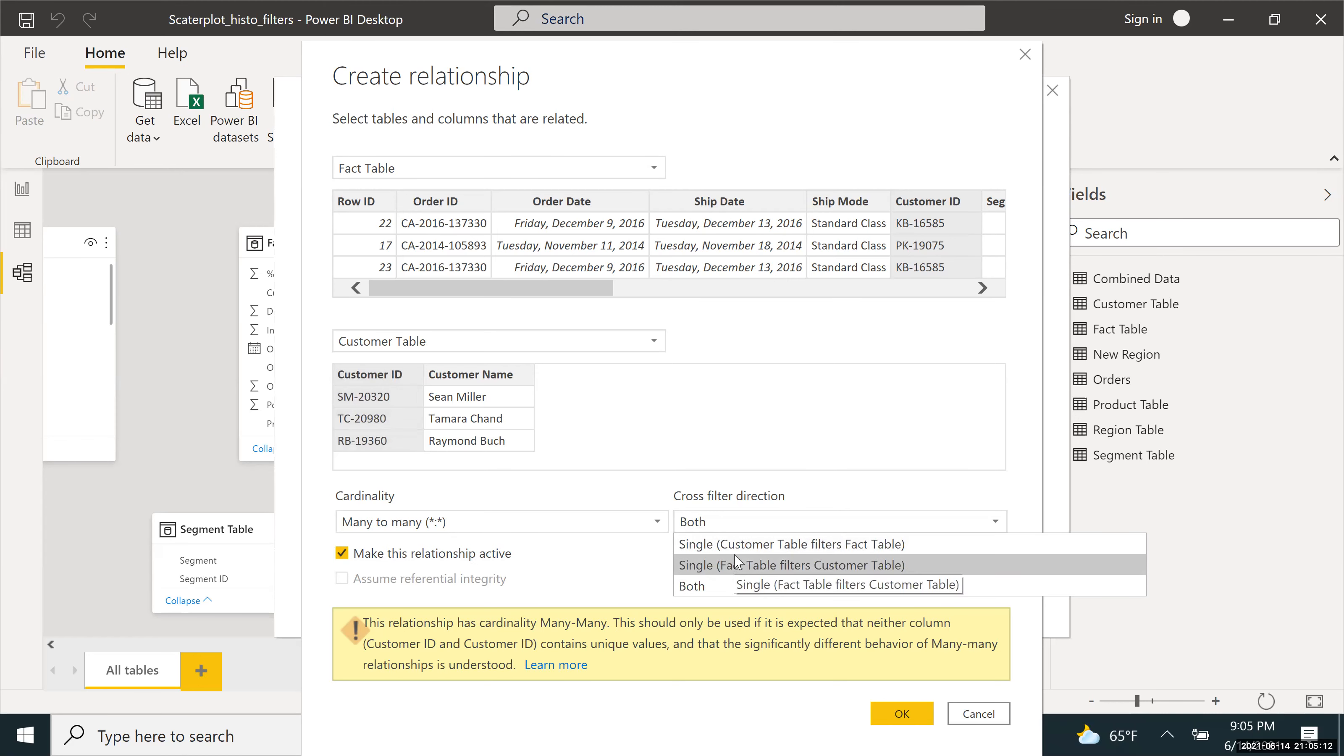
{"action": "left_click", "coordinate": [738, 545]}
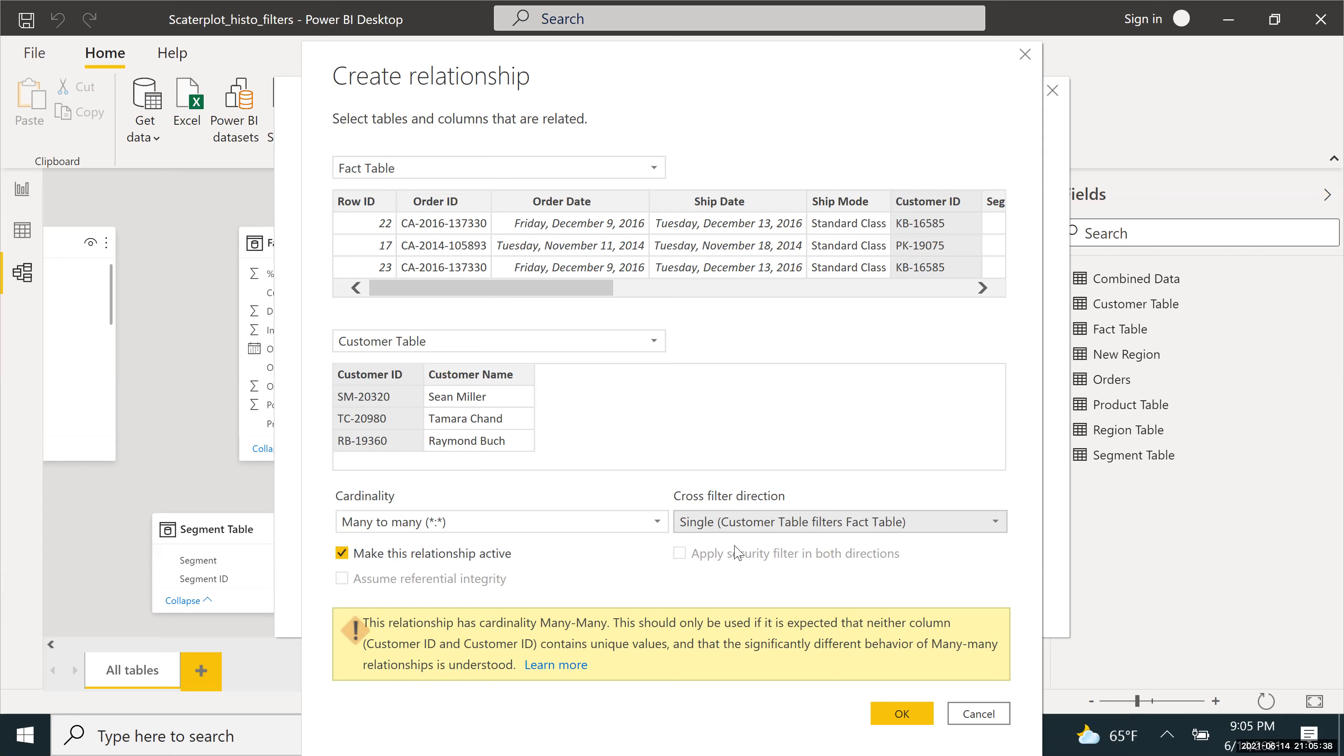
{"action": "left_click", "coordinate": [964, 717]}
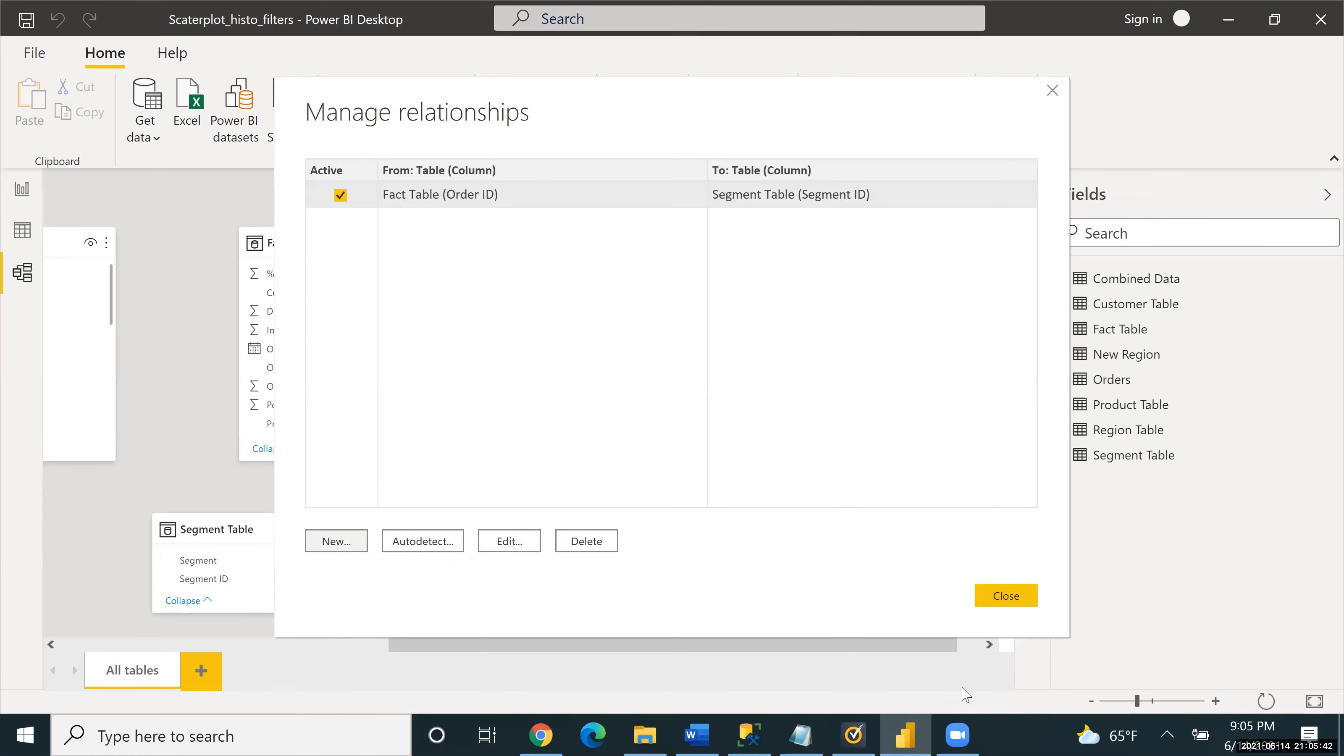
{"action": "left_click", "coordinate": [1006, 596]}
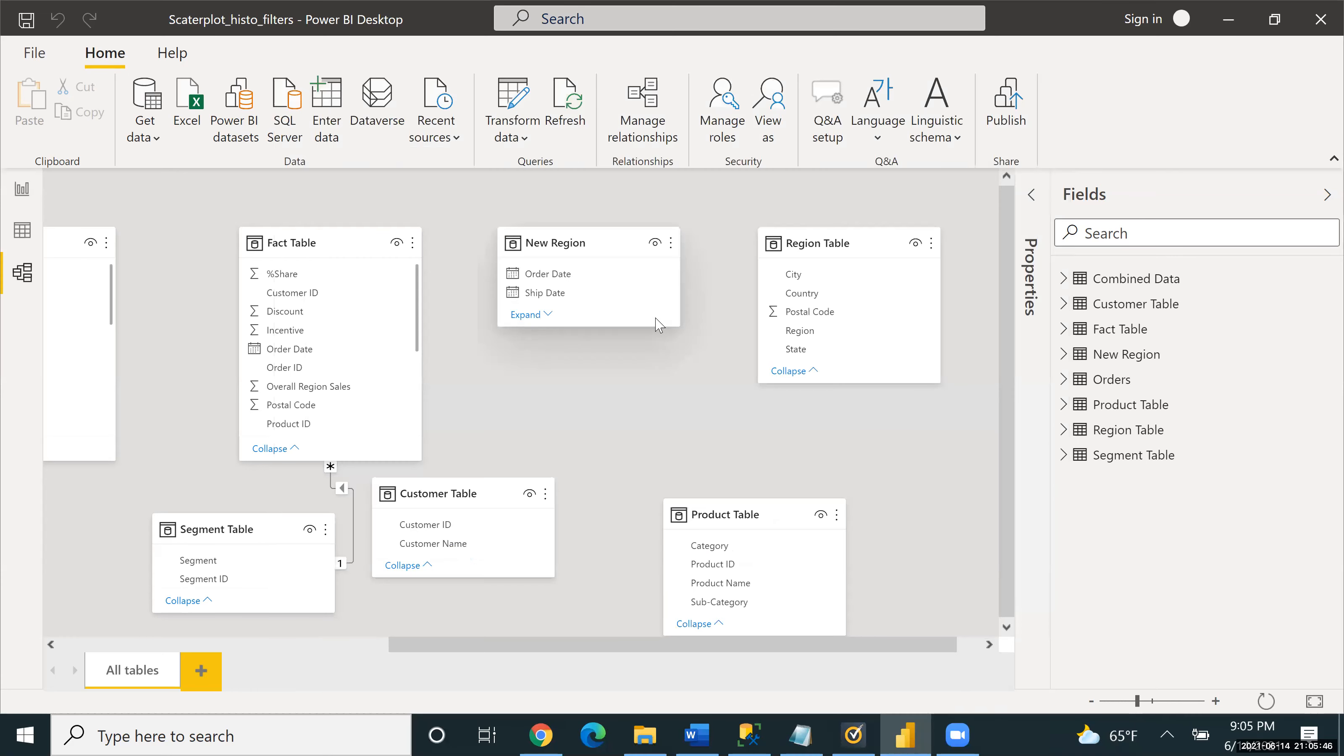
Step: Start a new relationship with Fact Table as the first table and Region Table as the second
{"action": "left_click", "coordinate": [654, 125]}
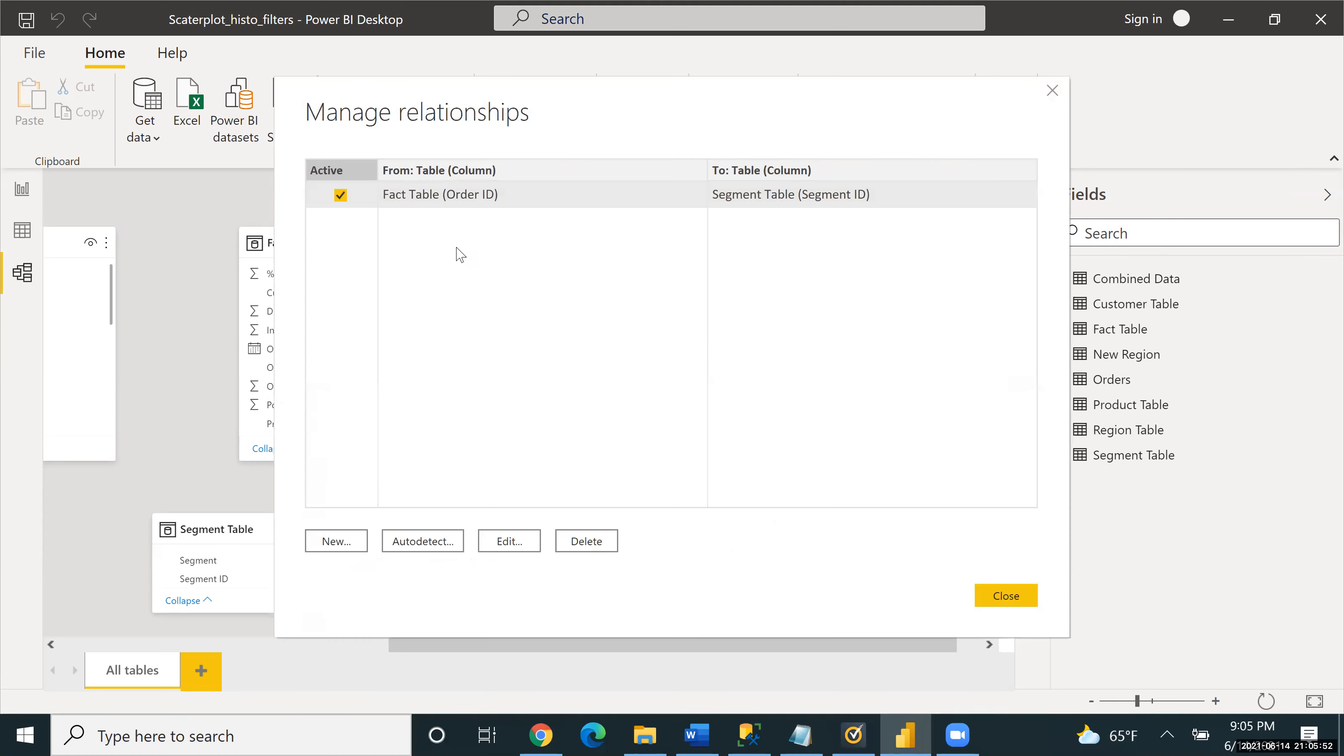
{"action": "left_click", "coordinate": [345, 539]}
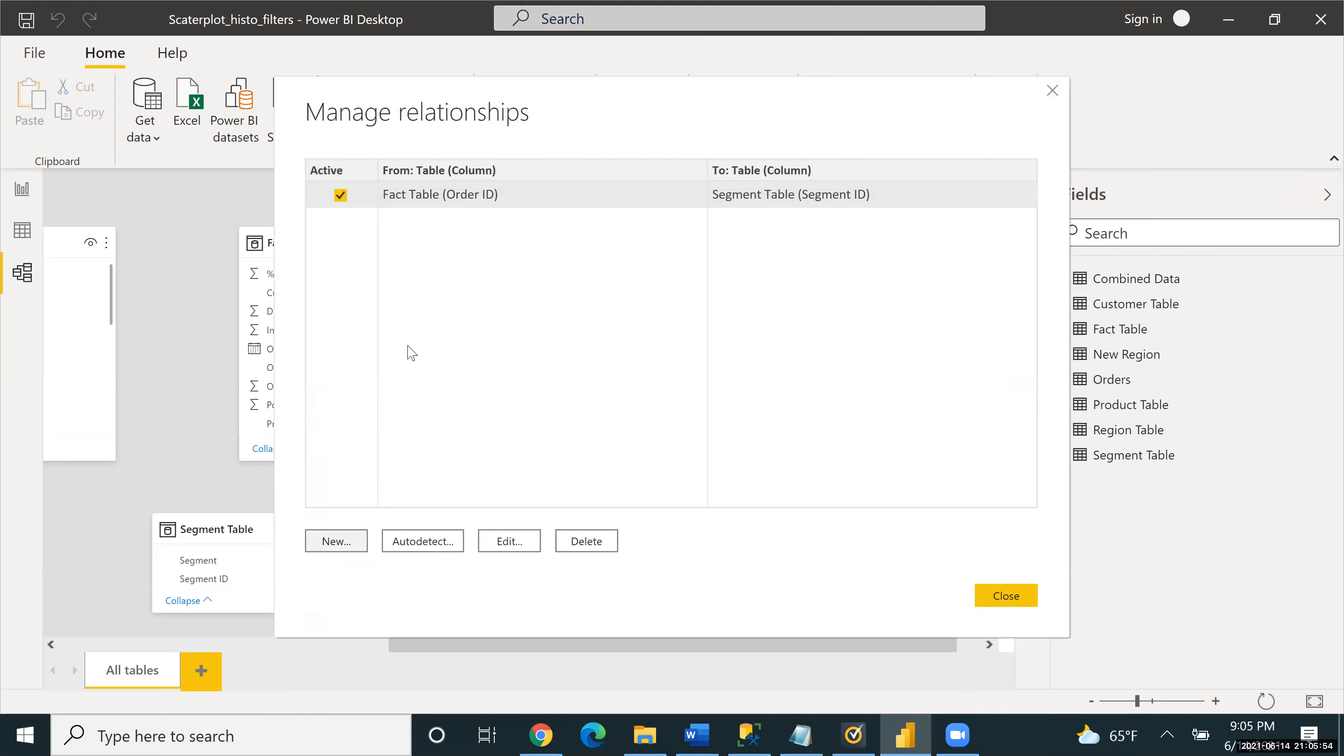
{"action": "left_click", "coordinate": [486, 174]}
{"action": "left_click", "coordinate": [448, 252]}
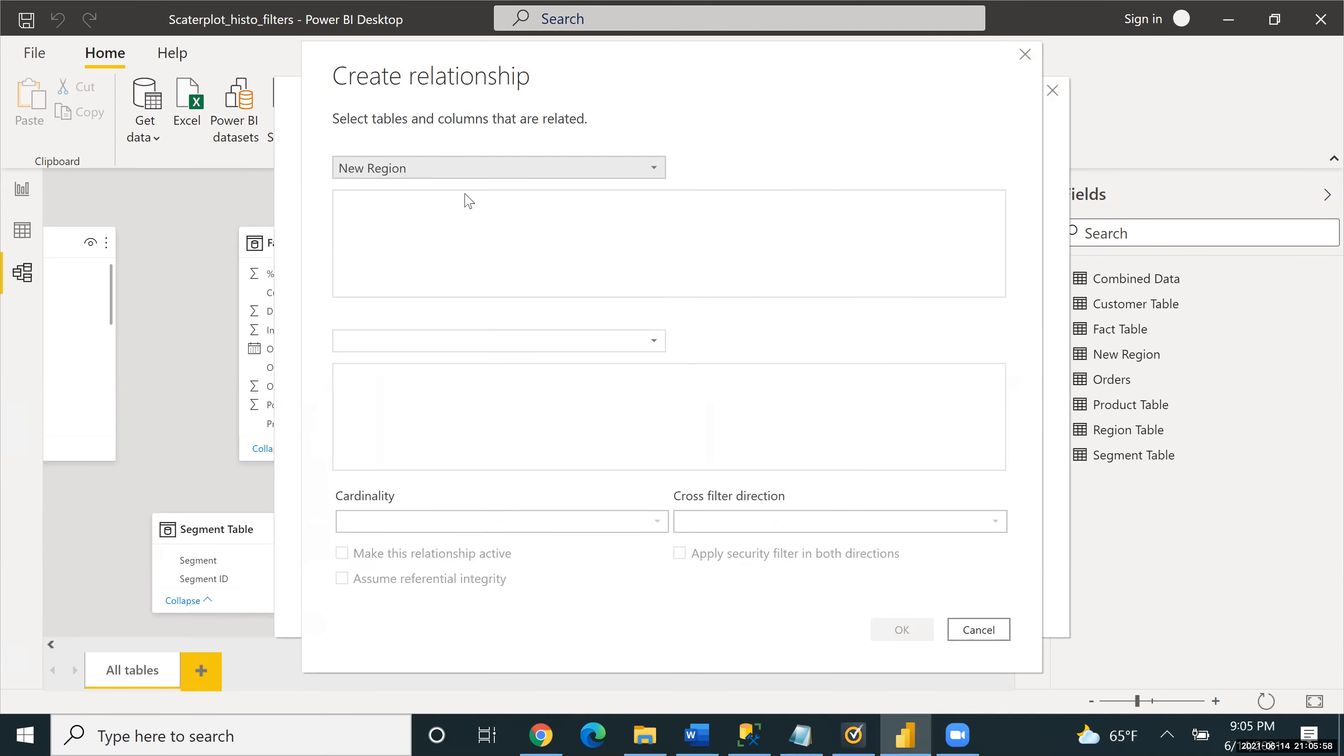
{"action": "left_click", "coordinate": [477, 166]}
{"action": "left_click", "coordinate": [449, 231]}
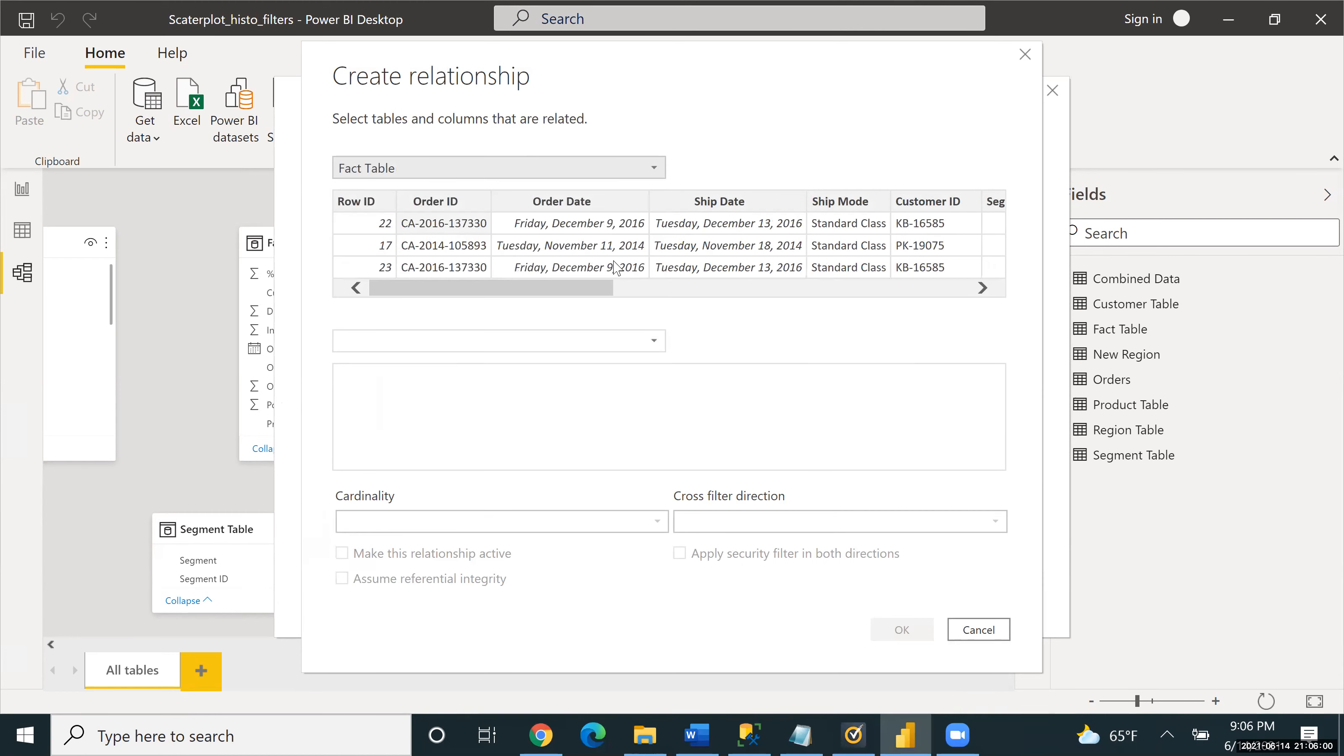
{"action": "left_click", "coordinate": [655, 341]}
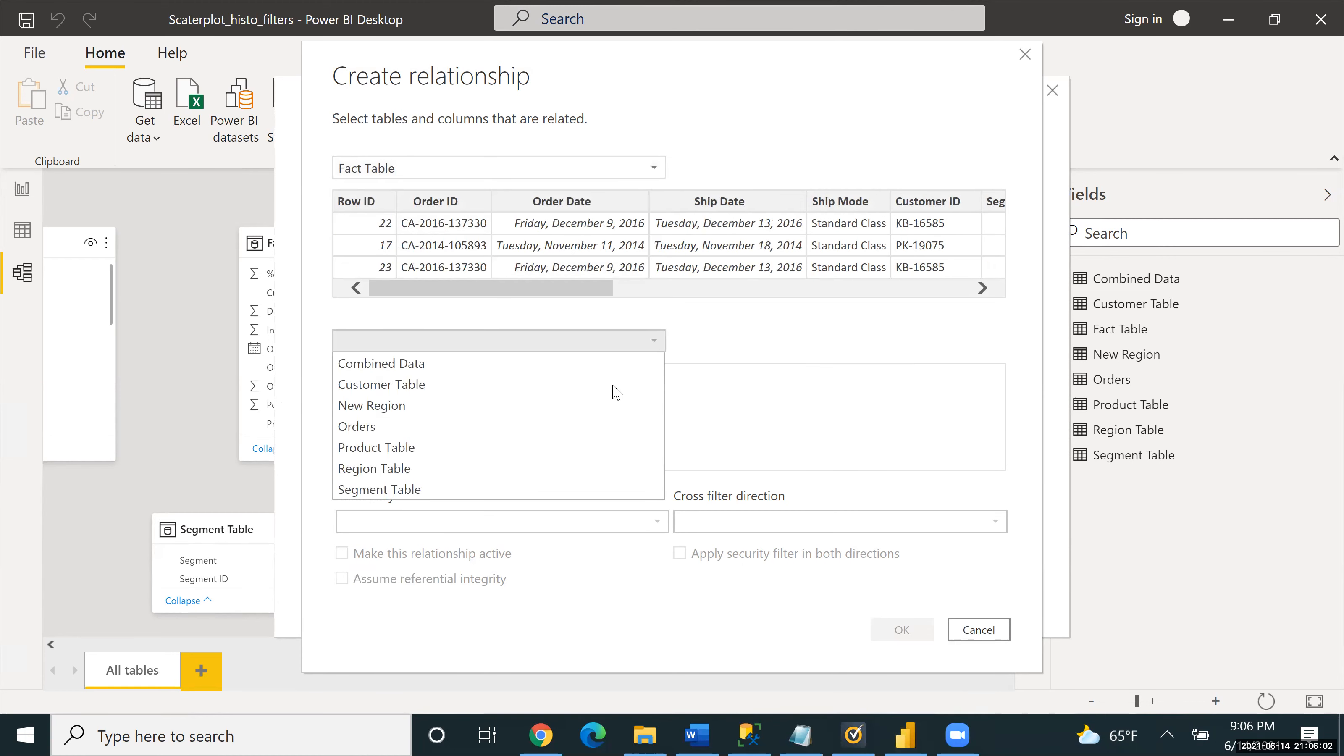
{"action": "left_click", "coordinate": [598, 408]}
{"action": "left_click", "coordinate": [641, 343]}
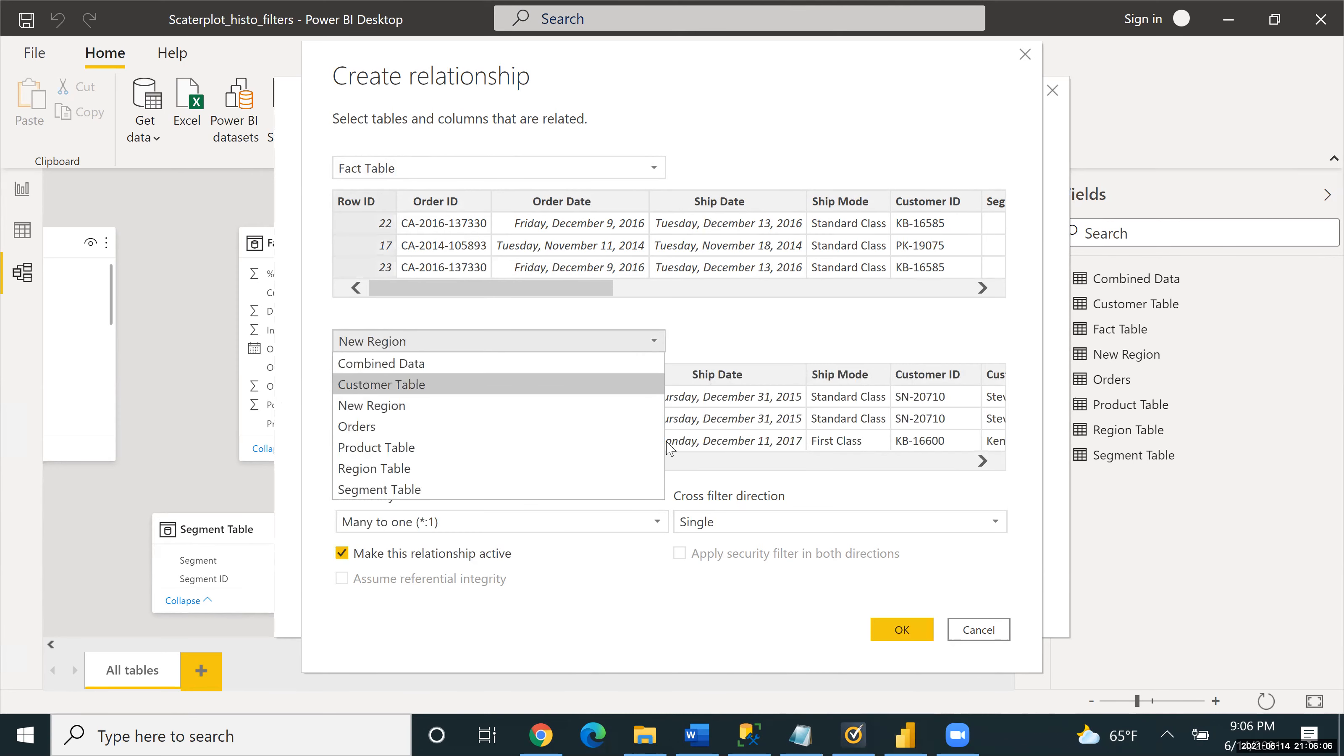
{"action": "left_click", "coordinate": [625, 469]}
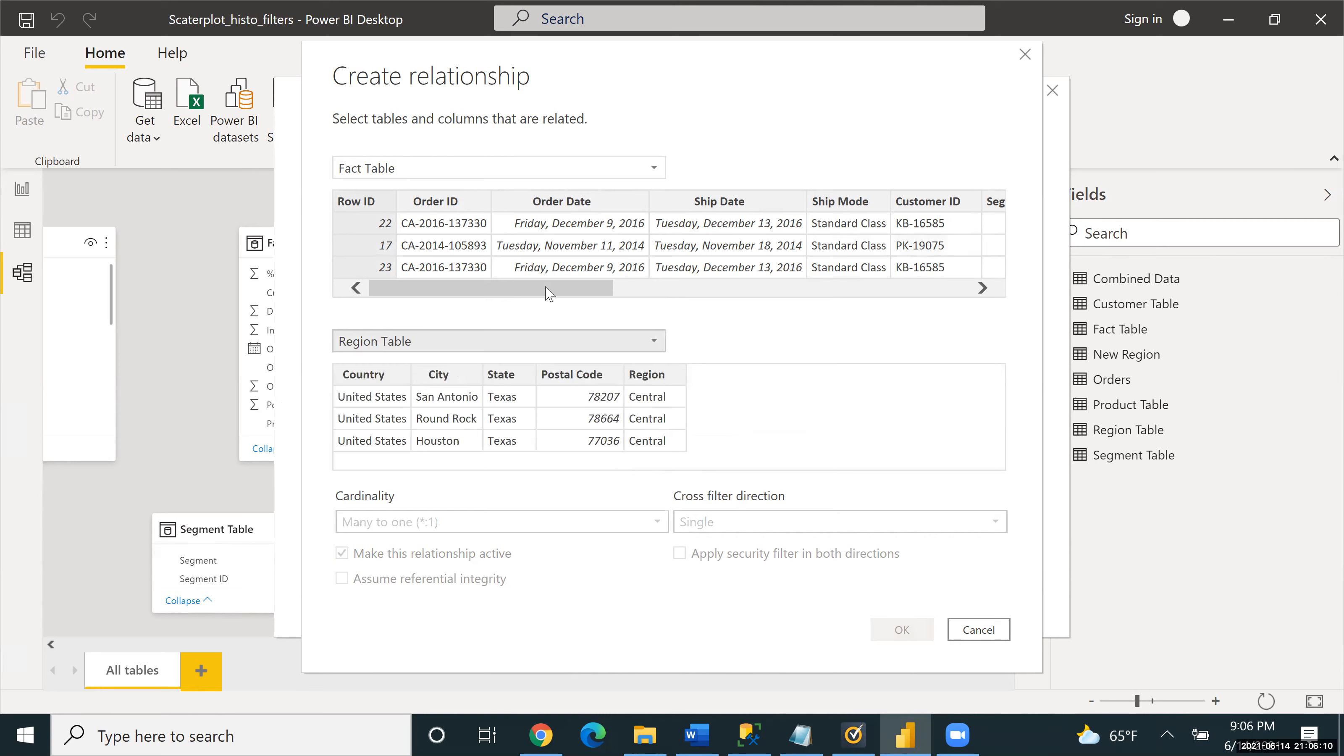
Step: Match the Postal Code columns of Fact Table and Region Table and create the relationship
{"action": "left_click_drag", "start_coordinate": [548, 293], "coordinate": [681, 278]}
{"action": "left_click", "coordinate": [776, 204]}
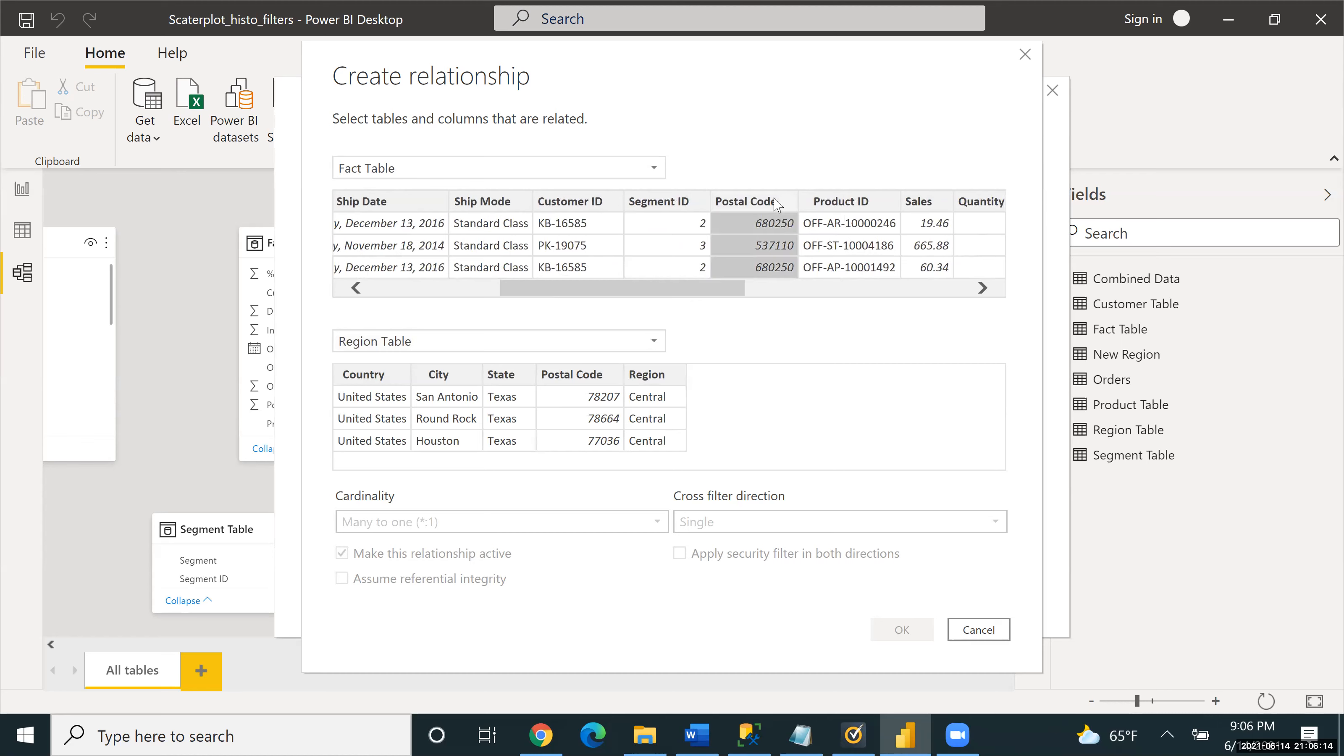
{"action": "left_click", "coordinate": [573, 377]}
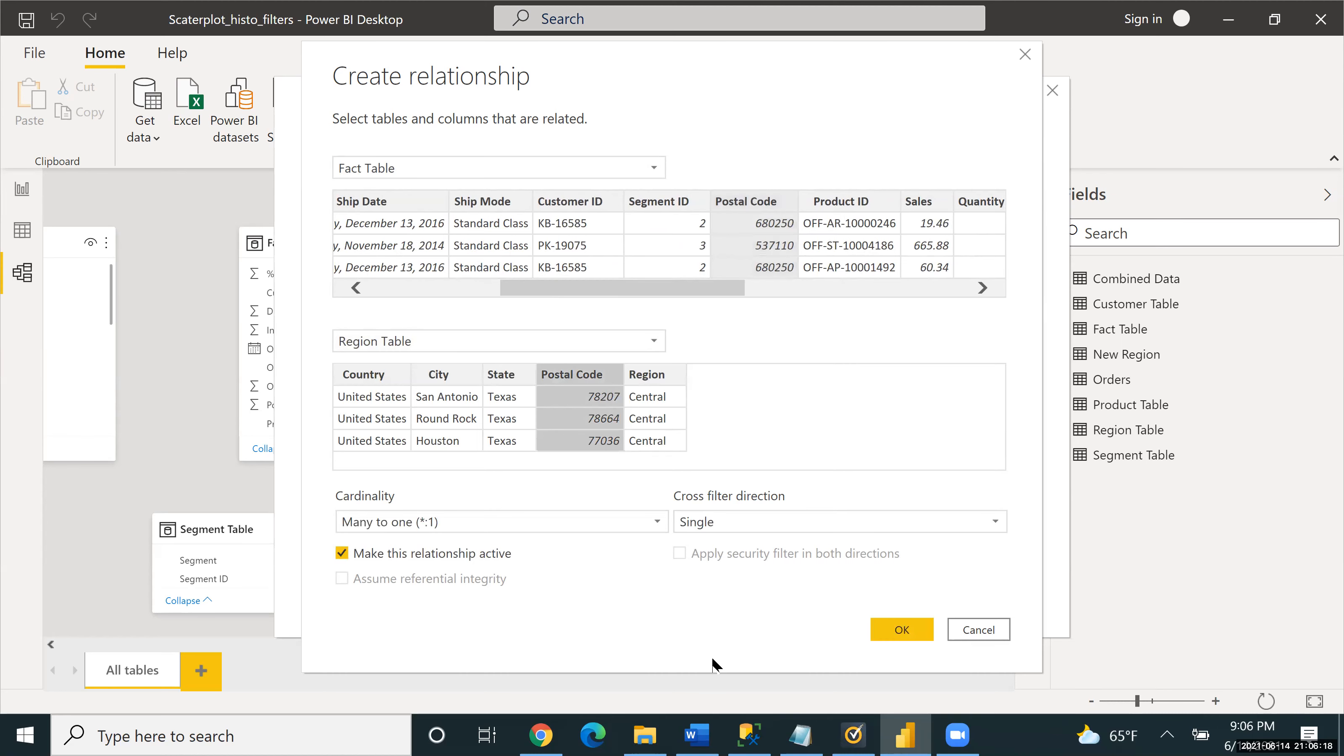
{"action": "left_click", "coordinate": [890, 631]}
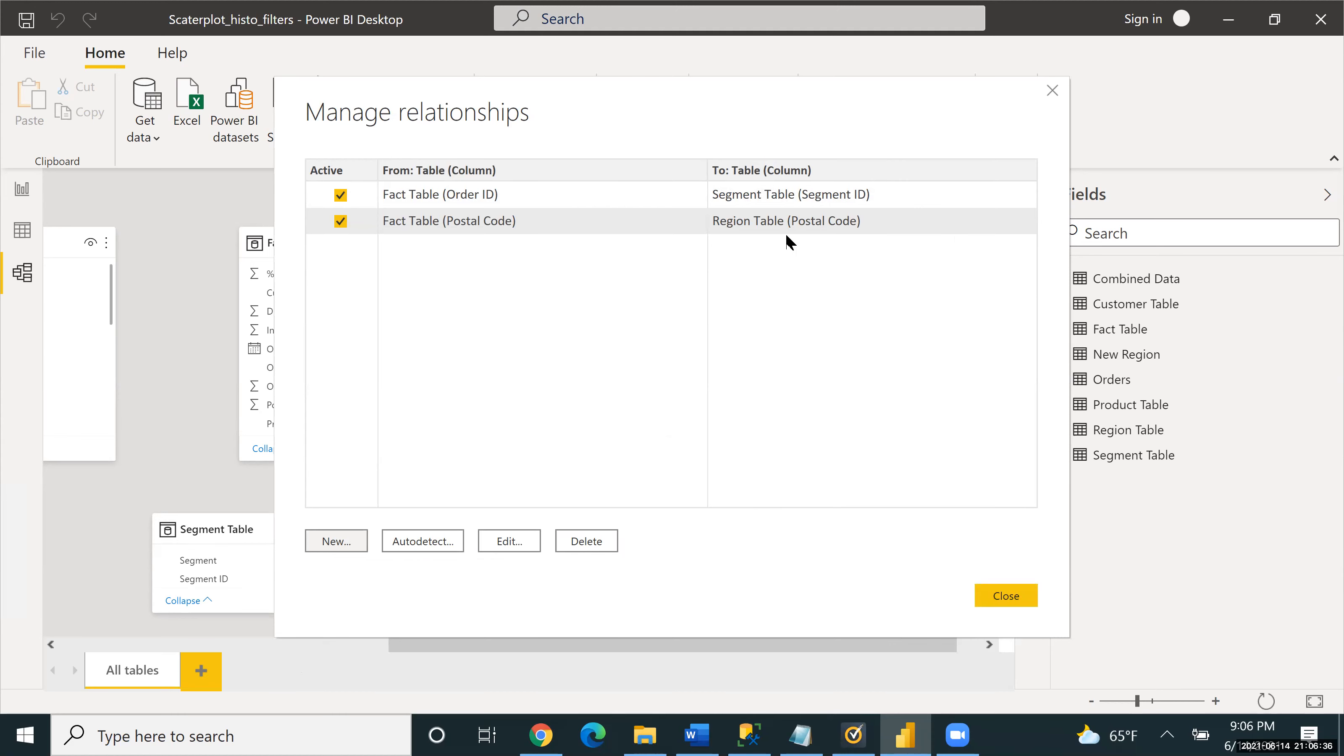
Step: Edit the relationship between Fact Table and Segment Table to use Fact Table's Segment ID column instead of Order ID
{"action": "left_click", "coordinate": [630, 193]}
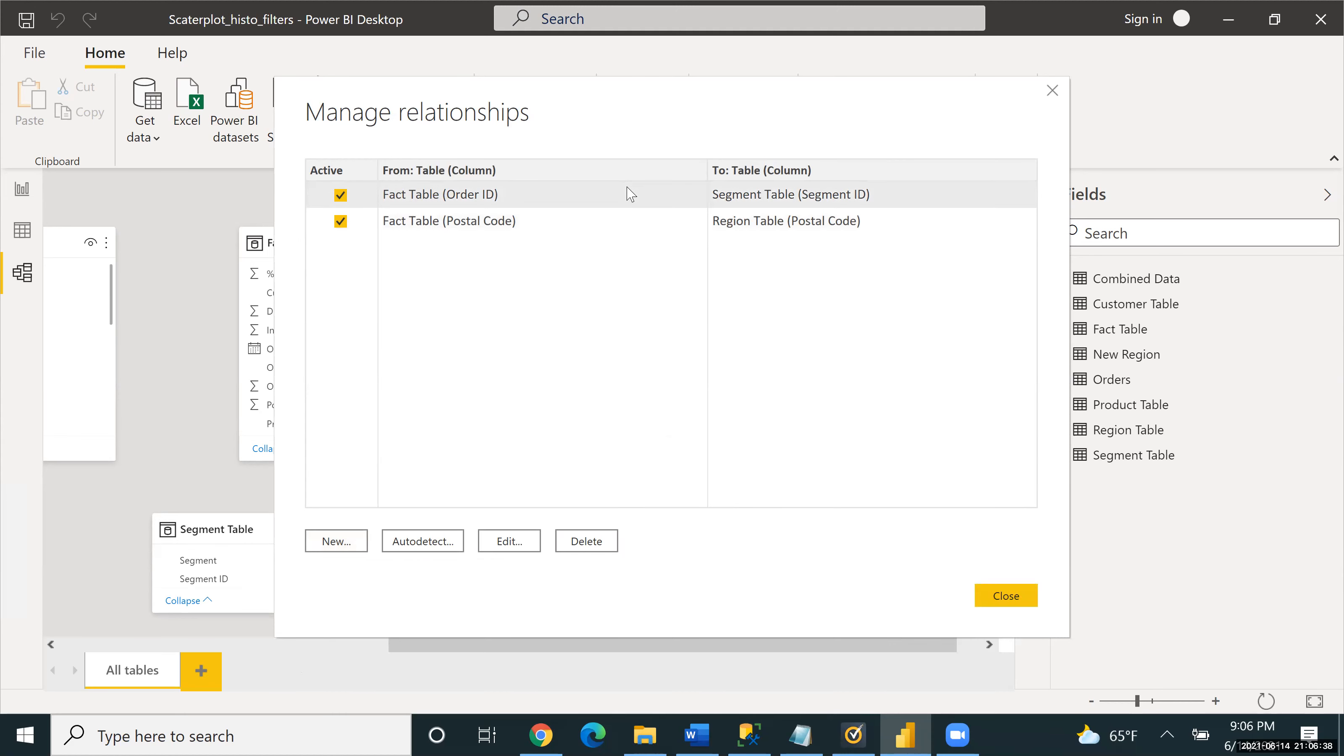
{"action": "left_click", "coordinate": [503, 541]}
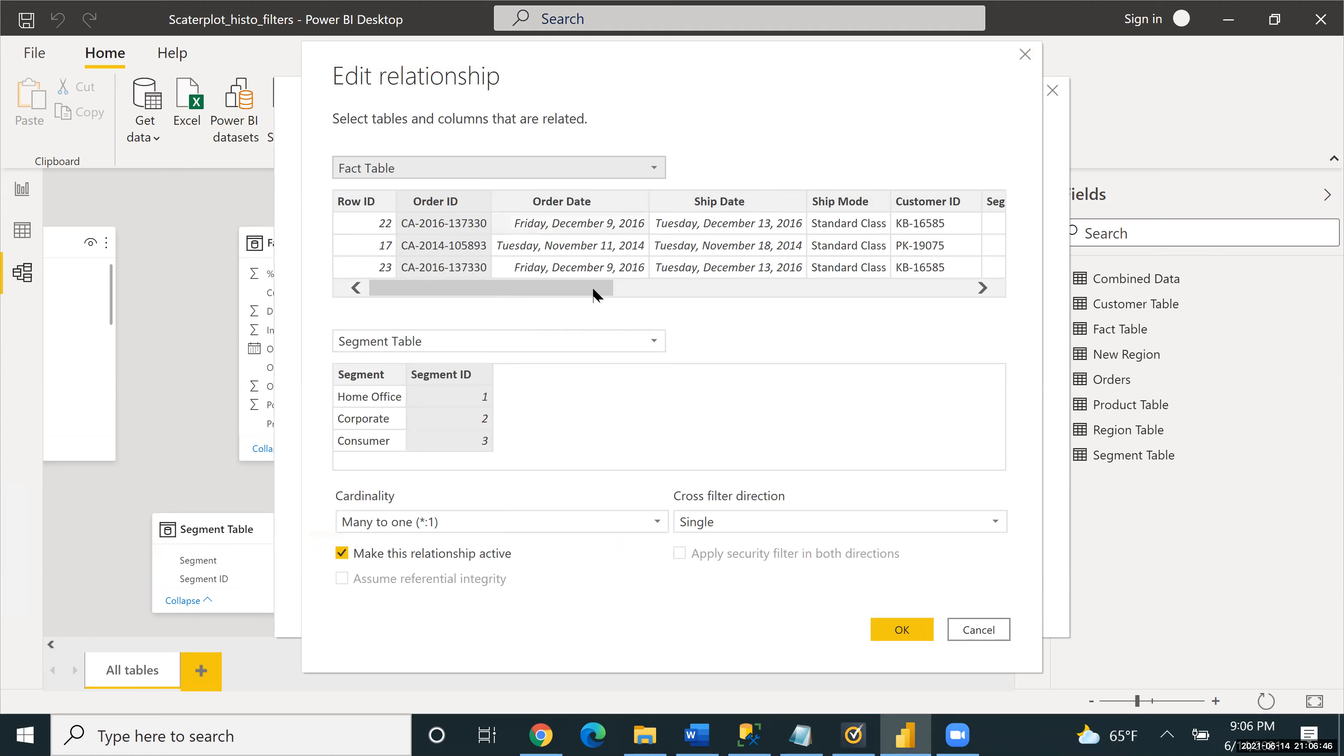
{"action": "scroll", "coordinate": [700, 292], "scroll_direction": "right", "scroll_amount": 3}
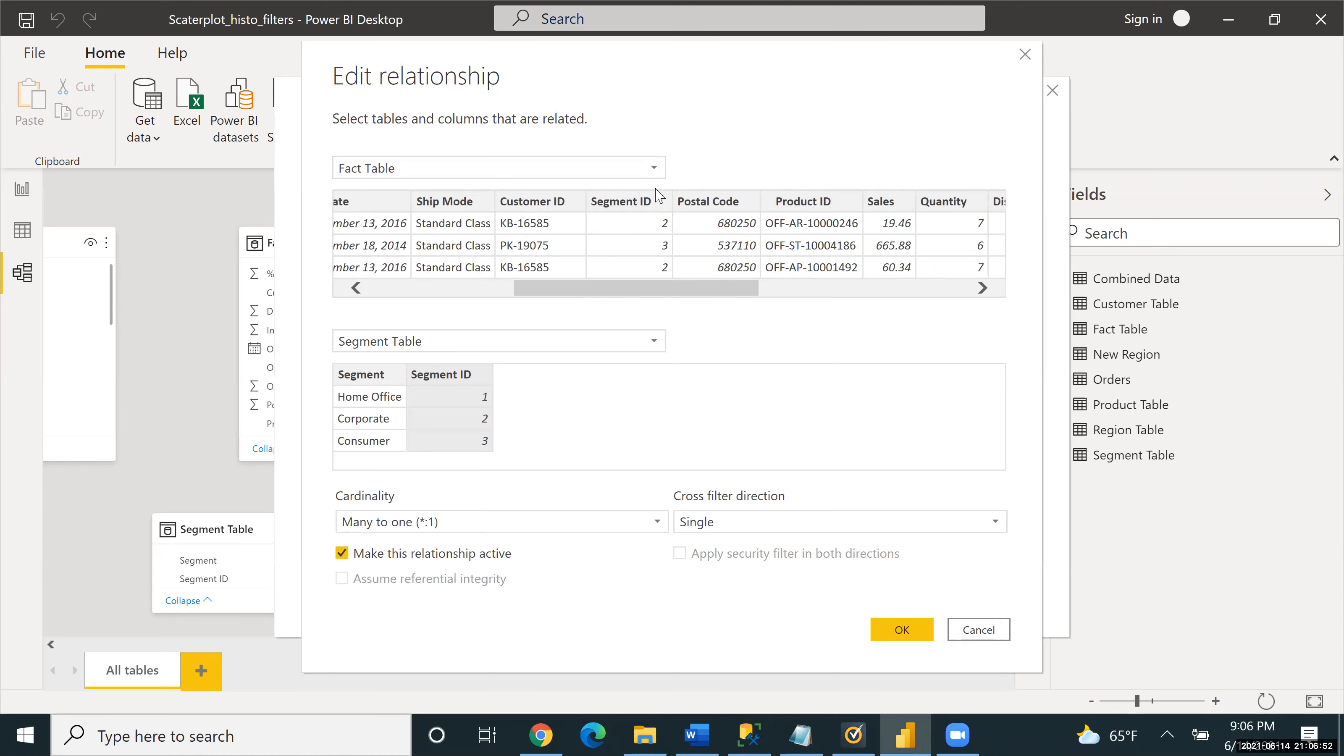
{"action": "left_click", "coordinate": [611, 204]}
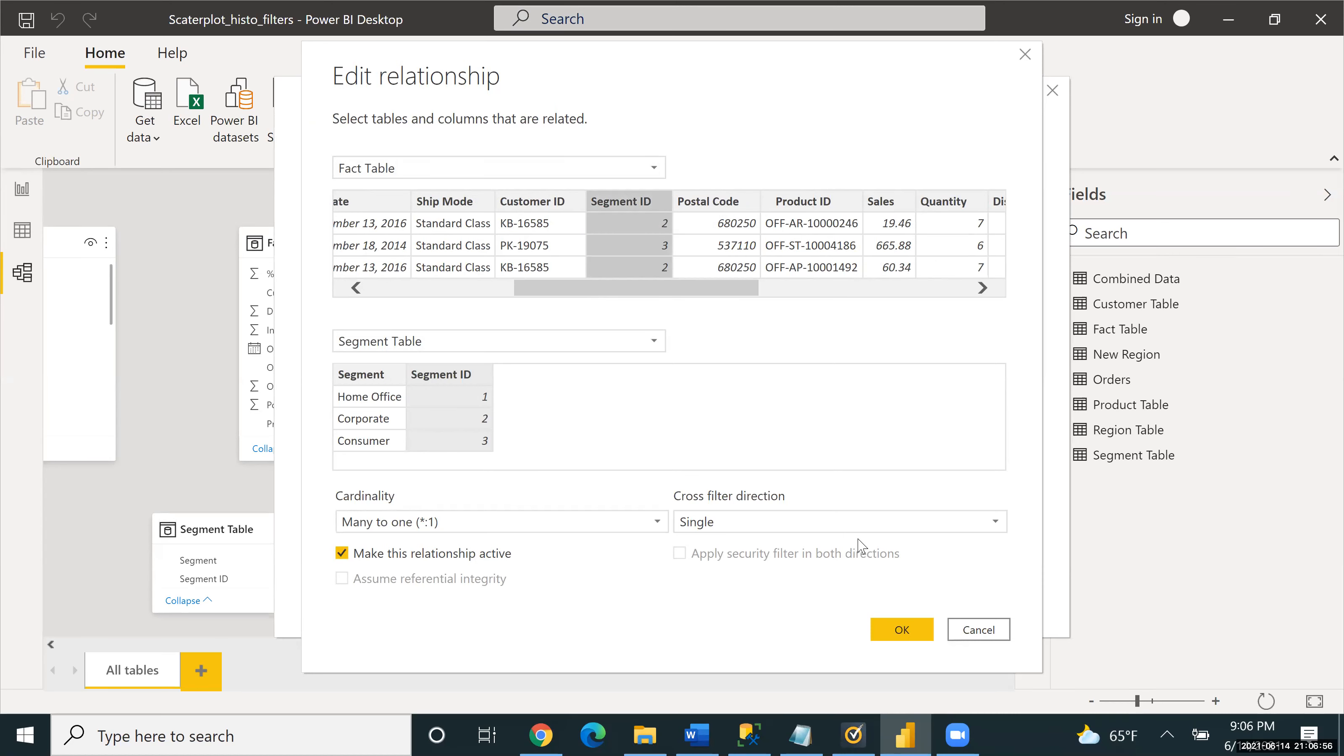
{"action": "left_click", "coordinate": [903, 630]}
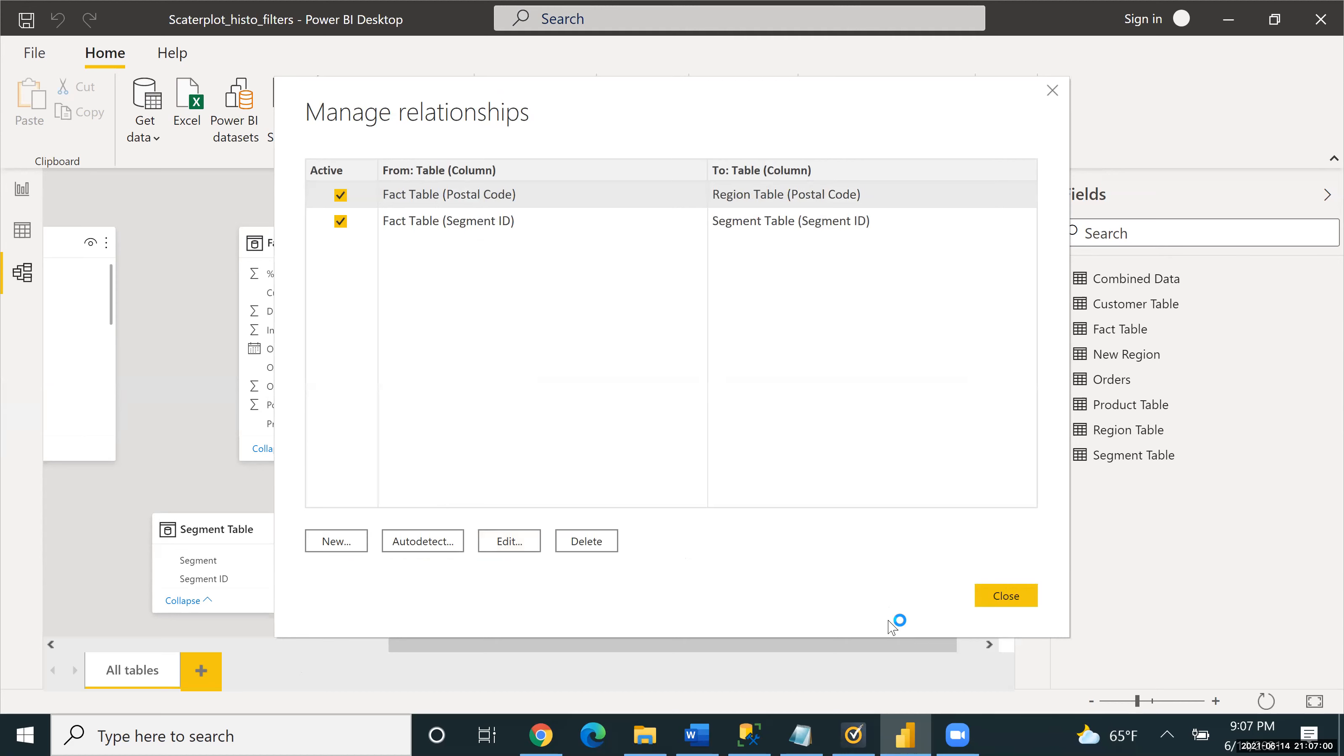
Step: Create a new relationship between Fact Table and Customer Table on their Customer ID columns, accepting the many-to-many cardinality
{"action": "left_click", "coordinate": [336, 541]}
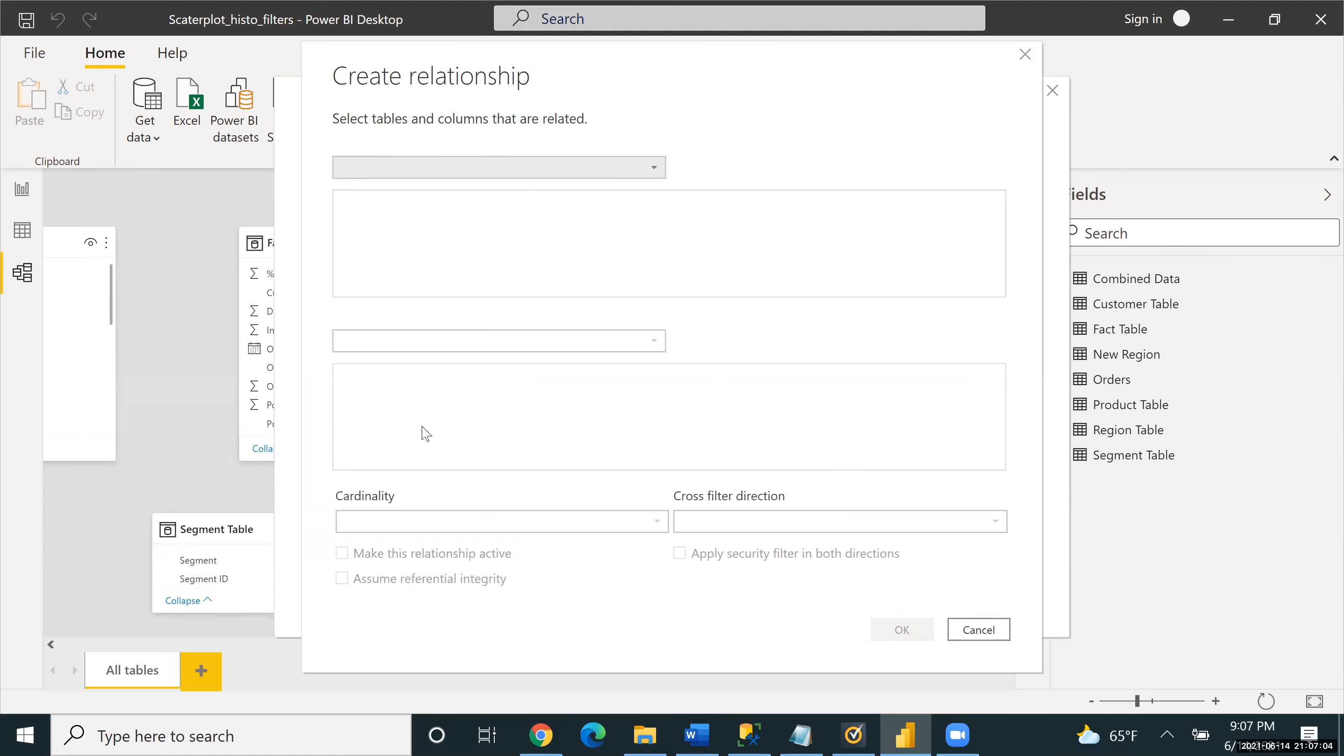
{"action": "left_click", "coordinate": [503, 166]}
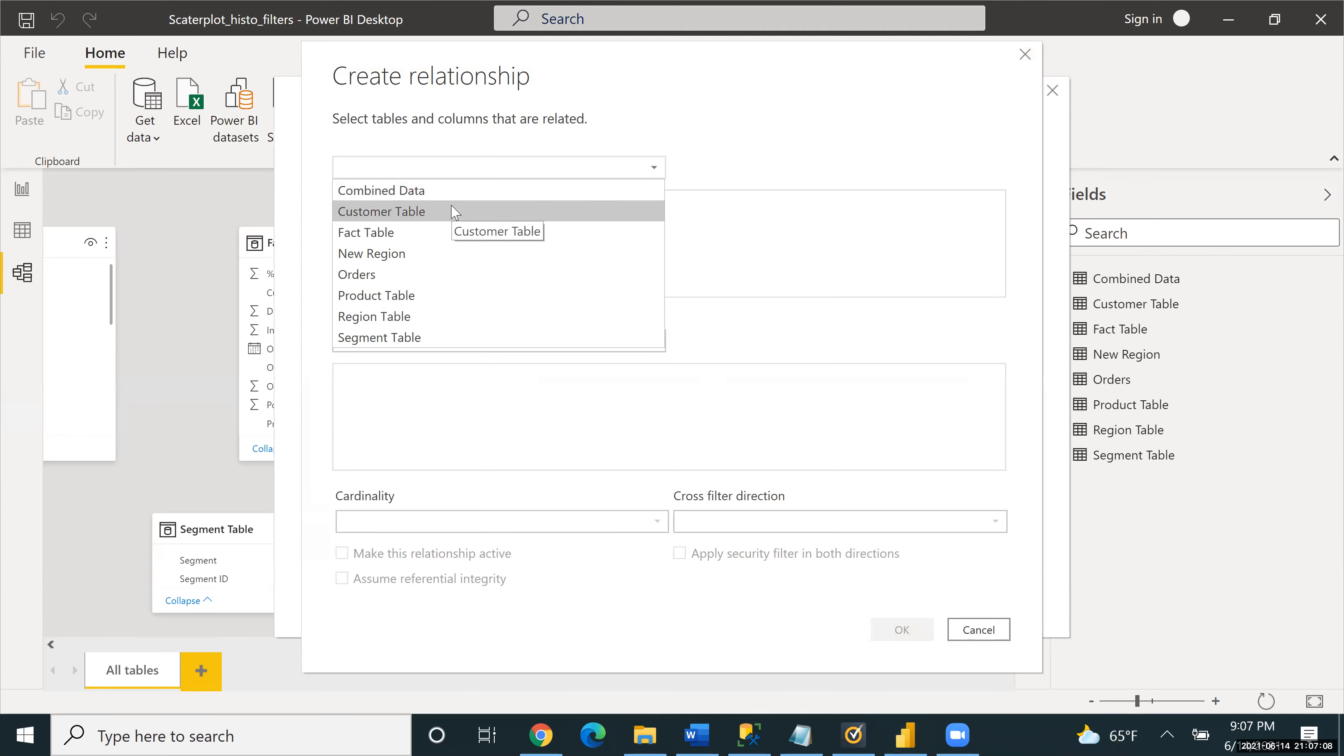
{"action": "left_click", "coordinate": [438, 233]}
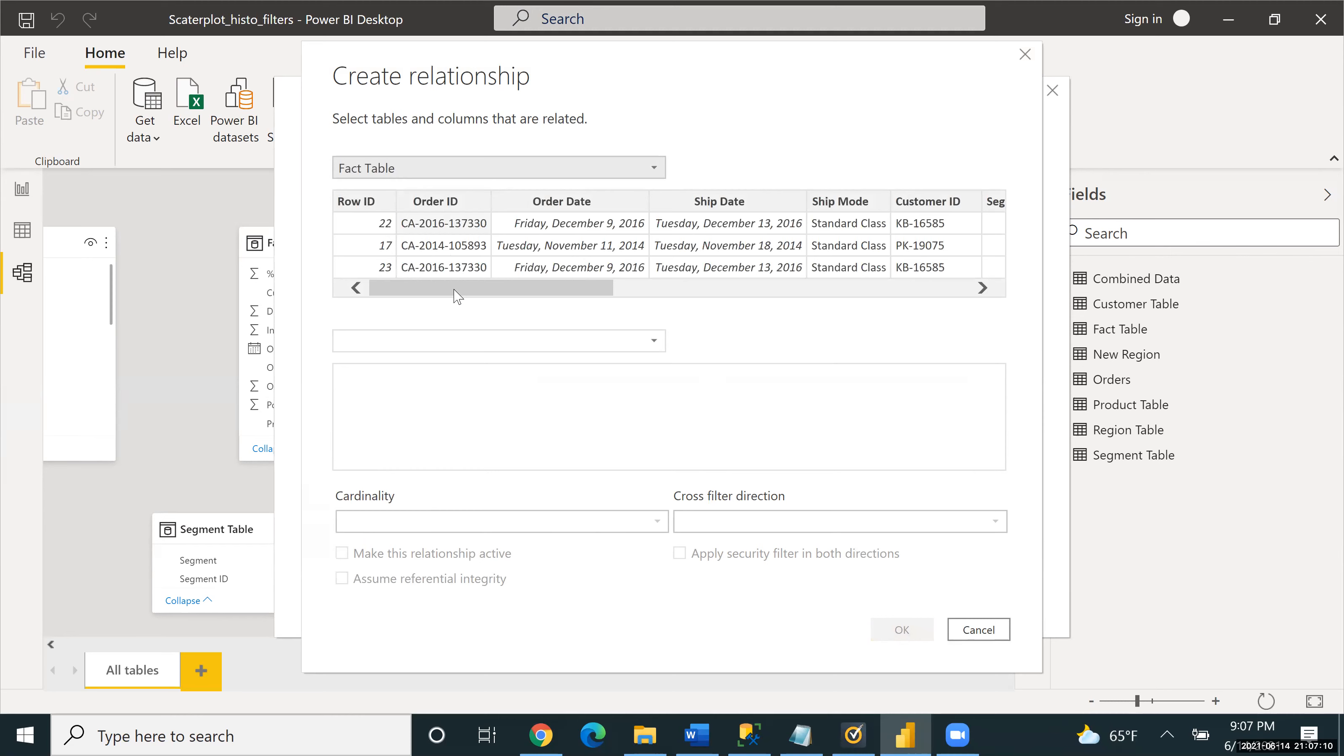
{"action": "left_click", "coordinate": [460, 352]}
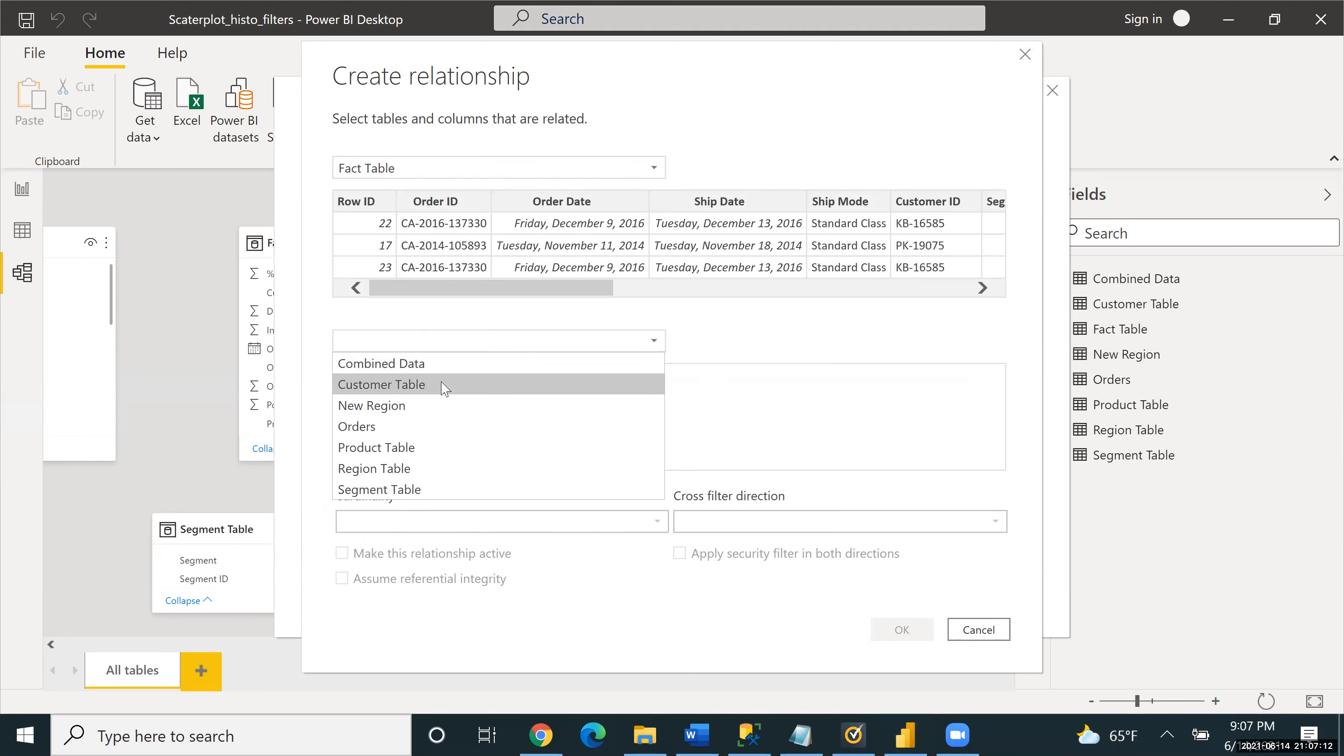
{"action": "left_click", "coordinate": [444, 388]}
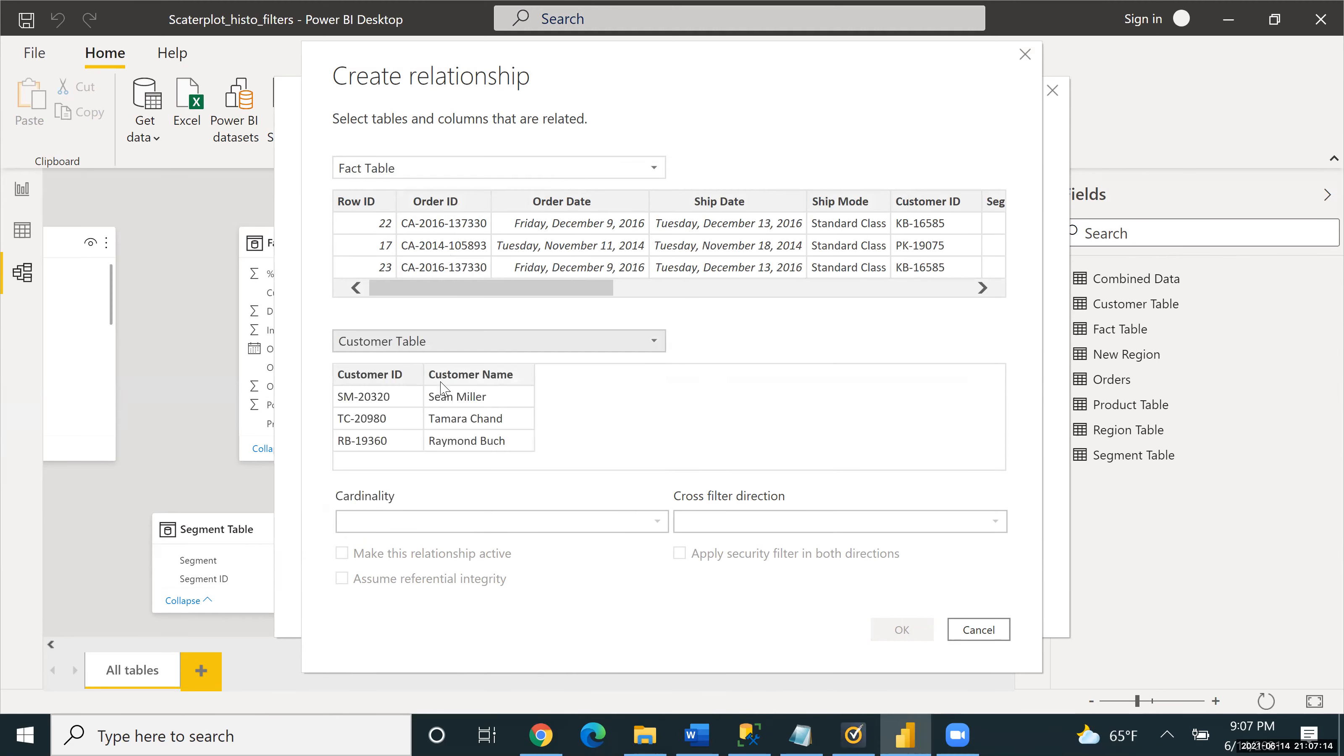
{"action": "left_click", "coordinate": [927, 204]}
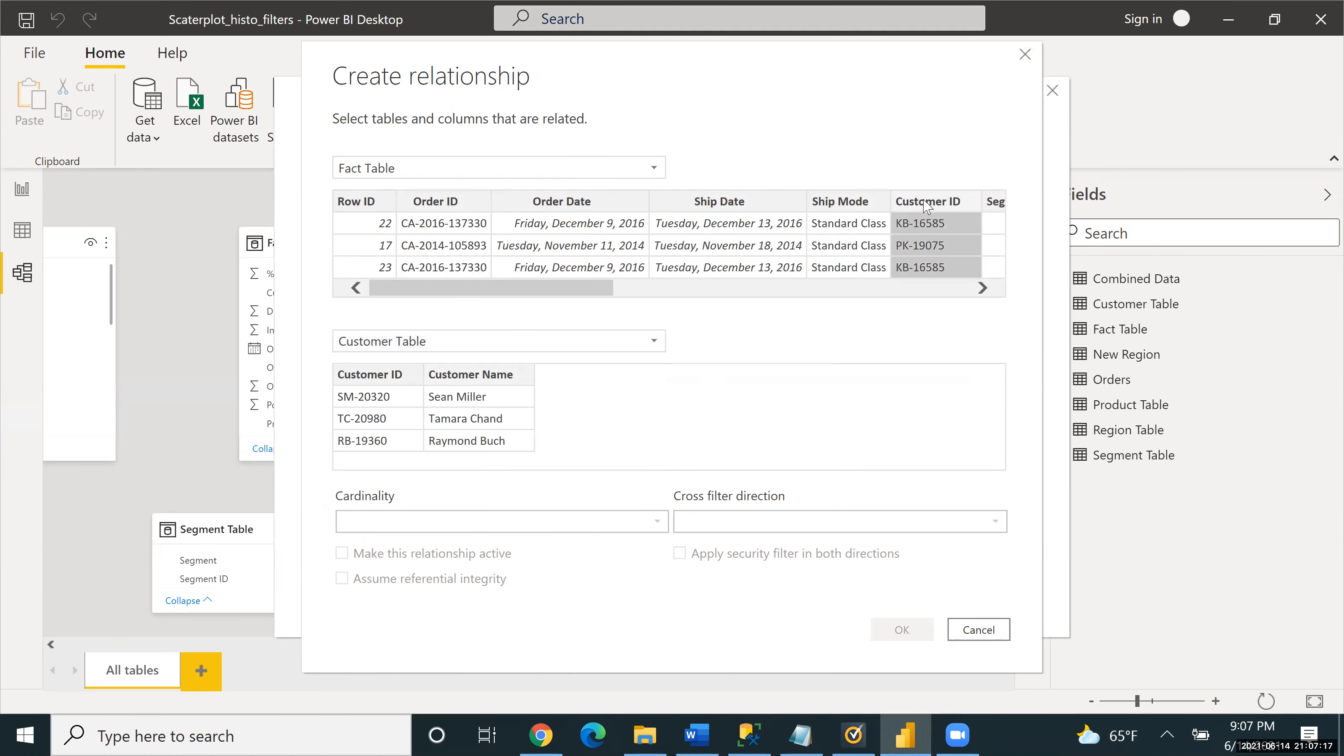
{"action": "left_click", "coordinate": [375, 377]}
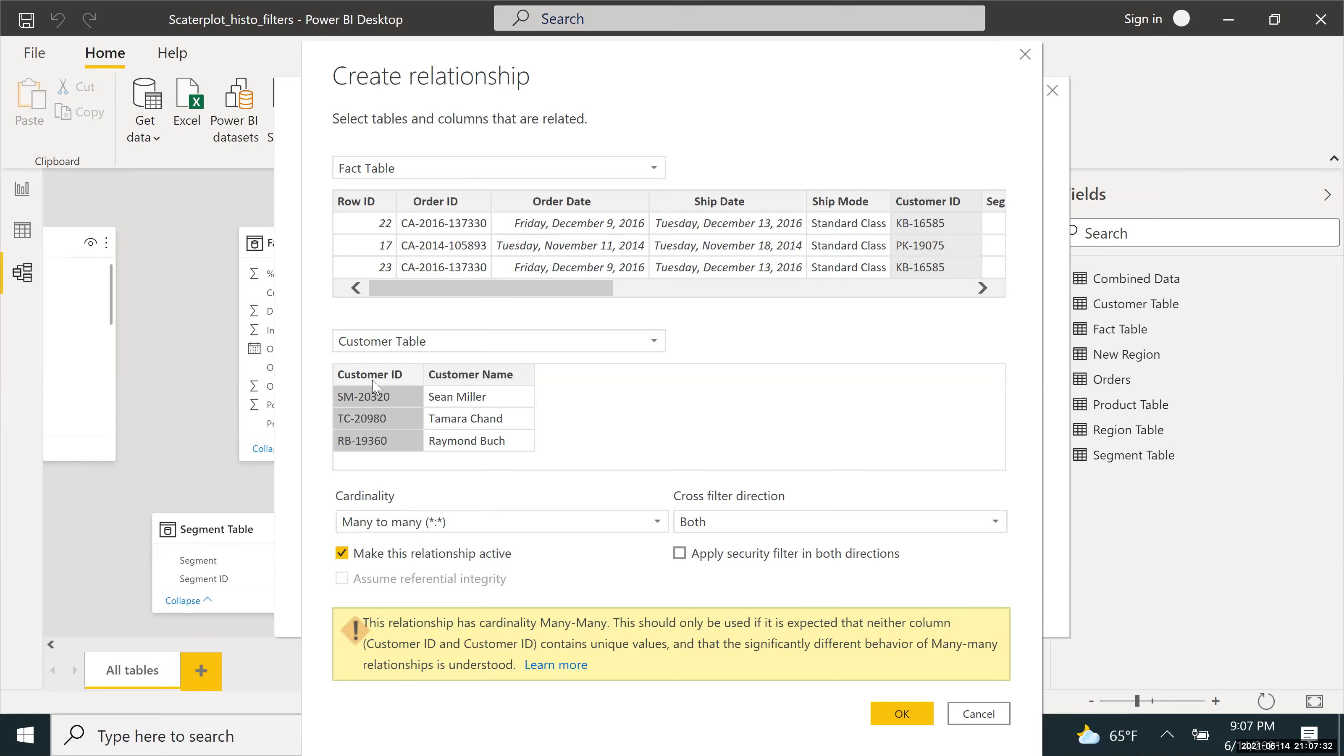
{"action": "left_click", "coordinate": [888, 715]}
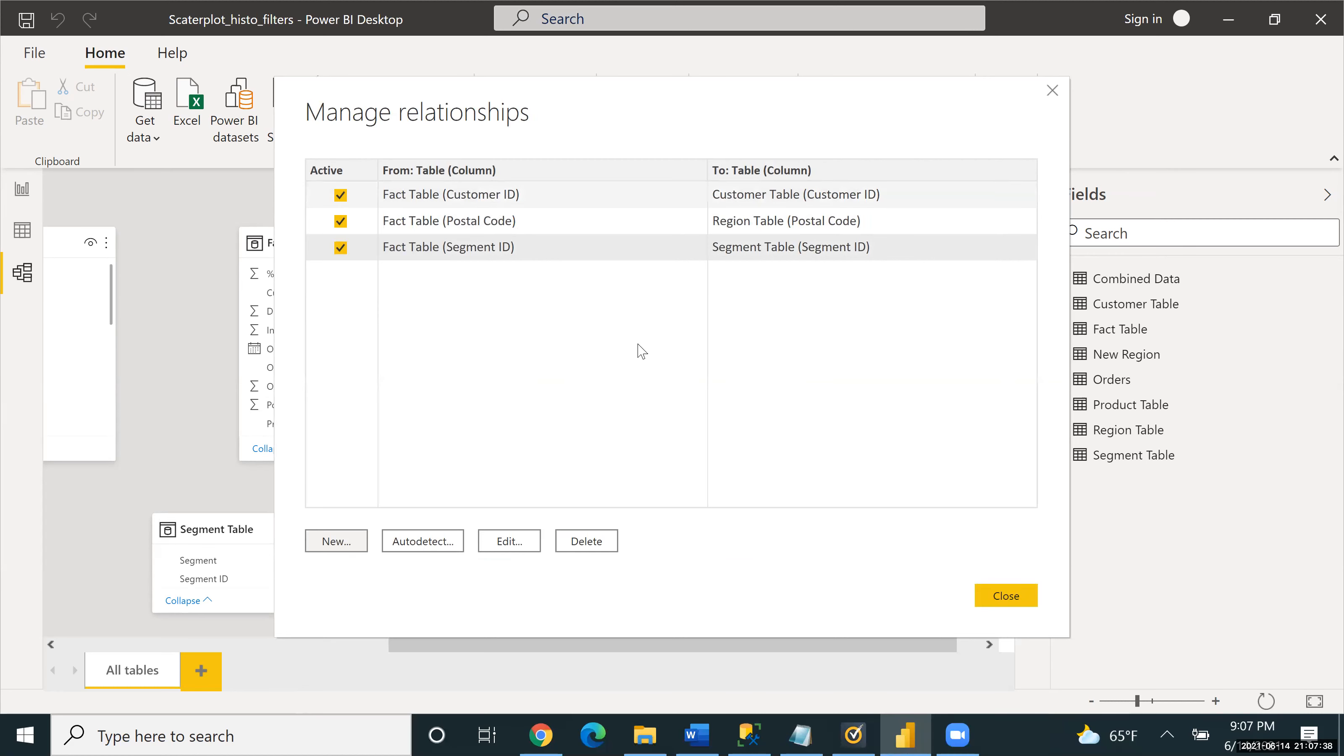
Step: Start another new relationship with Fact Table as the first table
{"action": "left_click", "coordinate": [341, 538]}
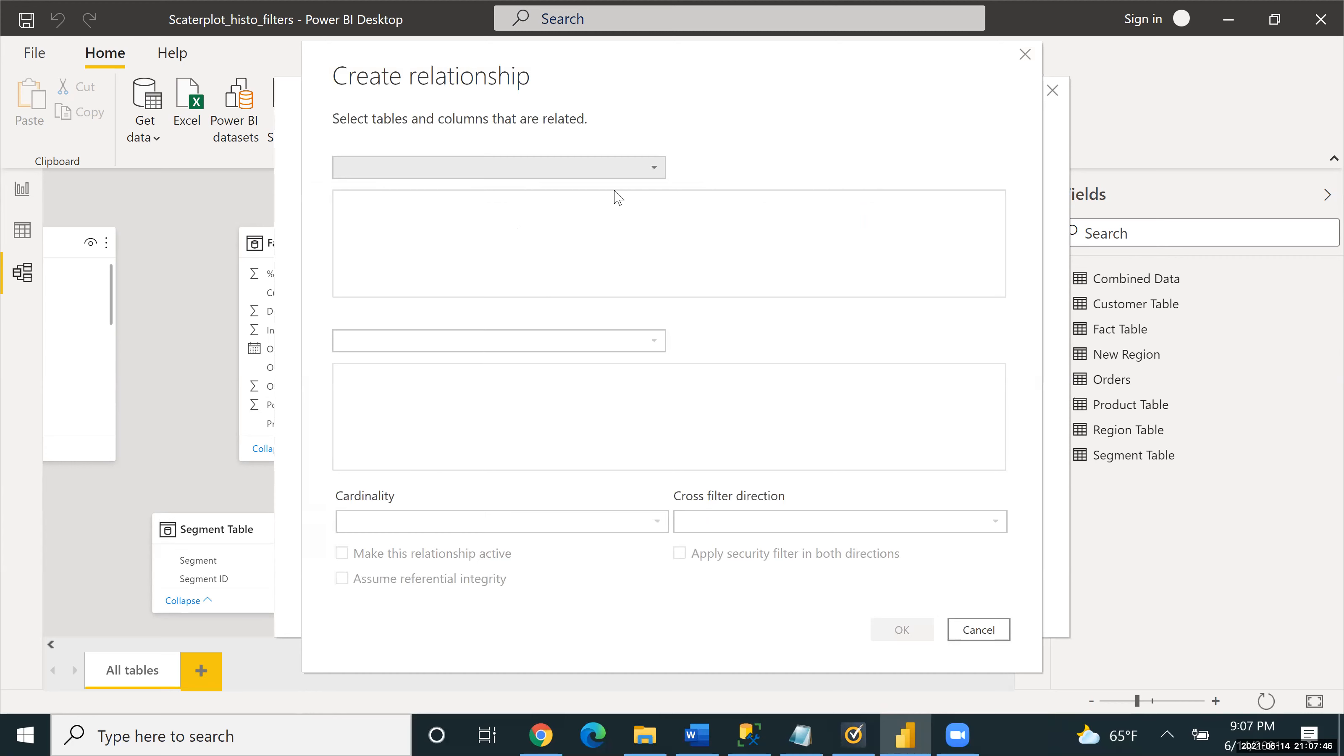
{"action": "left_click", "coordinate": [654, 167]}
{"action": "left_click", "coordinate": [609, 232]}
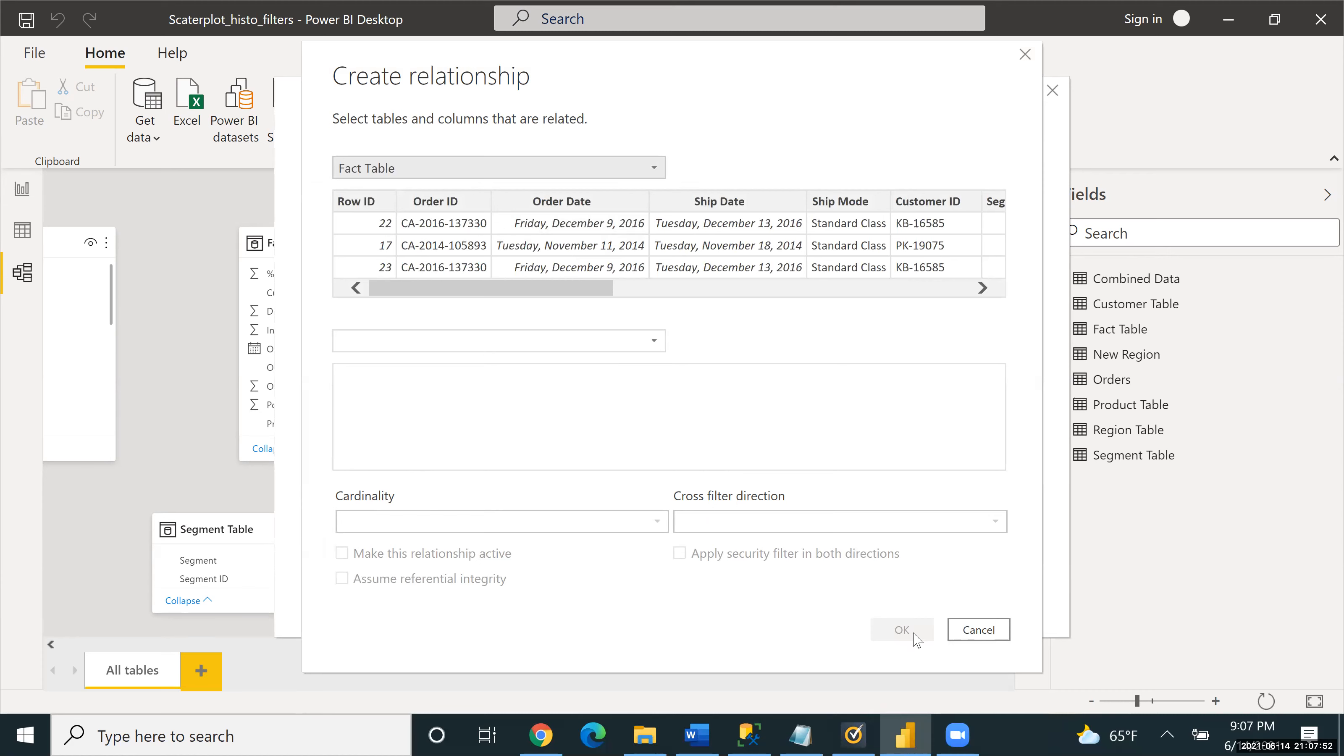
{"action": "mouse_move", "coordinate": [957, 735]}
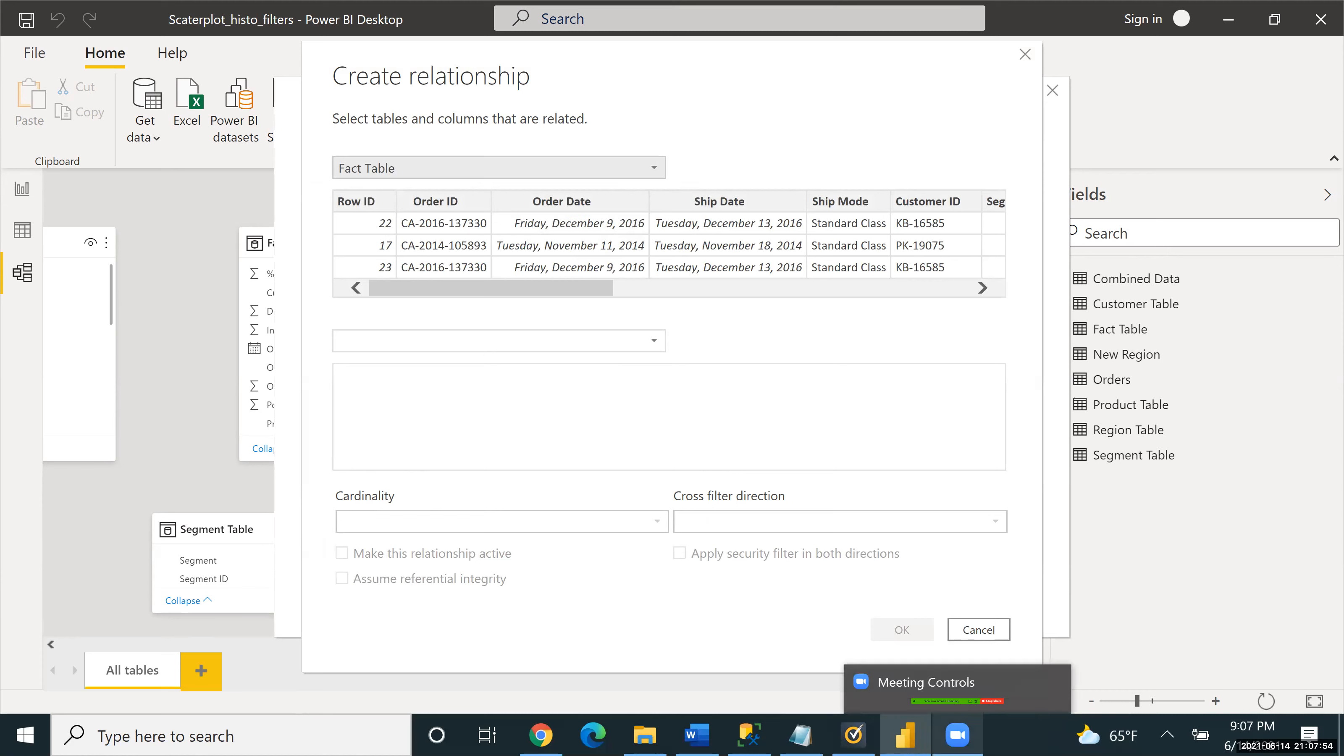